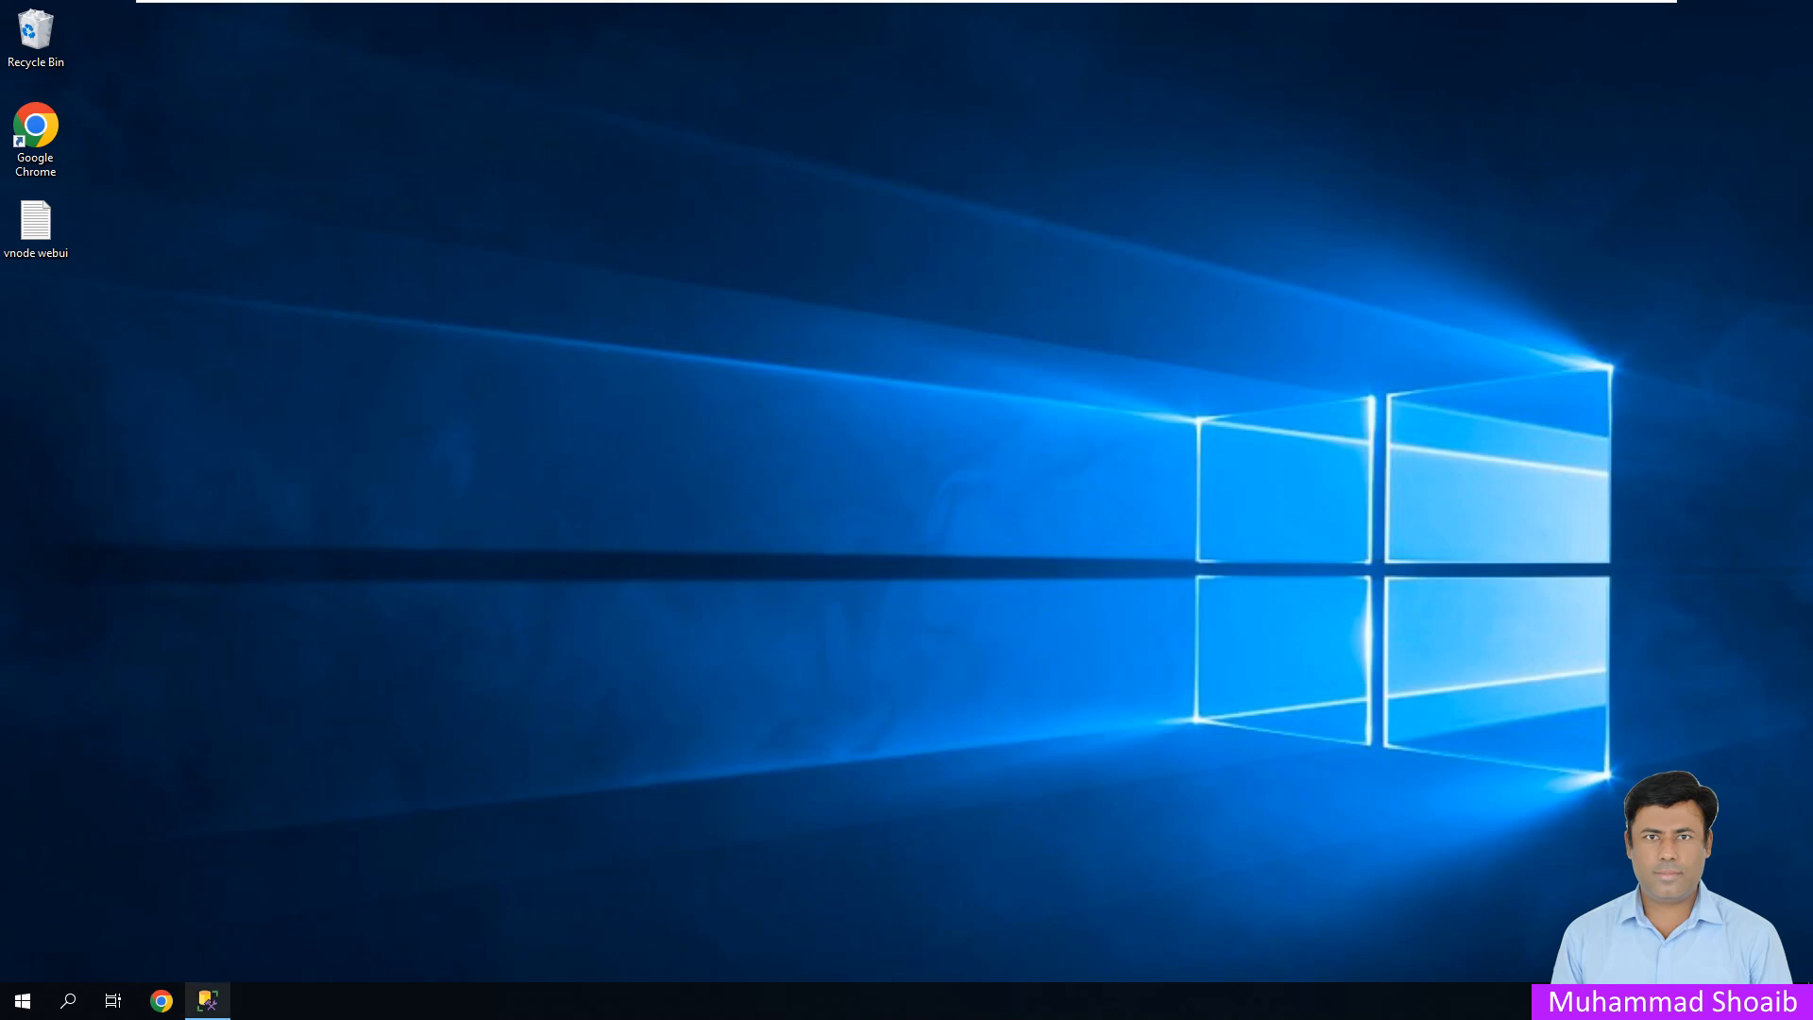
# - Start a new database from the Databases folder, name it FTView and confirm
pyautogui.click(207, 1000)
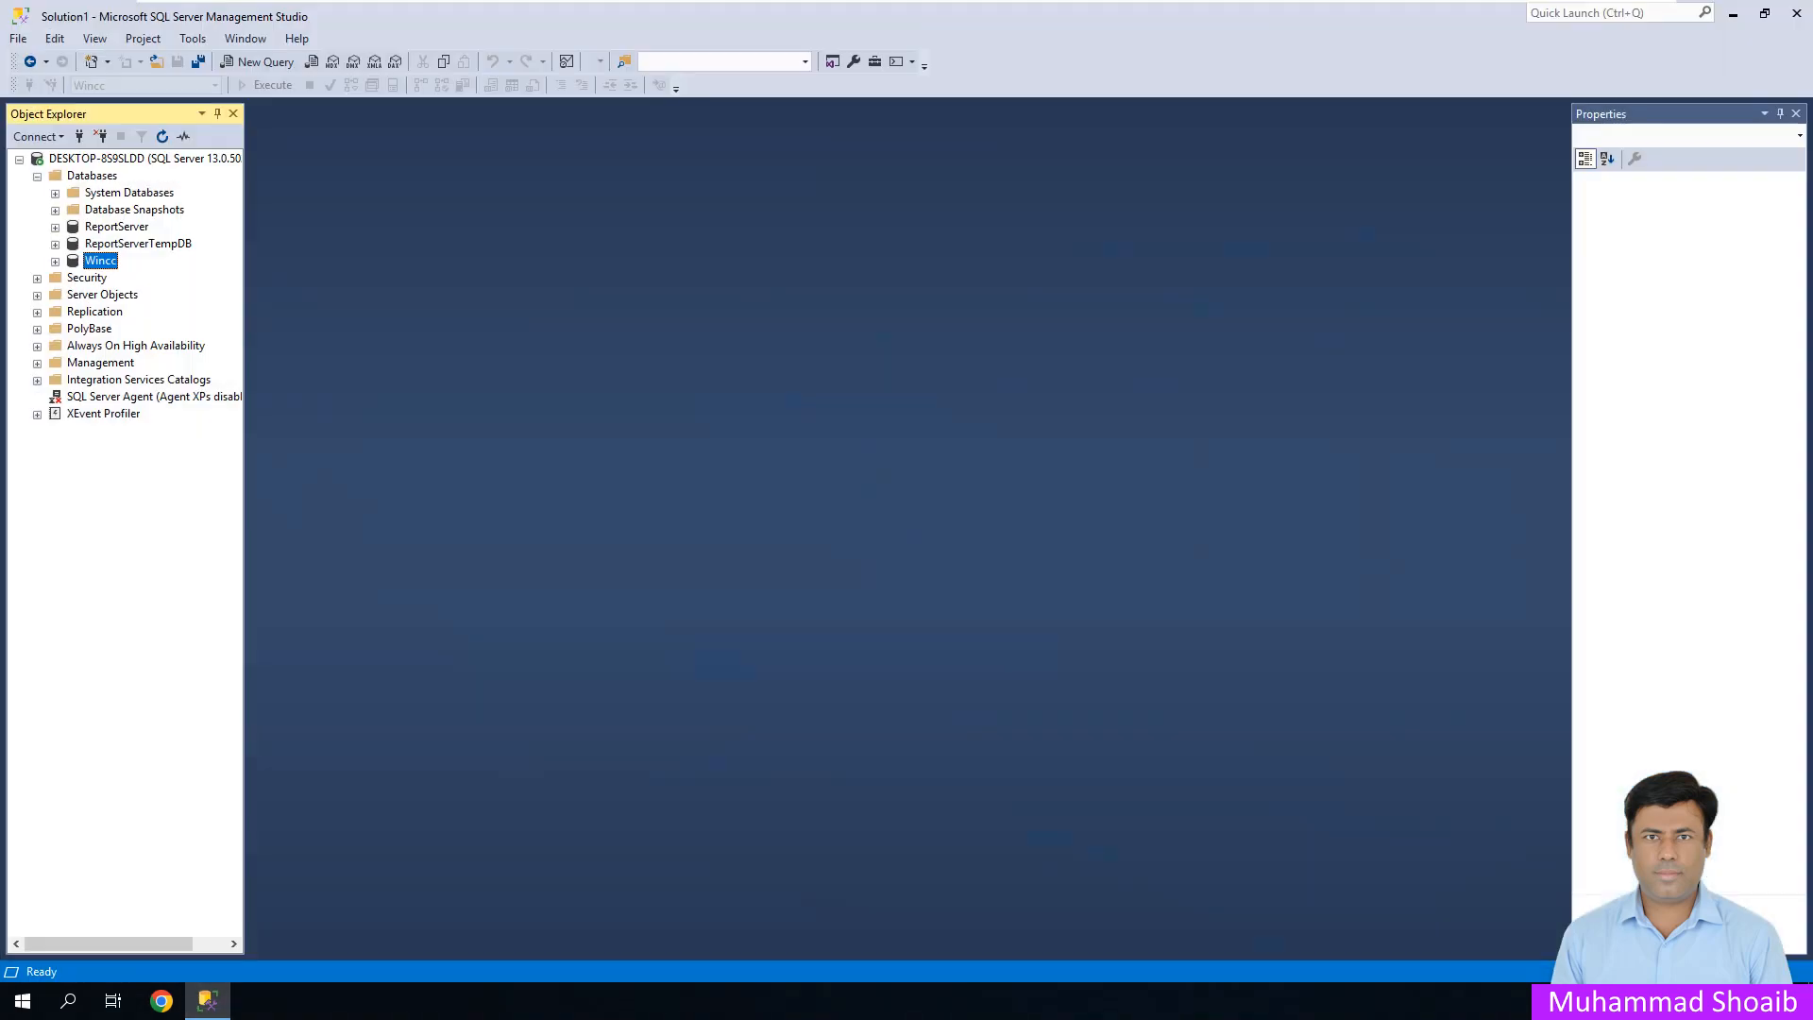
pyautogui.rightClick(91, 176)
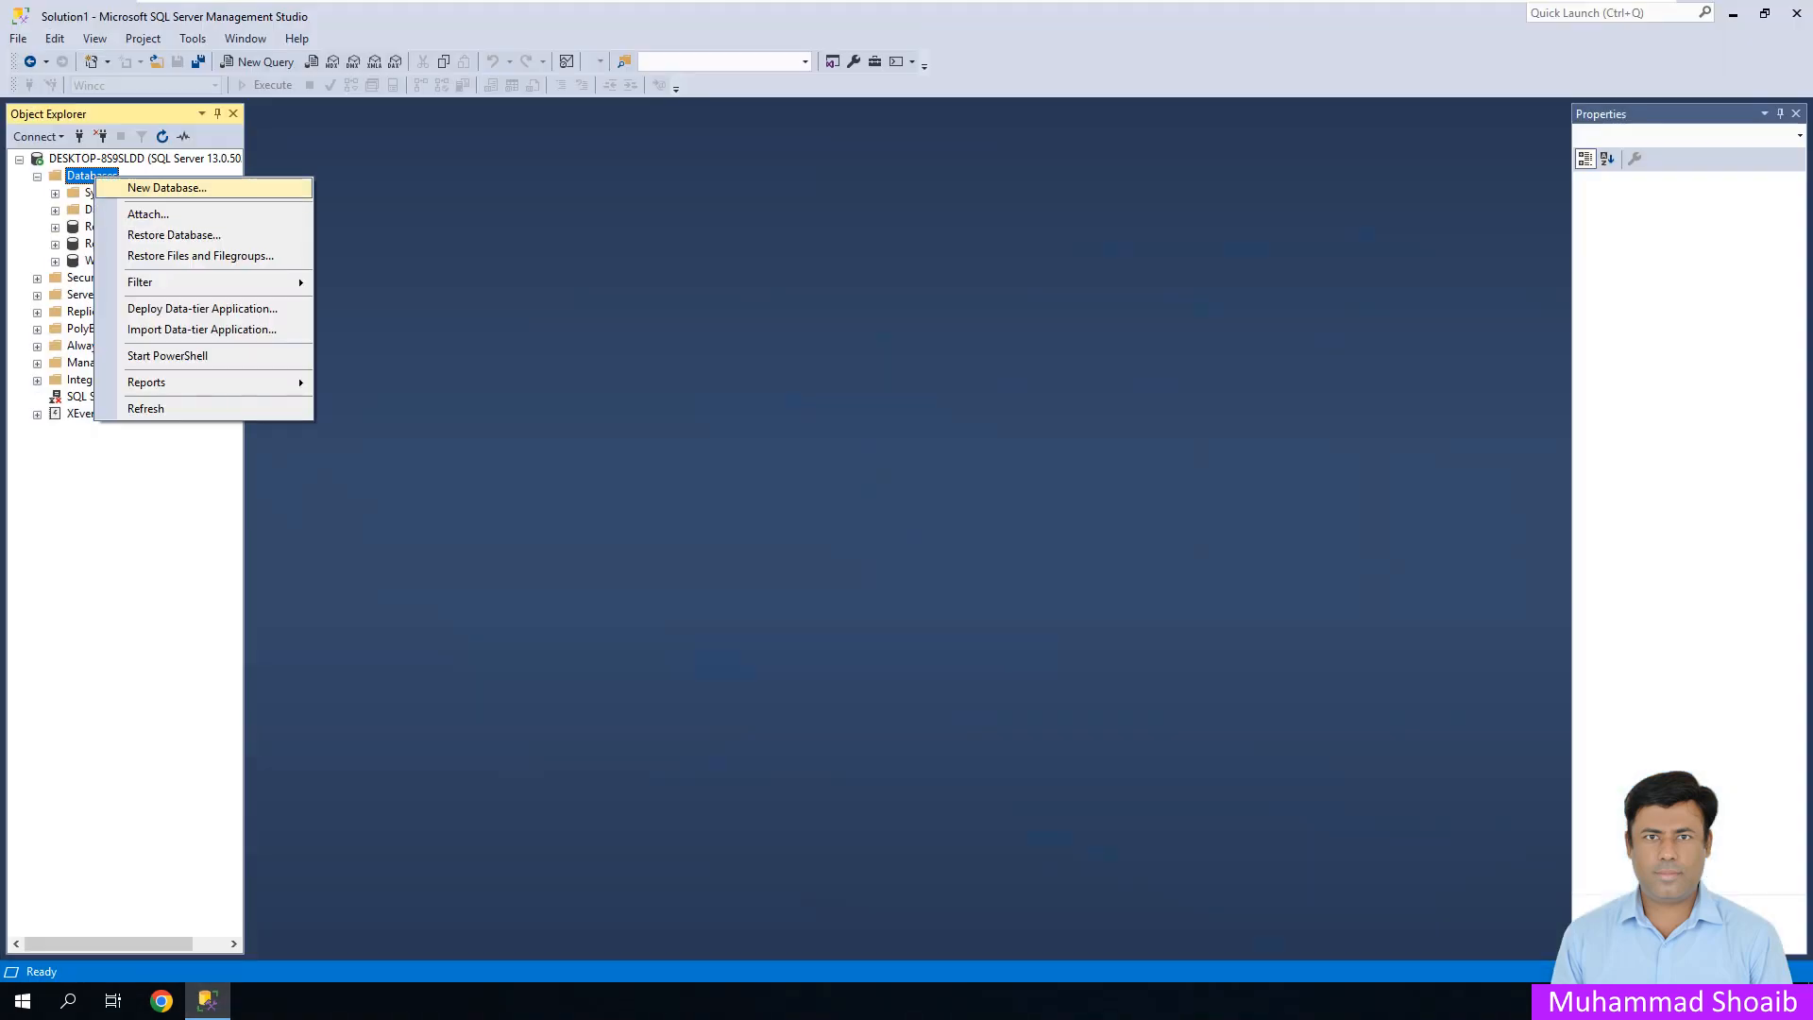
pyautogui.click(142, 187)
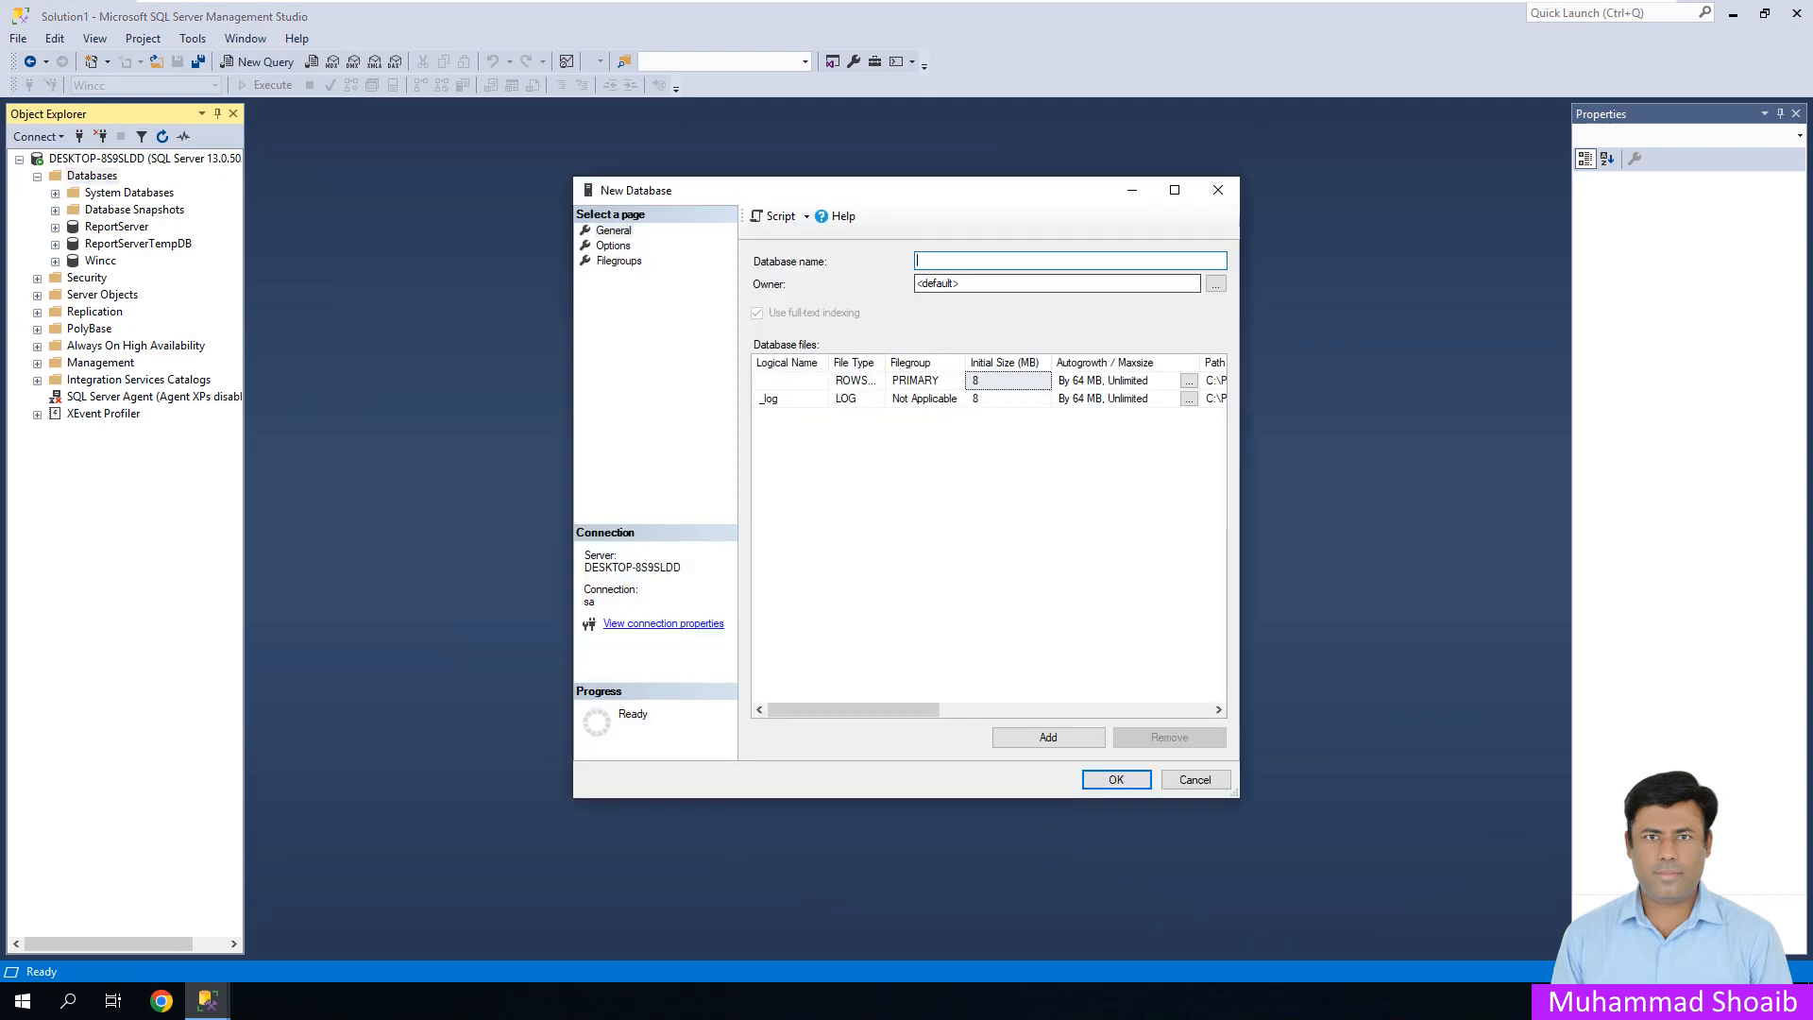
pyautogui.write('FT')
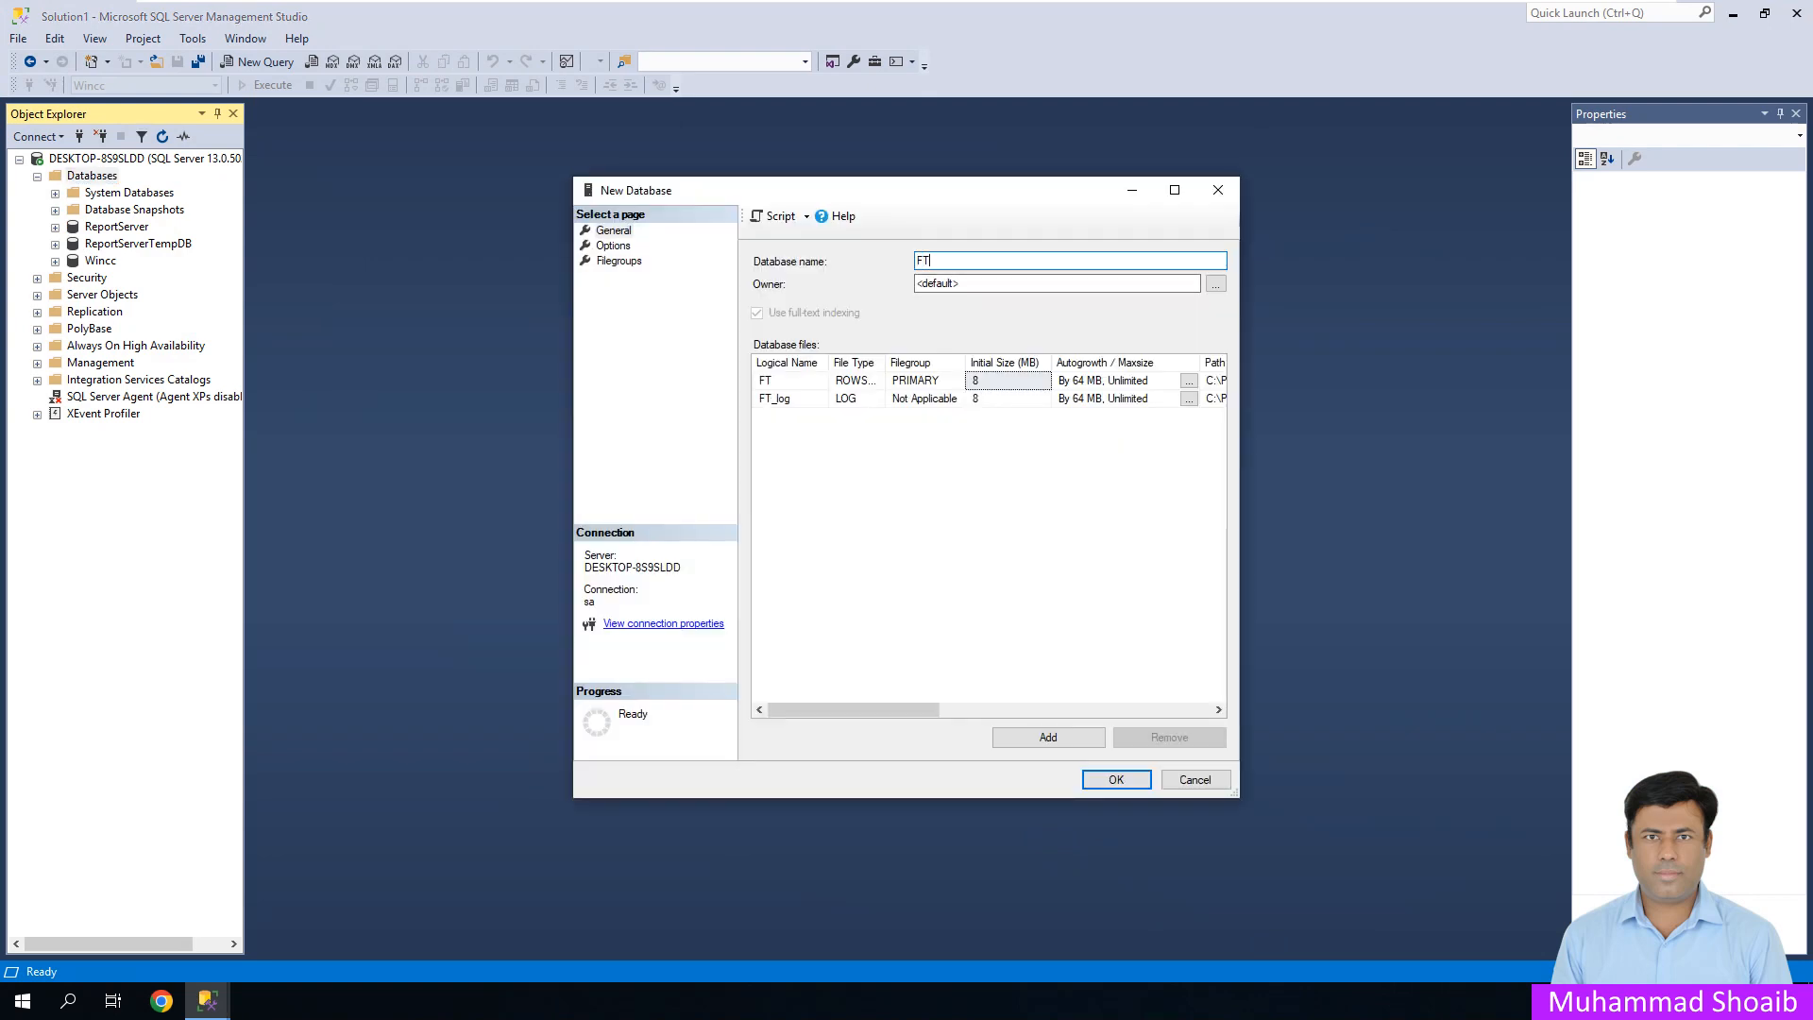
pyautogui.write('View')
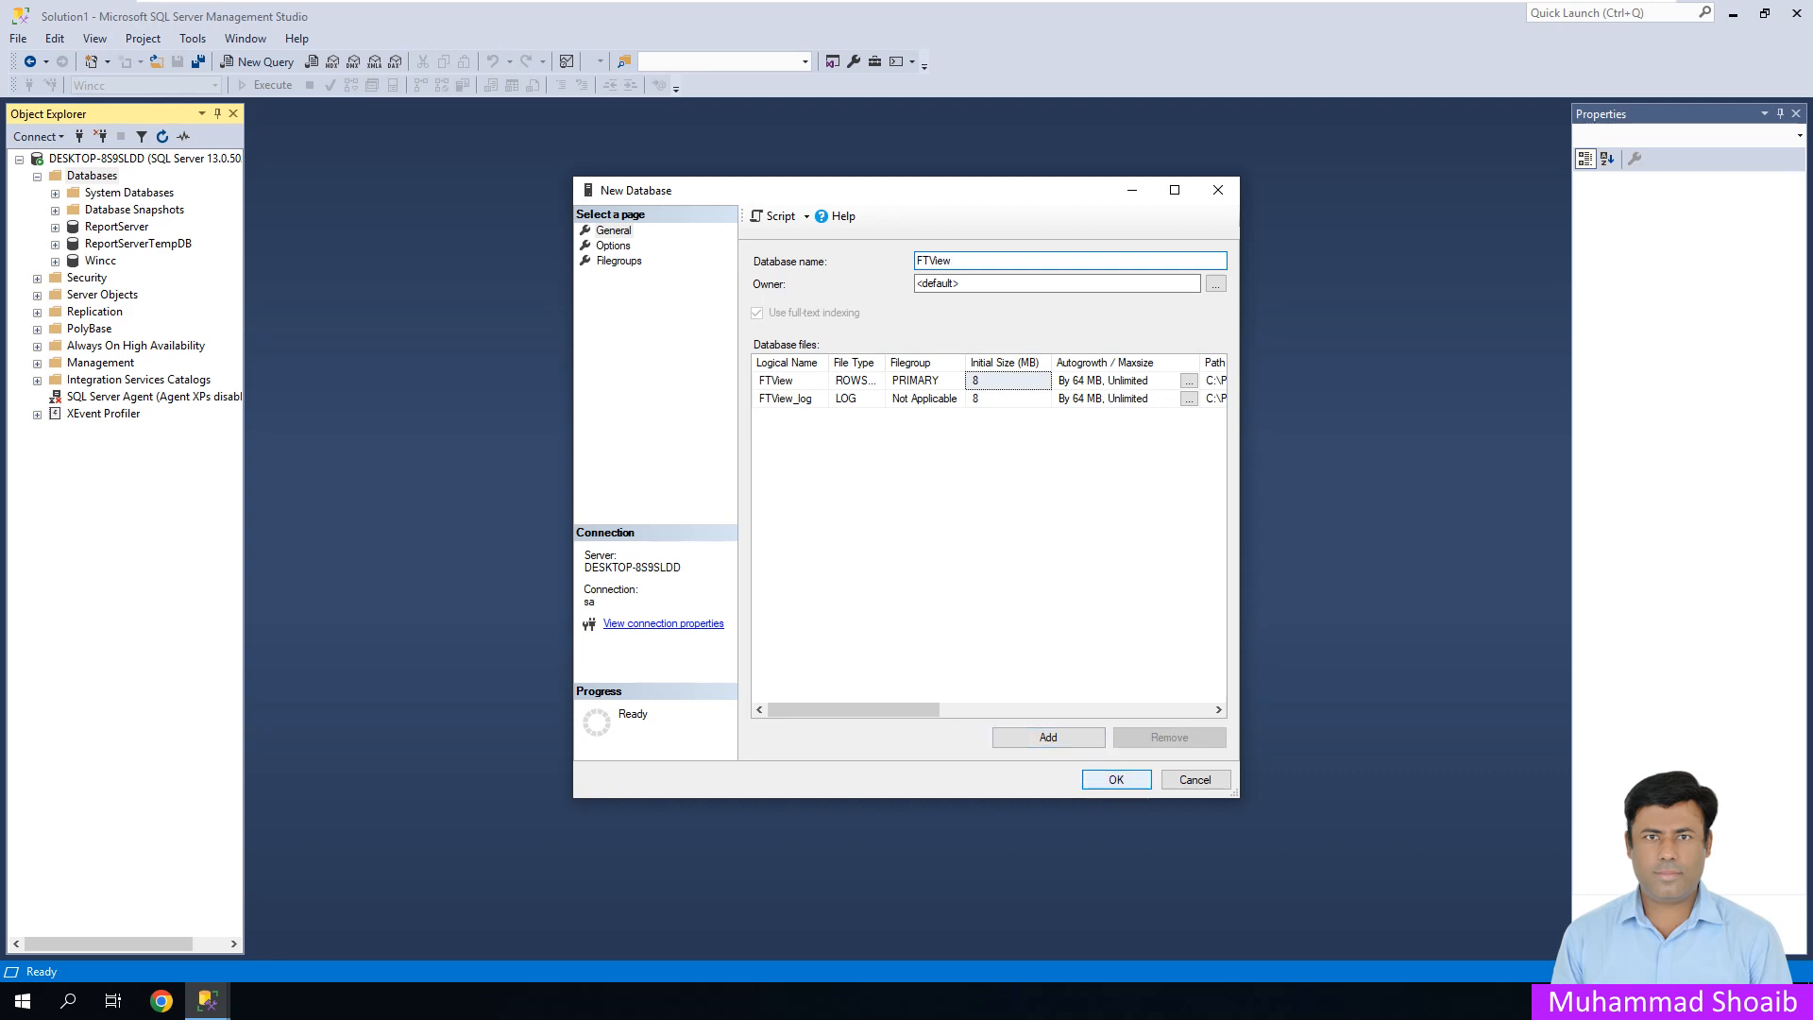
pyautogui.click(1115, 788)
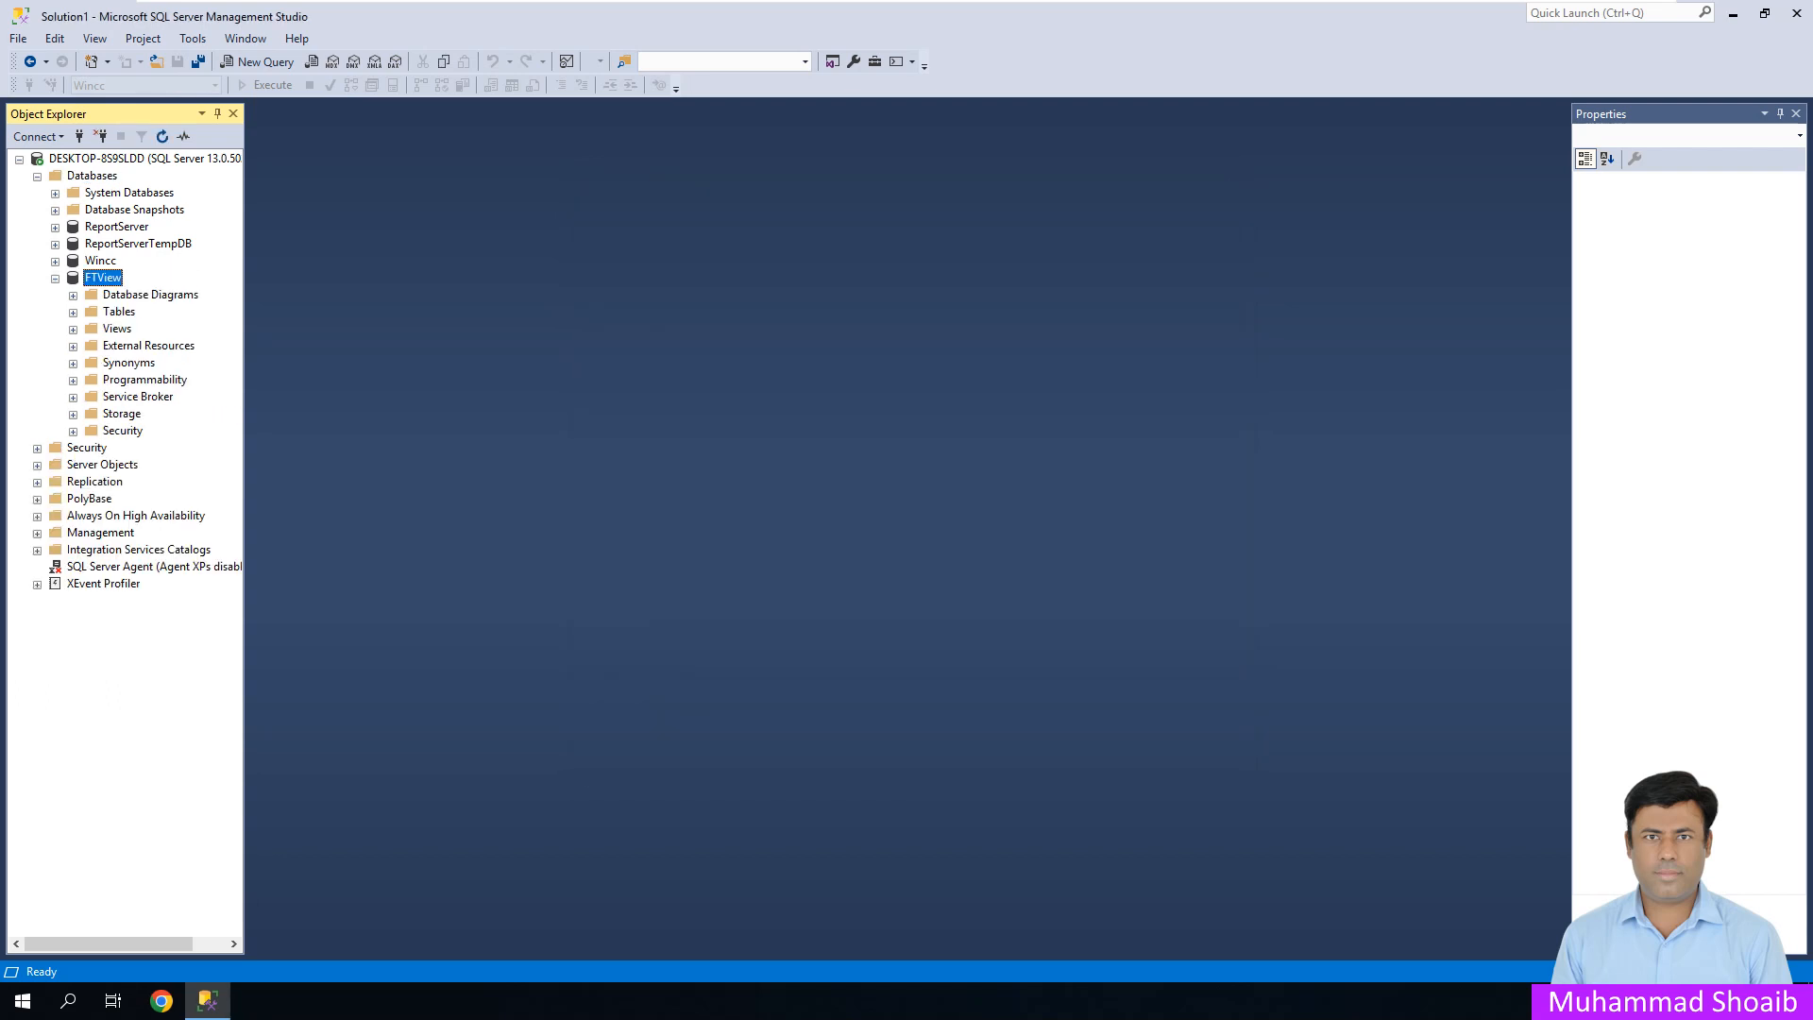
# - Start a new table in FTView with columns id int and kw nchar(10)
pyautogui.rightClick(118, 312)
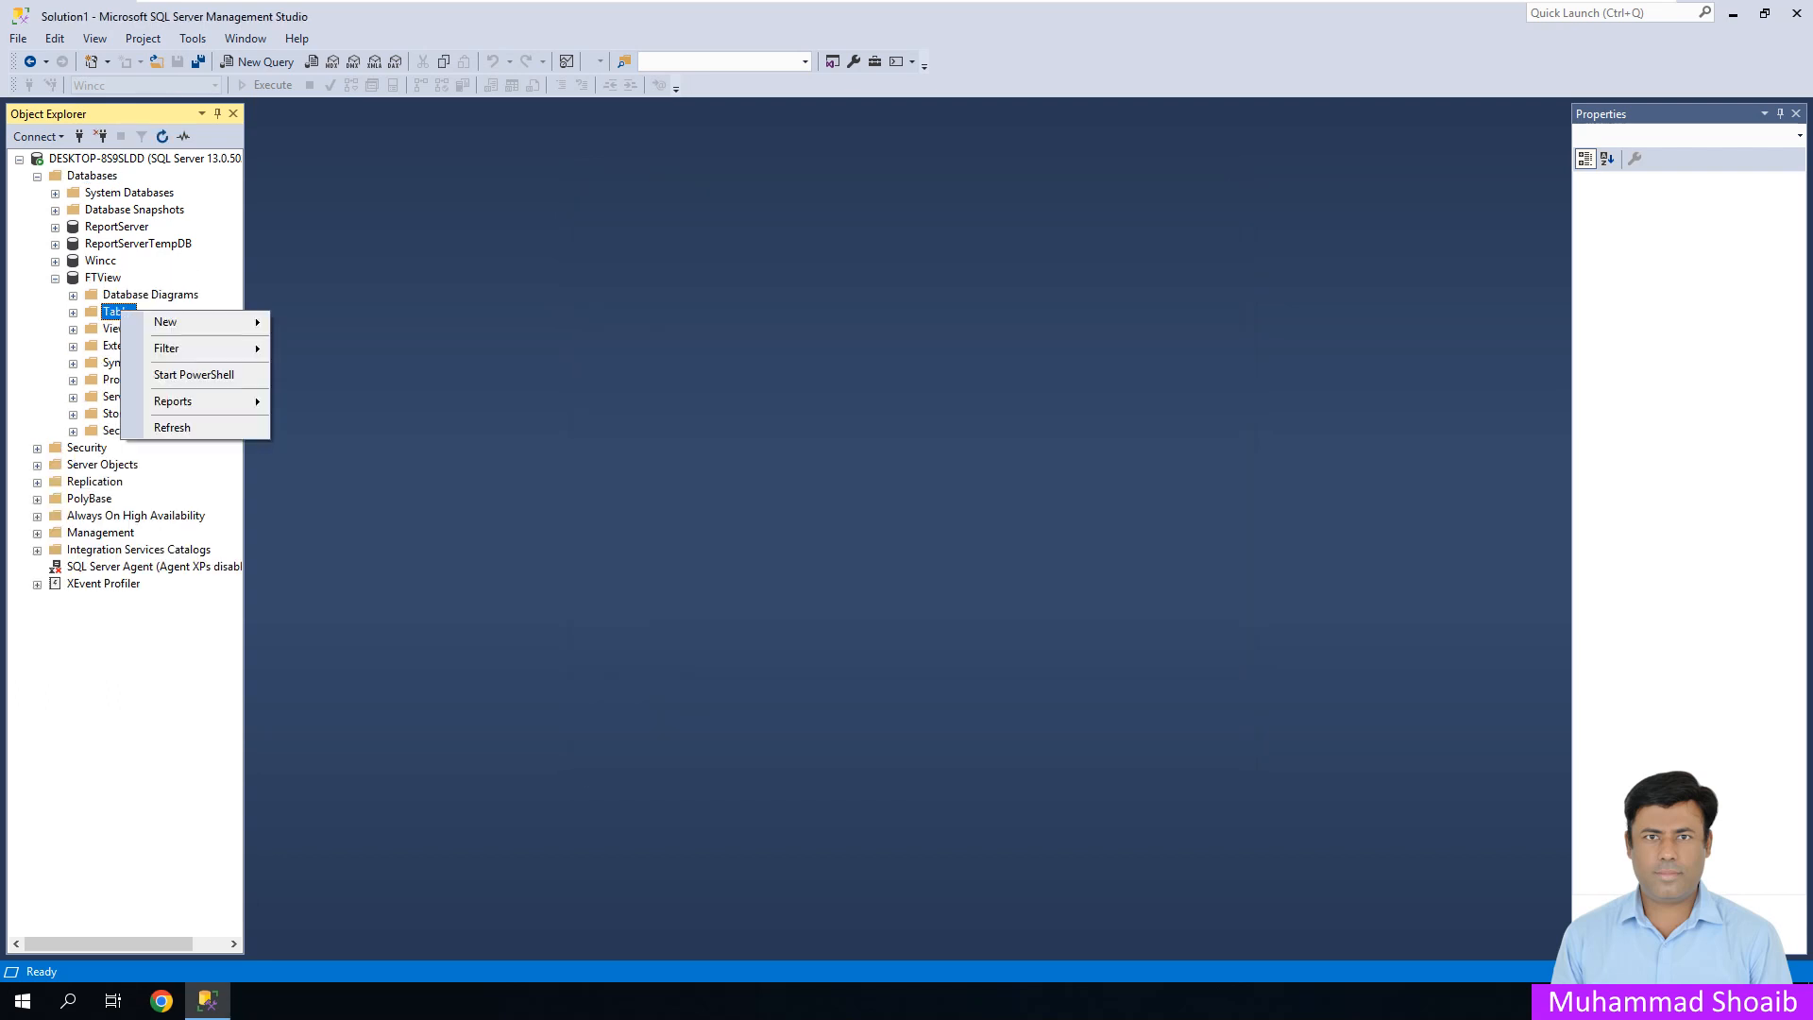
pyautogui.moveTo(189, 322)
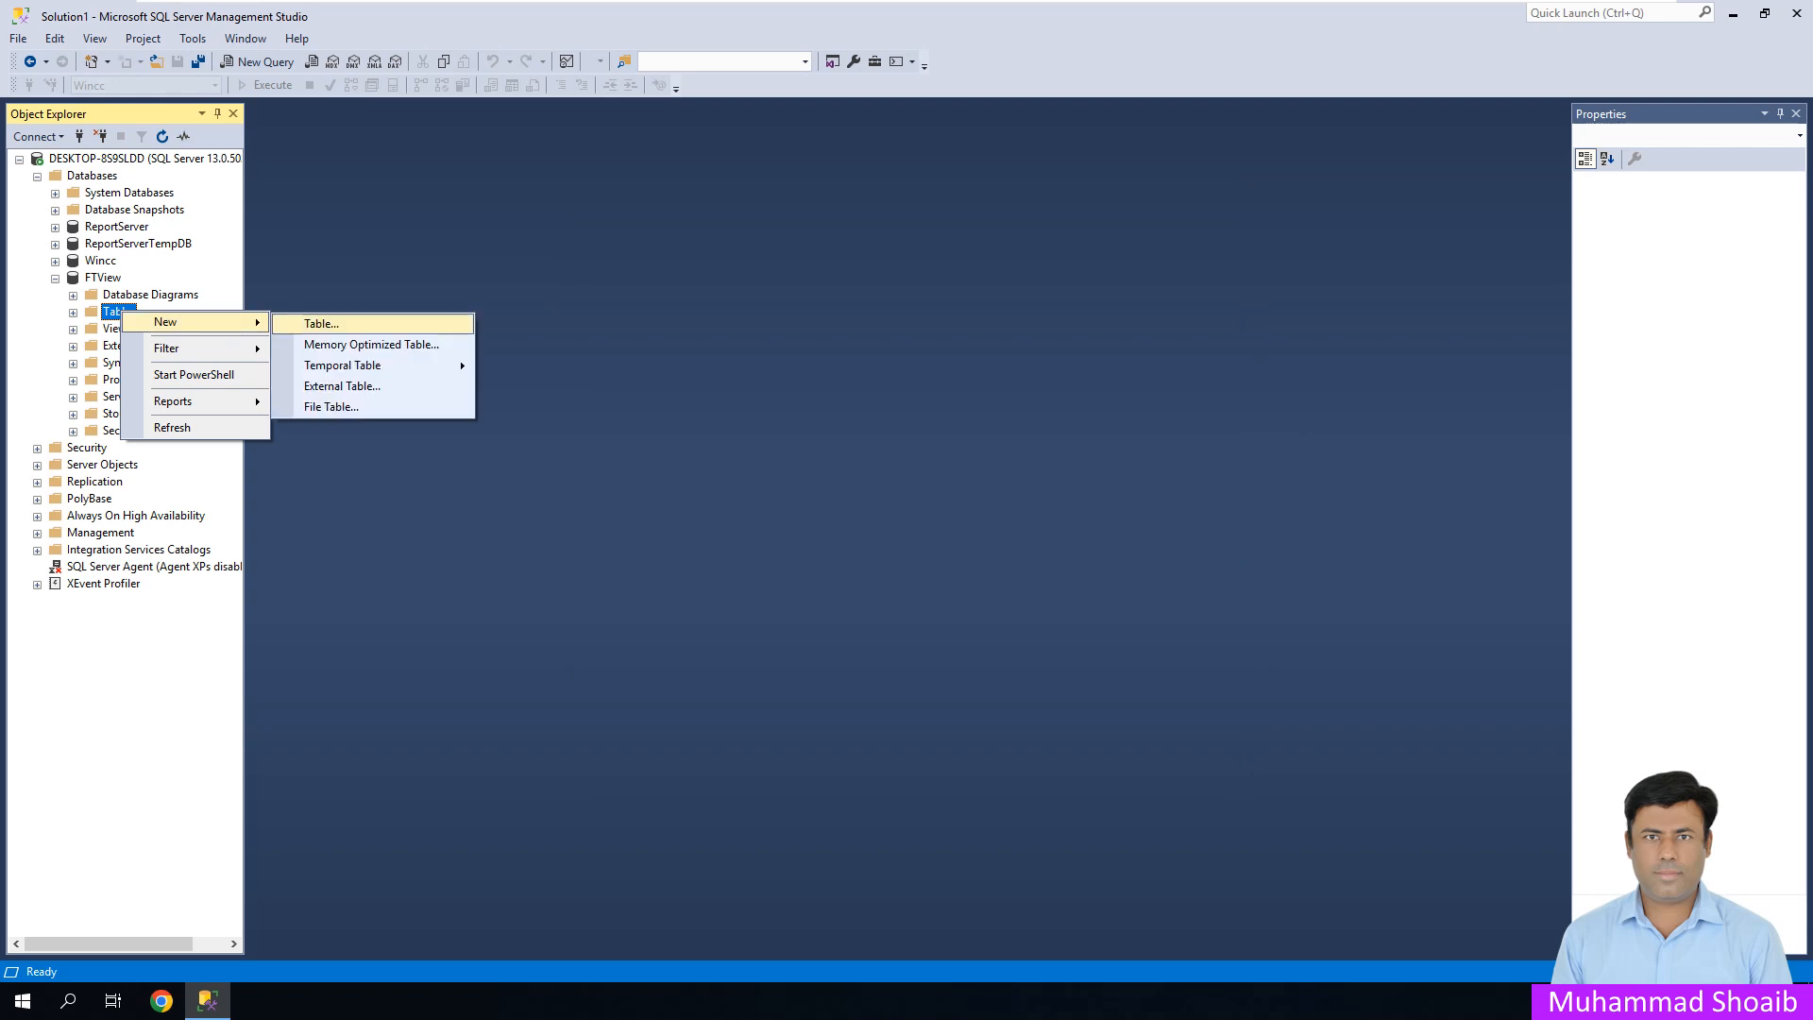
pyautogui.click(322, 324)
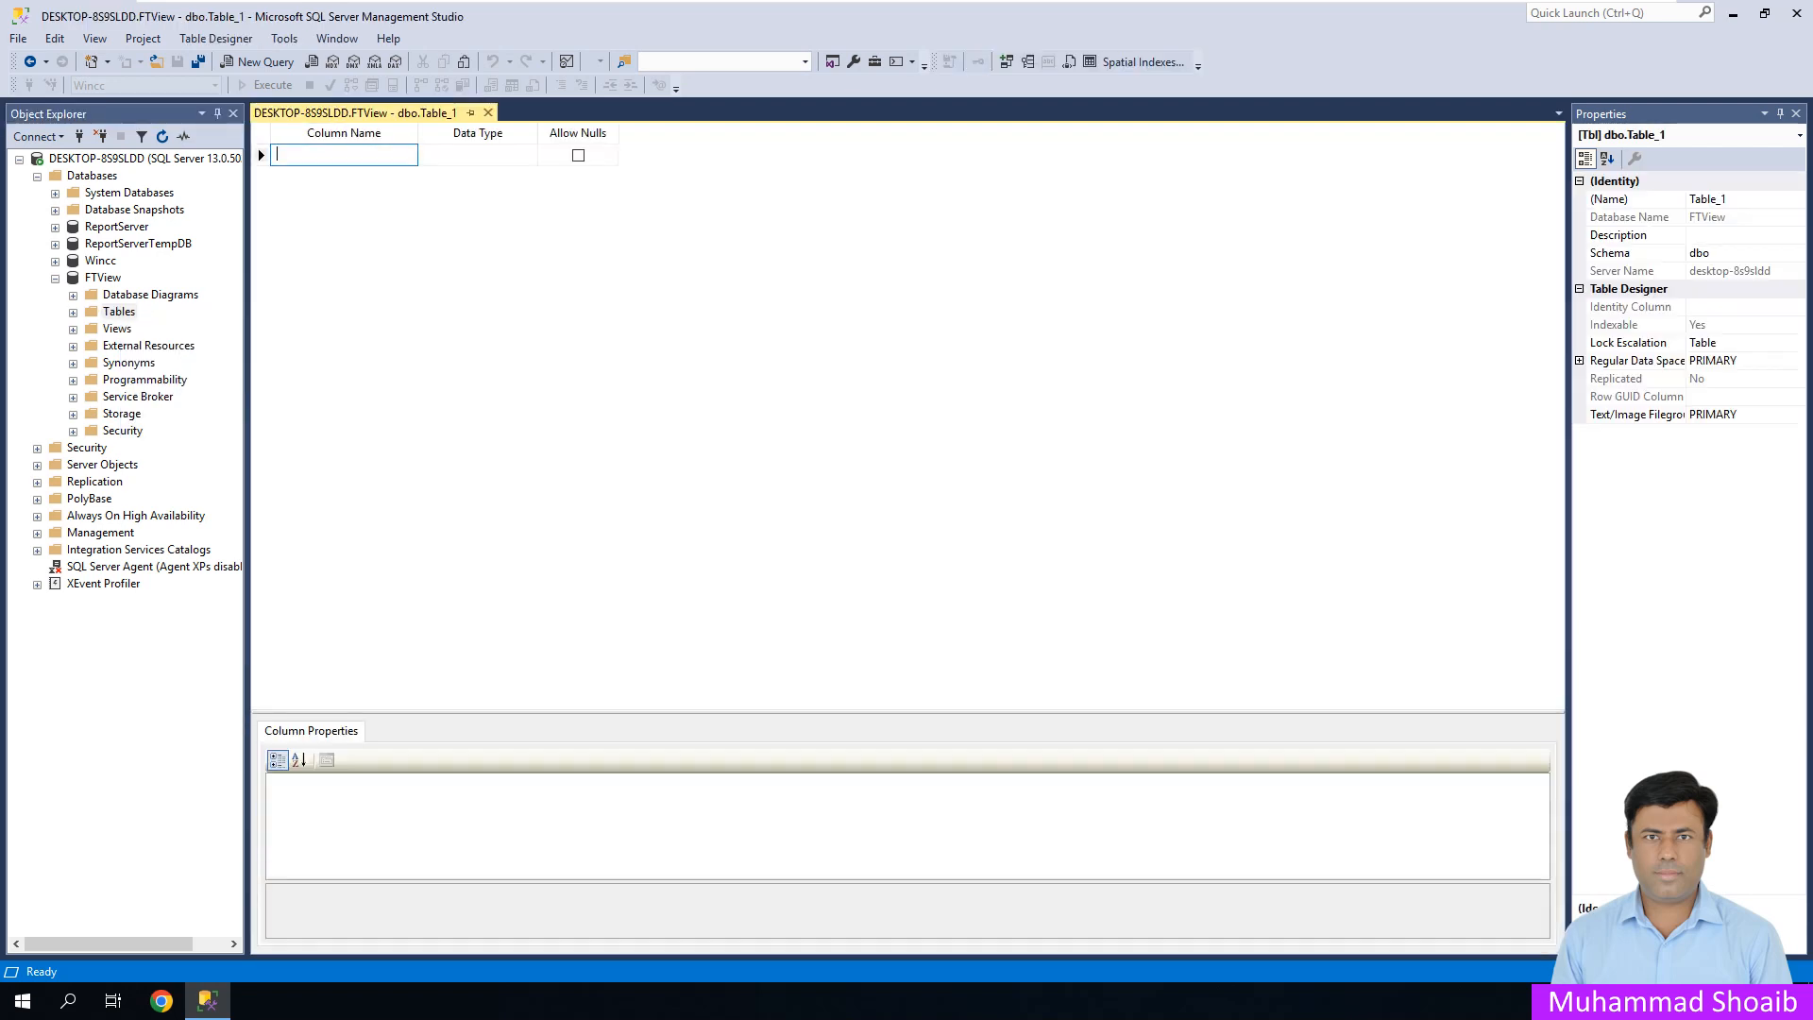
pyautogui.write('id')
pyautogui.press('Tab')
pyautogui.write('int')
pyautogui.press('Tab')
pyautogui.press('Tab')
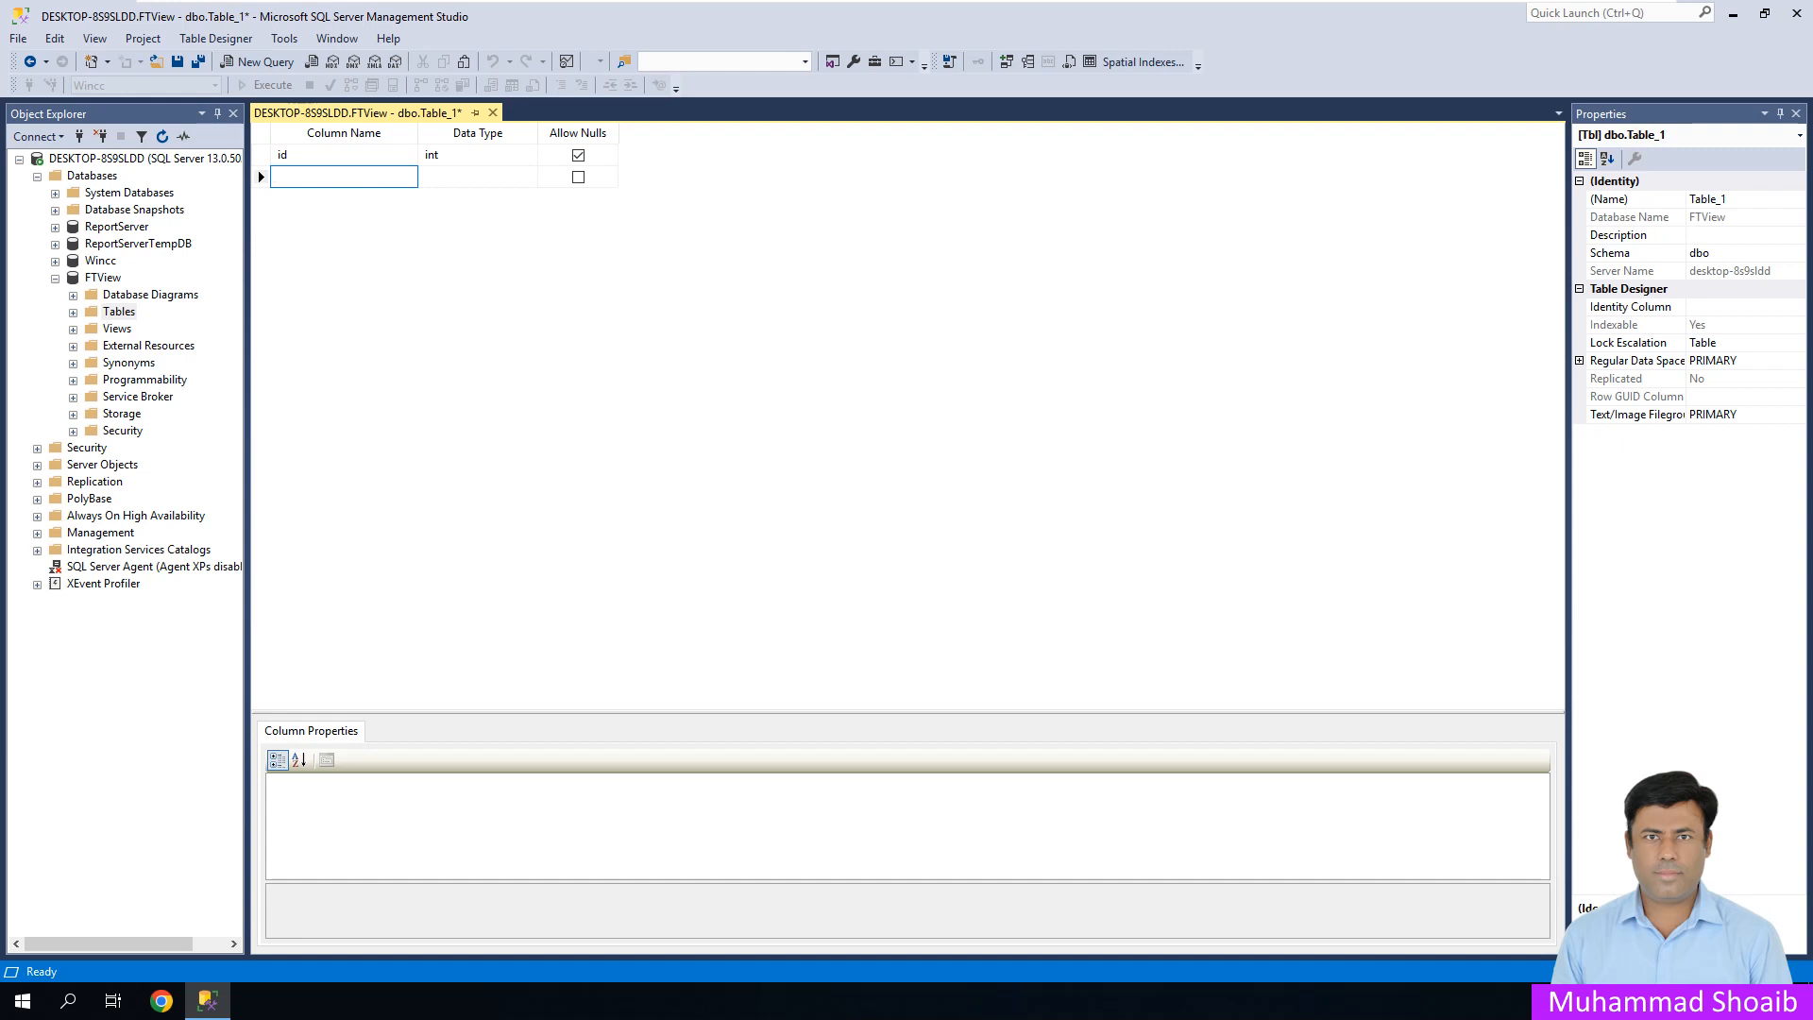
pyautogui.write('kw')
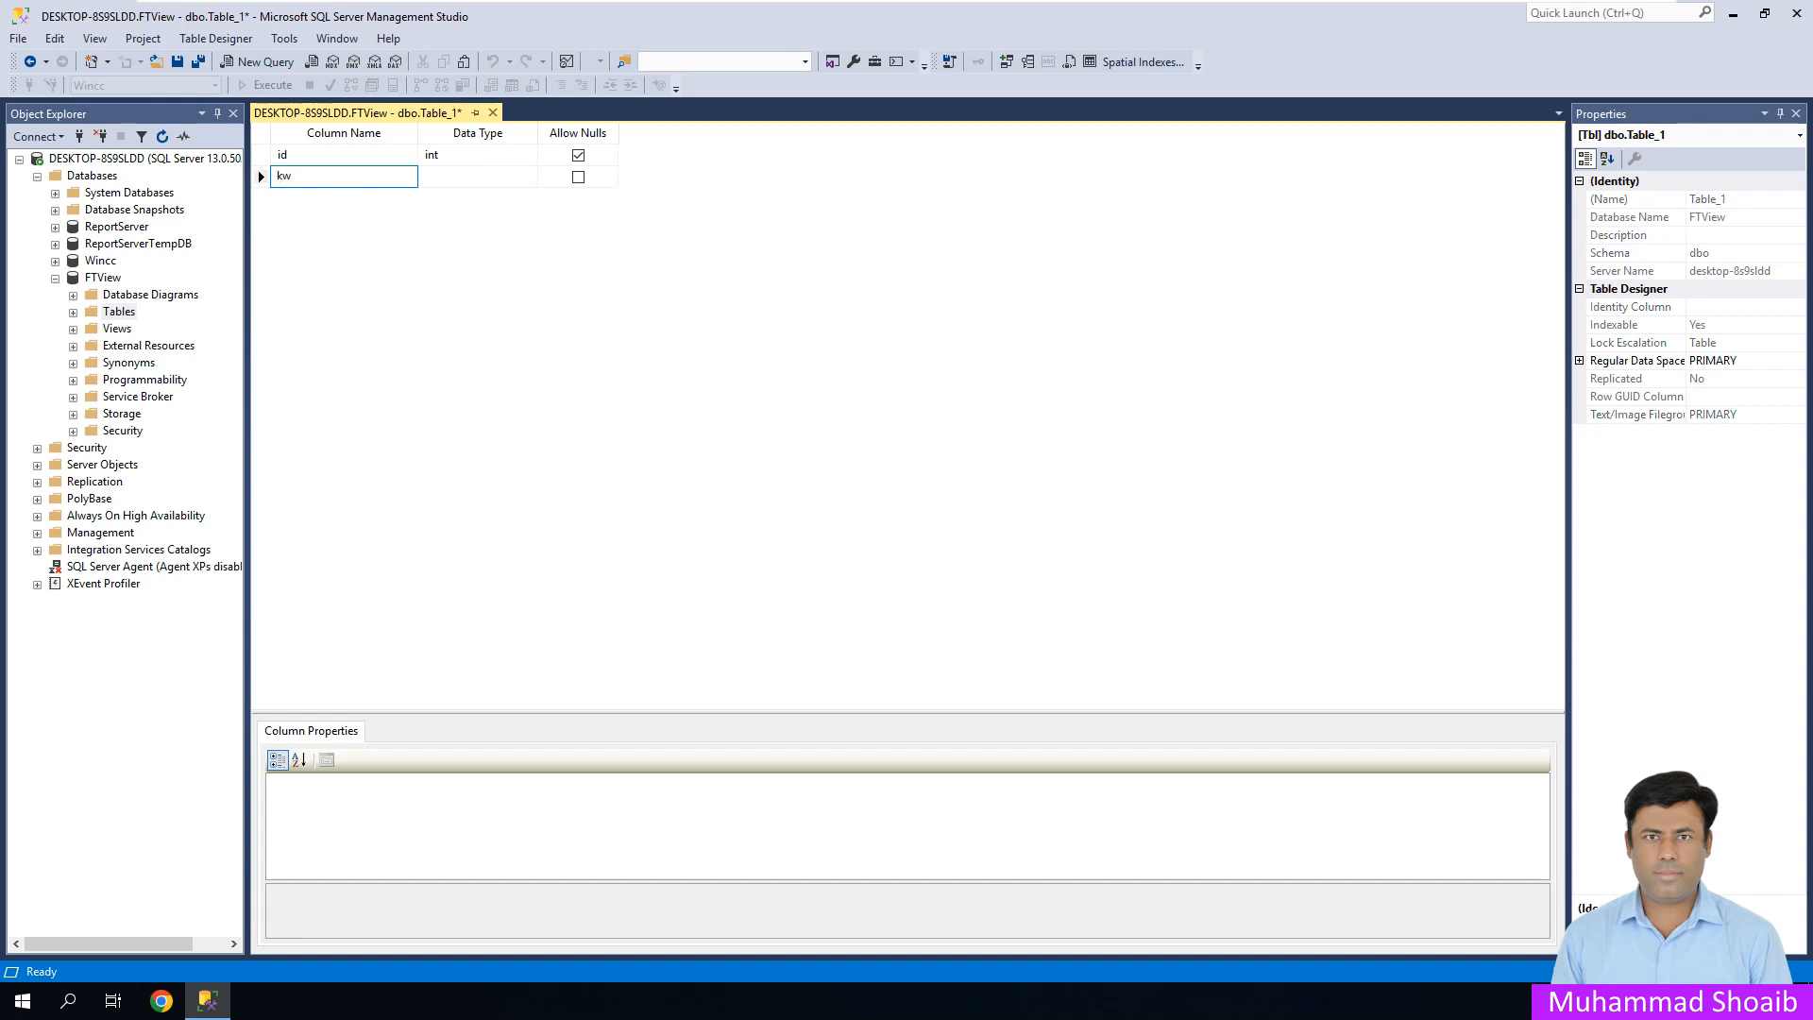
pyautogui.press('Tab')
pyautogui.press('Tab')
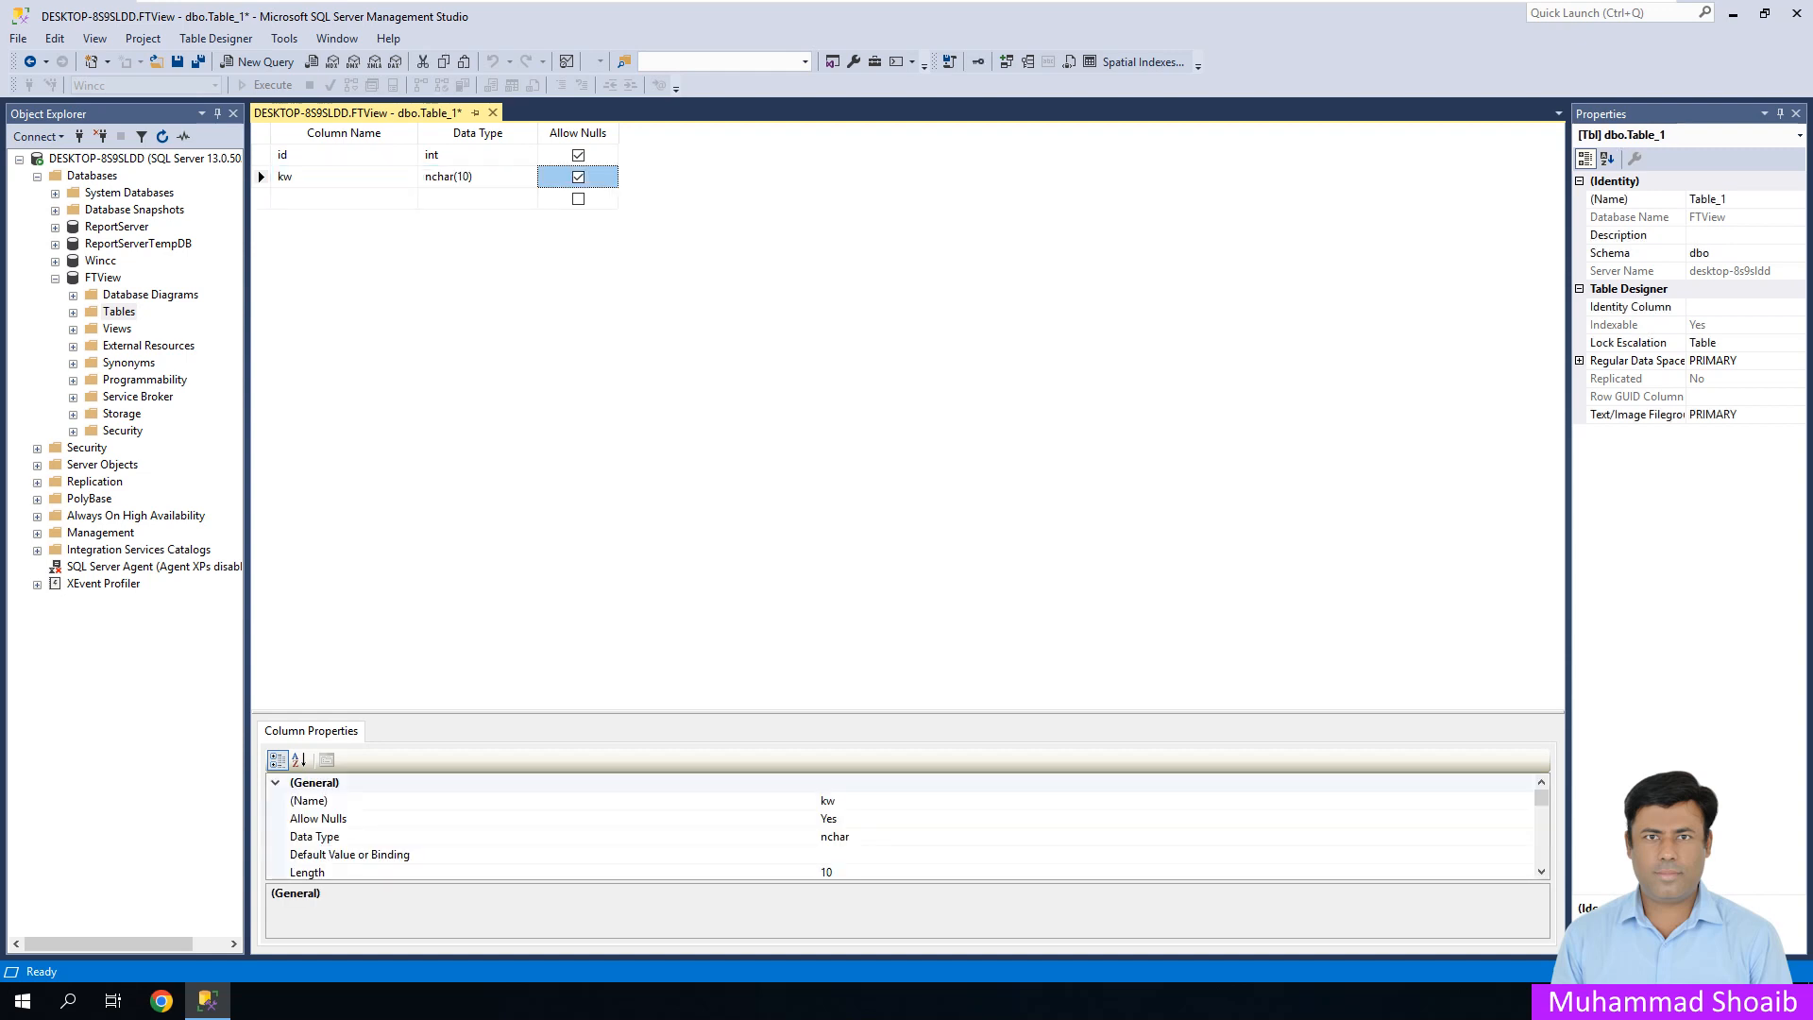
# - Add the kwh, voltage and current columns as nchar(10)
pyautogui.press('Tab')
pyautogui.write('kwh')
pyautogui.press('Tab')
pyautogui.press('Tab')
pyautogui.press('Tab')
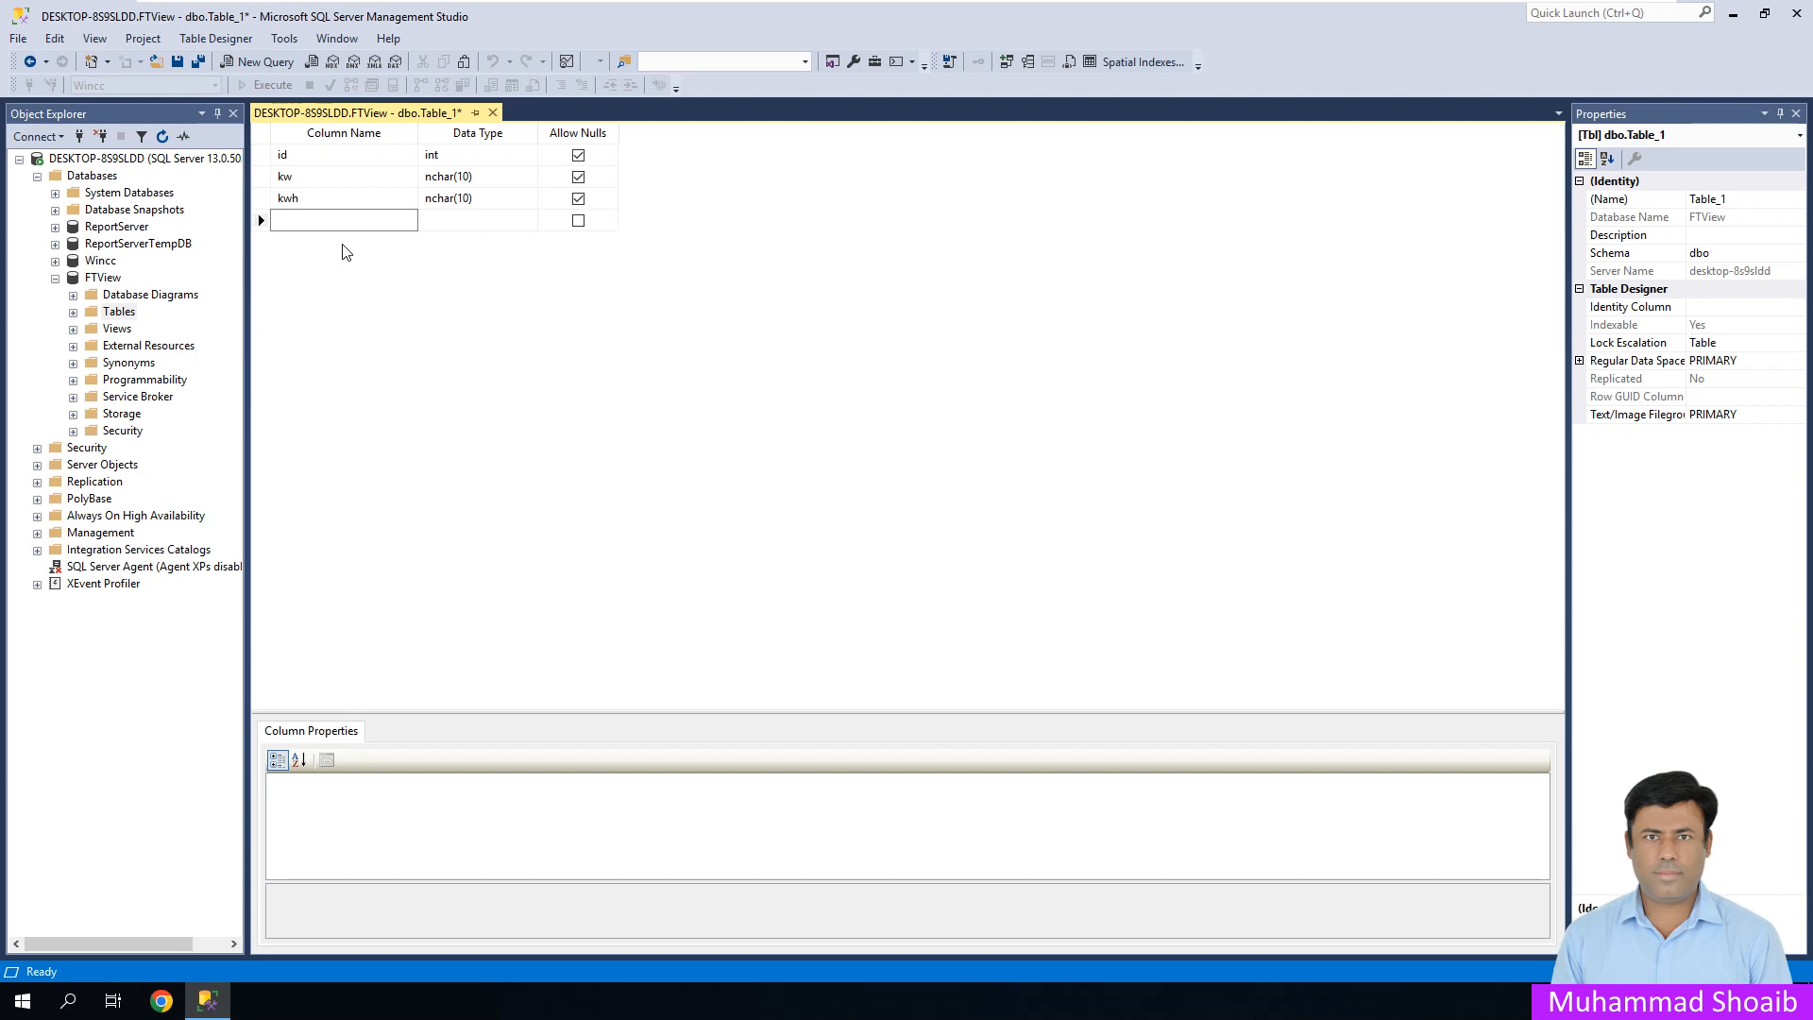
pyautogui.write('voltage')
pyautogui.press('BackSpace')
pyautogui.press('BackSpace')
pyautogui.press('BackSpace')
pyautogui.write('age')
pyautogui.press('Tab')
pyautogui.press('Tab')
pyautogui.press('Tab')
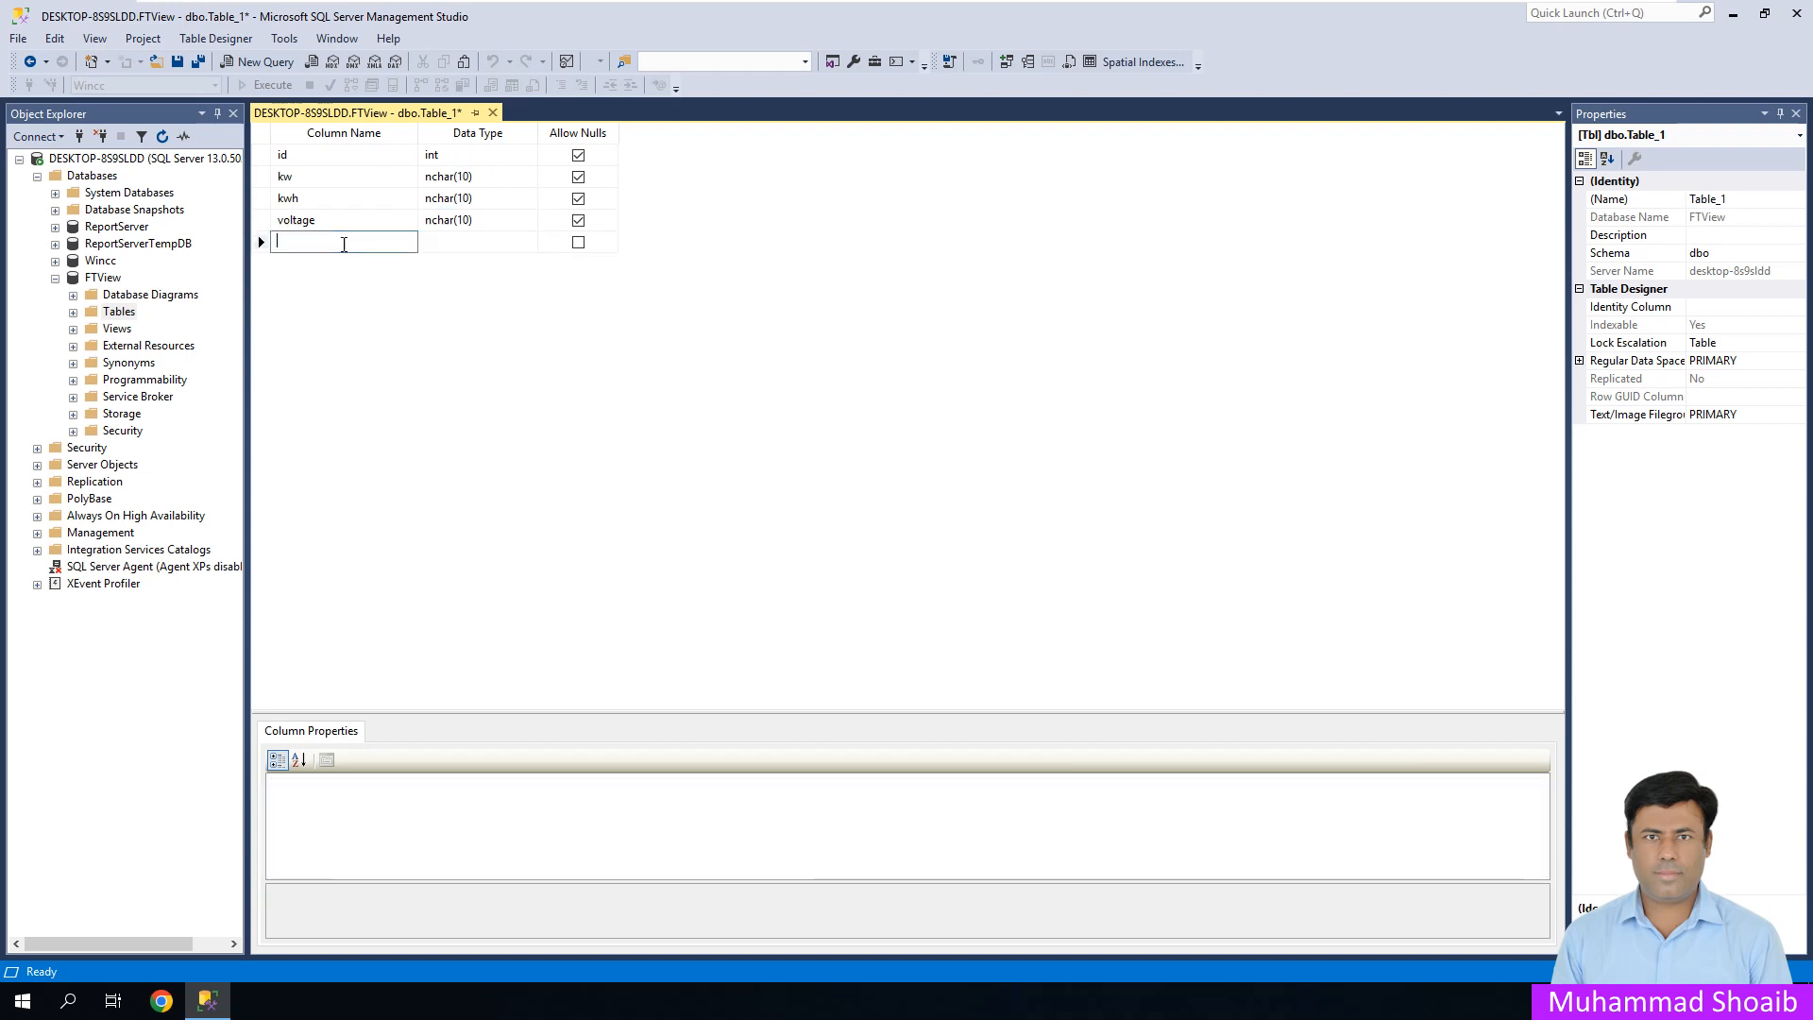
pyautogui.write('current')
pyautogui.press('Tab')
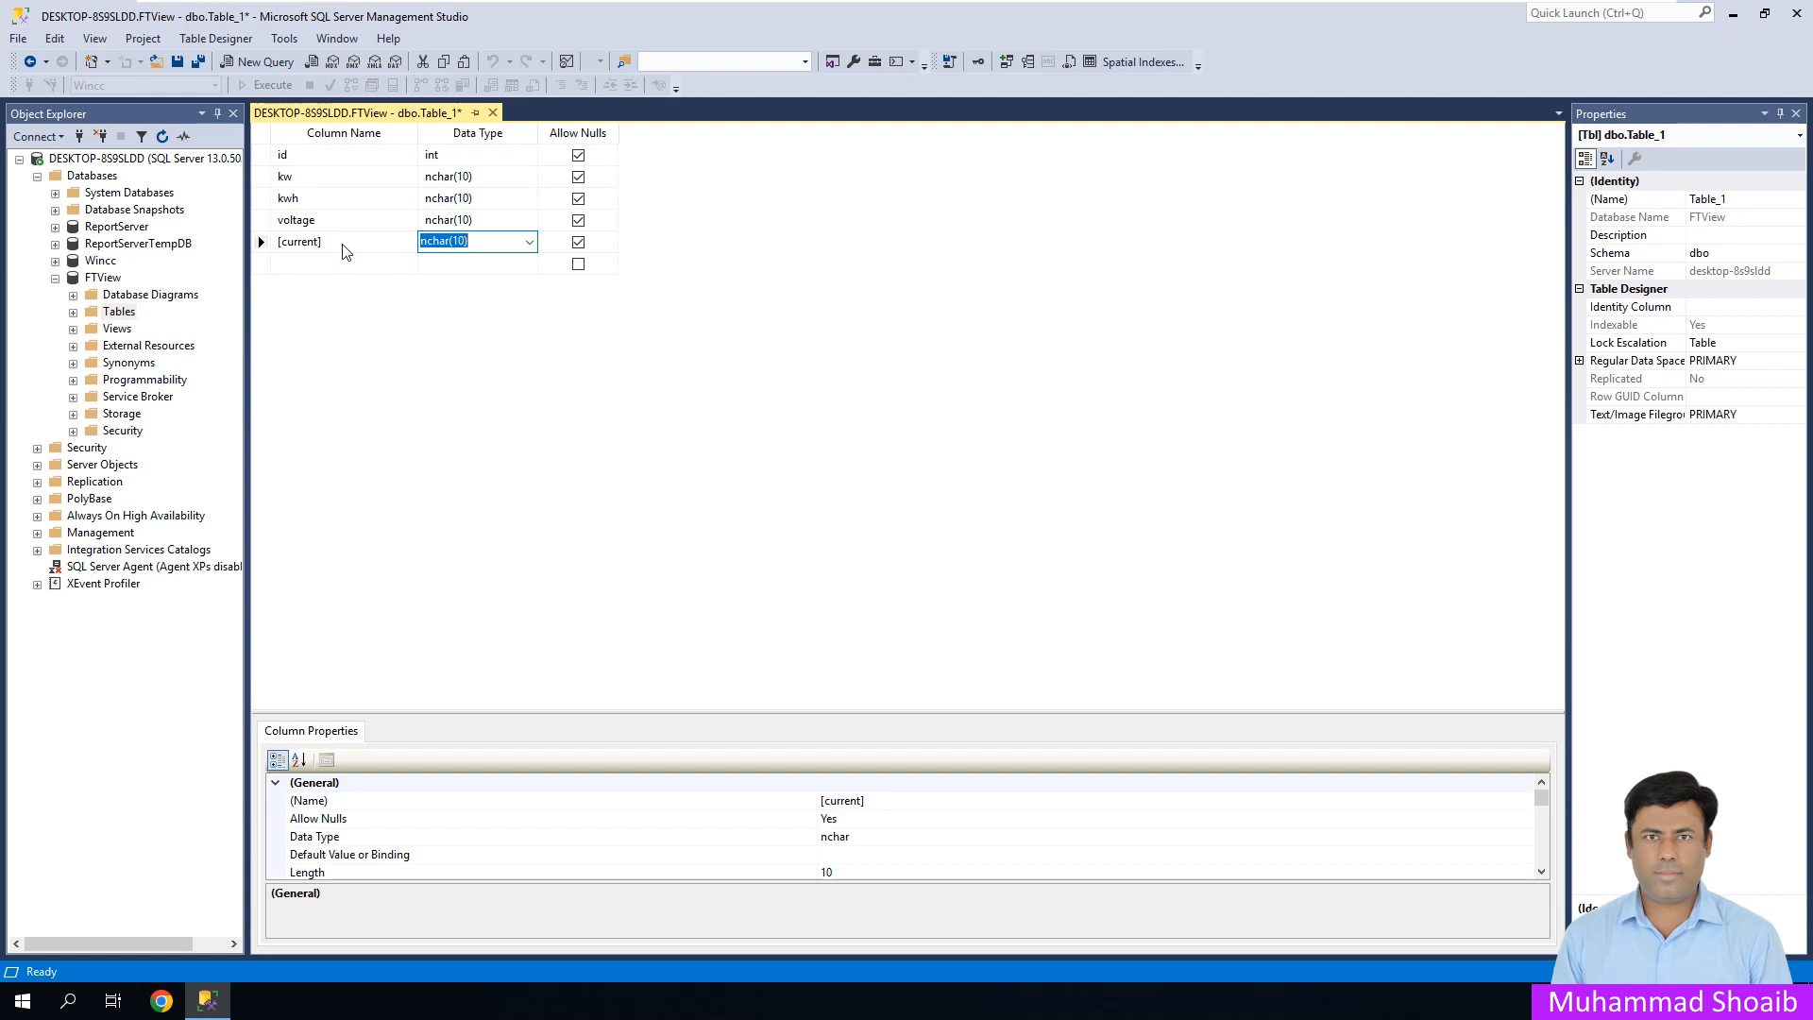
# - Add a sixth column TS with the datetime data type
pyautogui.click(344, 251)
pyautogui.moveTo(324, 242); pyautogui.dragTo(275, 242)
pyautogui.click(344, 264)
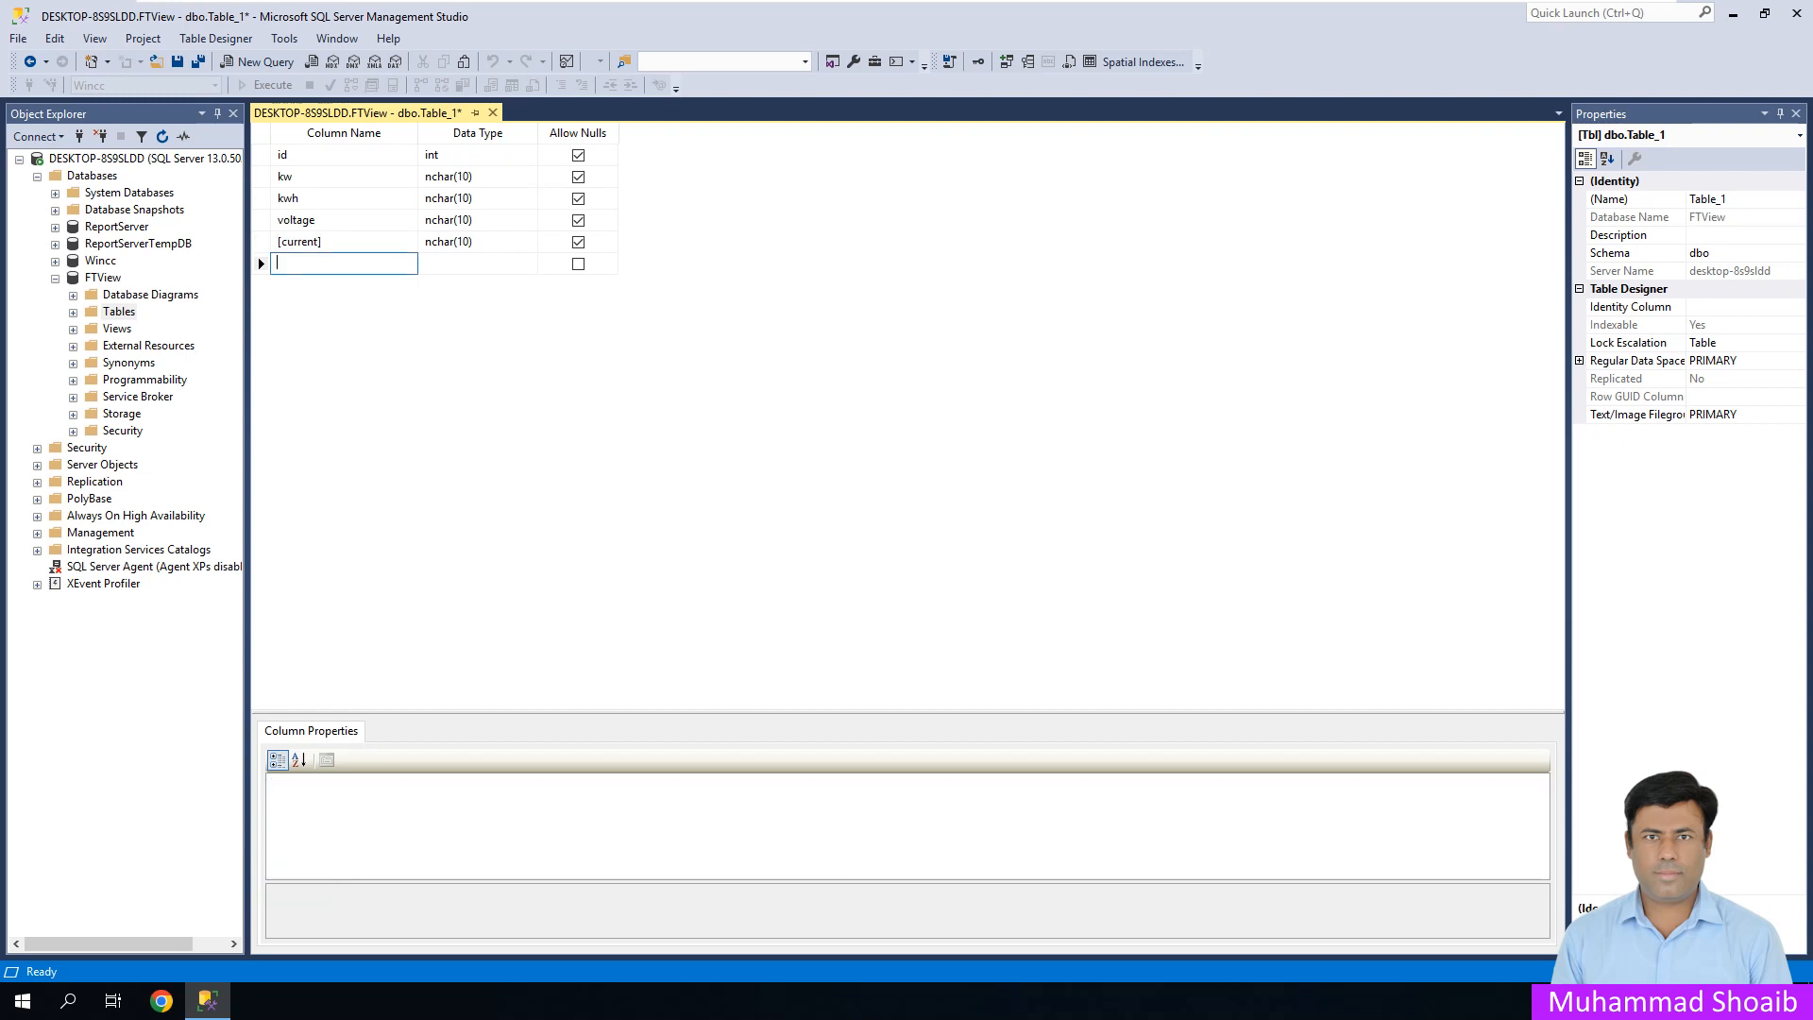
pyautogui.write('TS')
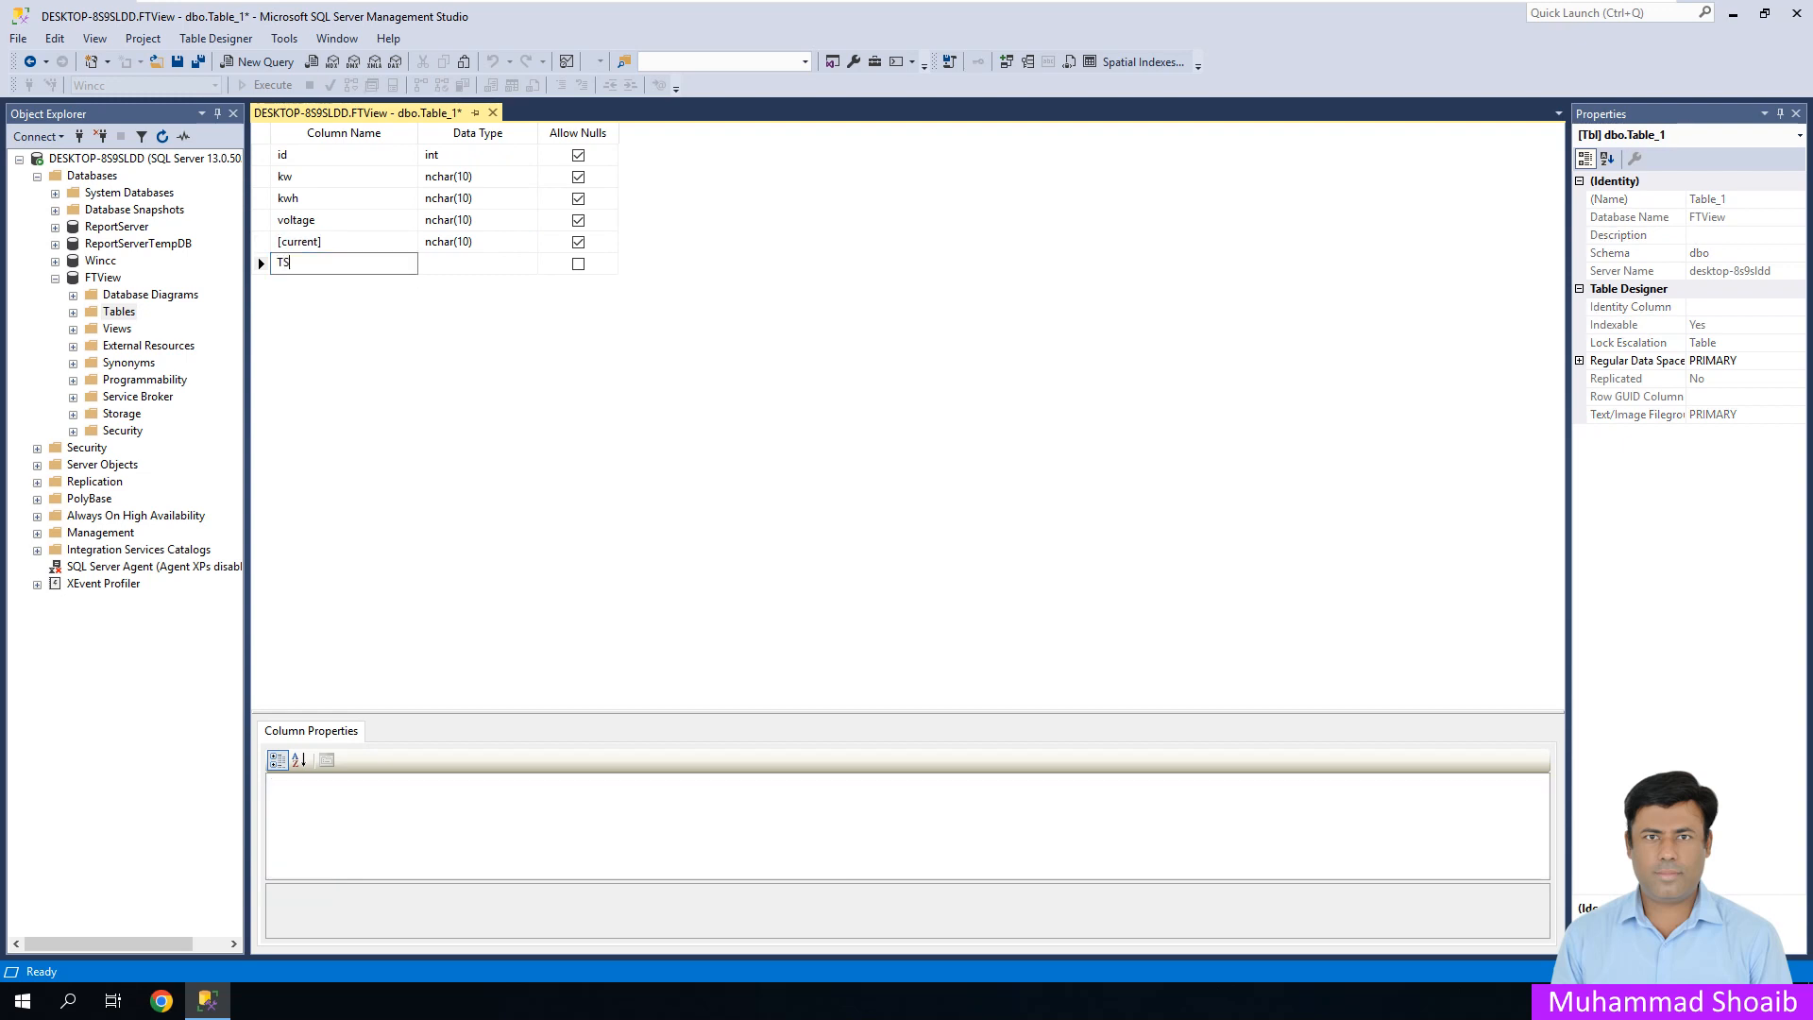
pyautogui.press('Tab')
pyautogui.write('datat')
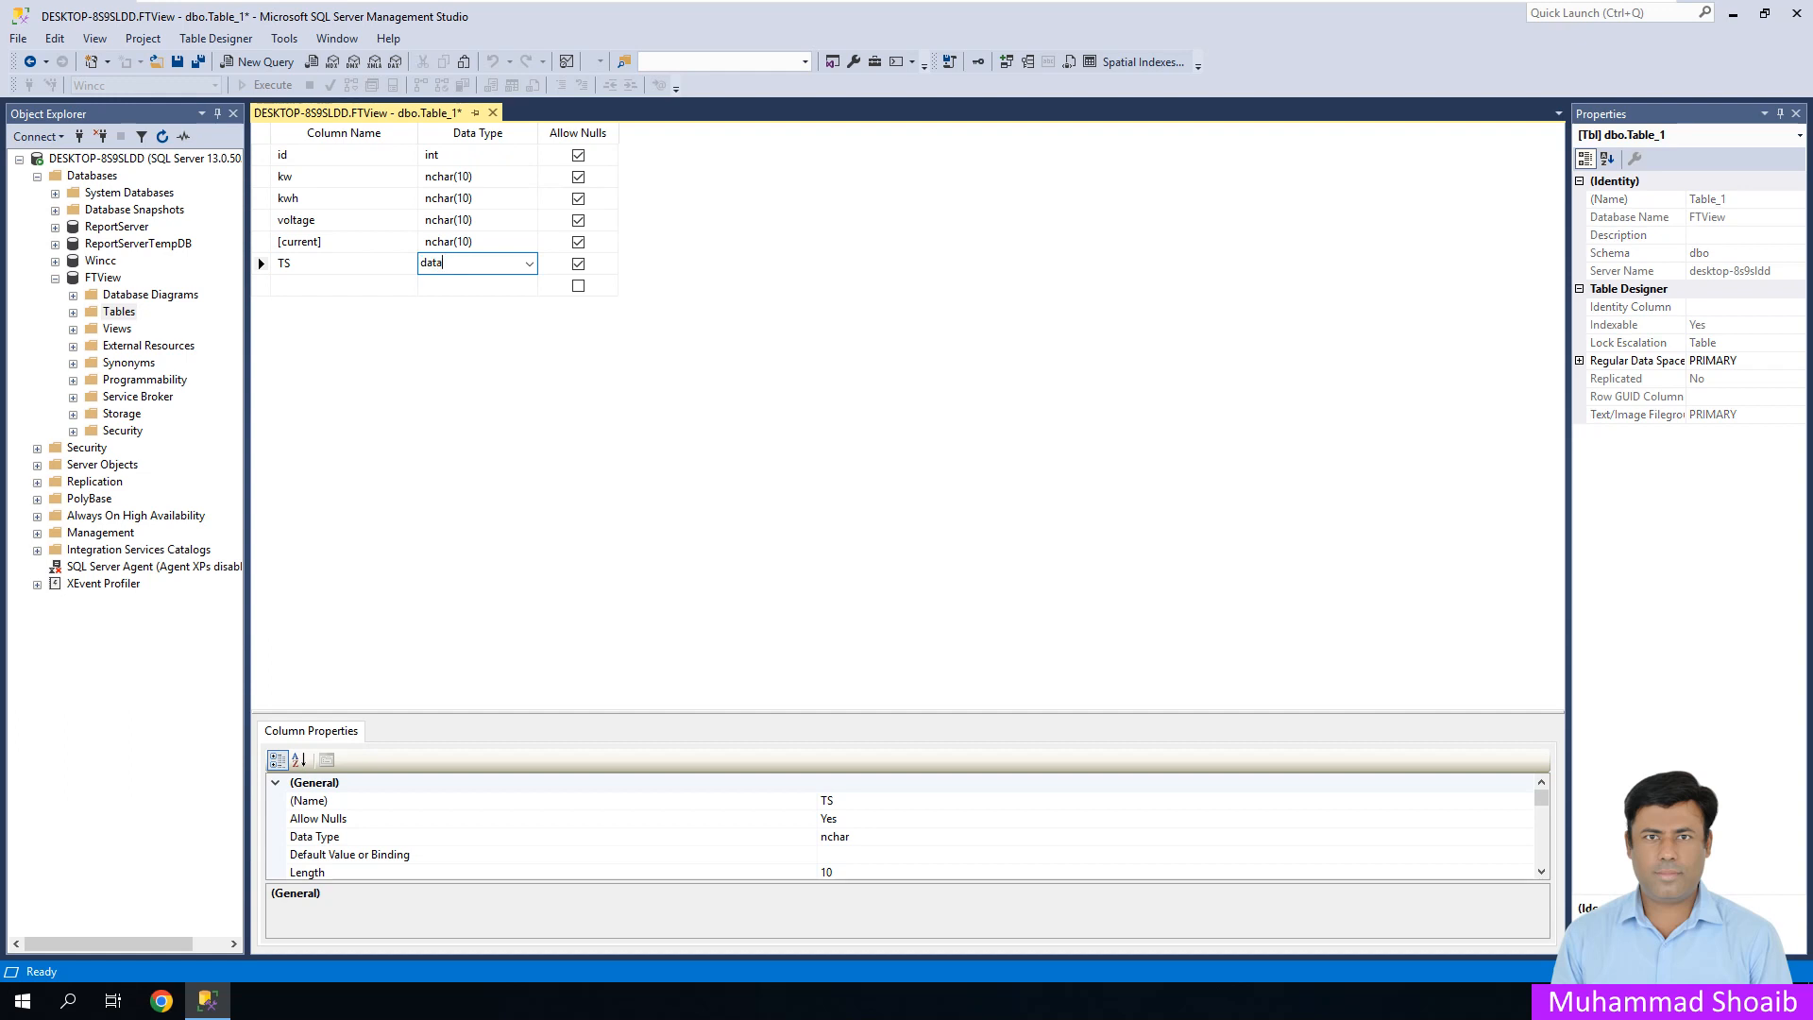
pyautogui.write('etime')
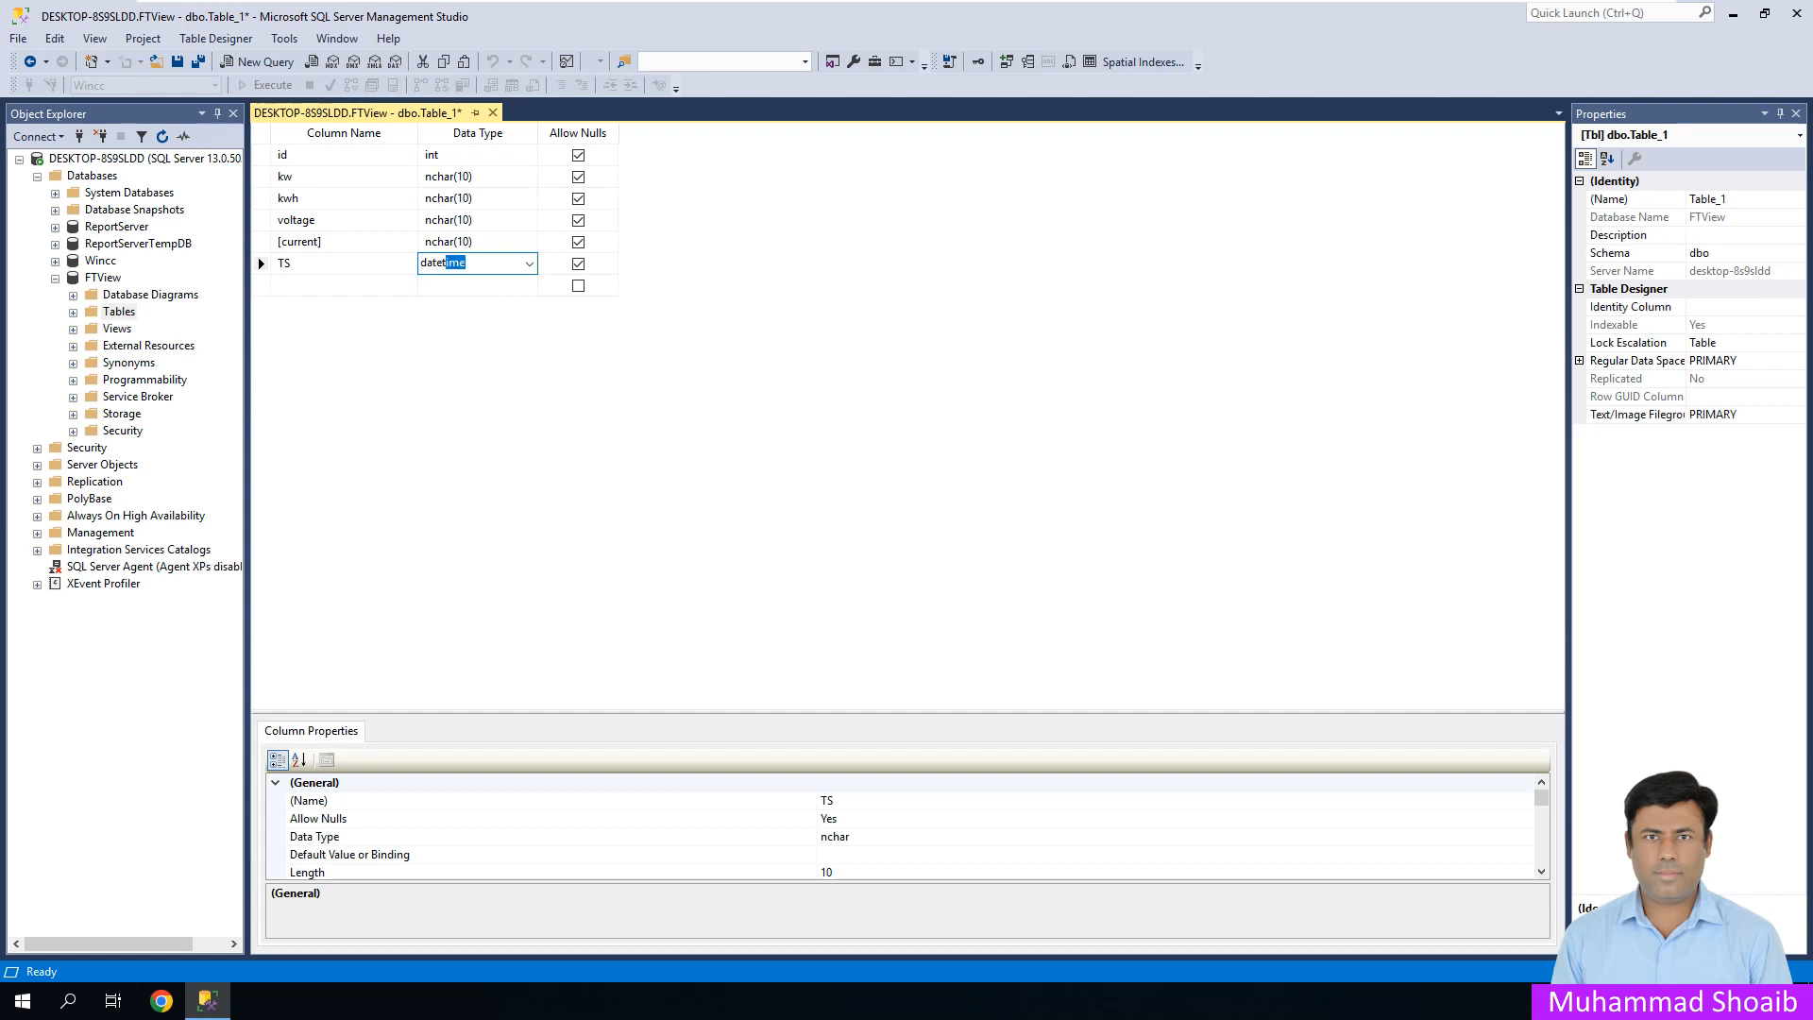
pyautogui.press('Return')
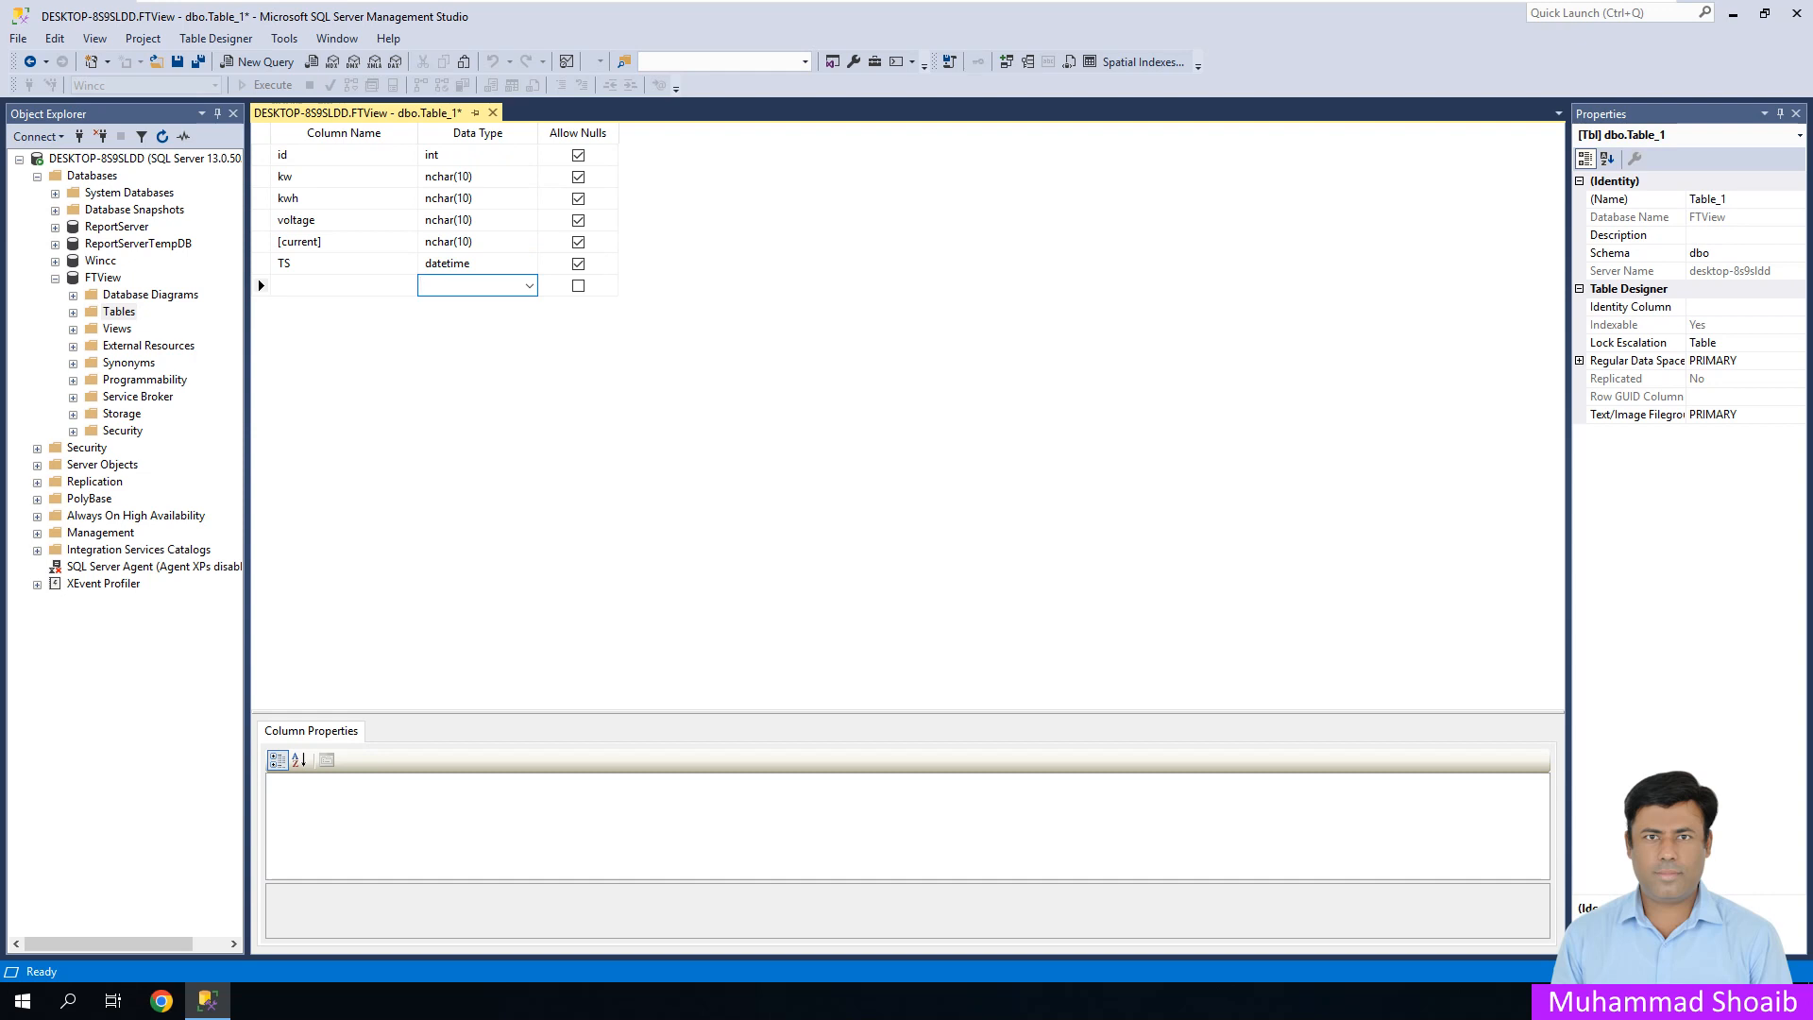
pyautogui.rightClick(257, 153)
# - Make id the primary key and set its Is Identity property to Yes
pyautogui.click(316, 162)
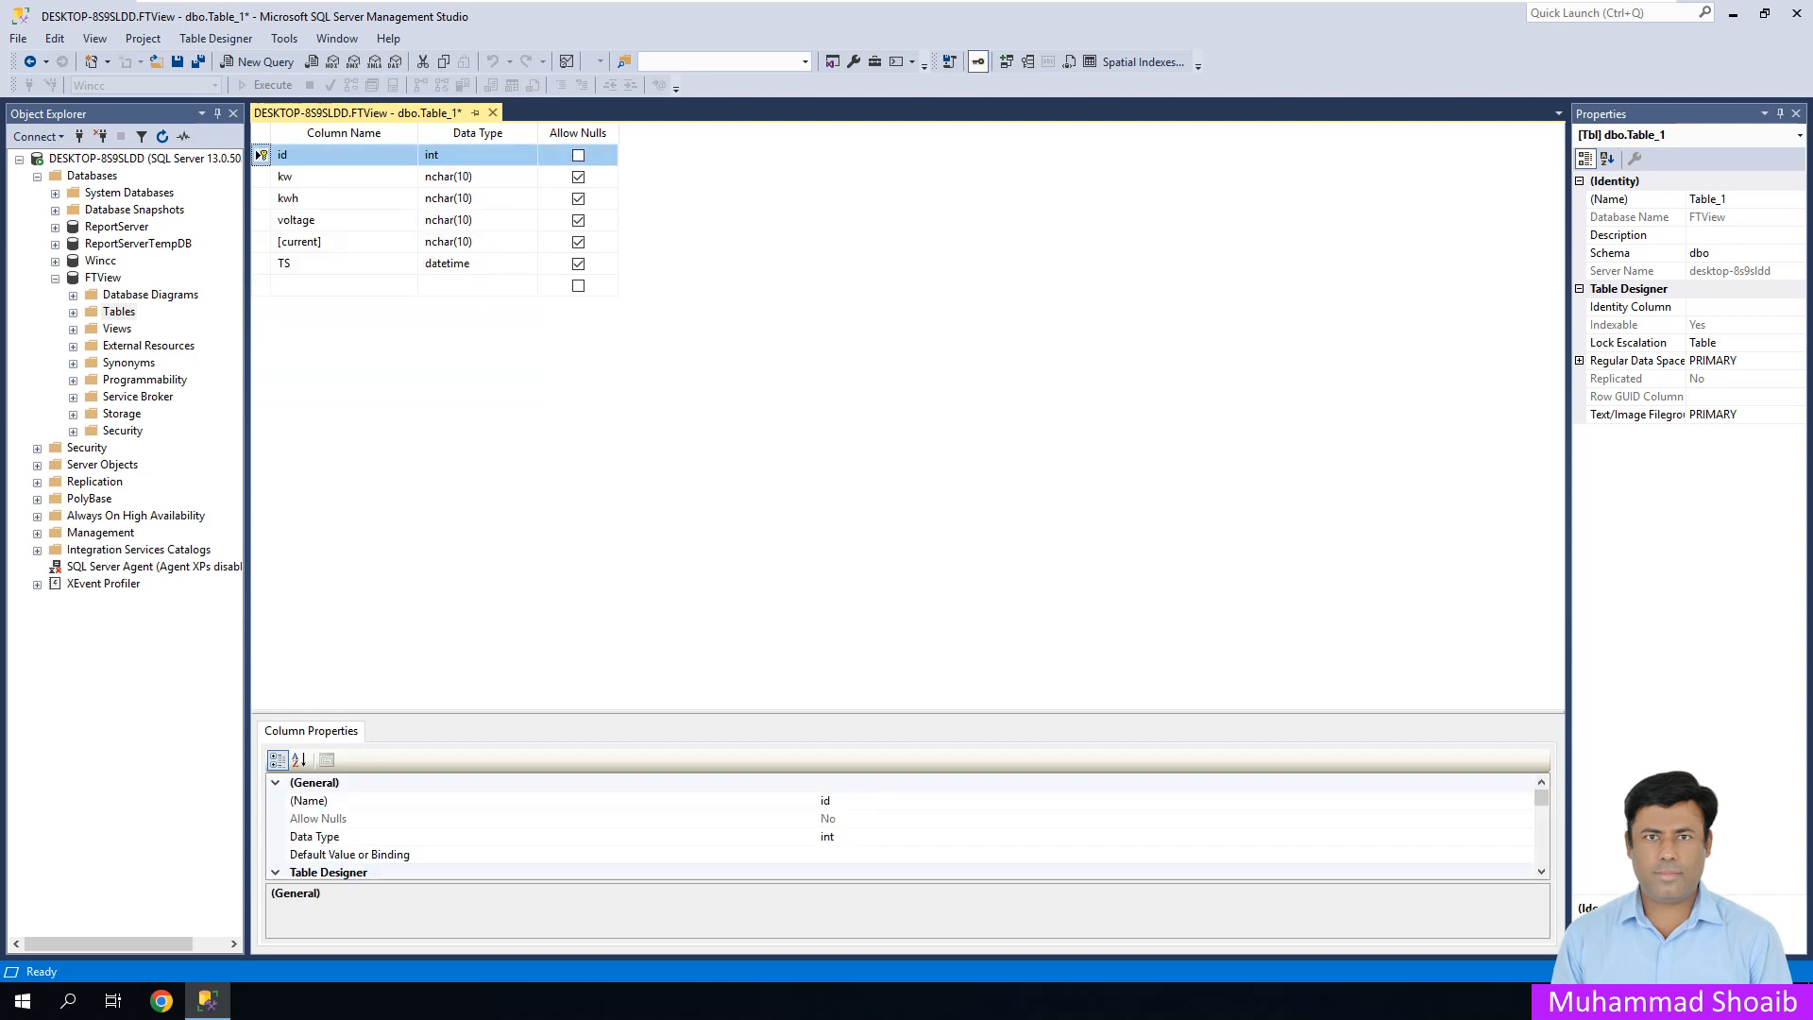
pyautogui.scroll(-5, 907, 828)
pyautogui.scroll(2, 906, 827)
pyautogui.scroll(-1, 907, 827)
pyautogui.click(275, 819)
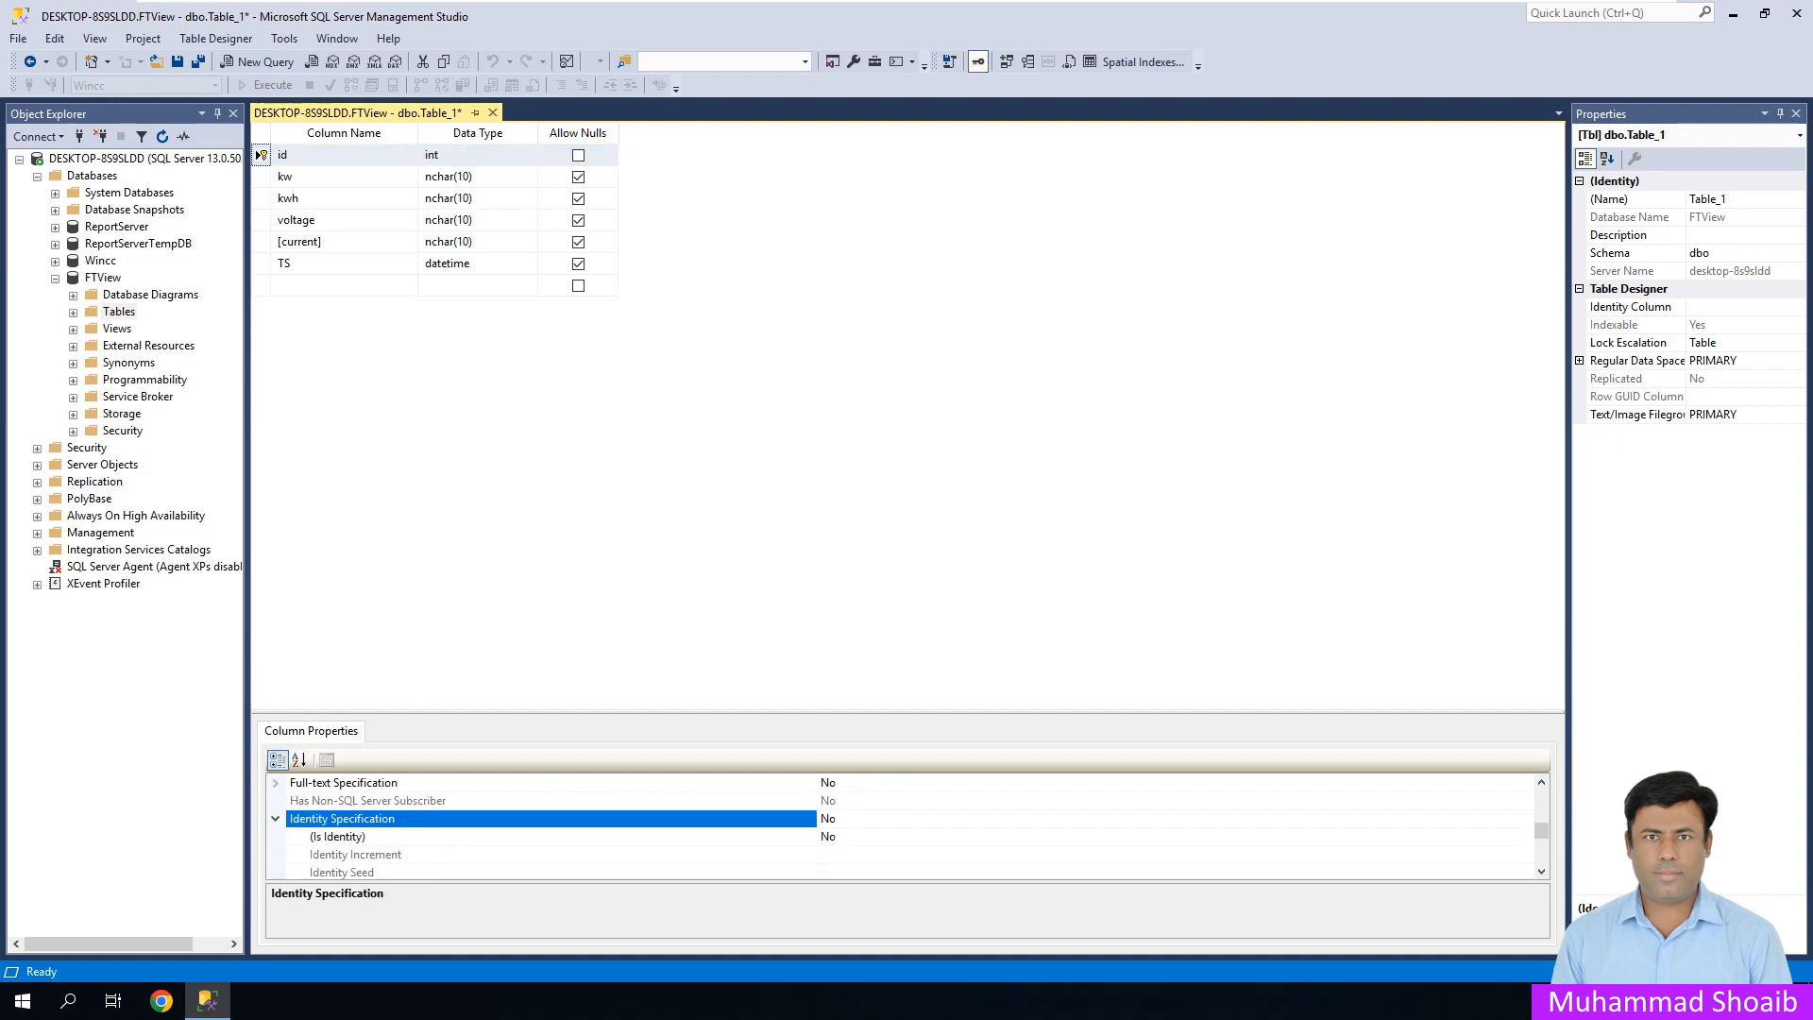
pyautogui.doubleClick(338, 836)
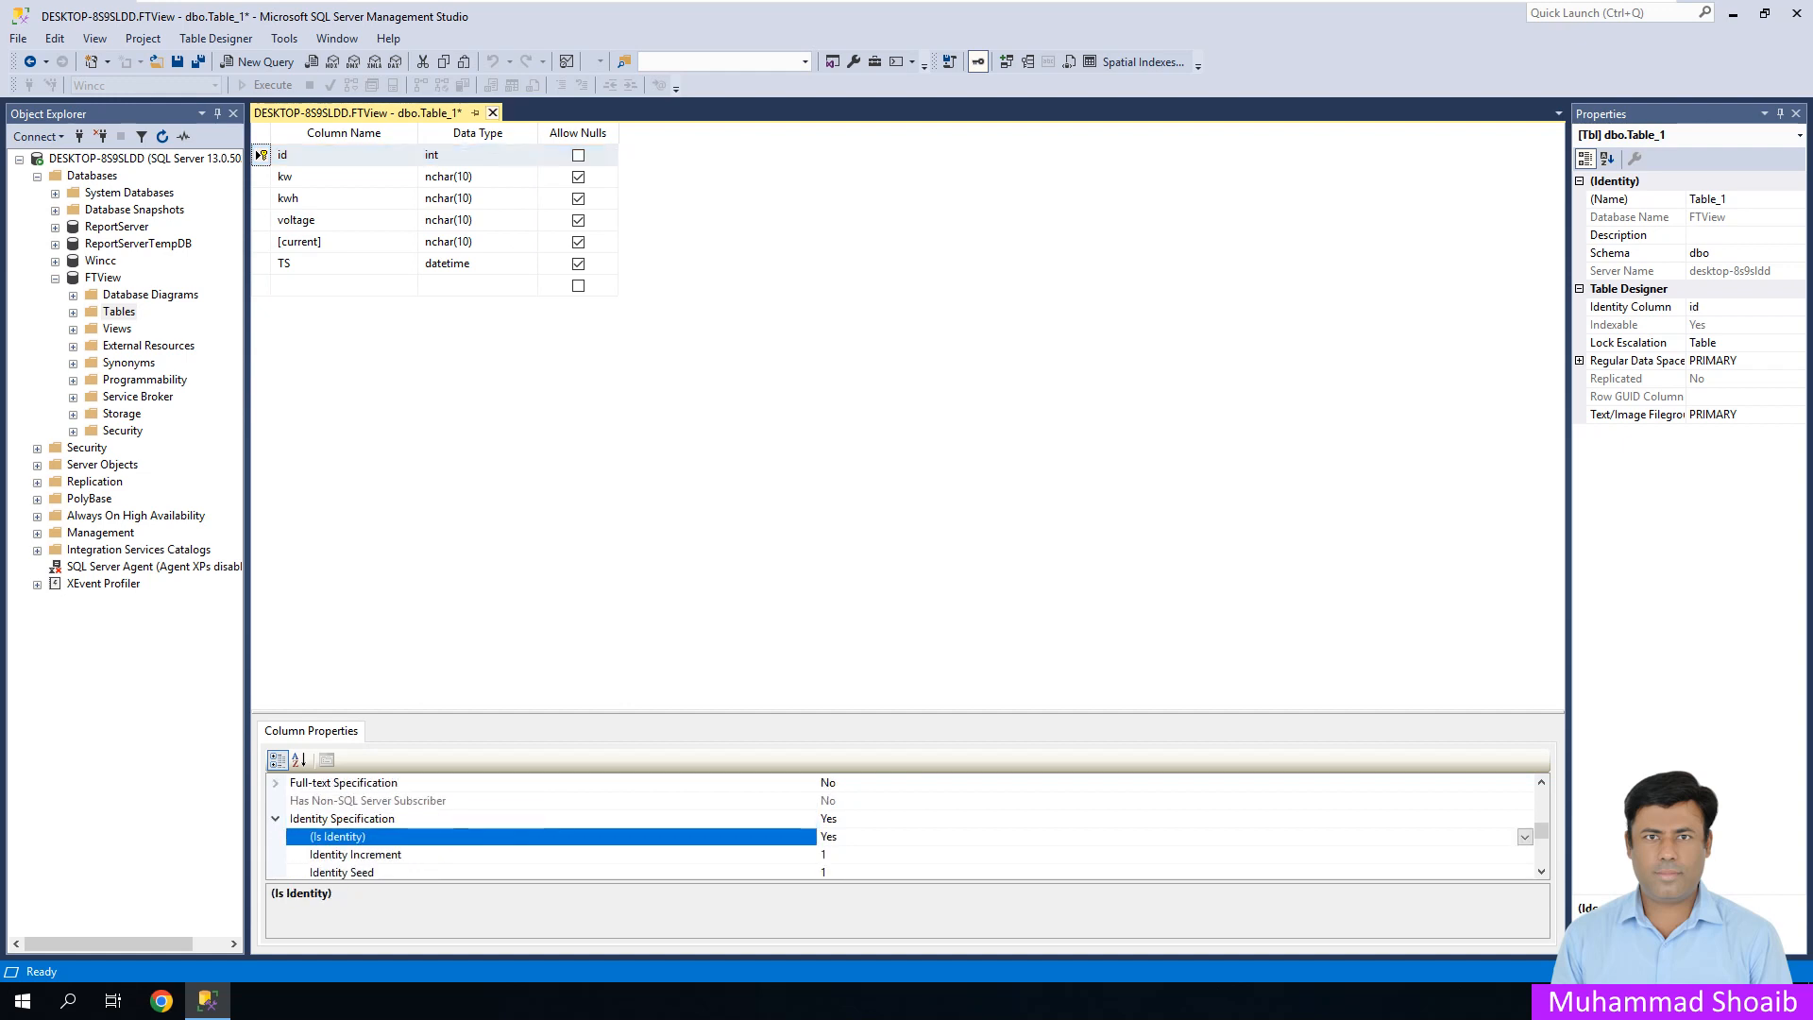
# - Save the table as PMUTable and close its design tab
pyautogui.click(492, 112)
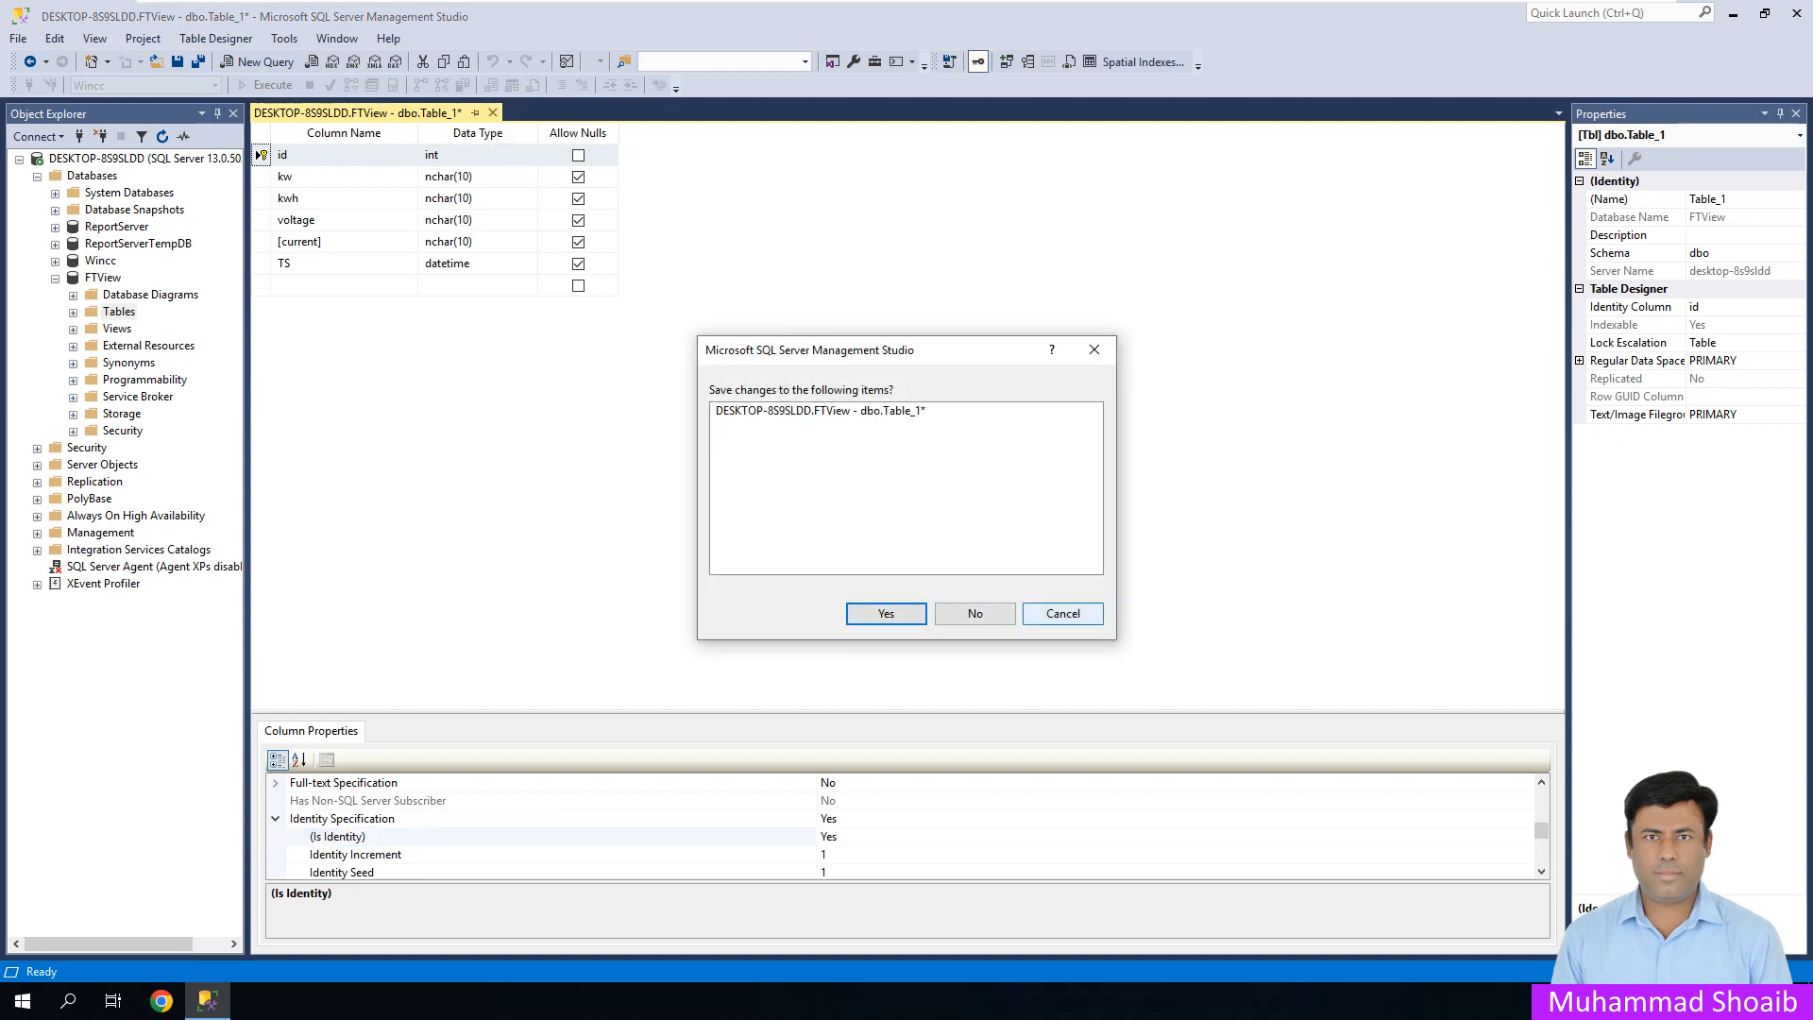
pyautogui.click(1062, 613)
pyautogui.rightClick(422, 114)
pyautogui.click(459, 133)
pyautogui.write('Table_1')
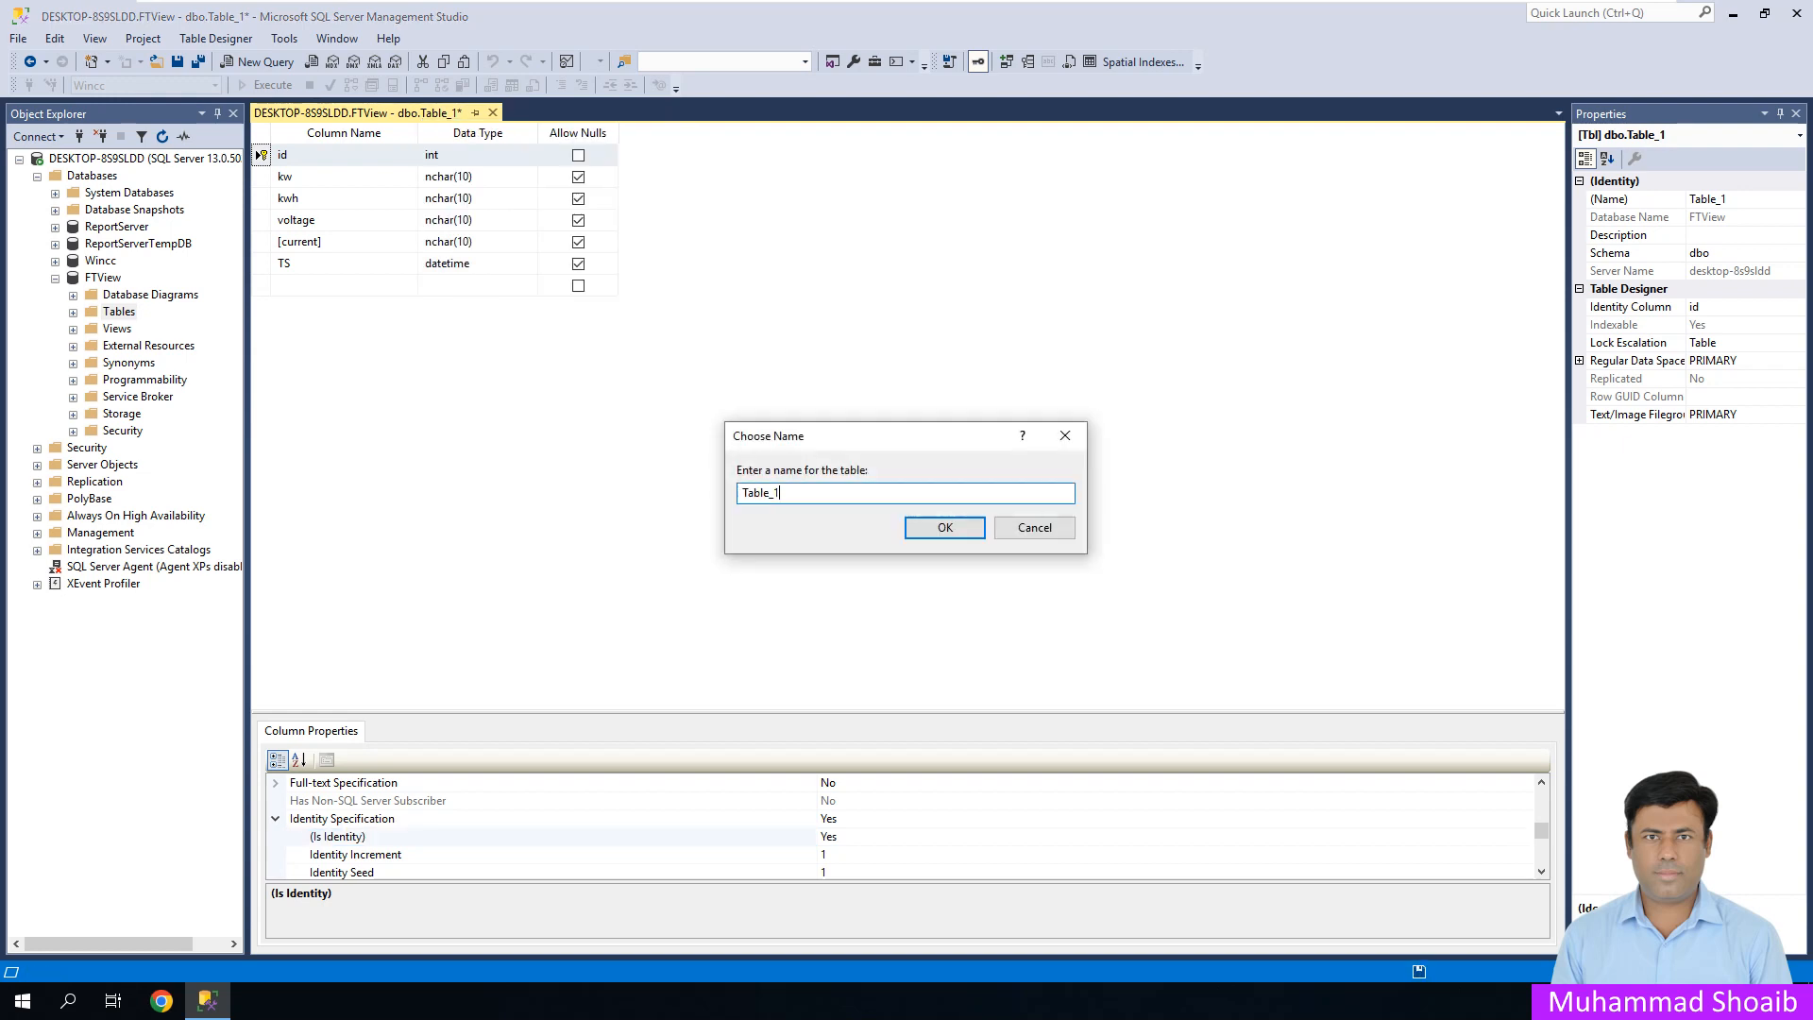
pyautogui.press('Left')
pyautogui.press('Left')
pyautogui.press('Left')
pyautogui.press('Left')
pyautogui.press('Left')
pyautogui.write('PMU')
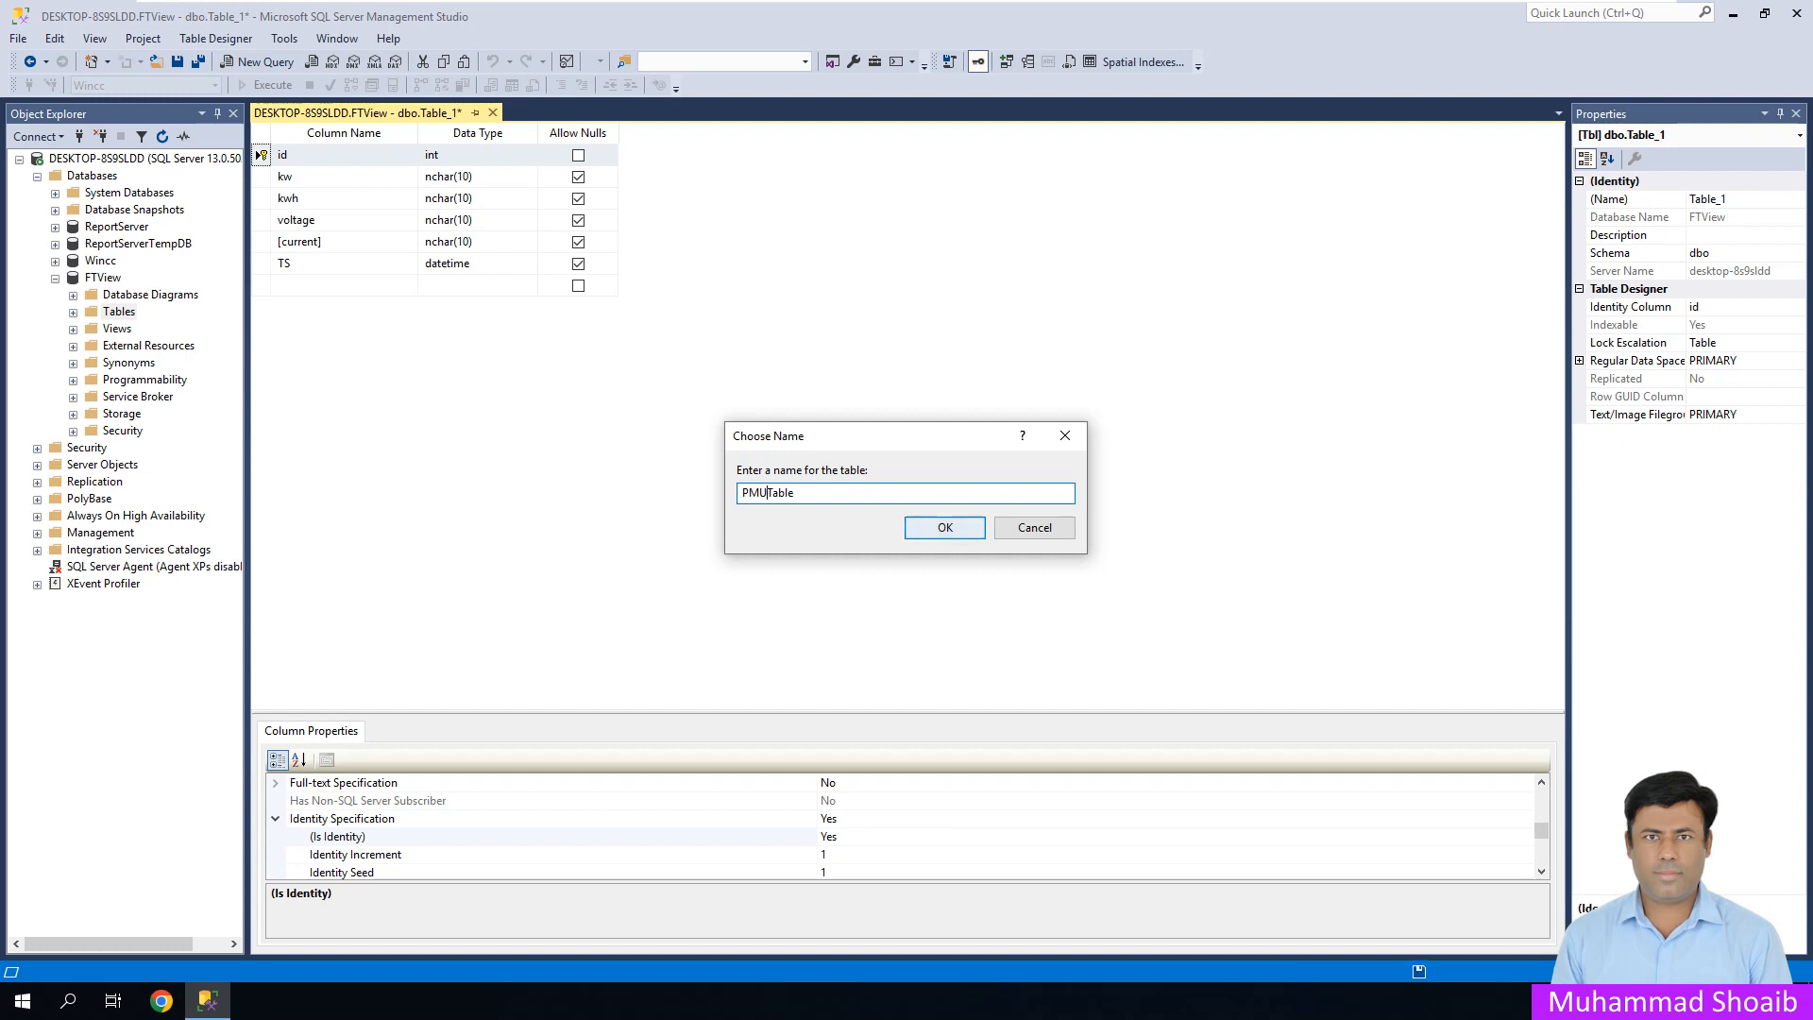
pyautogui.press('Return')
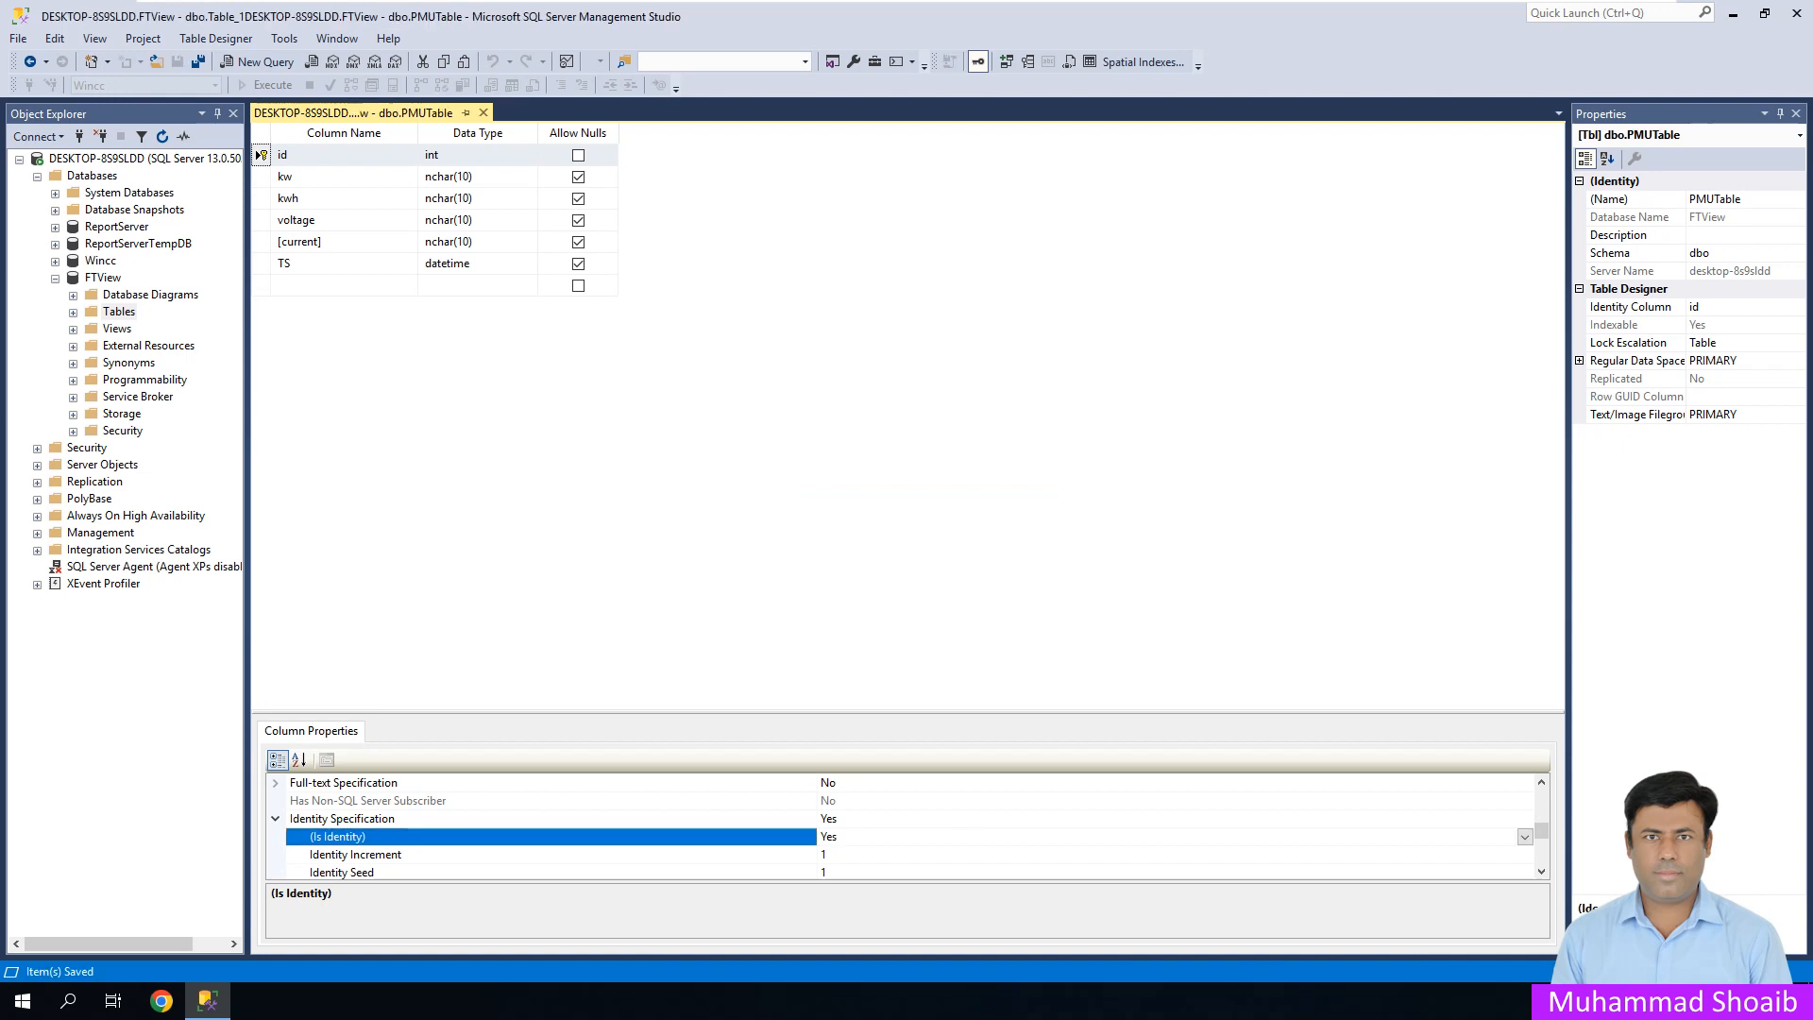
pyautogui.click(483, 112)
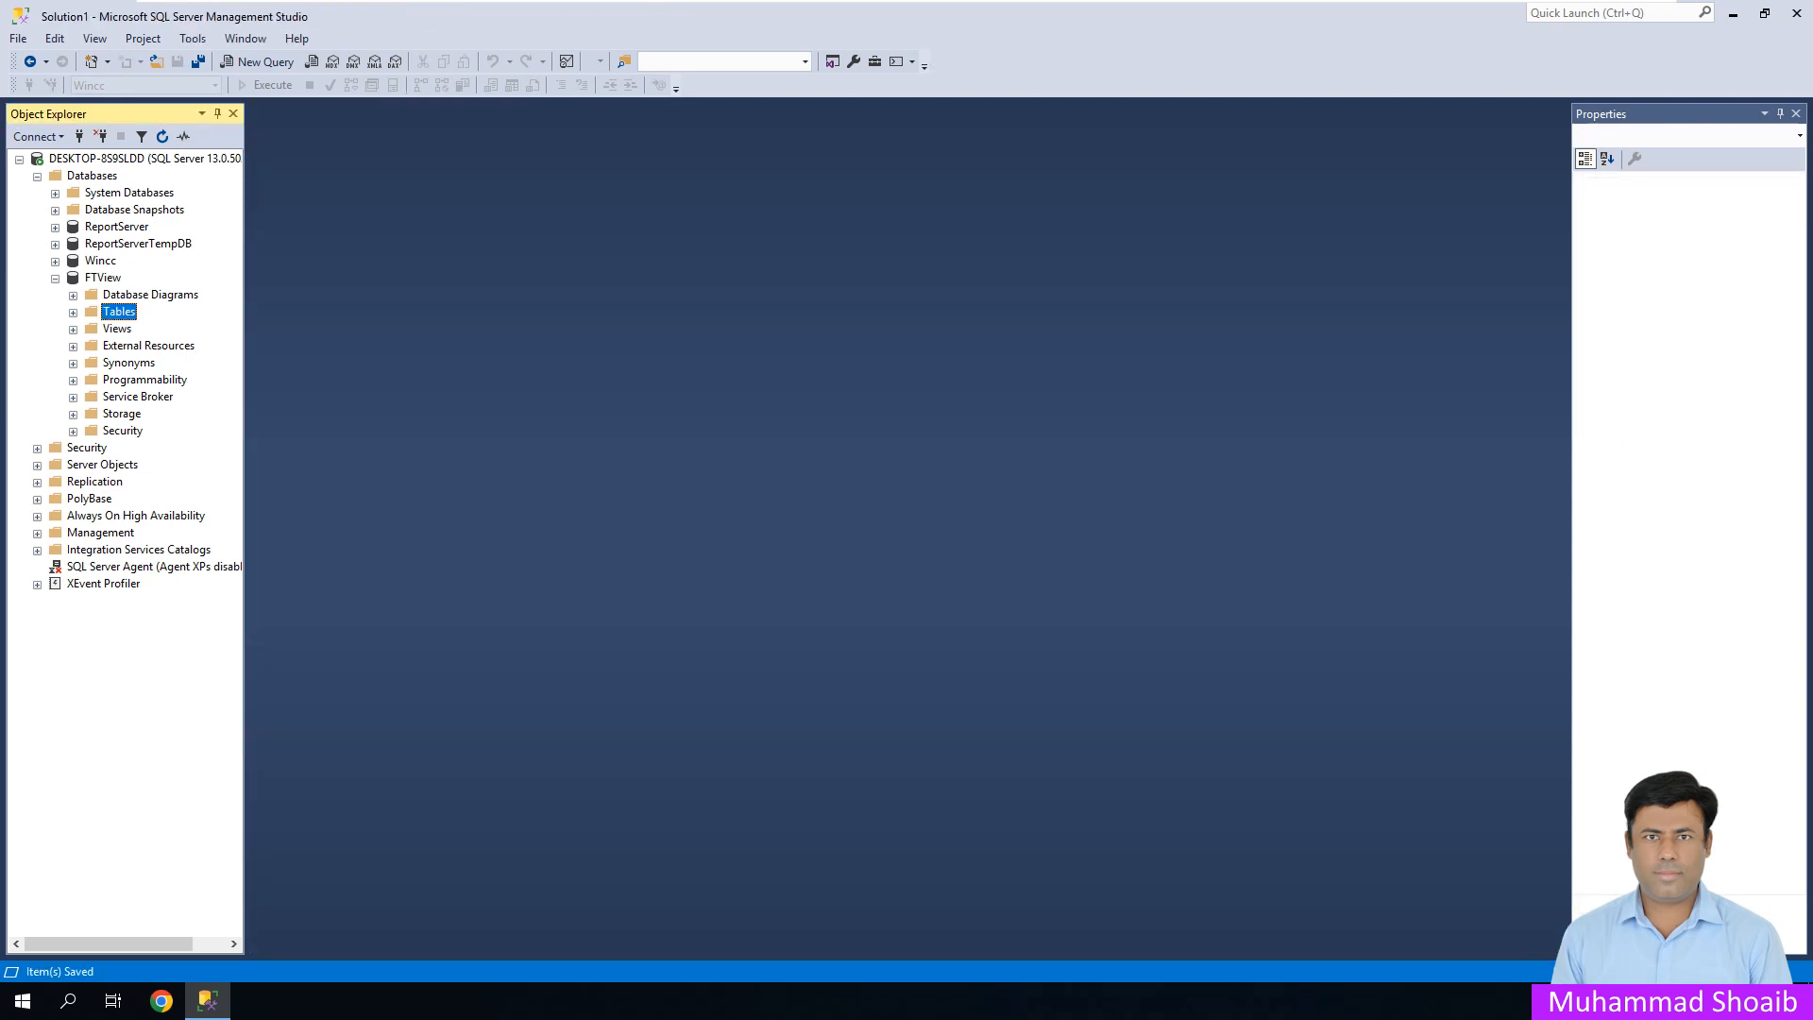
# - Open dbo.PMUTable for editing and enter kw 23 and kwh 1234 in a new row
pyautogui.click(73, 312)
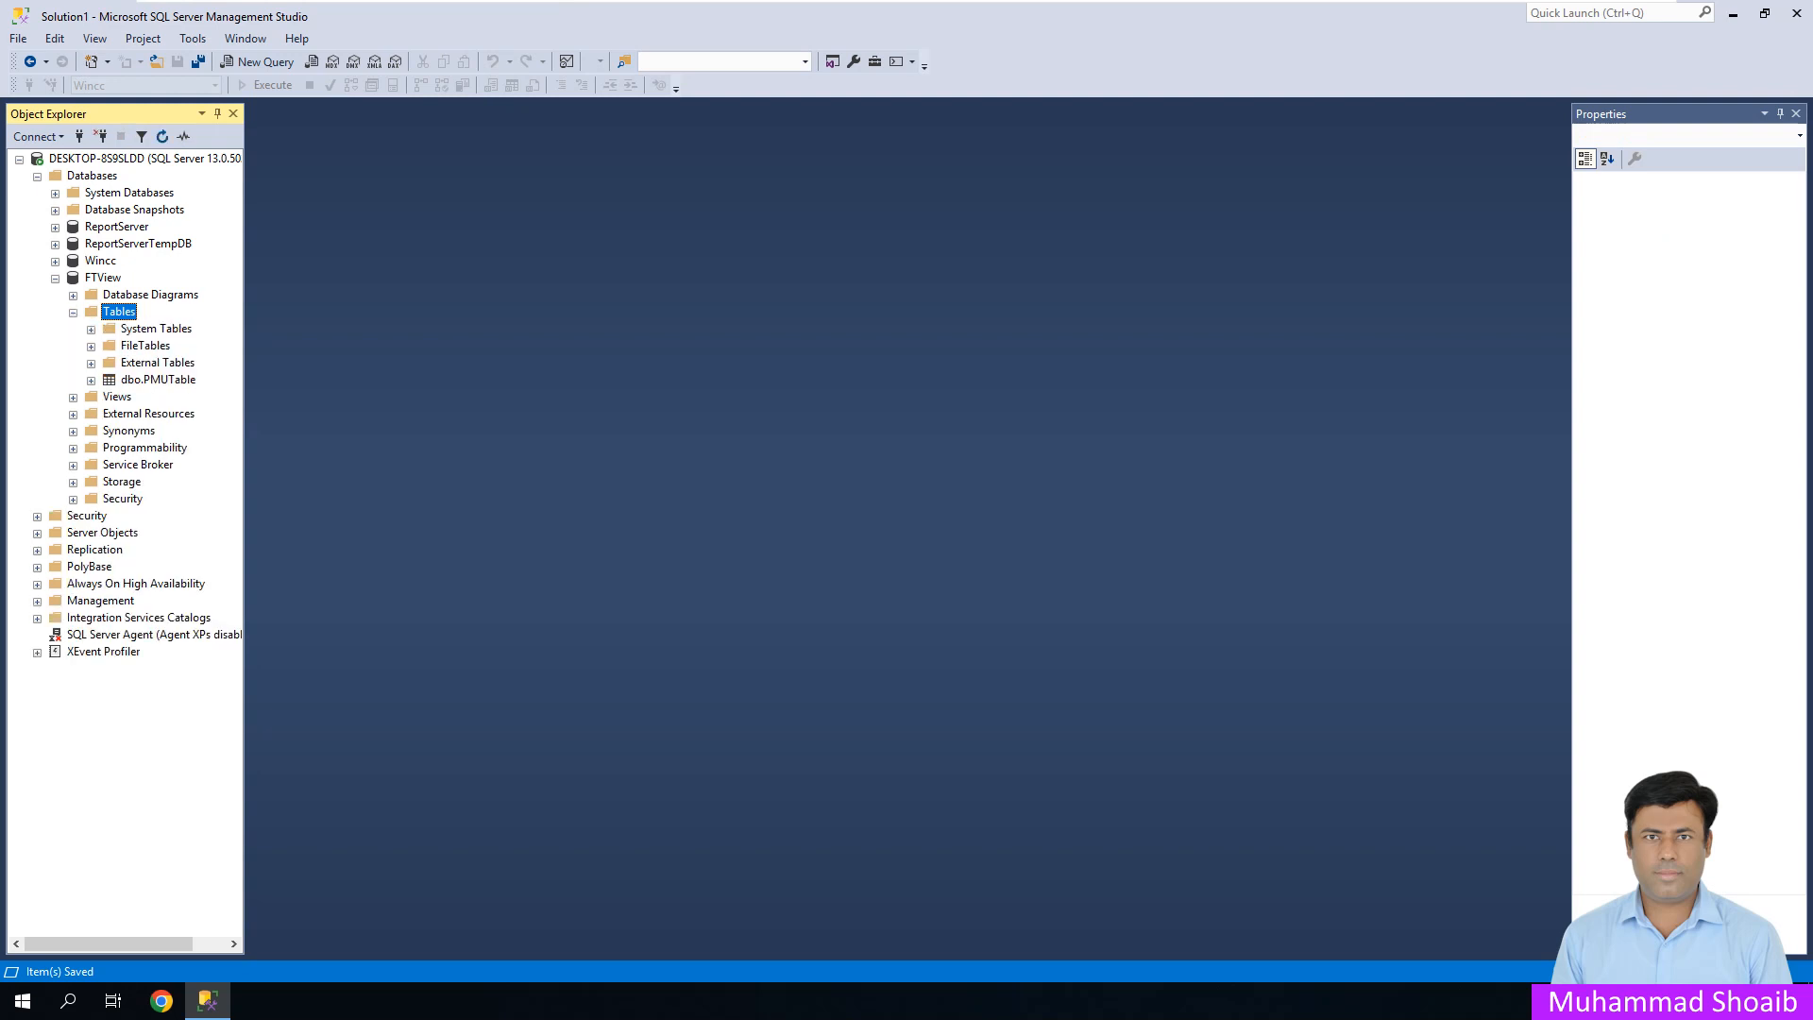
pyautogui.rightClick(152, 379)
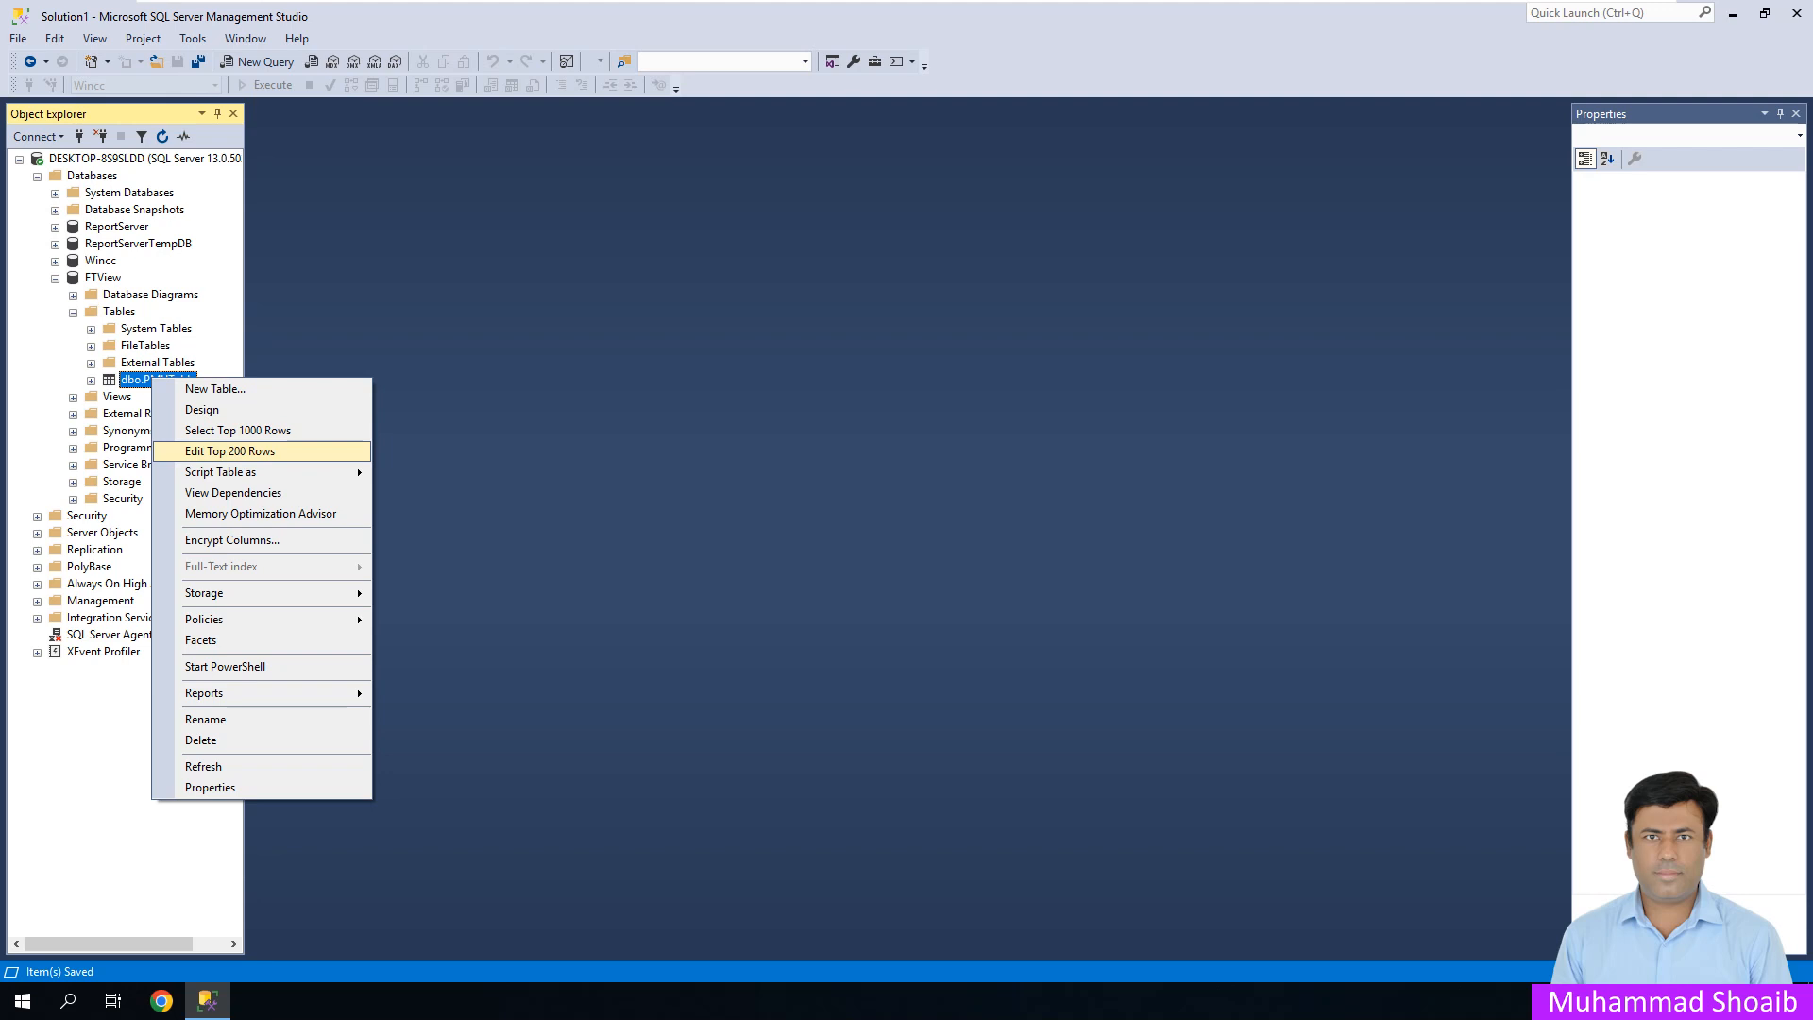
pyautogui.click(229, 451)
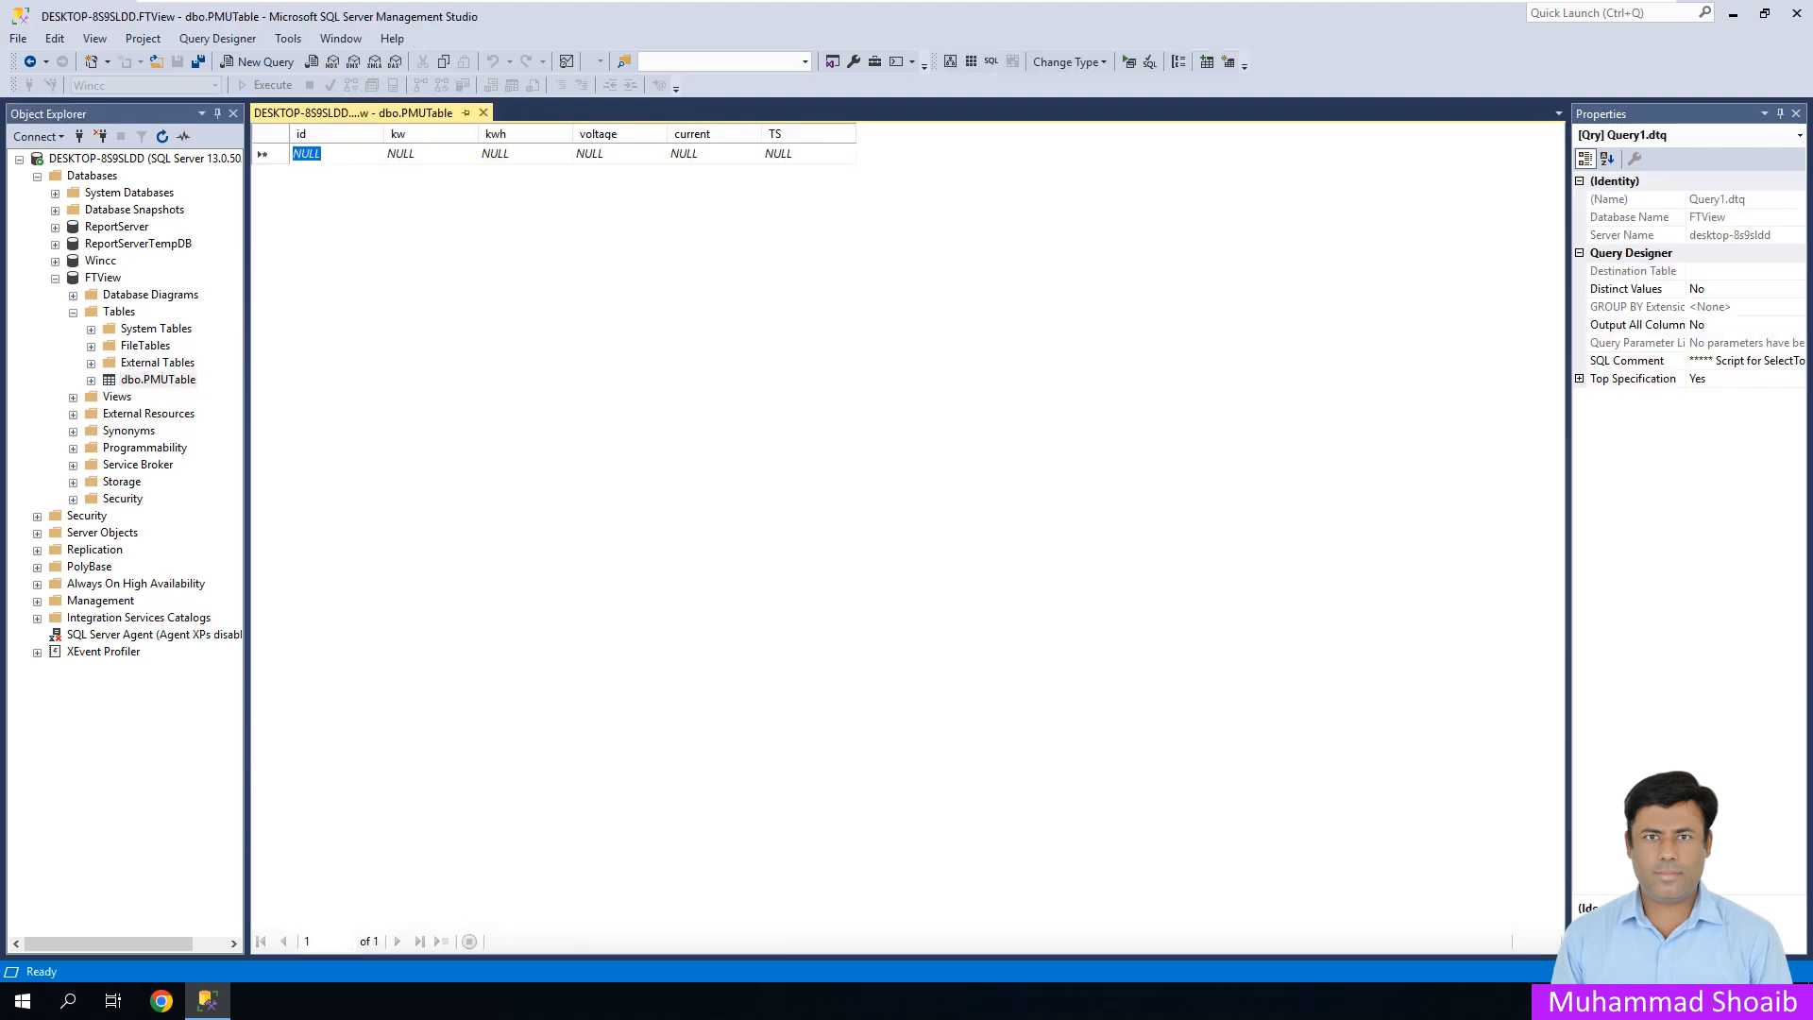
pyautogui.click(401, 154)
pyautogui.write('23')
pyautogui.press('Tab')
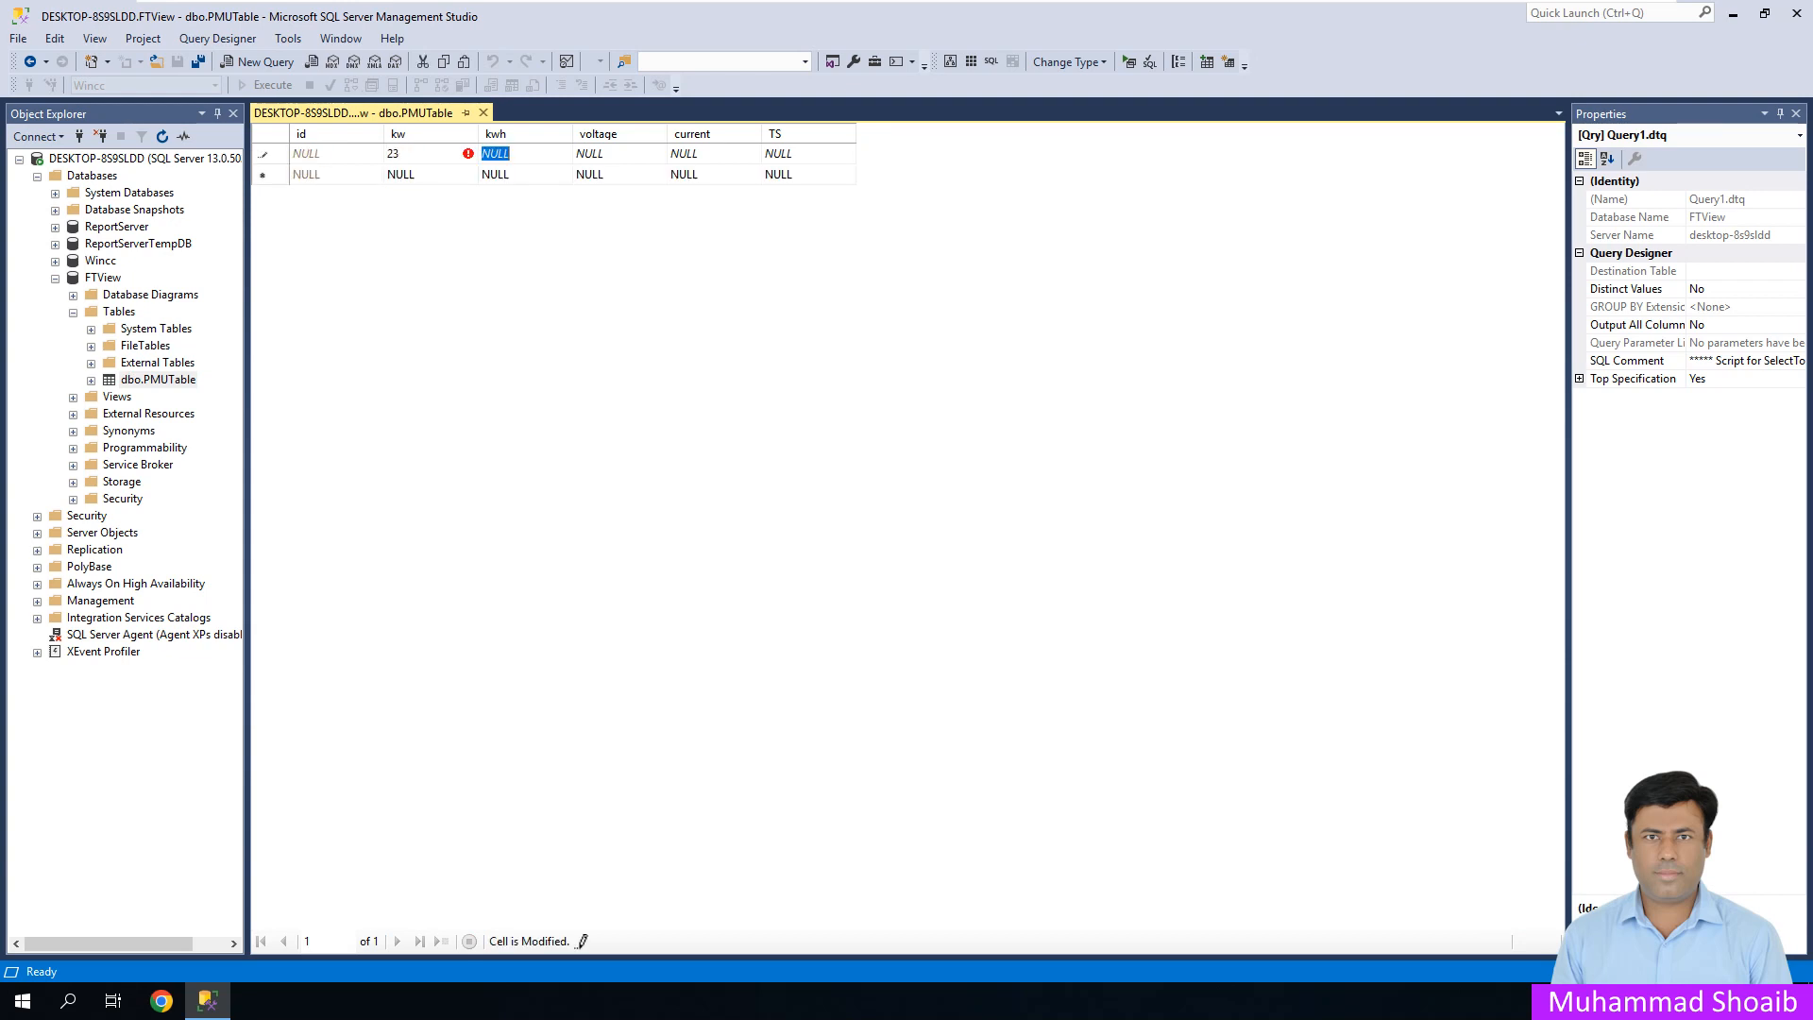
pyautogui.write('1234')
pyautogui.press('Tab')
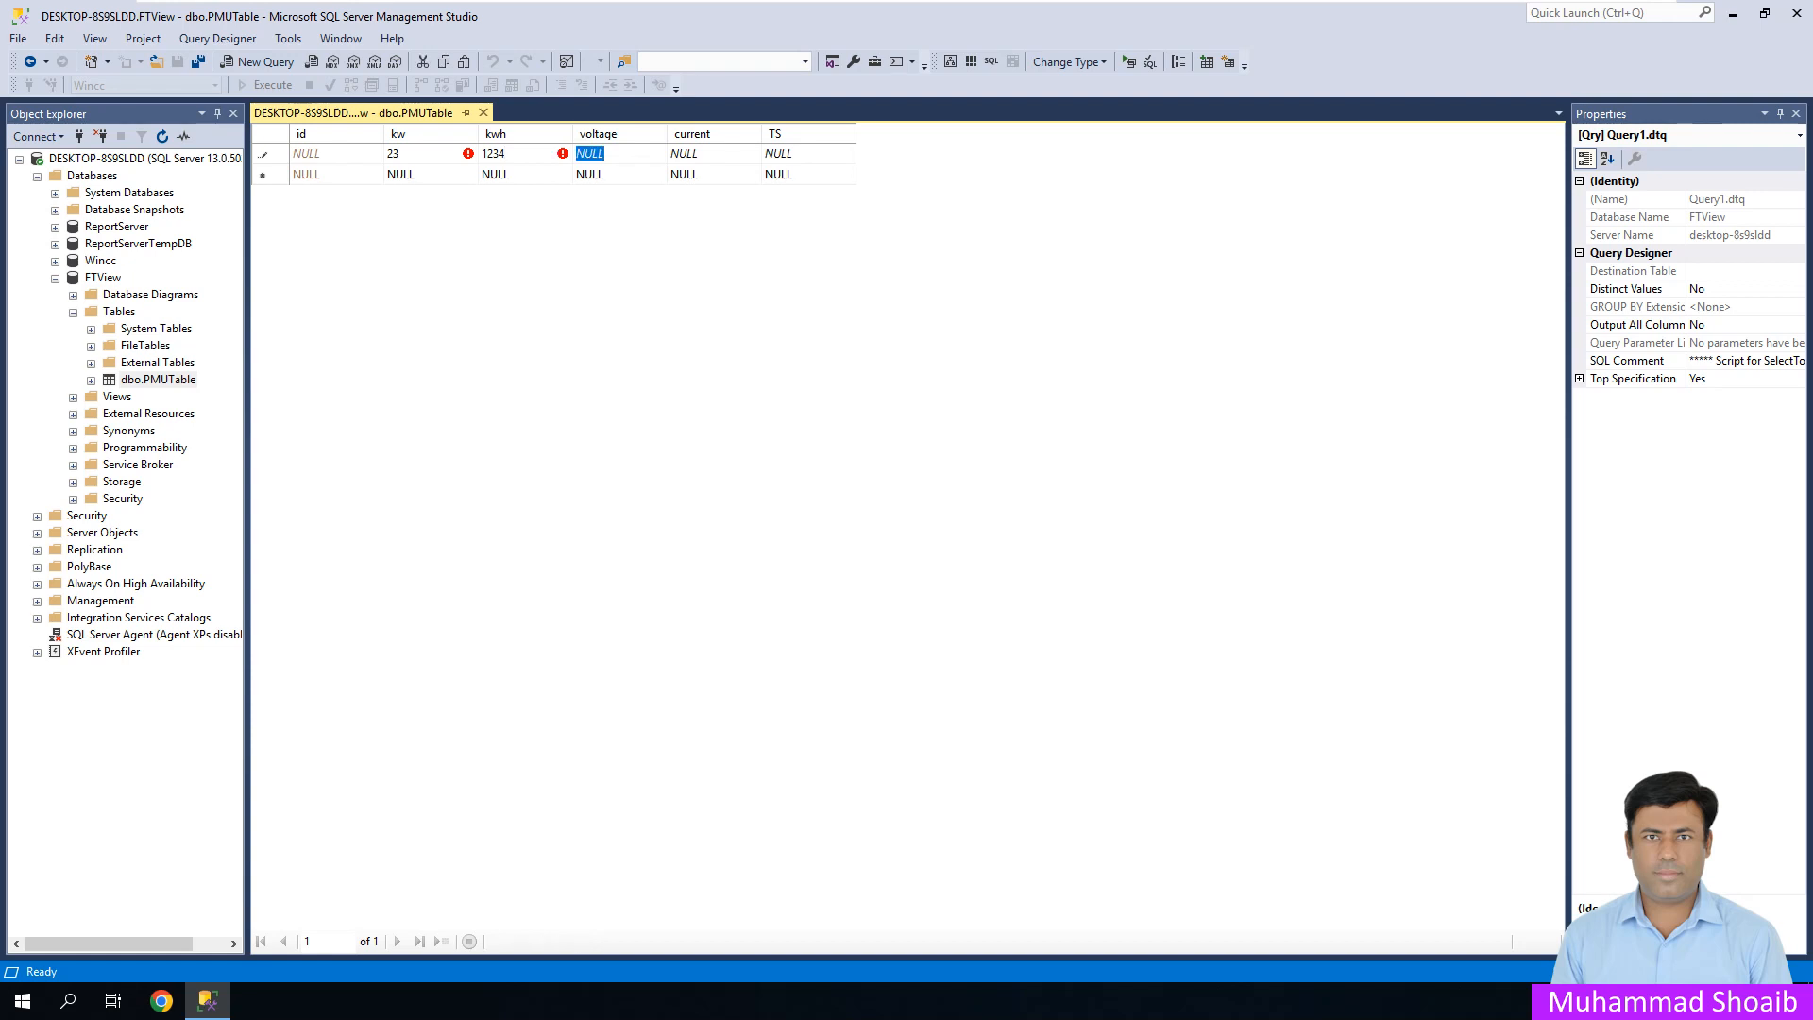
pyautogui.write('440')
pyautogui.press('Tab')
pyautogui.write('120')
pyautogui.press('Tab')
pyautogui.write('2024')
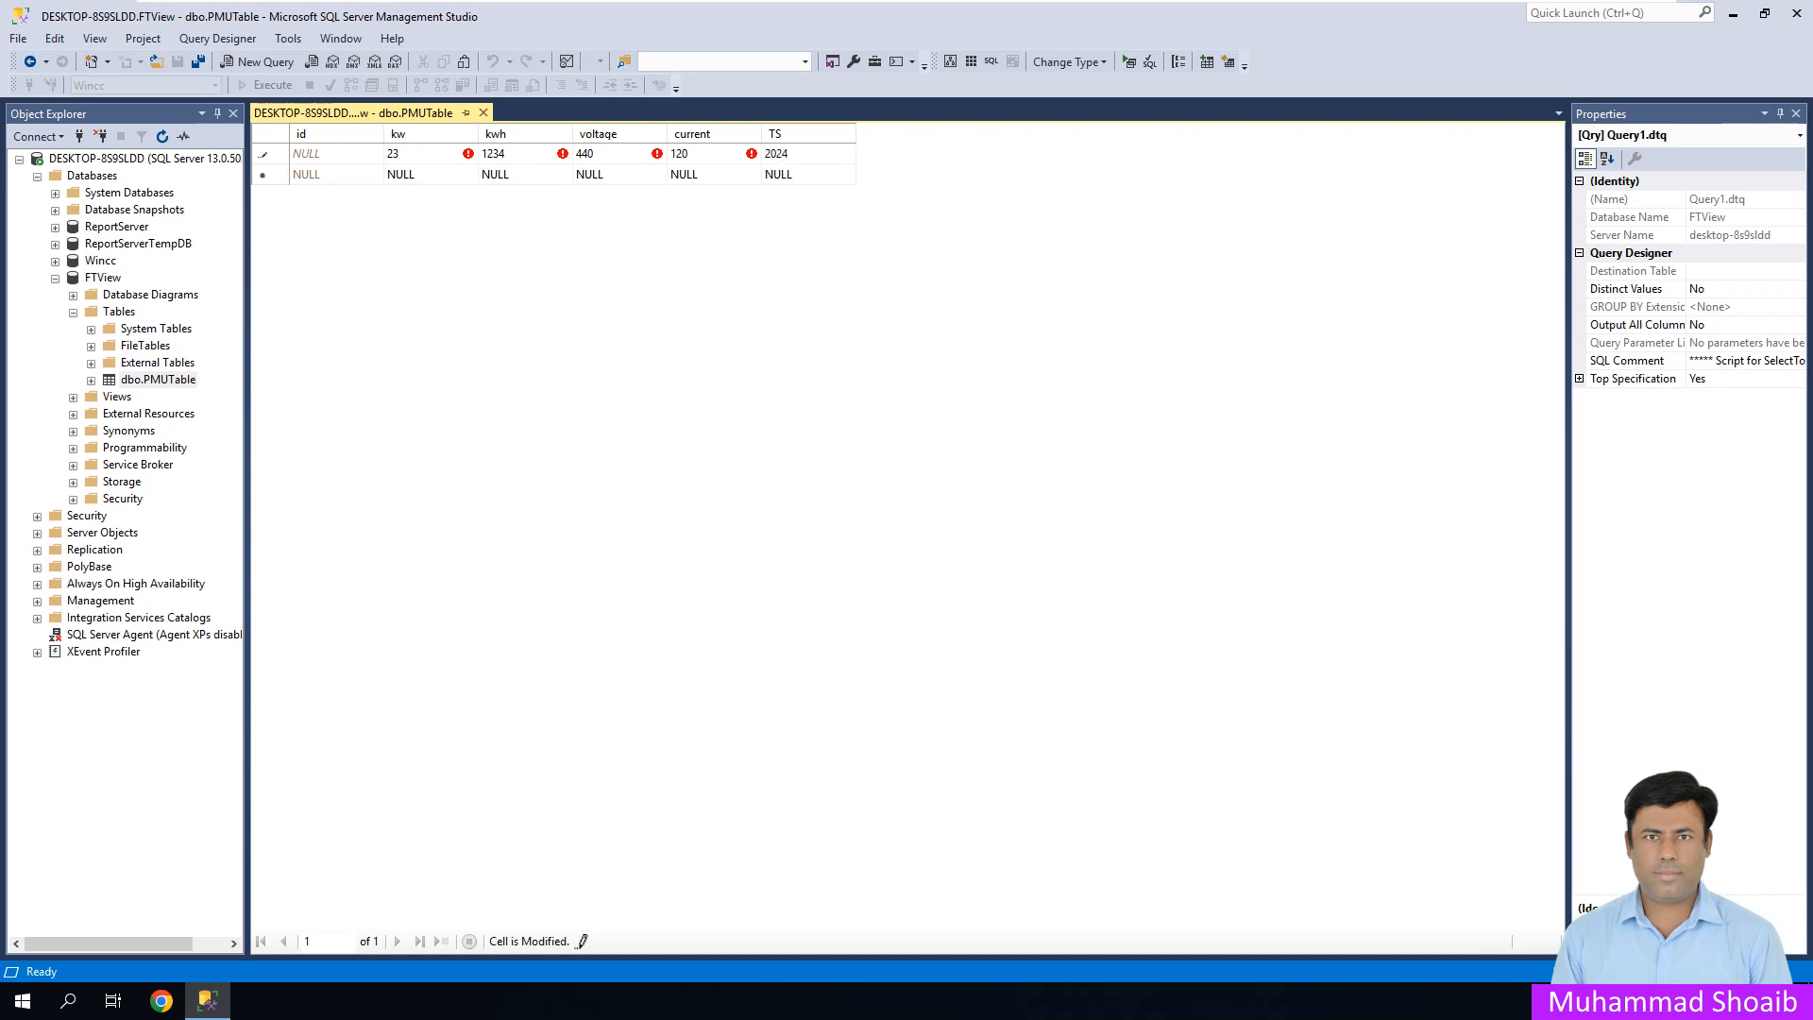
pyautogui.write('-070')
pyautogui.write('21')
pyautogui.press('Left')
pyautogui.press('Left')
pyautogui.write('-21')
pyautogui.write(' 11')
pyautogui.write(':03')
pyautogui.press('Return')
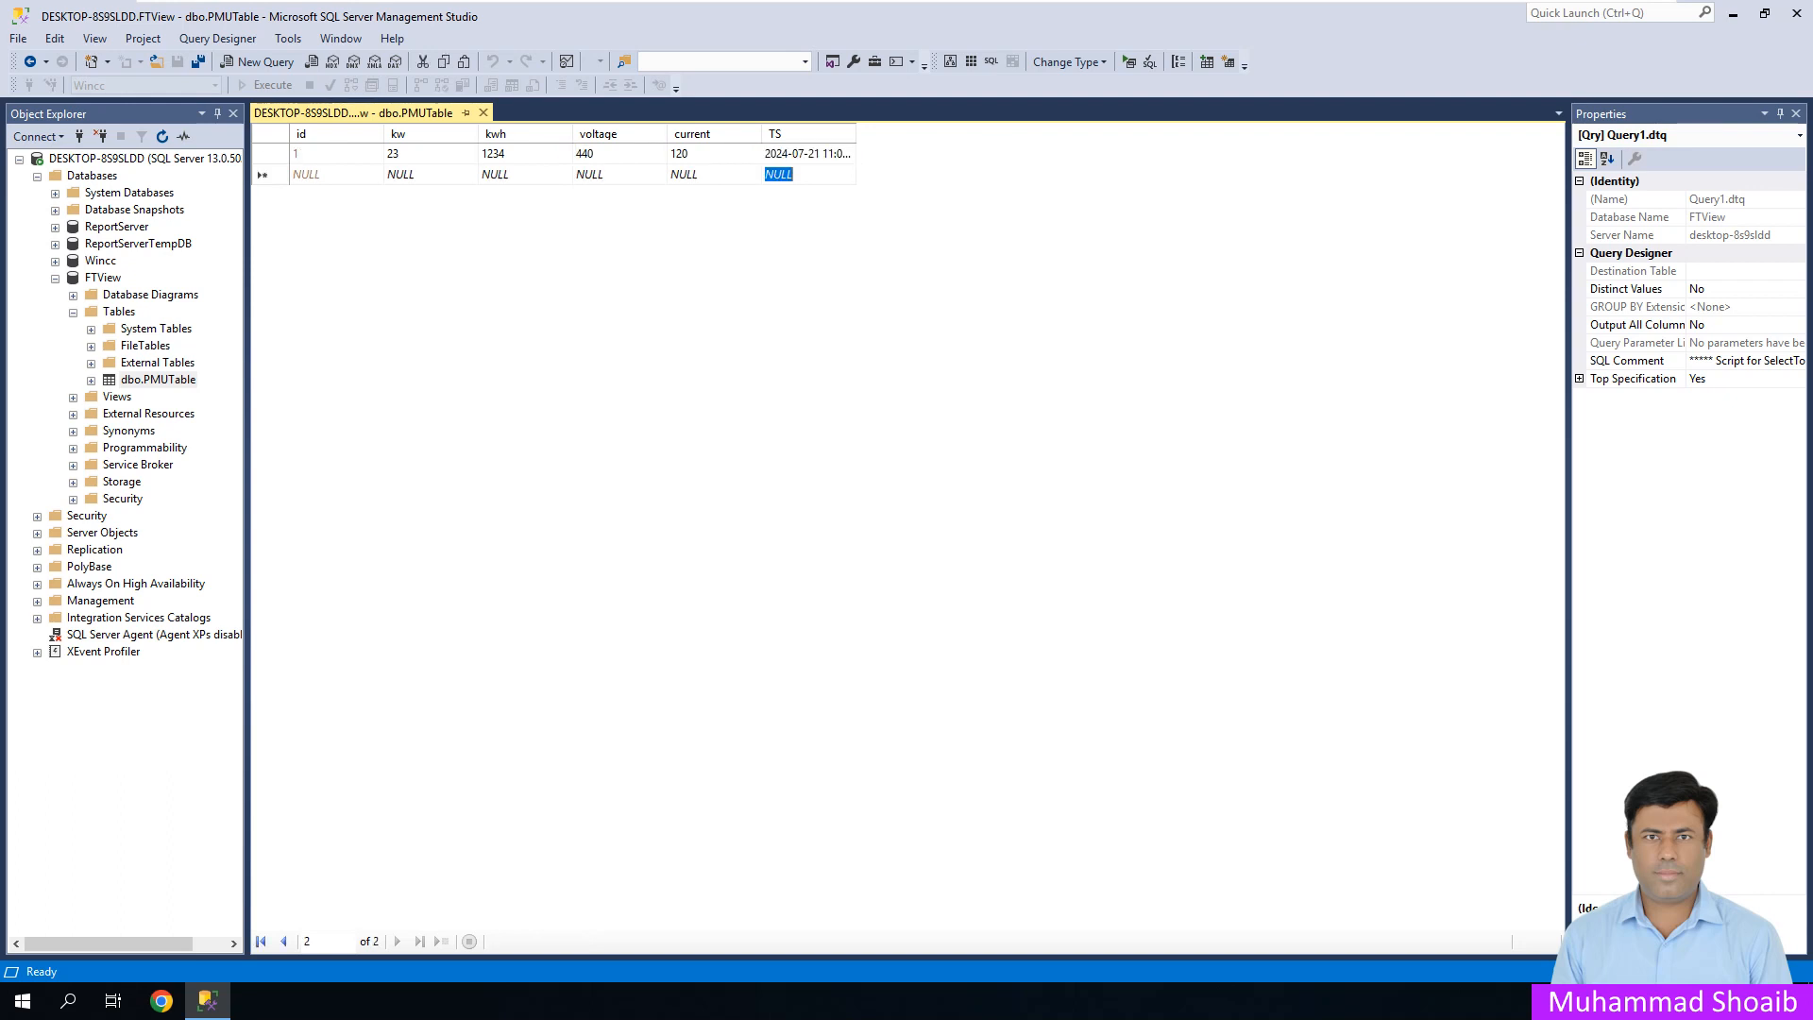
pyautogui.click(483, 113)
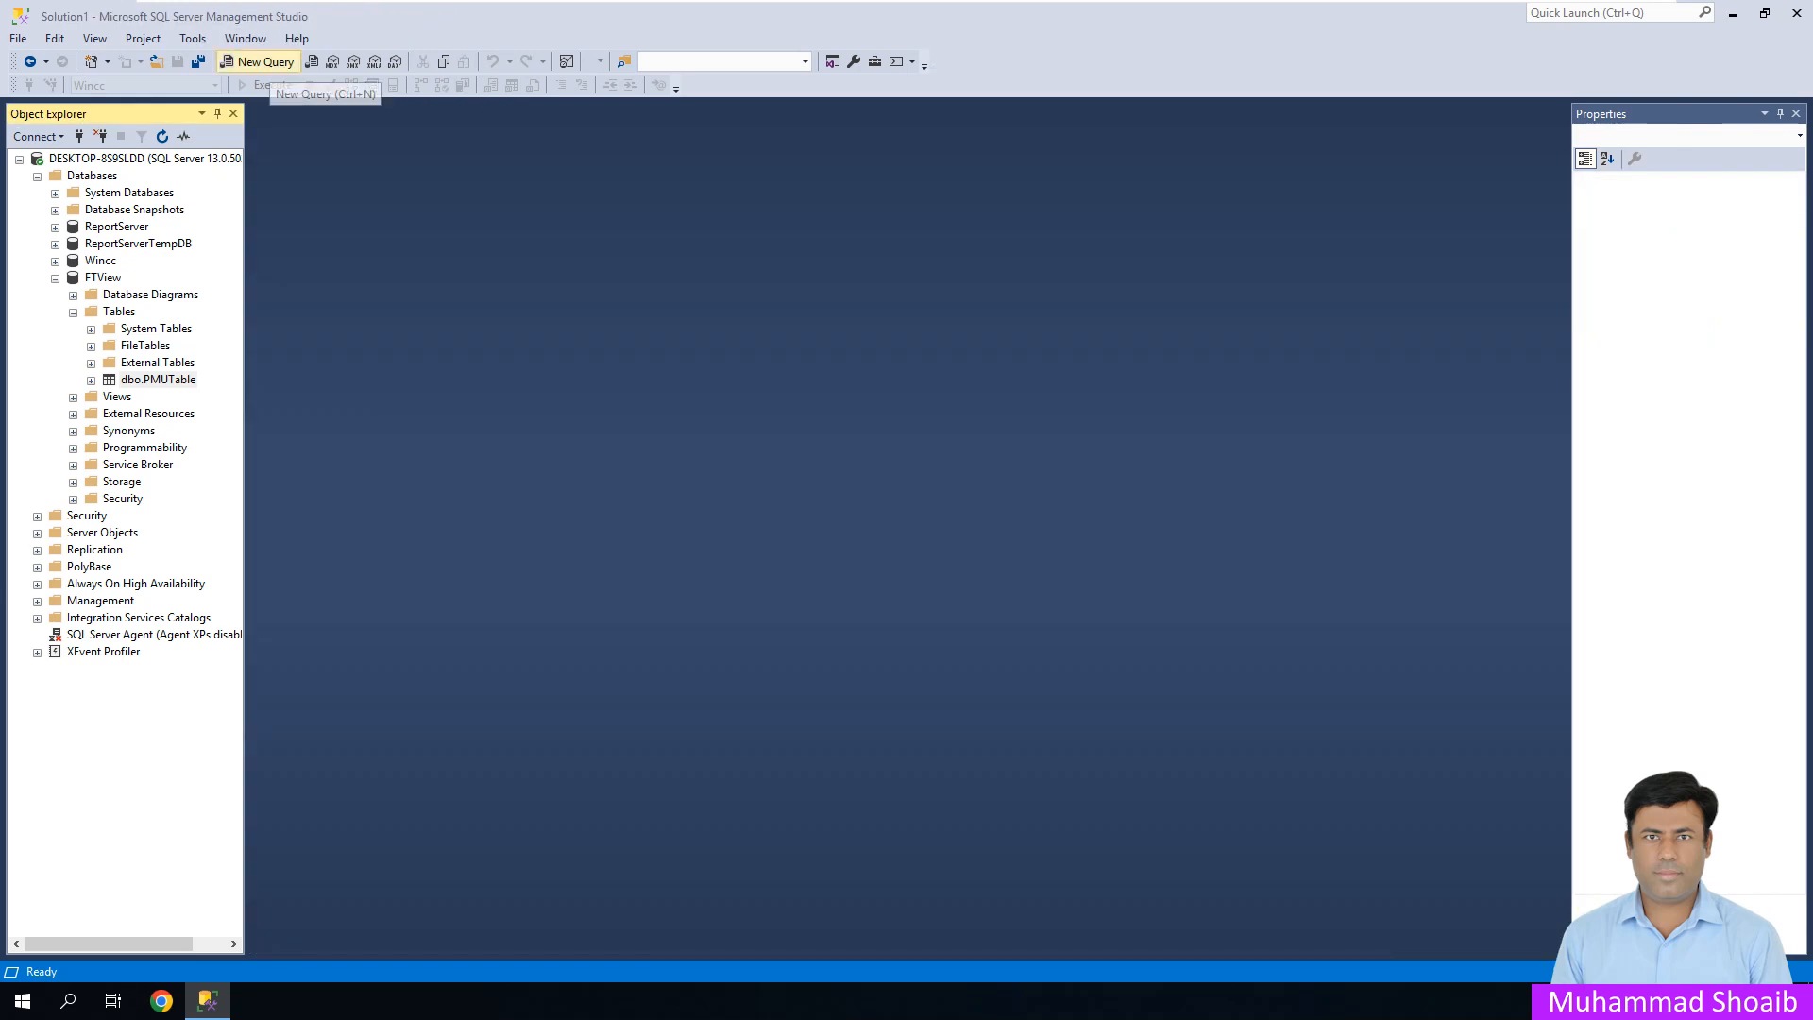
# - Run 'select * from dbo.PMUTable' in a new query window
pyautogui.click(259, 61)
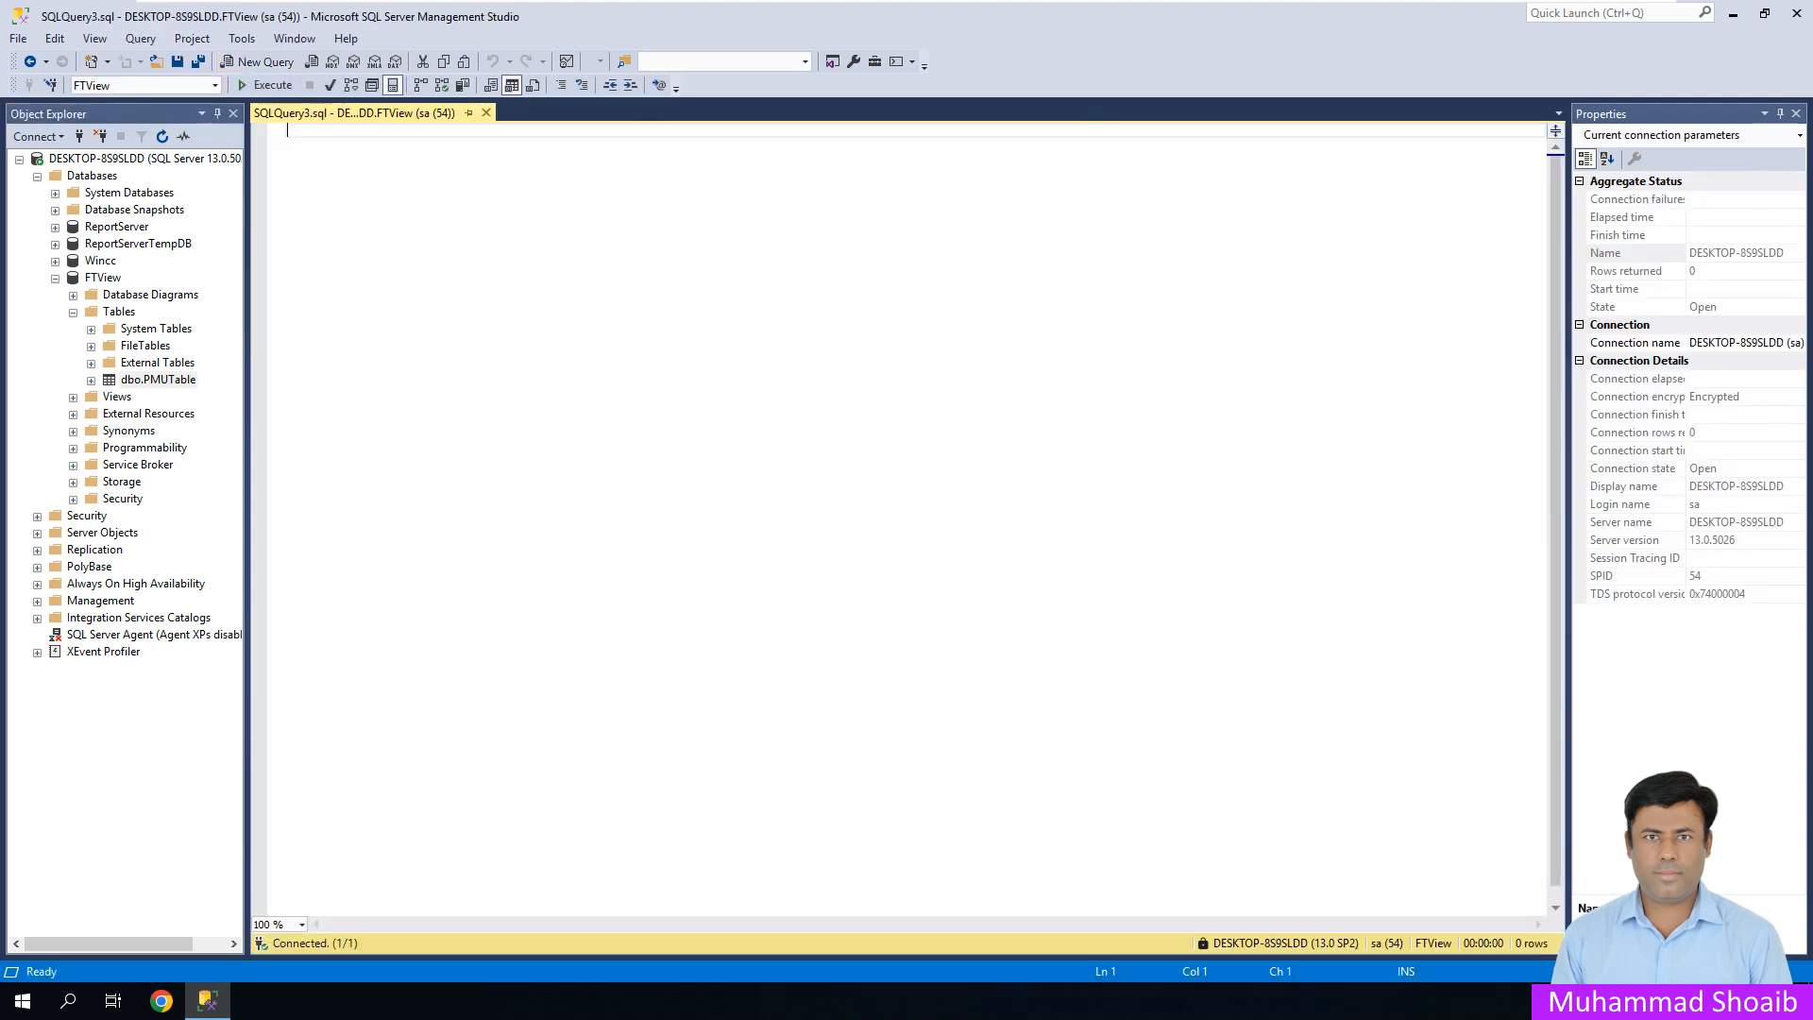
pyautogui.write('s')
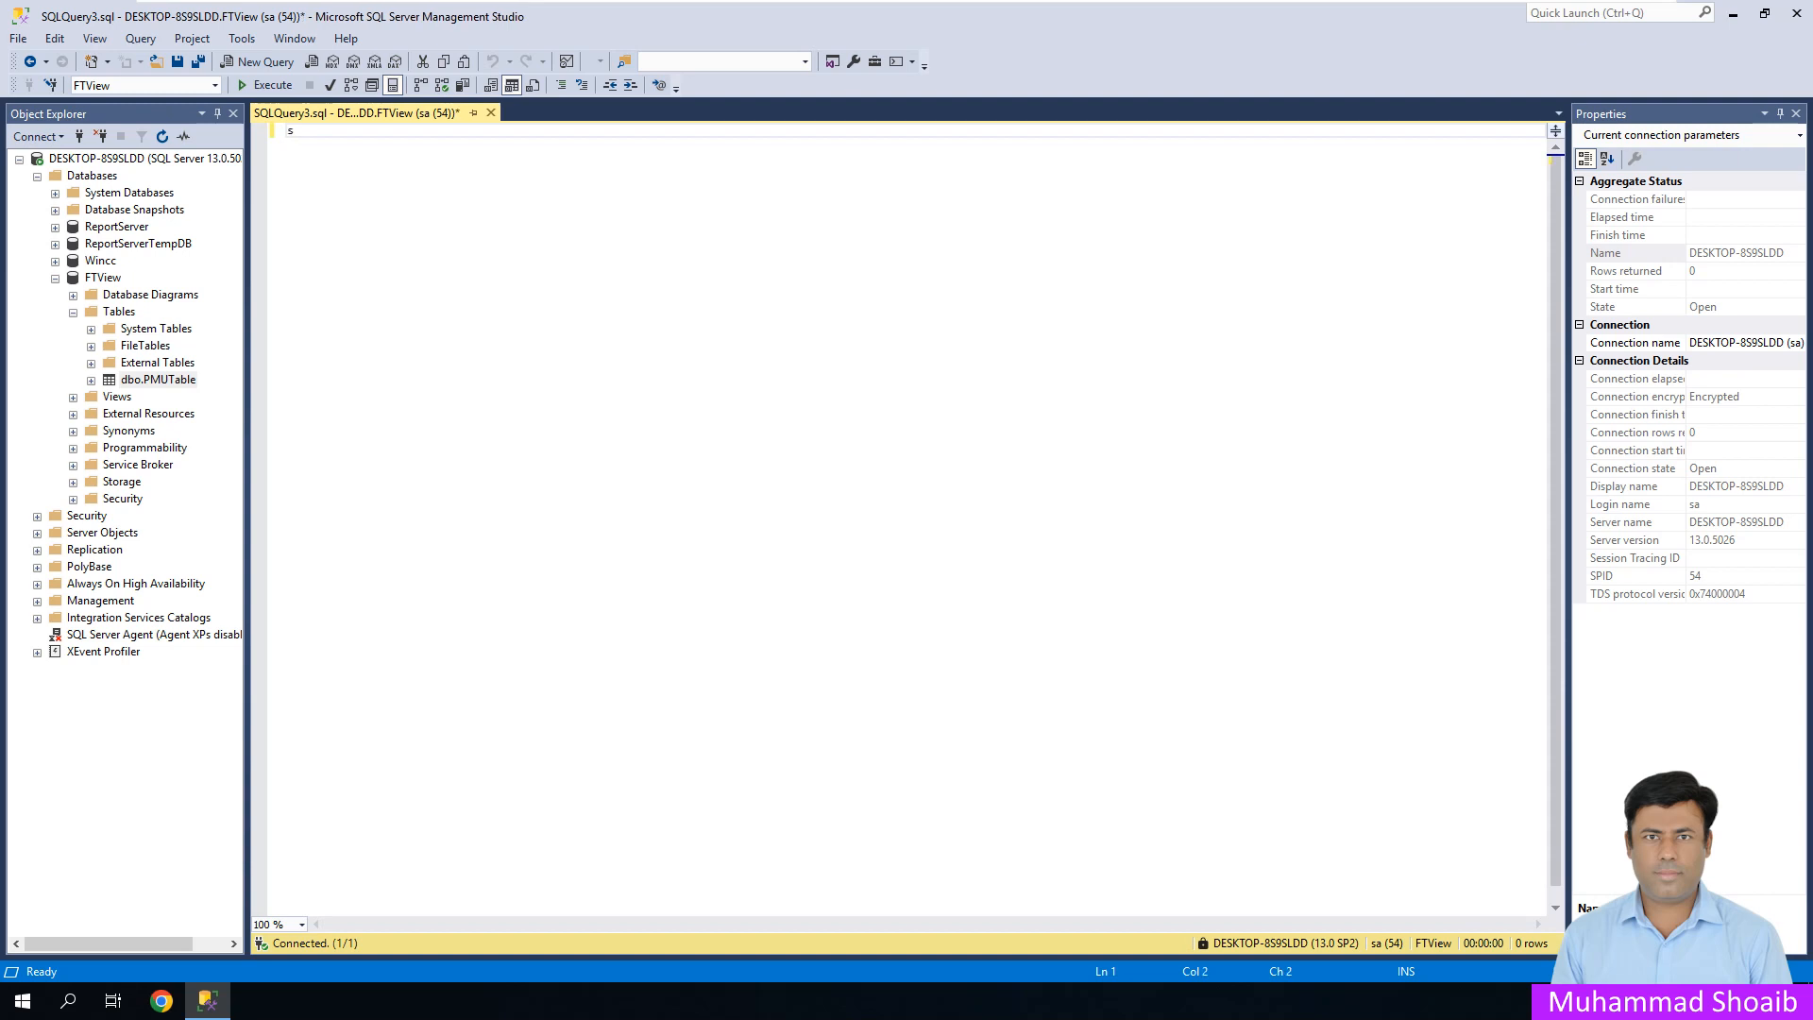
pyautogui.write('elect * from dbo.')
pyautogui.press('Down')
pyautogui.press('Return')
pyautogui.press('F5')
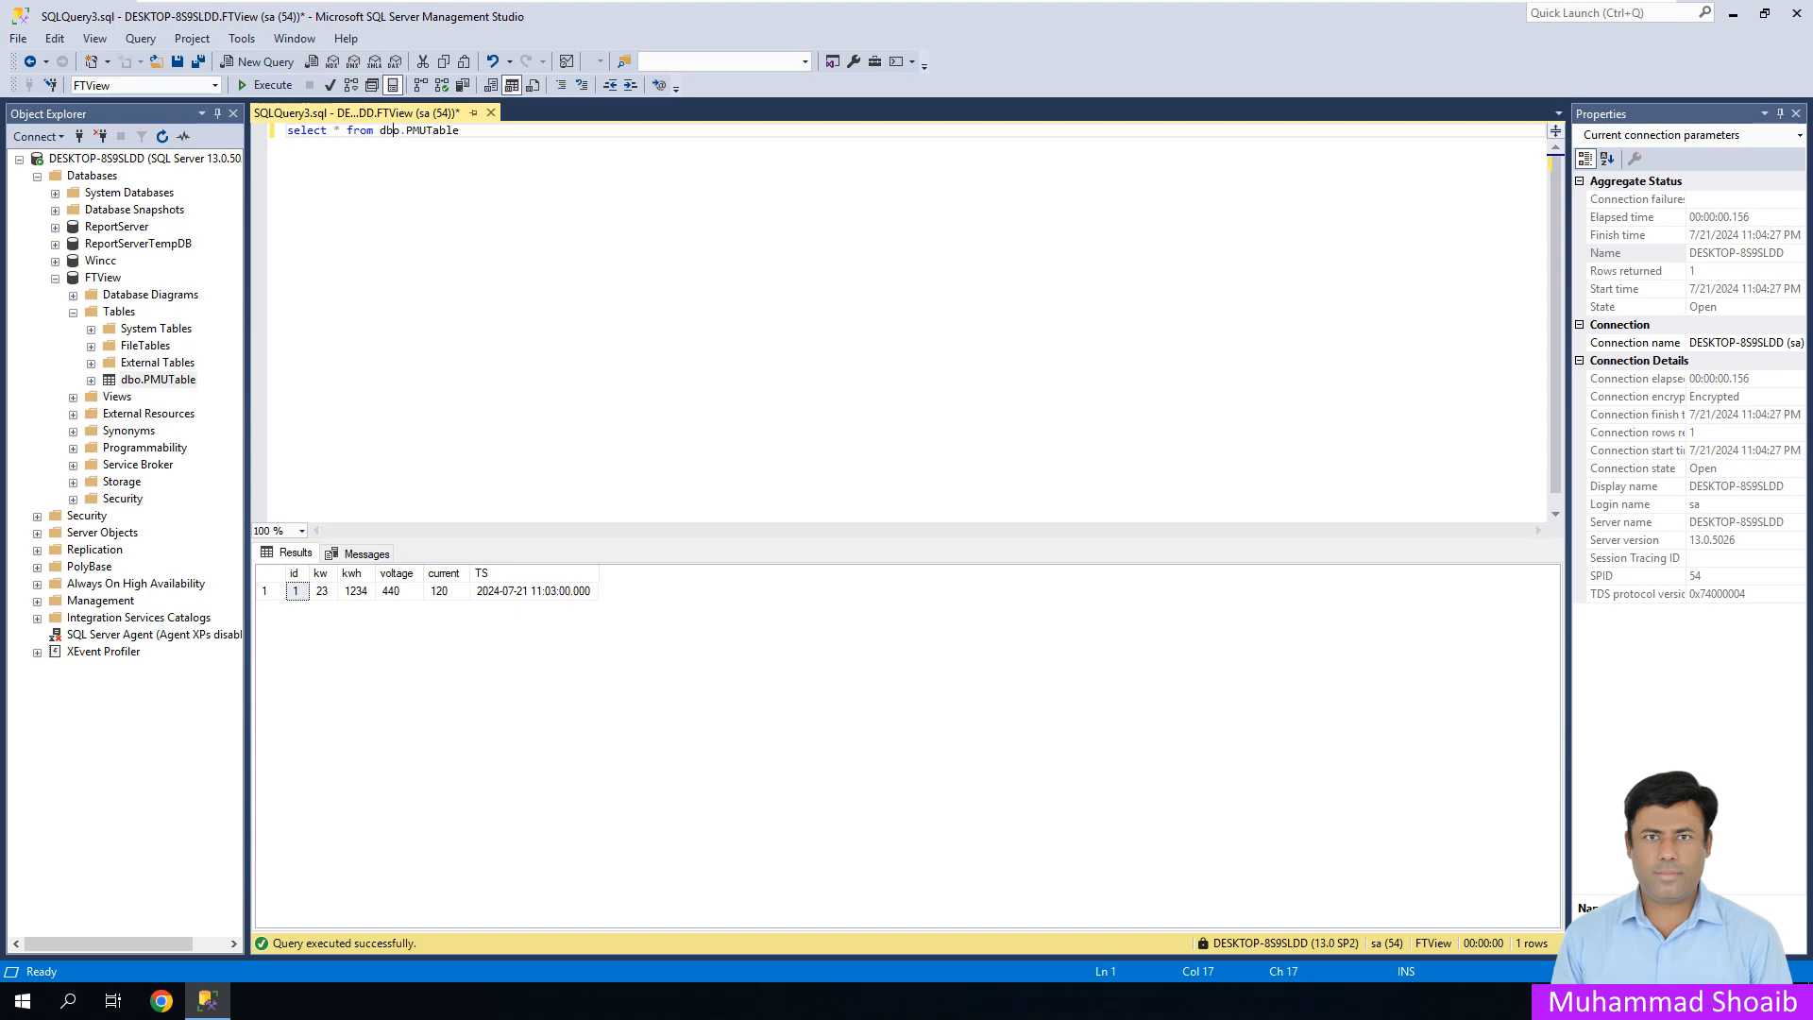
# - Launch Open User Interface from the vNode folder in the Start menu
pyautogui.click(1733, 13)
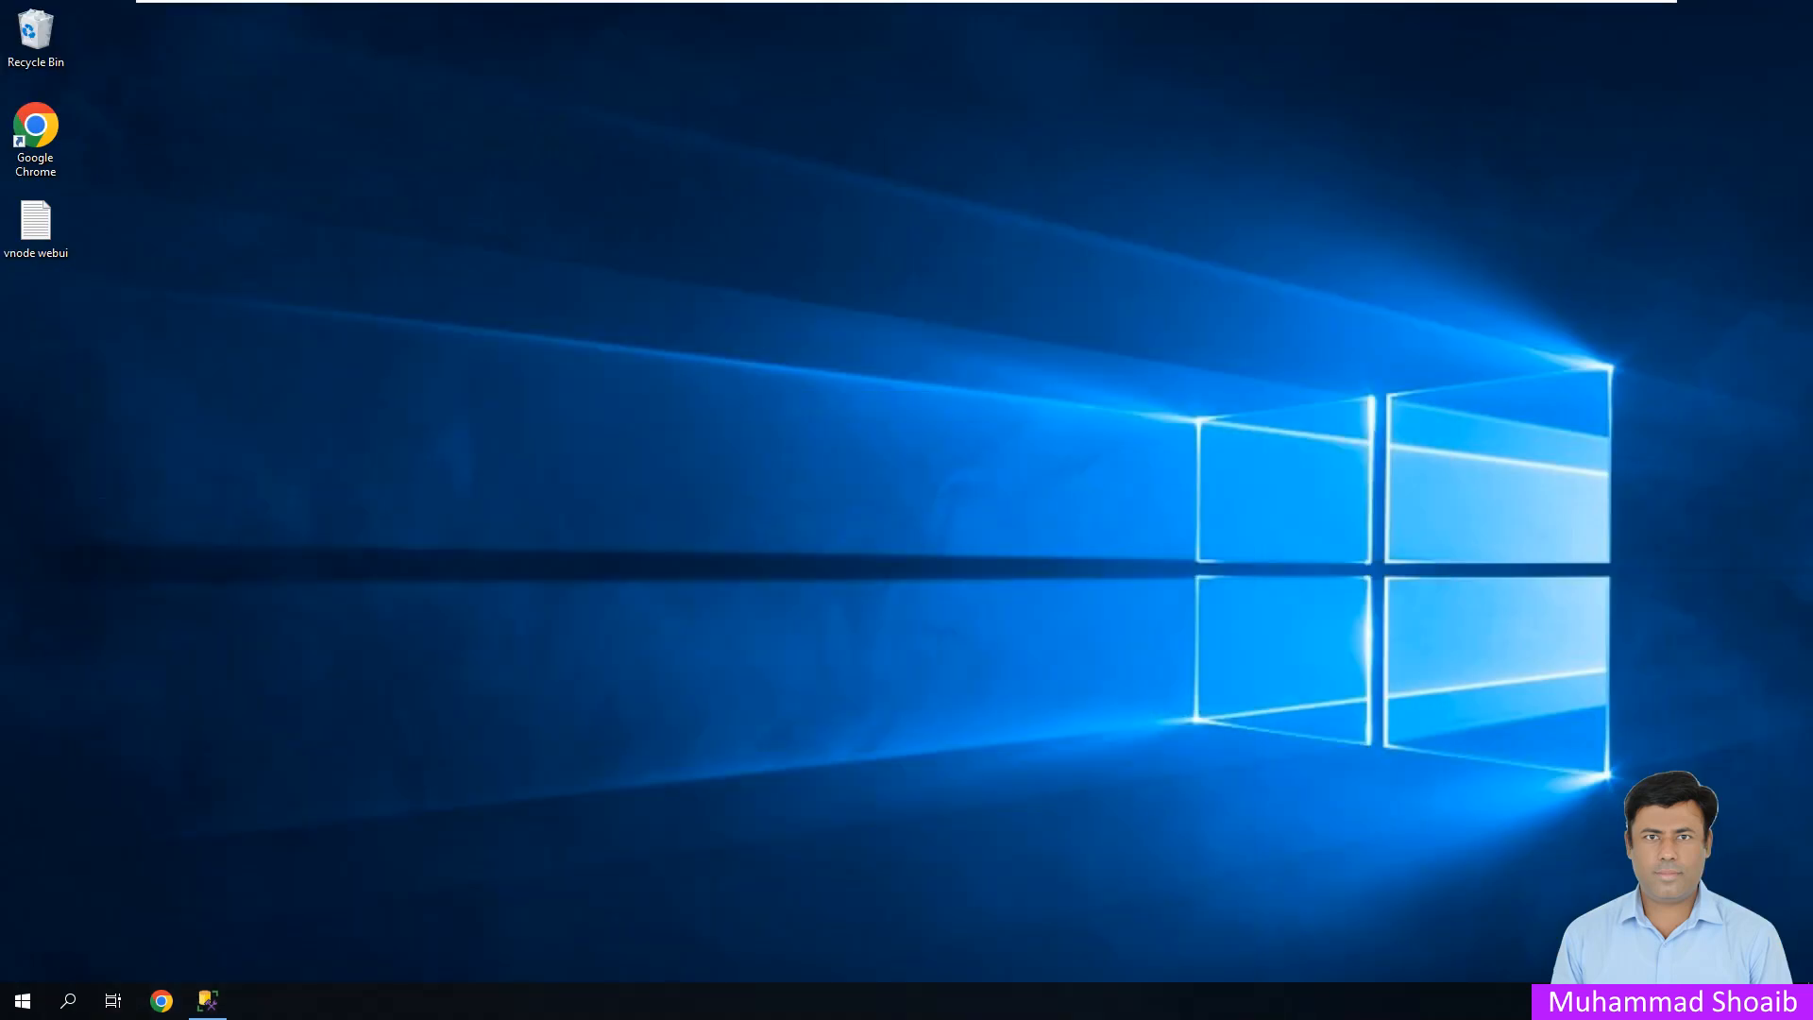
pyautogui.click(23, 1000)
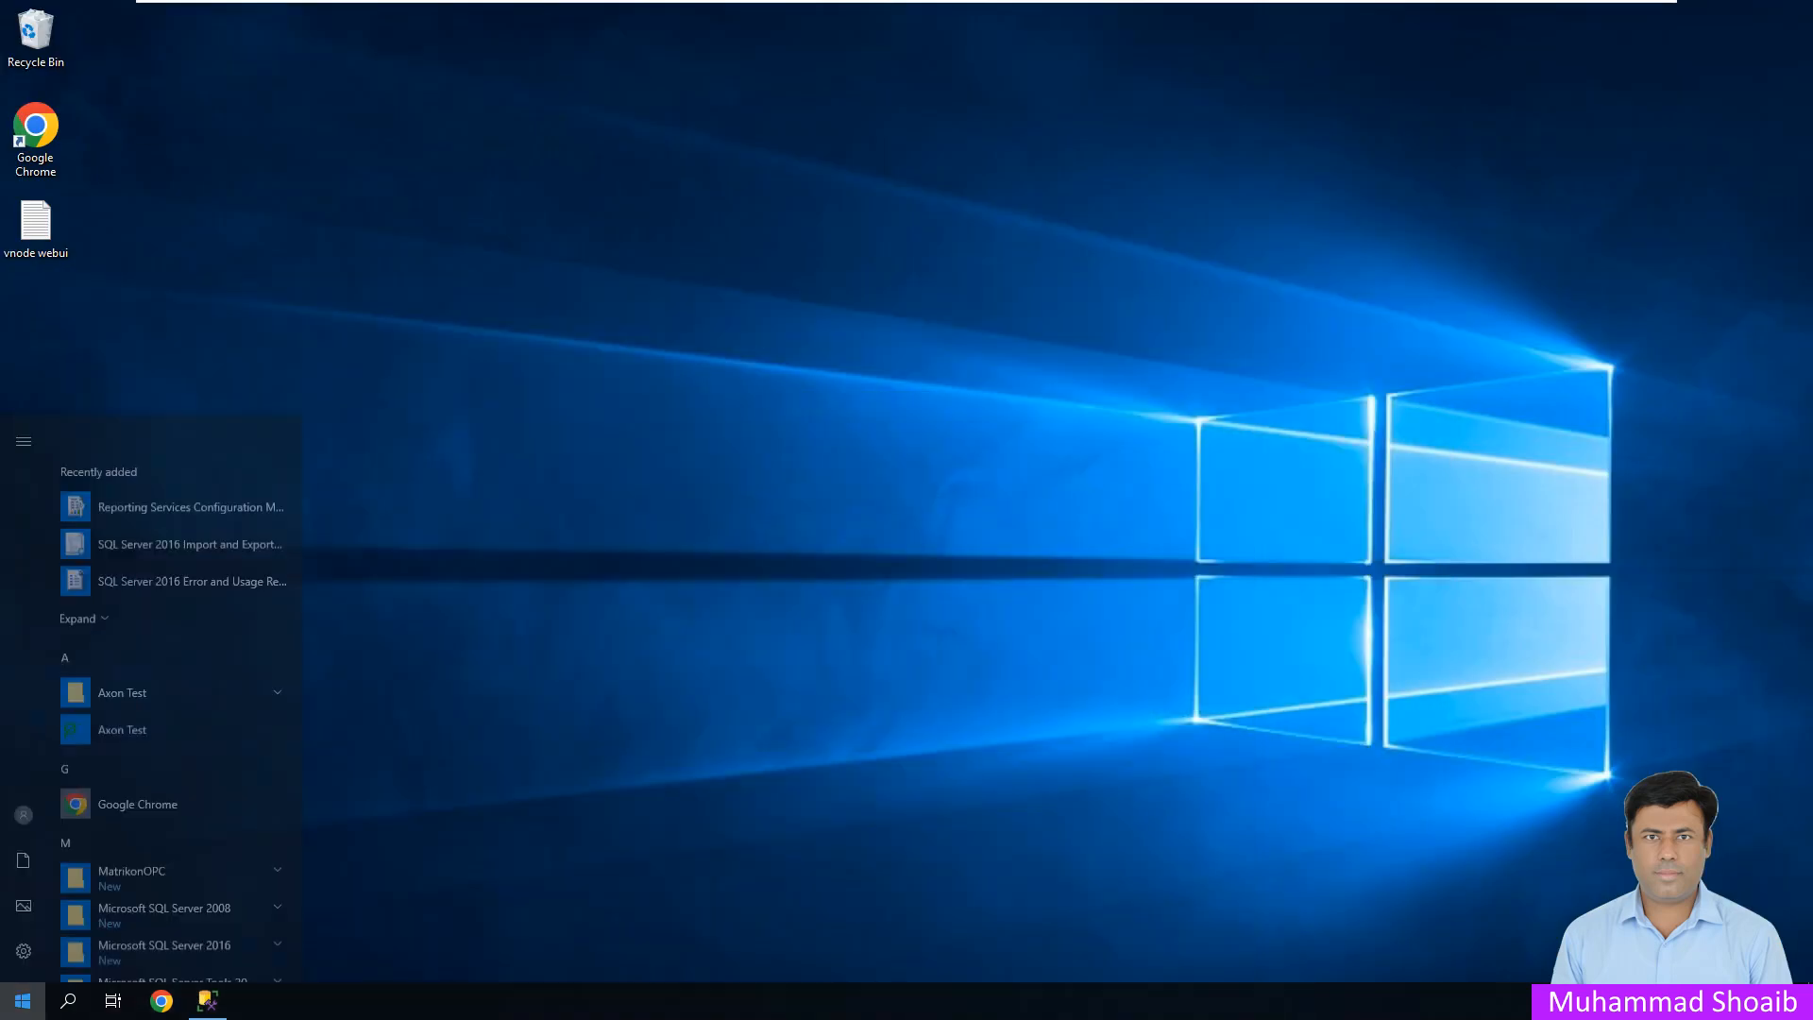
pyautogui.scroll(-5, 174, 803)
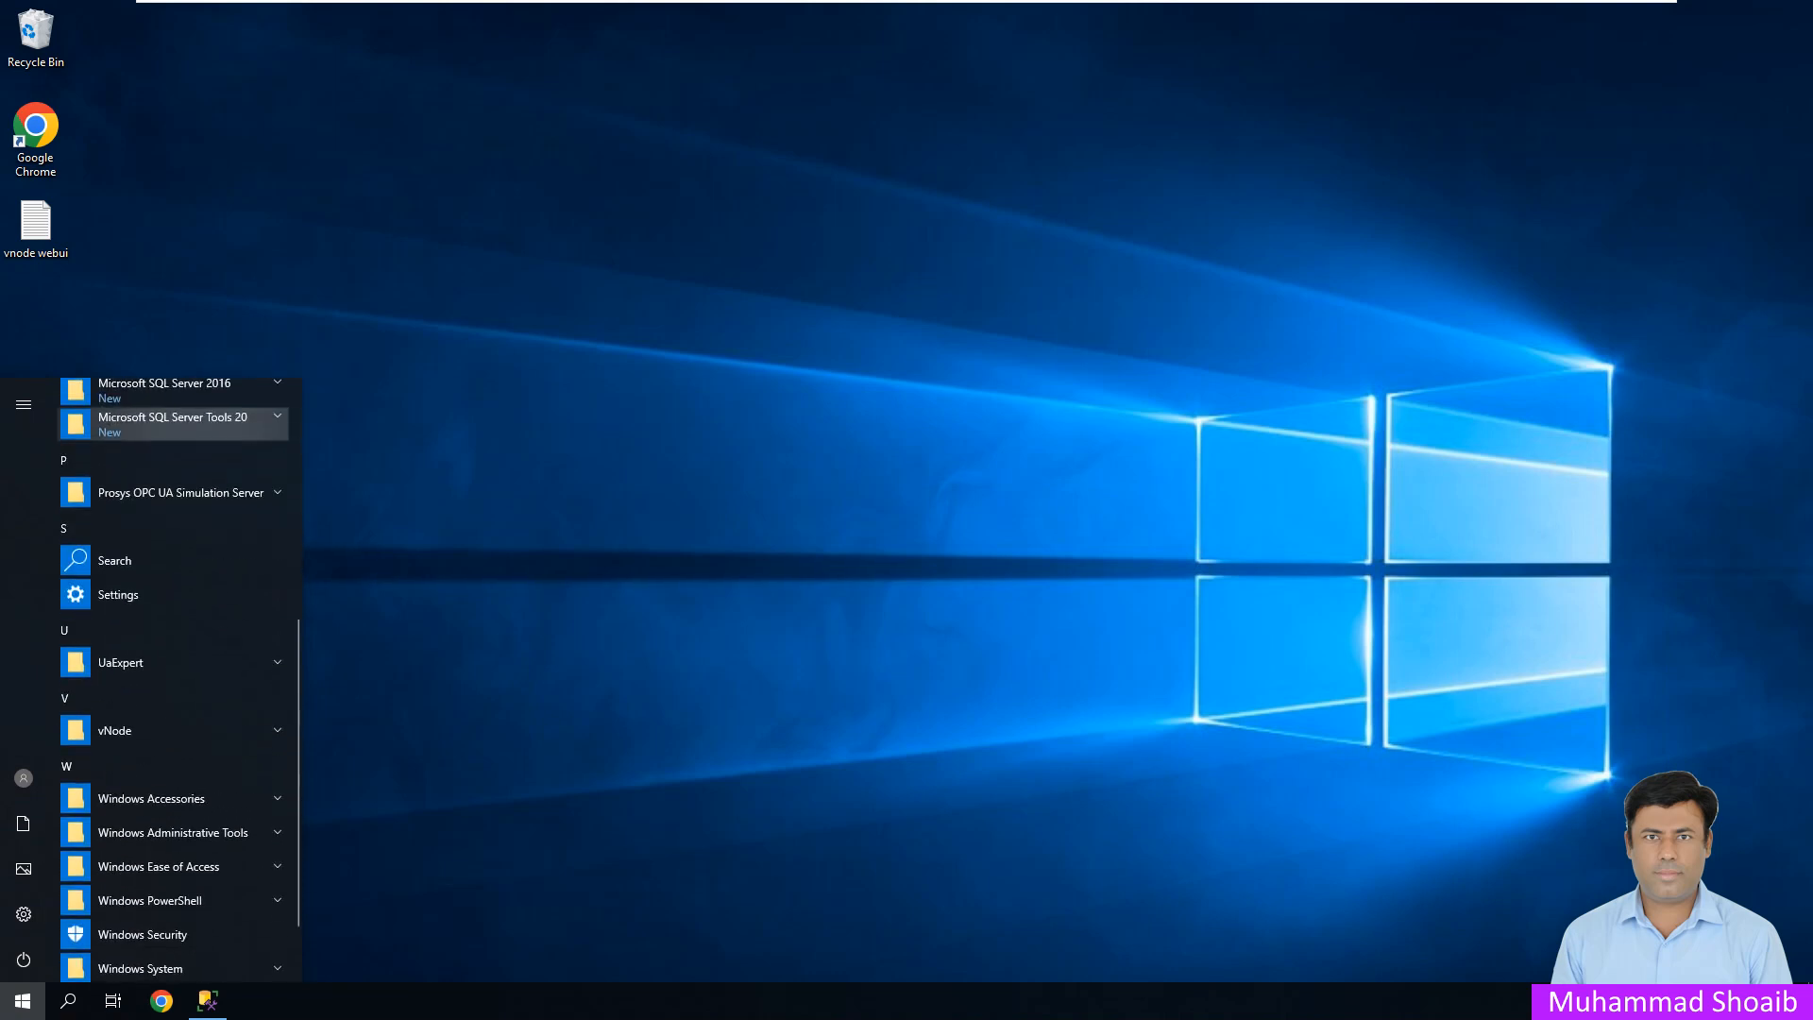
pyautogui.click(142, 730)
pyautogui.click(155, 764)
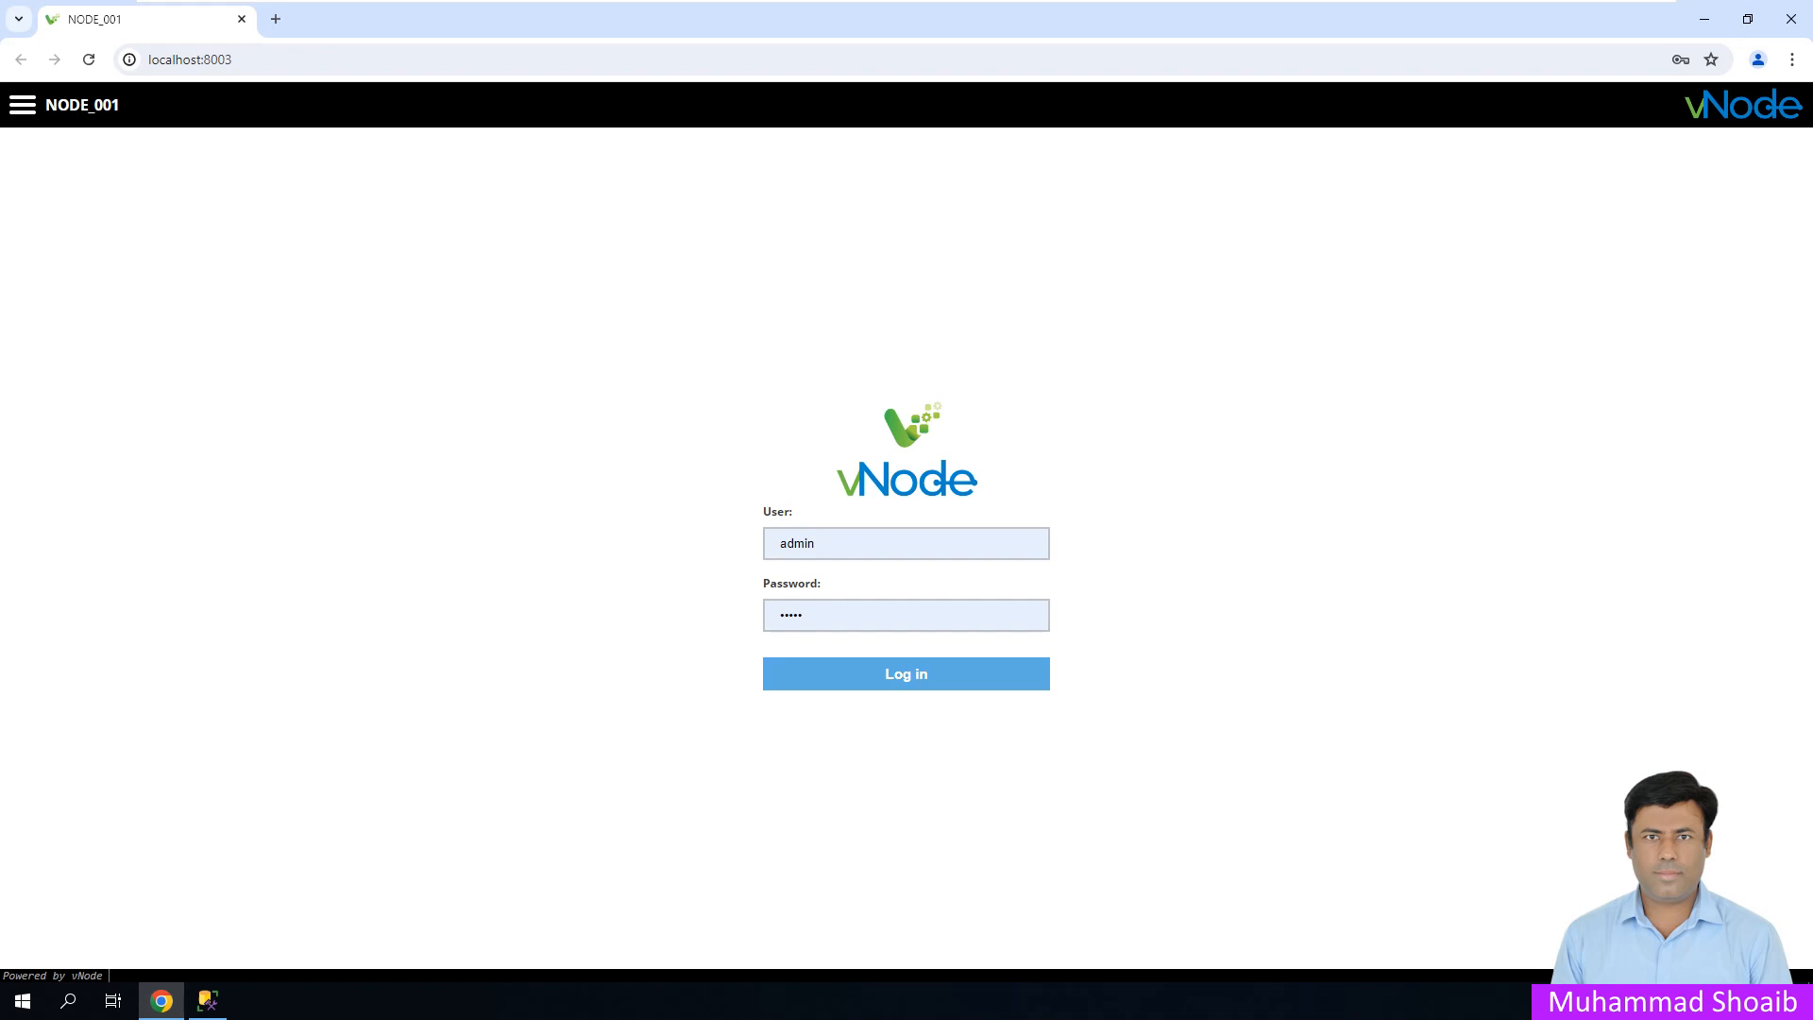
# - Log in and add a new module named SQLDBC1 under the node's Modules
pyautogui.click(907, 674)
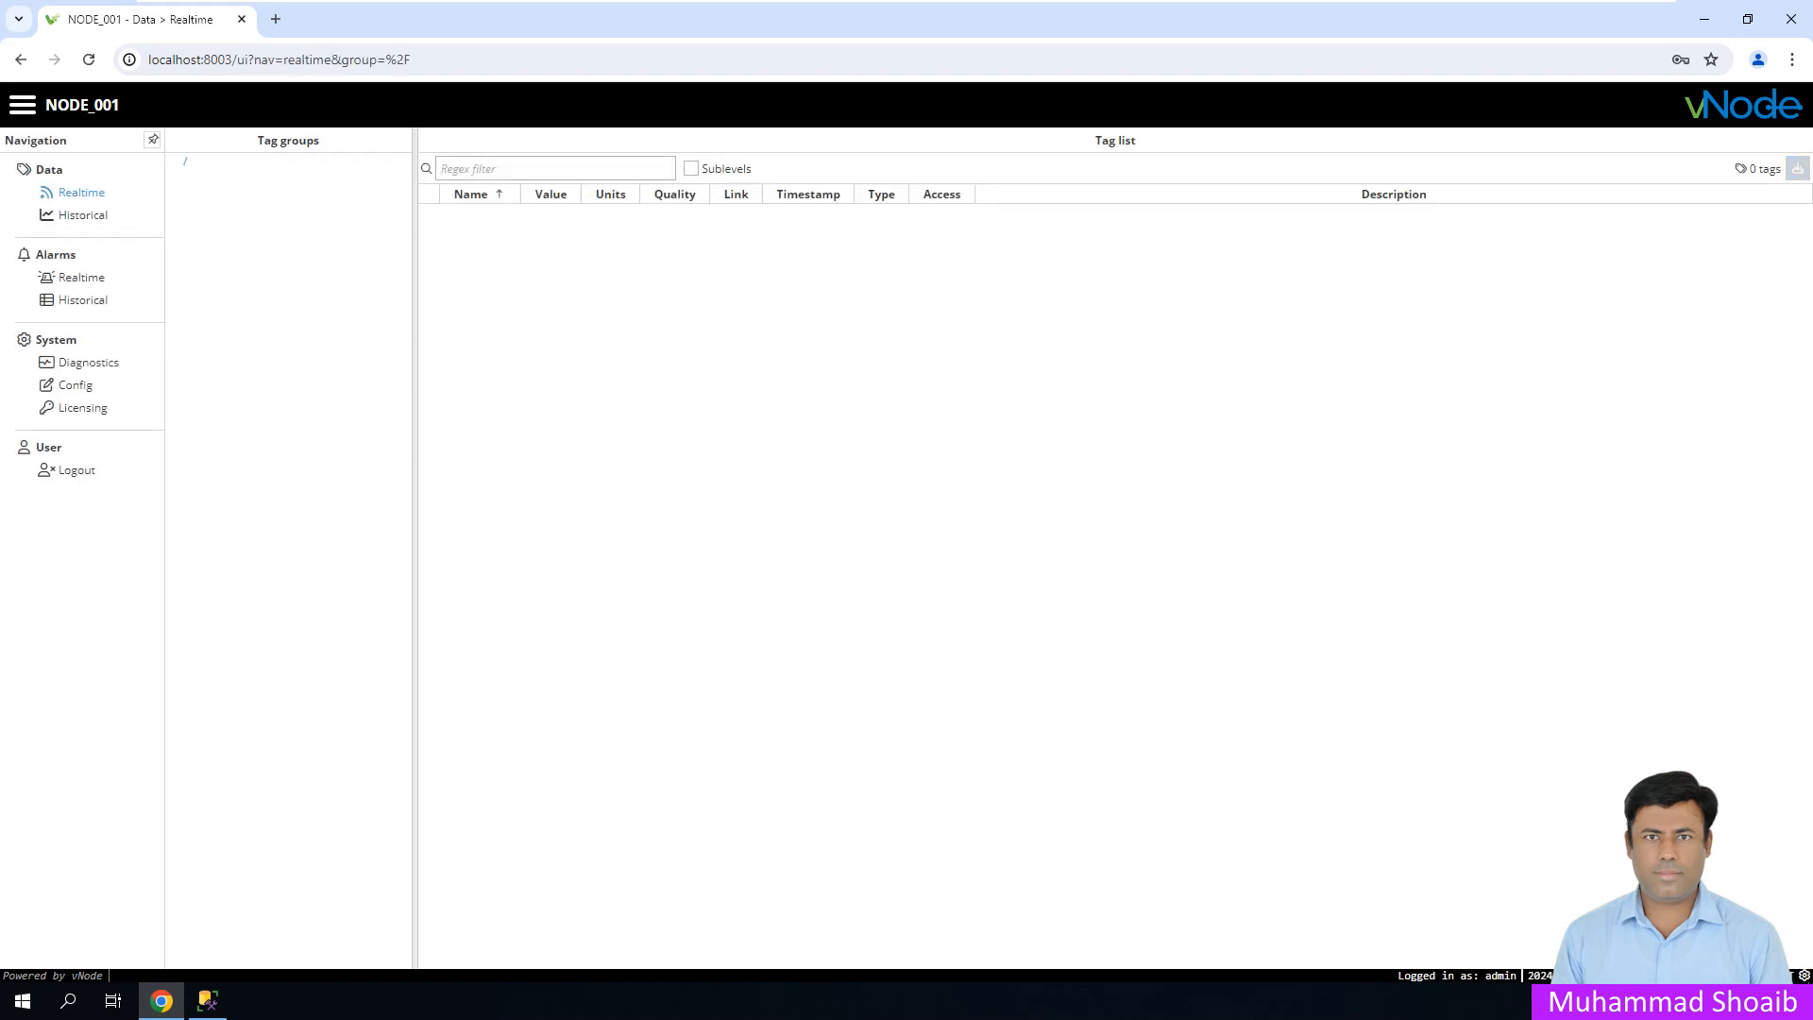
pyautogui.click(75, 385)
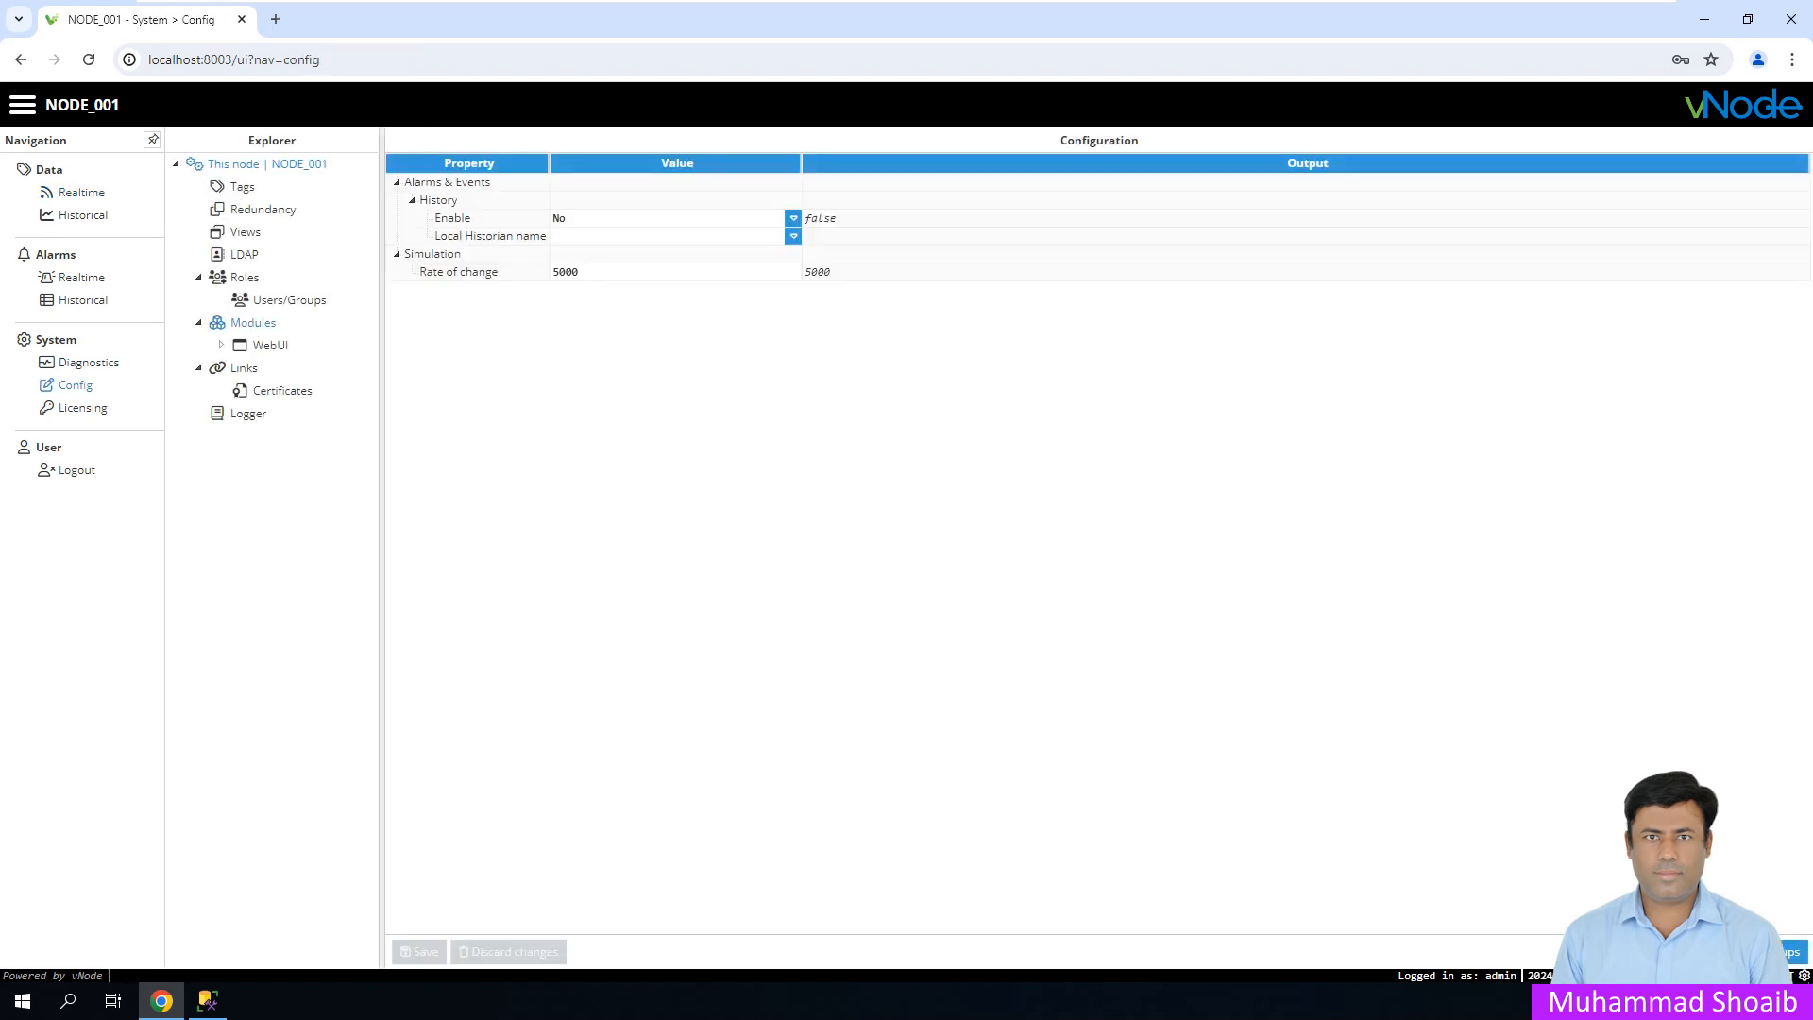
pyautogui.click(219, 322)
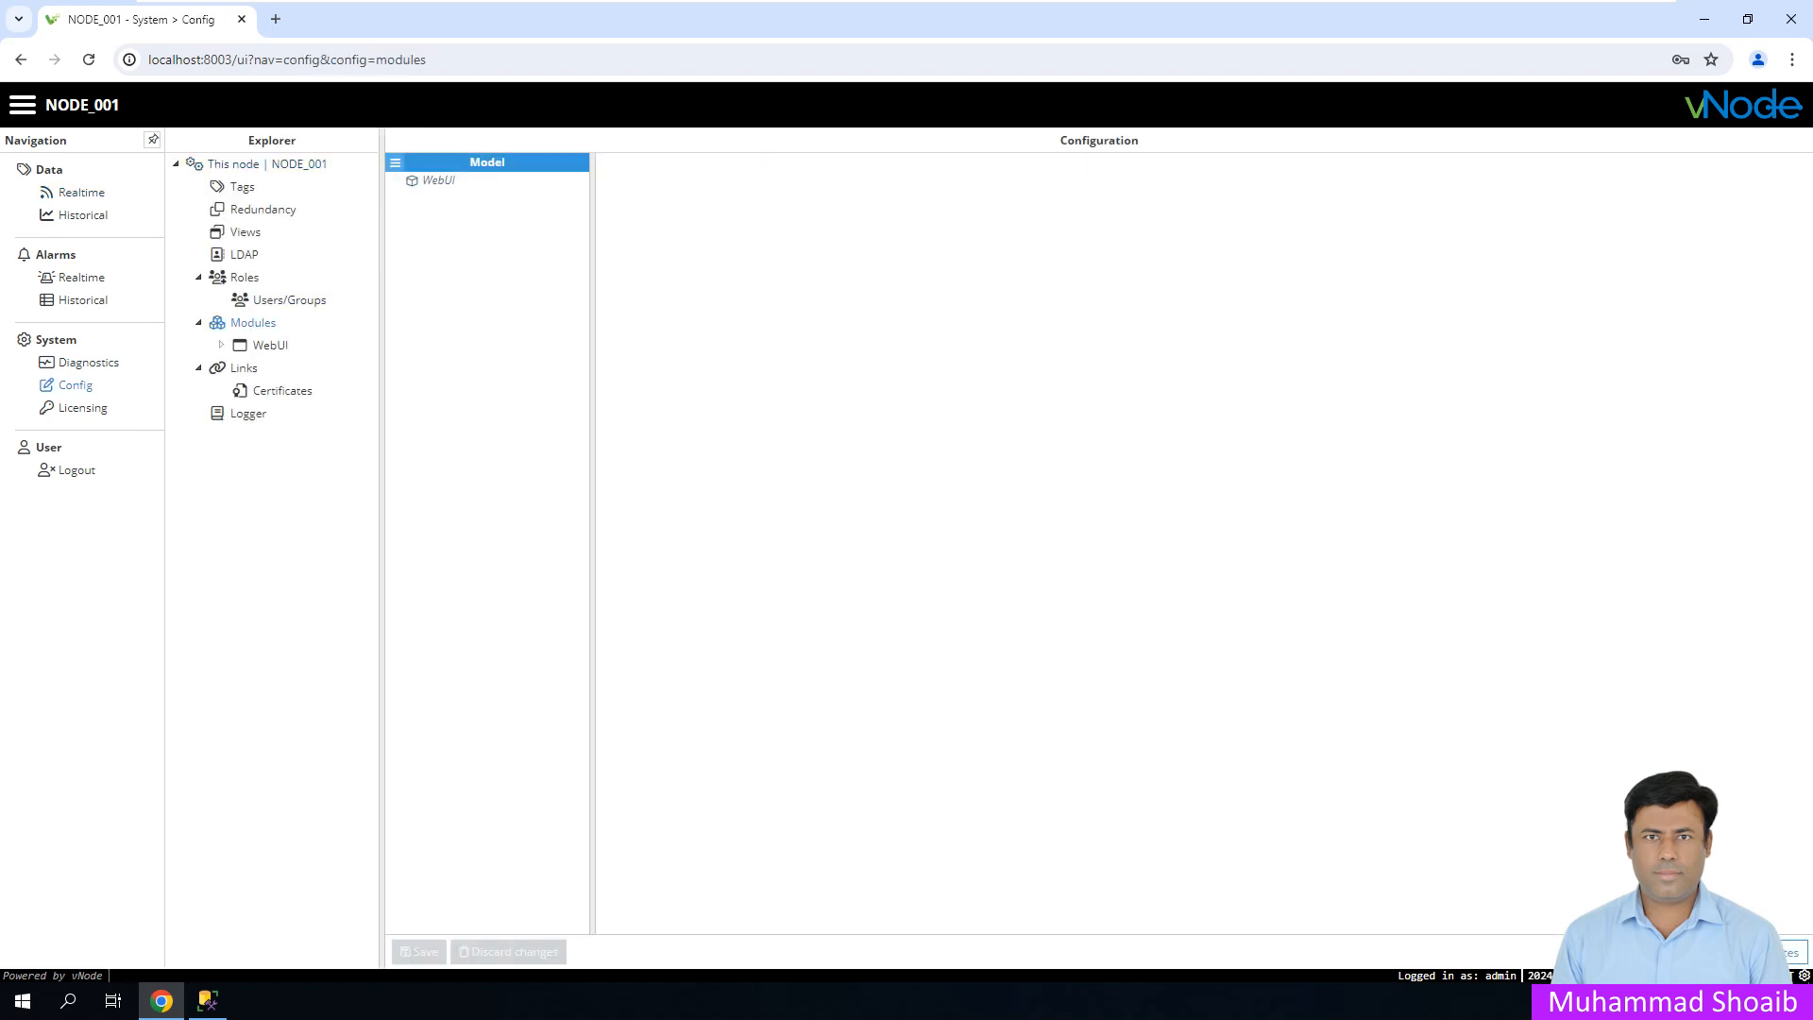
pyautogui.click(396, 162)
pyautogui.click(442, 191)
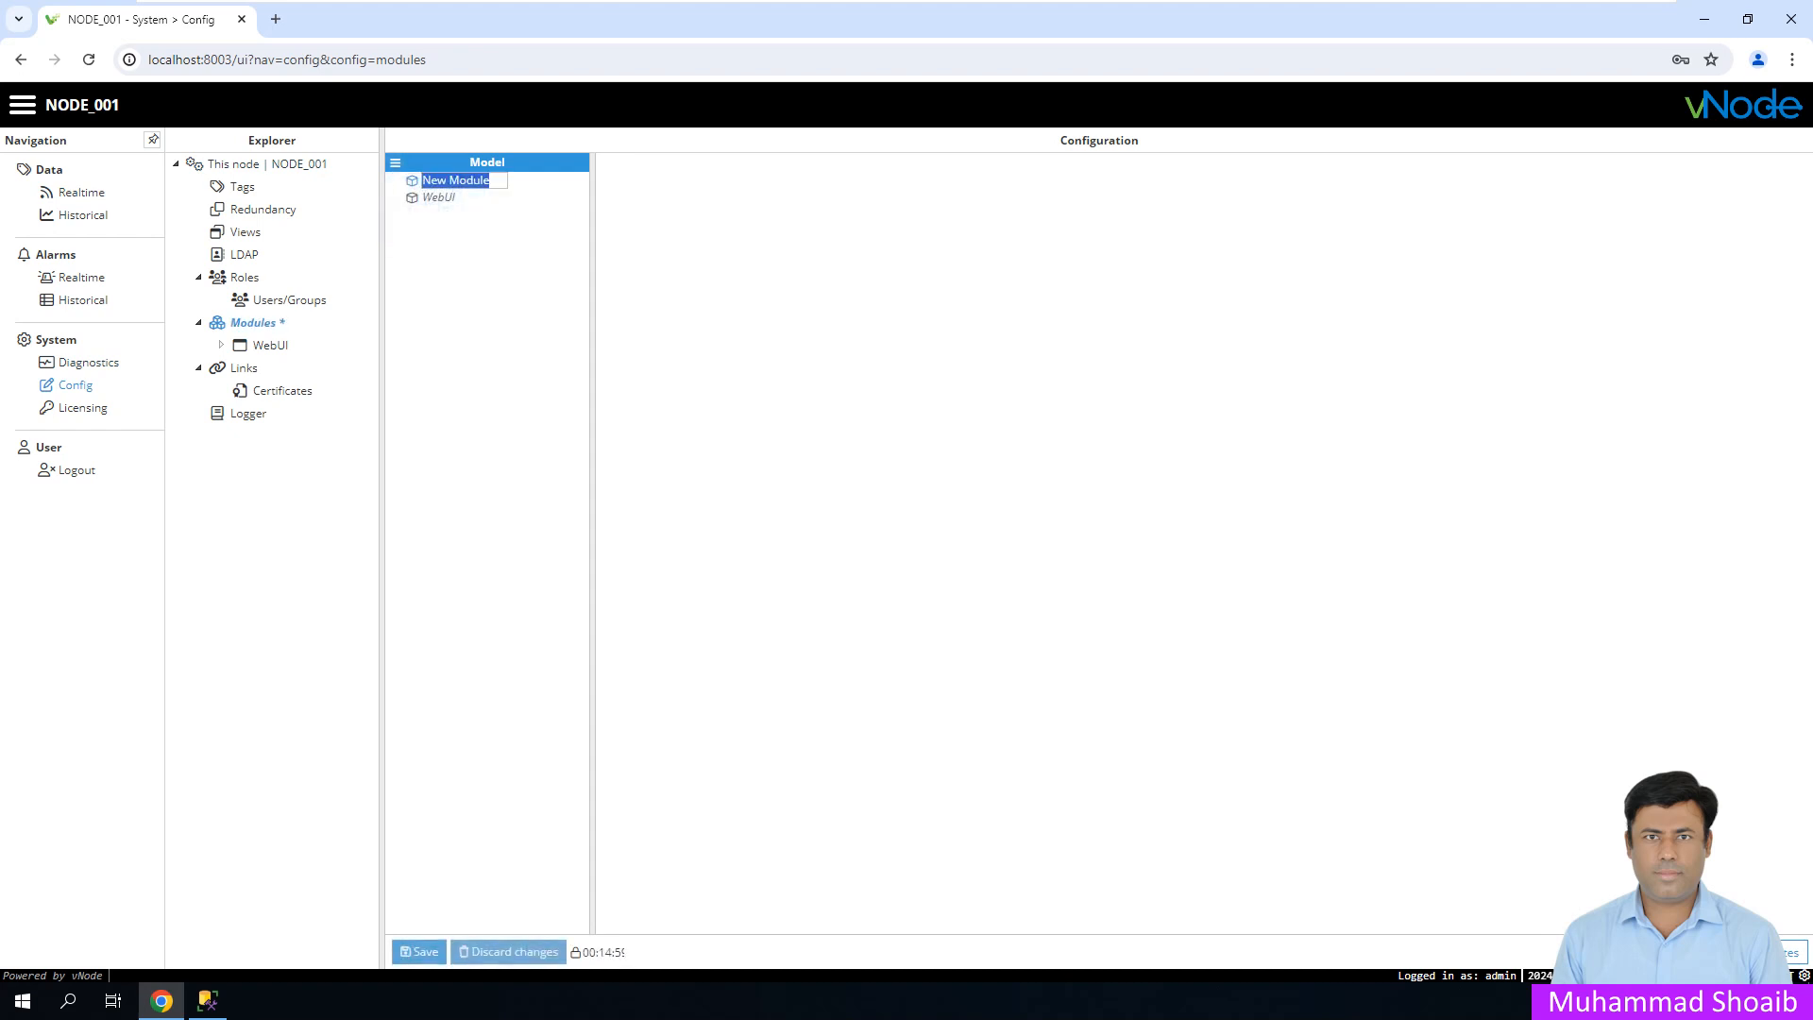
pyautogui.write('S')
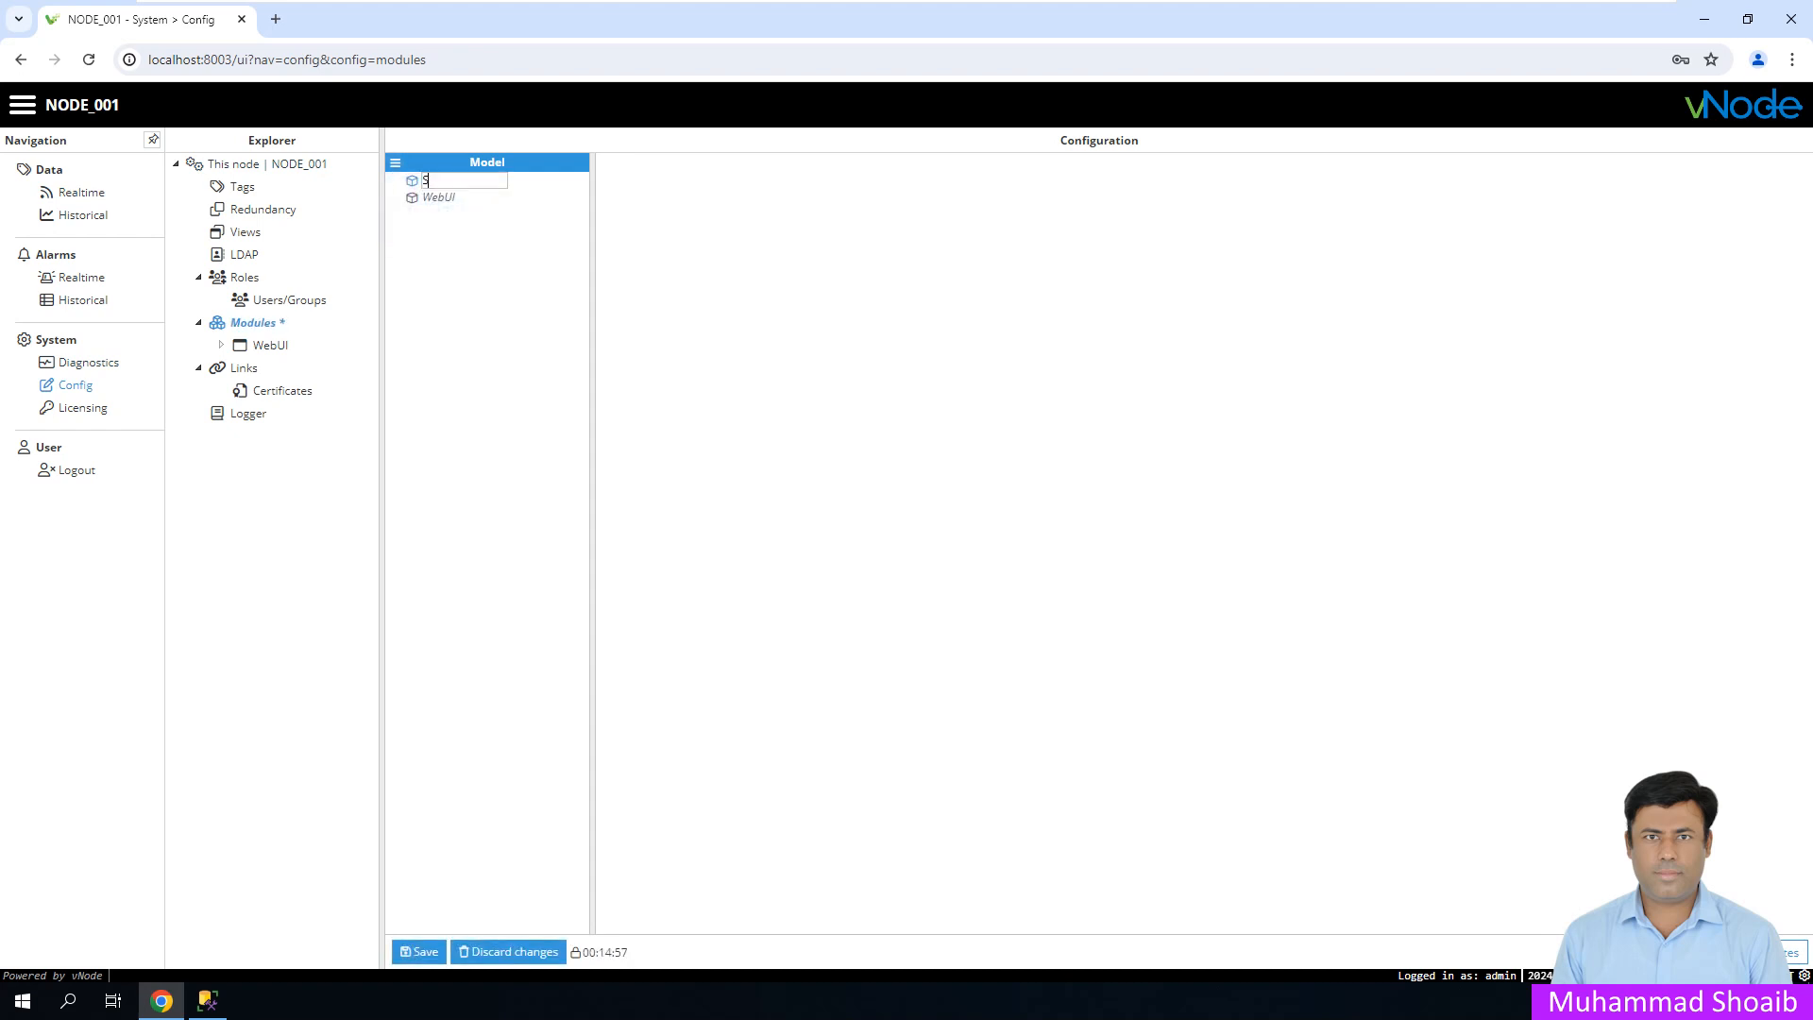
pyautogui.write('QLDB')
pyautogui.write('C1')
pyautogui.press('Return')
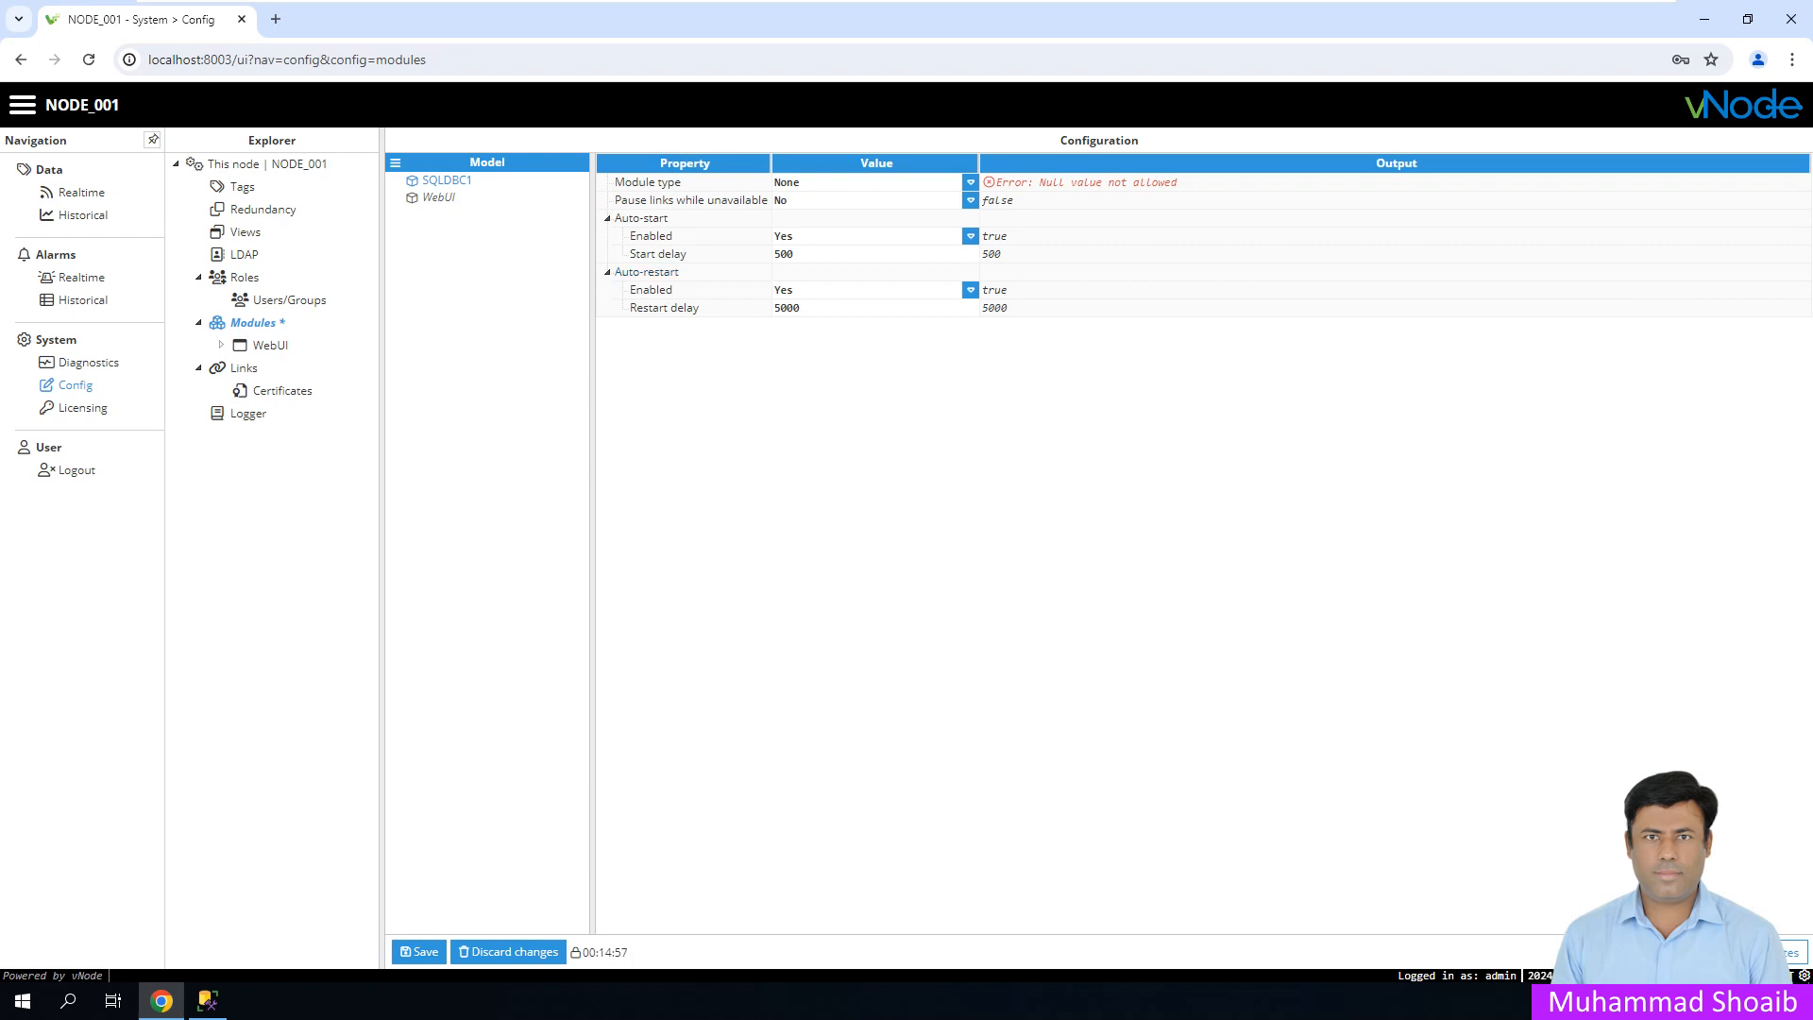
# - Set SQLDBC1's module type to SqlClient, save, and select the module
pyautogui.click(970, 181)
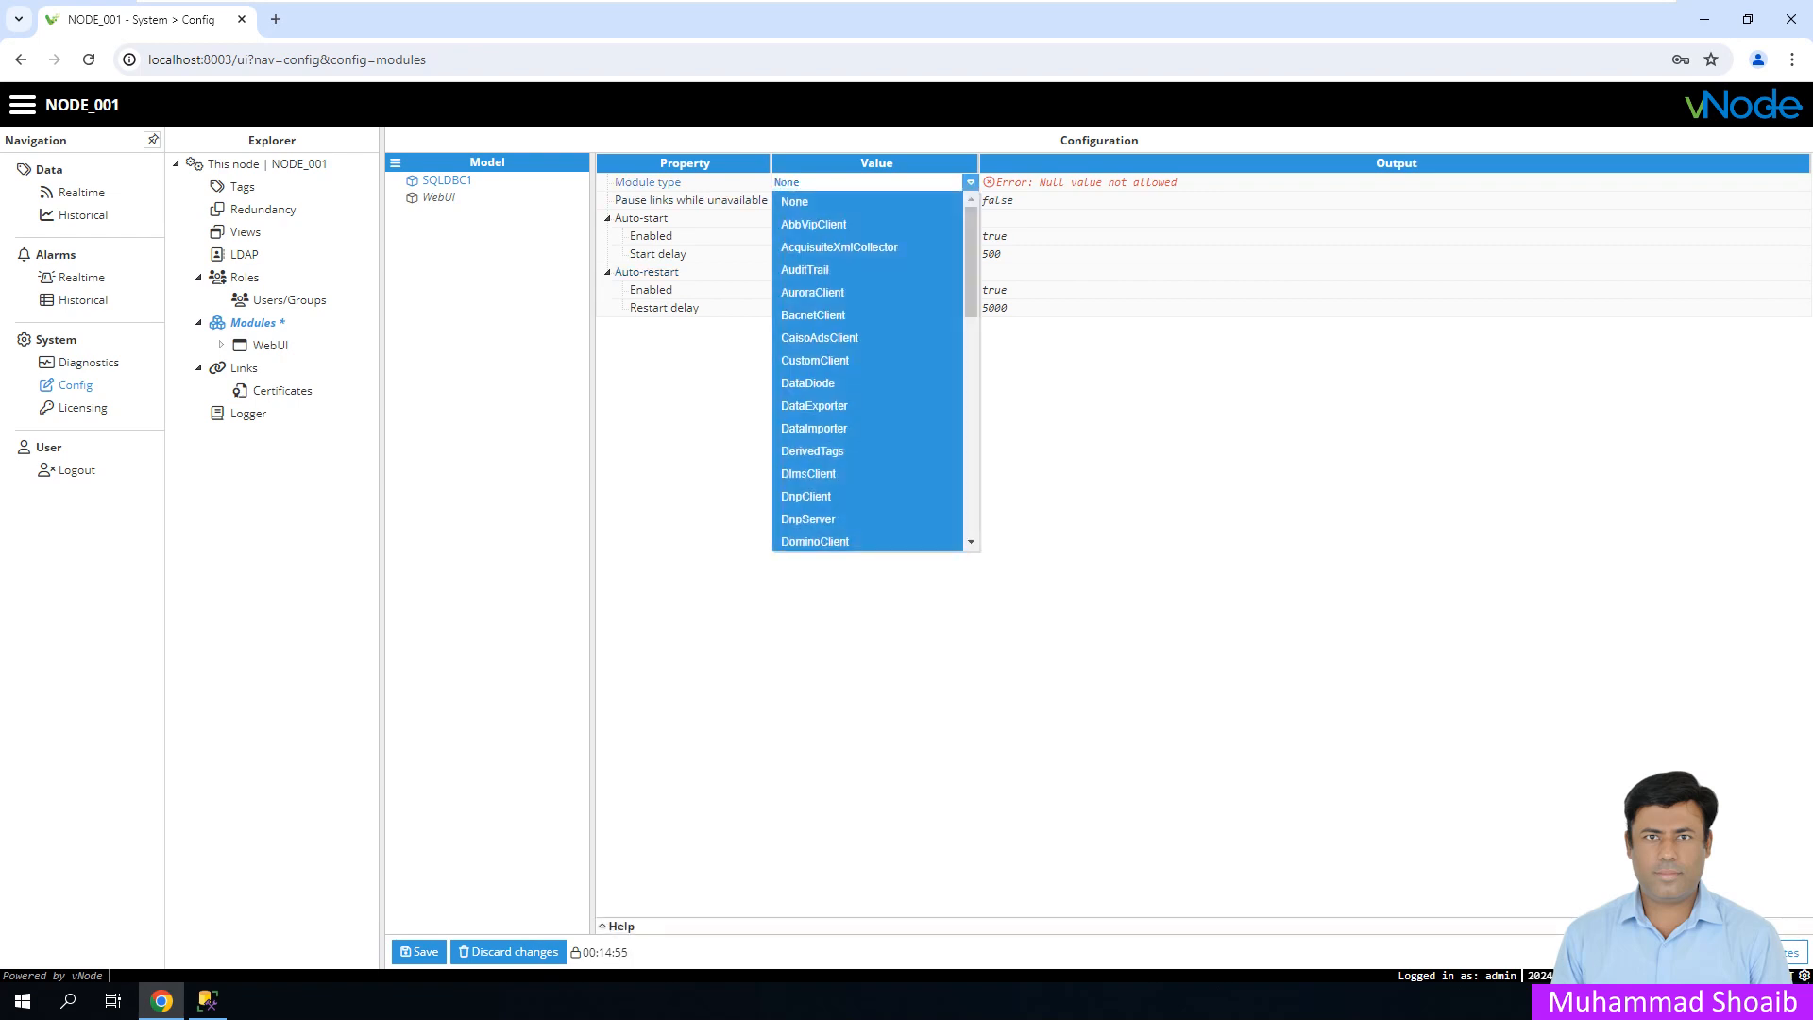
pyautogui.moveTo(971, 264); pyautogui.dragTo(970, 533)
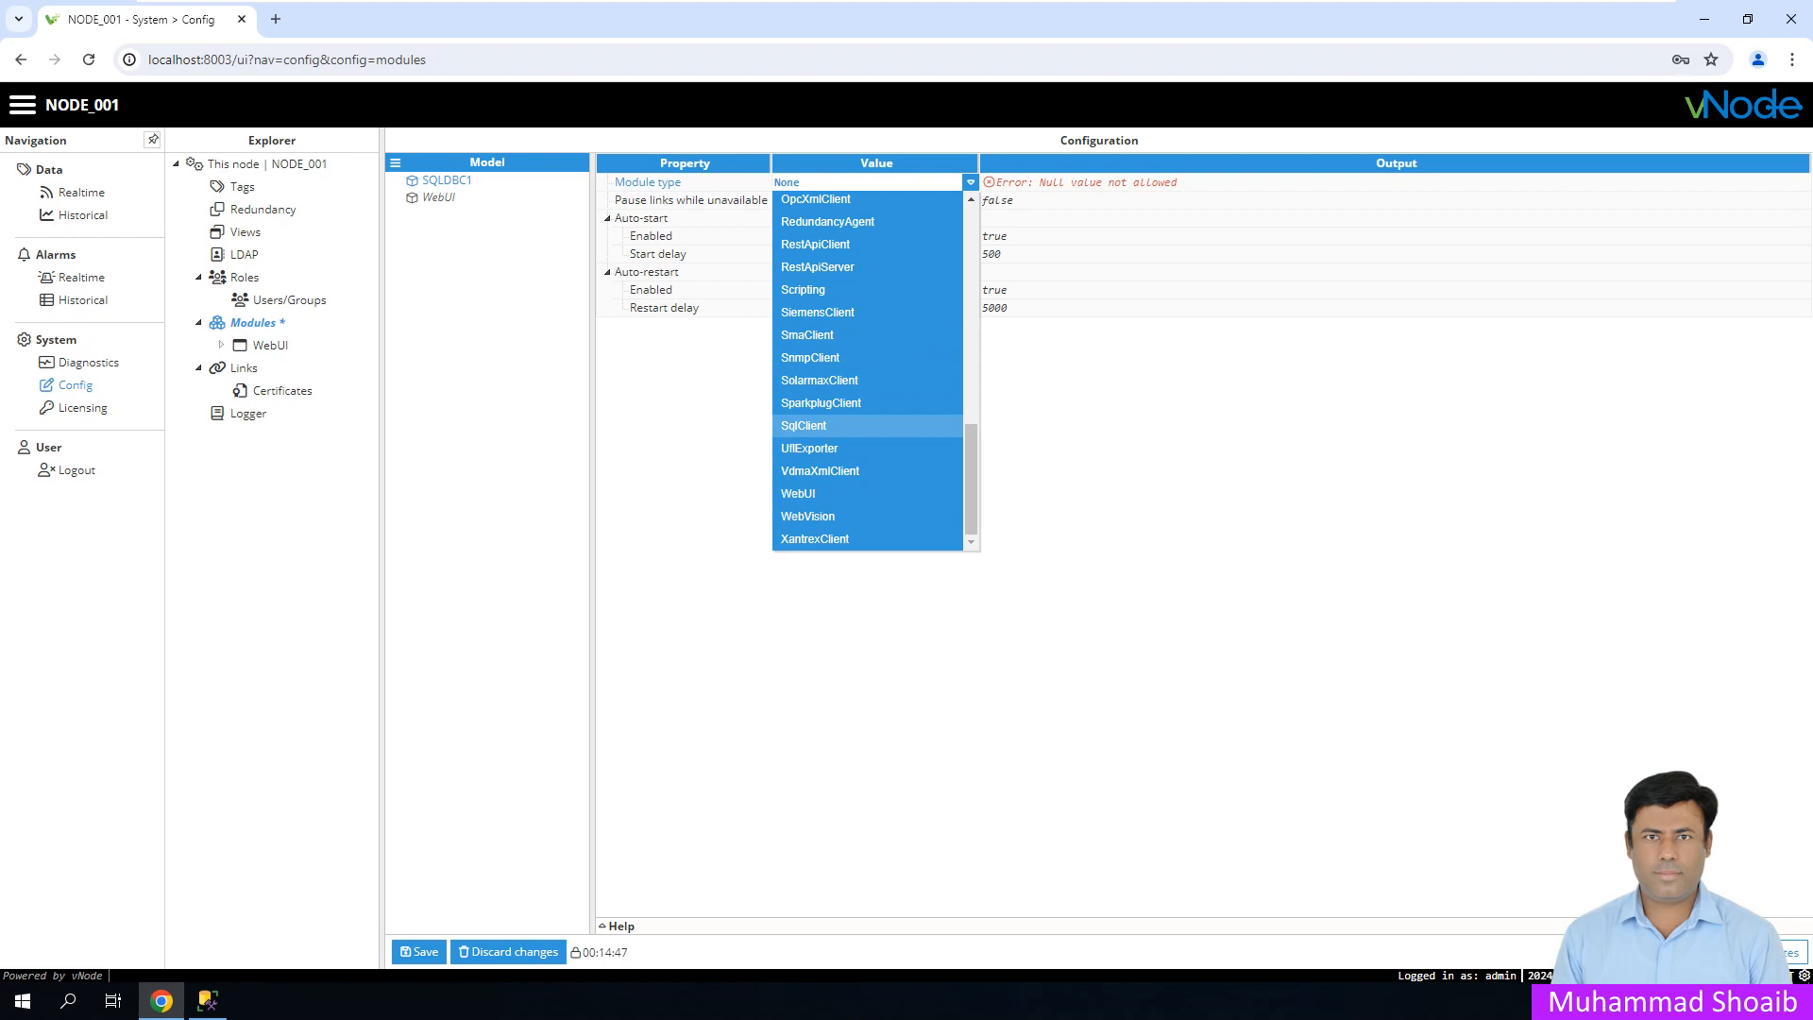
pyautogui.click(820, 425)
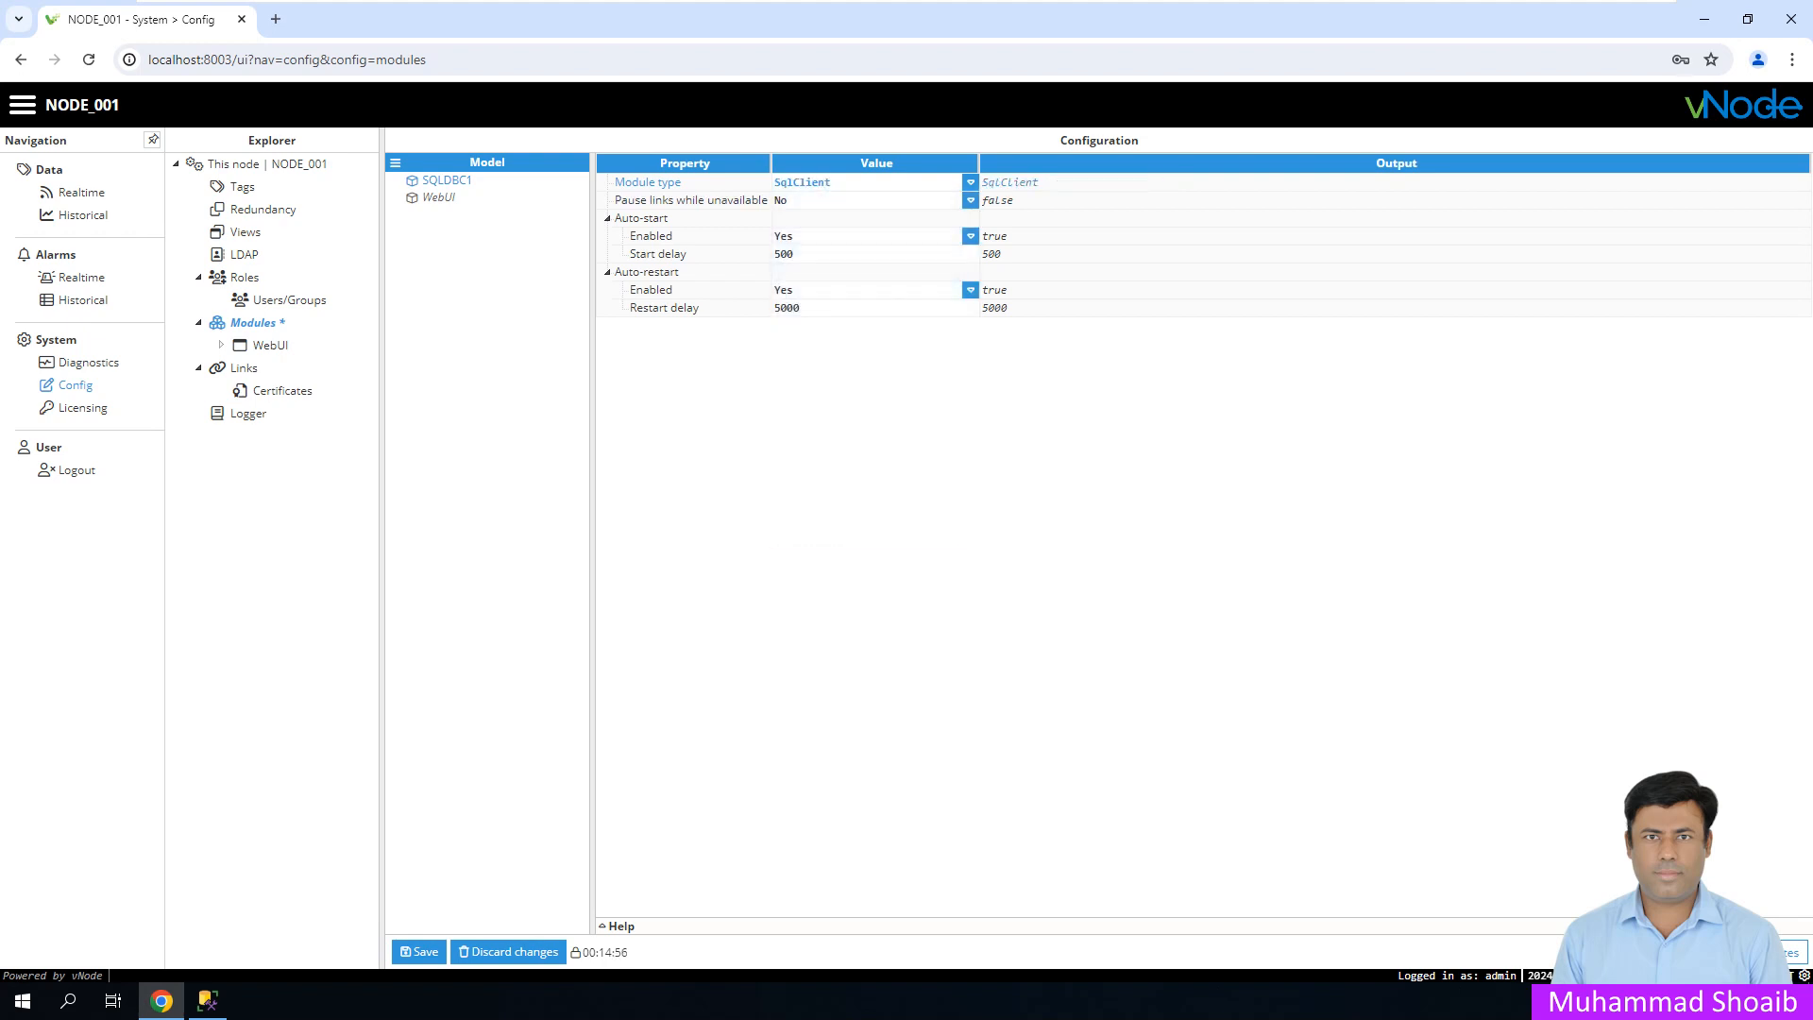
pyautogui.click(420, 952)
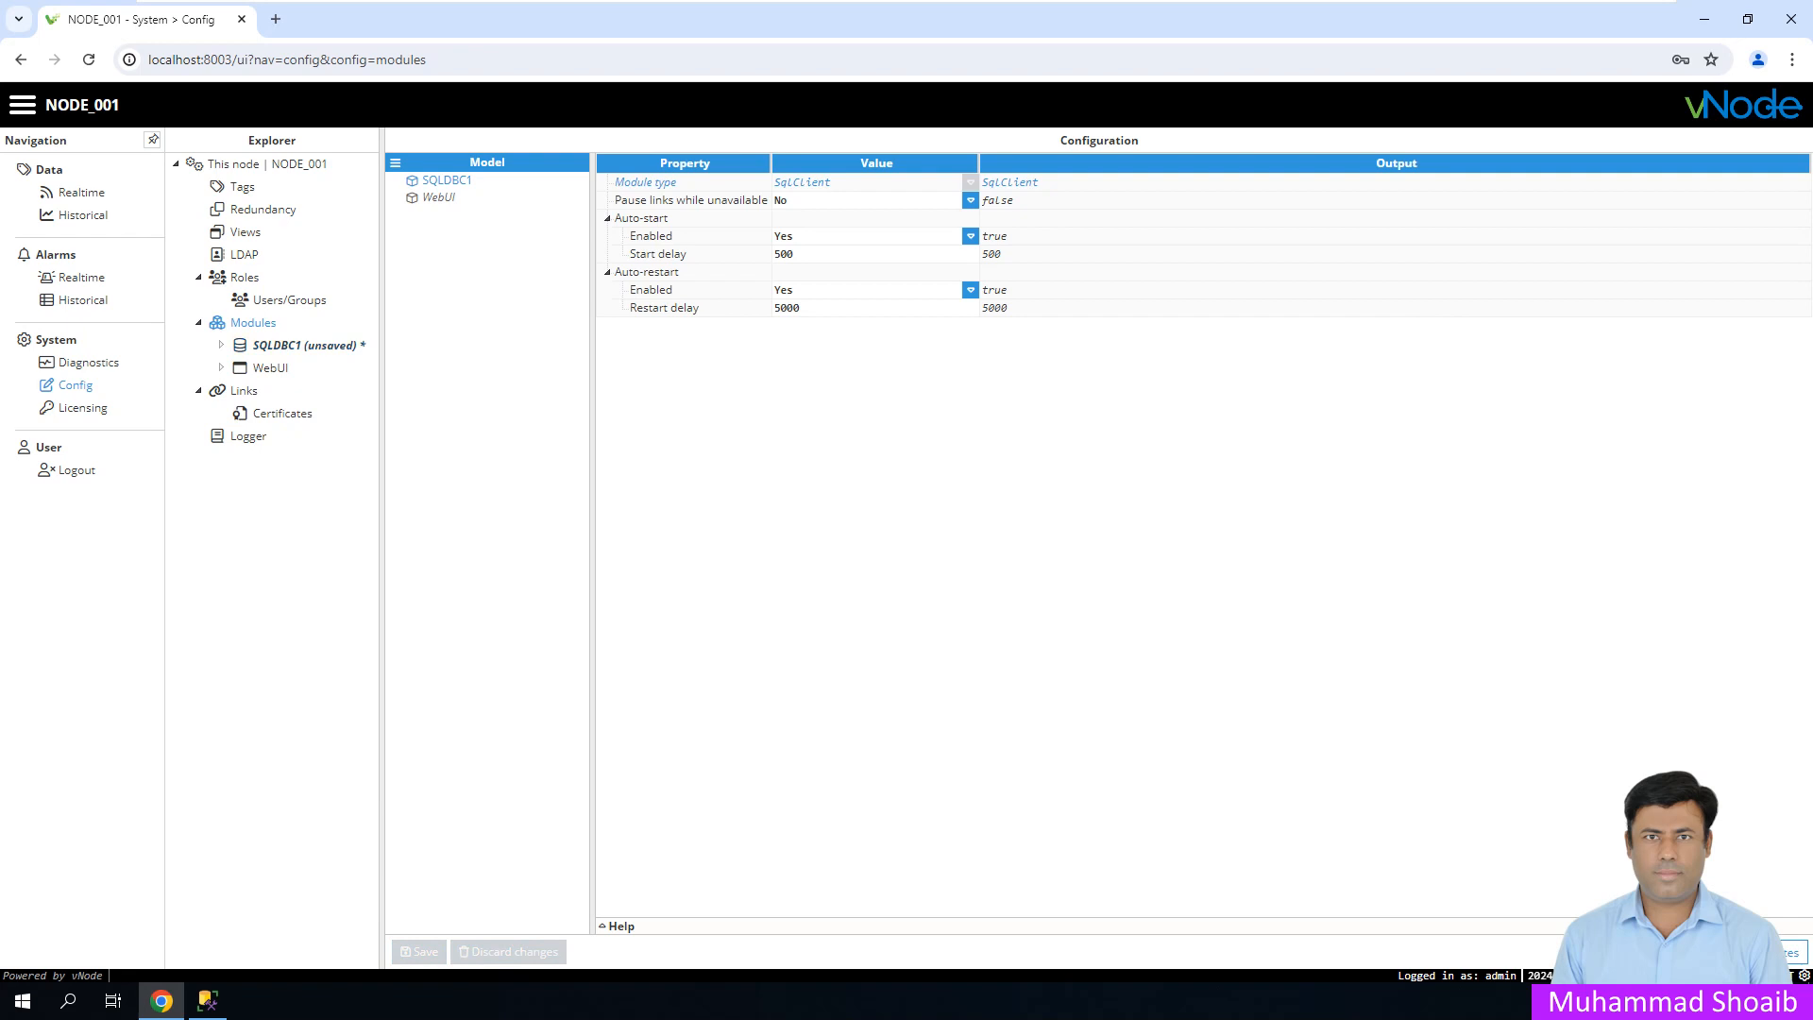
pyautogui.click(304, 346)
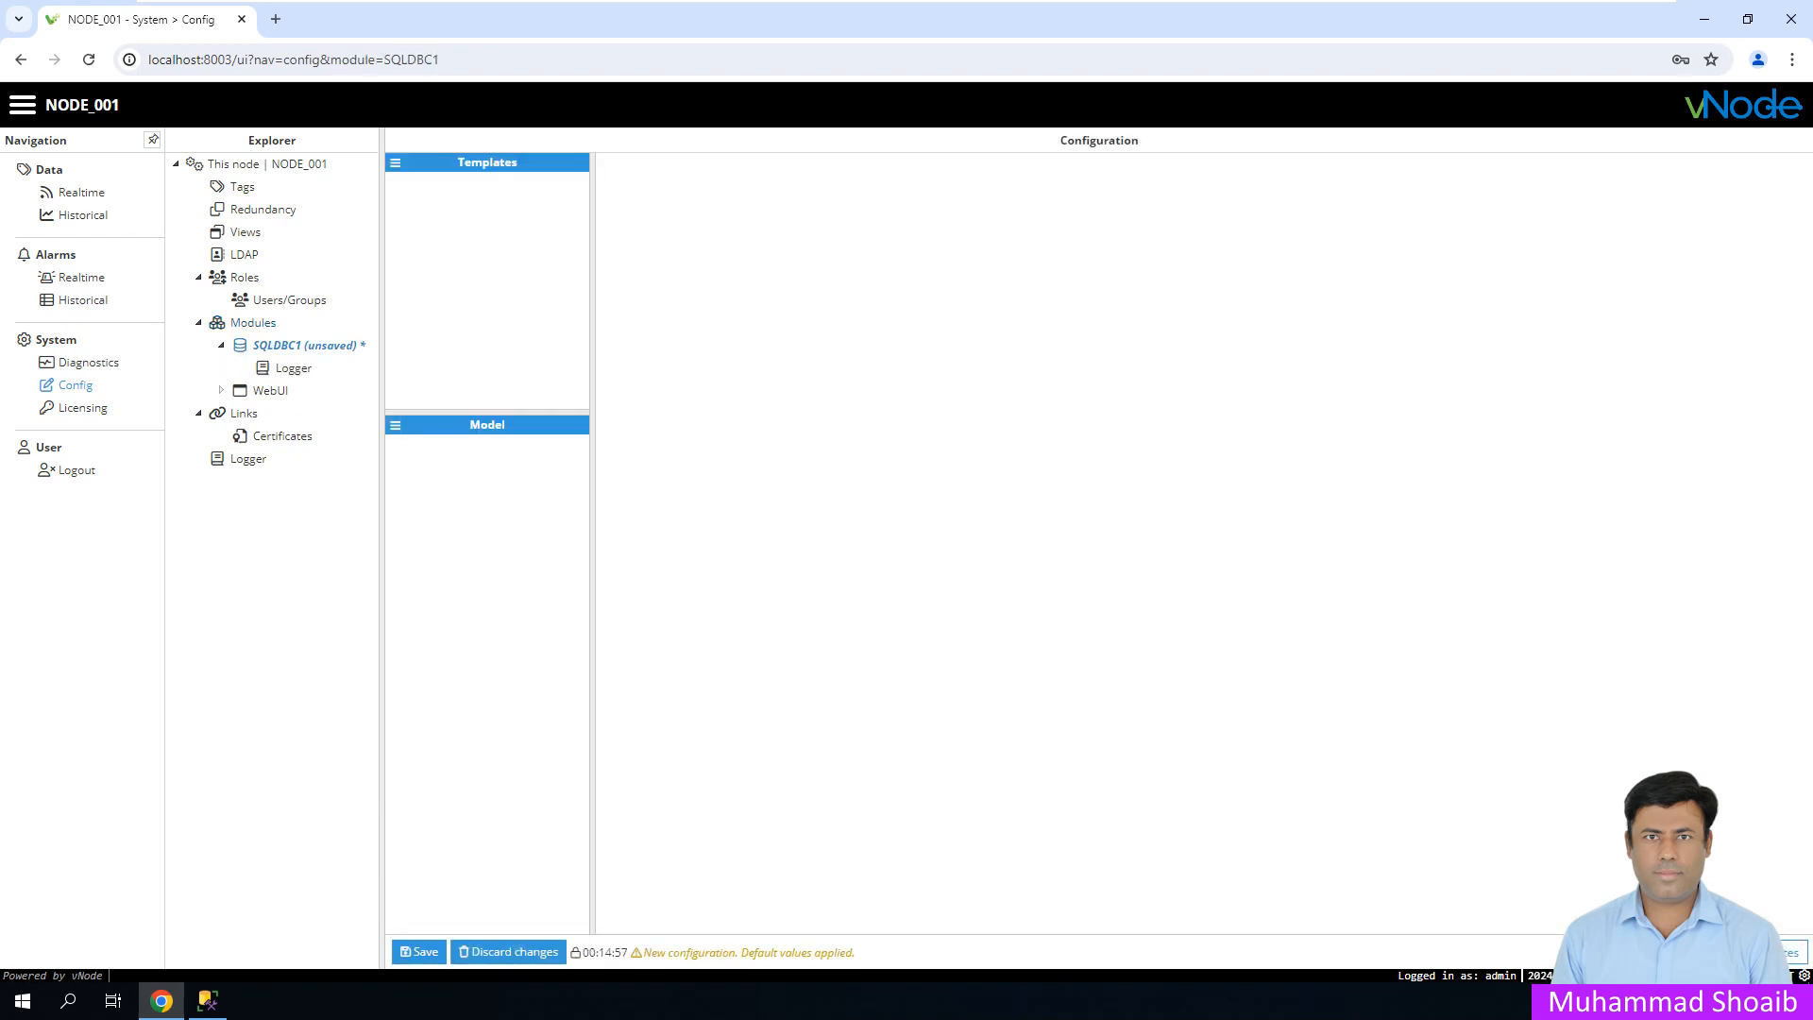
# - Add a new channel to SQLDBC1 named C1
pyautogui.click(395, 425)
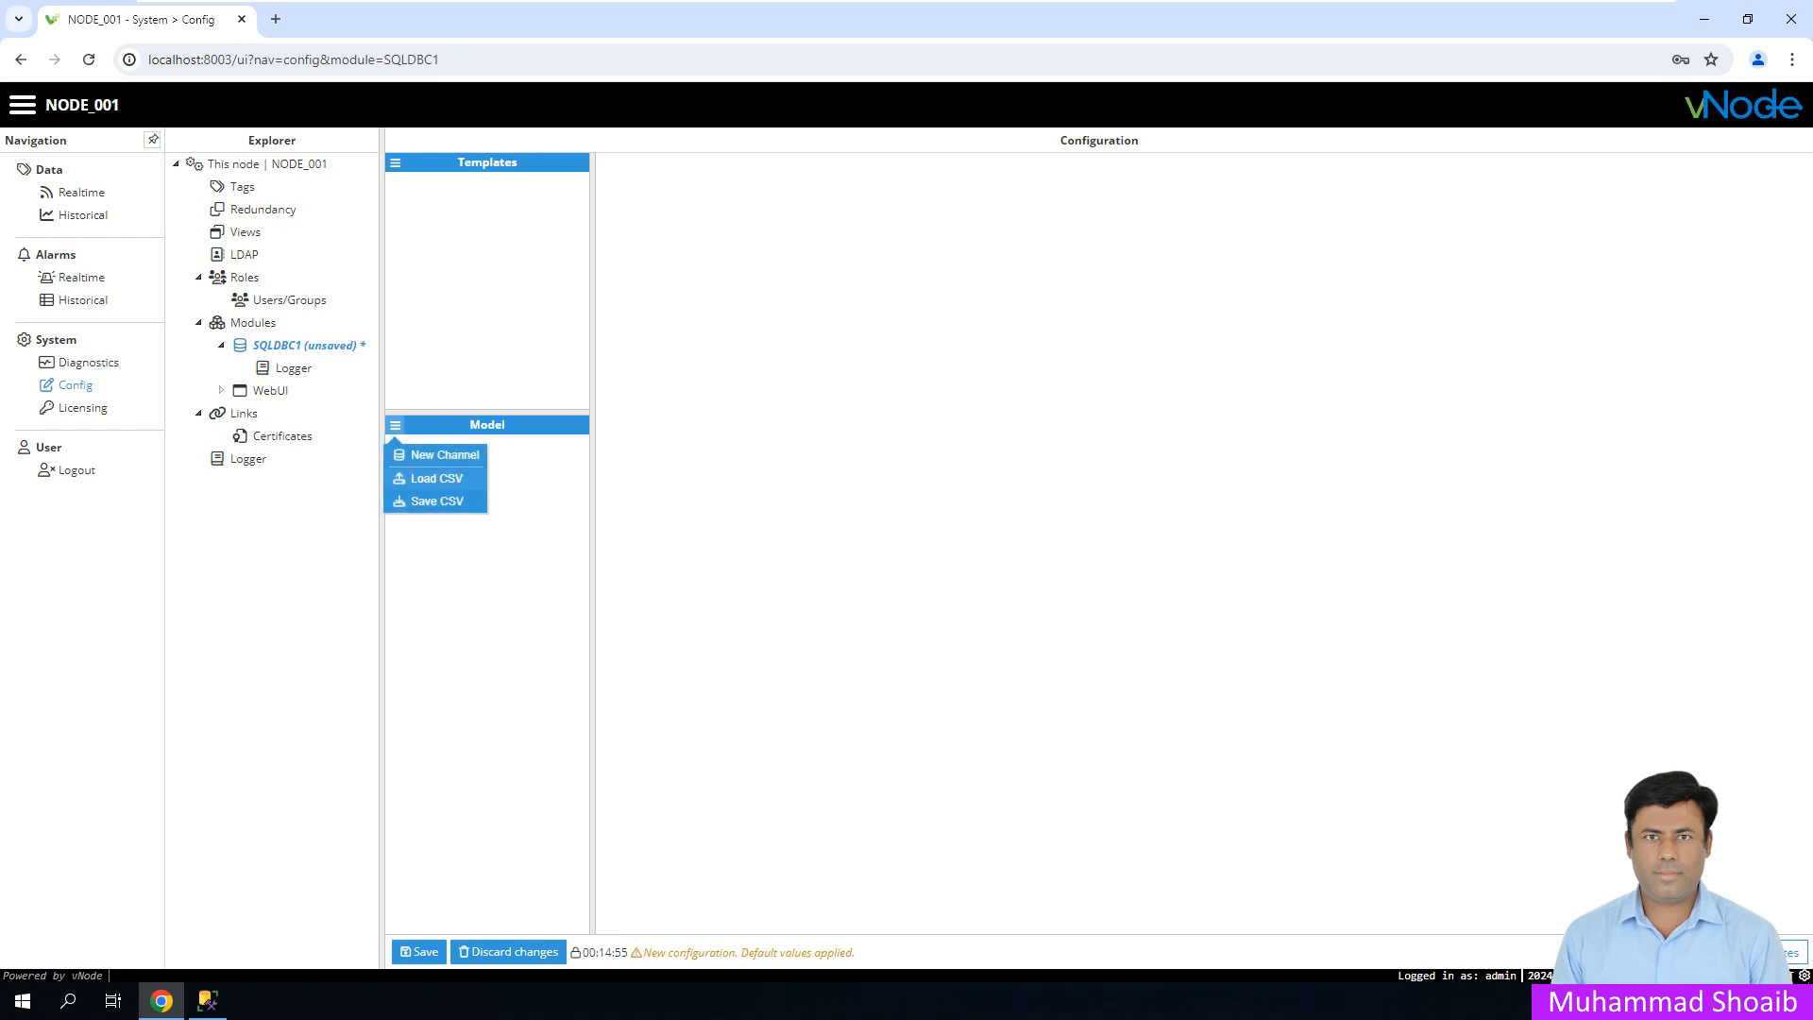
pyautogui.click(445, 454)
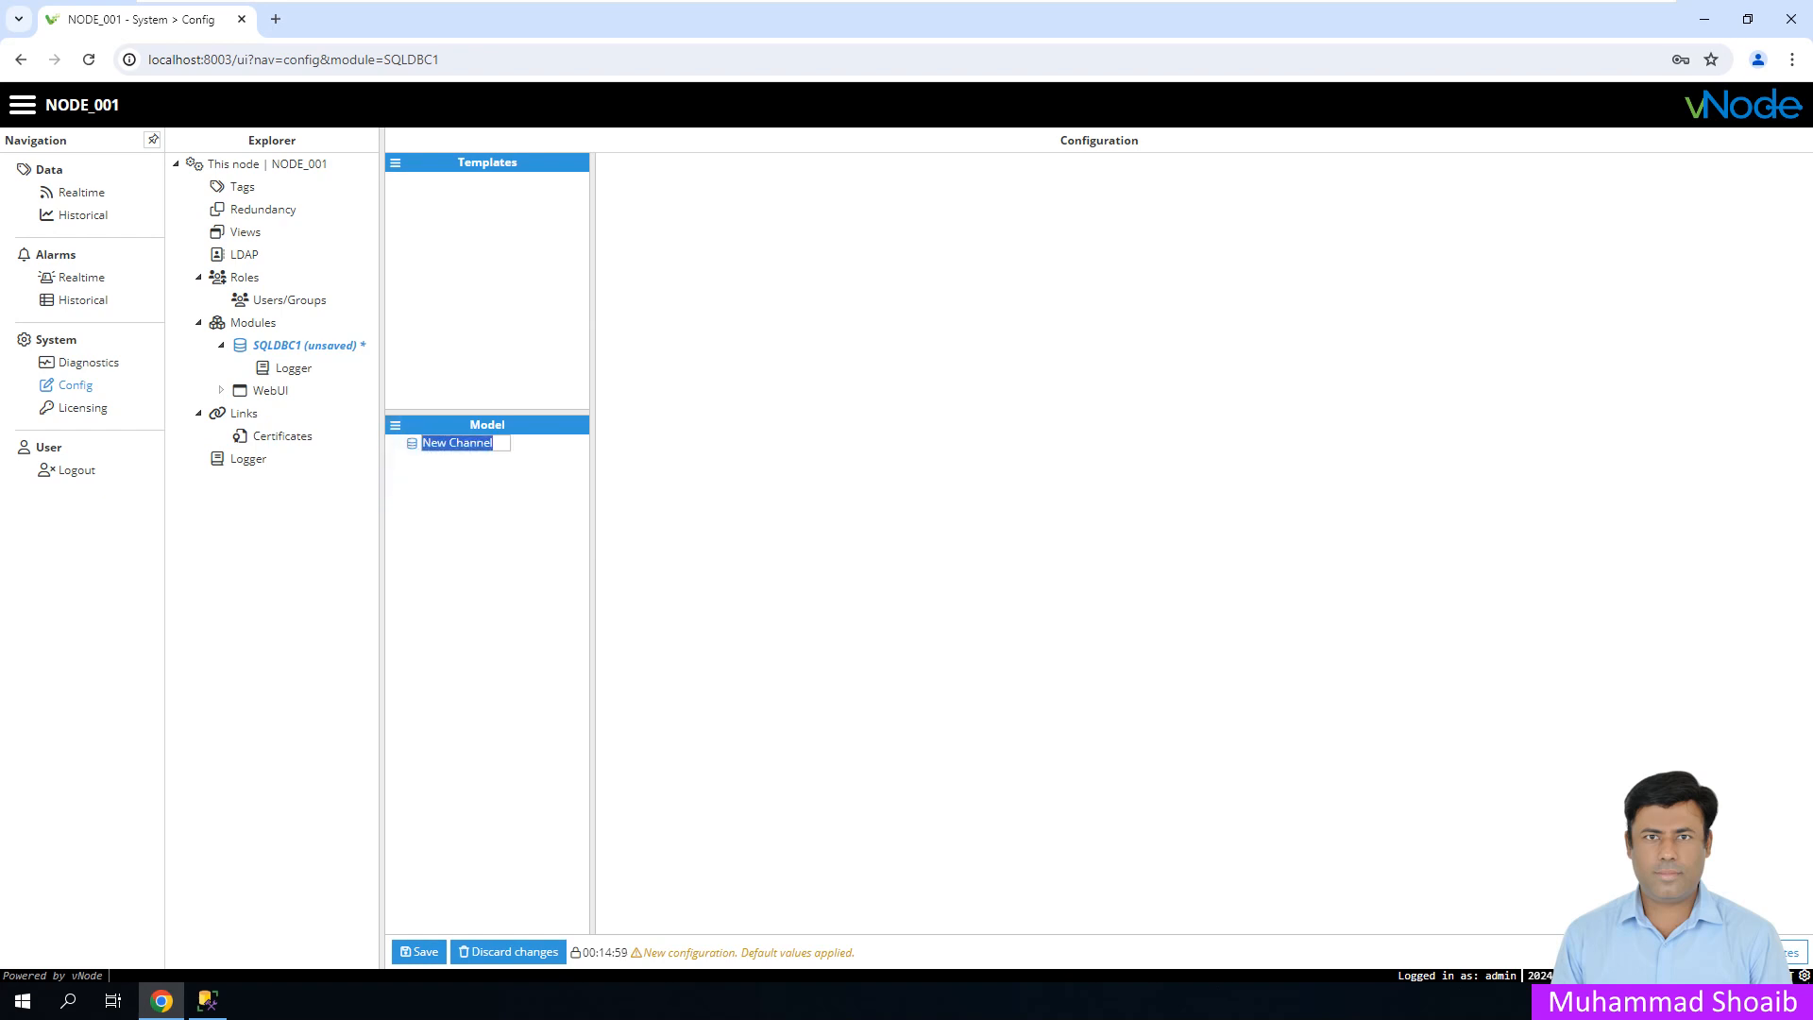
pyautogui.write('C1')
pyautogui.press('Return')
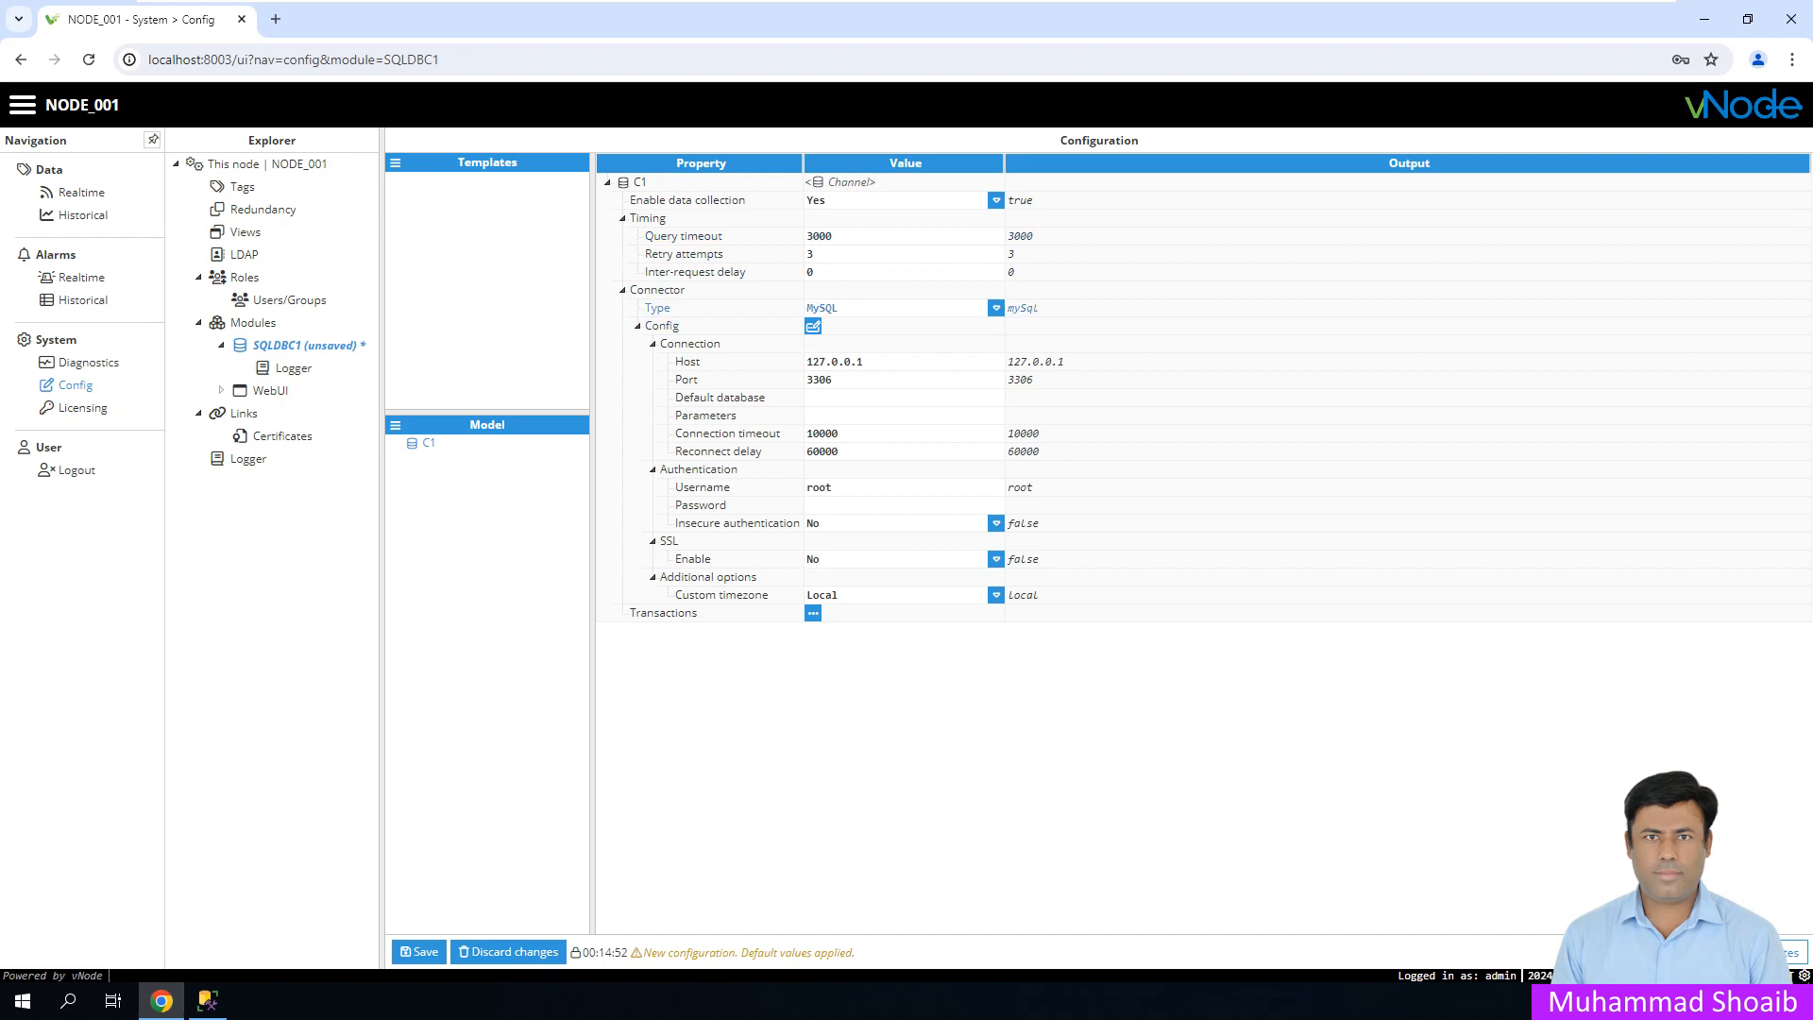
pyautogui.click(997, 308)
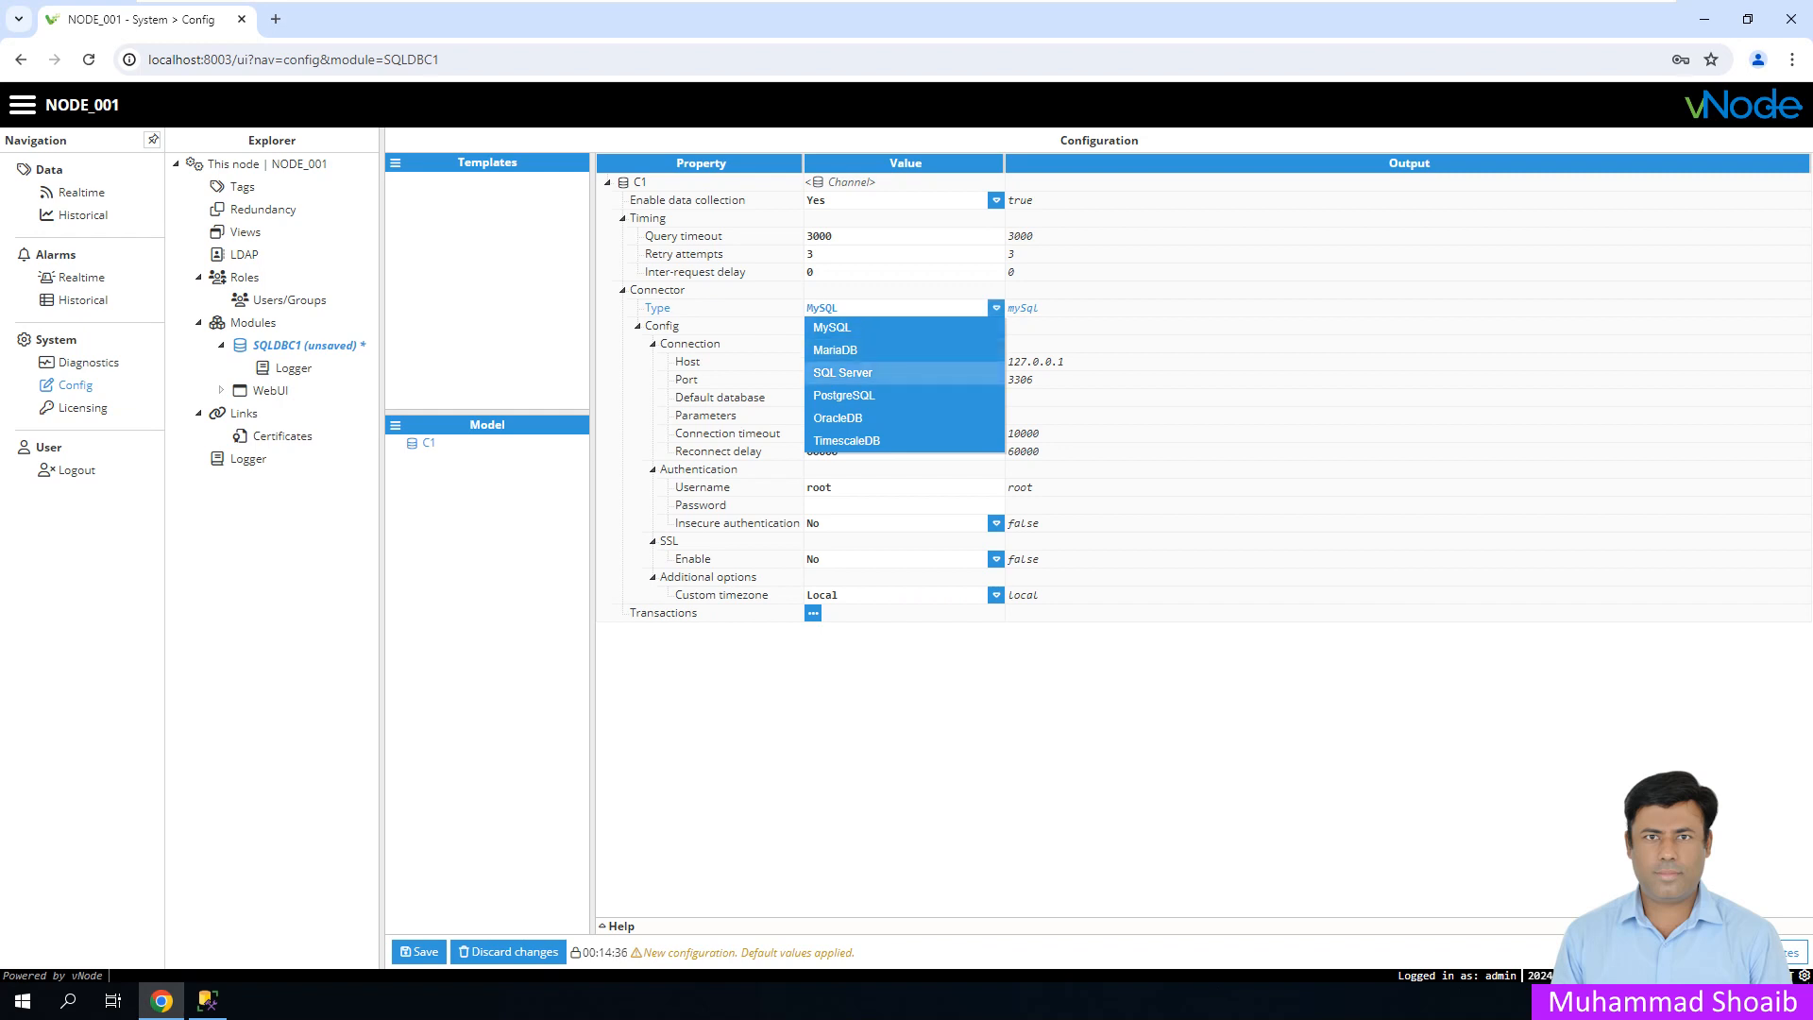
# - Choose the SQL Server connector and enter FTView as the default database
pyautogui.click(842, 372)
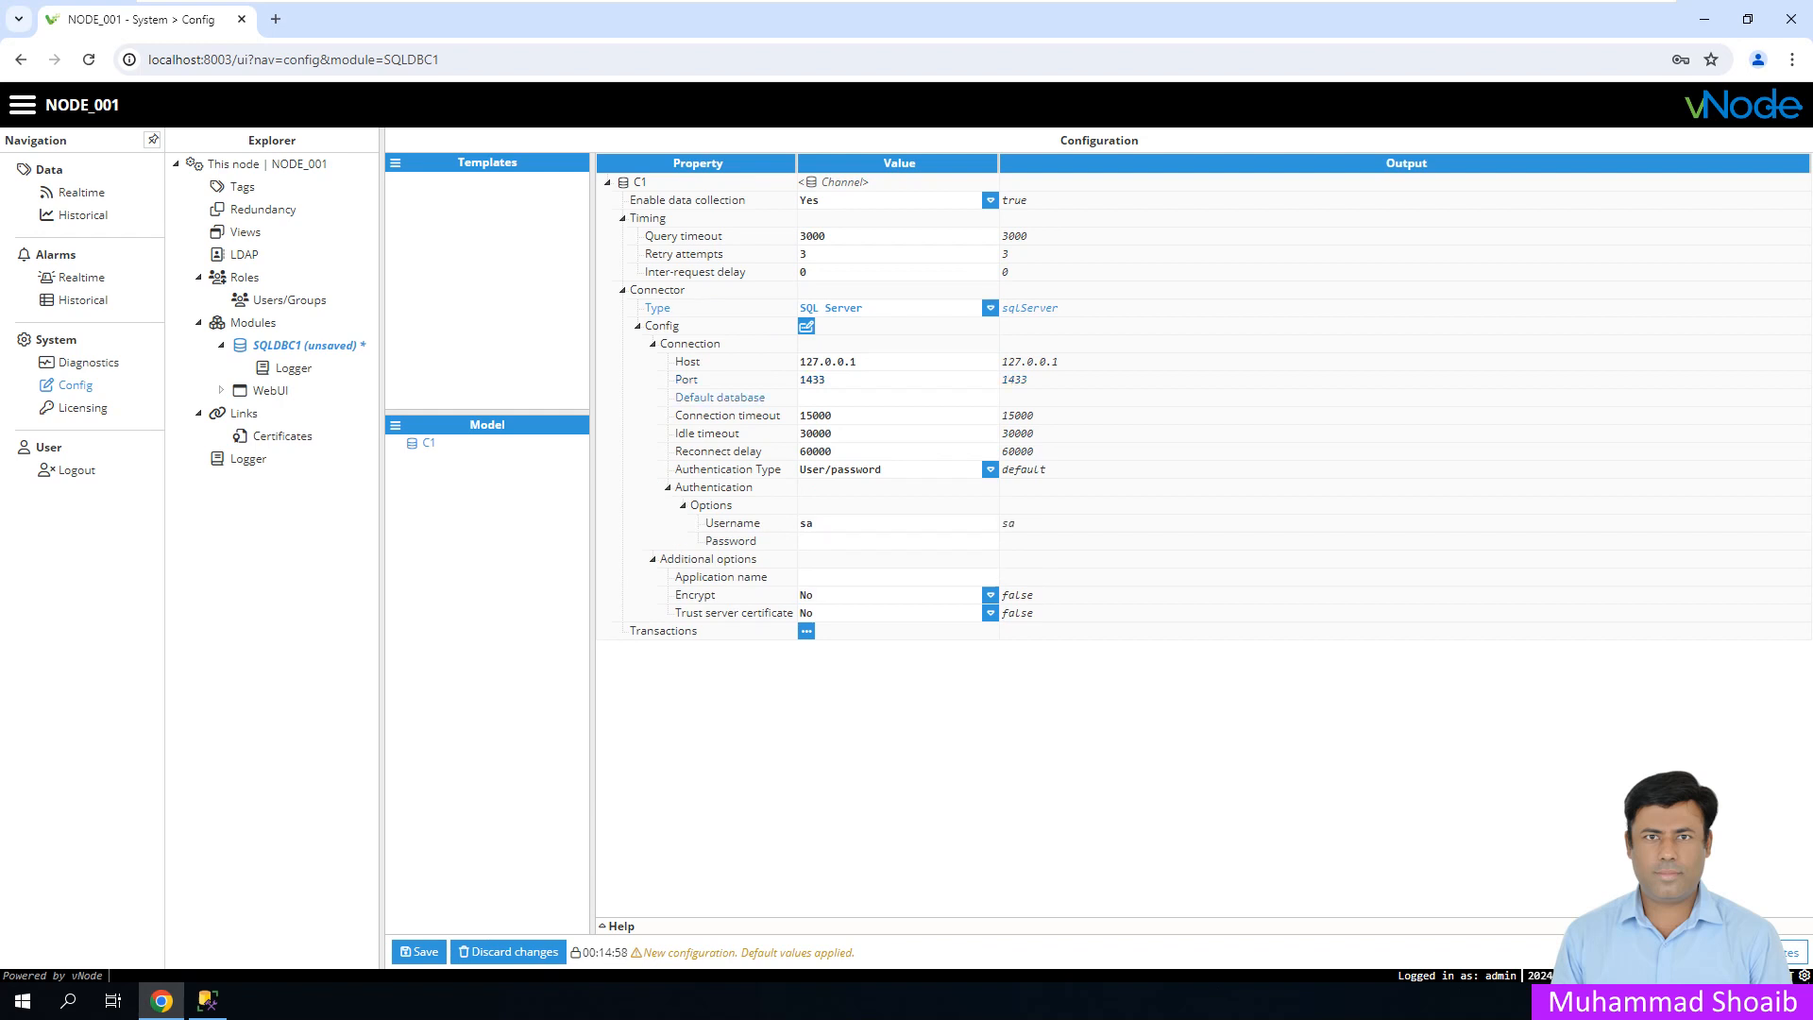
pyautogui.hotkey('alt', 'Left')
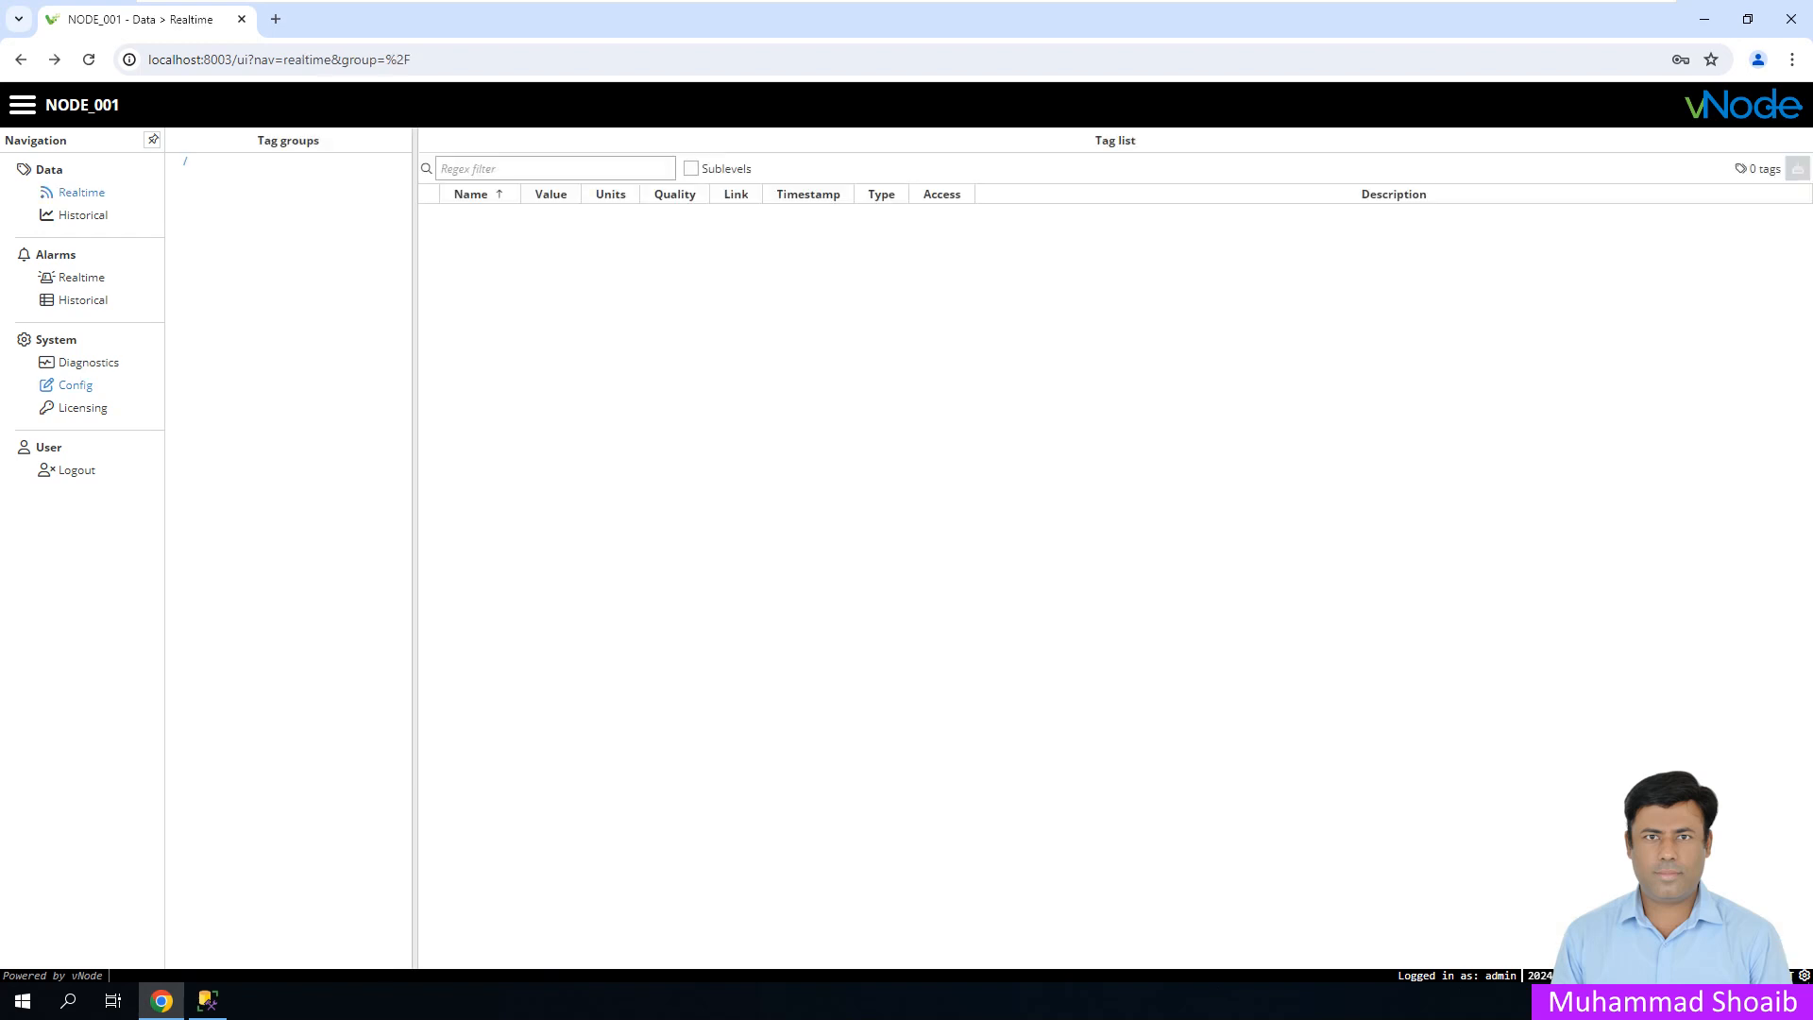
pyautogui.hotkey('alt', 'Right')
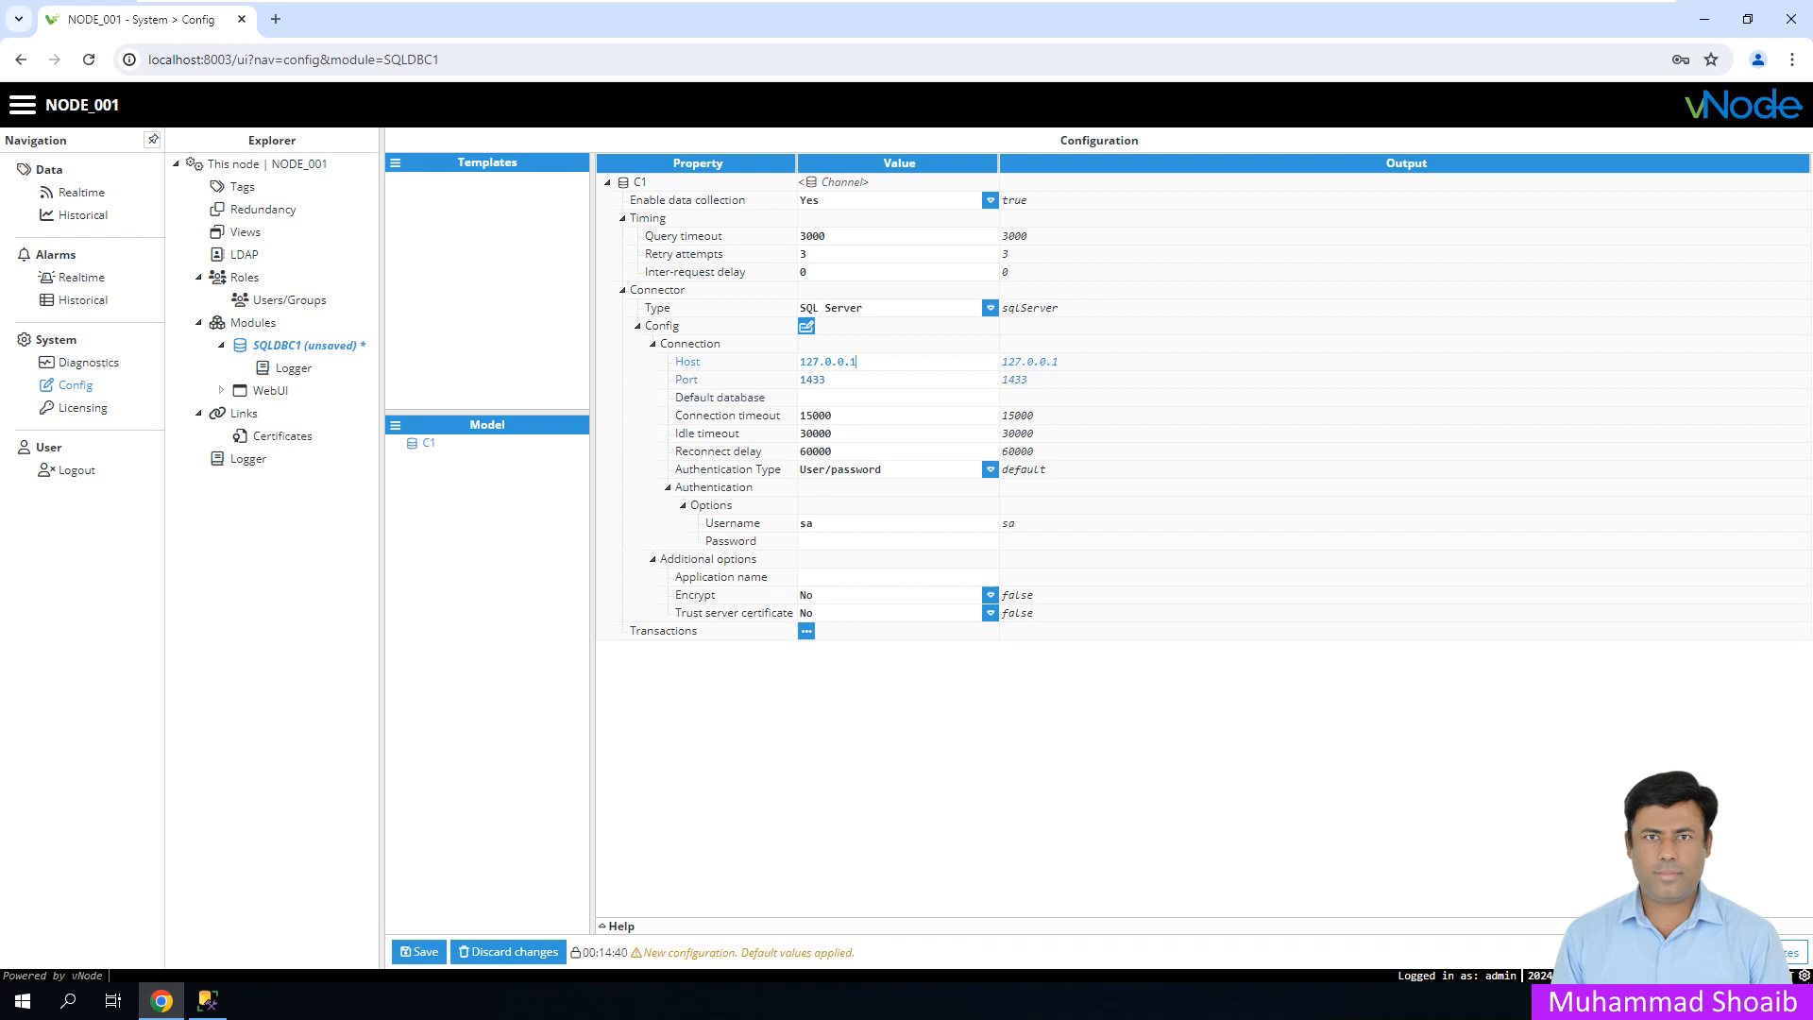
pyautogui.click(850, 398)
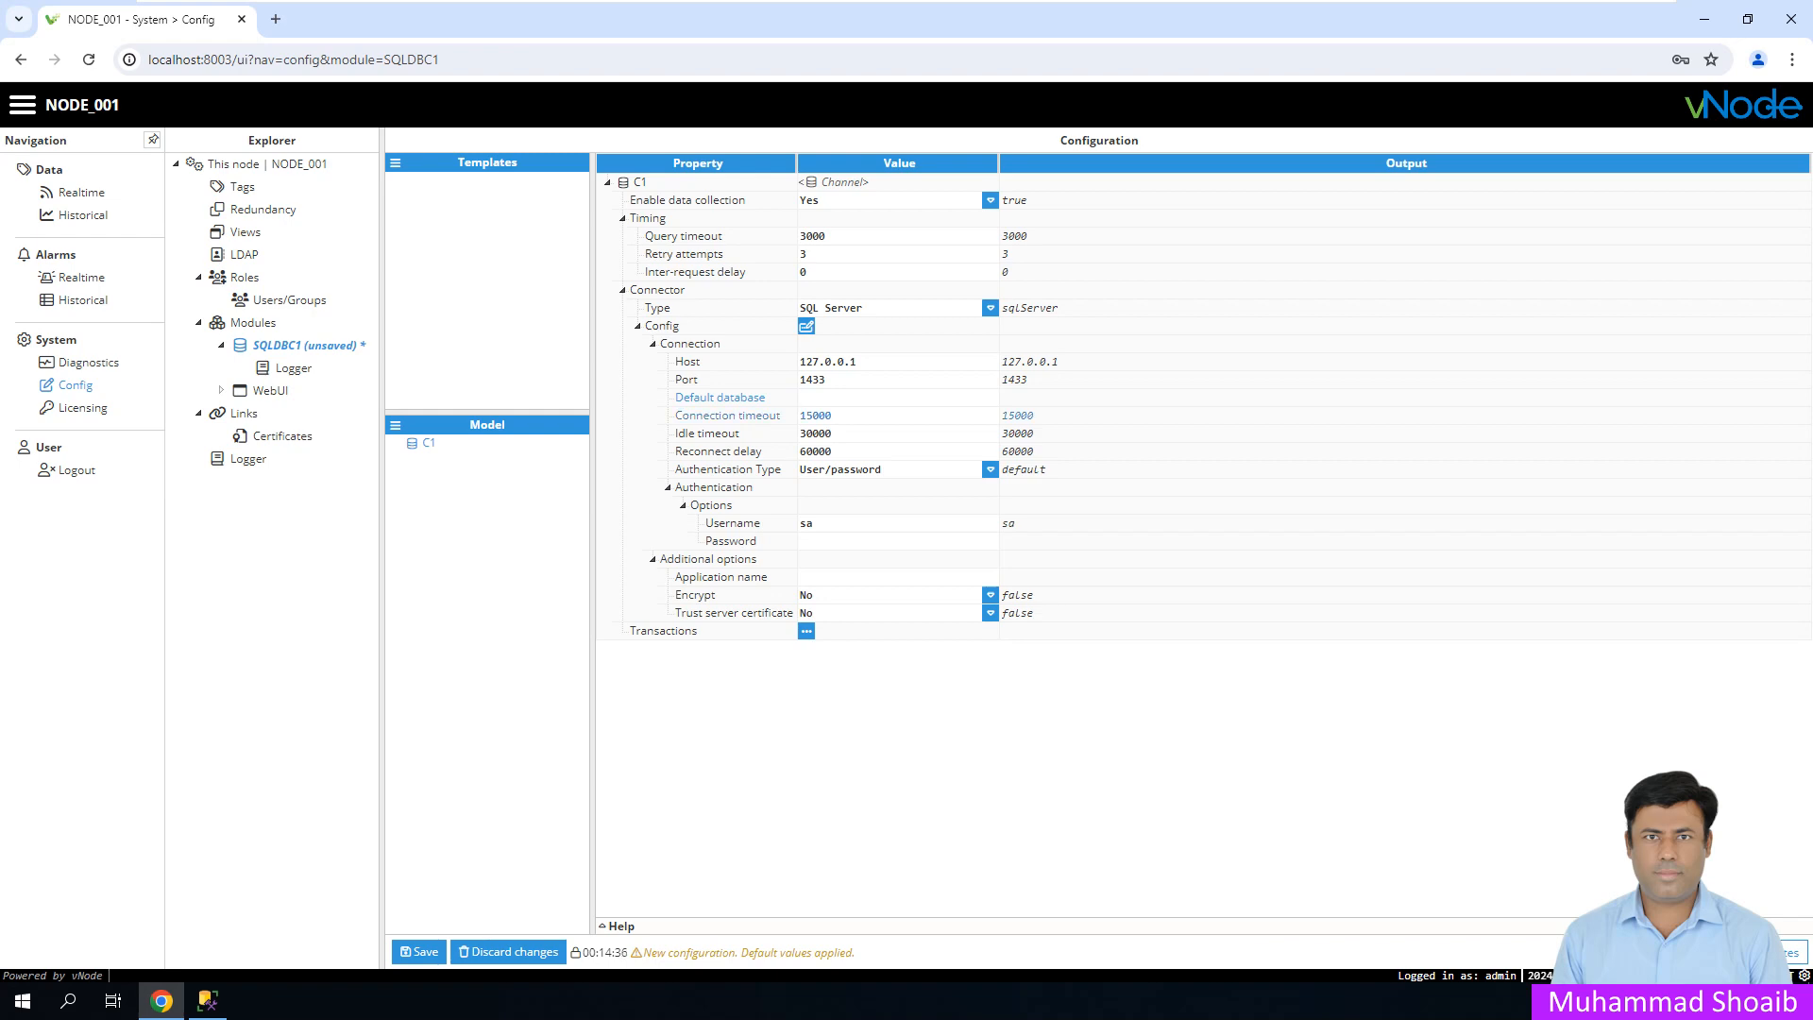
pyautogui.click(208, 1001)
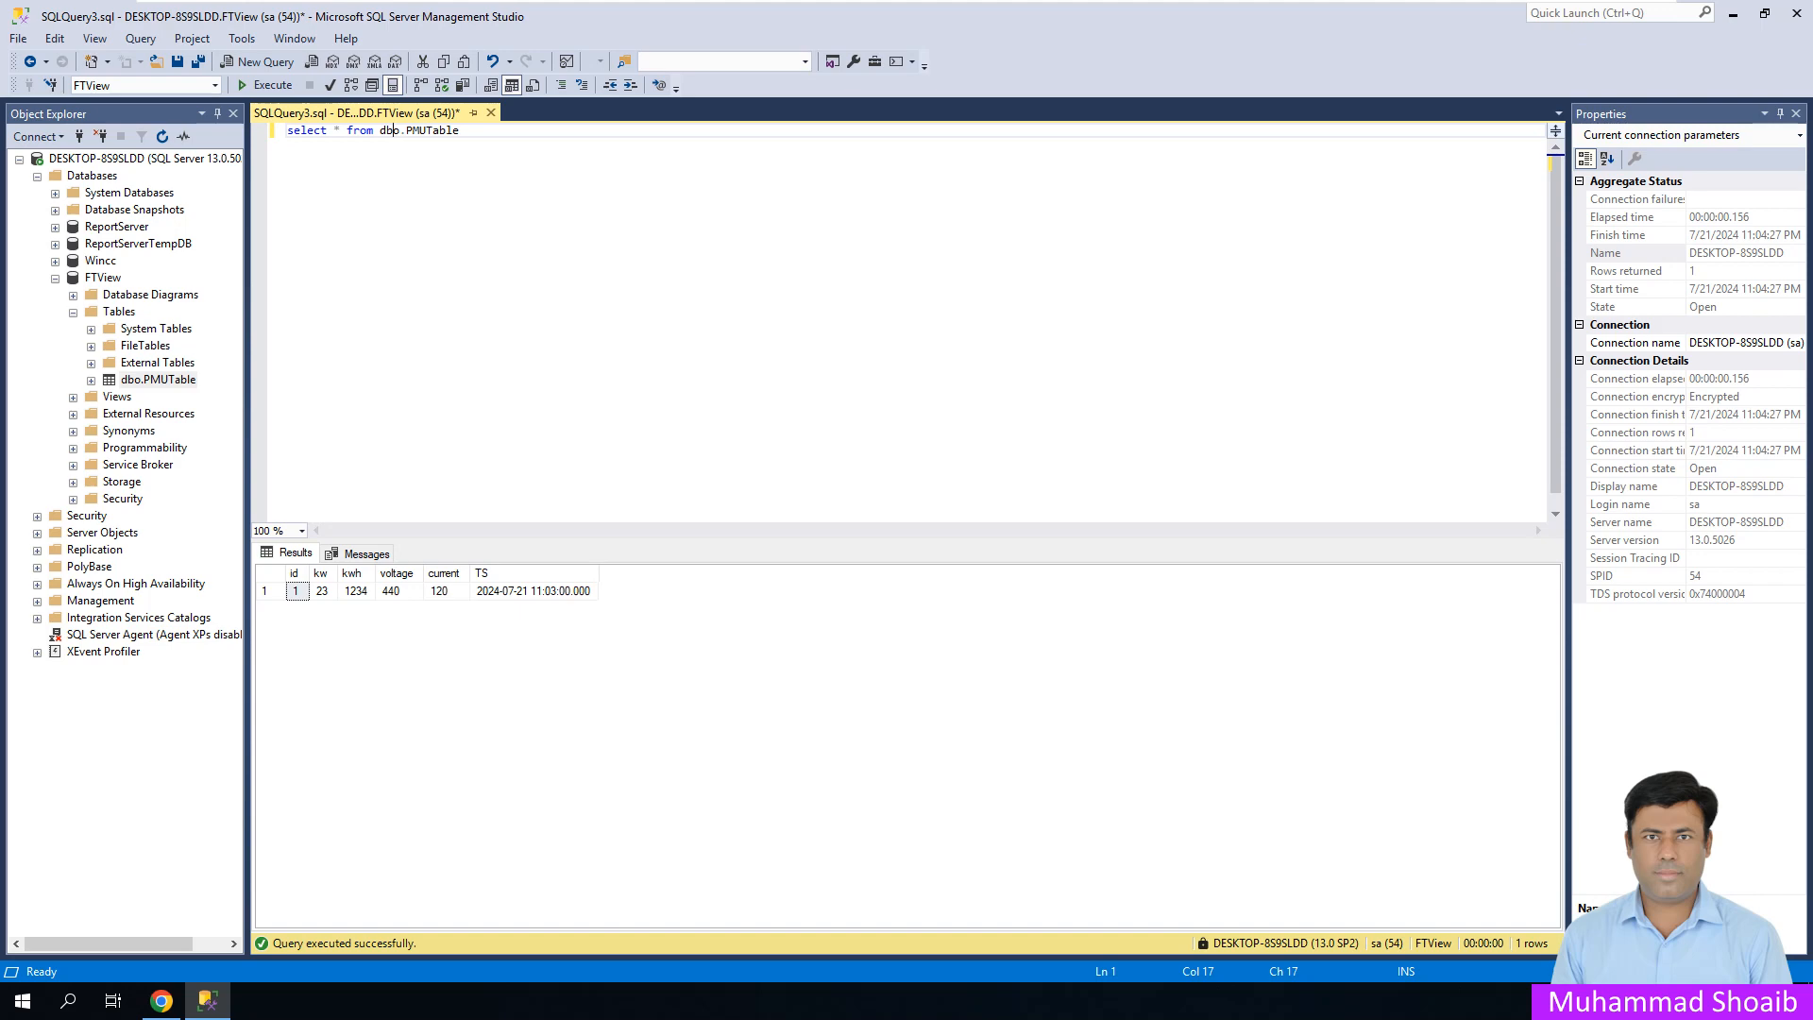
pyautogui.click(162, 1001)
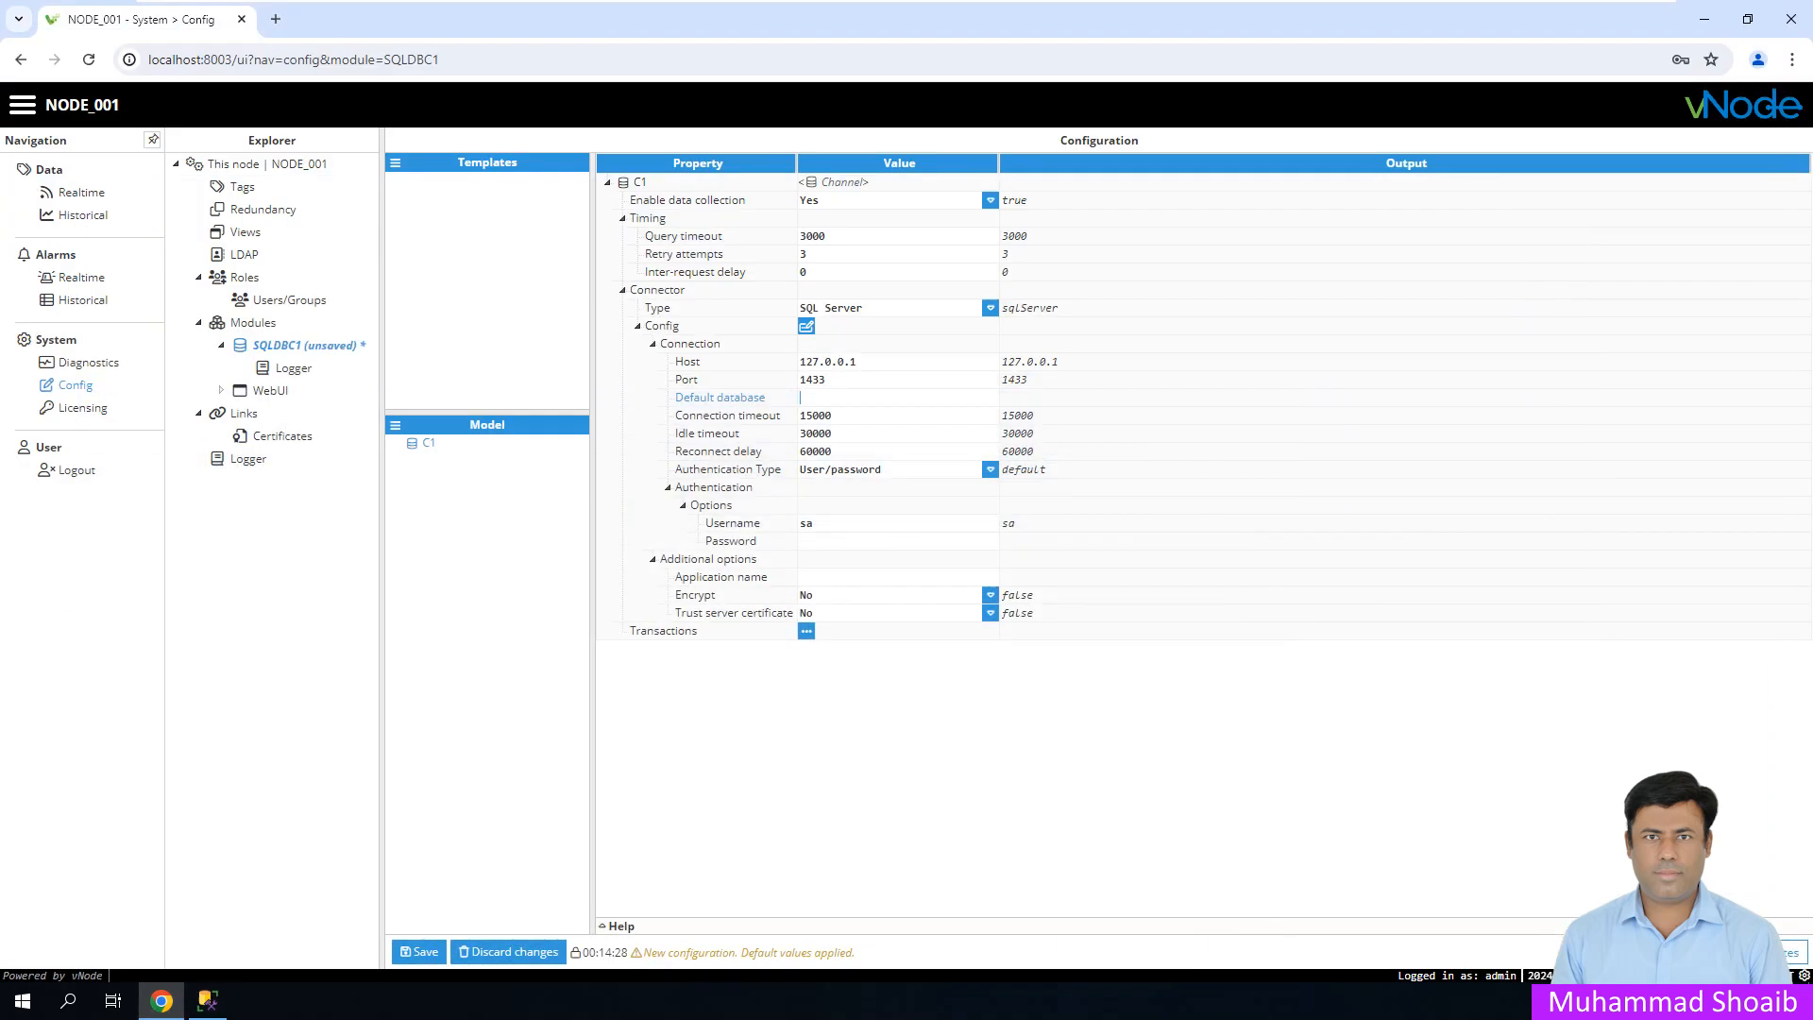
pyautogui.write('FTView')
pyautogui.click(208, 1001)
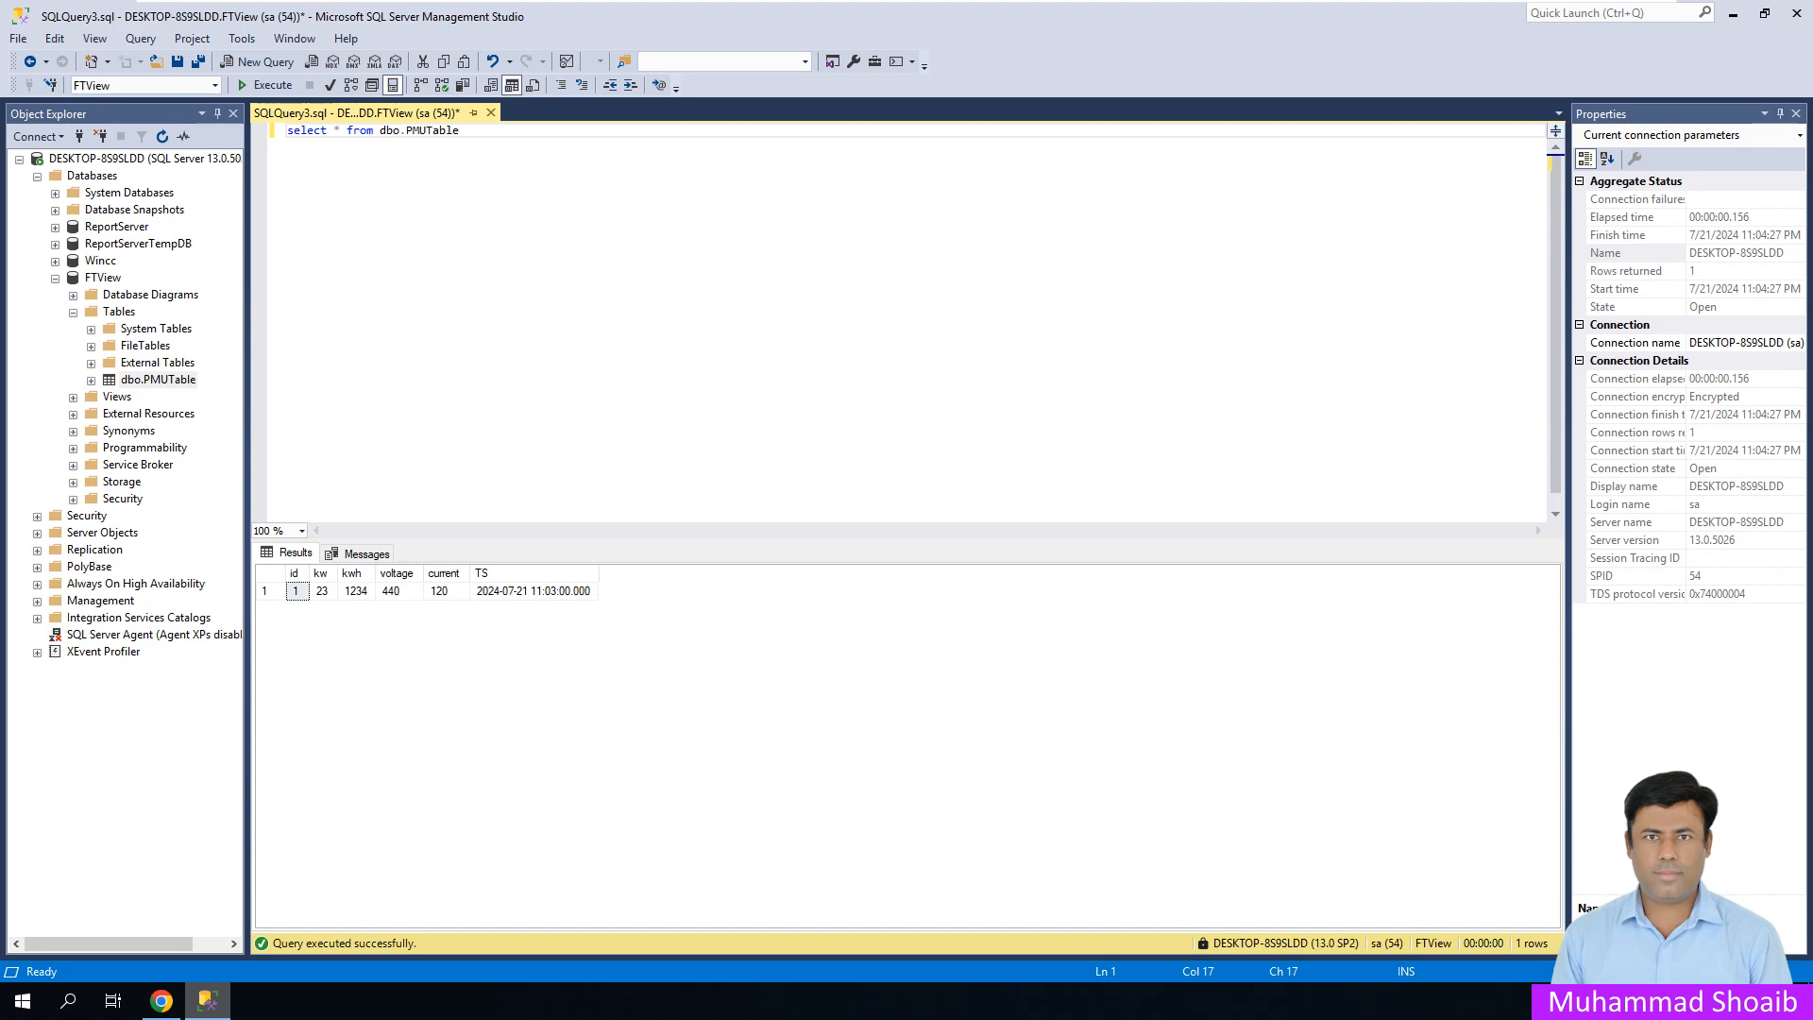
pyautogui.click(208, 1001)
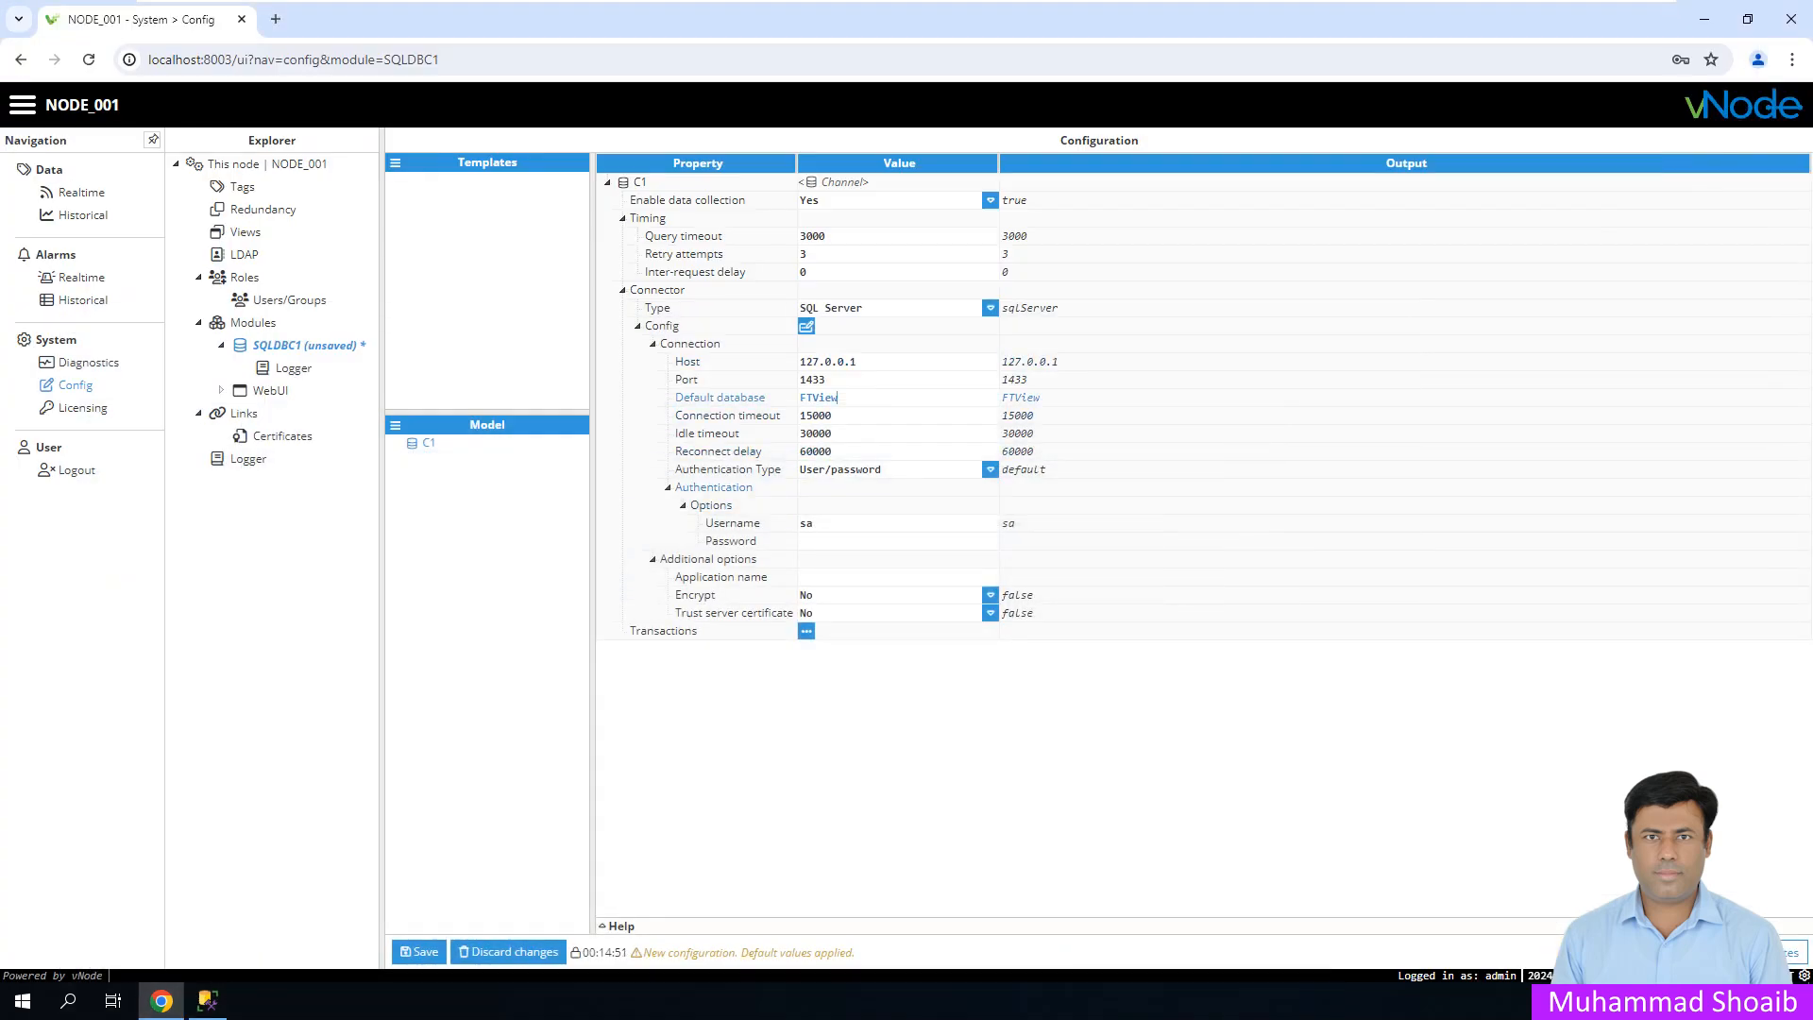
# - Keep User/password authentication, fill in the login password, and open the Transactions options
pyautogui.click(989, 469)
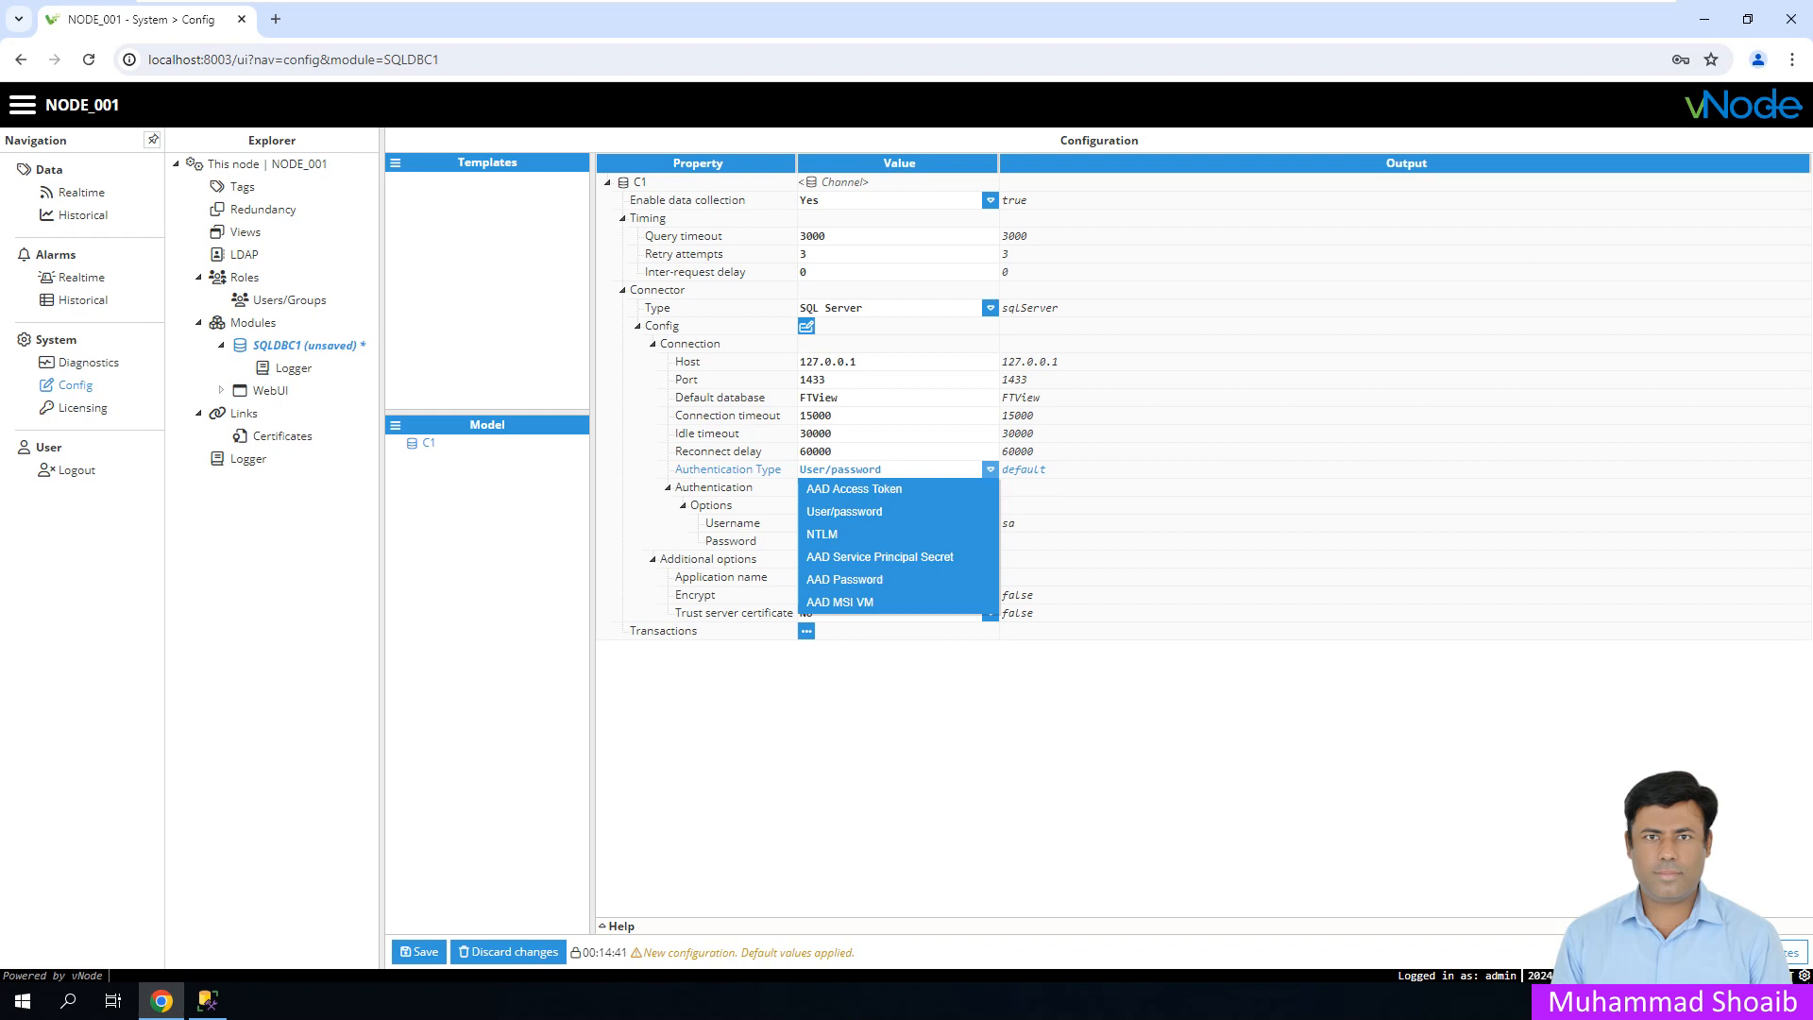
pyautogui.click(989, 470)
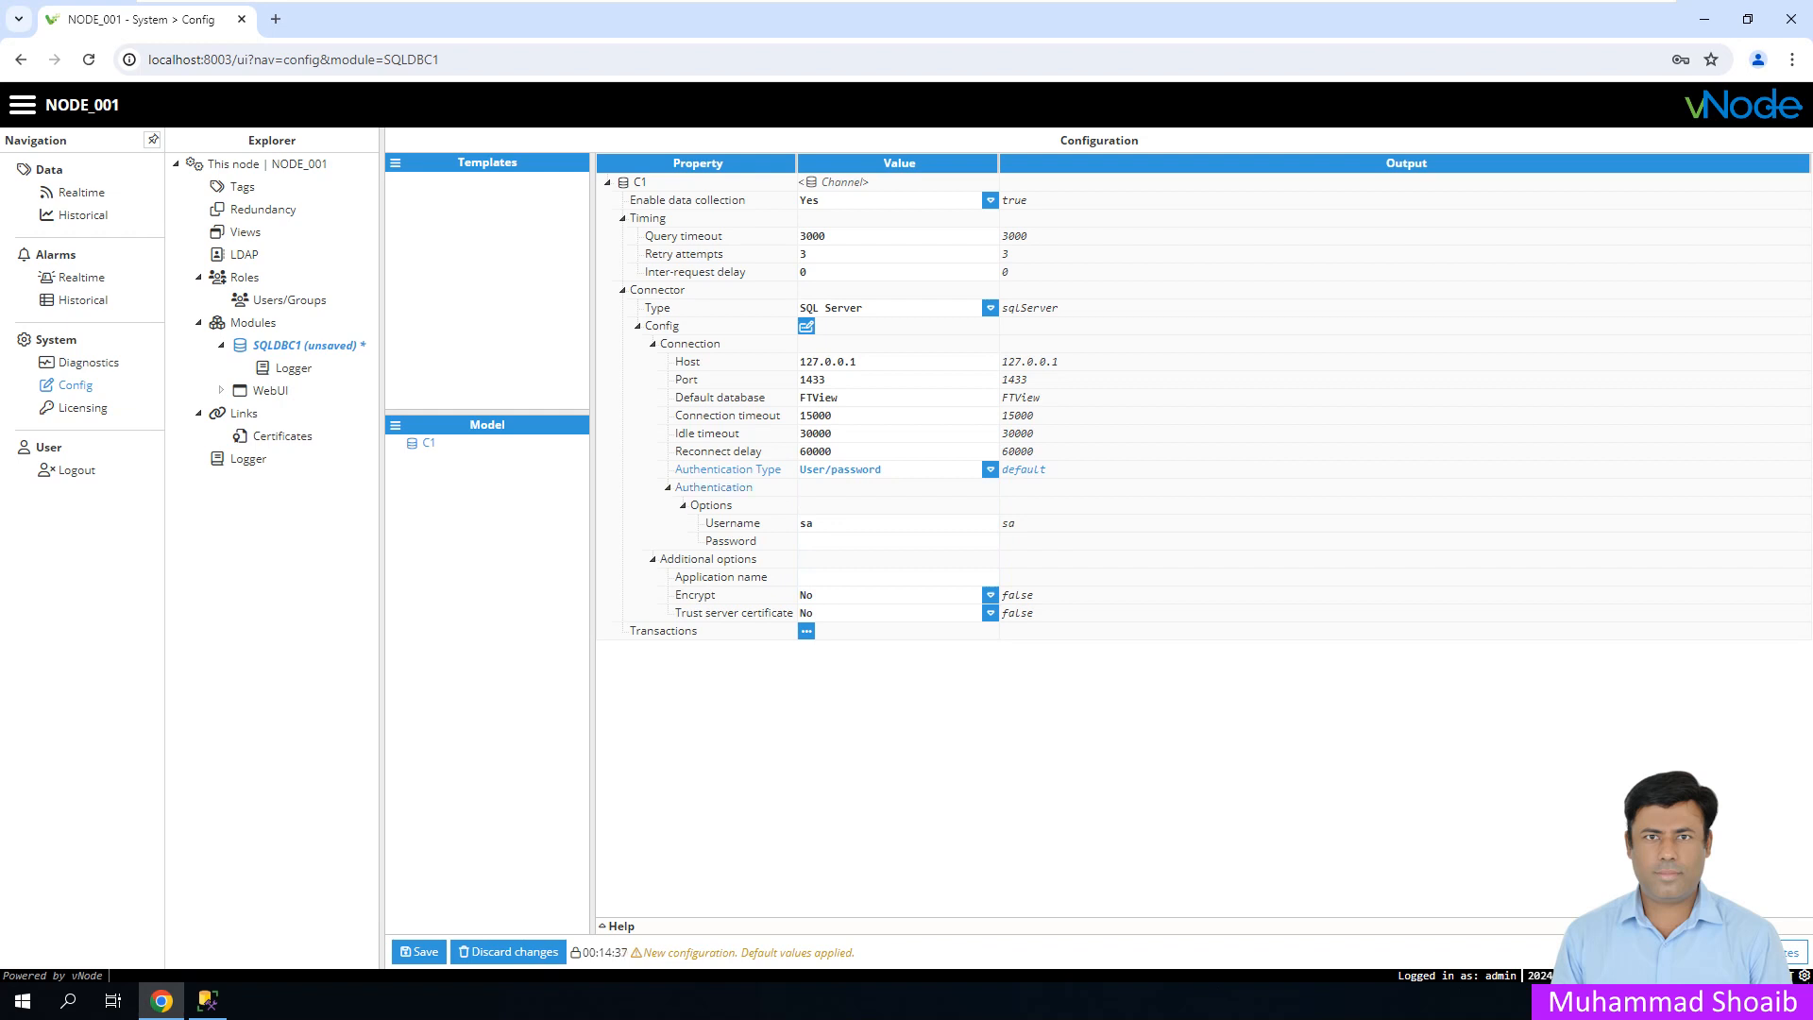
pyautogui.click(814, 523)
pyautogui.click(817, 541)
pyautogui.write('s')
pyautogui.write('a')
pyautogui.write('••••••')
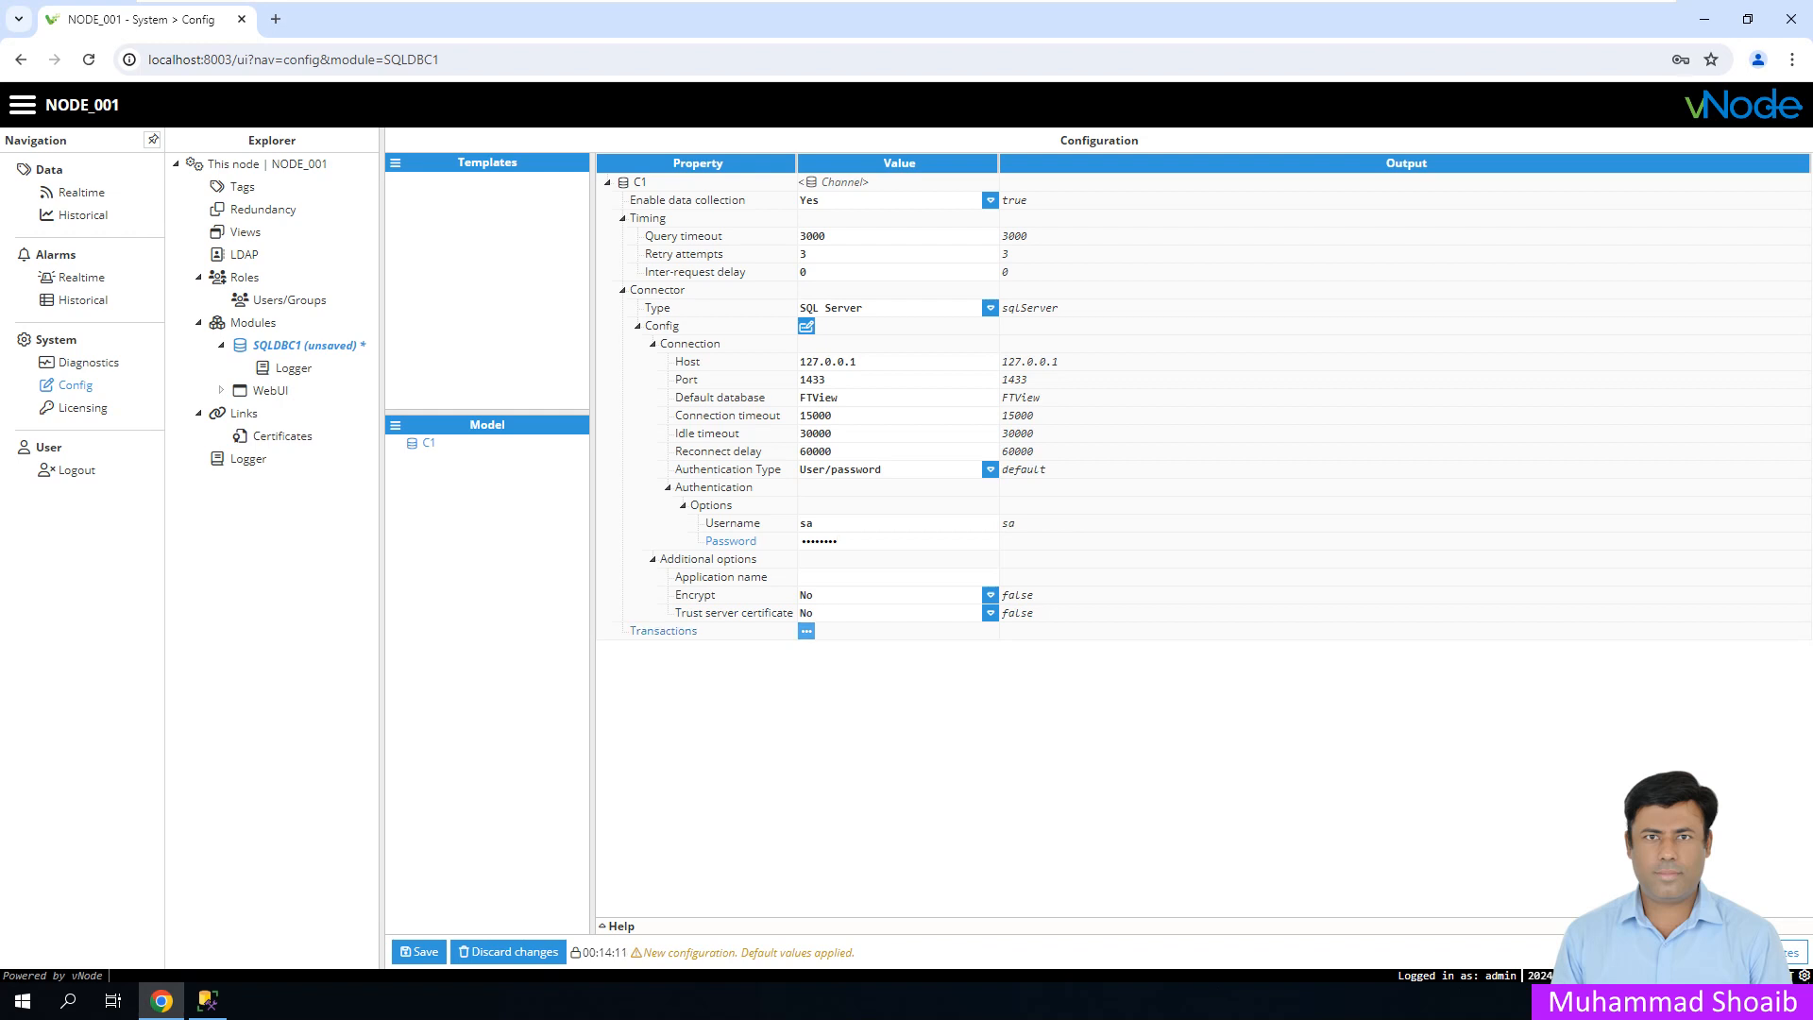
pyautogui.click(805, 631)
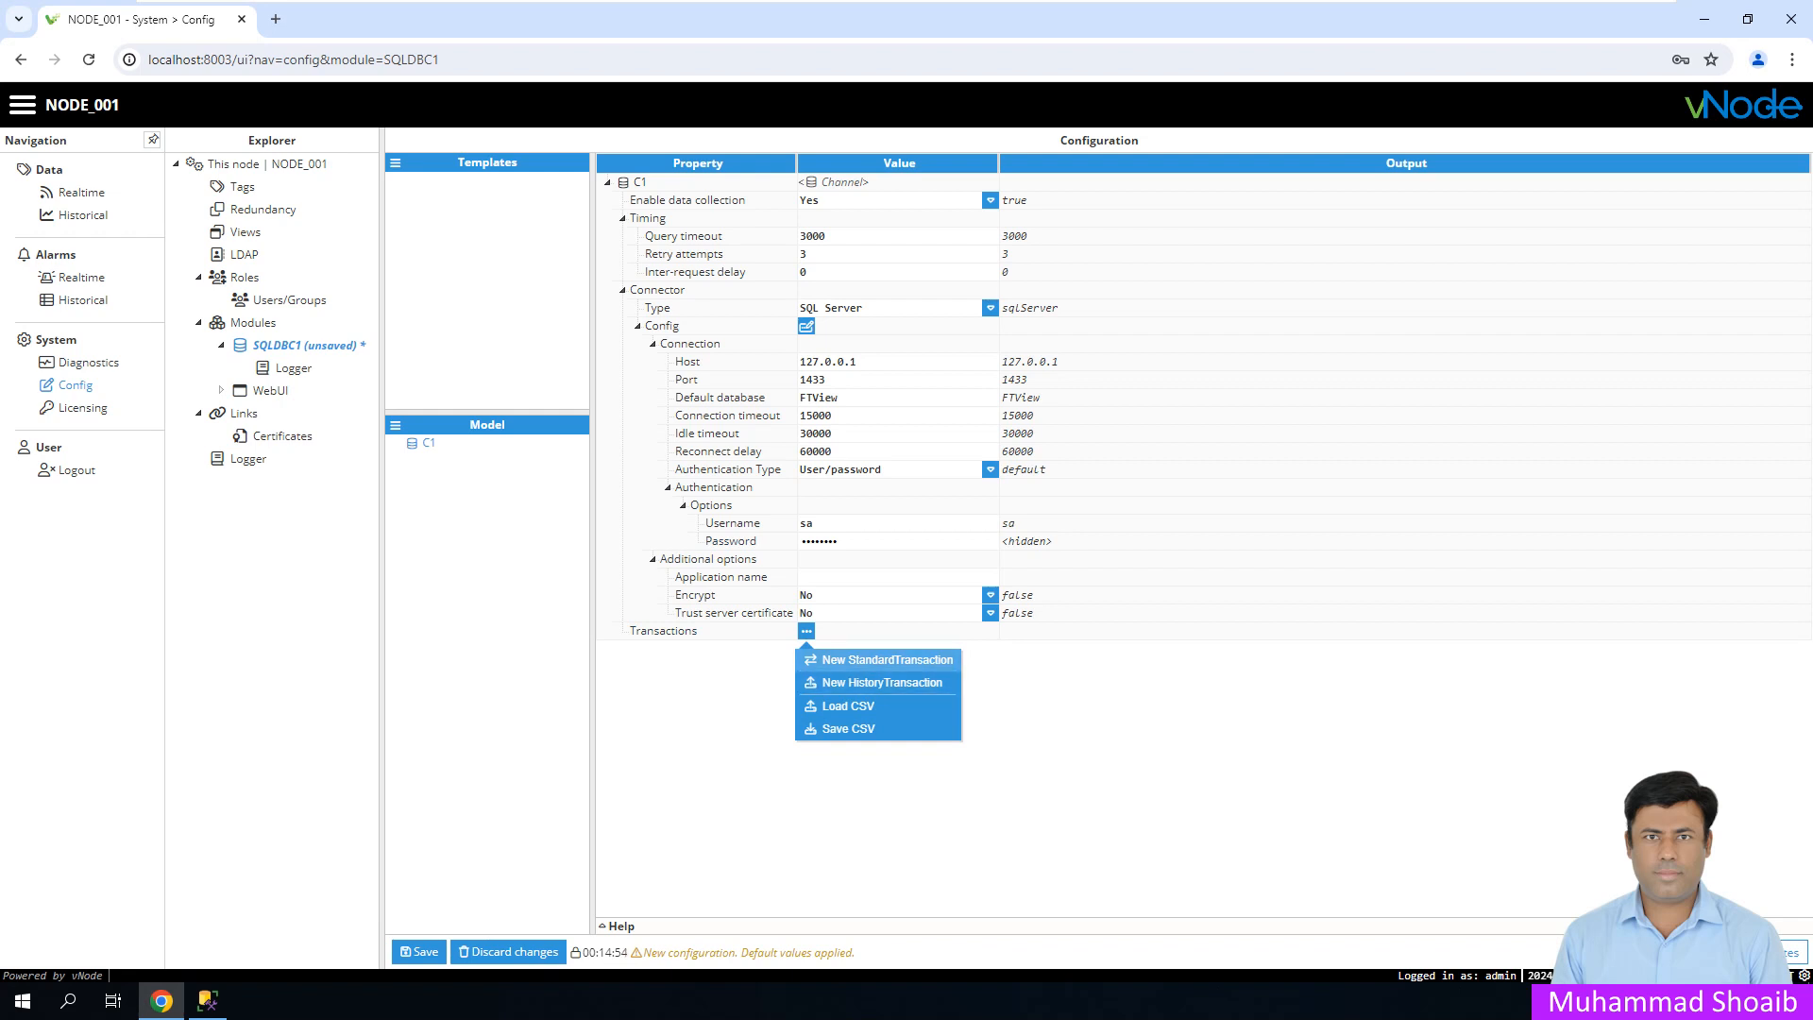
# - Create standard transaction T1 and give it a New Periodic fixed-time trigger with scan rate 10000
pyautogui.click(887, 659)
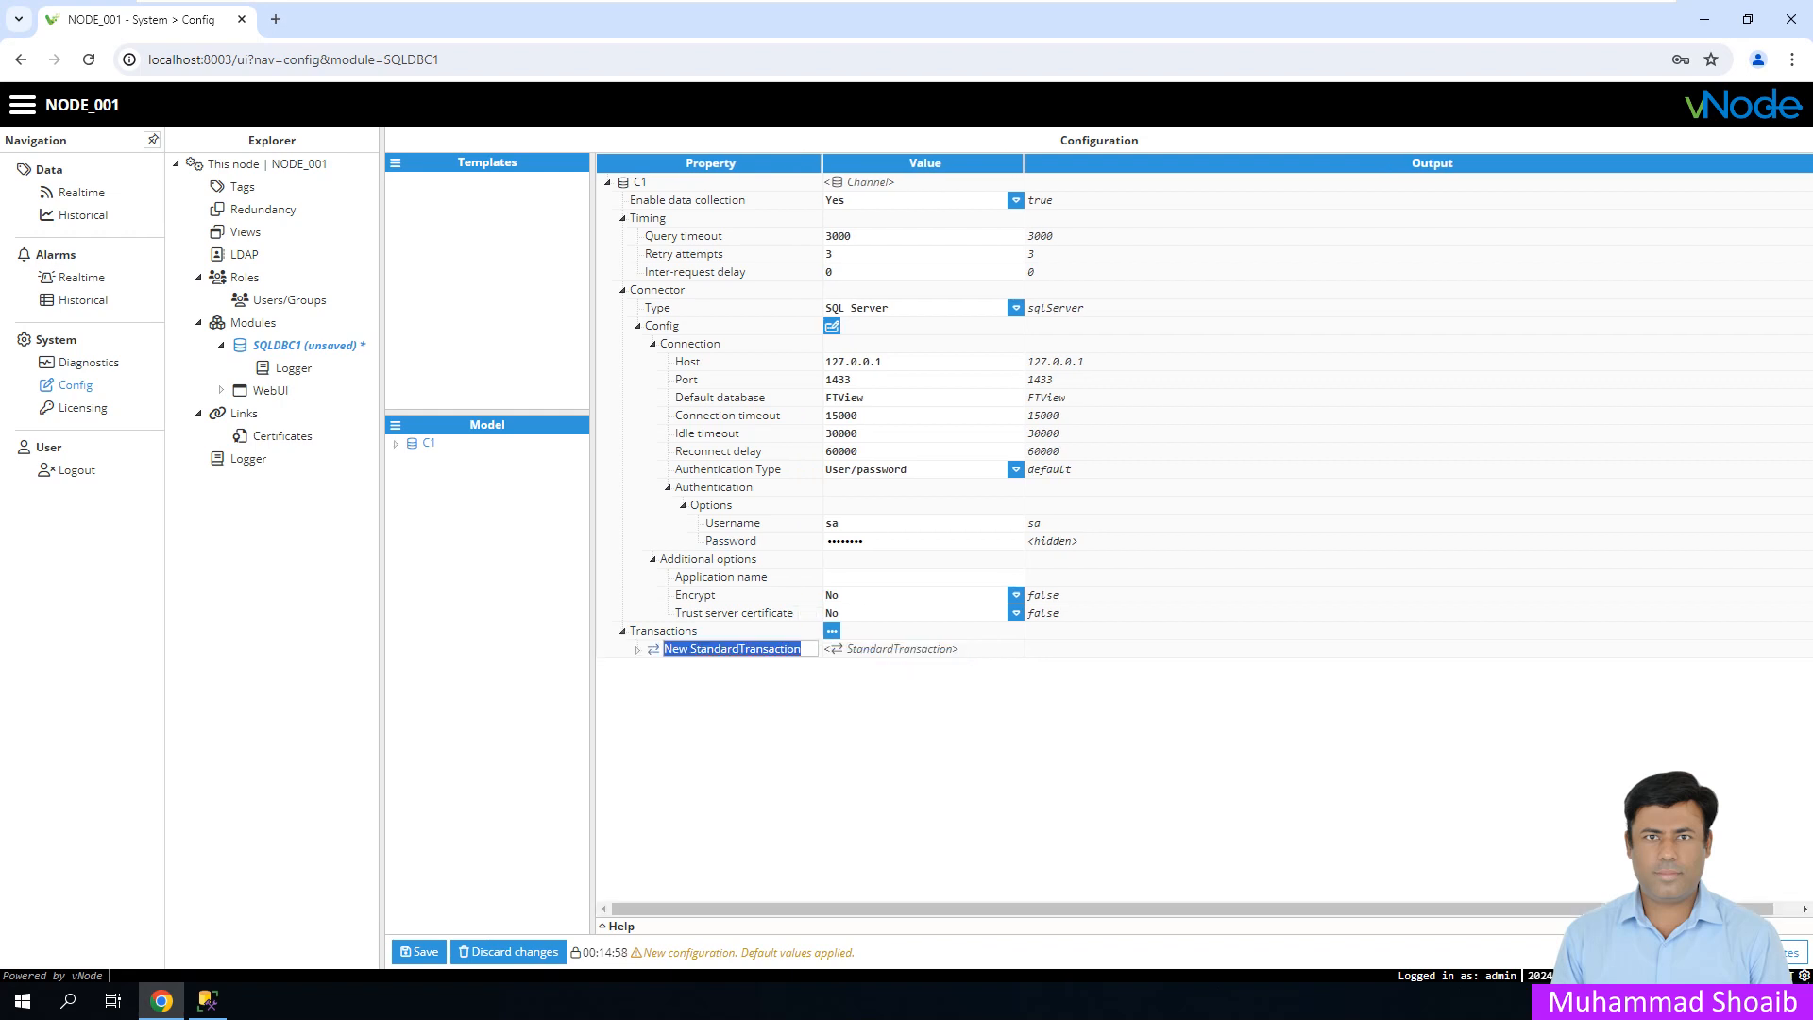
pyautogui.write('T1')
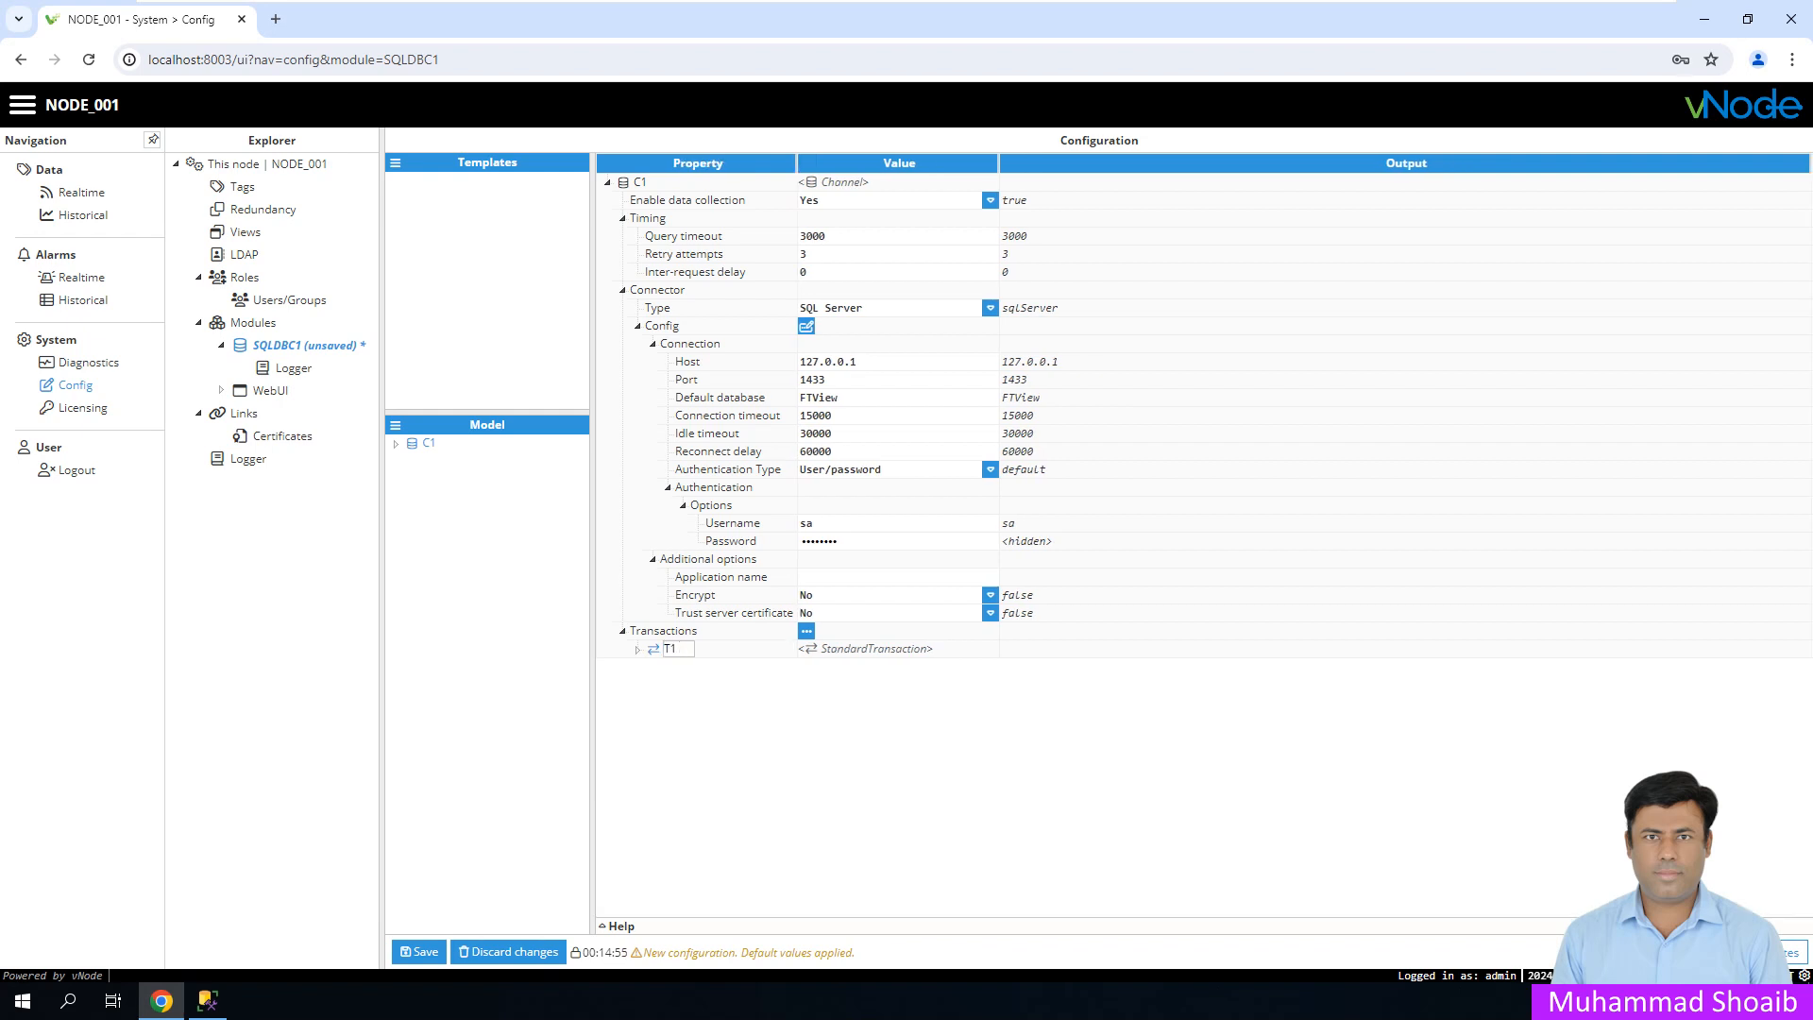
pyautogui.press('Return')
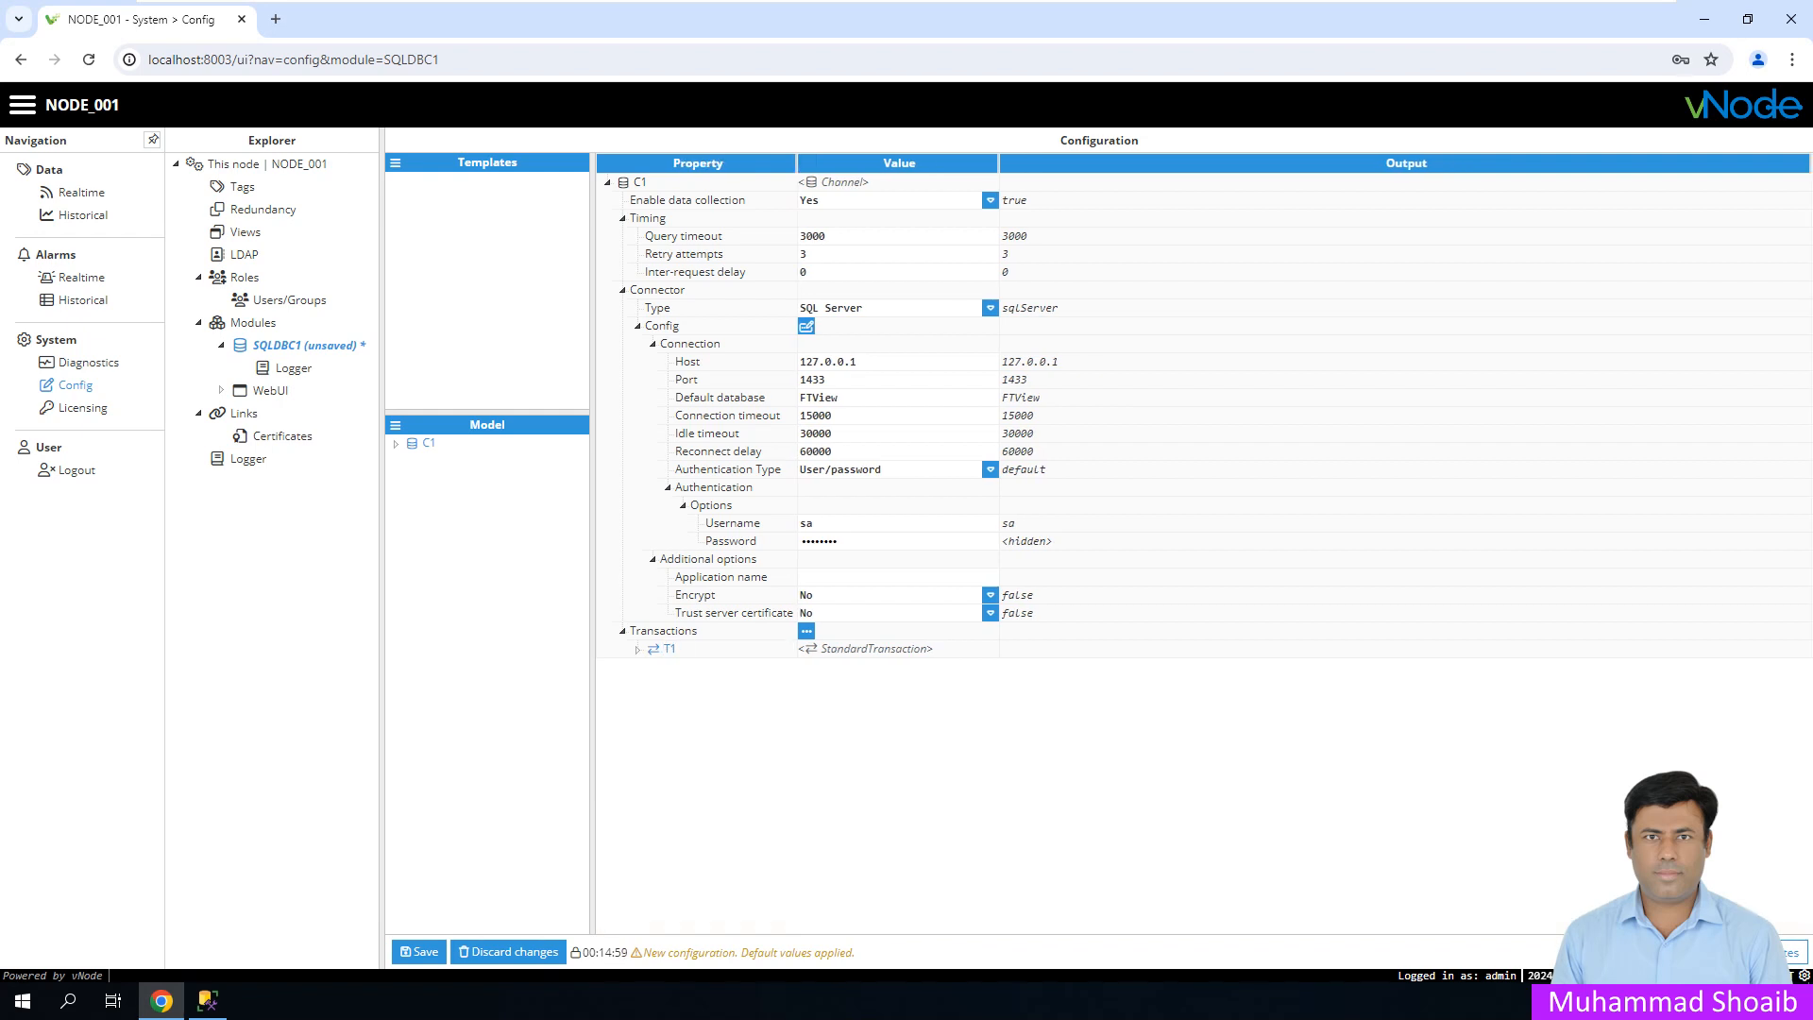
pyautogui.click(638, 650)
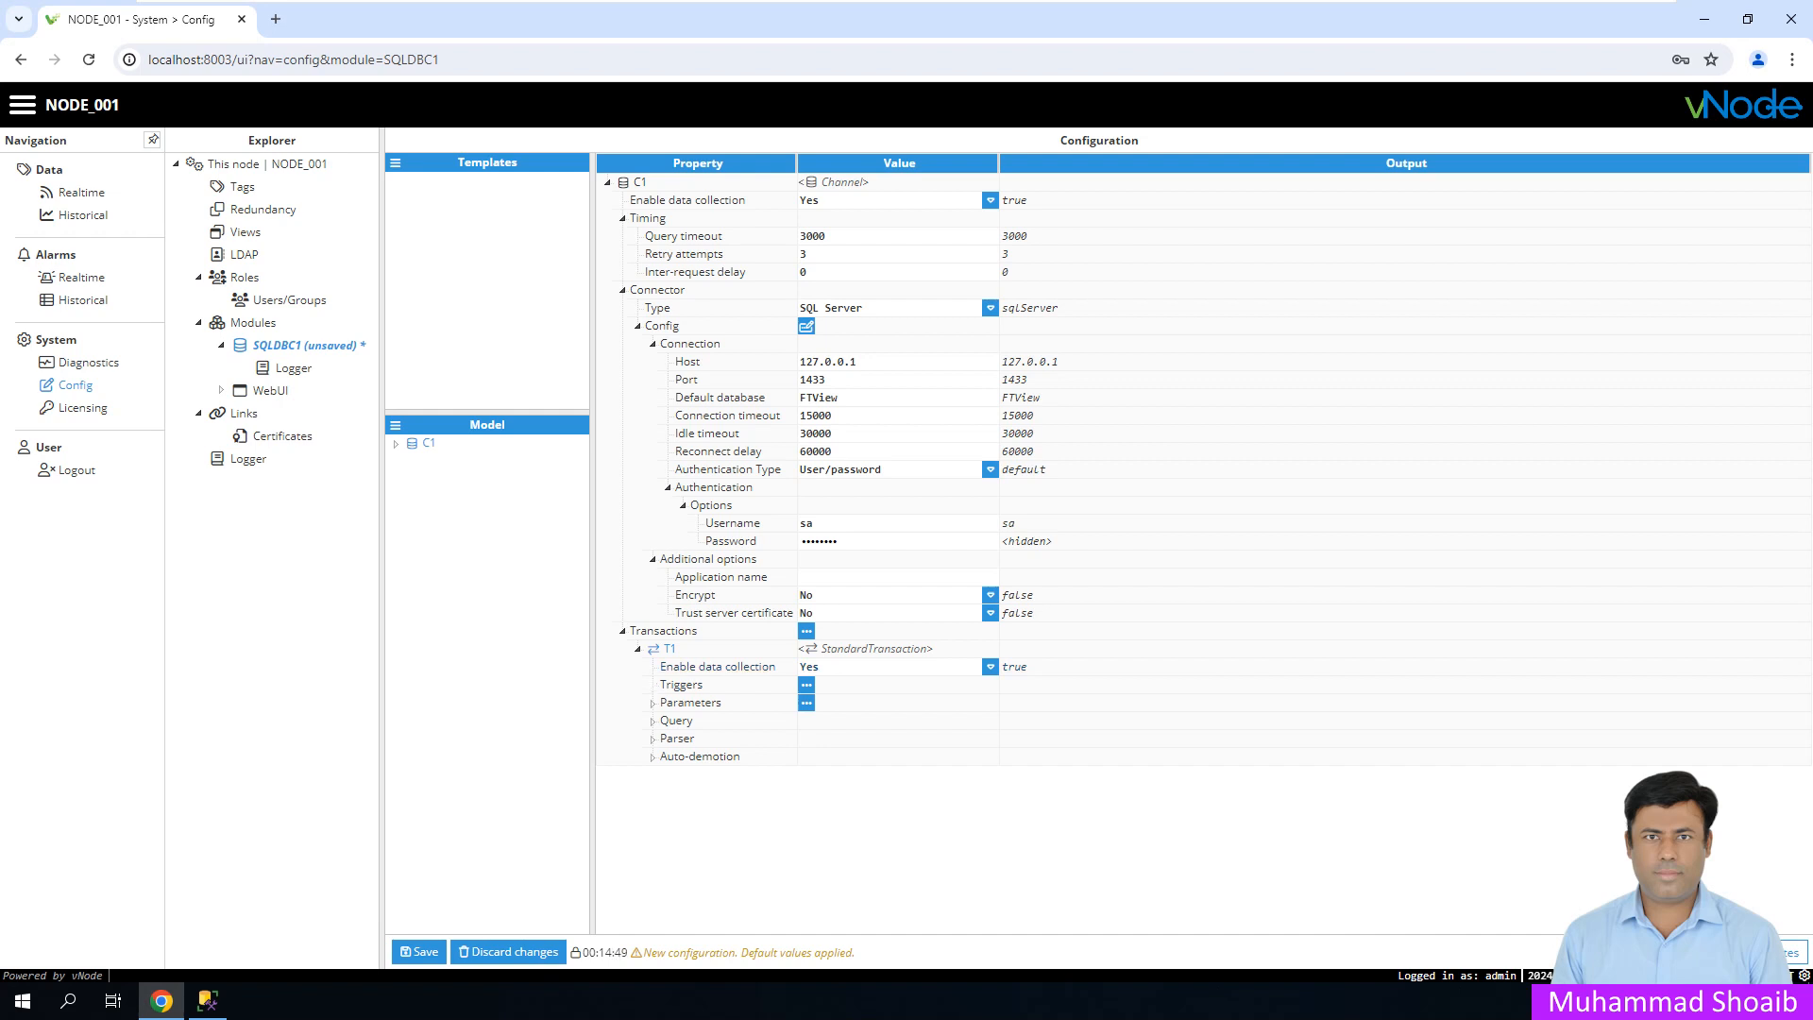
pyautogui.click(807, 685)
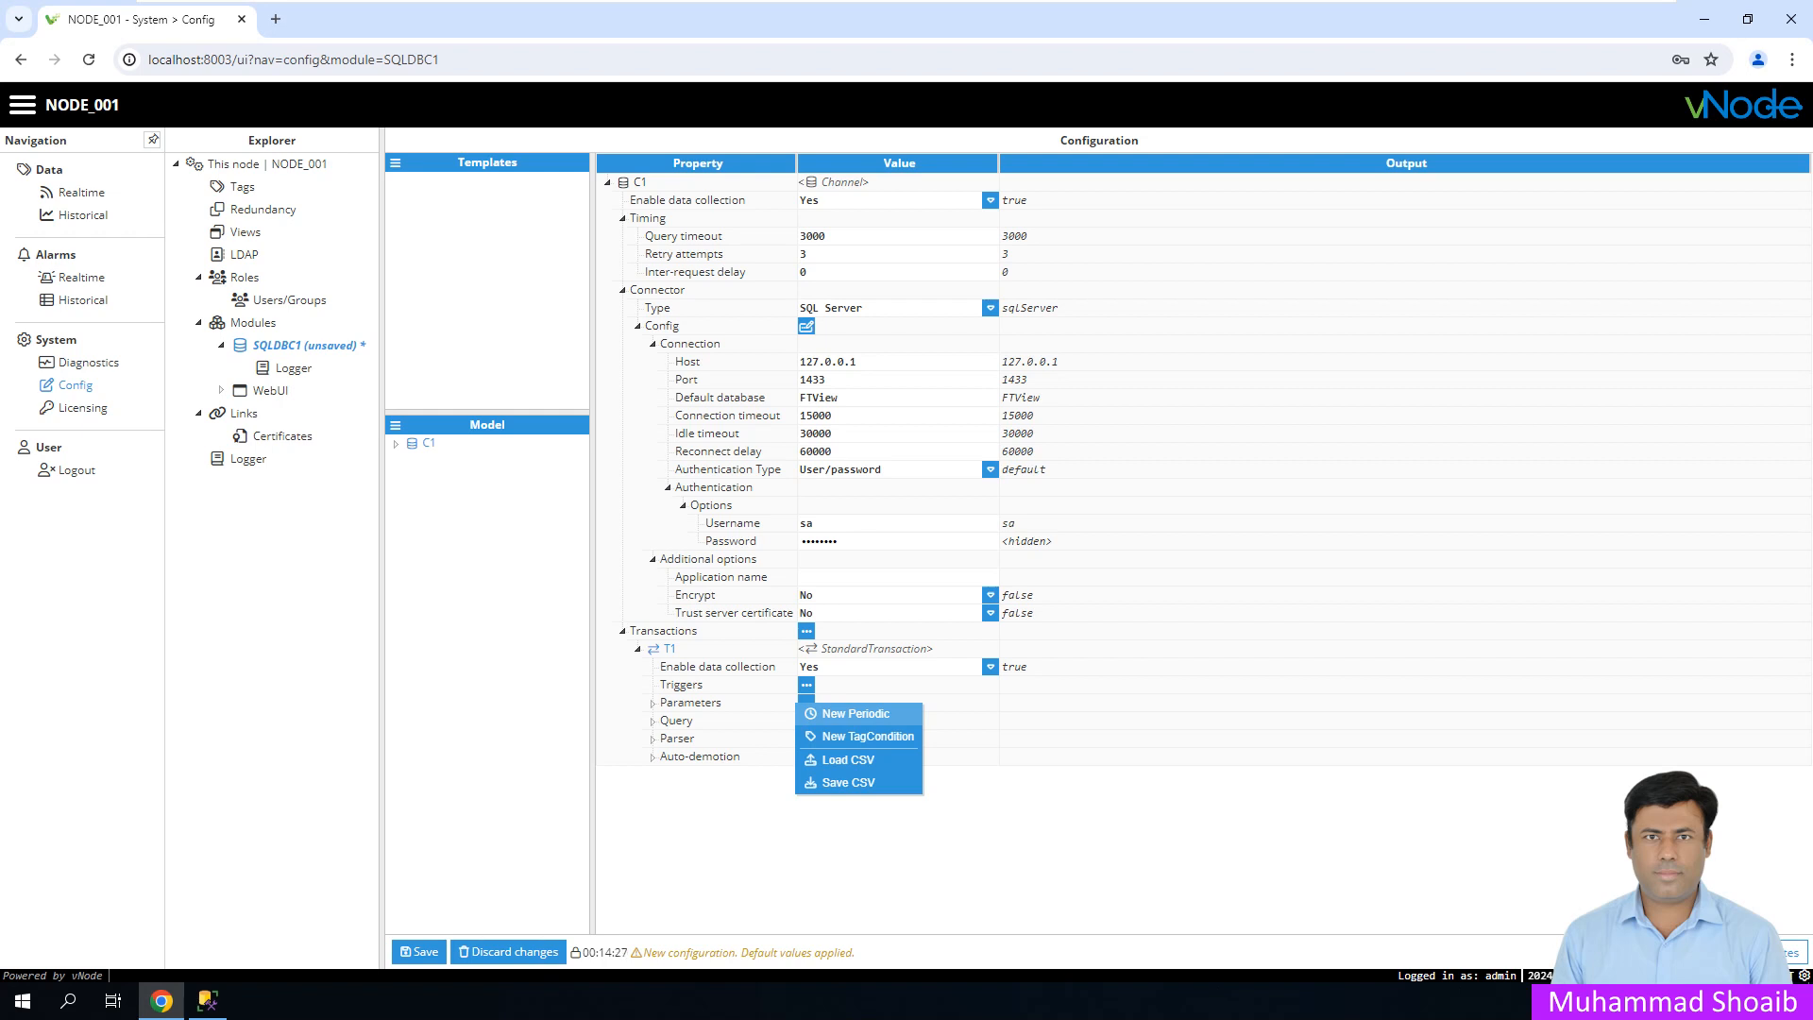
pyautogui.click(855, 714)
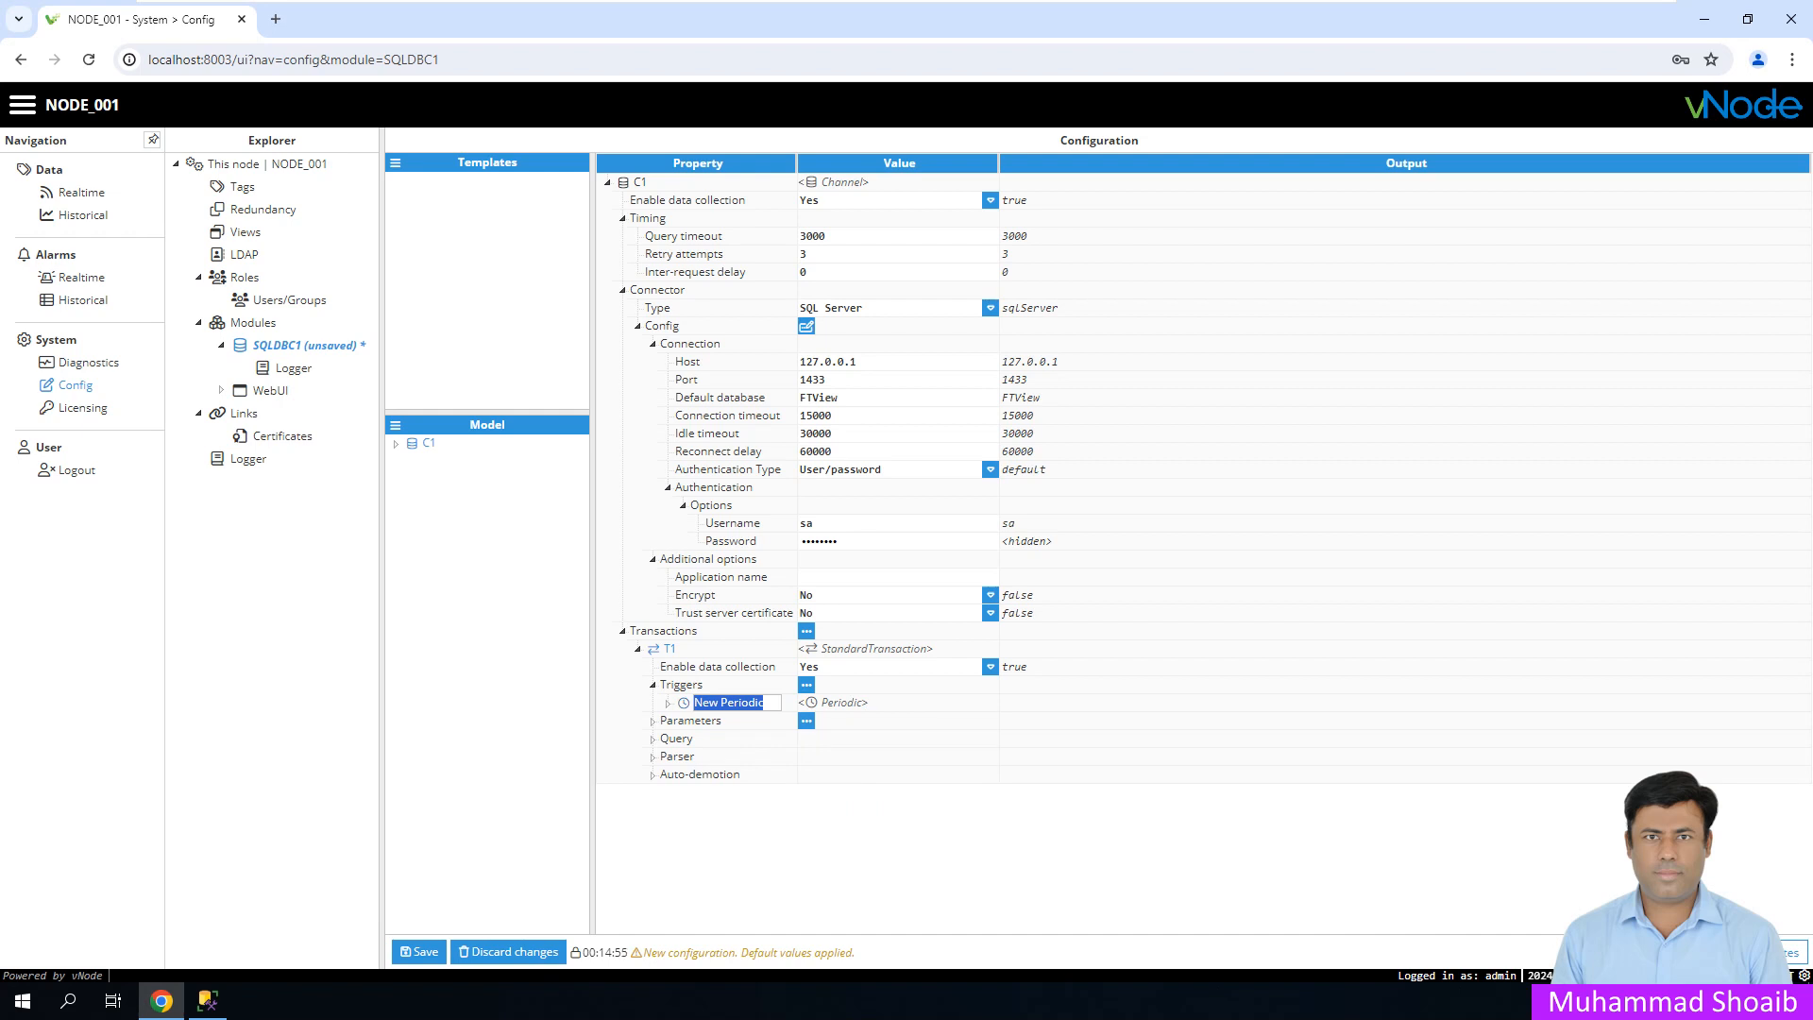
pyautogui.press('Return')
pyautogui.click(668, 703)
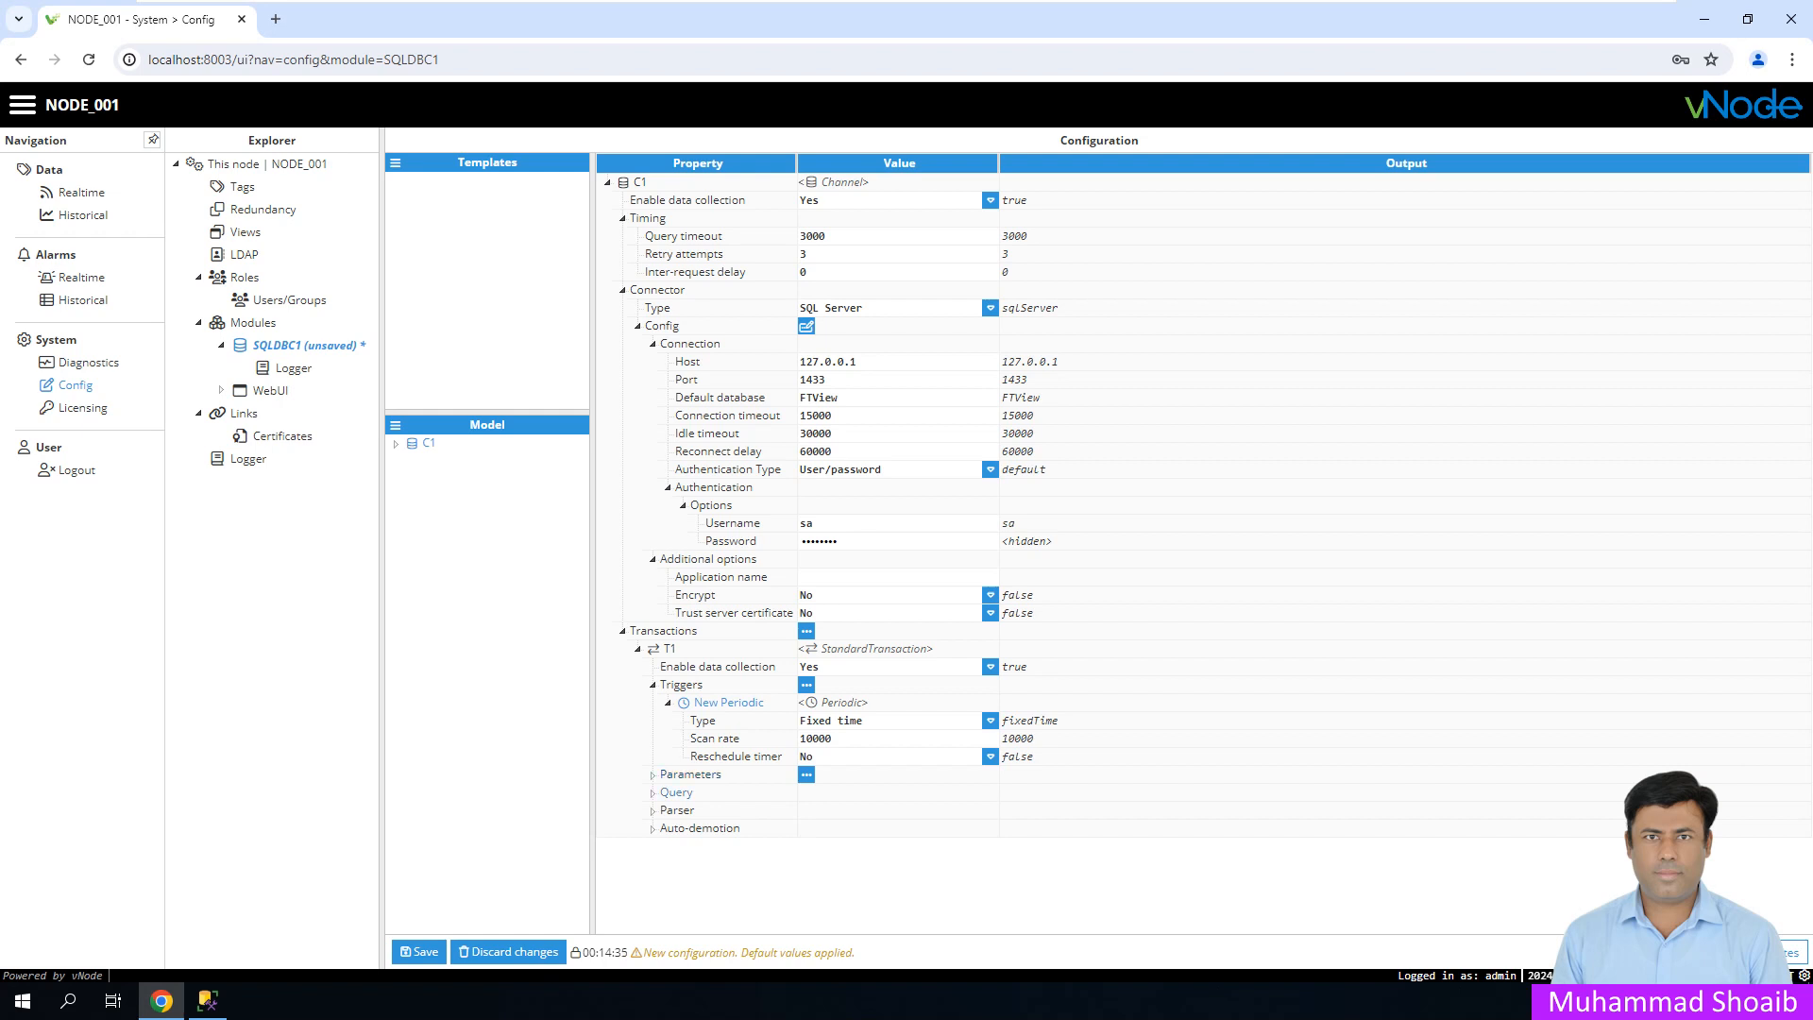
# - Expand T1's Query settings, confirm the Custom query type, and show its JavaScript Script row
pyautogui.click(676, 792)
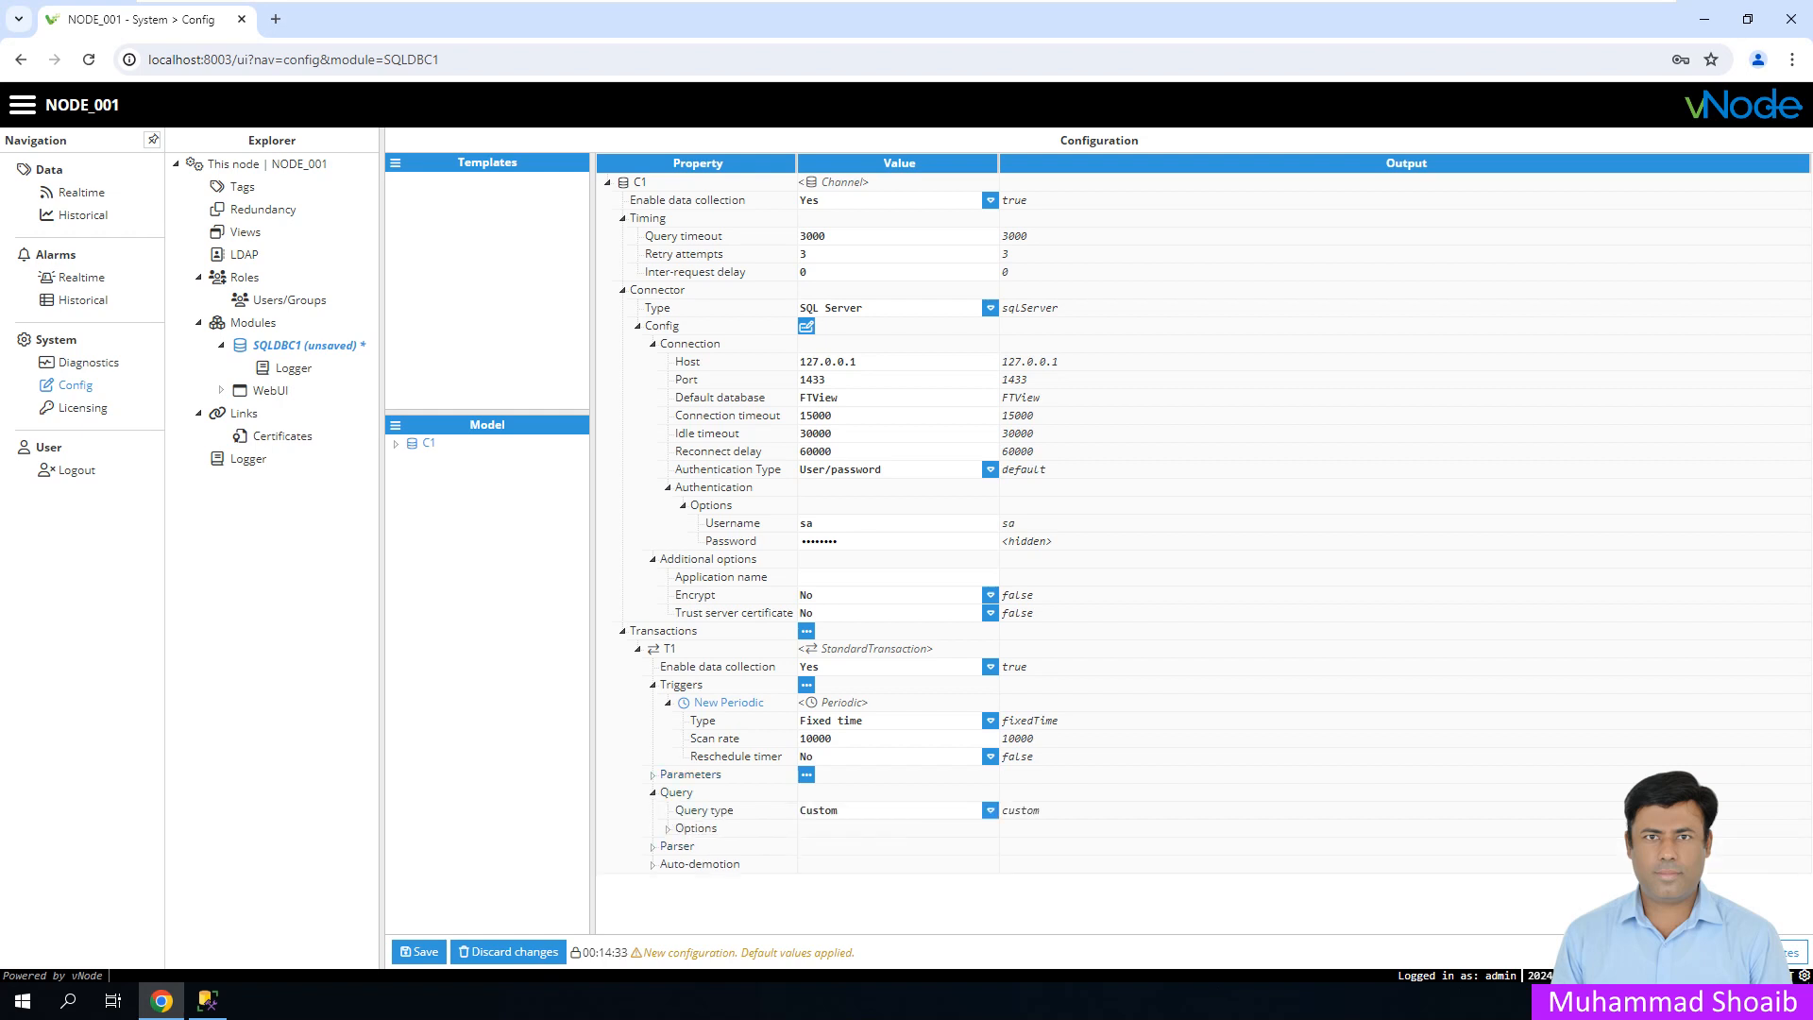
pyautogui.click(990, 810)
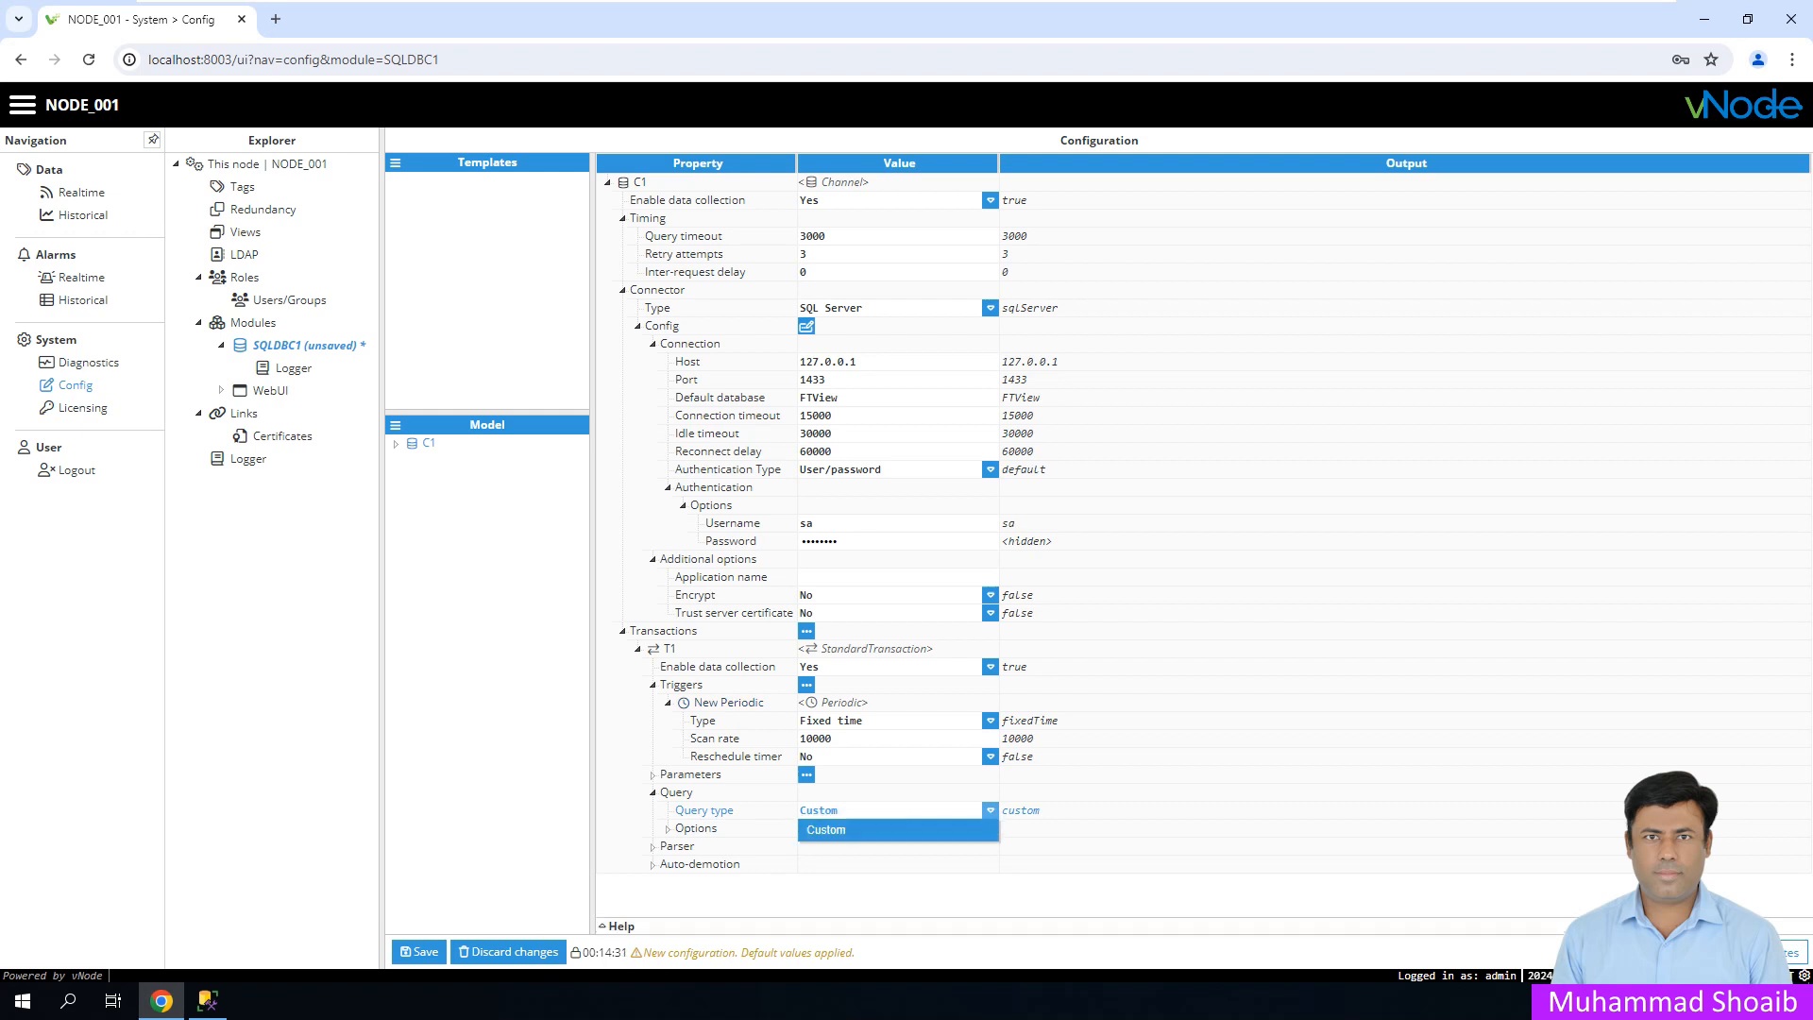
pyautogui.click(668, 828)
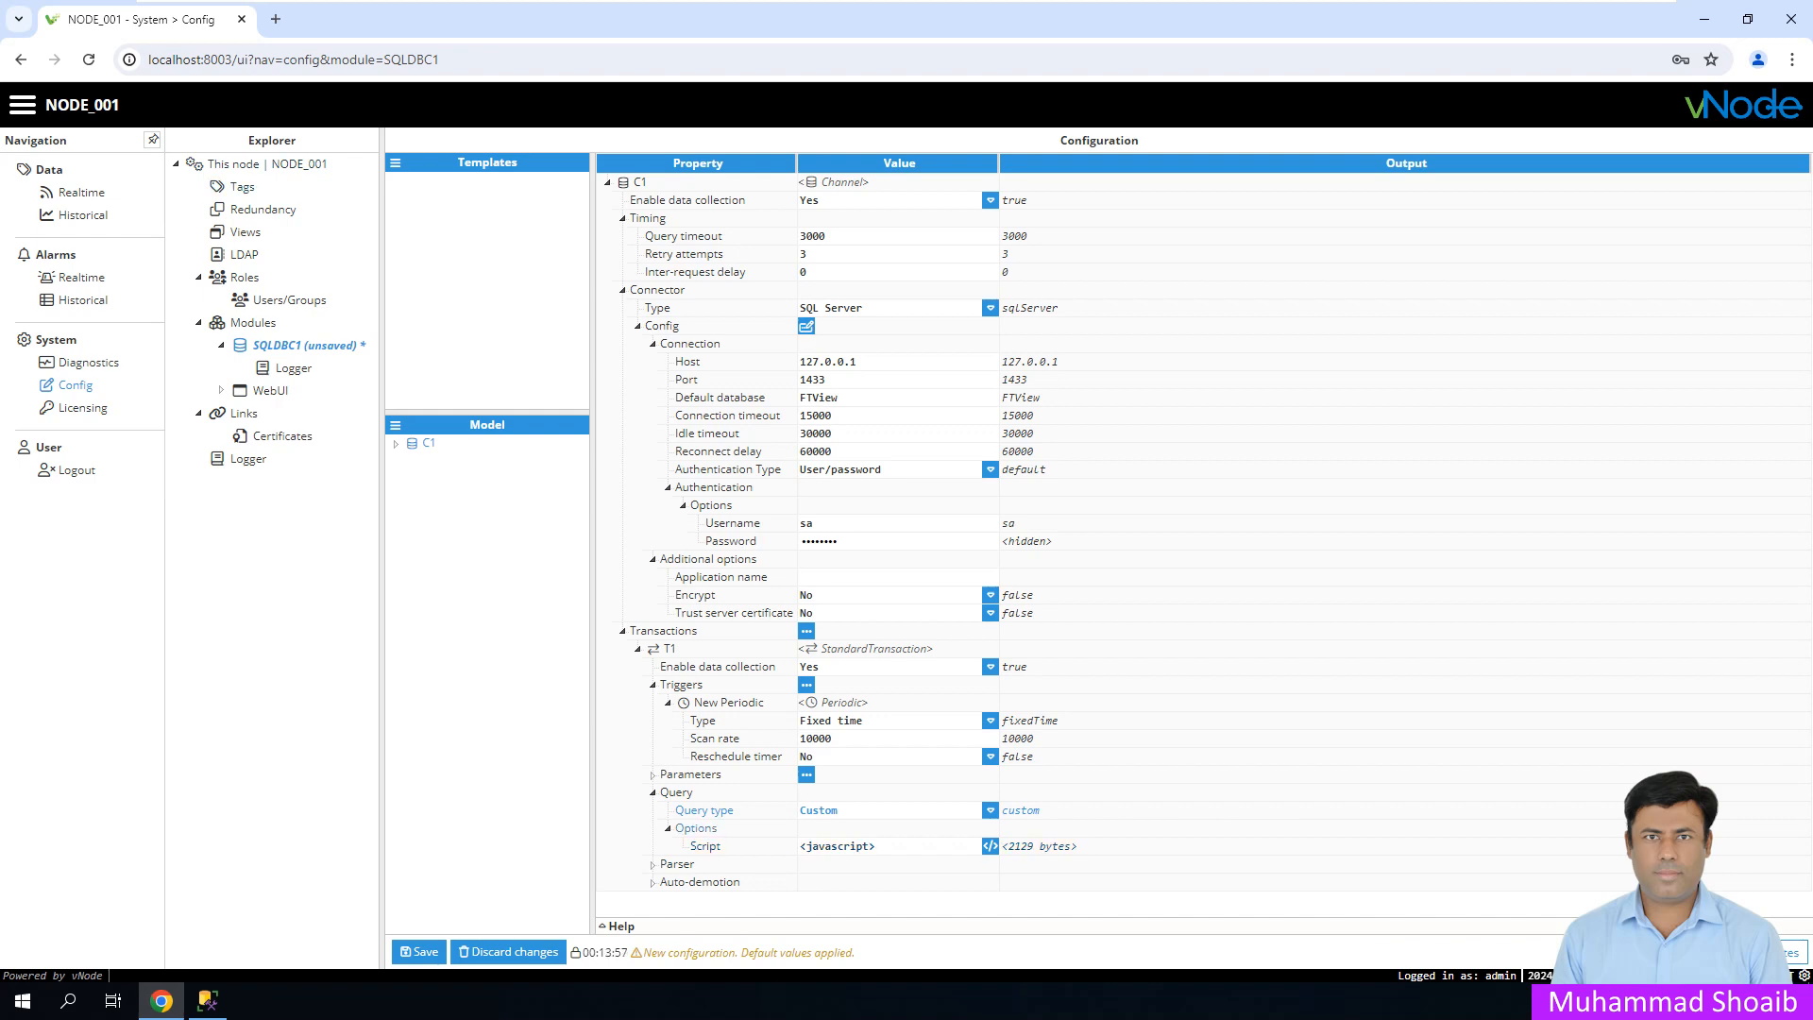
# - Open the query script and wrap the whole sample code in /* */ comments
pyautogui.click(990, 846)
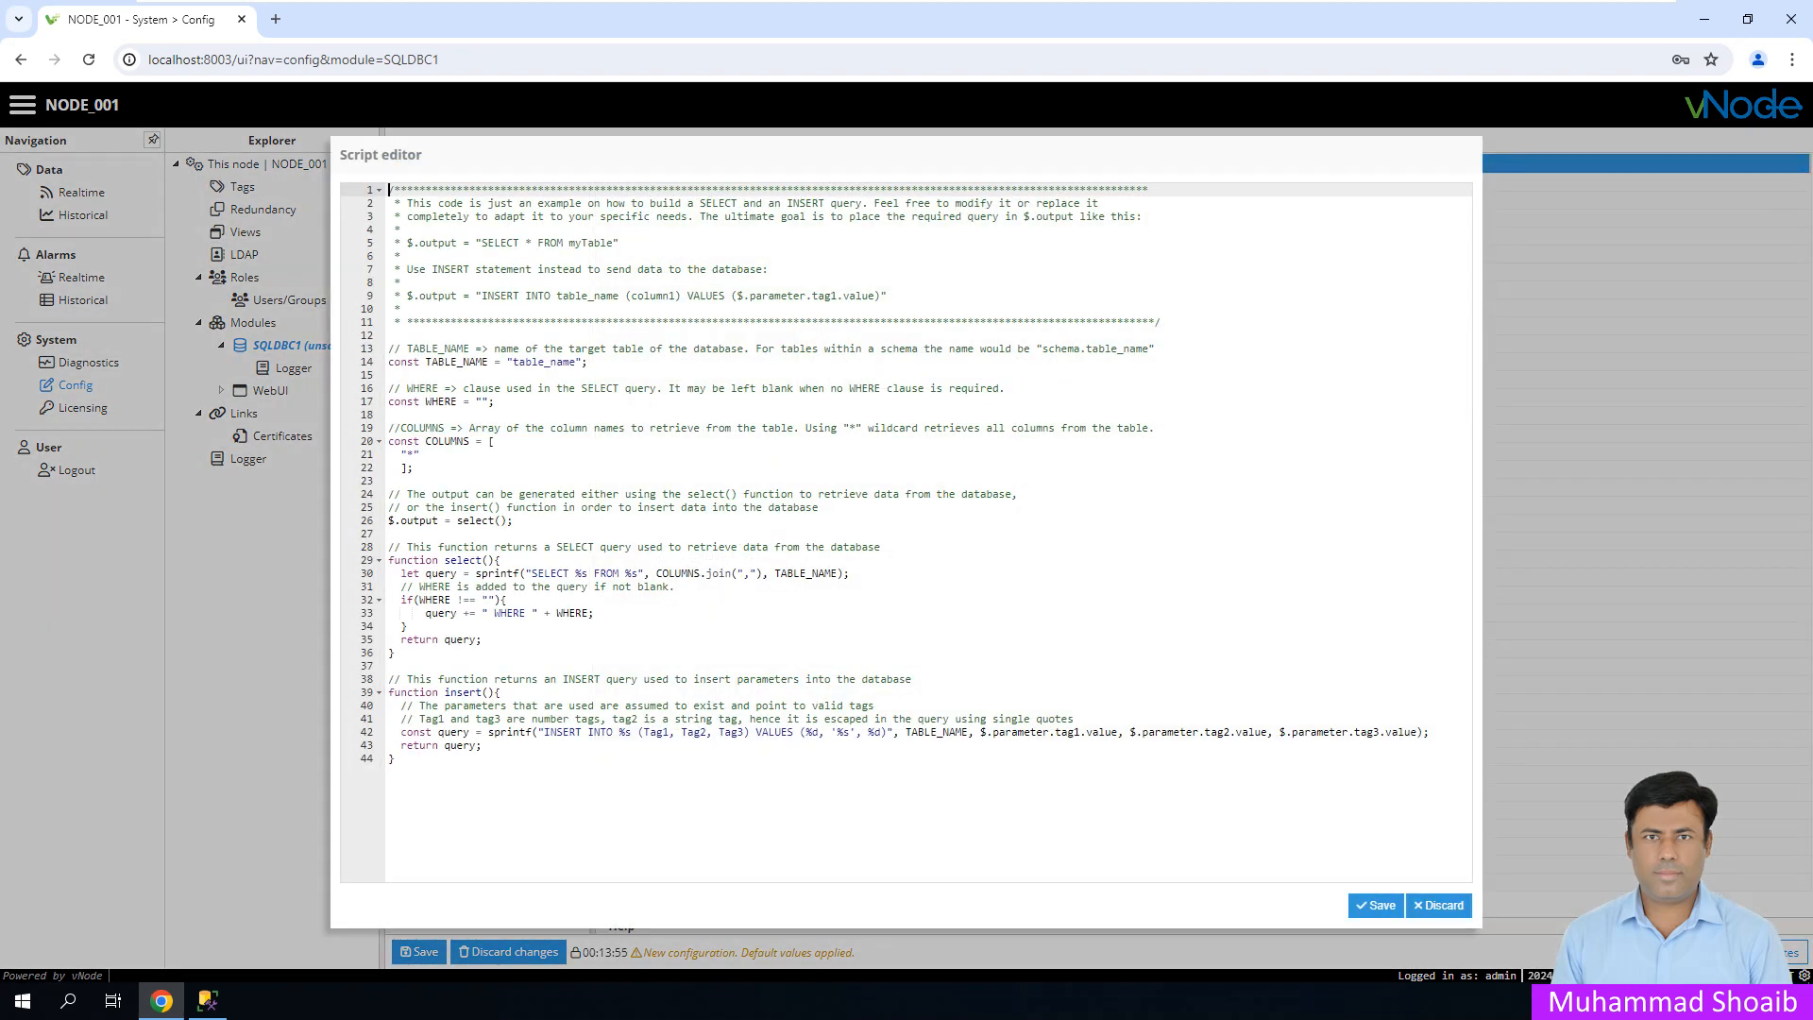
pyautogui.moveTo(394, 758); pyautogui.dragTo(389, 189)
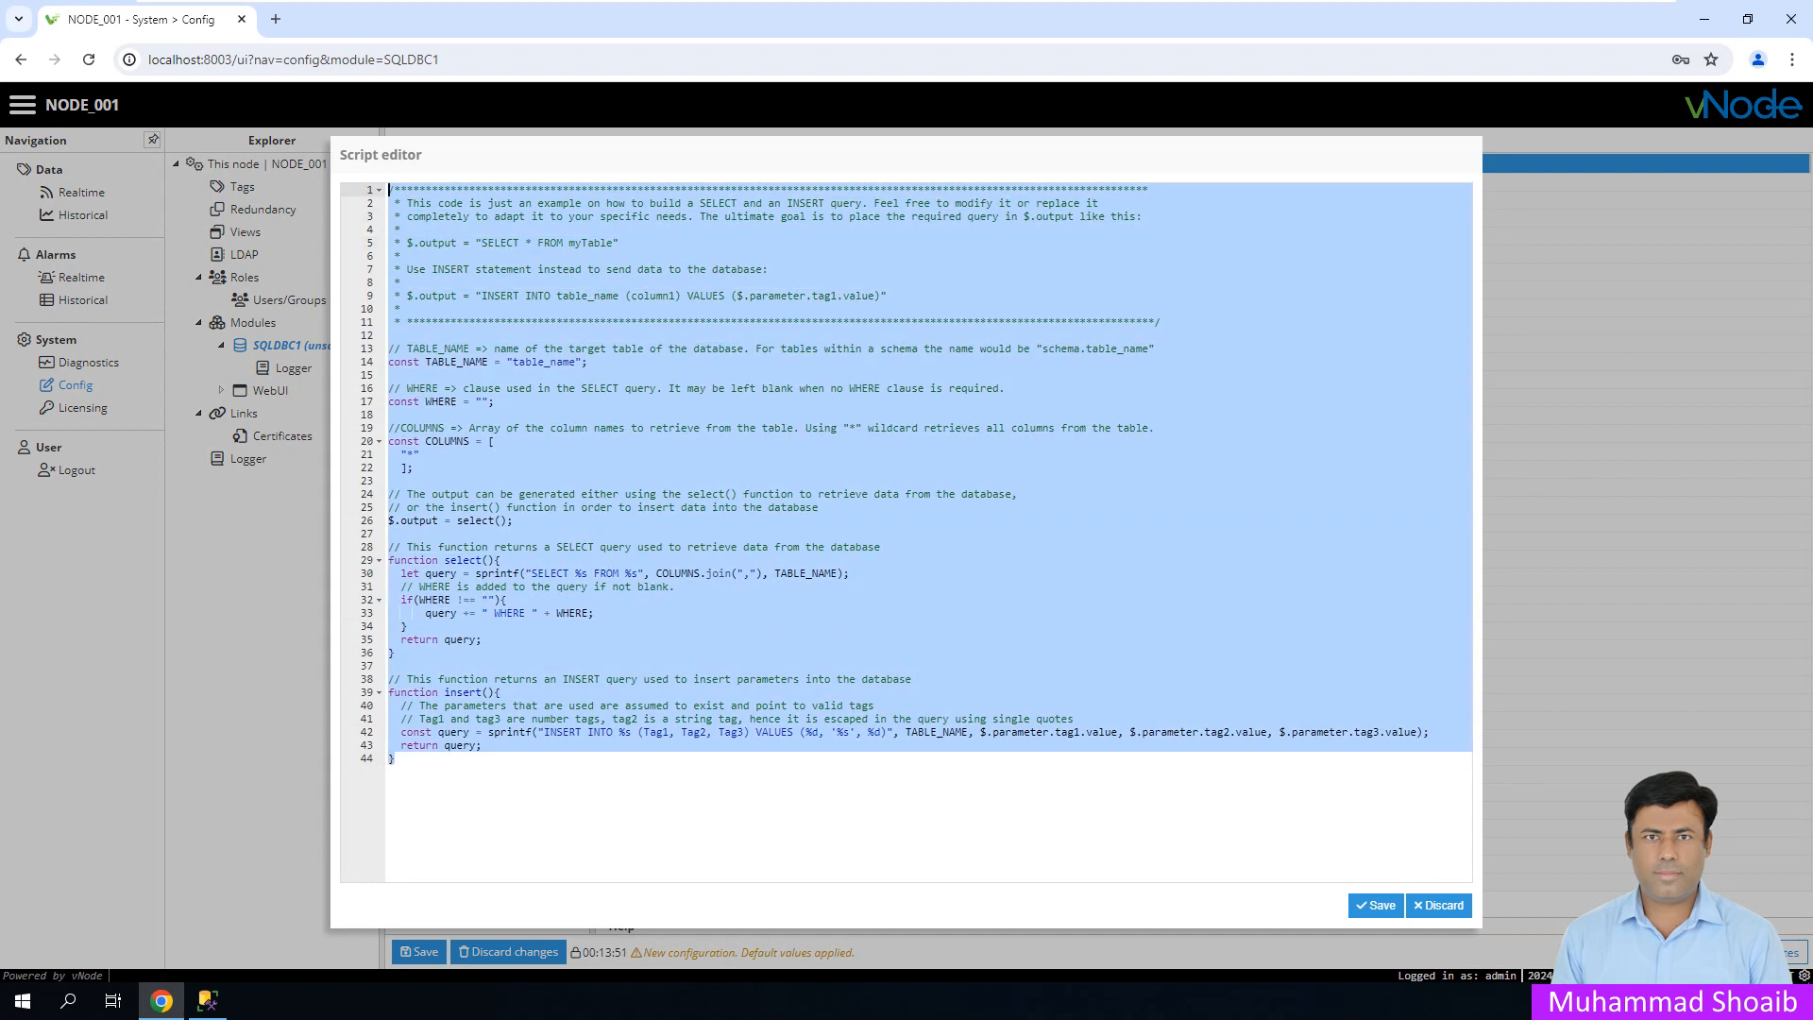
pyautogui.click(553, 269)
pyautogui.moveTo(618, 243); pyautogui.dragTo(407, 243)
pyautogui.hotkey('ctrl', 'c')
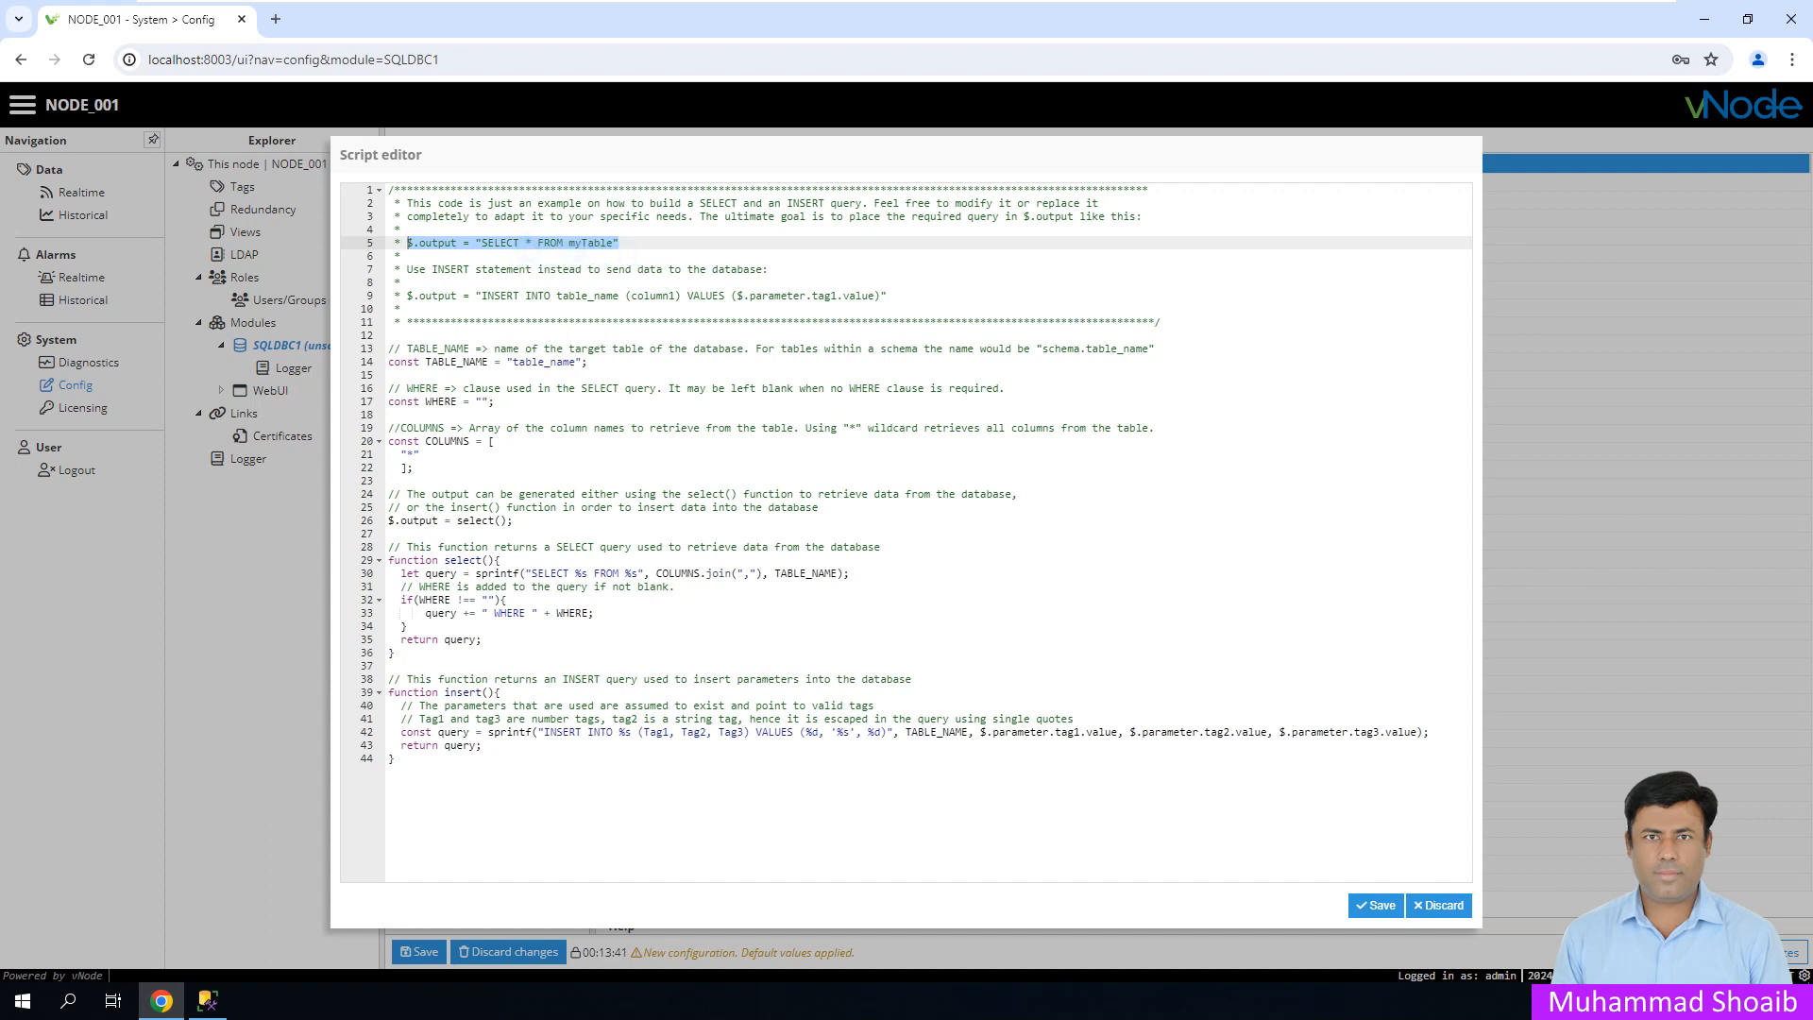
pyautogui.click(389, 335)
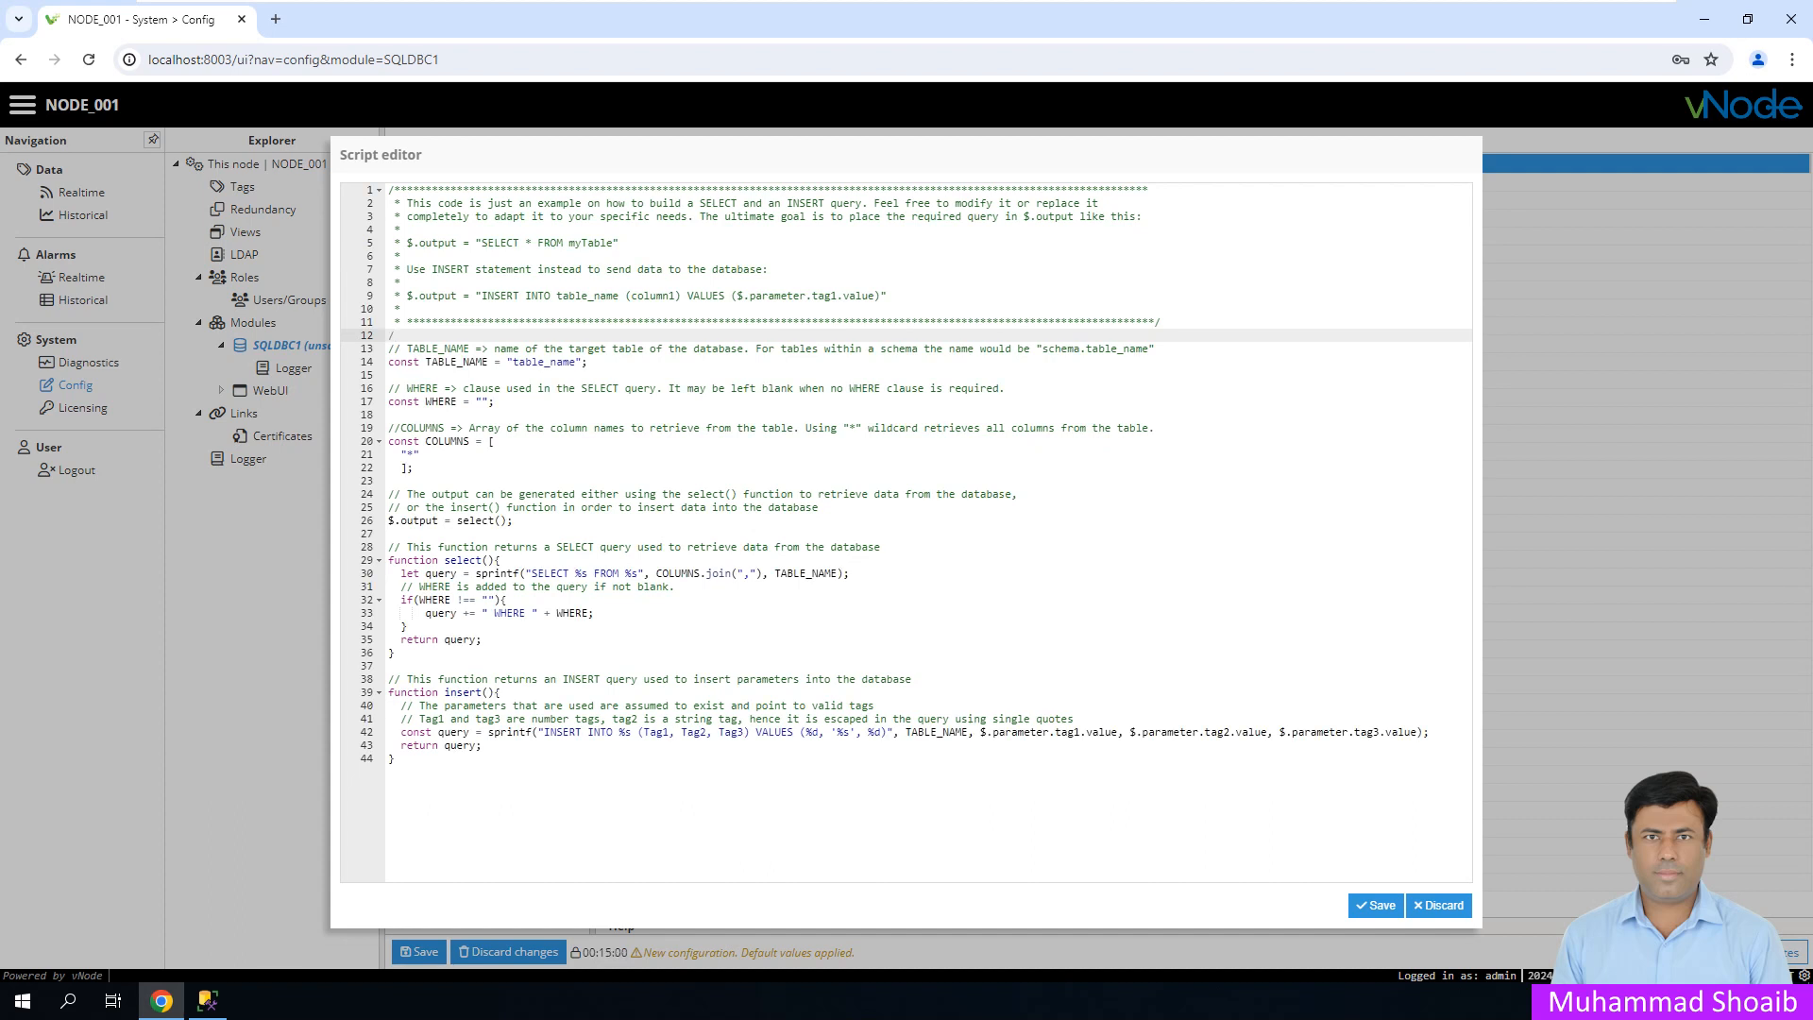
pyautogui.write('/*')
pyautogui.click(397, 759)
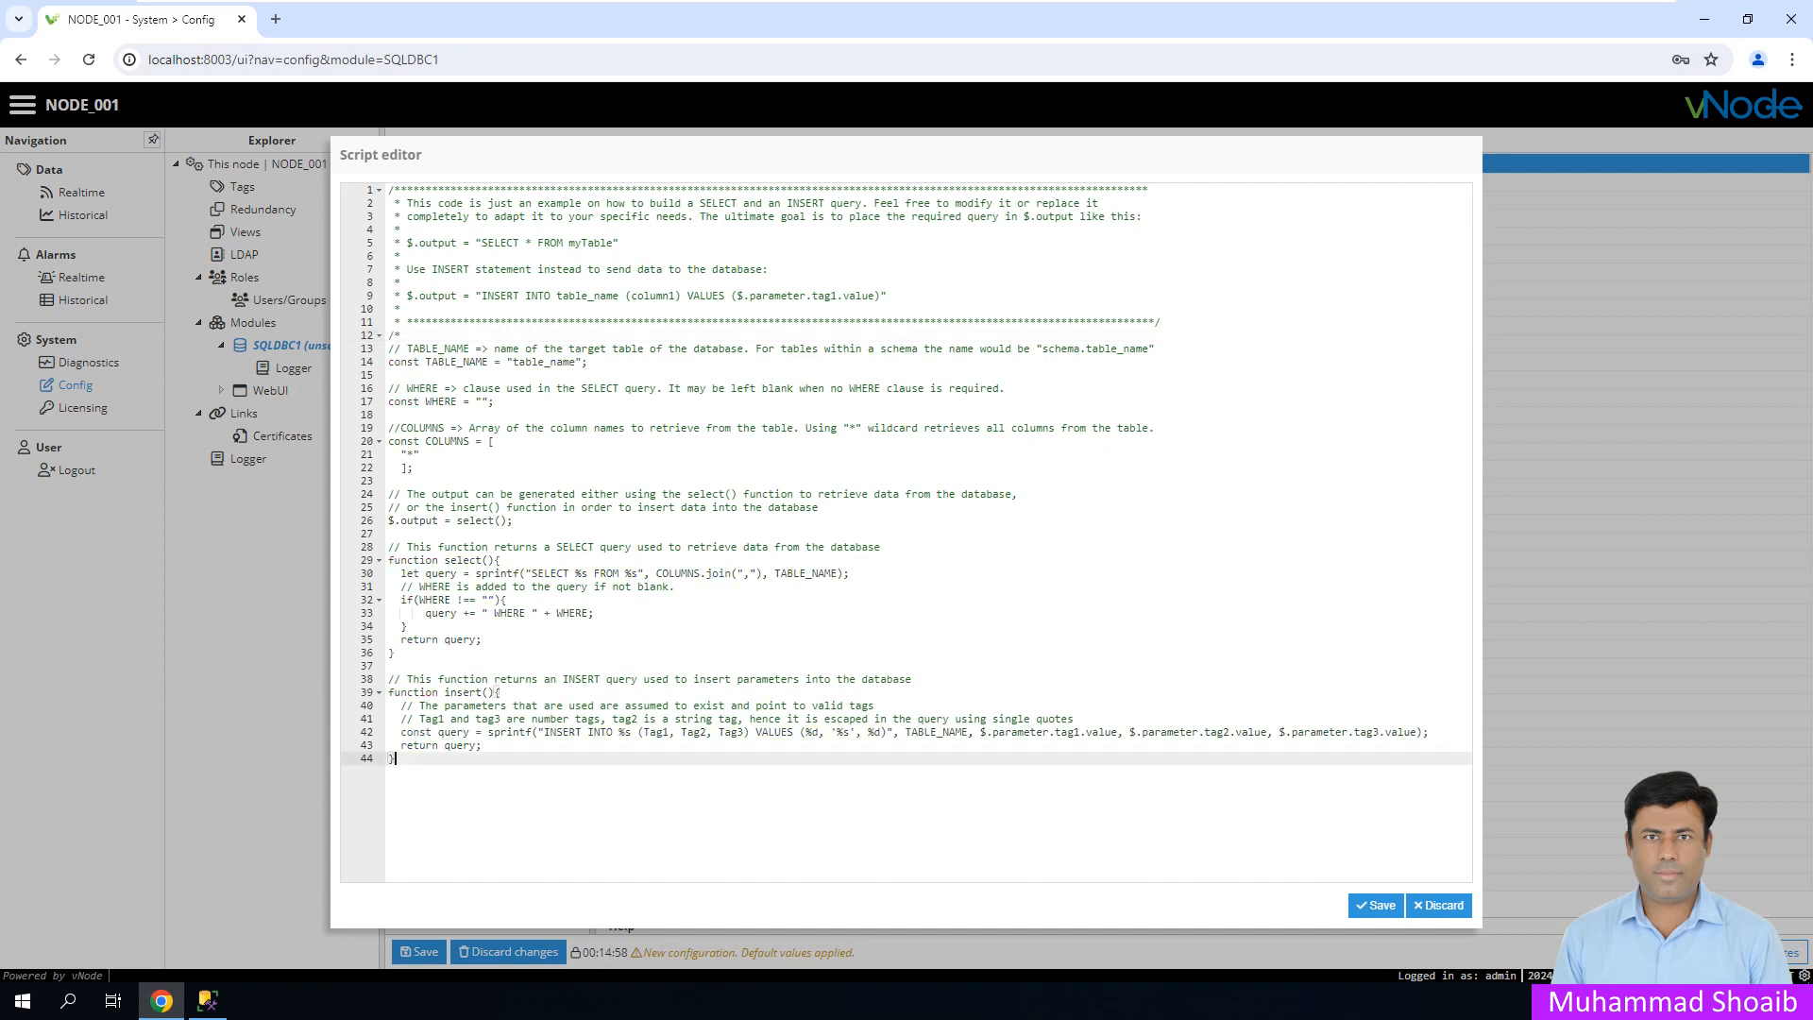
pyautogui.write('*/')
# - Put $.output = "SELECT * FROM myTable" on line 1 of the script, then switch to SSMS
pyautogui.click(389, 189)
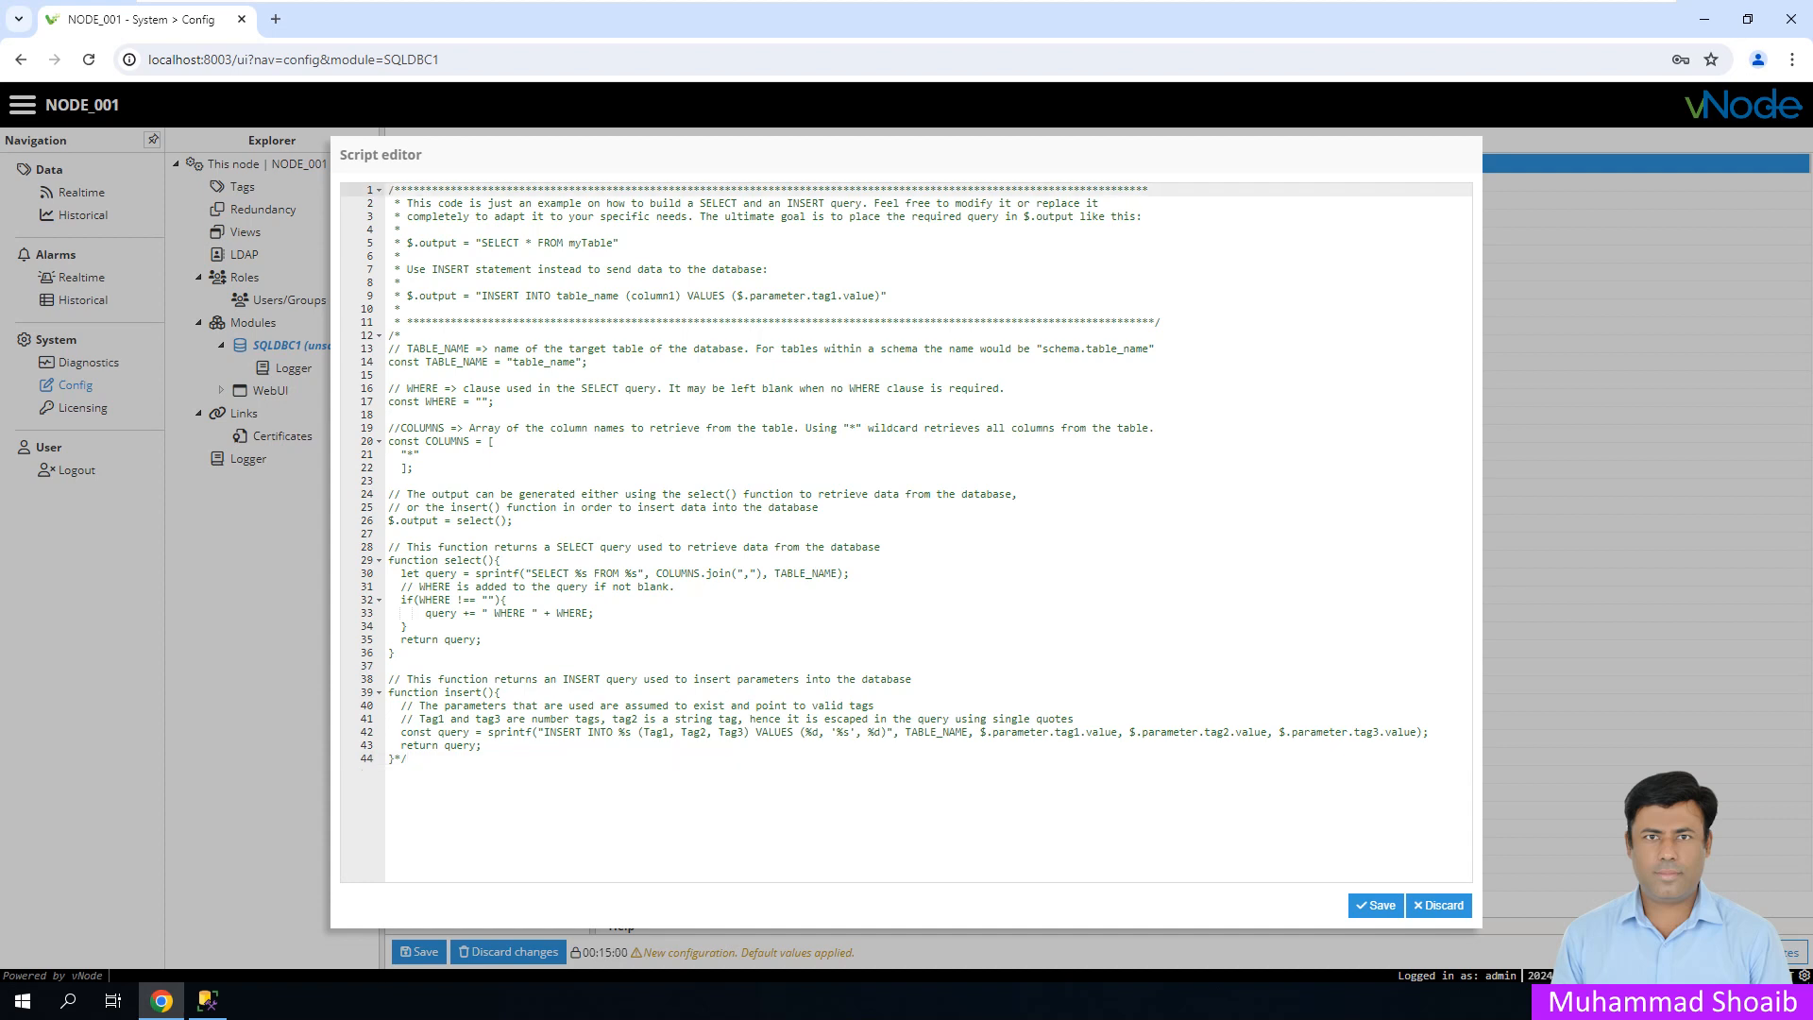
pyautogui.press('Return')
pyautogui.press('Up')
pyautogui.hotkey('ctrl', 'v')
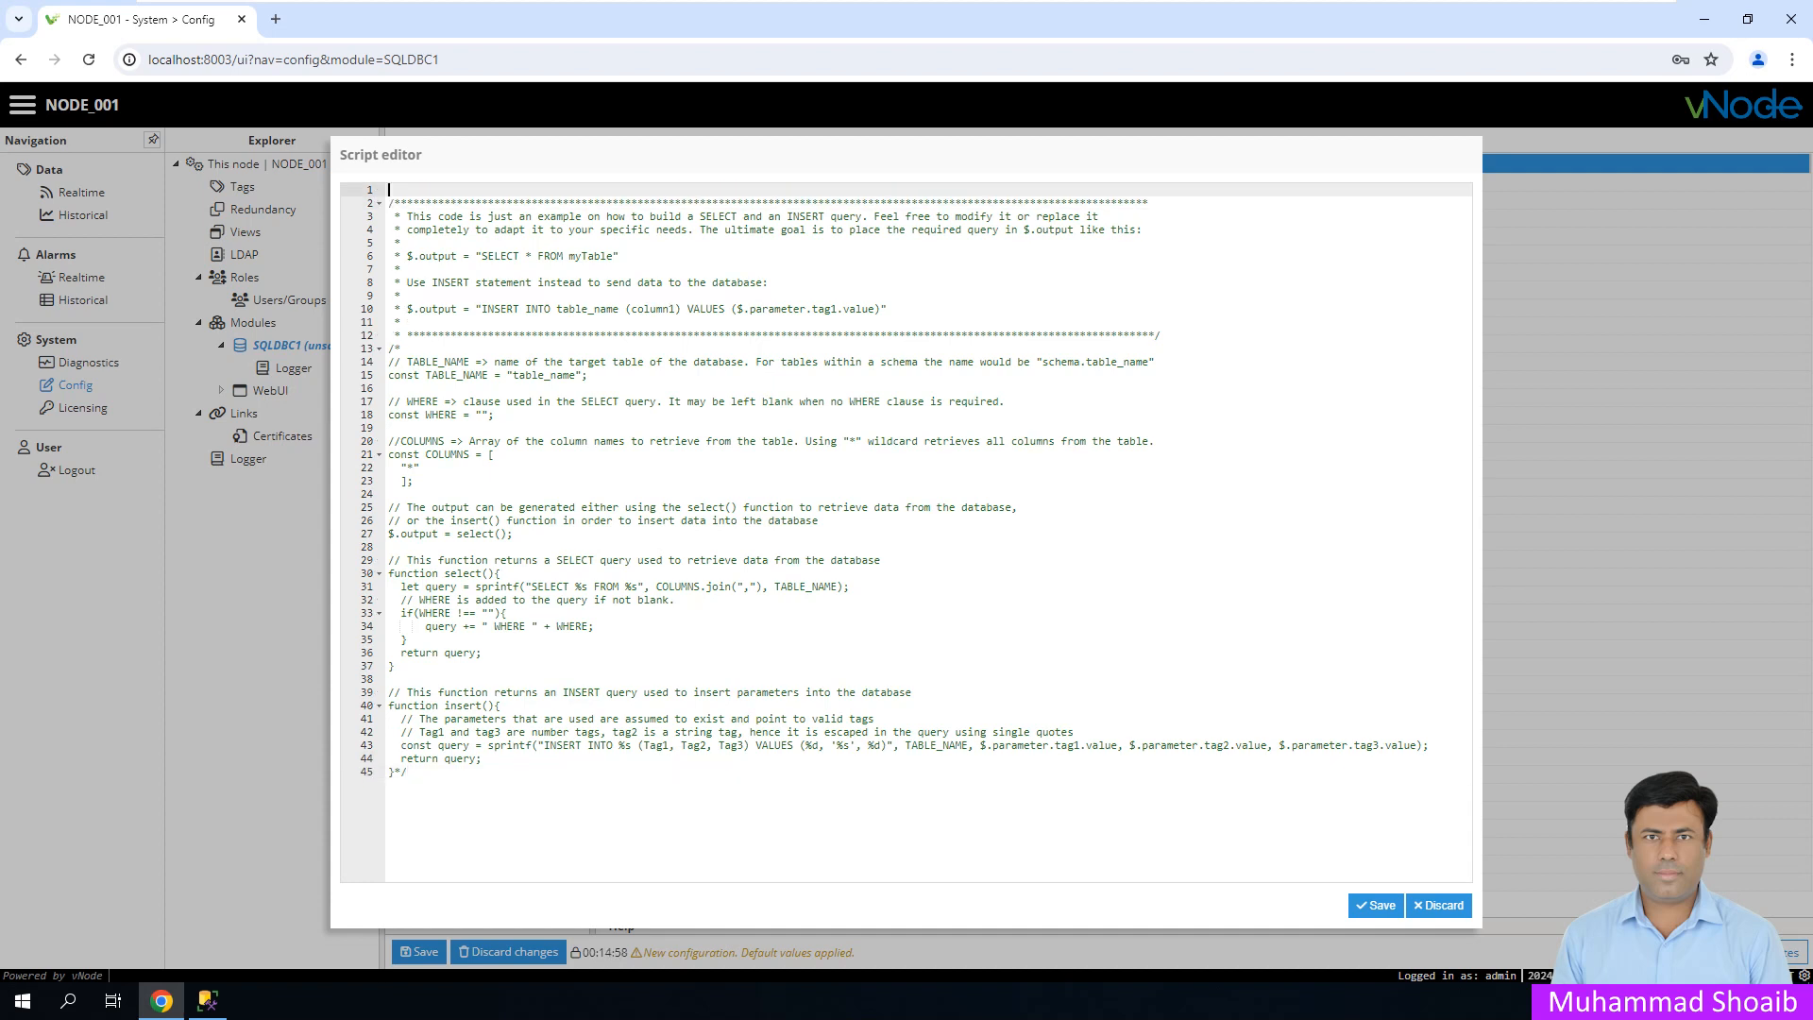
pyautogui.moveTo(619, 256); pyautogui.dragTo(408, 256)
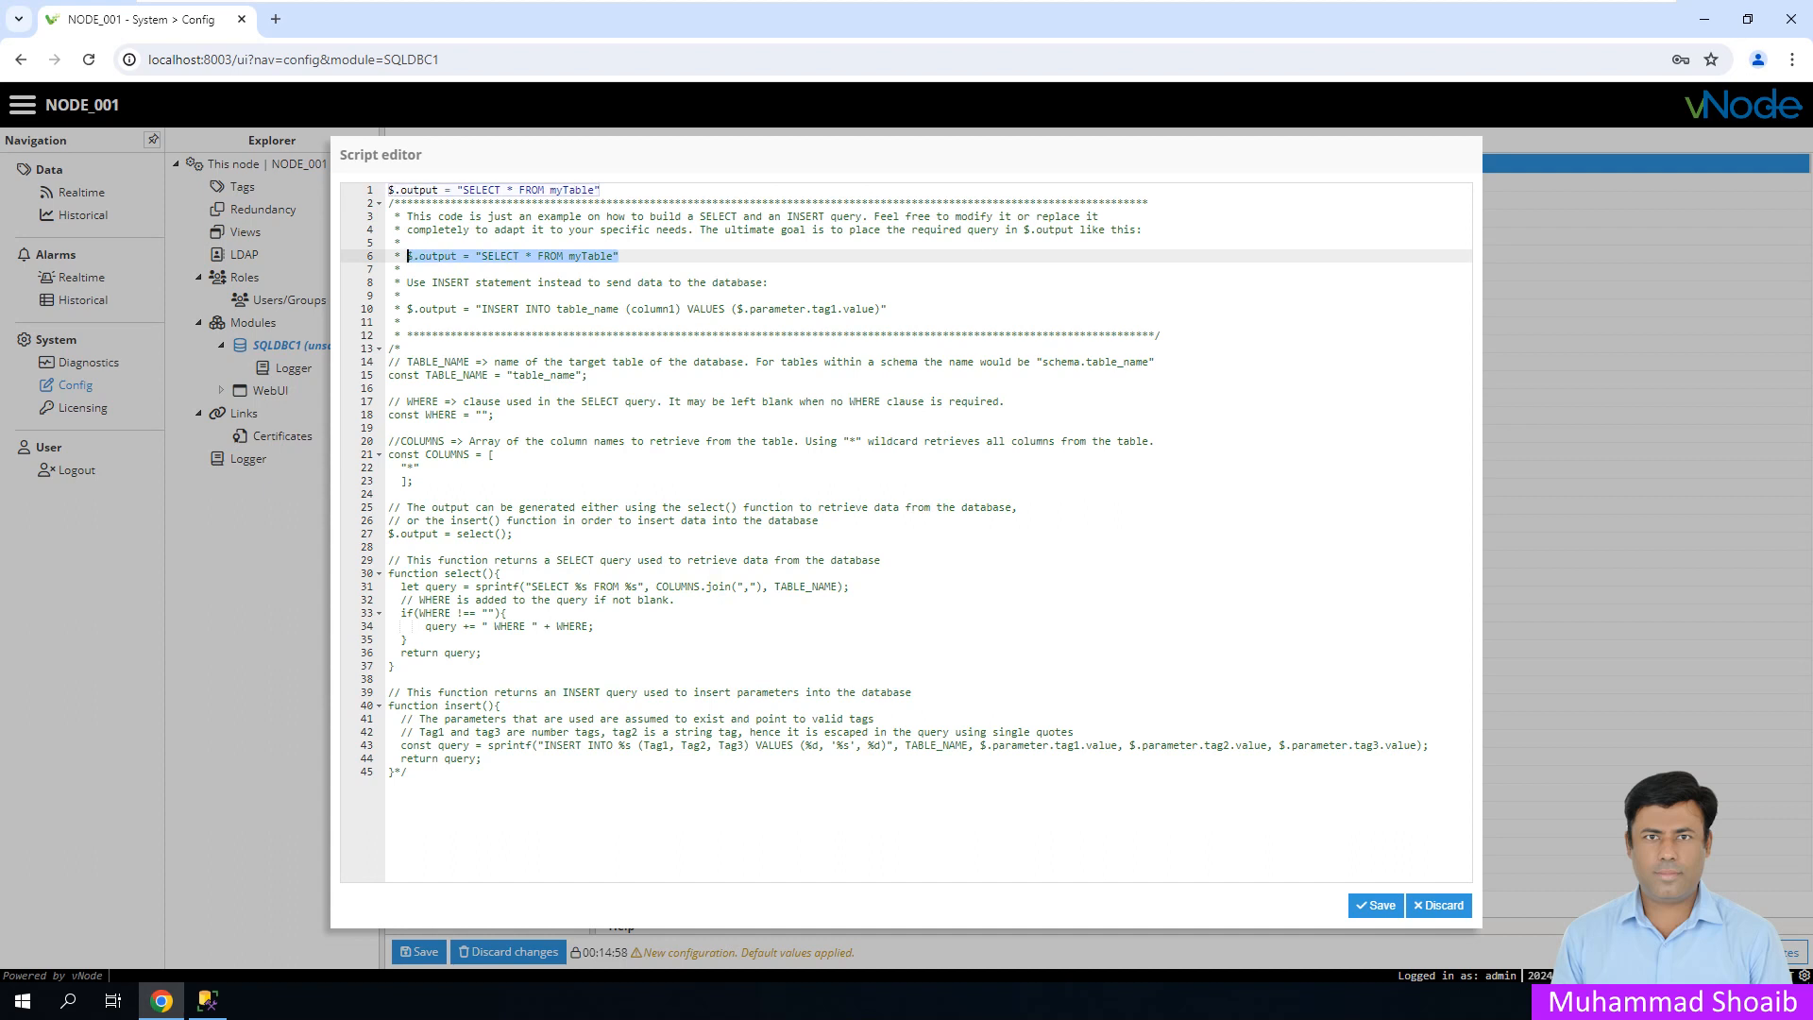
pyautogui.click(602, 190)
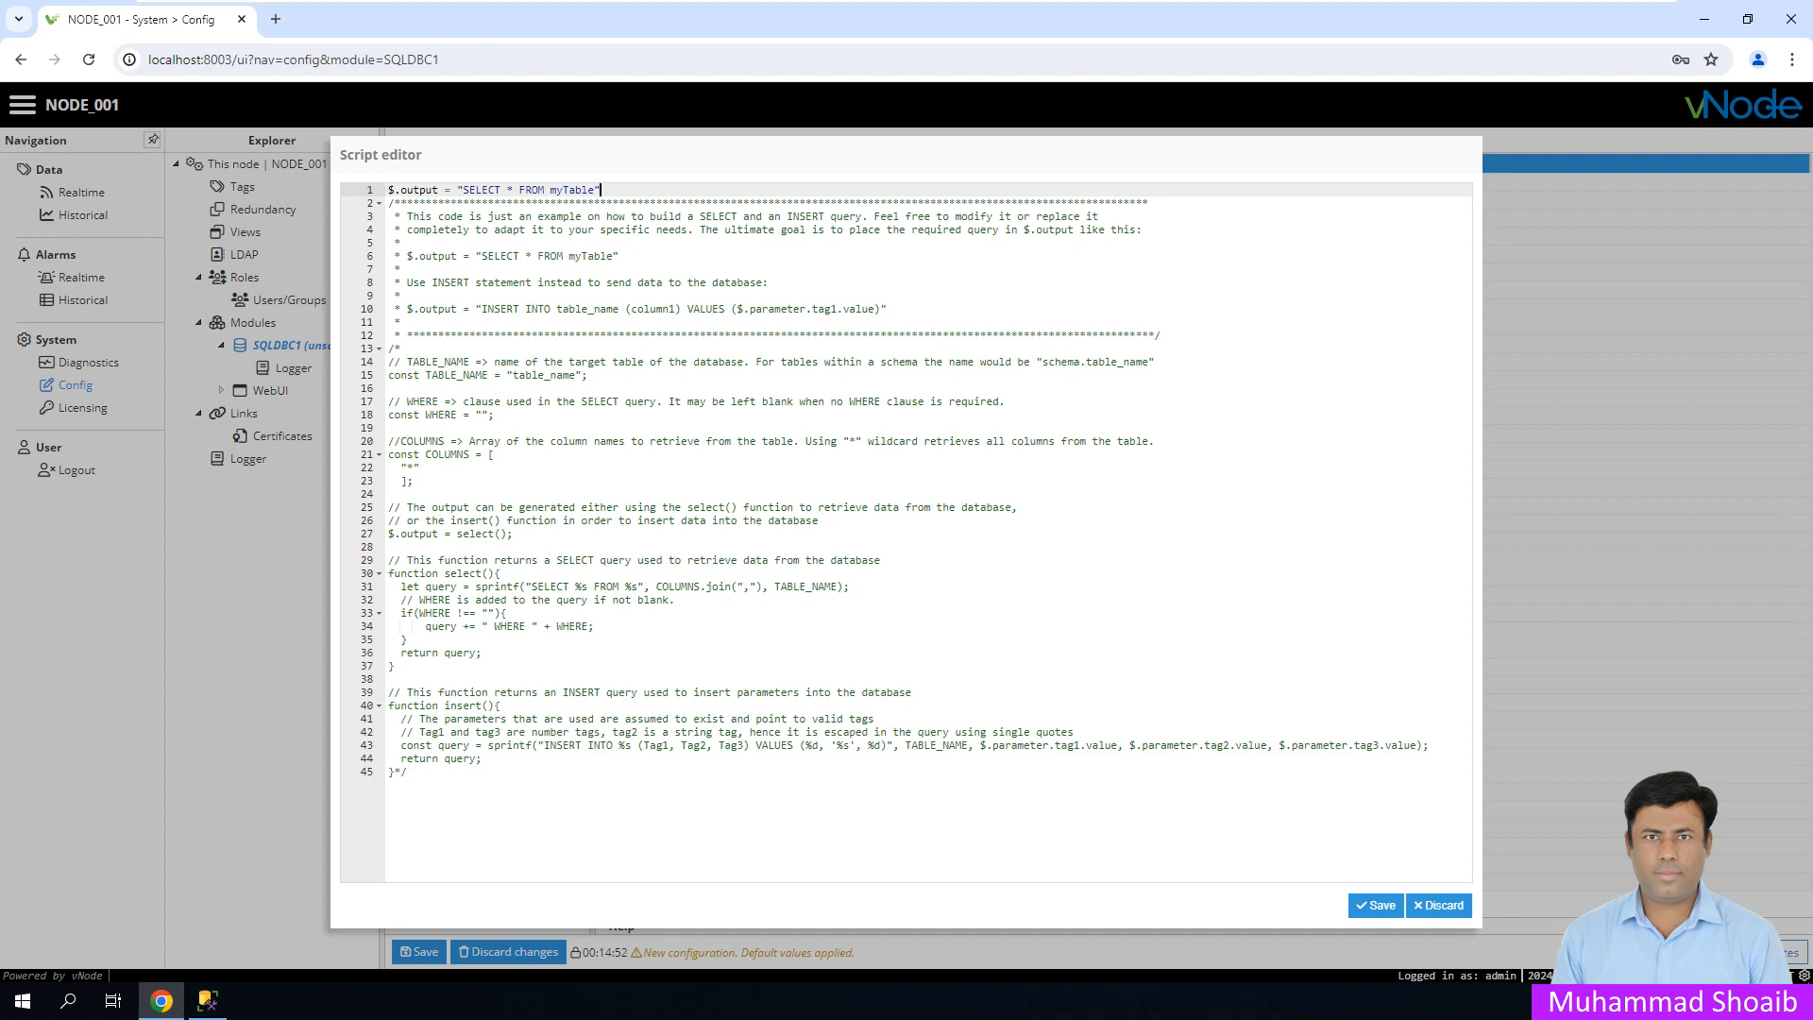
pyautogui.click(207, 1001)
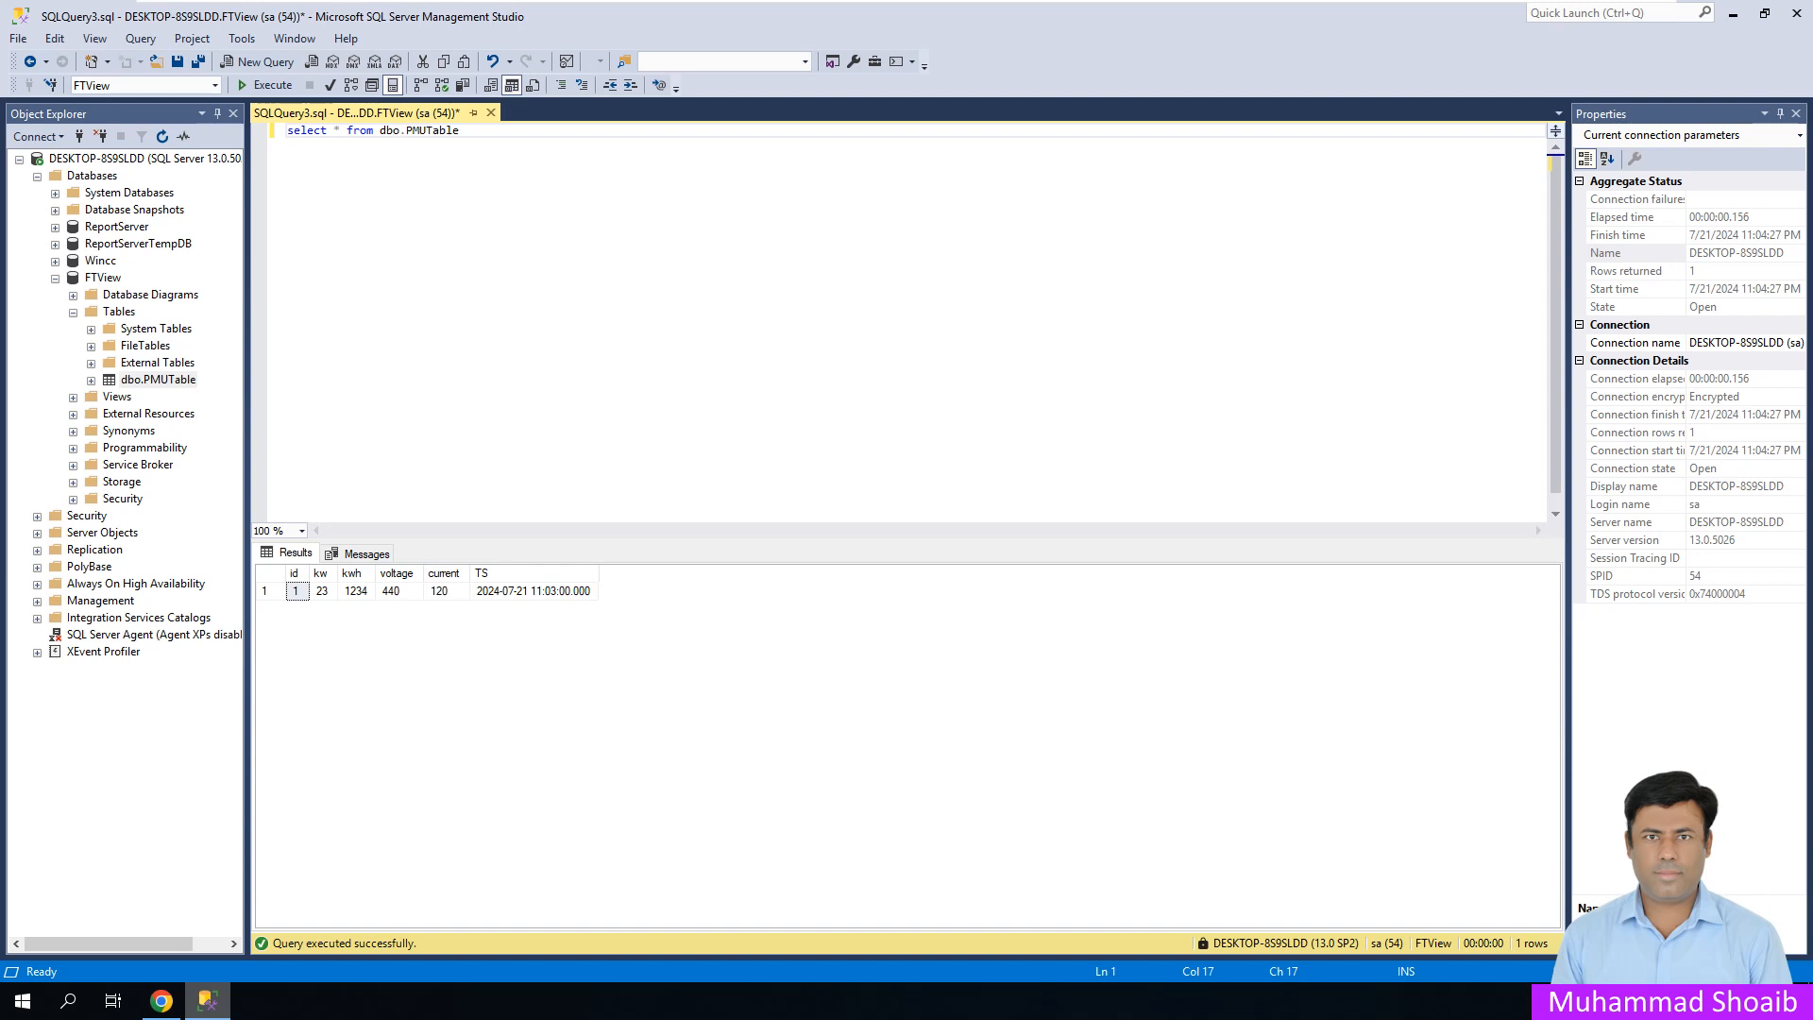
# - Copy dbo.PMUTable from the SSMS query and paste it over myTable in the script's first line
pyautogui.moveTo(460, 130); pyautogui.dragTo(380, 130)
pyautogui.click(461, 130)
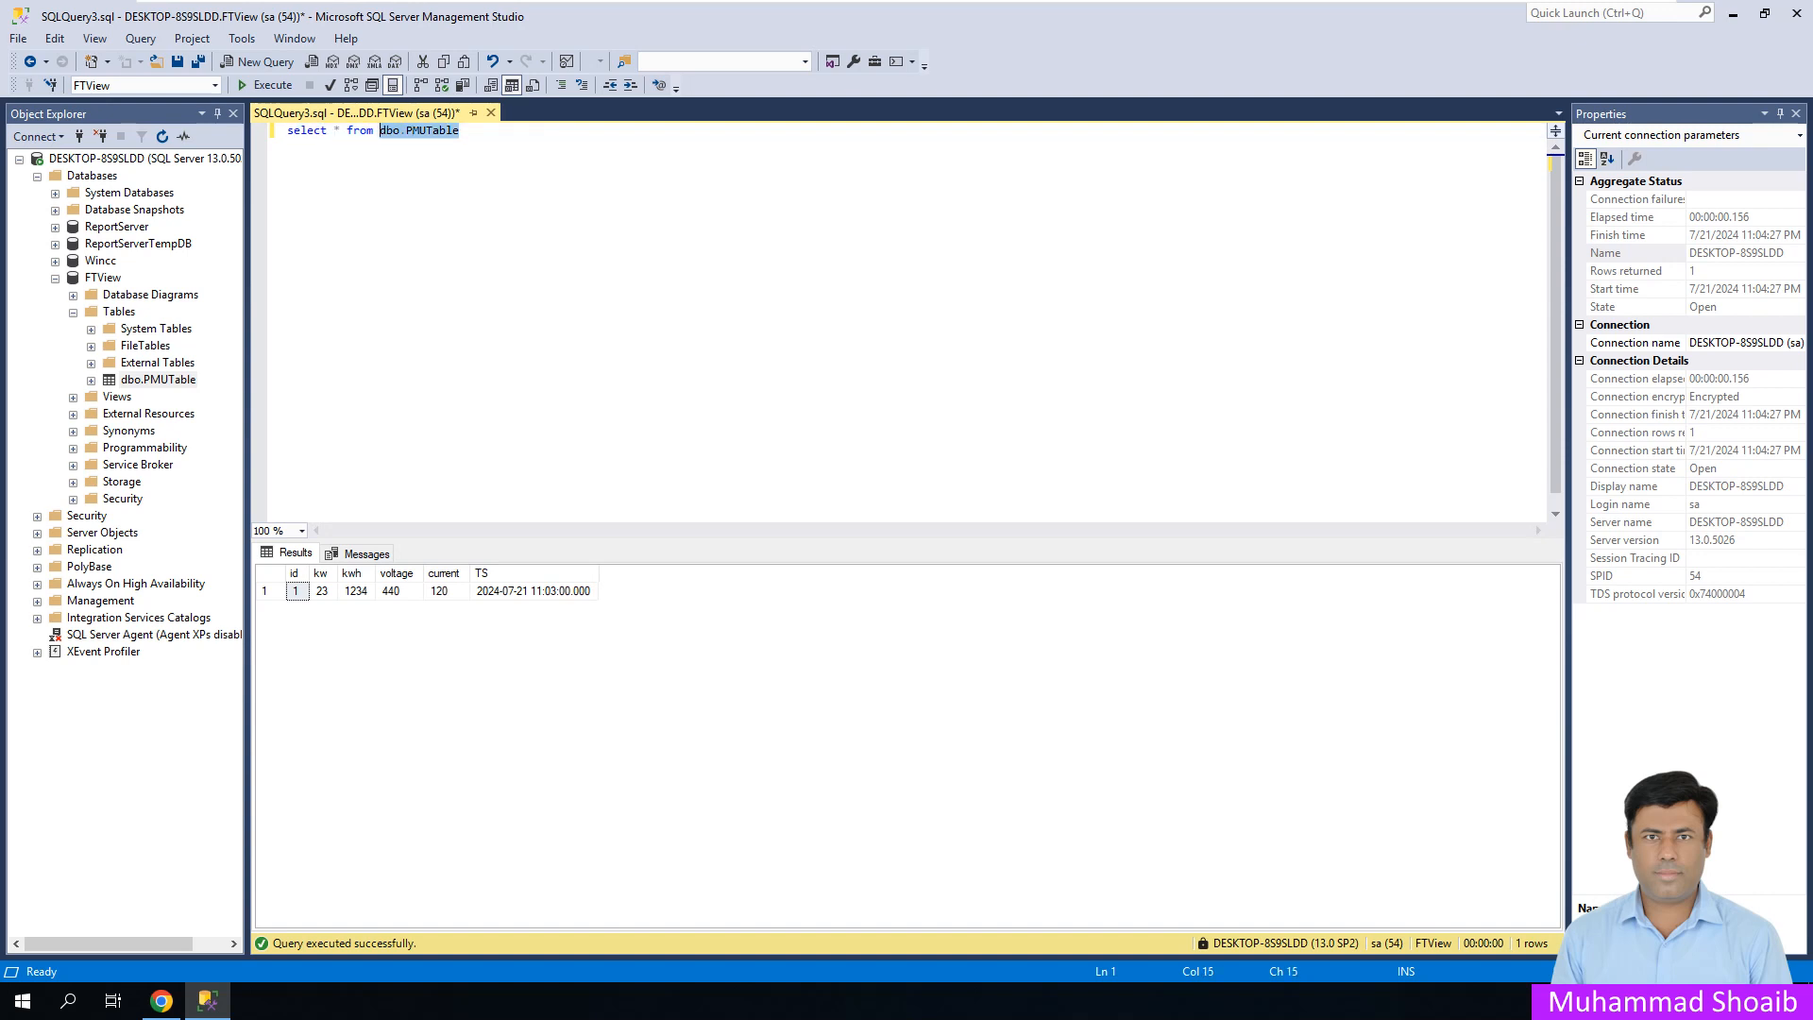
pyautogui.rightClick(391, 132)
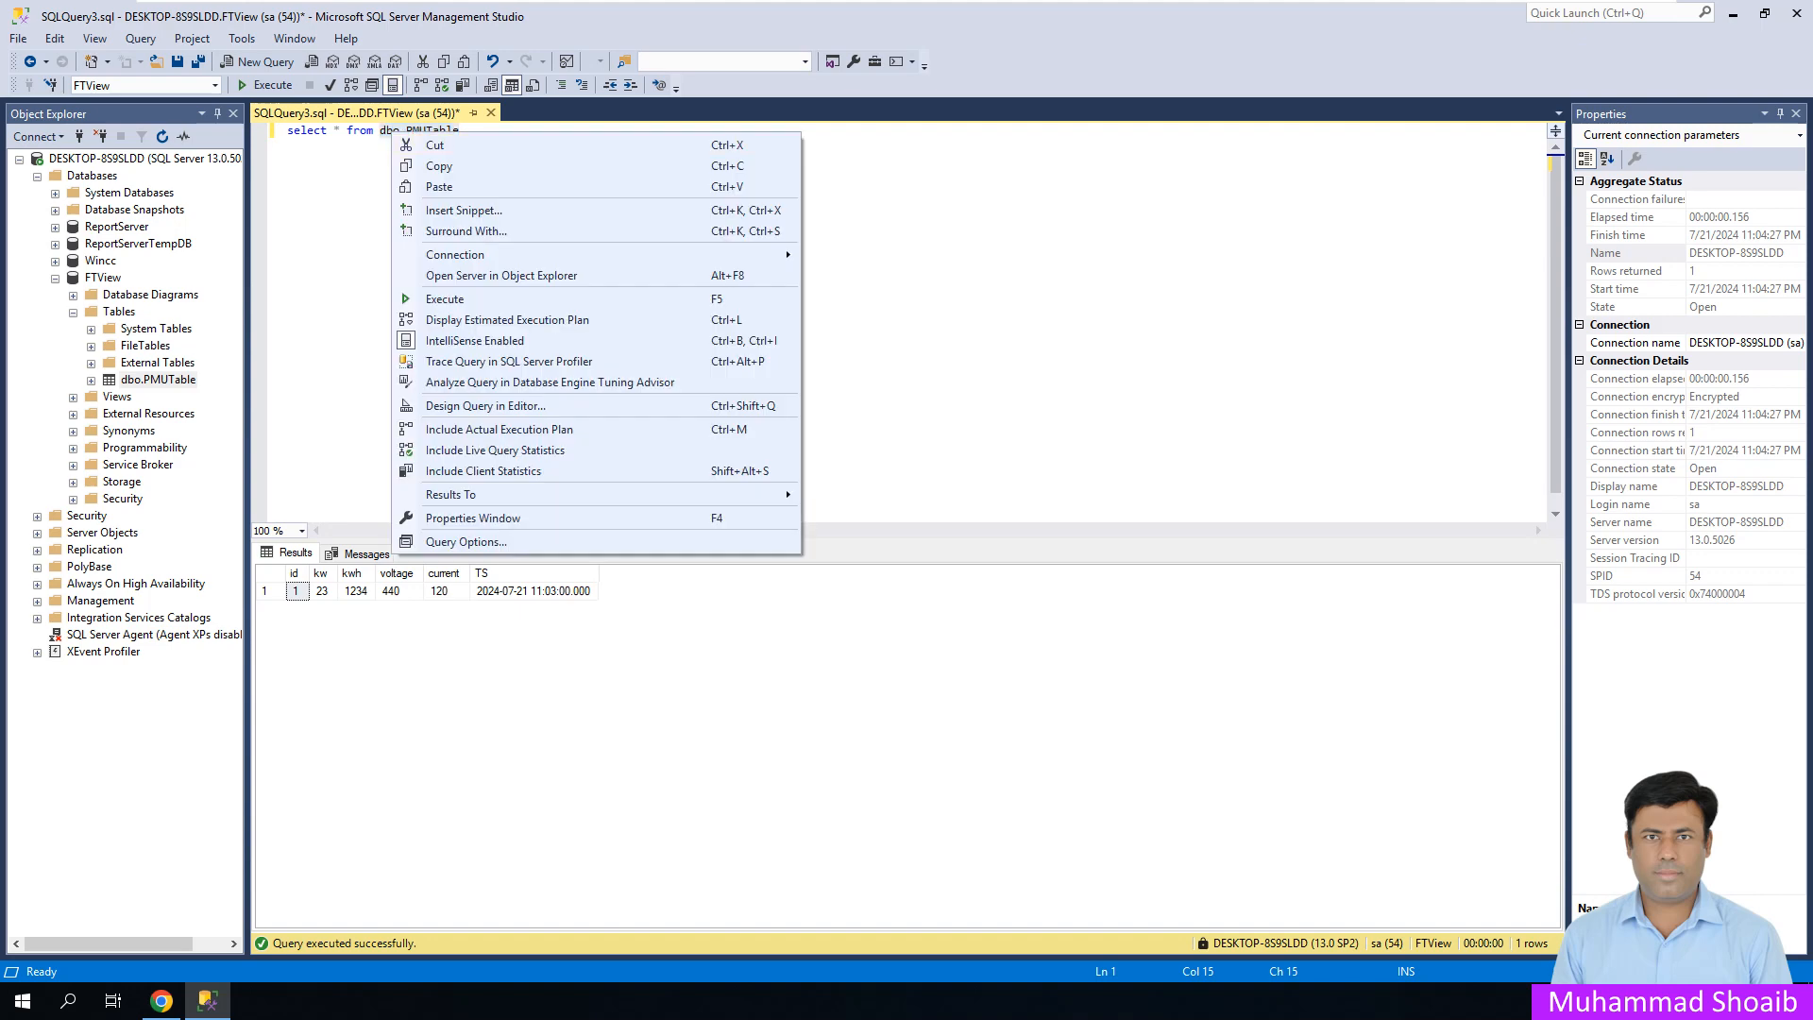
pyautogui.click(439, 165)
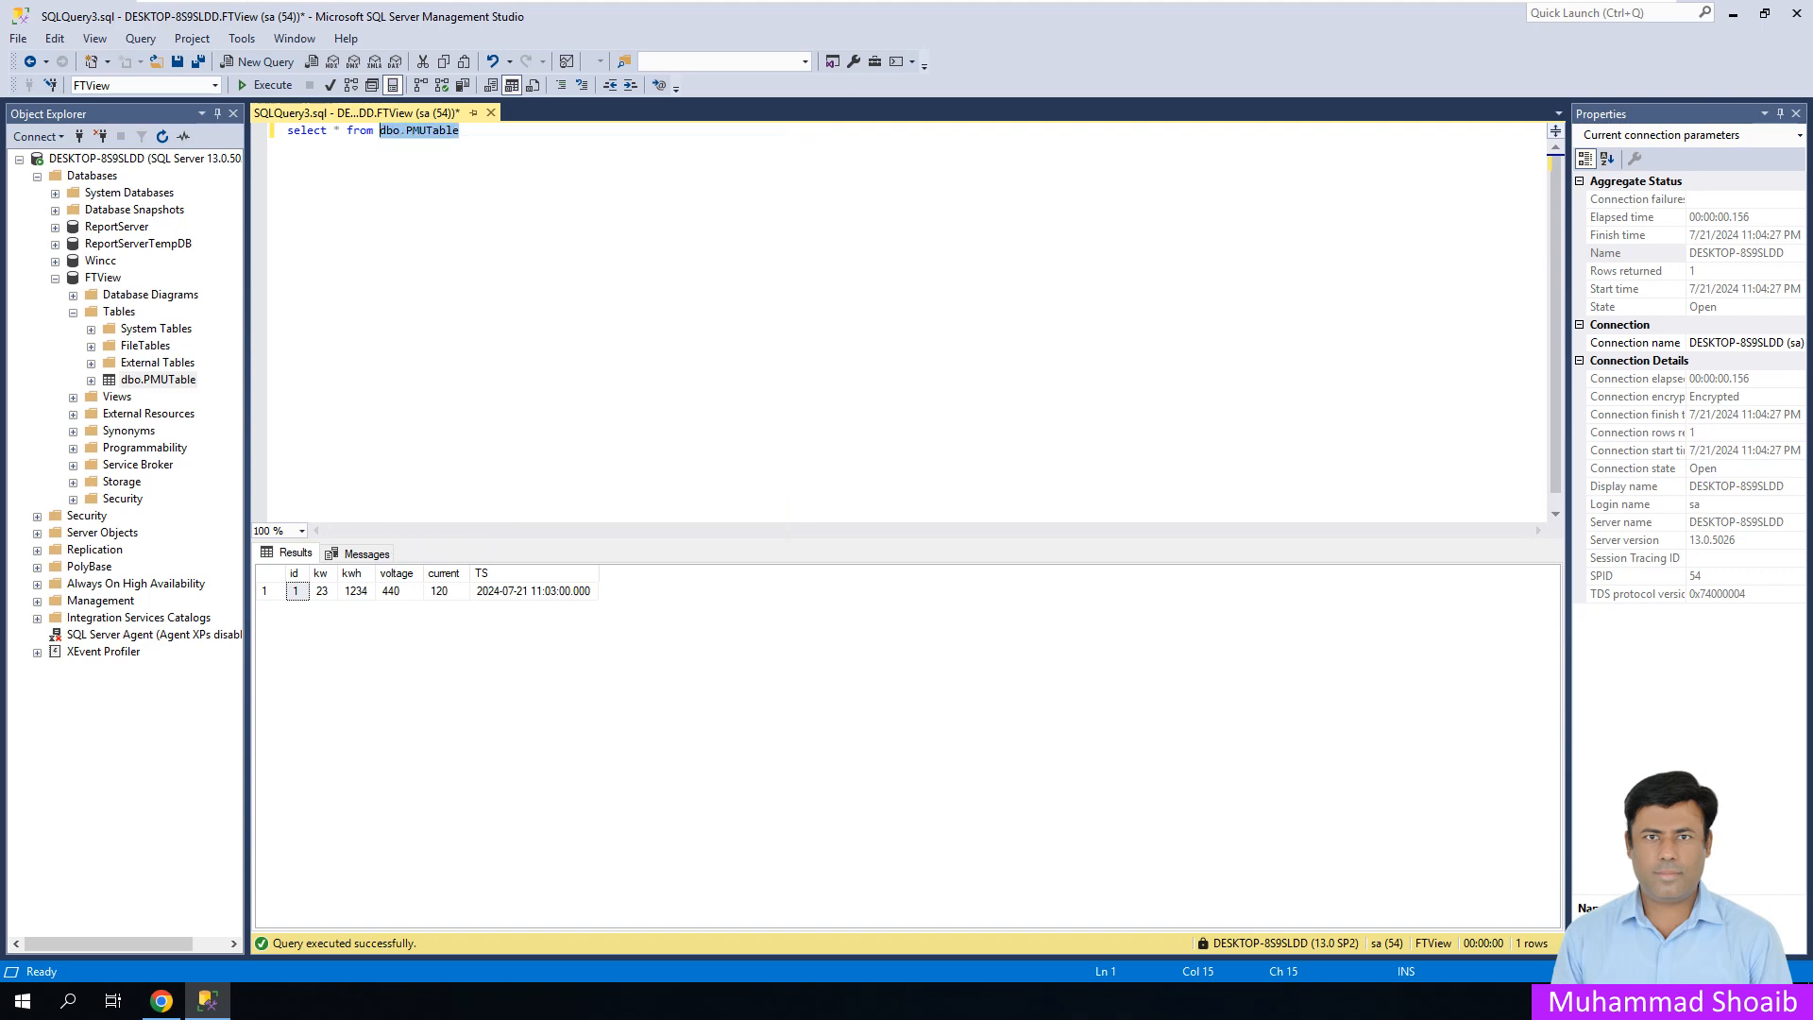
pyautogui.click(161, 1001)
pyautogui.moveTo(551, 190); pyautogui.dragTo(595, 190)
pyautogui.hotkey('ctrl', 'v')
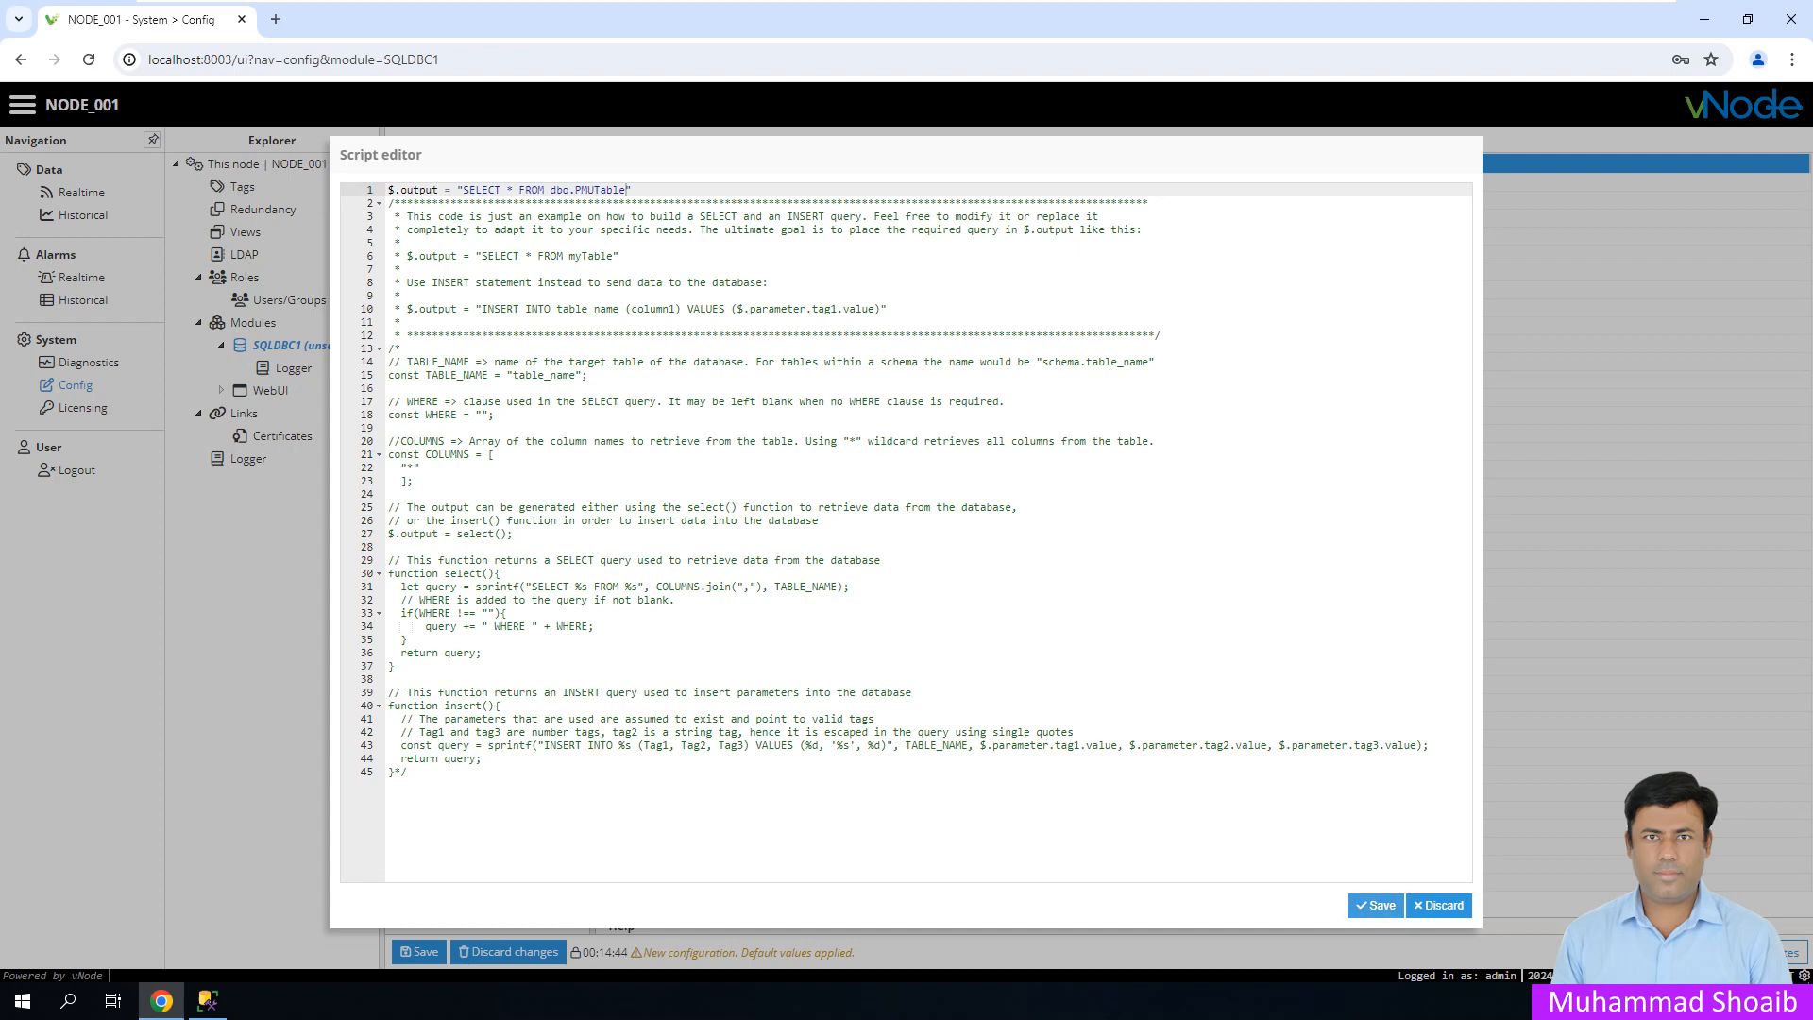
# - Apply the 2174-byte query script, then expand Parser options and open the parser's JavaScript script
pyautogui.click(1376, 905)
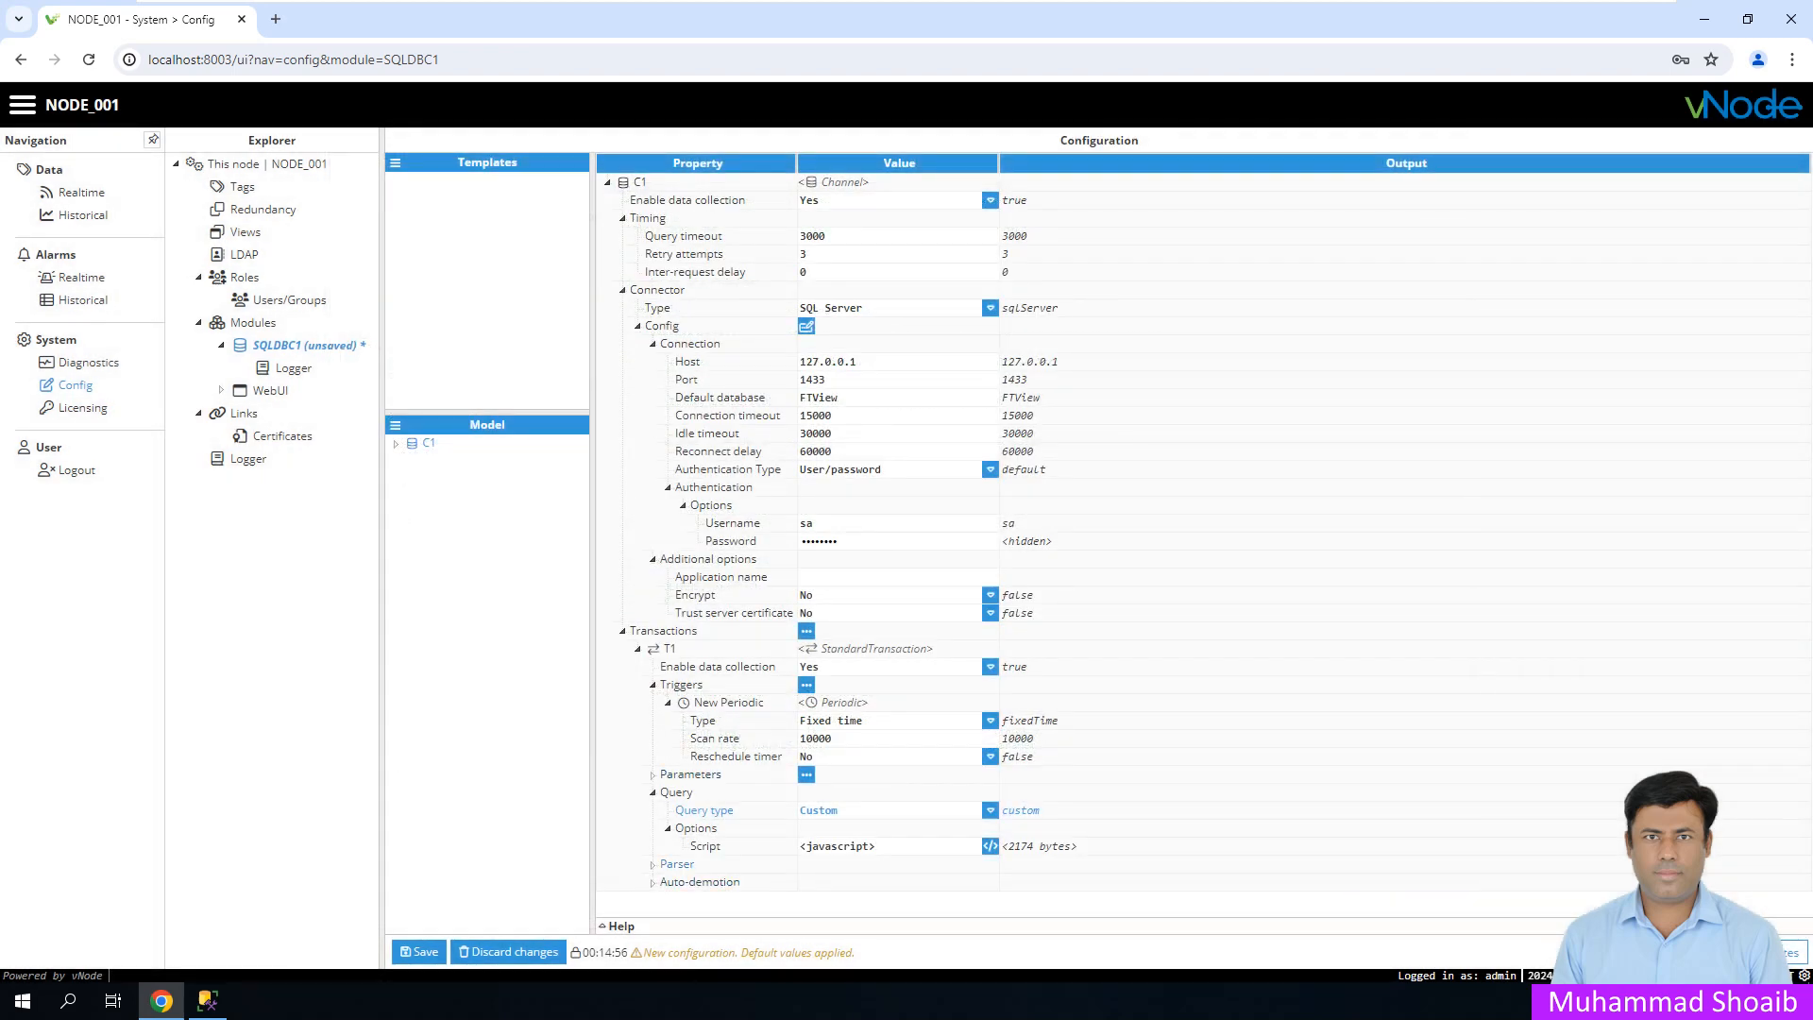
pyautogui.click(677, 863)
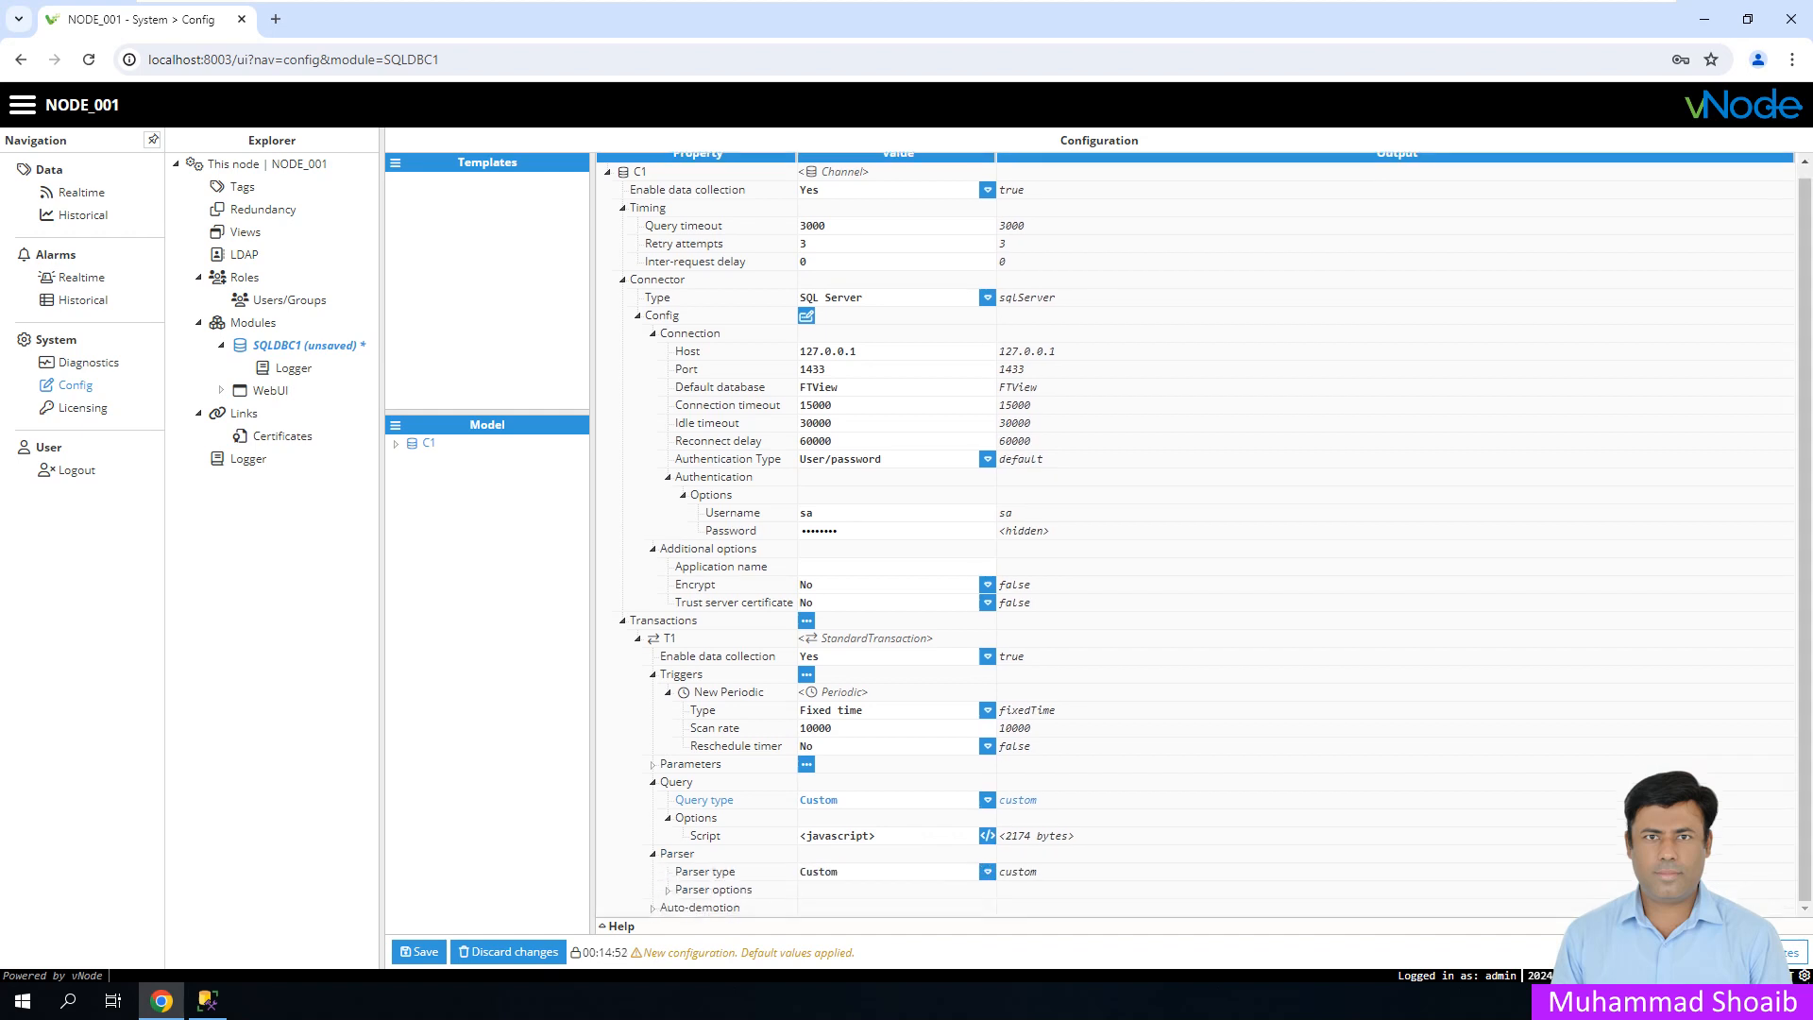
pyautogui.click(713, 890)
pyautogui.scroll(-1, 713, 889)
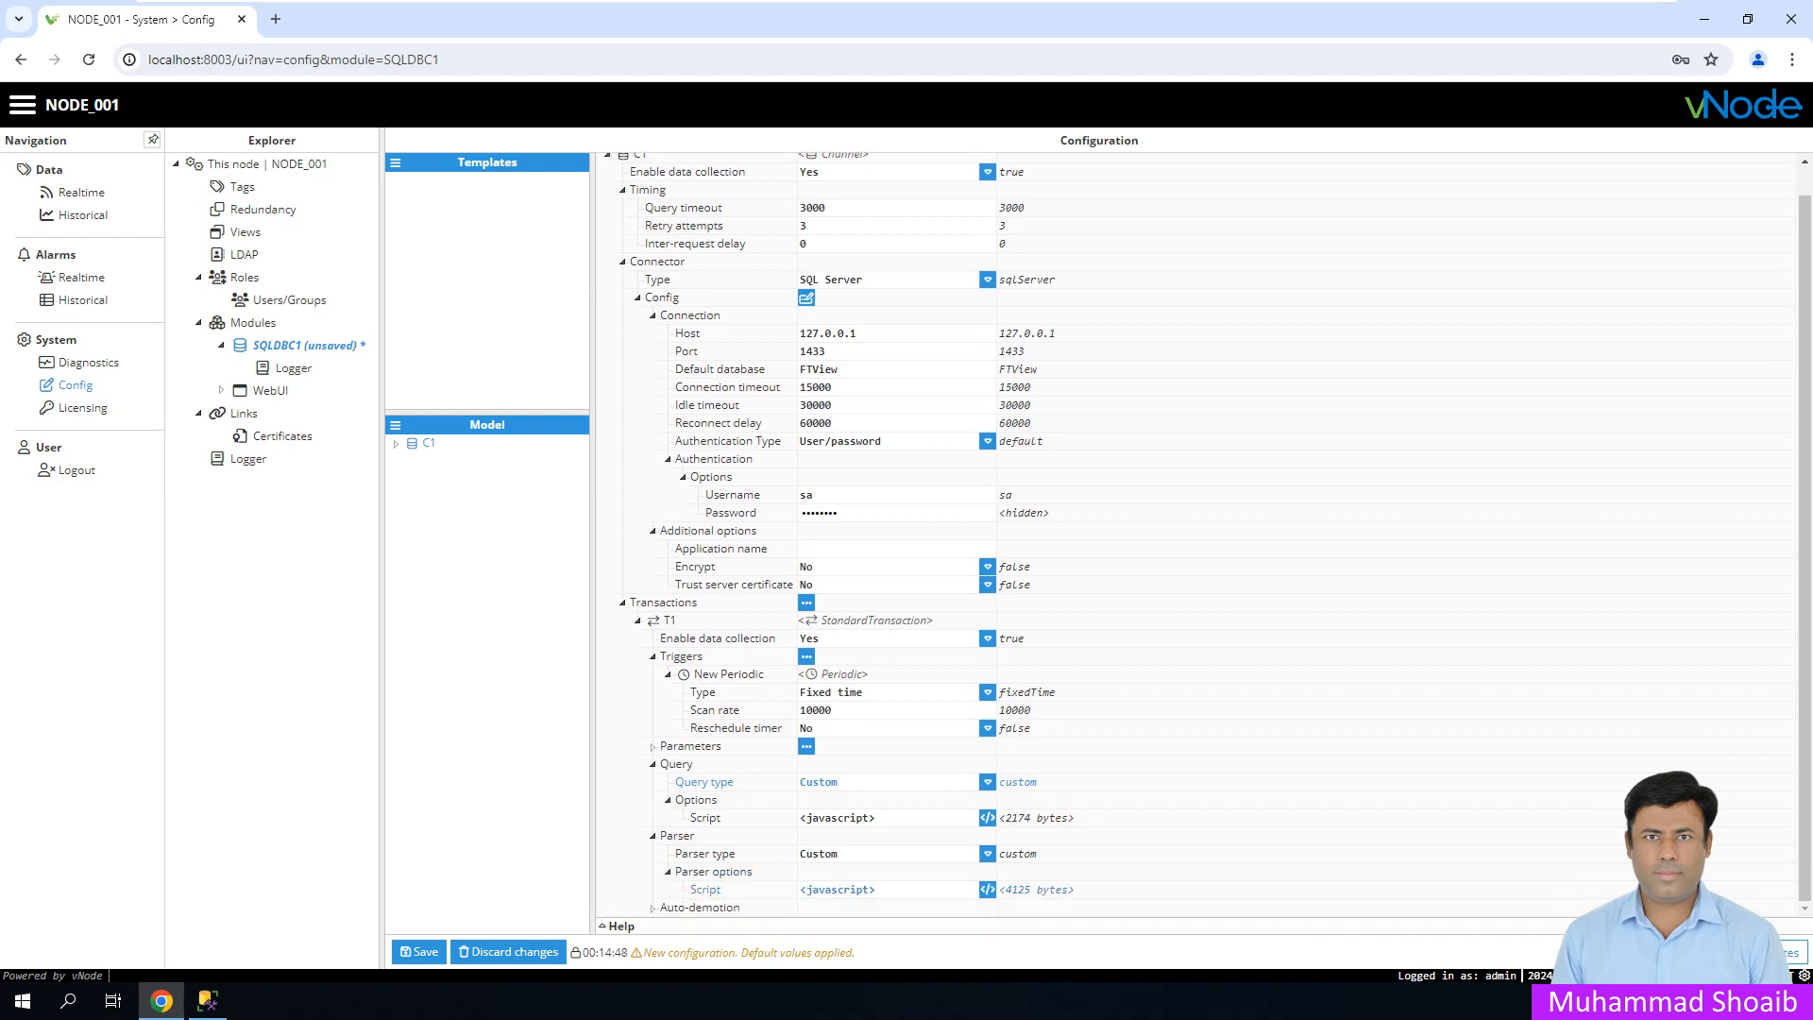
pyautogui.click(988, 889)
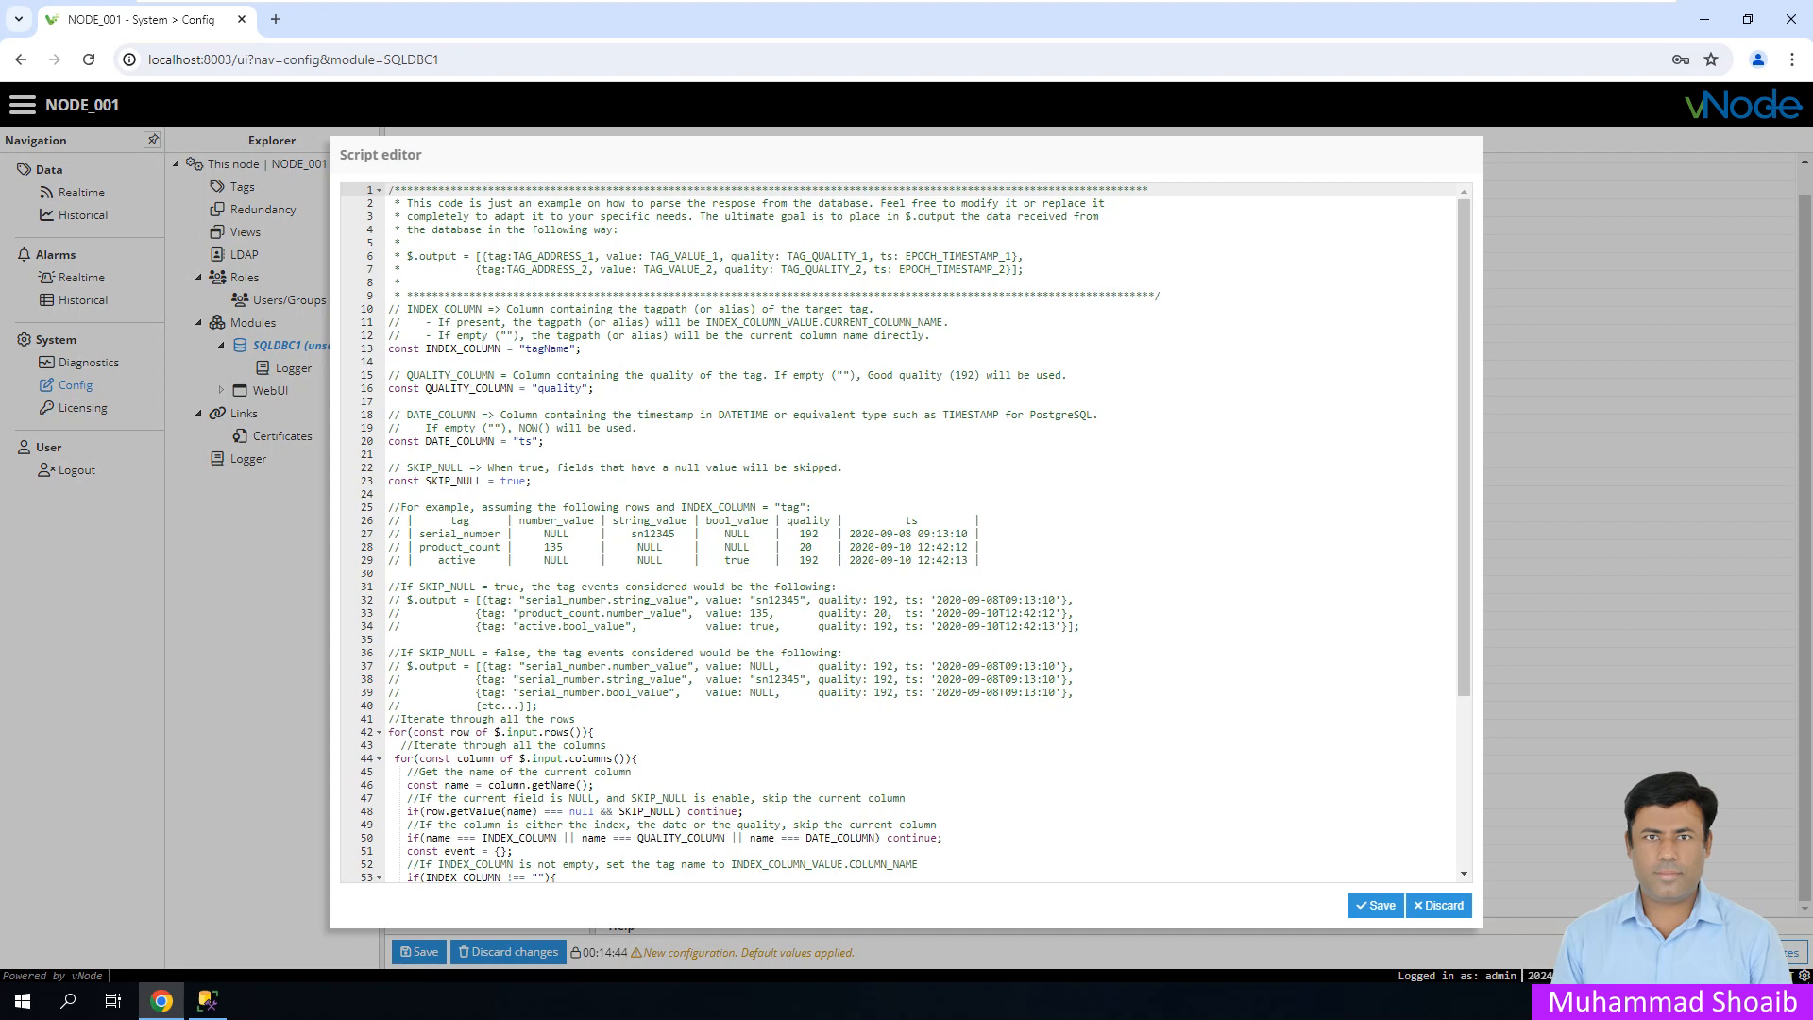
# - Change the parser's INDEX_COLUMN value to "id"
pyautogui.click(595, 785)
pyautogui.scroll(-4, 595, 785)
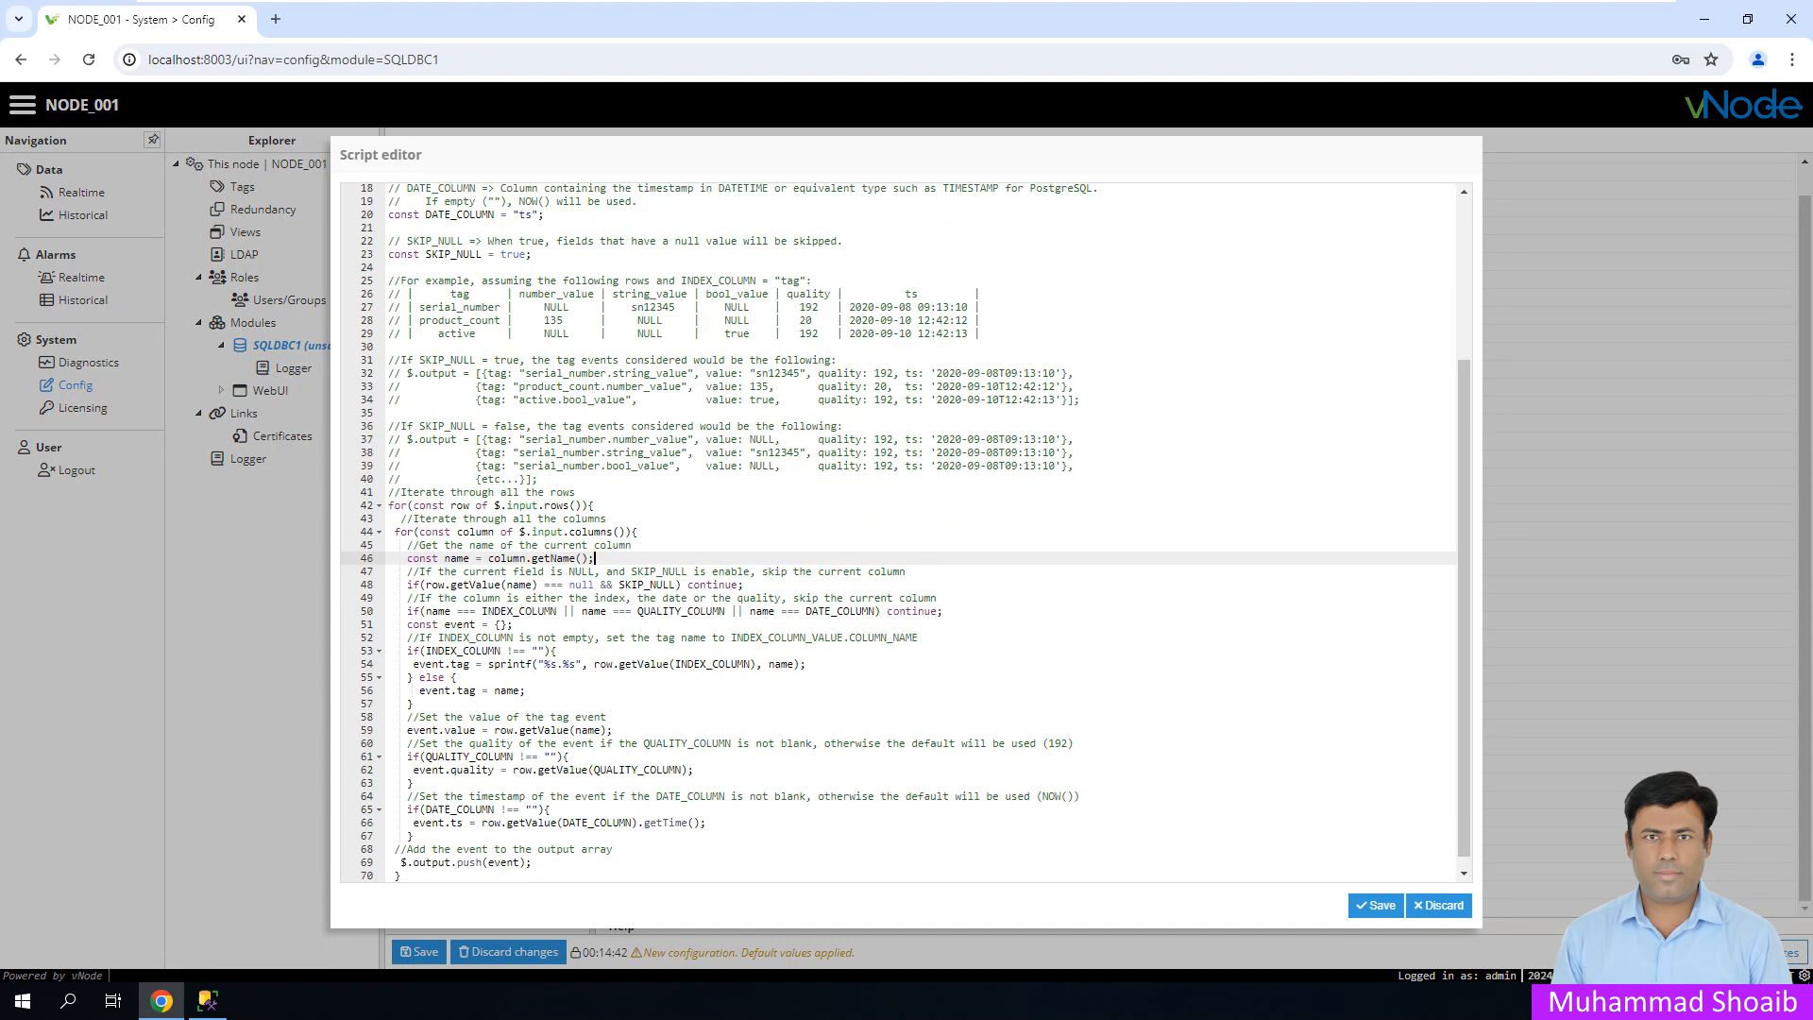
pyautogui.moveTo(401, 875); pyautogui.dragTo(388, 505)
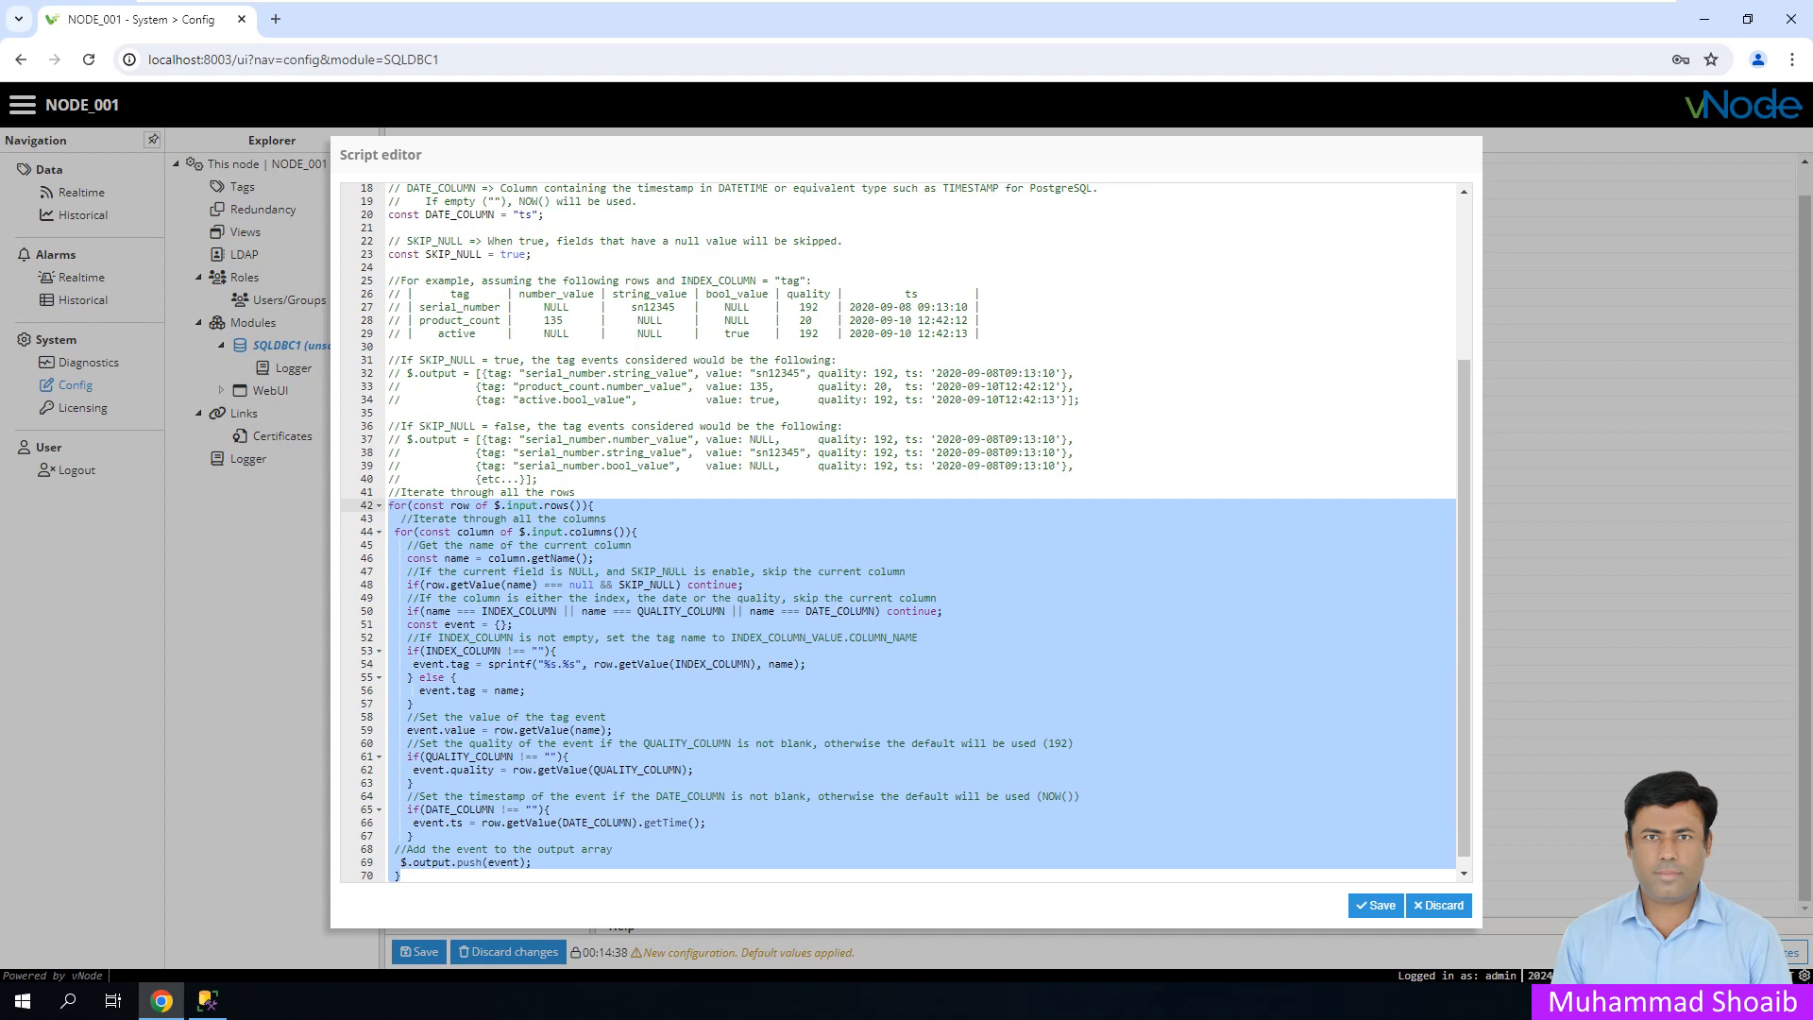
pyautogui.click(1075, 386)
pyautogui.scroll(3, 904, 533)
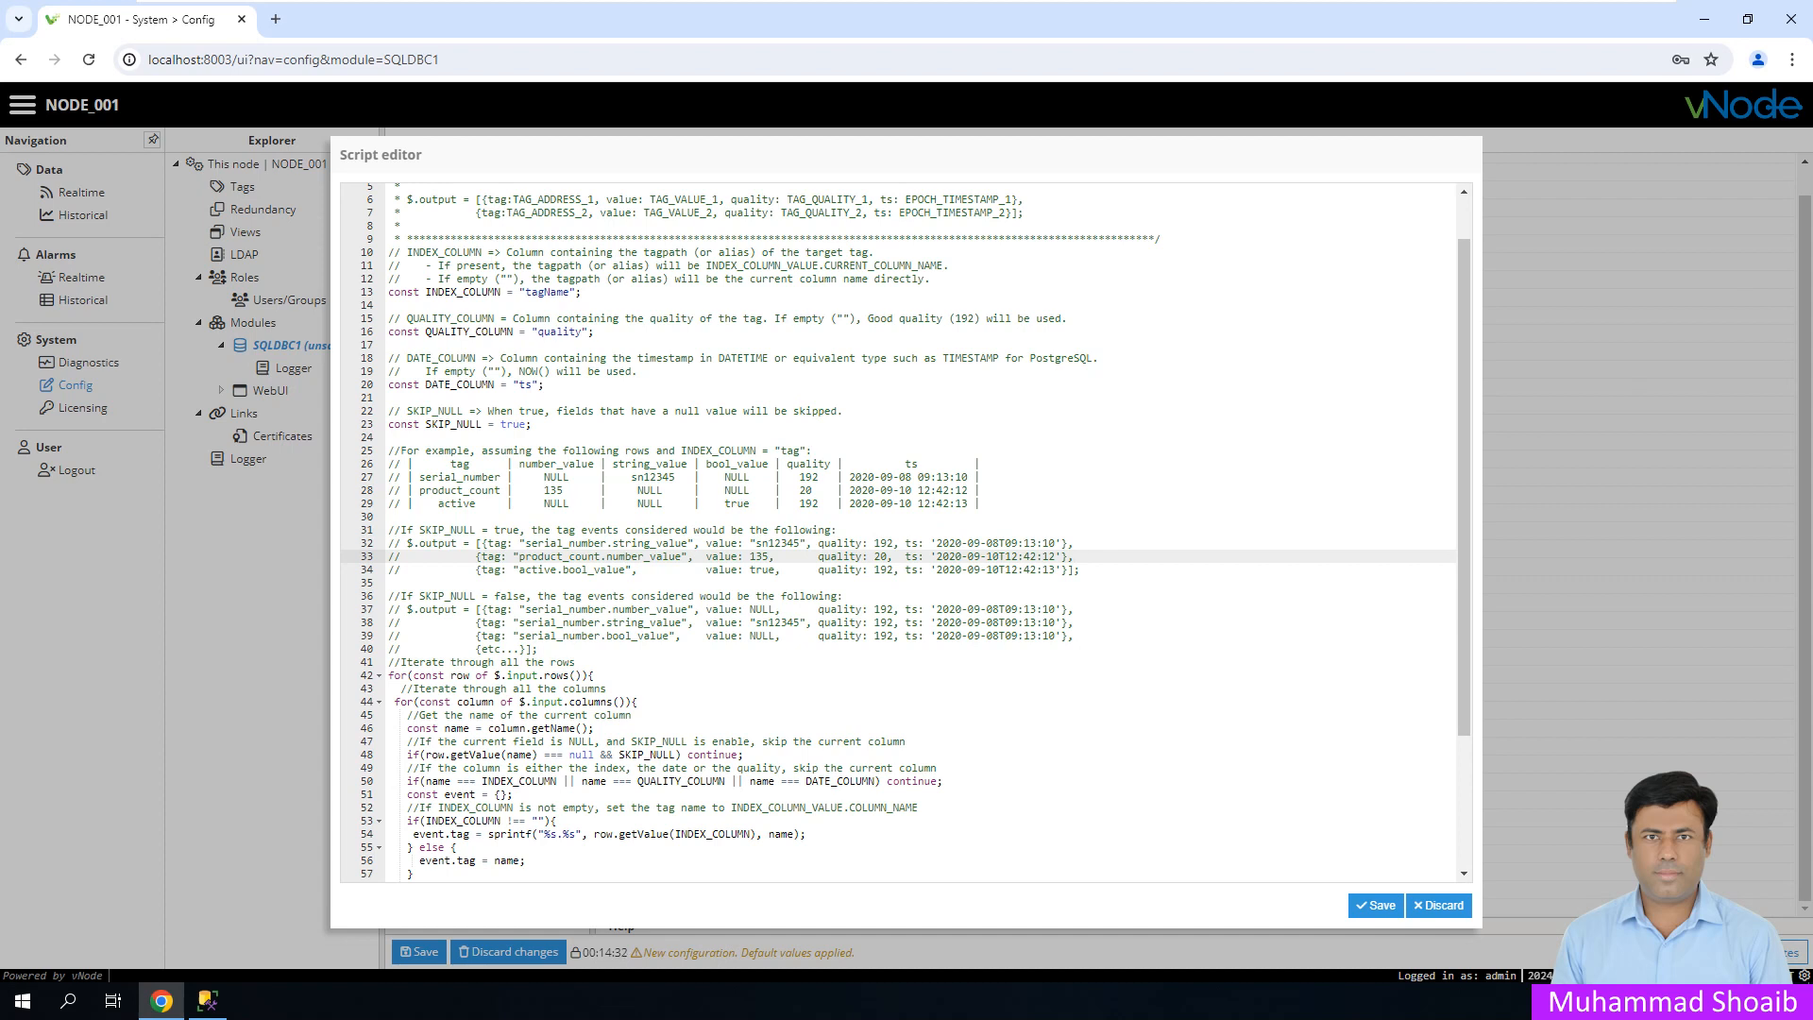
pyautogui.click(458, 292)
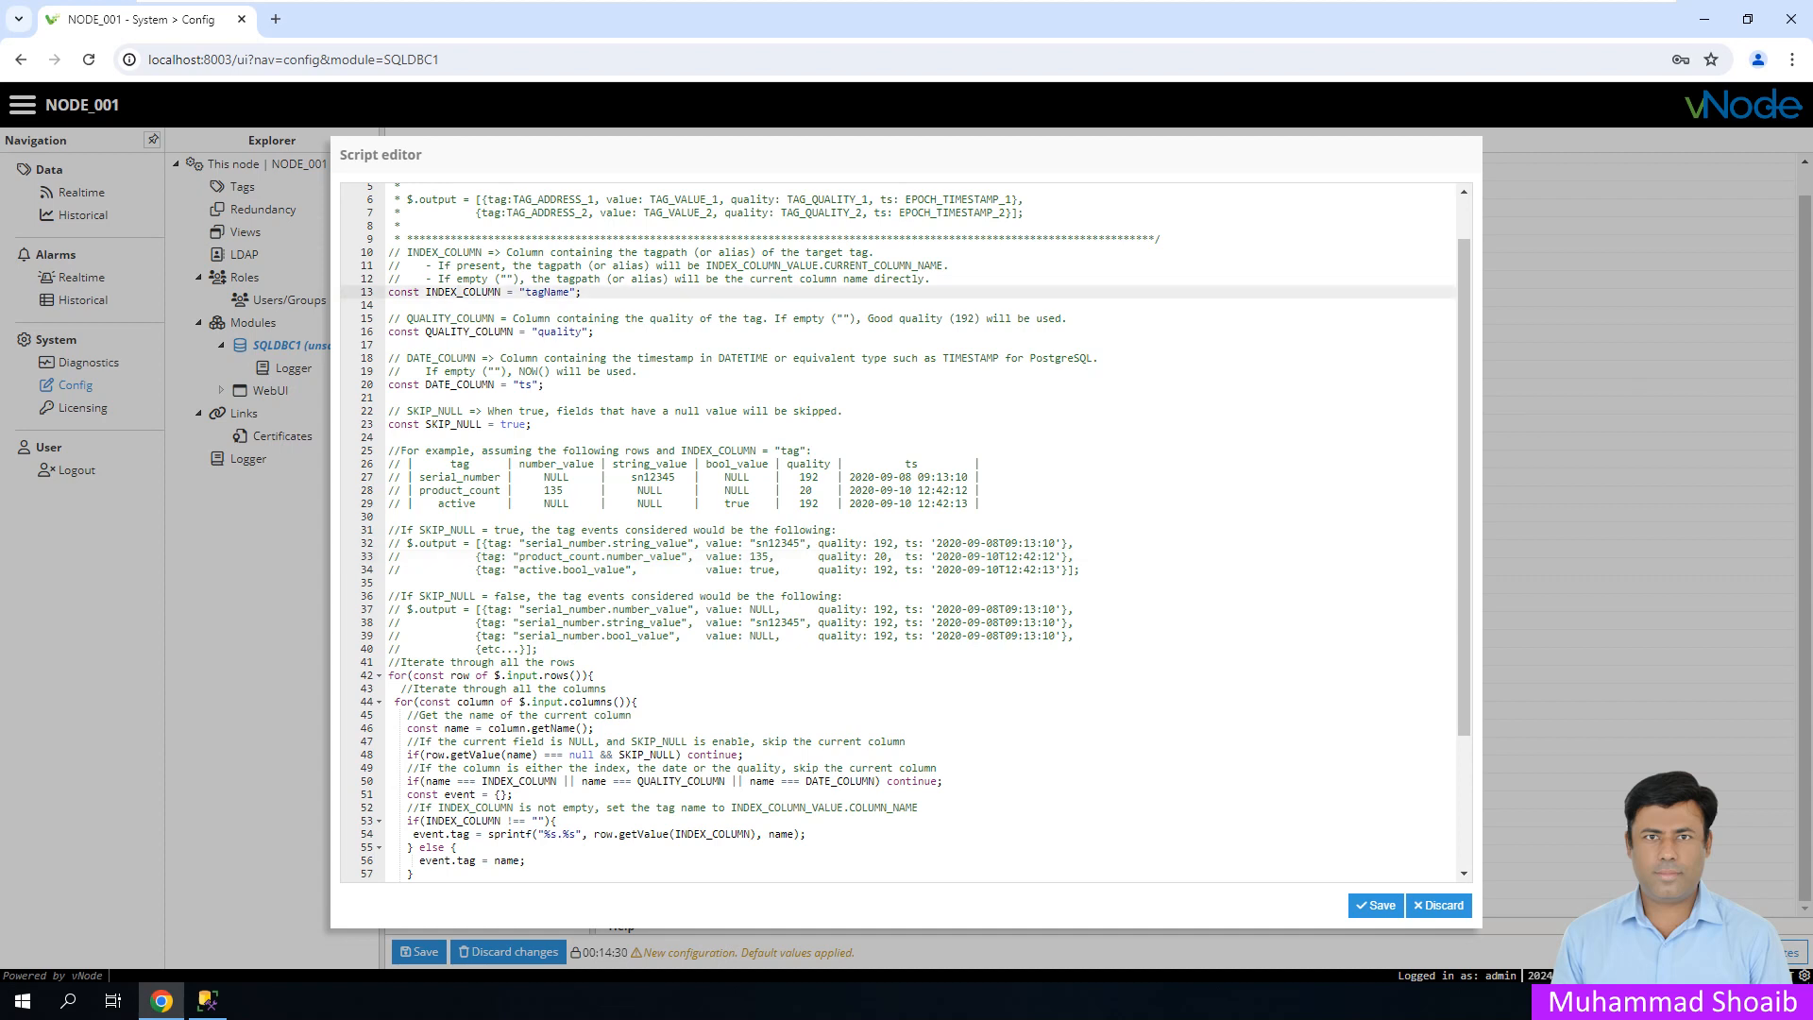
pyautogui.moveTo(571, 292); pyautogui.dragTo(526, 292)
pyautogui.write('id')
# - Comment out the QUALITY_COLUMN line and change DATE_COLUMN to "TS" after checking SSMS column names
pyautogui.click(389, 331)
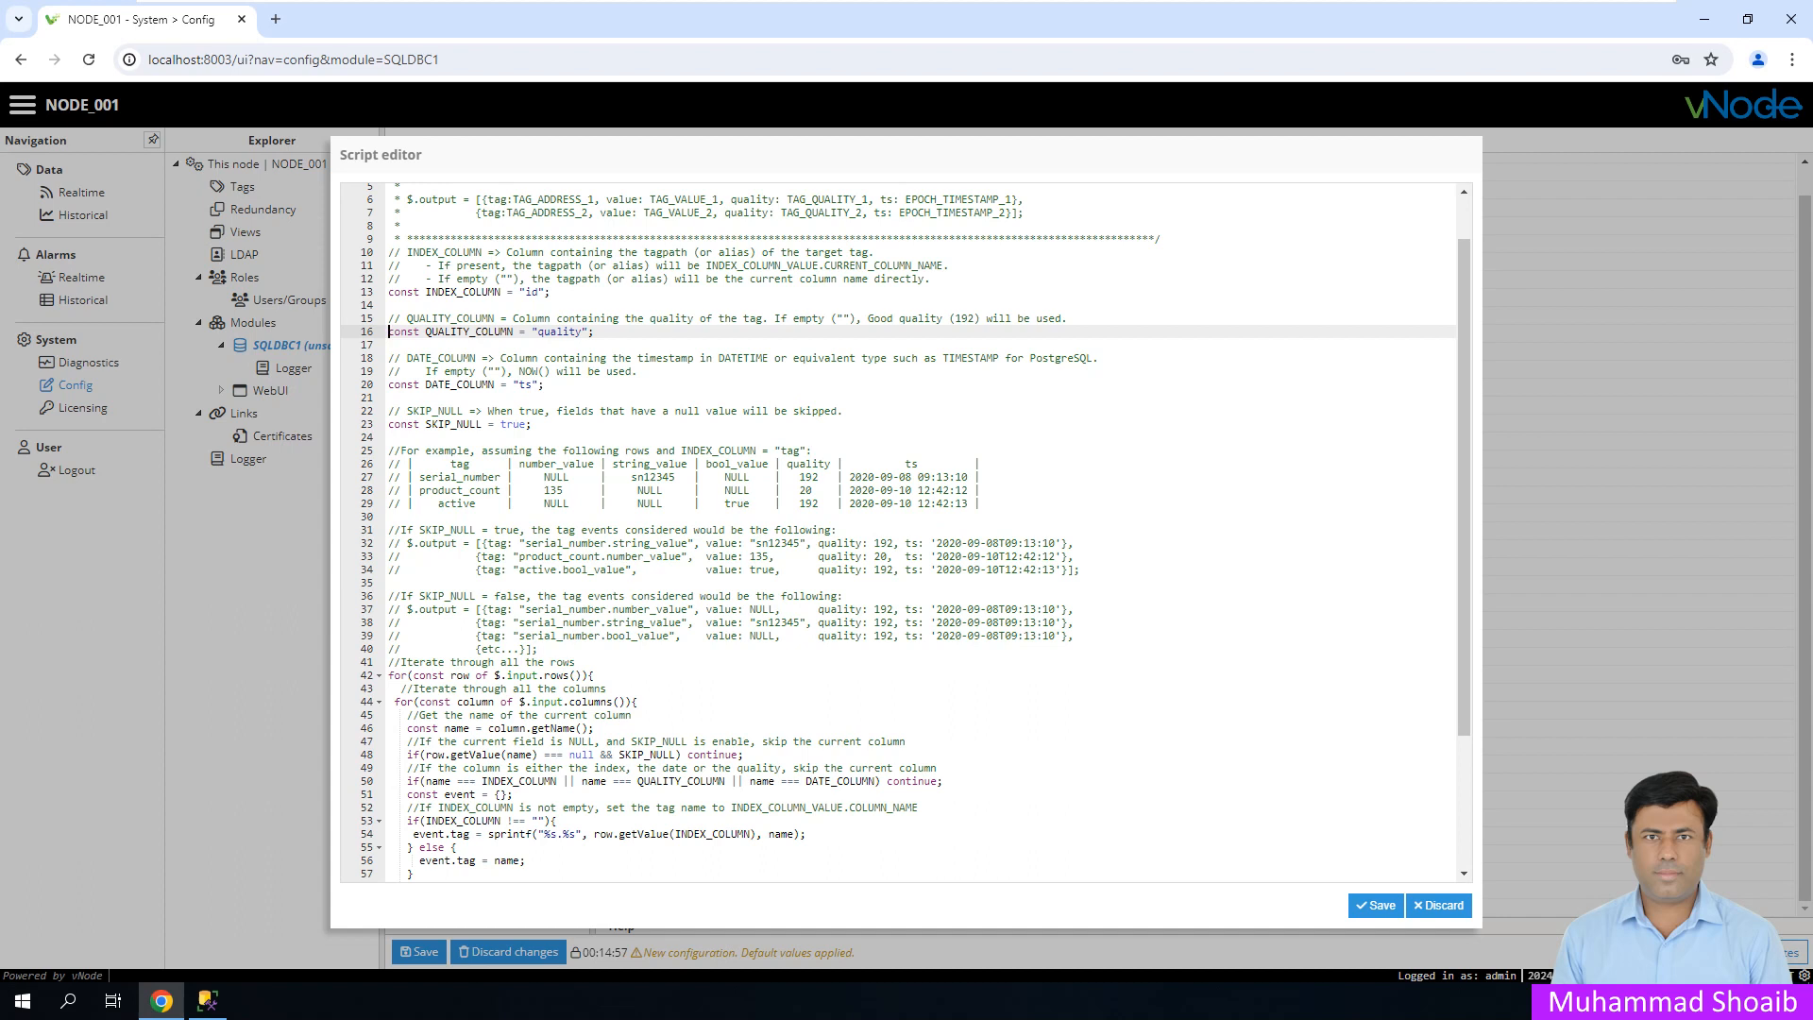
pyautogui.write('//')
pyautogui.click(533, 386)
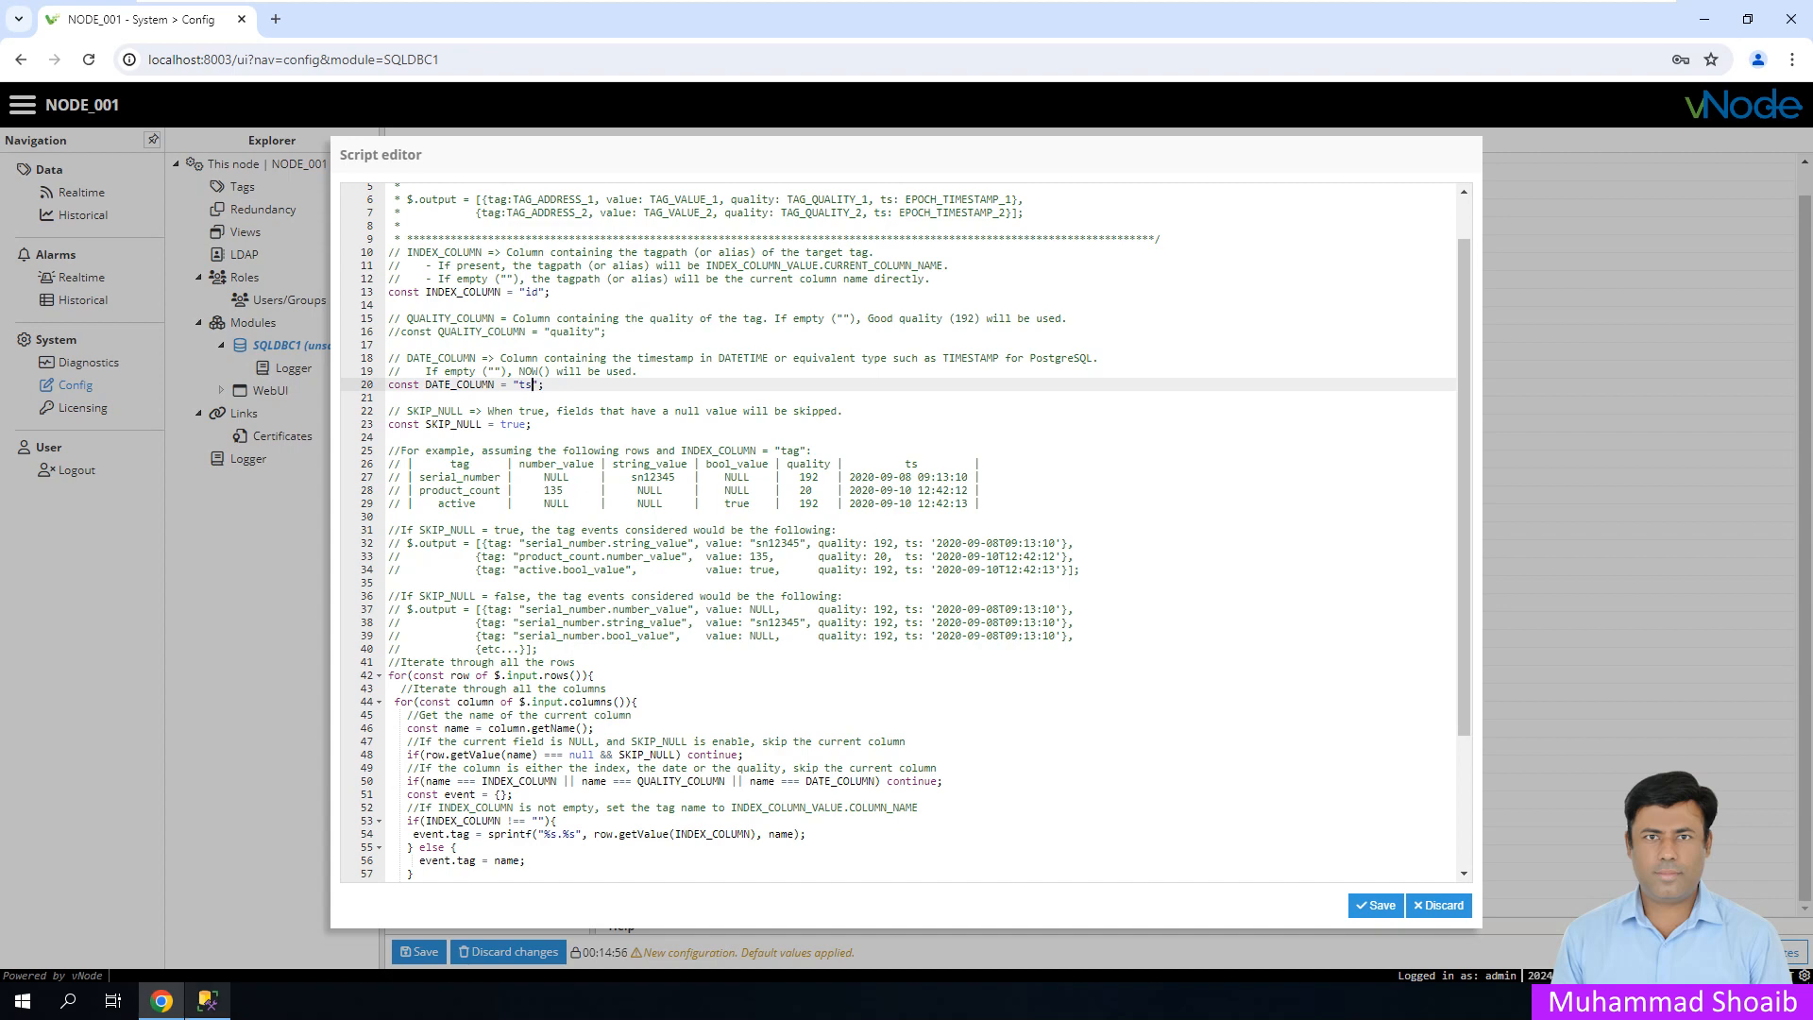
pyautogui.click(208, 1000)
pyautogui.click(161, 1001)
pyautogui.press('BackSpace')
pyautogui.press('BackSpace')
pyautogui.write('TS')
# - Review the row loop, tag-name fallback and QUALITY_COLUMN check on lines 42–62
pyautogui.click(534, 424)
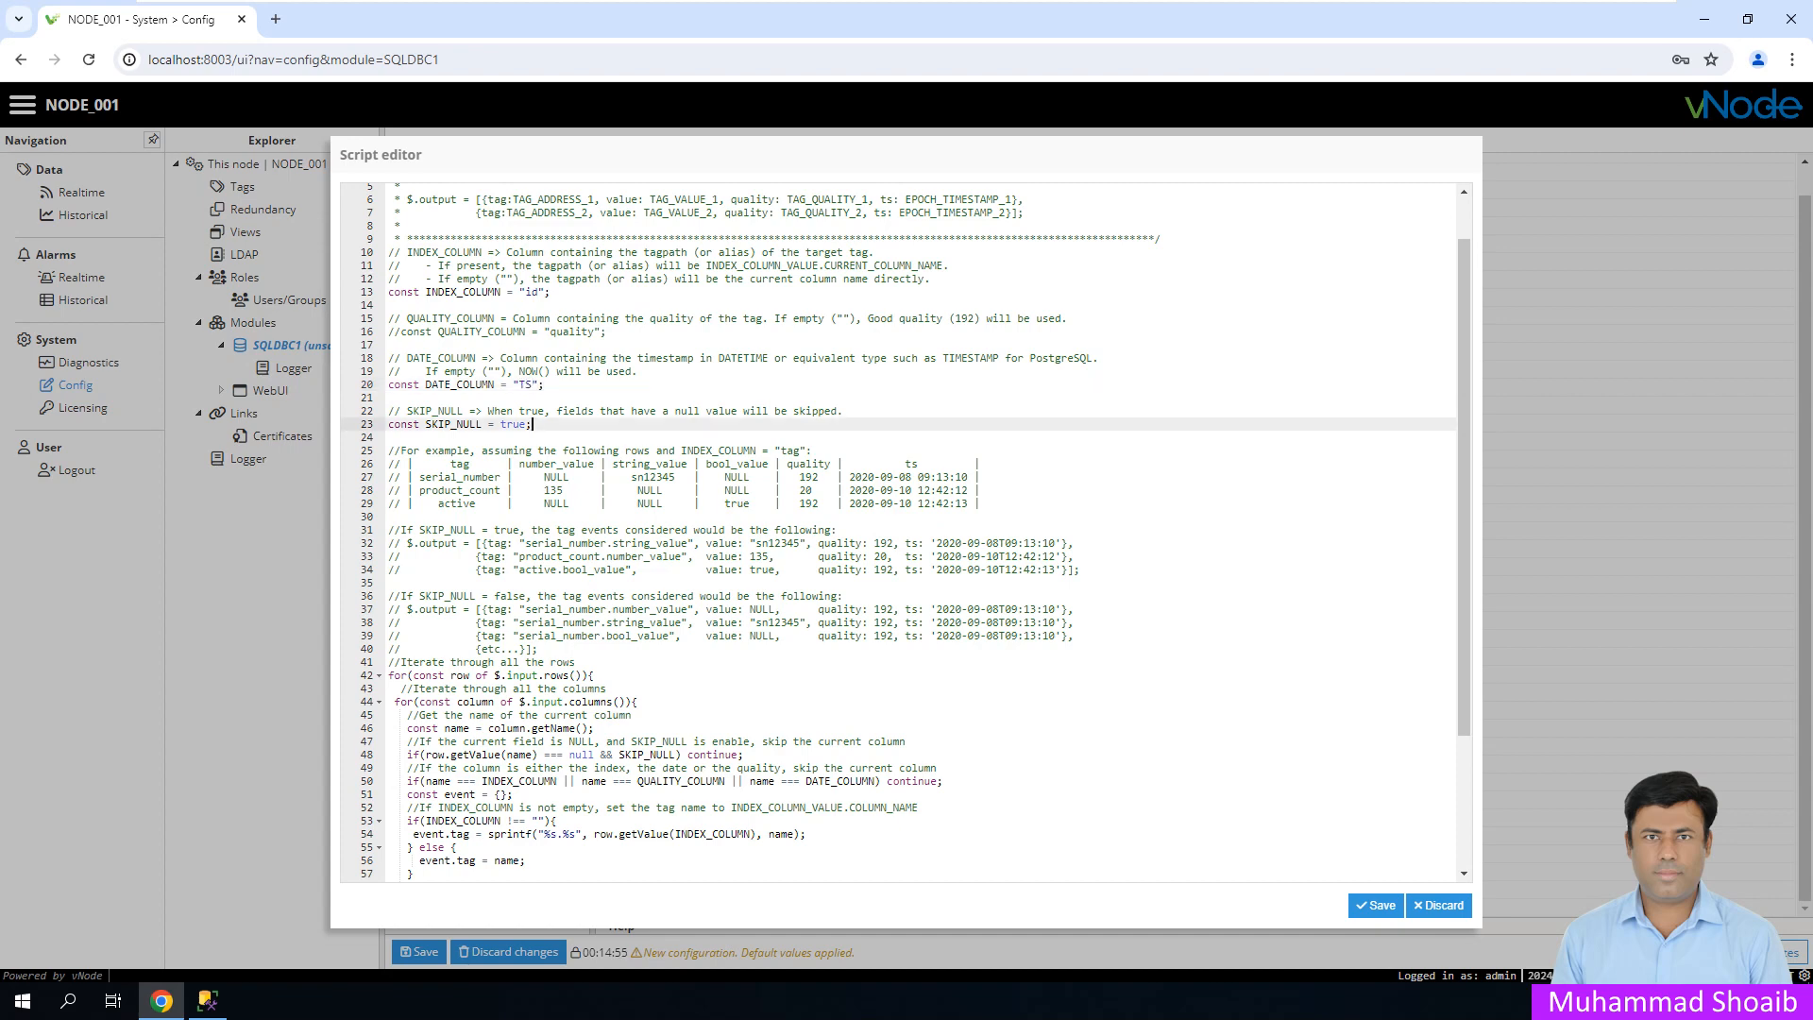
pyautogui.scroll(-2, 902, 534)
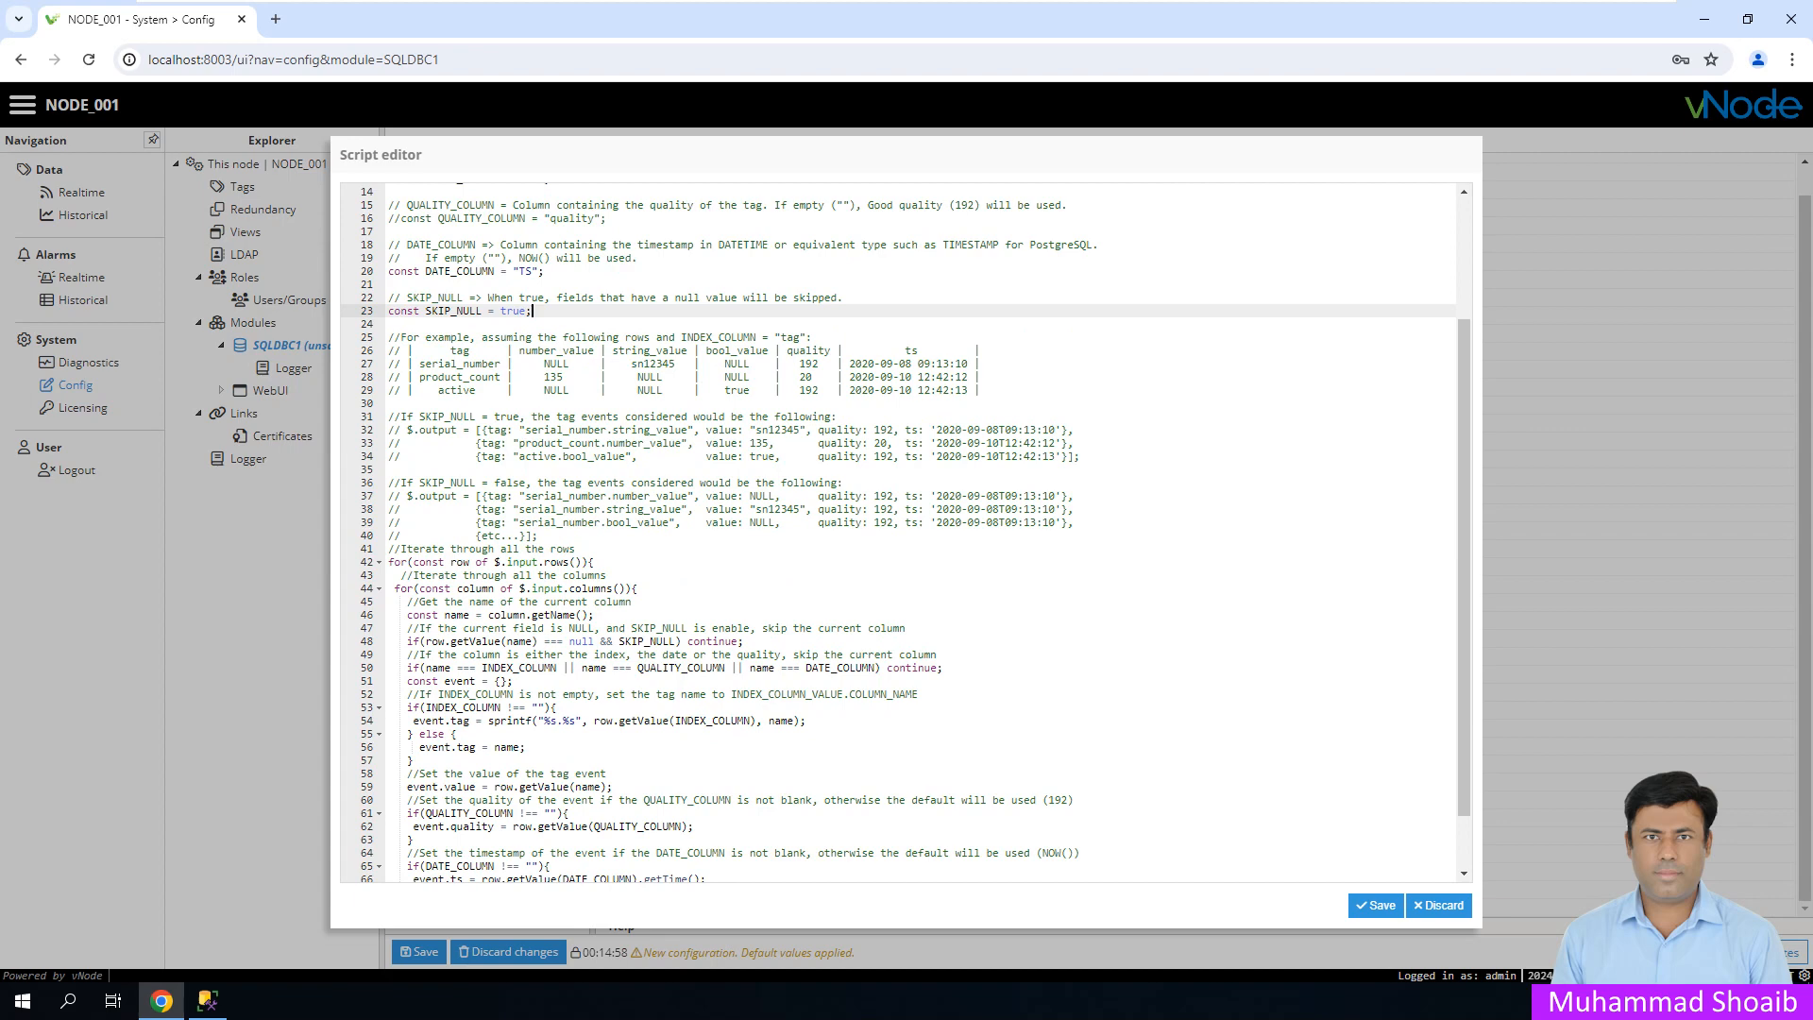
pyautogui.click(597, 562)
pyautogui.scroll(2, 902, 534)
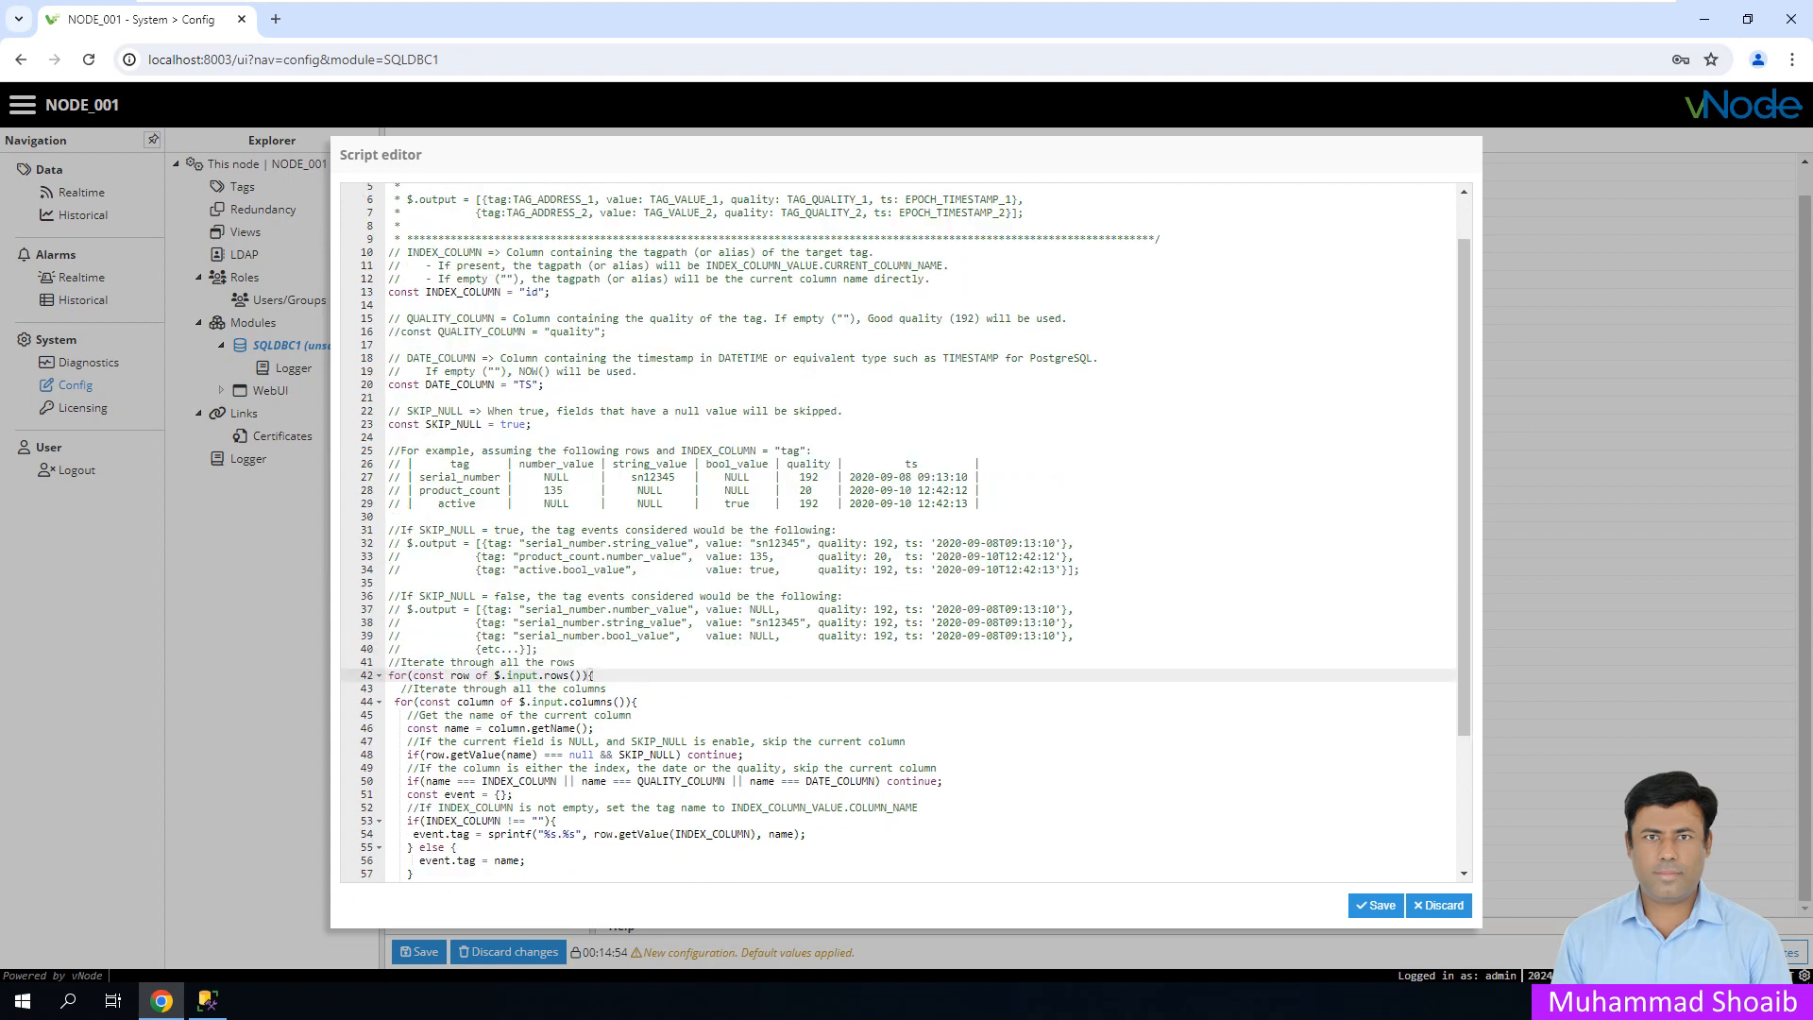
pyautogui.scroll(-3, 902, 533)
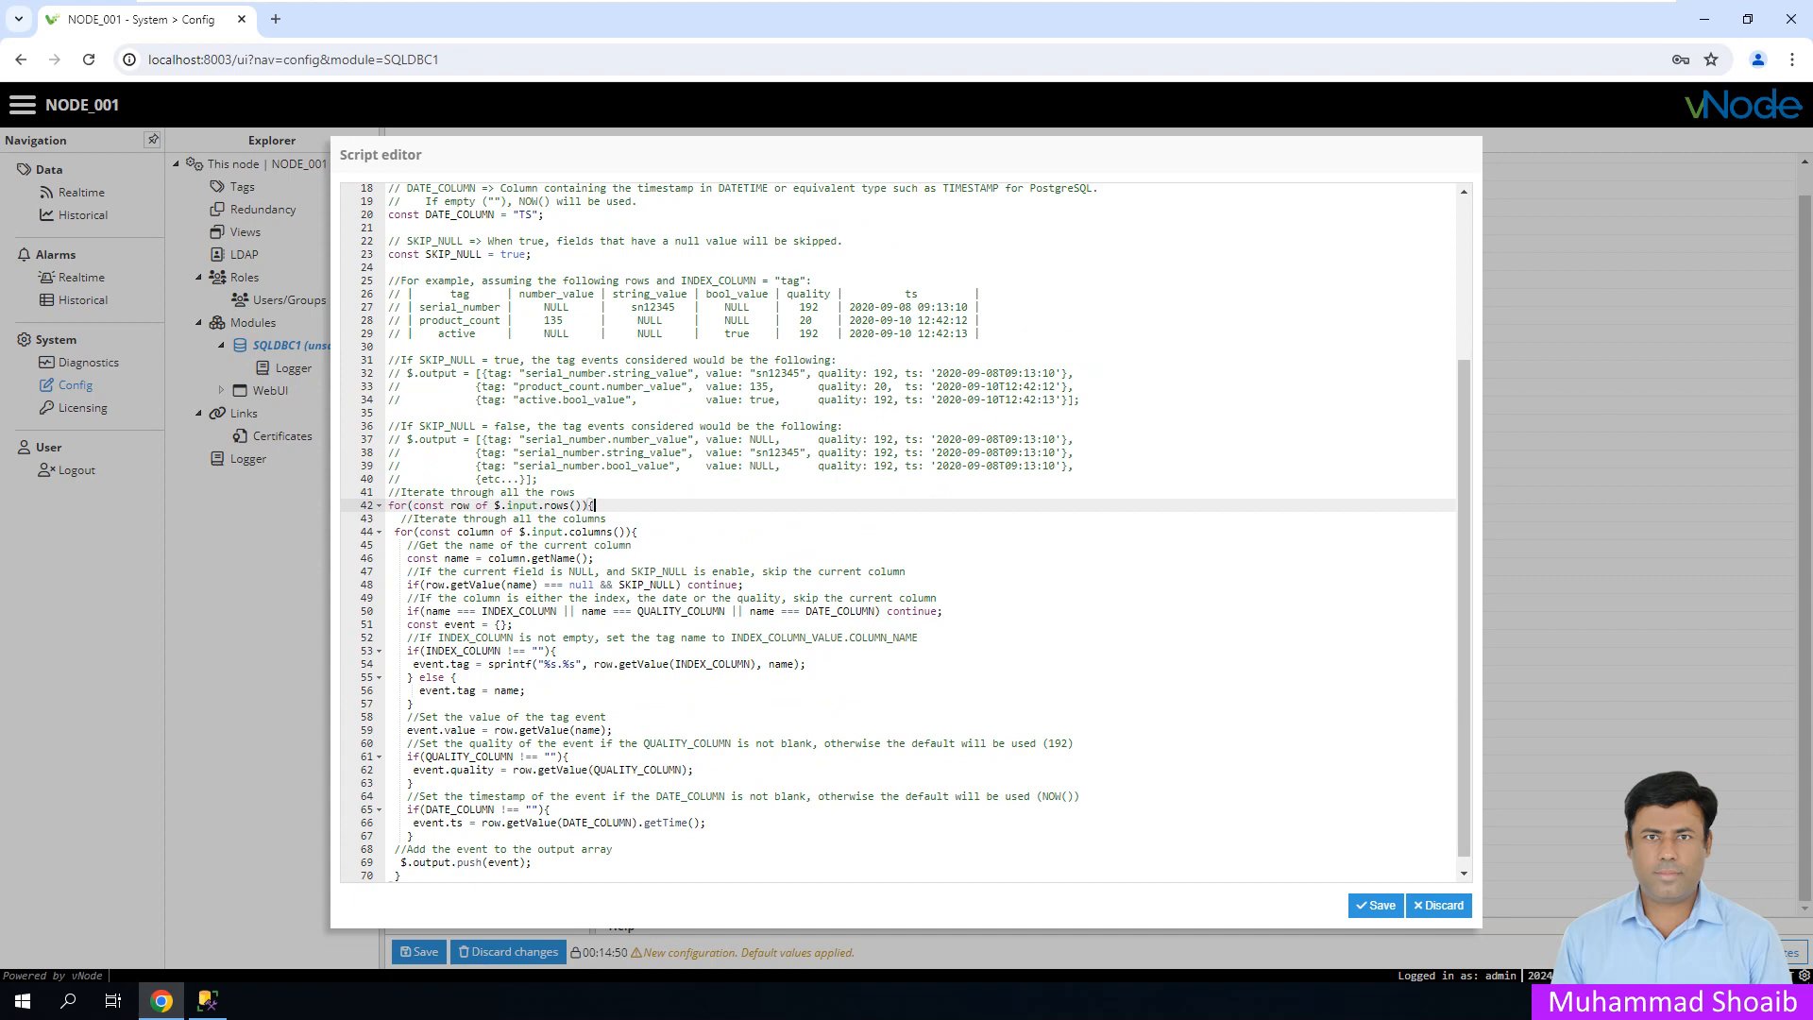
pyautogui.scroll(4, 902, 534)
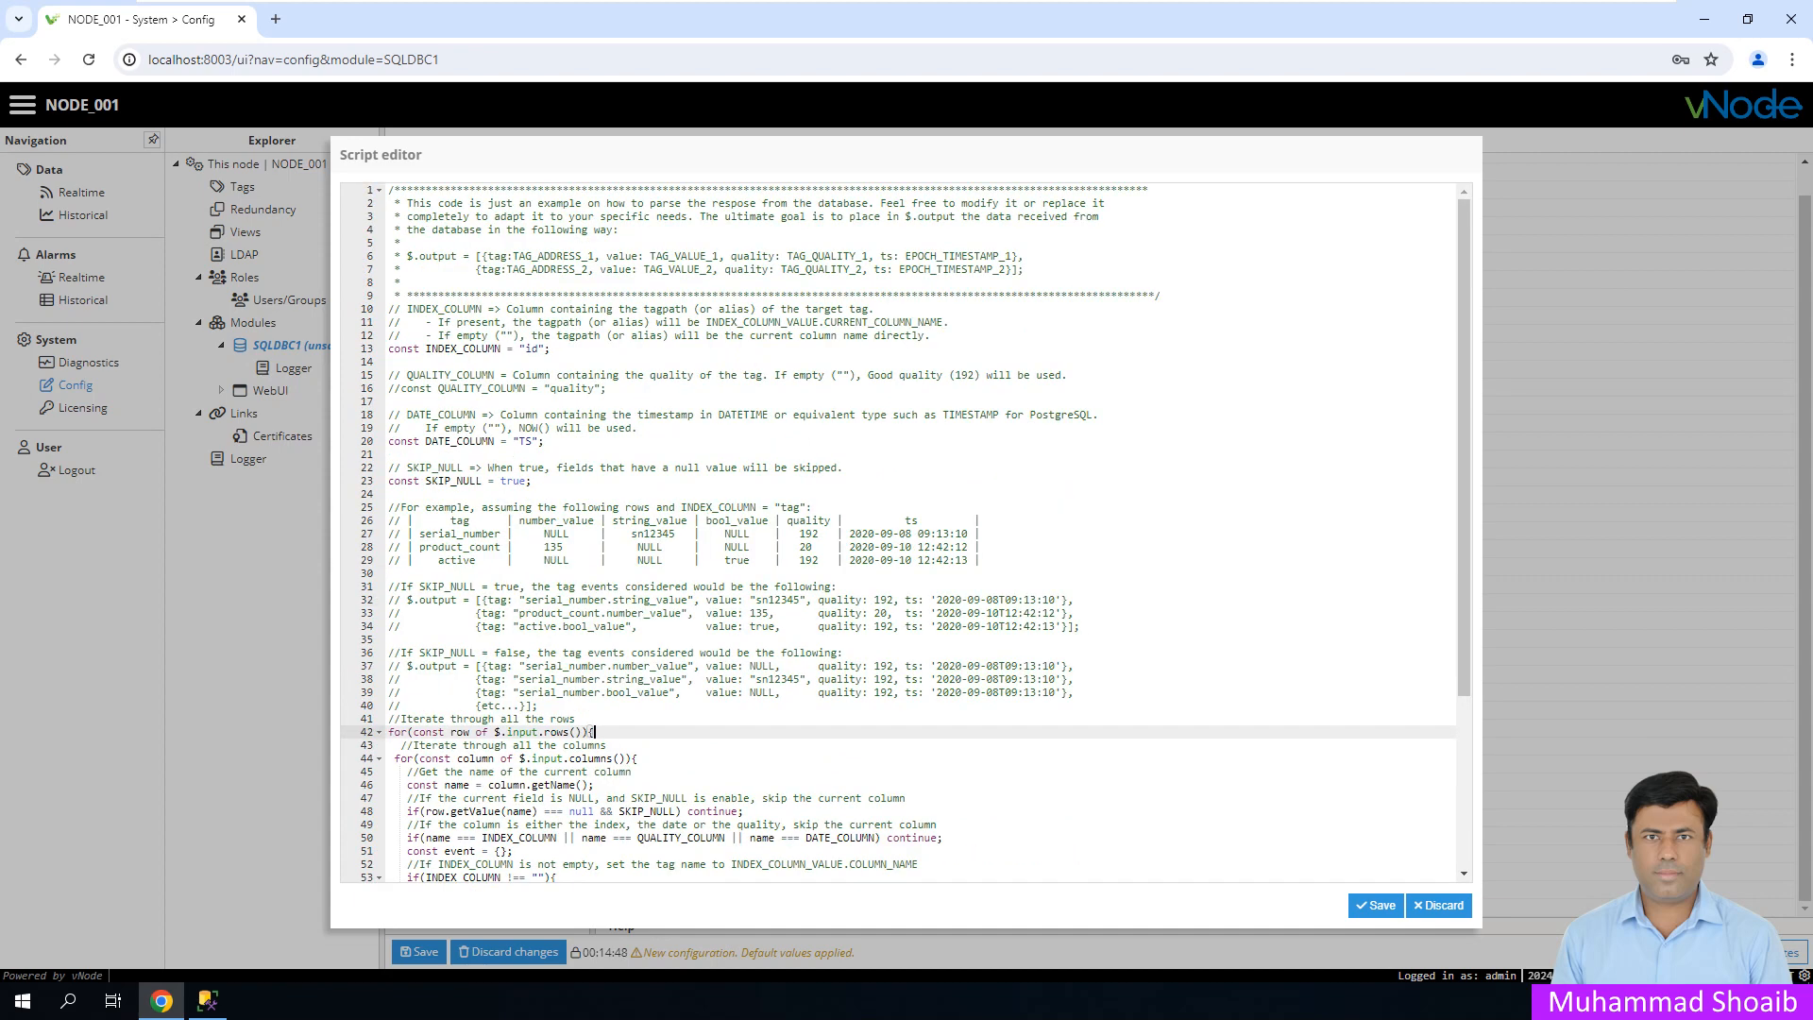
pyautogui.scroll(-4, 902, 534)
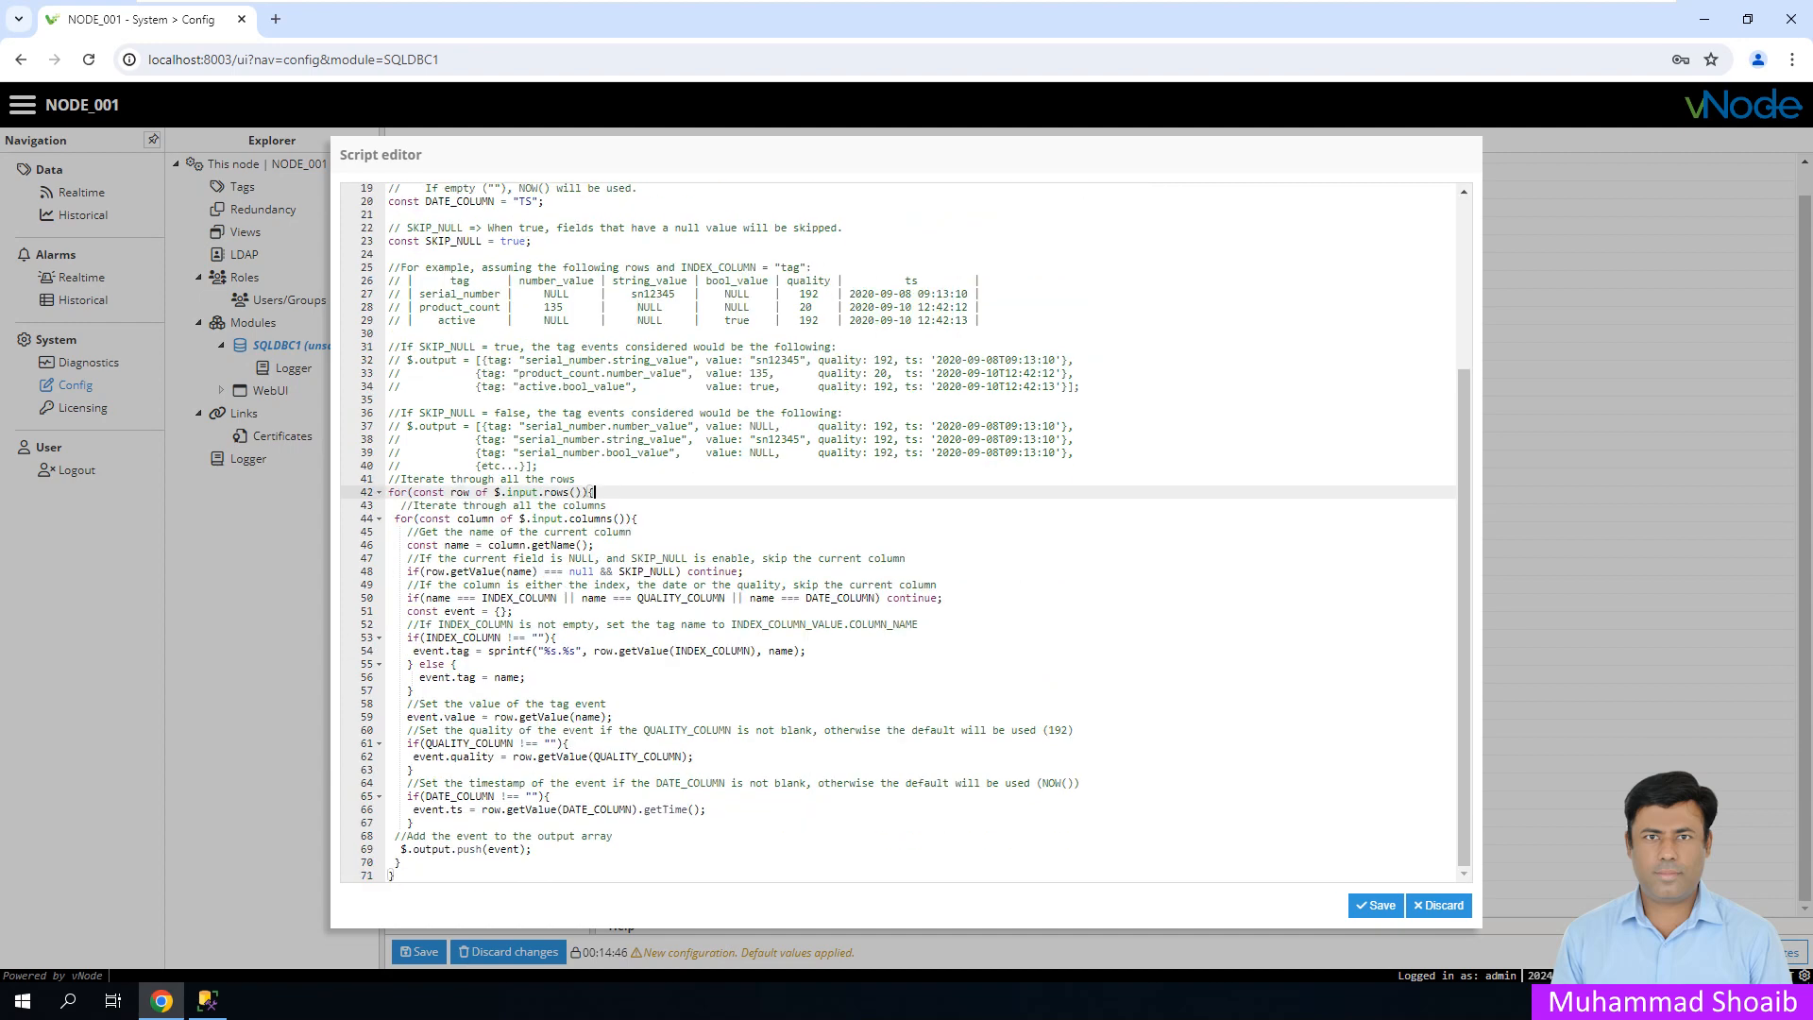
pyautogui.click(526, 677)
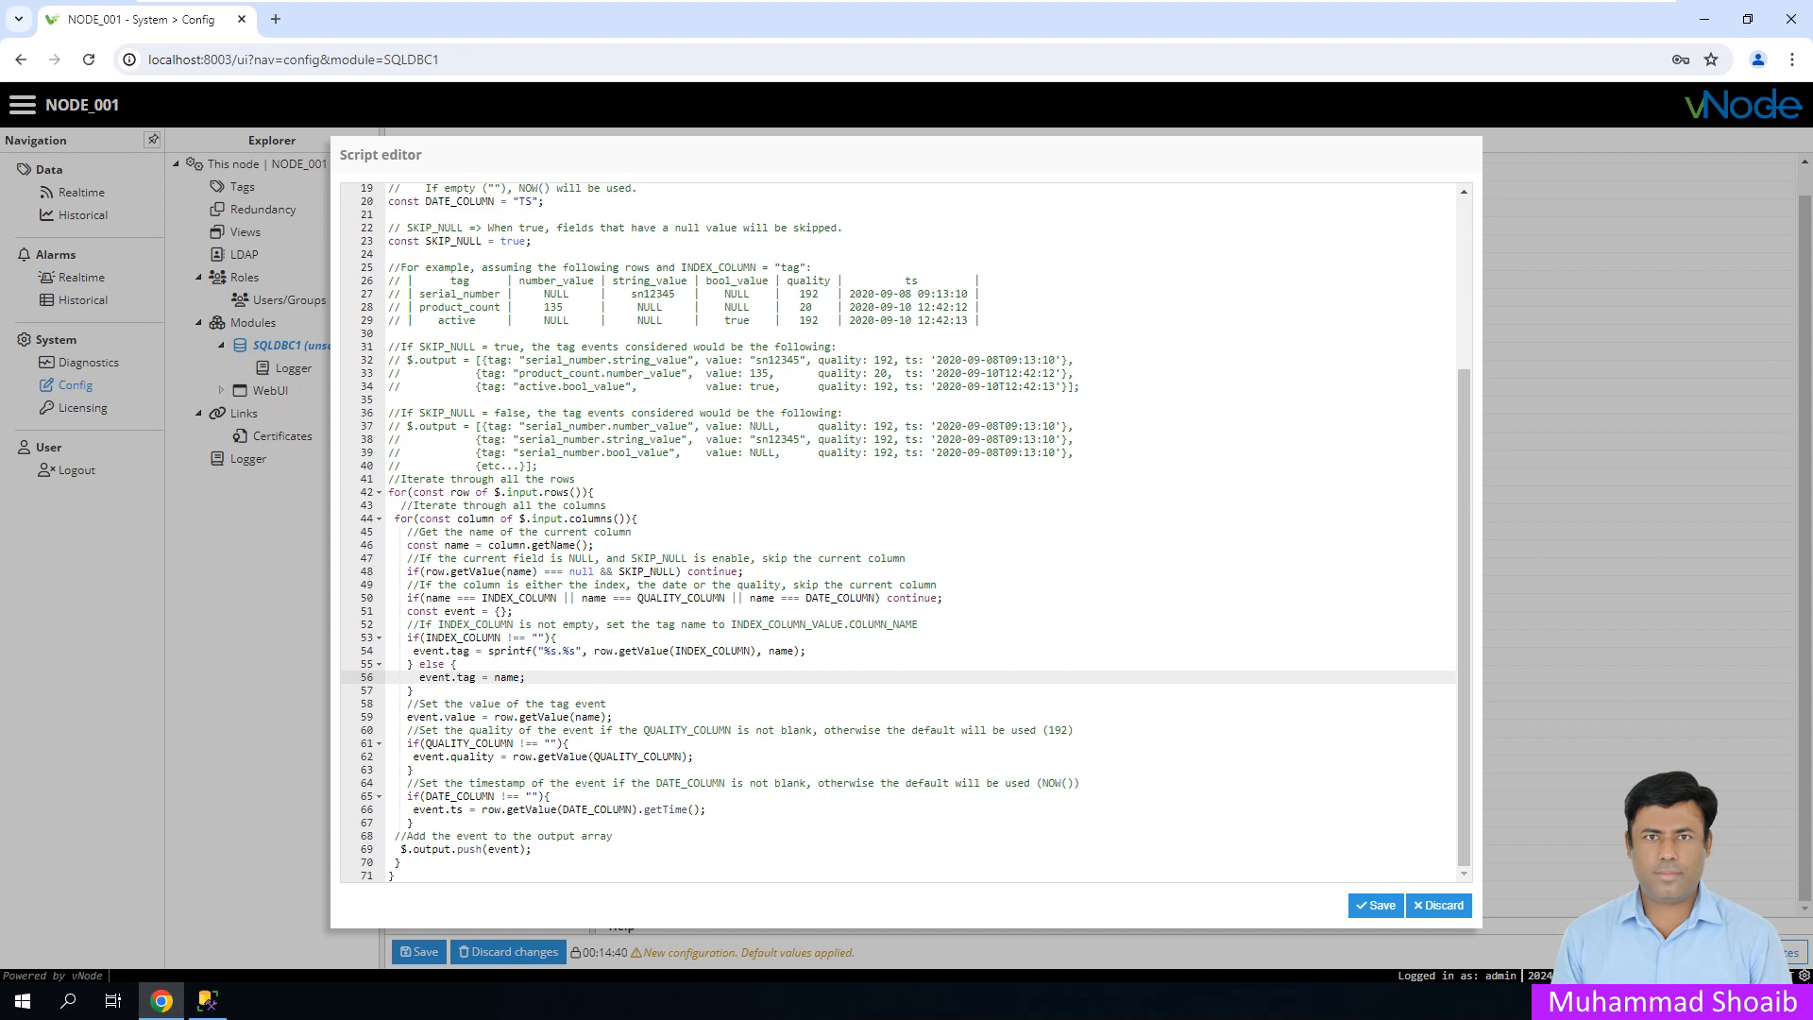
pyautogui.click(438, 744)
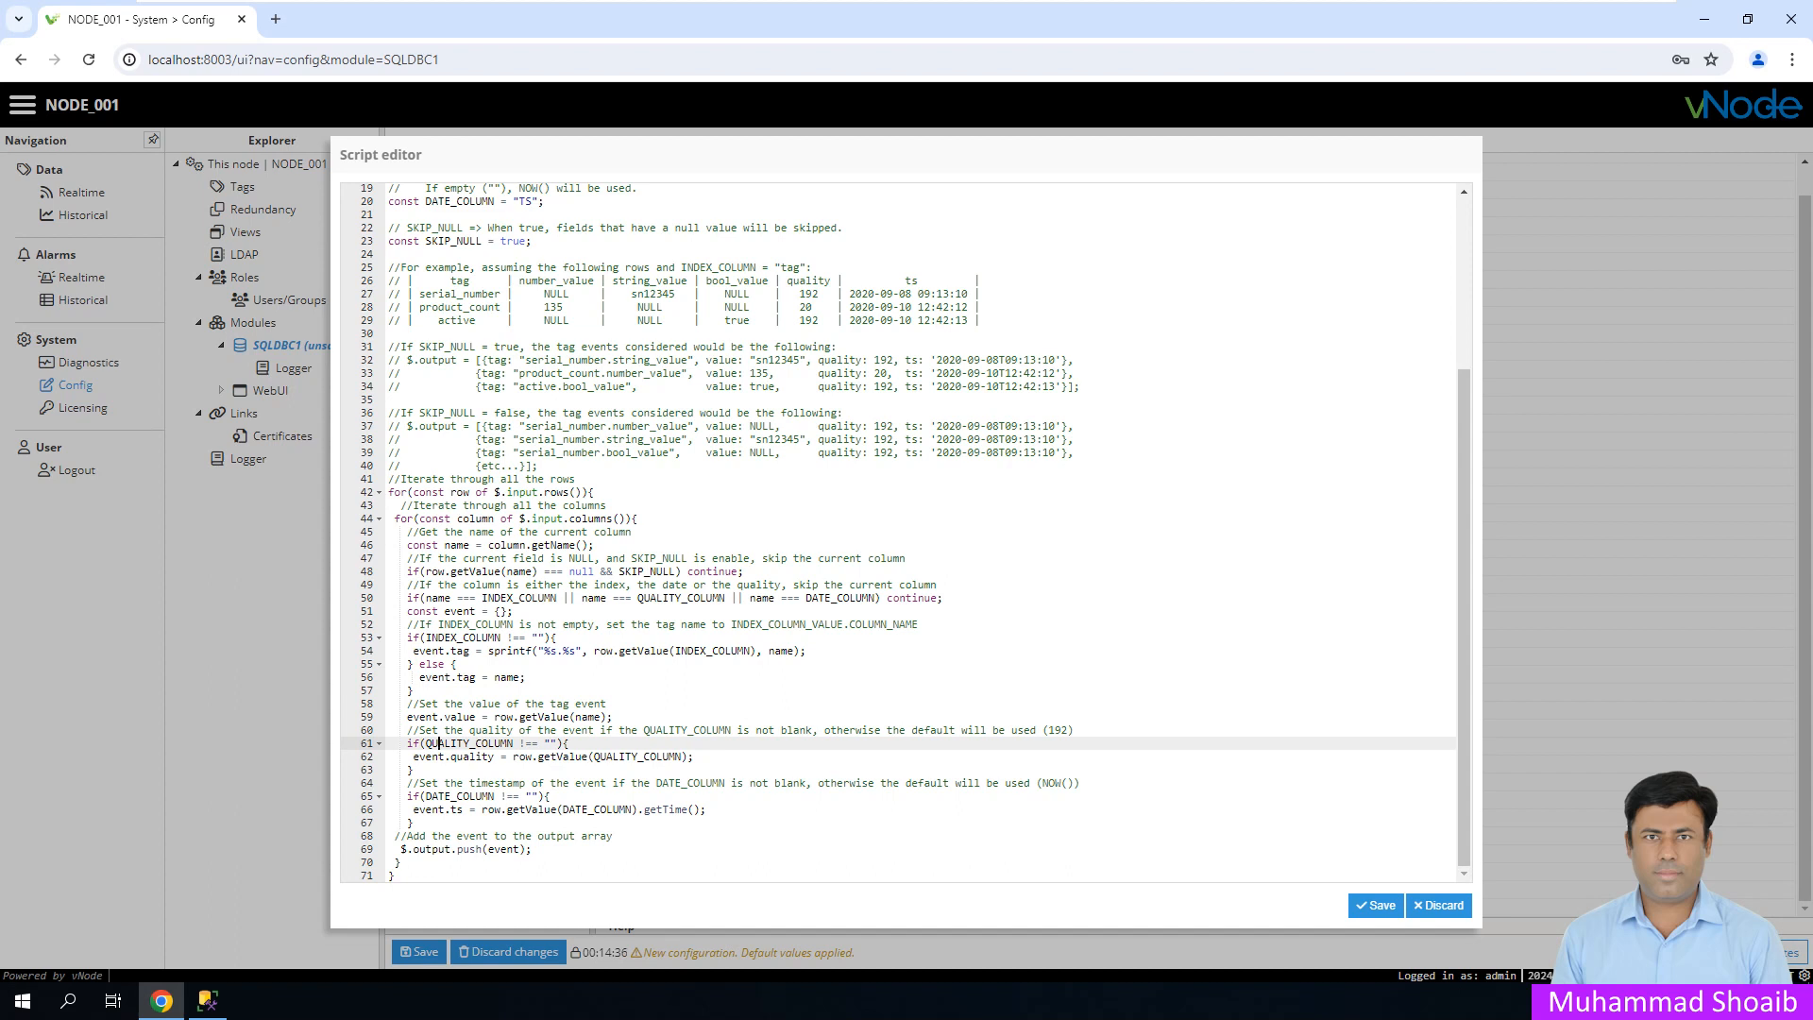
pyautogui.click(452, 597)
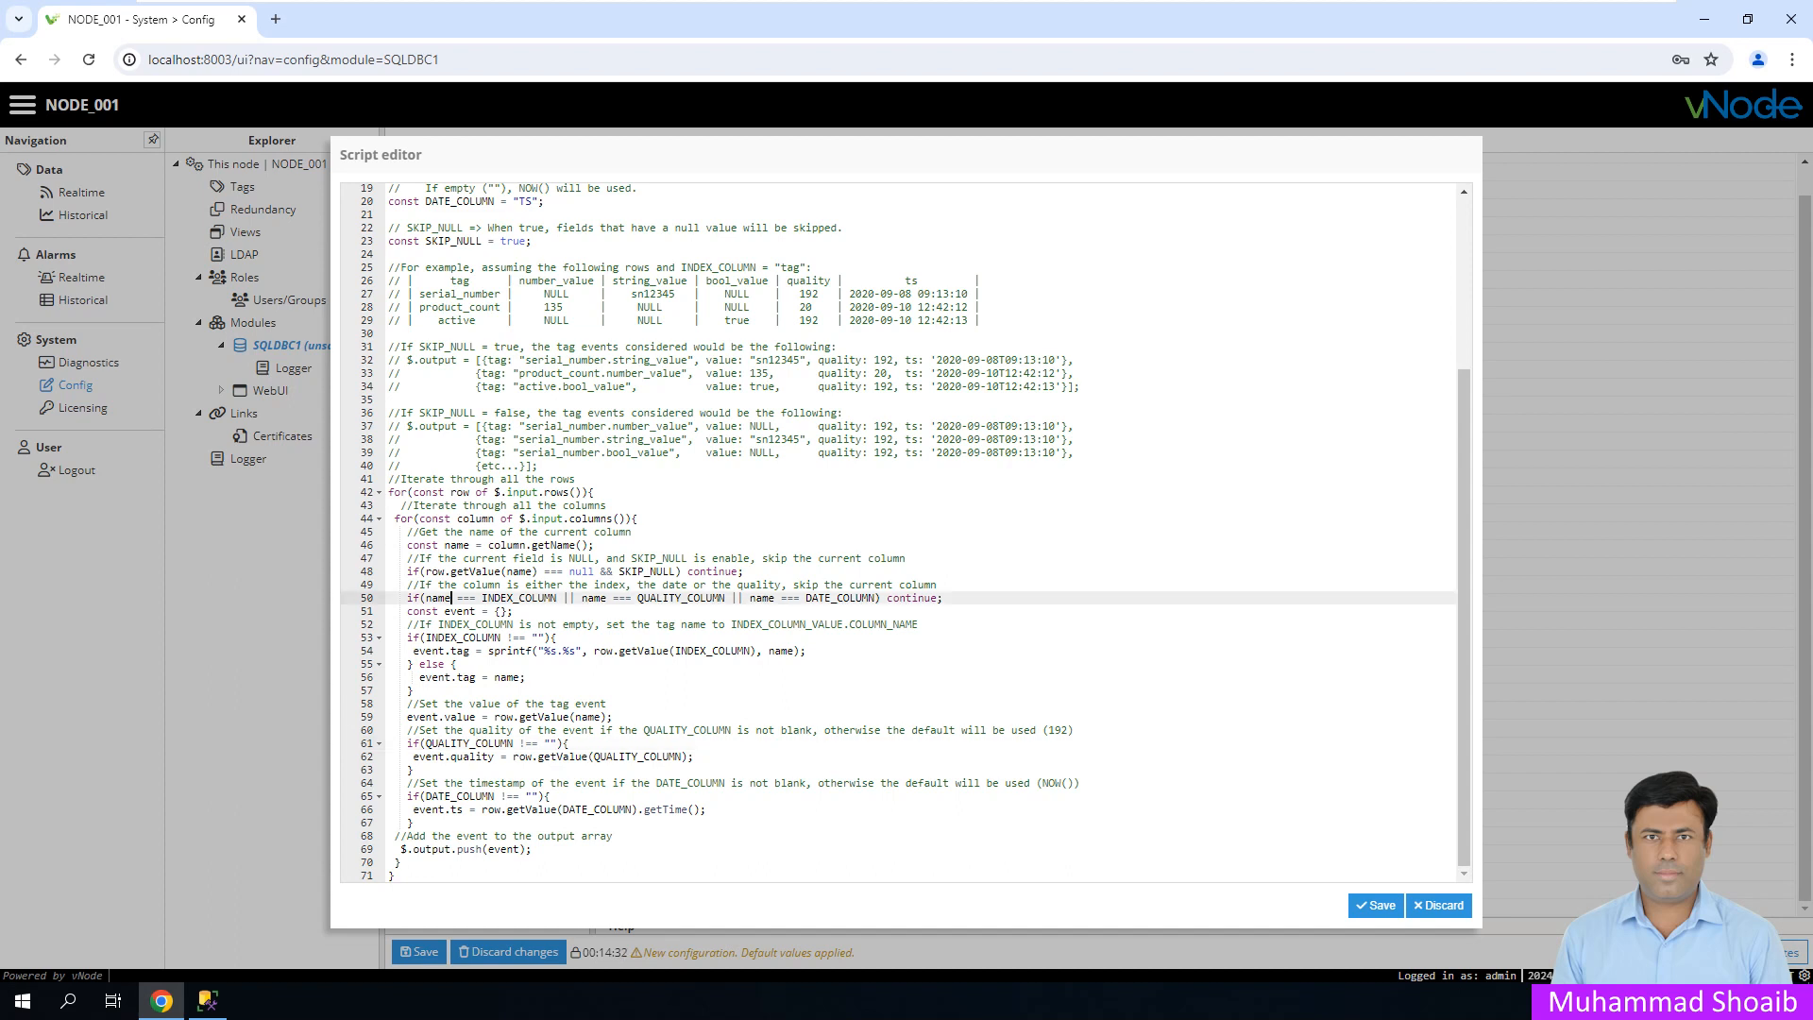
pyautogui.click(502, 743)
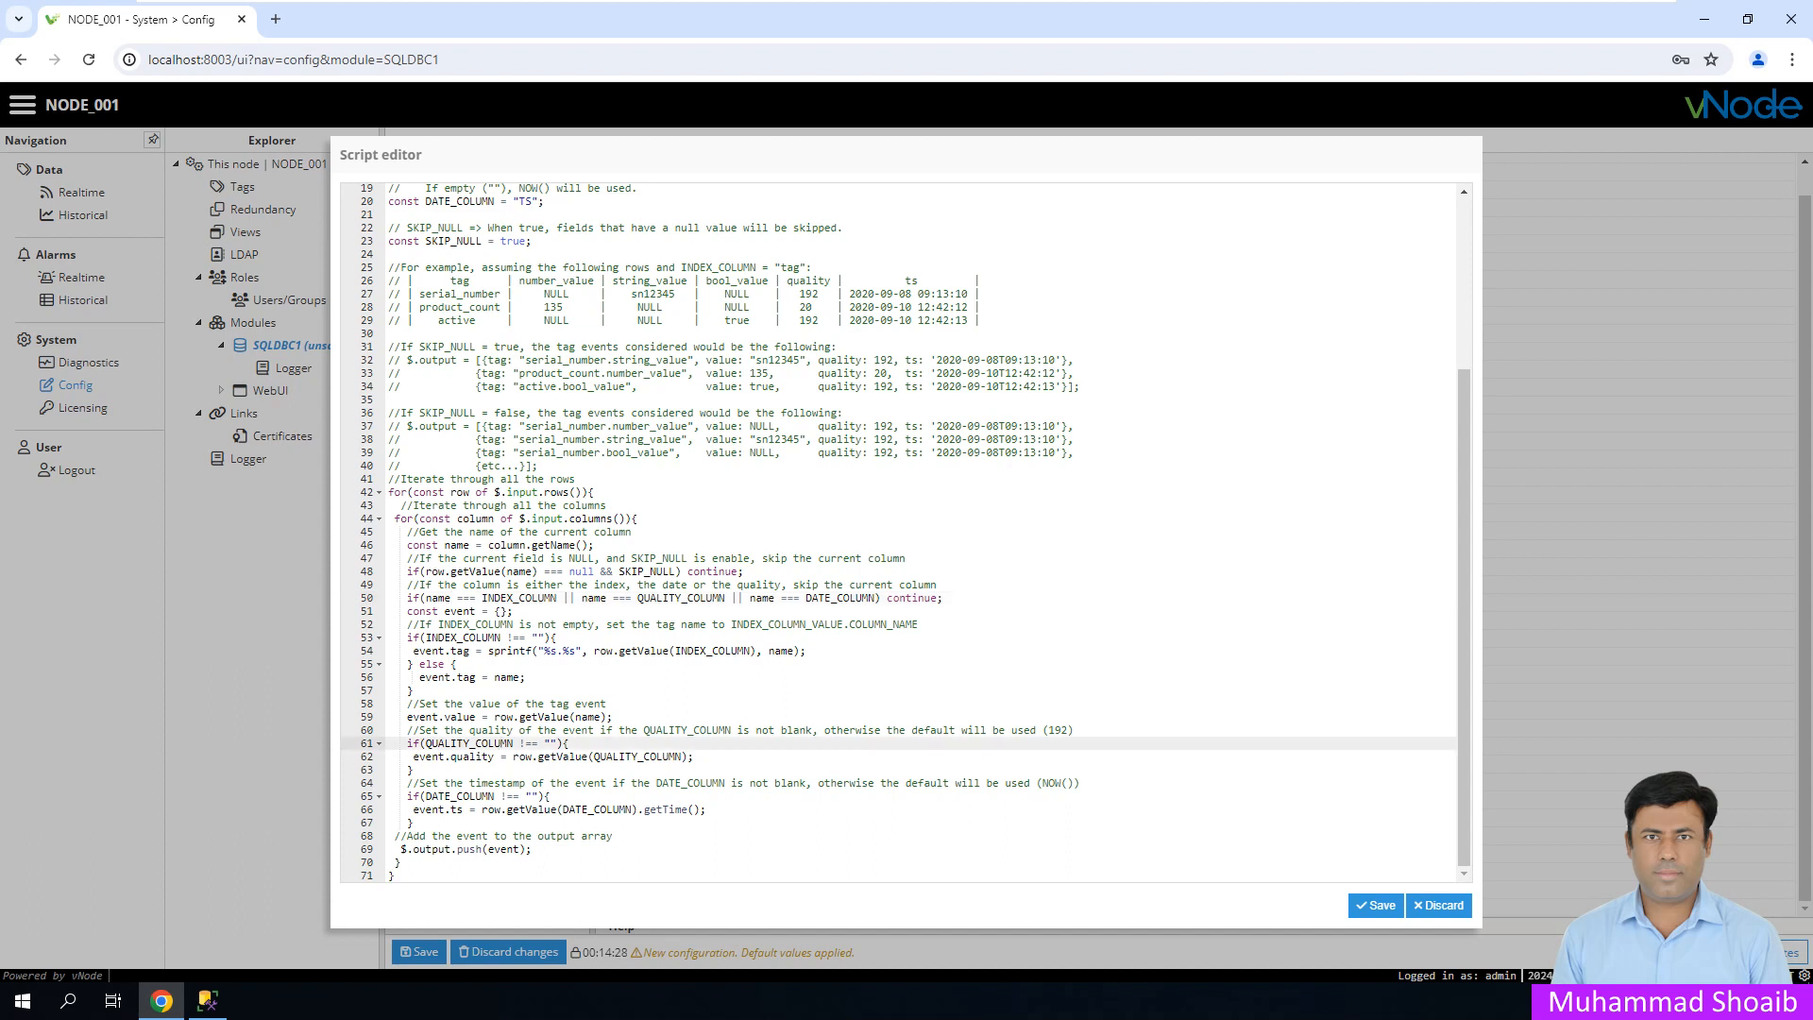
pyautogui.click(463, 756)
pyautogui.click(570, 743)
# - Prefix lines 61, 62 and 63 with // to disable the QUALITY_COLUMN block
pyautogui.press('Home')
pyautogui.write('/')
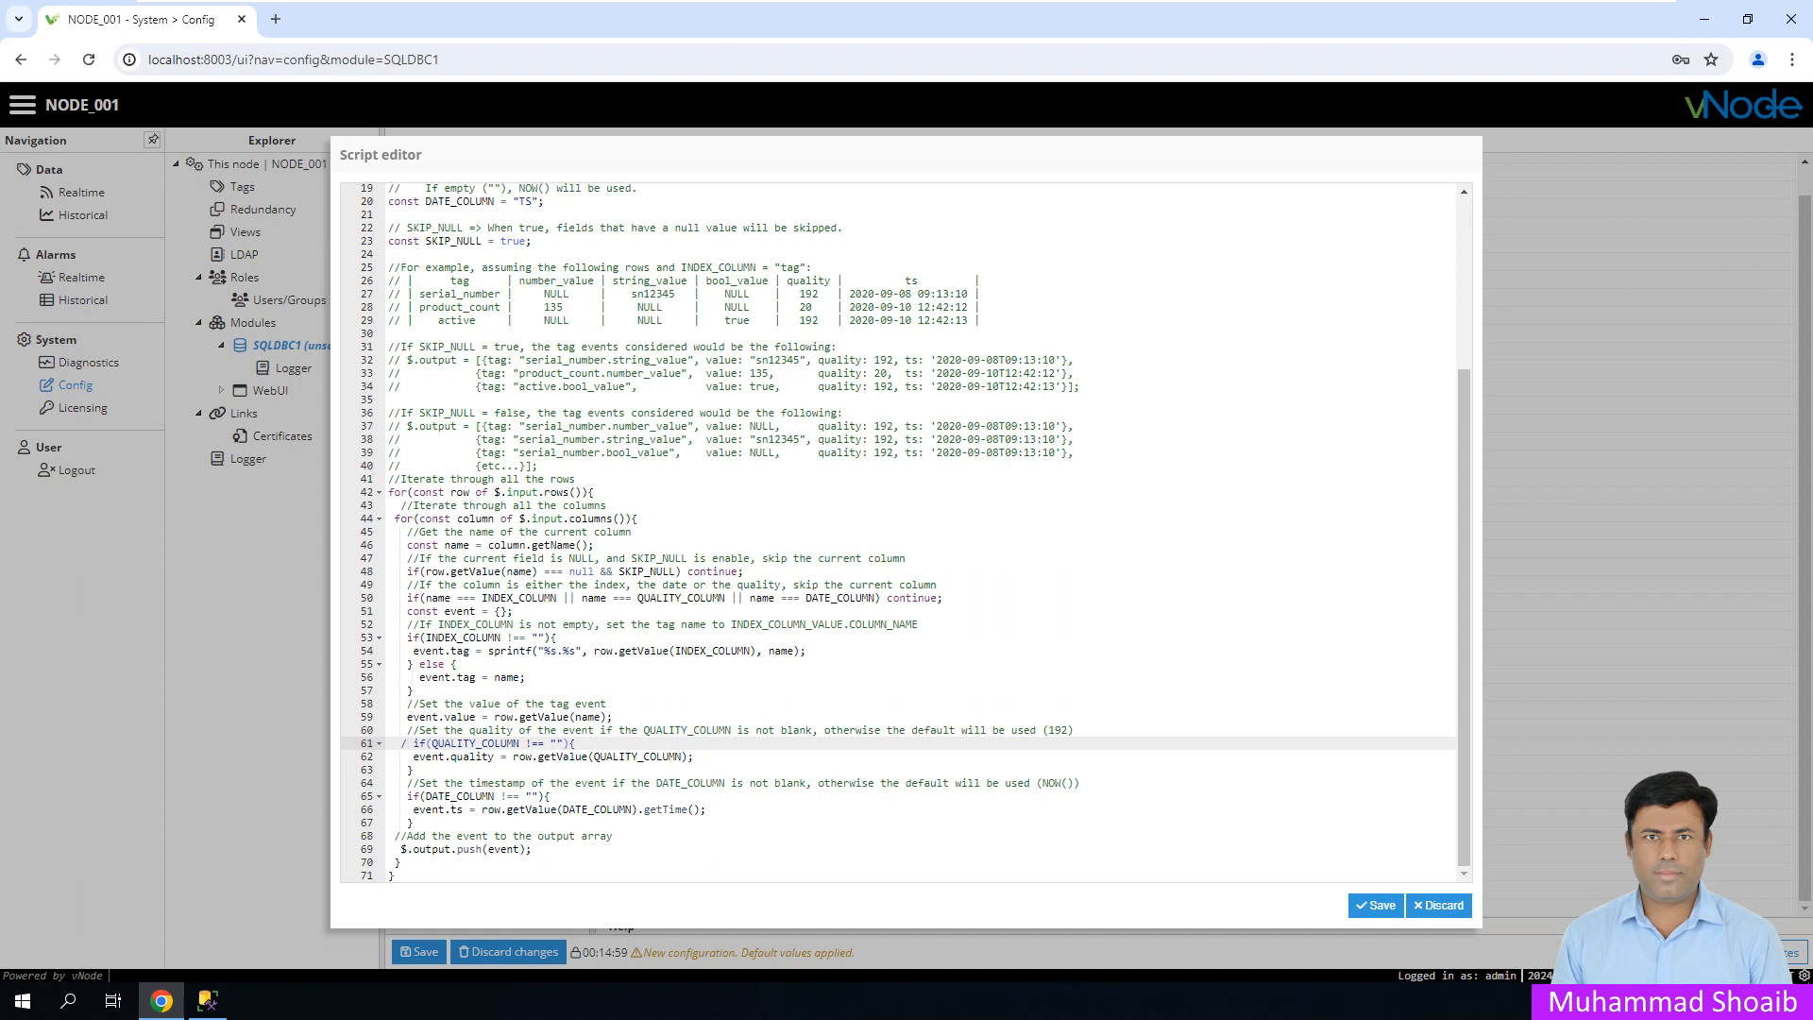
pyautogui.write('/')
pyautogui.press('Down')
pyautogui.write('//')
pyautogui.press('Down')
pyautogui.write('/')
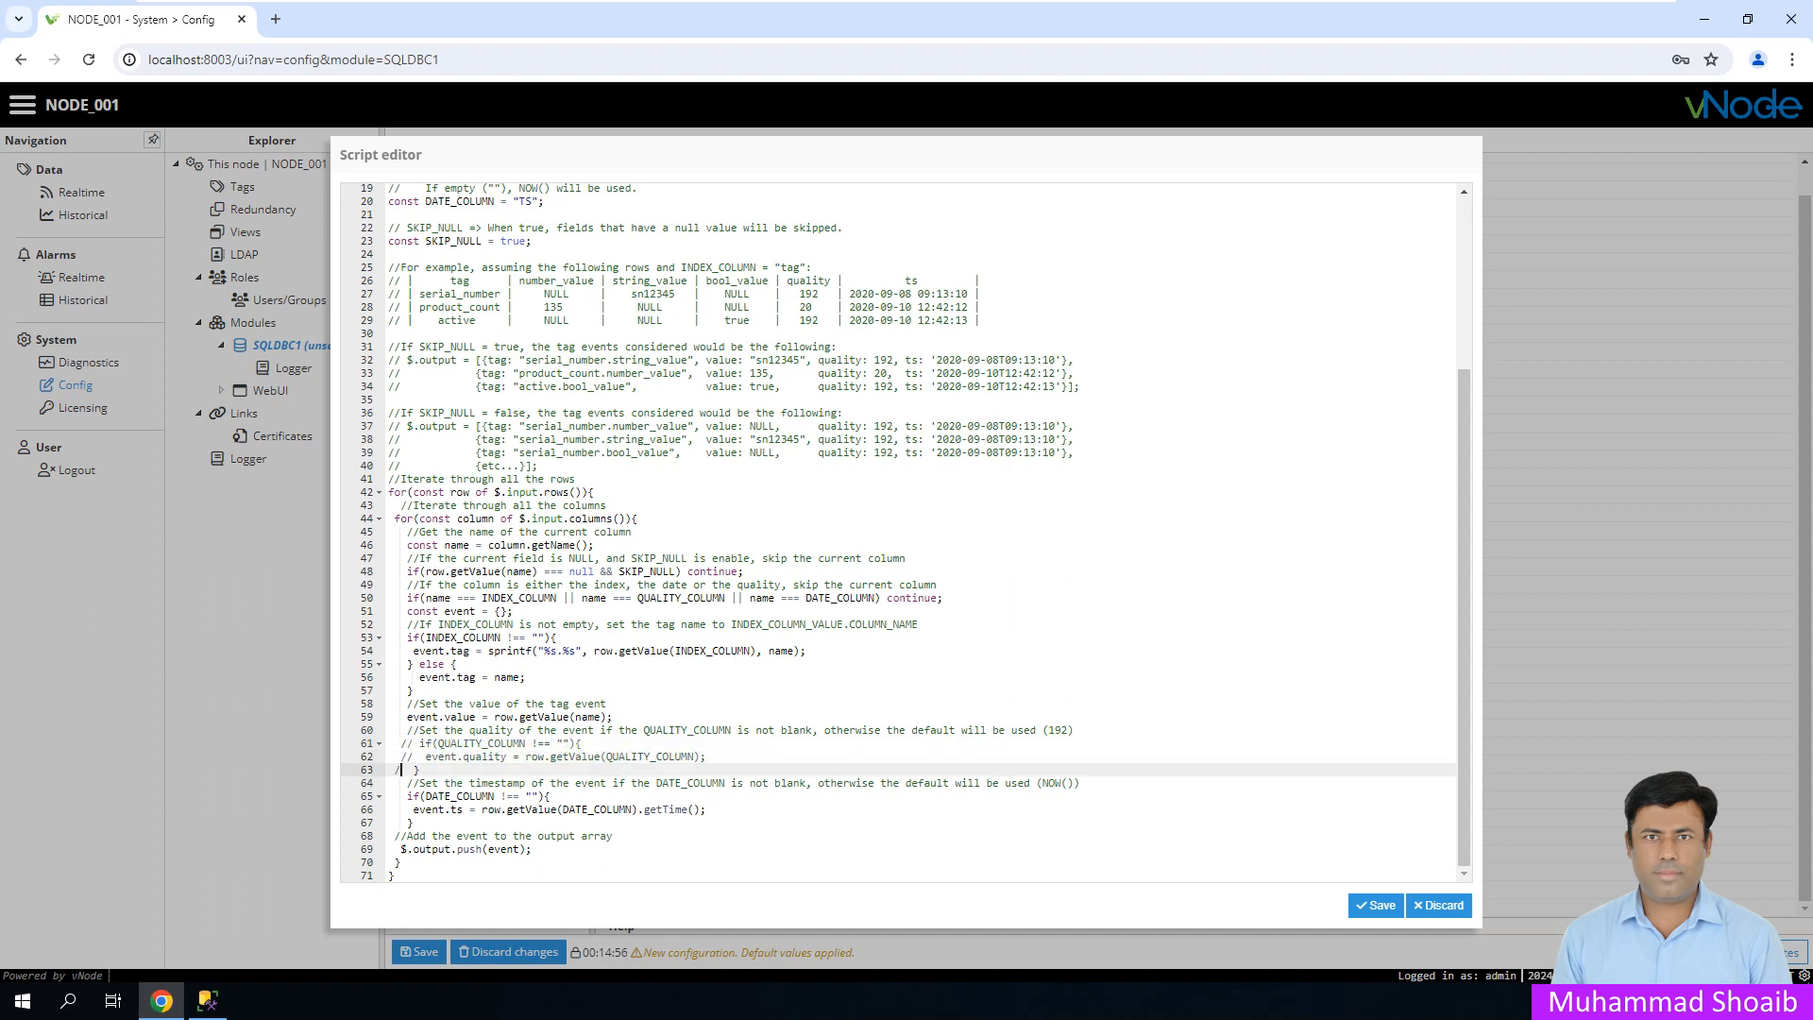
pyautogui.write('/')
# - Review the column loop, column name and event creation code on lines 43–56
pyautogui.click(472, 611)
pyautogui.click(477, 545)
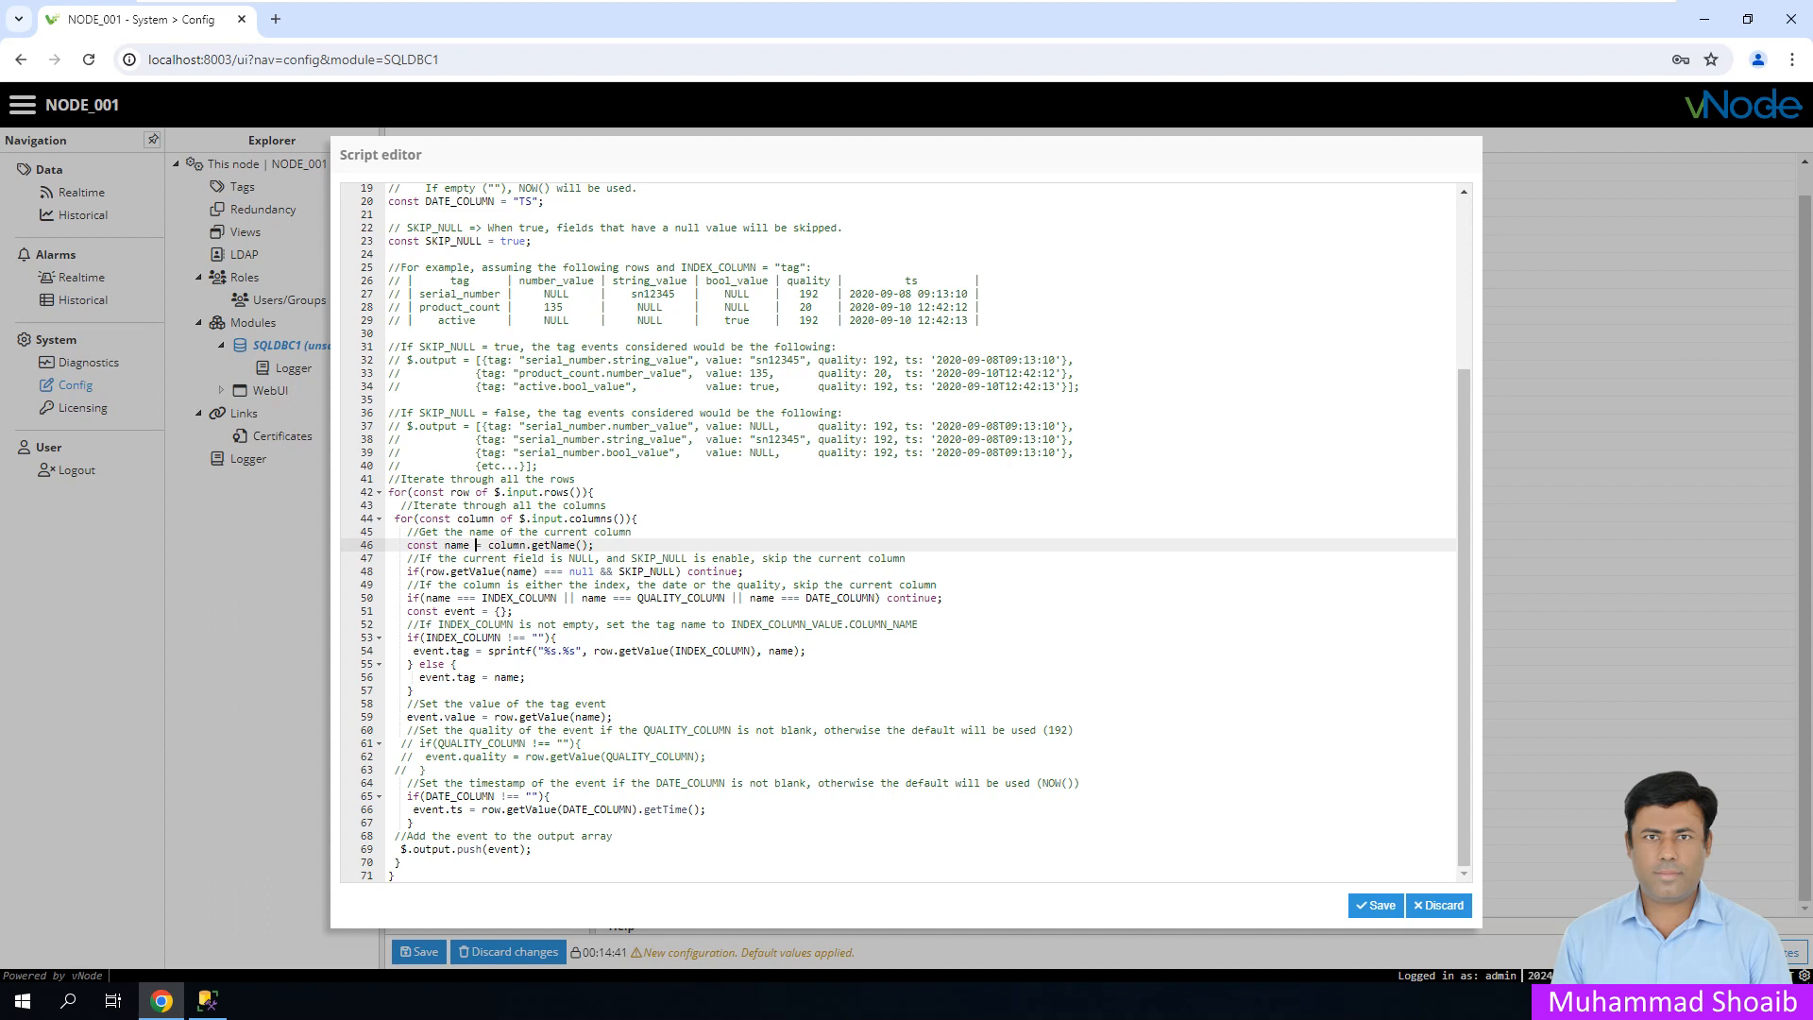
pyautogui.click(607, 505)
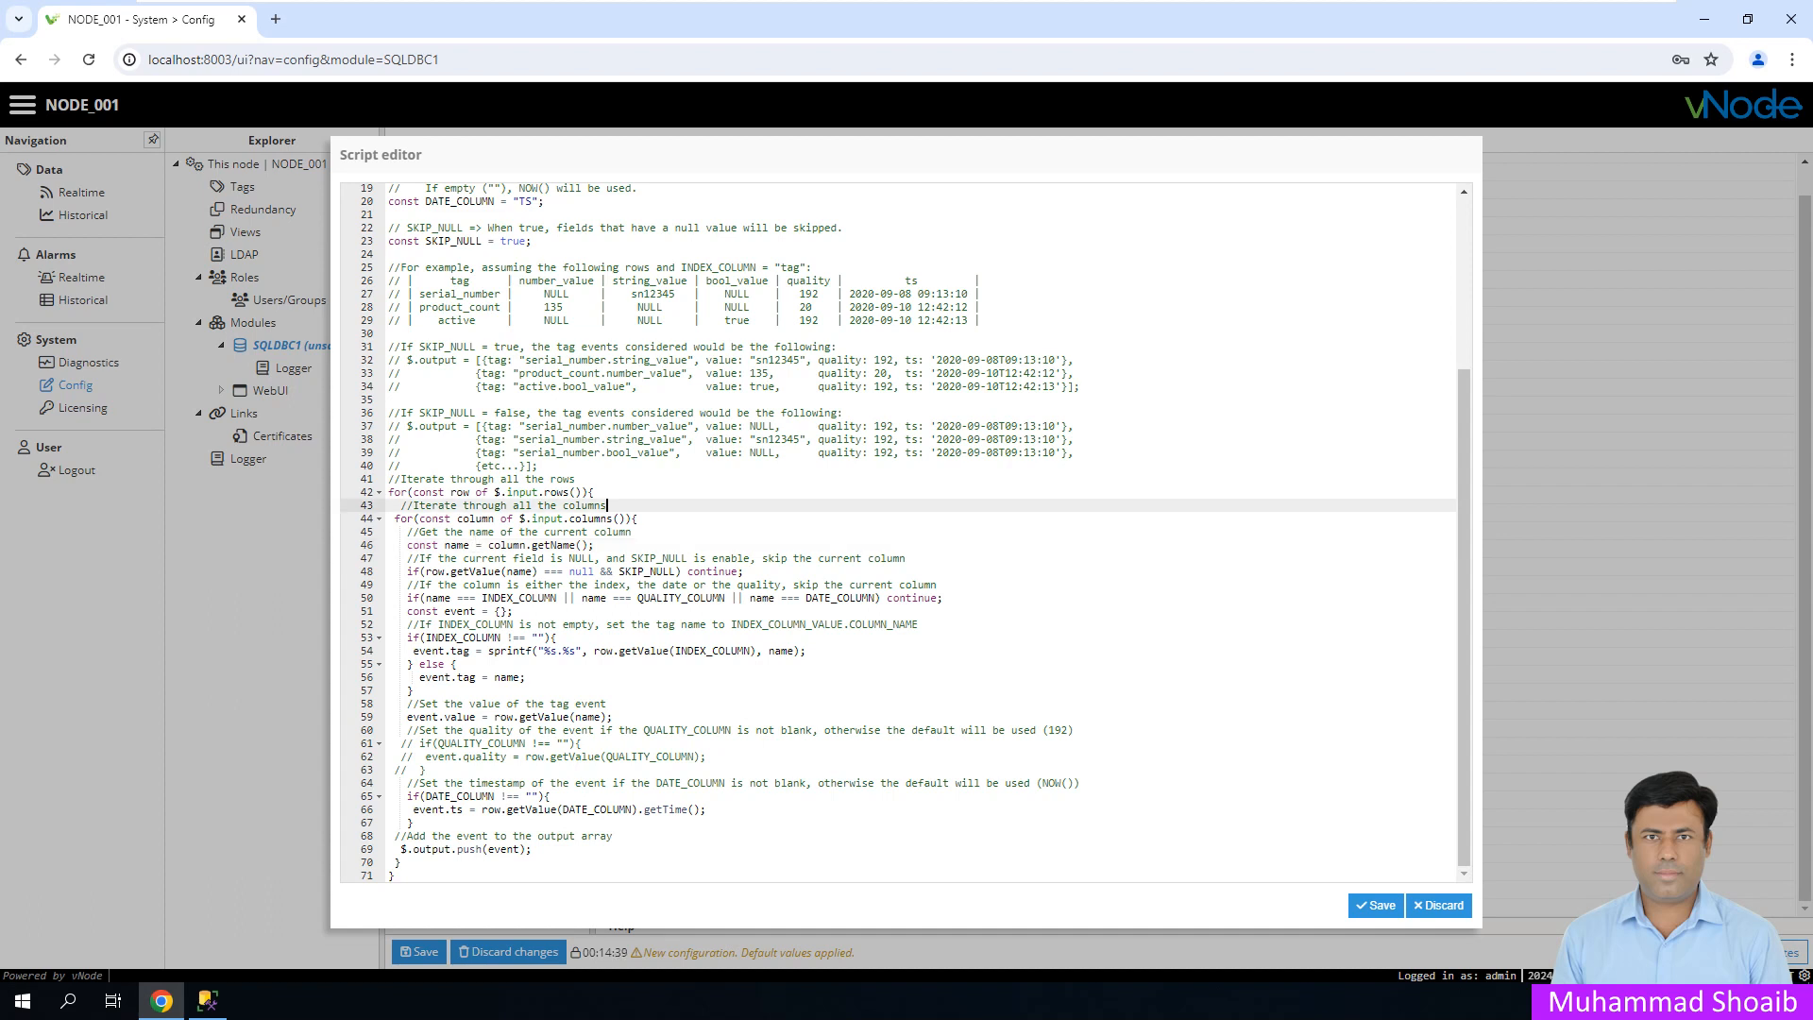
pyautogui.click(414, 690)
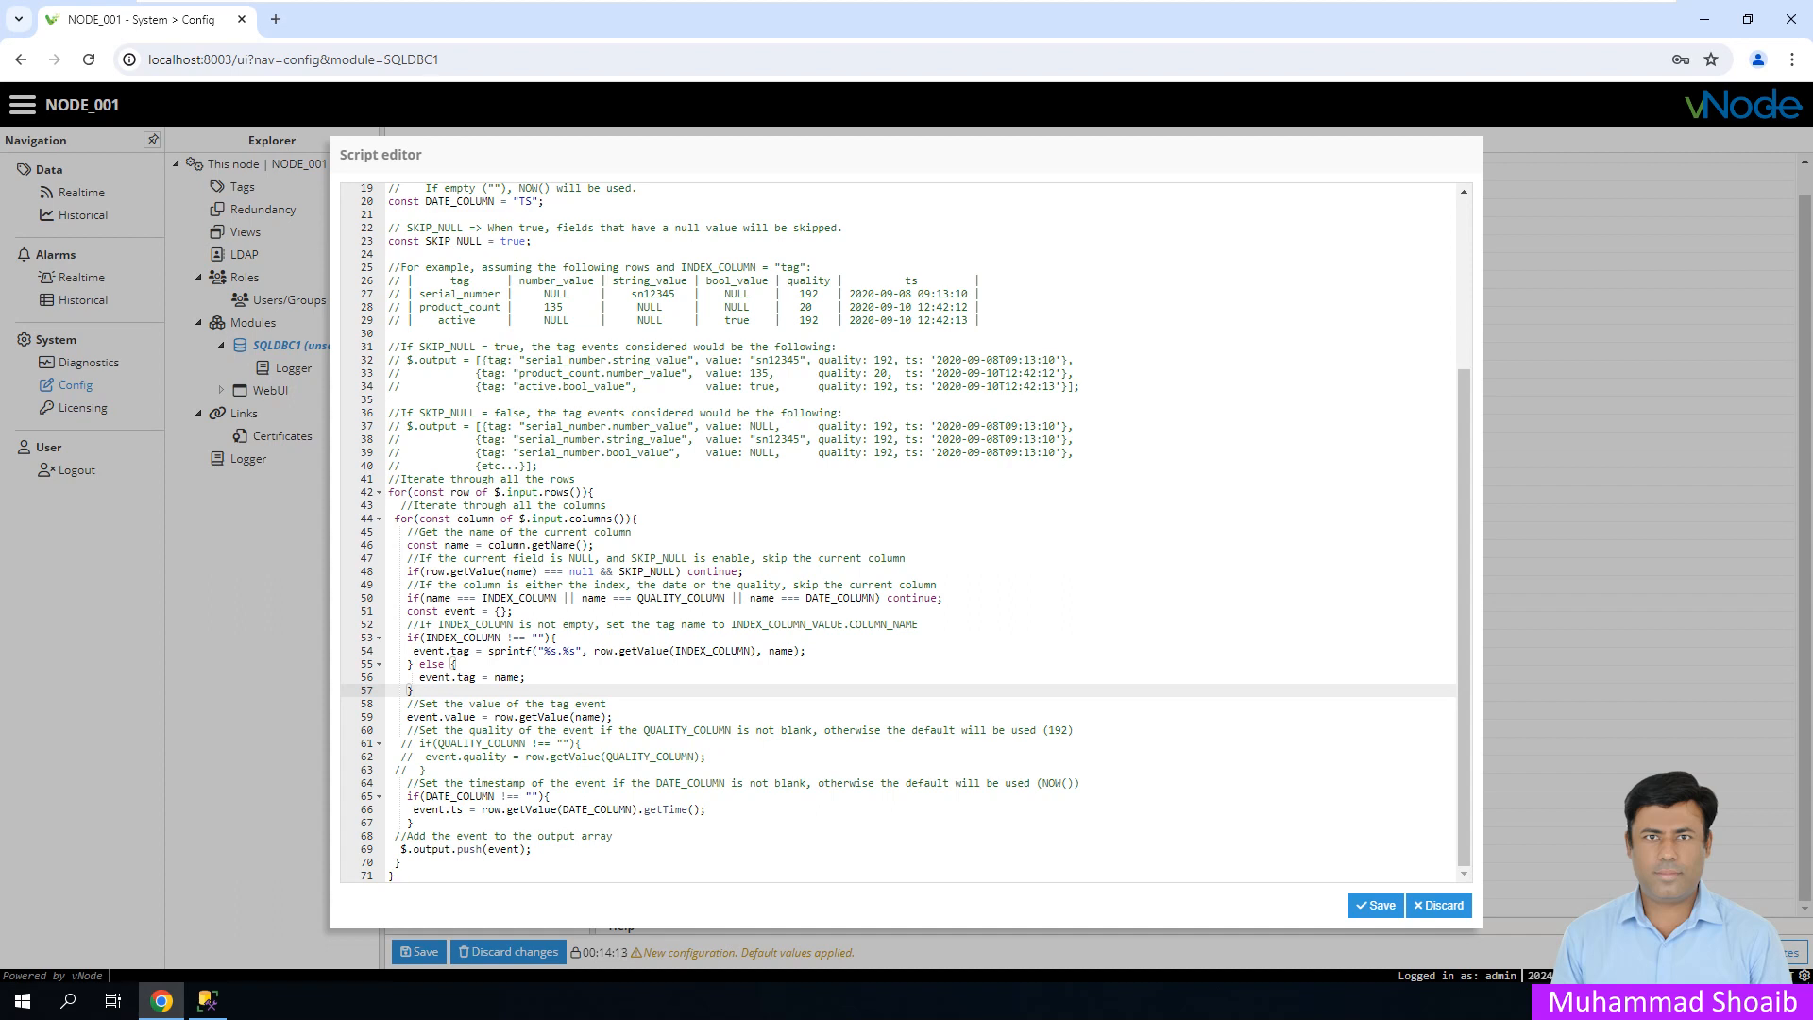
# - Comment out the sprintf tag-name line 54 and paste event.tag = onto a new line above it
pyautogui.click(515, 611)
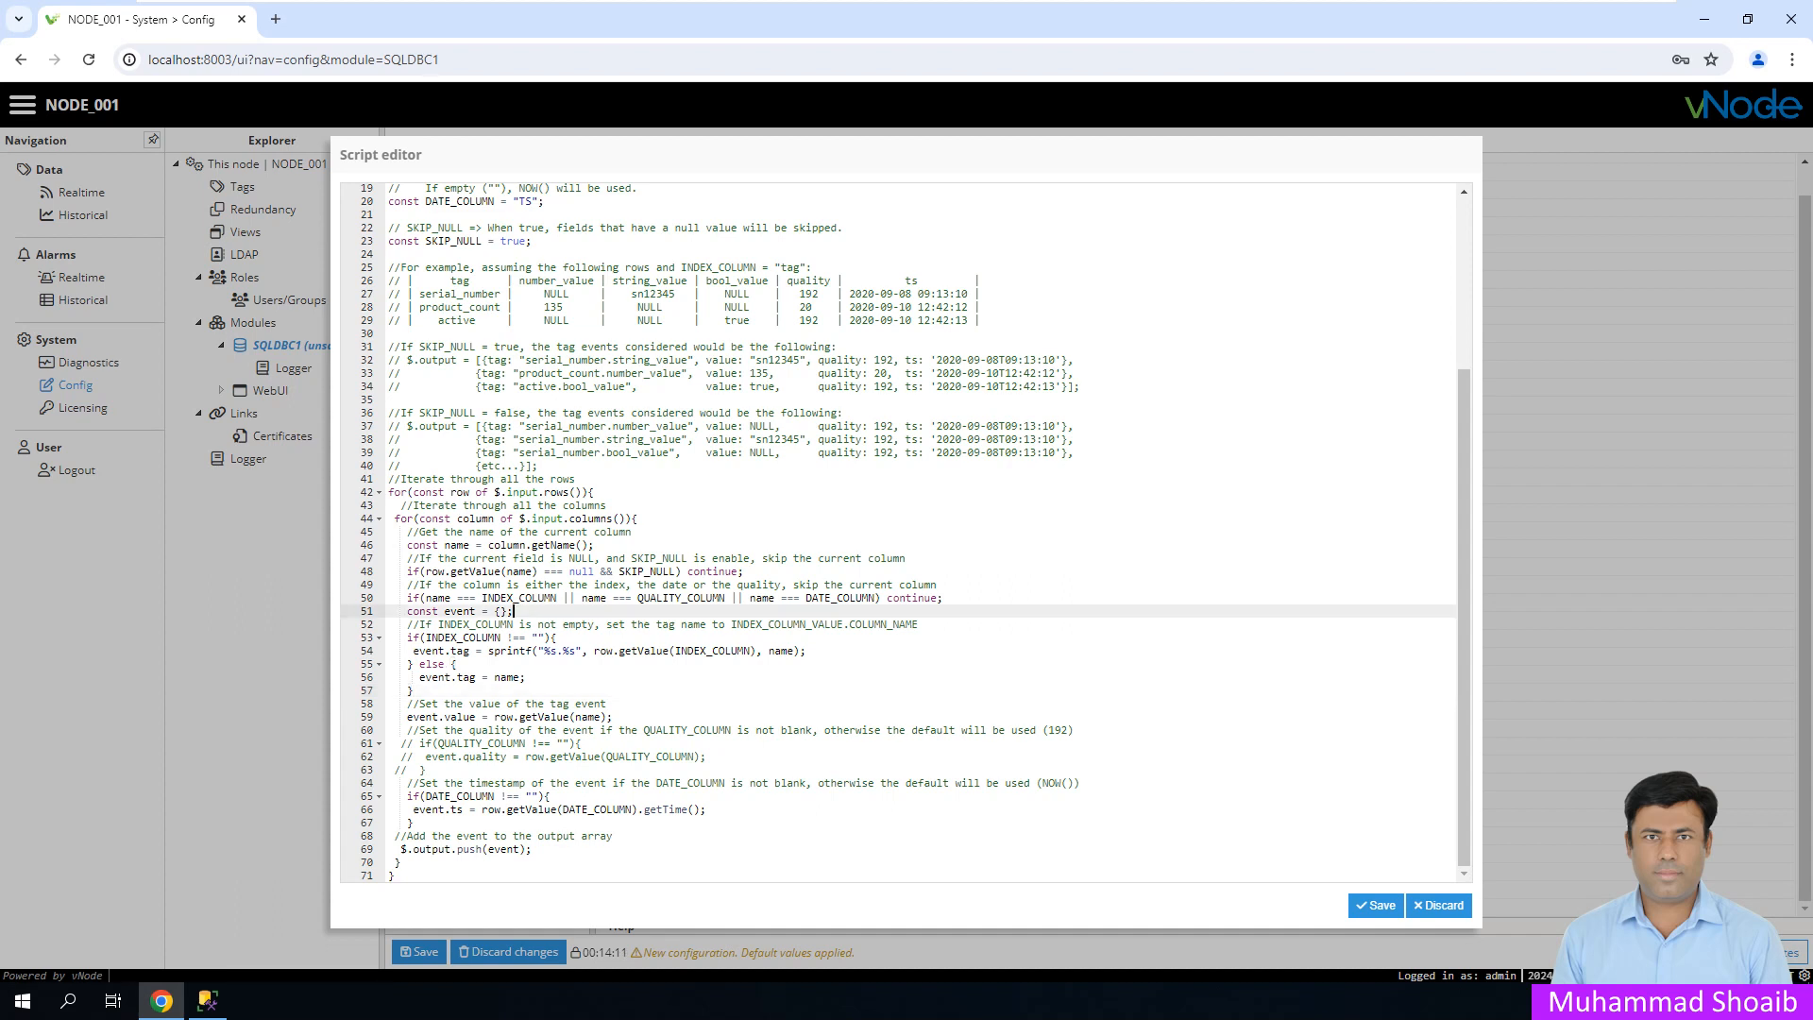
pyautogui.click(514, 651)
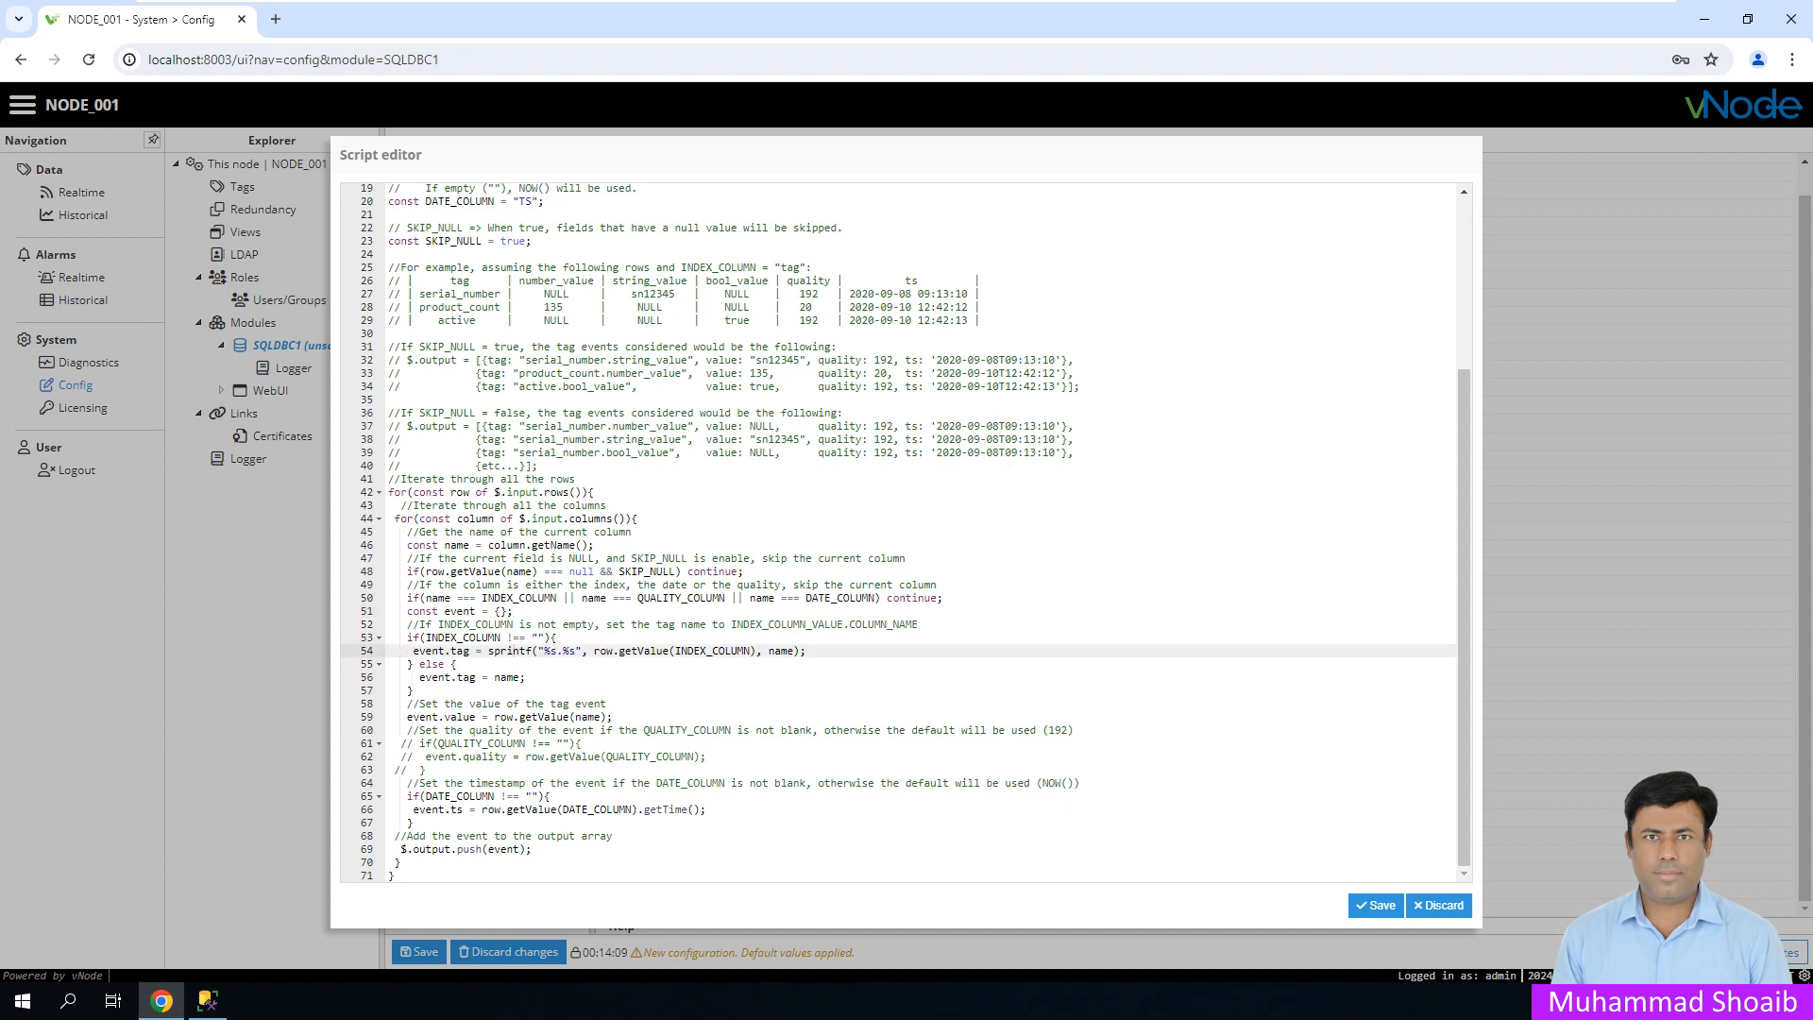
pyautogui.moveTo(413, 651); pyautogui.dragTo(807, 651)
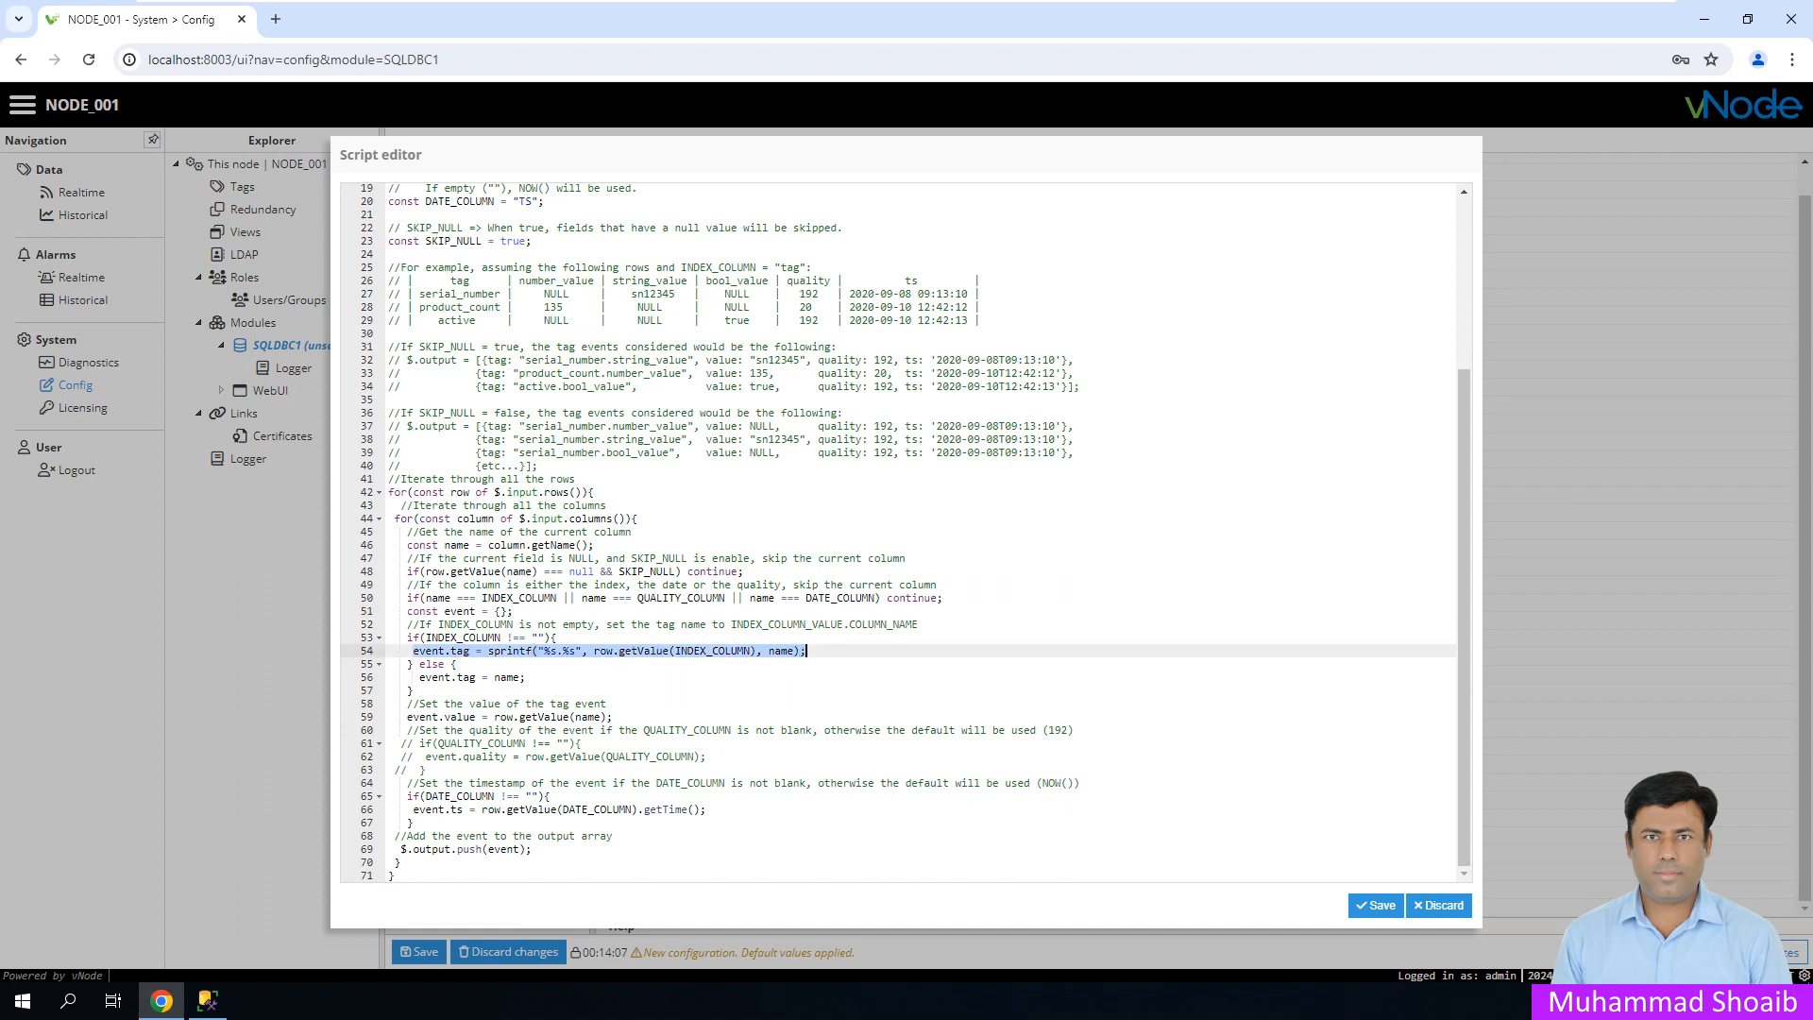
pyautogui.click(413, 690)
pyautogui.click(409, 651)
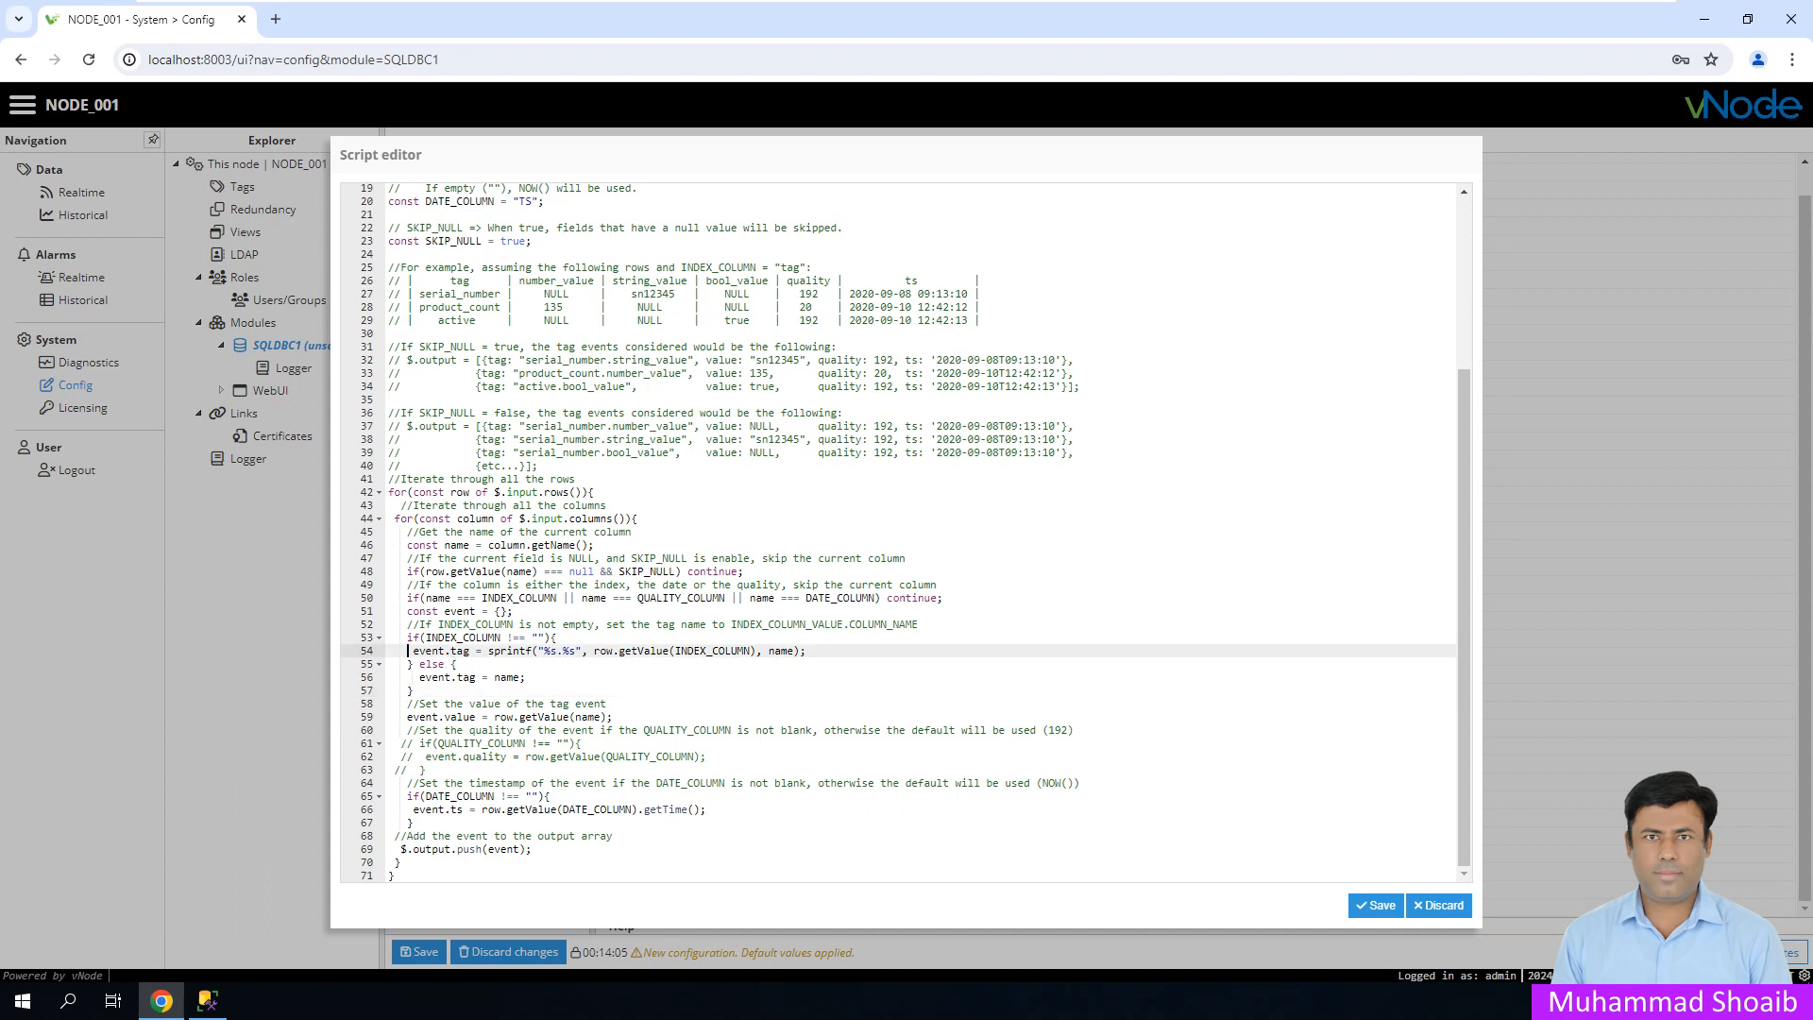
pyautogui.write('//')
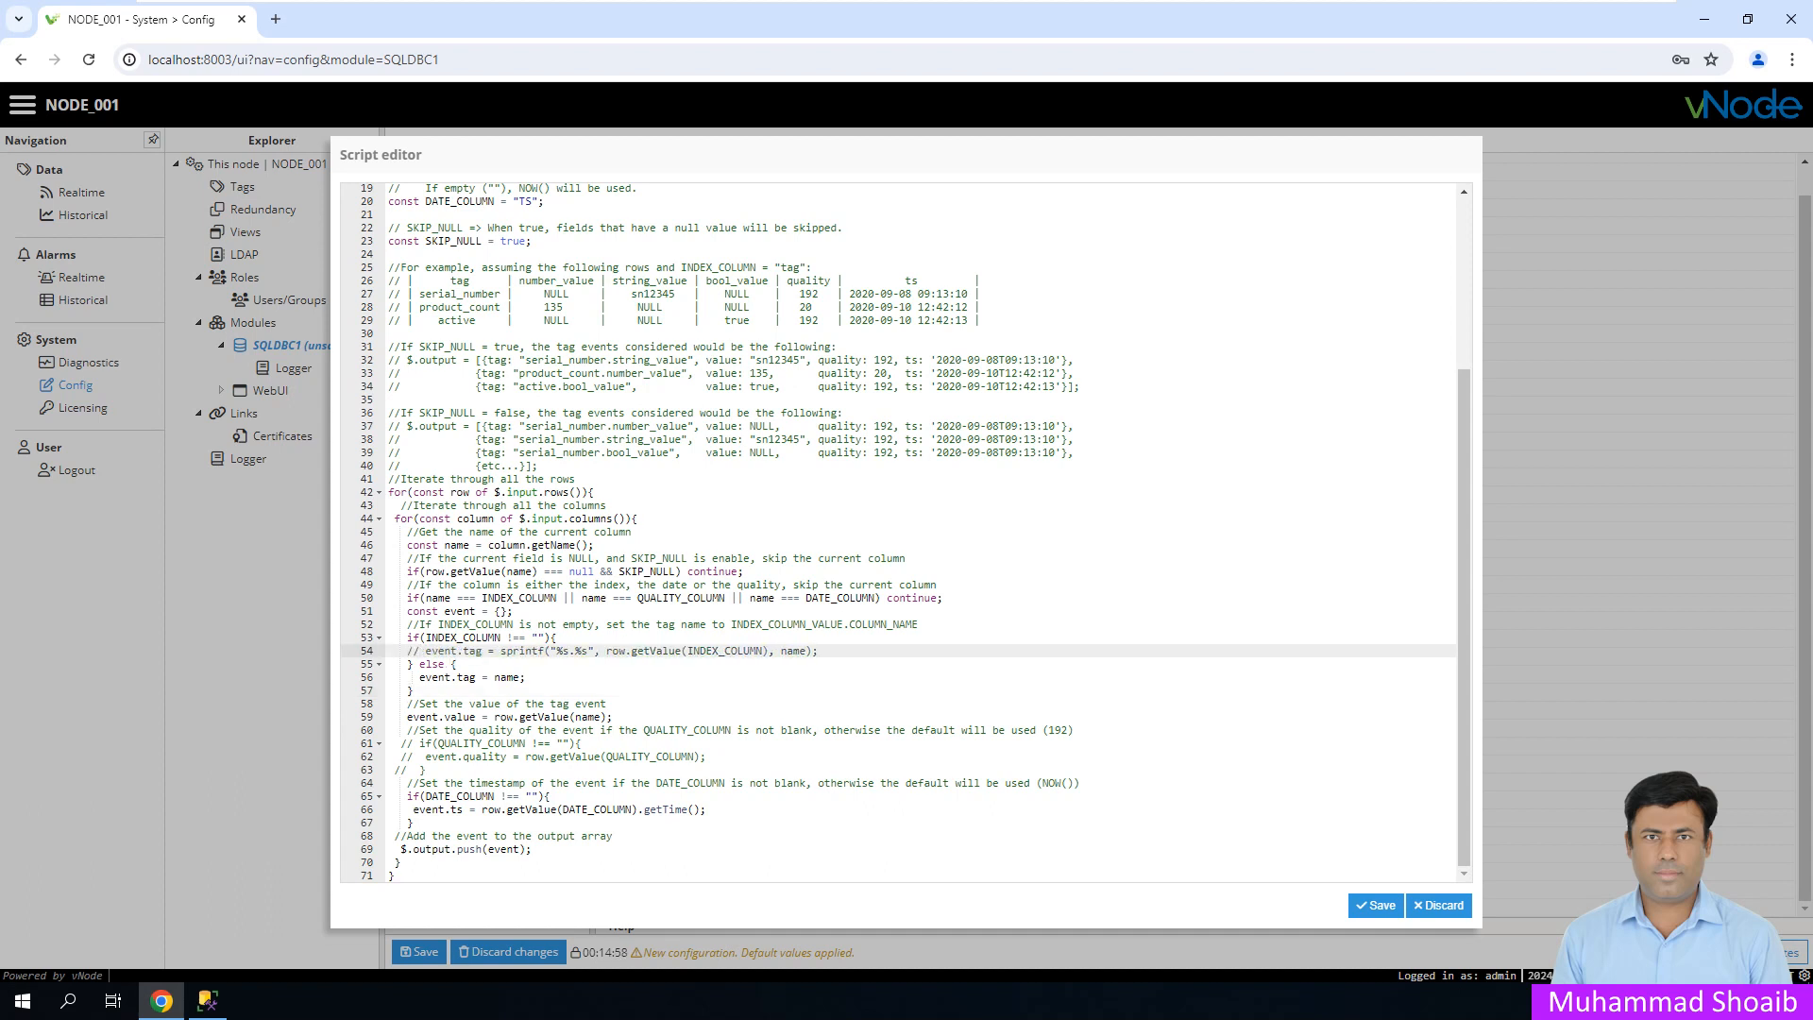
pyautogui.moveTo(494, 650); pyautogui.dragTo(426, 651)
pyautogui.hotkey('ctrl', 'c')
pyautogui.click(558, 638)
pyautogui.press('Return')
pyautogui.hotkey('ctrl', 'v')
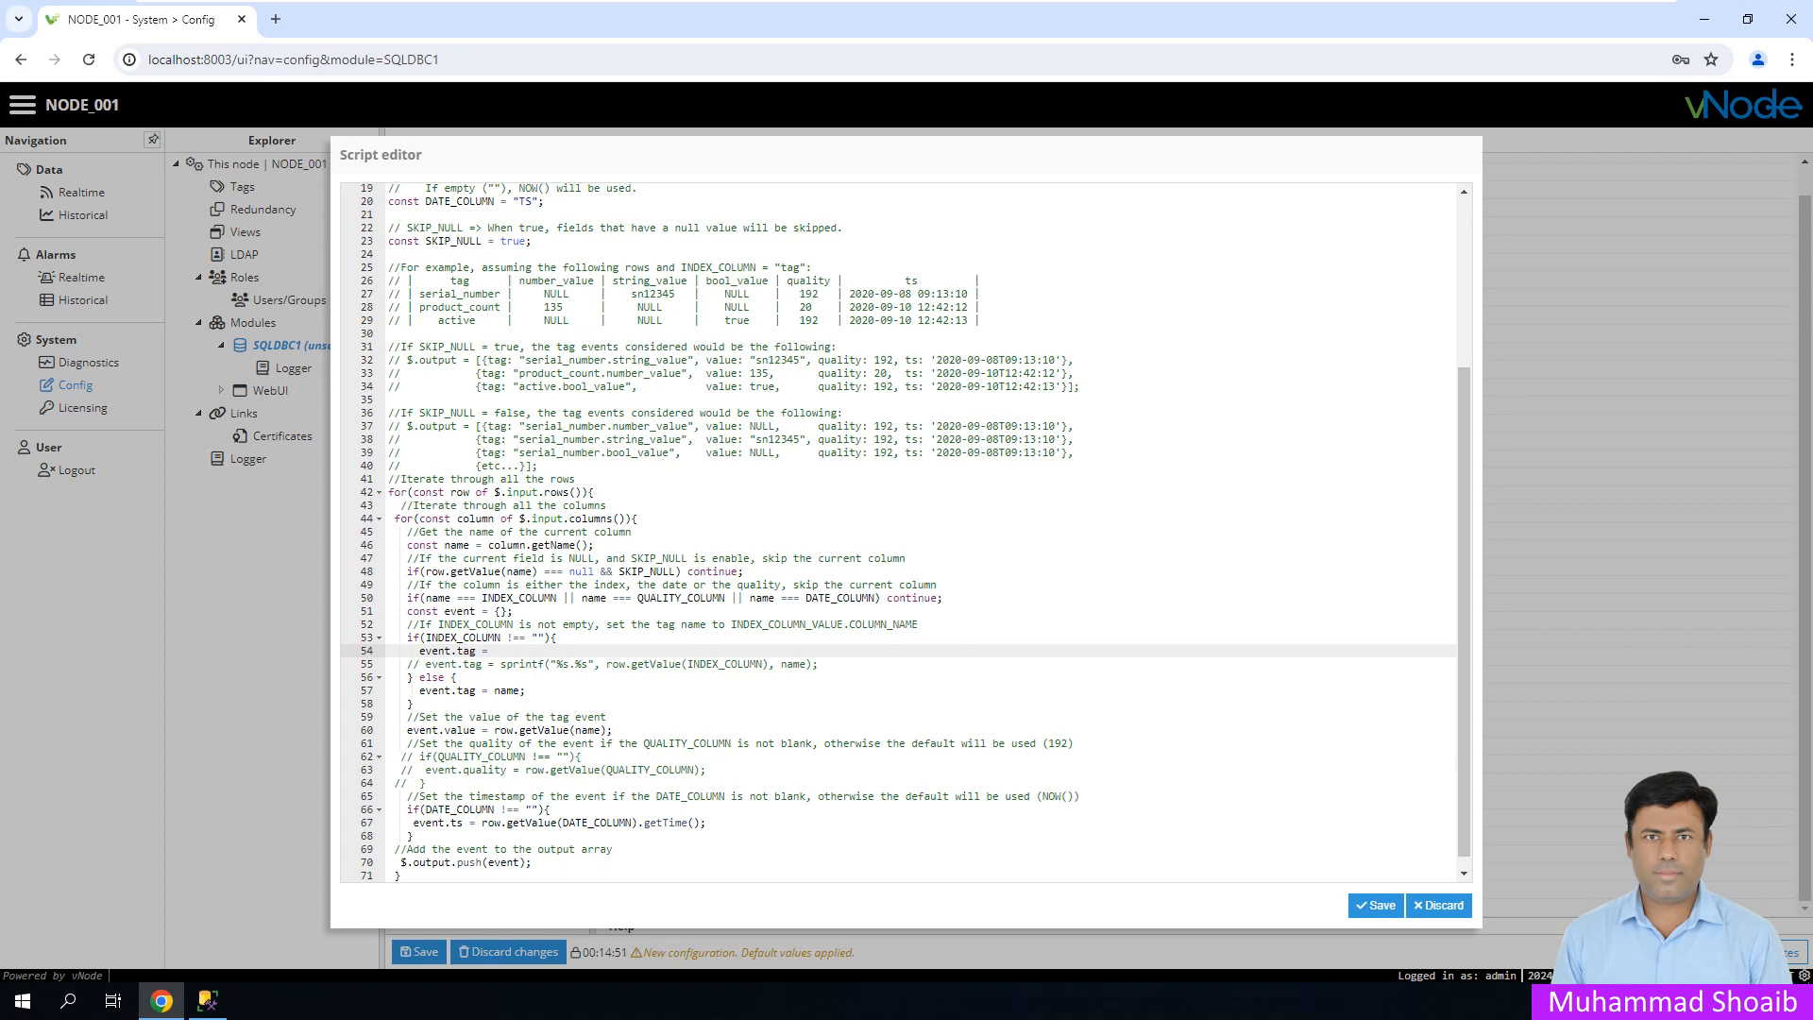
# - Delete the incomplete event.tag = line after the syntax error, keep the parser script, and save SQLDBC1
pyautogui.click(1375, 905)
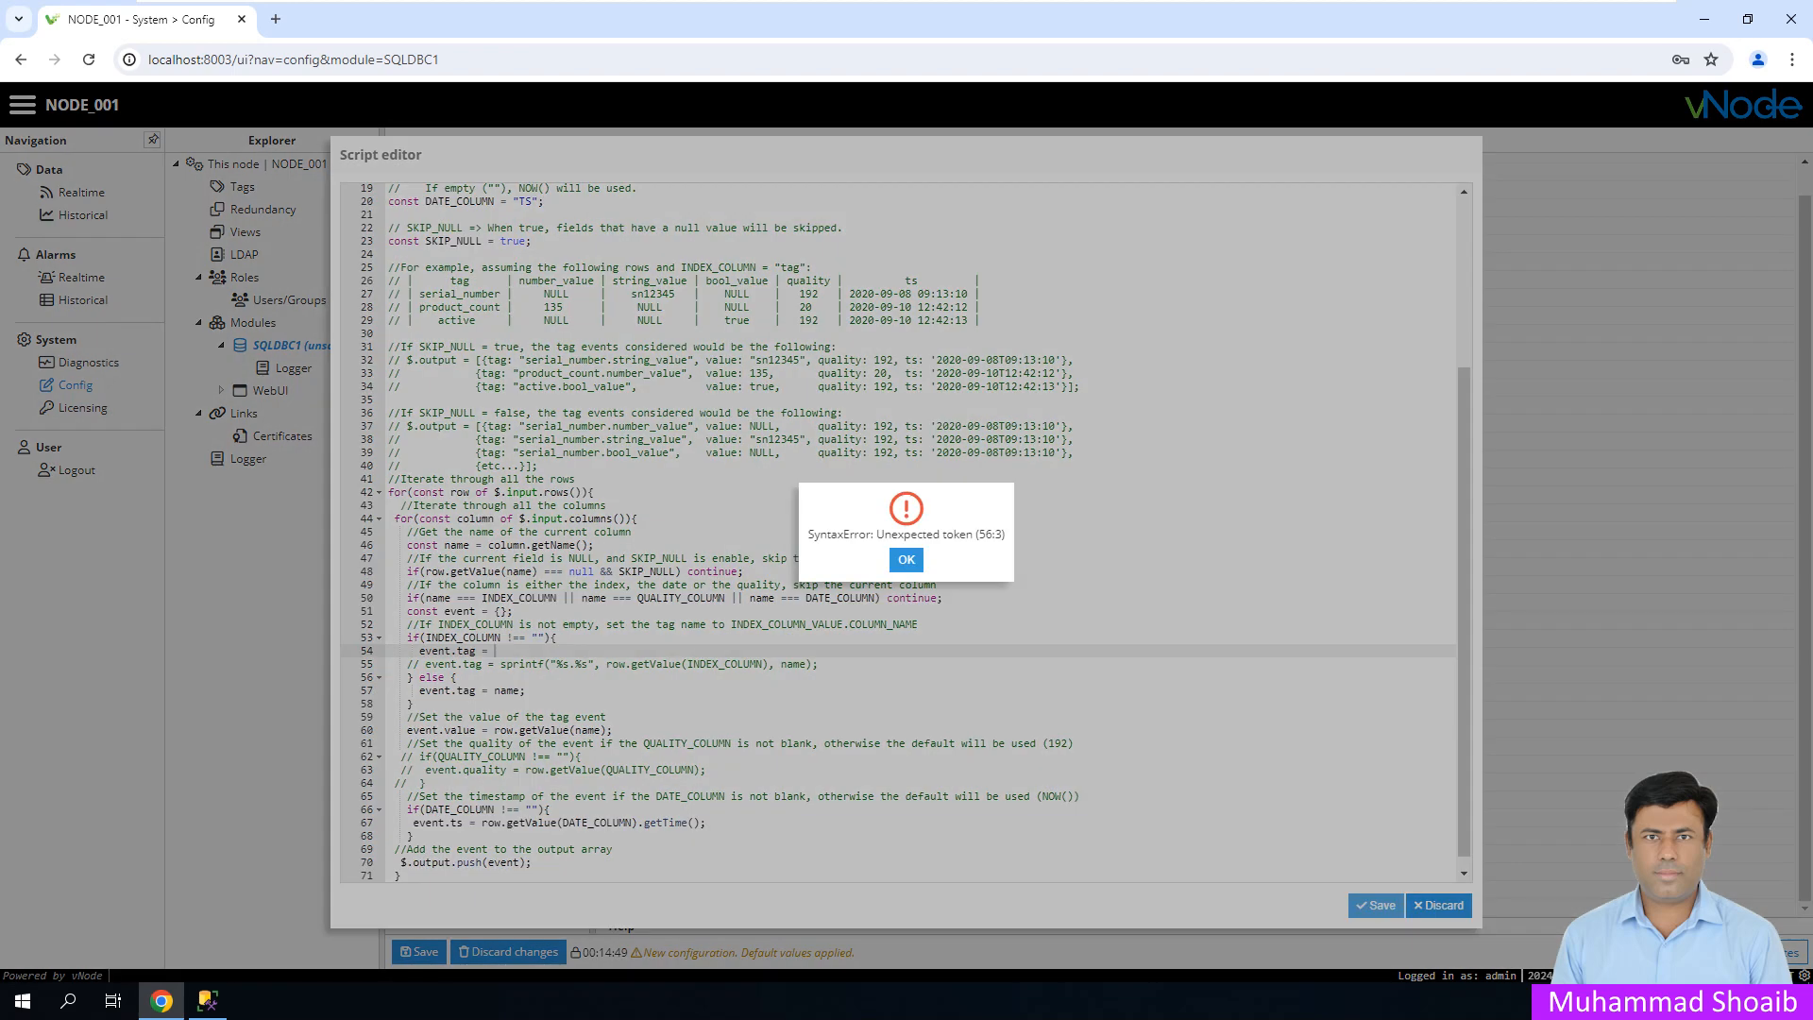
pyautogui.click(906, 559)
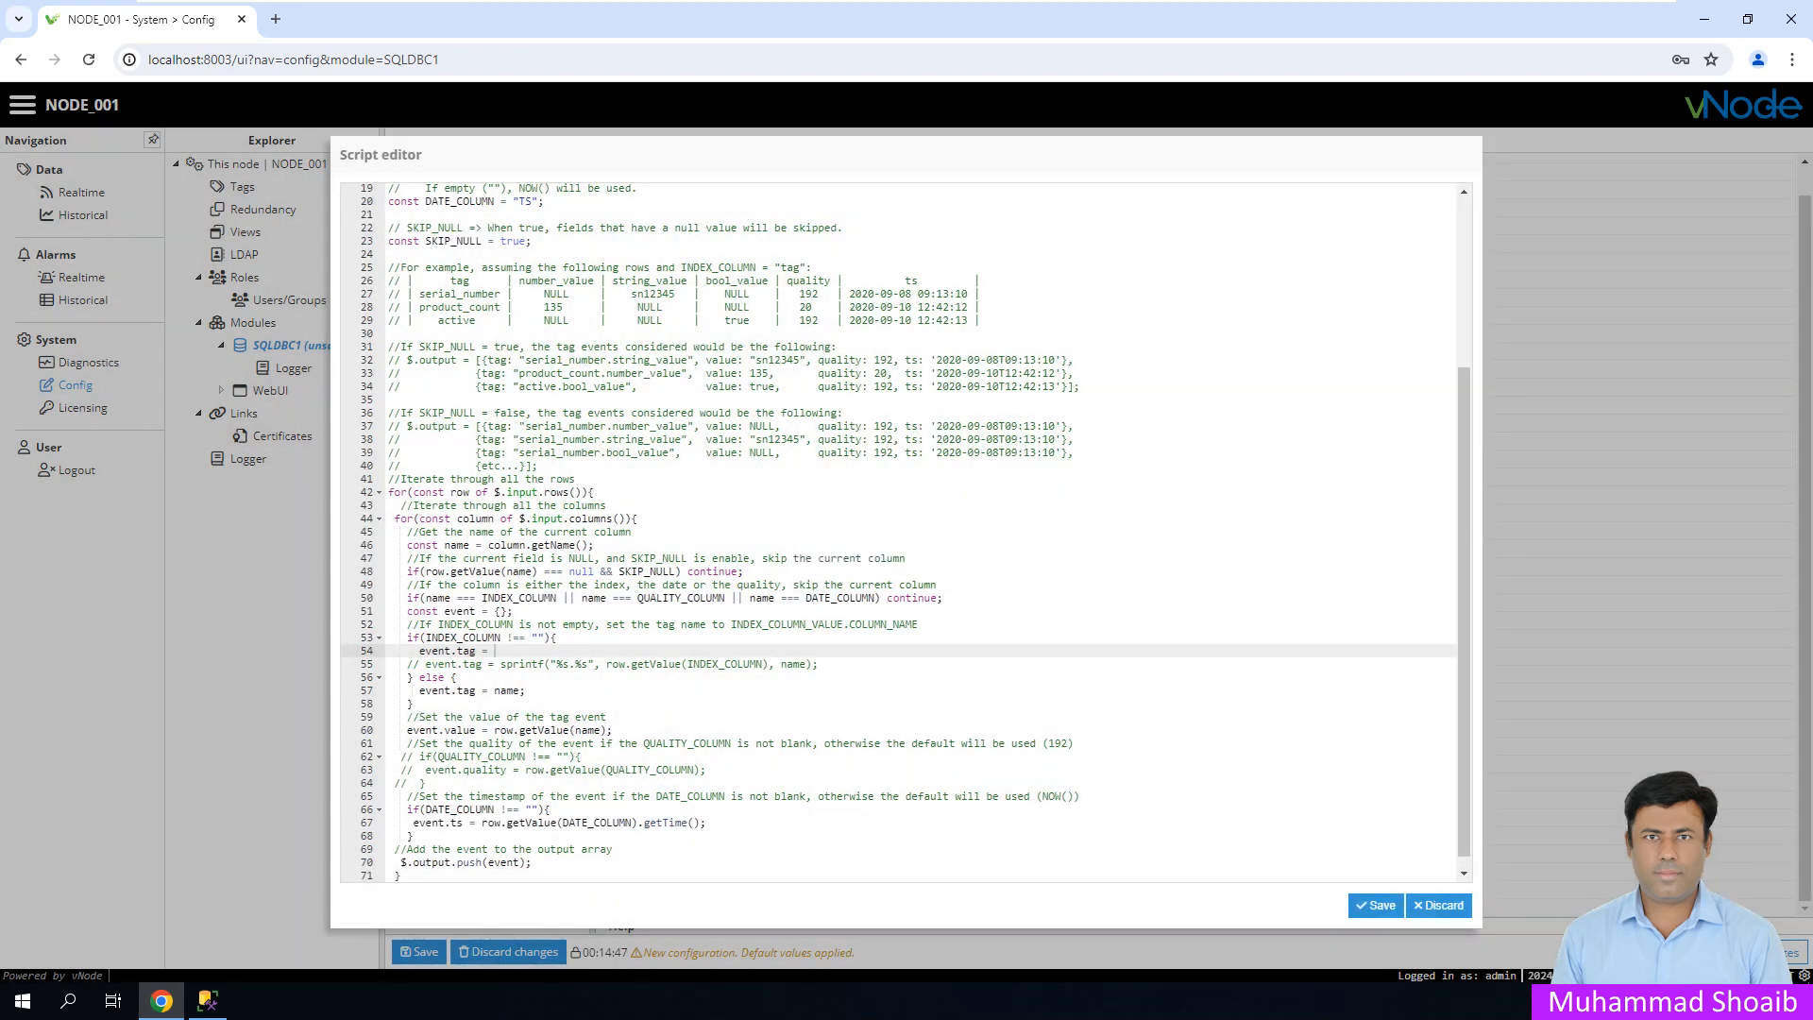
pyautogui.moveTo(495, 651); pyautogui.dragTo(419, 651)
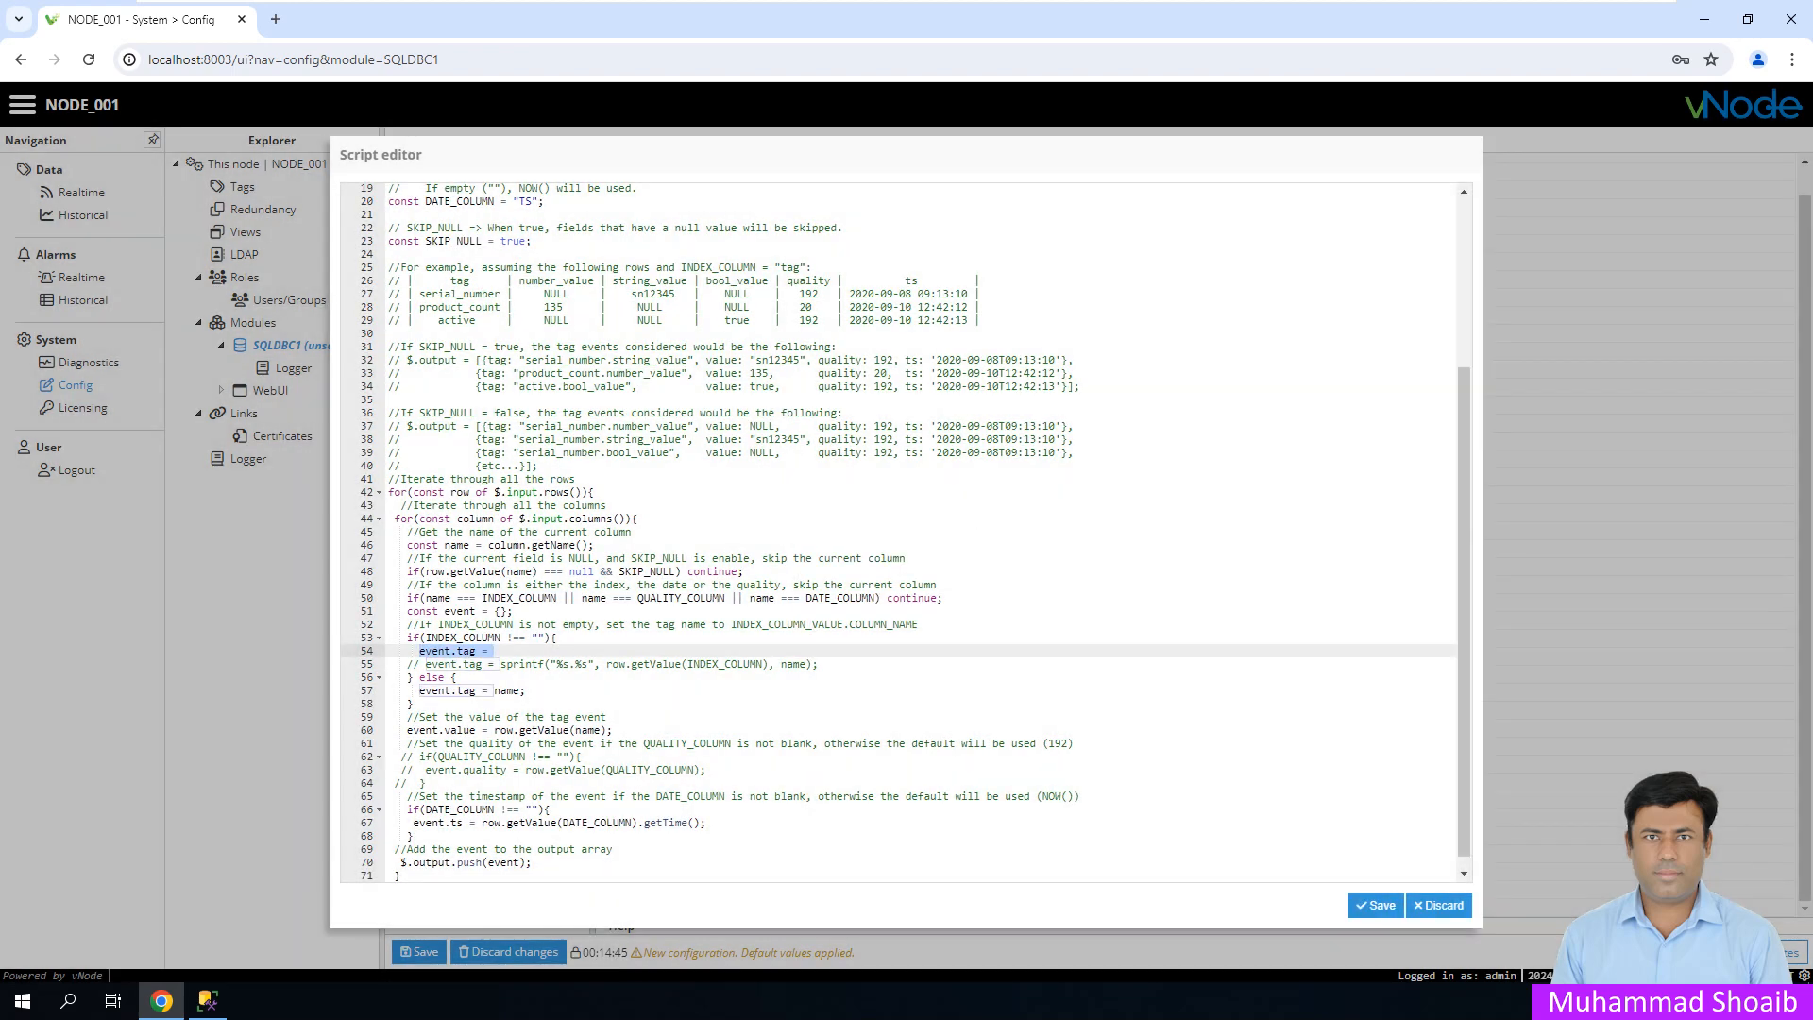
pyautogui.press('BackSpace')
pyautogui.click(1375, 904)
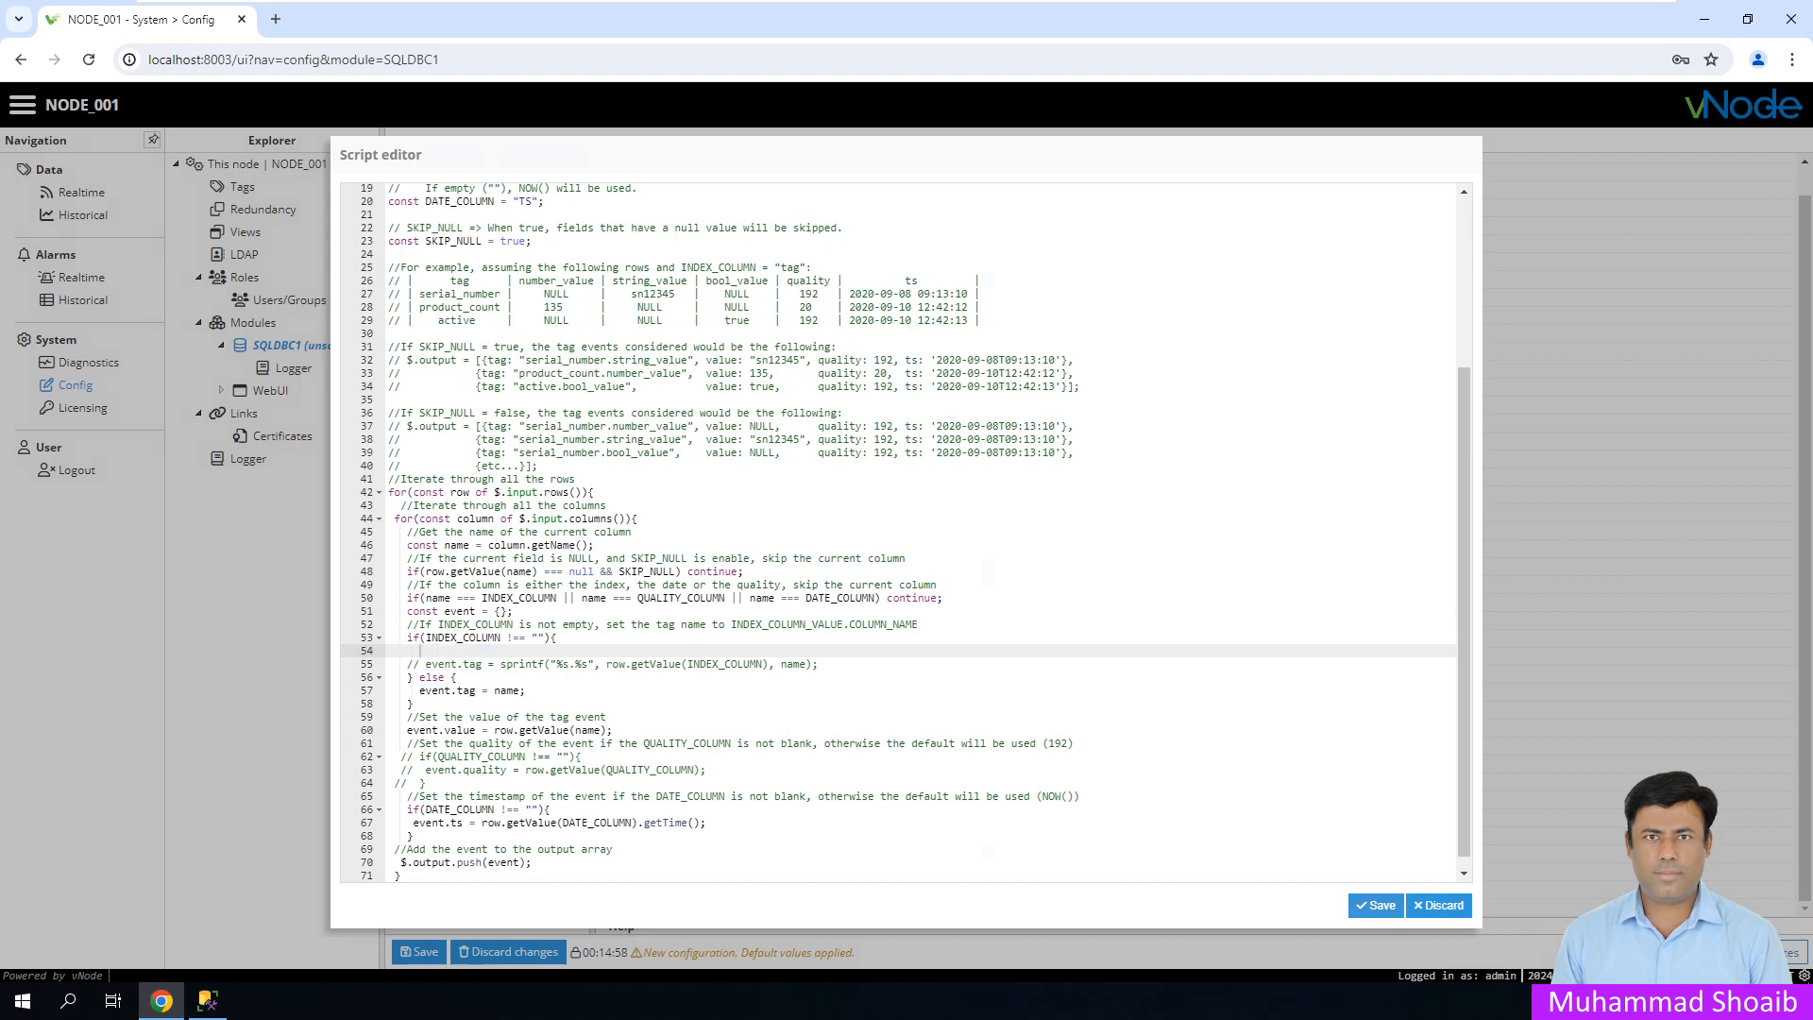
pyautogui.click(418, 951)
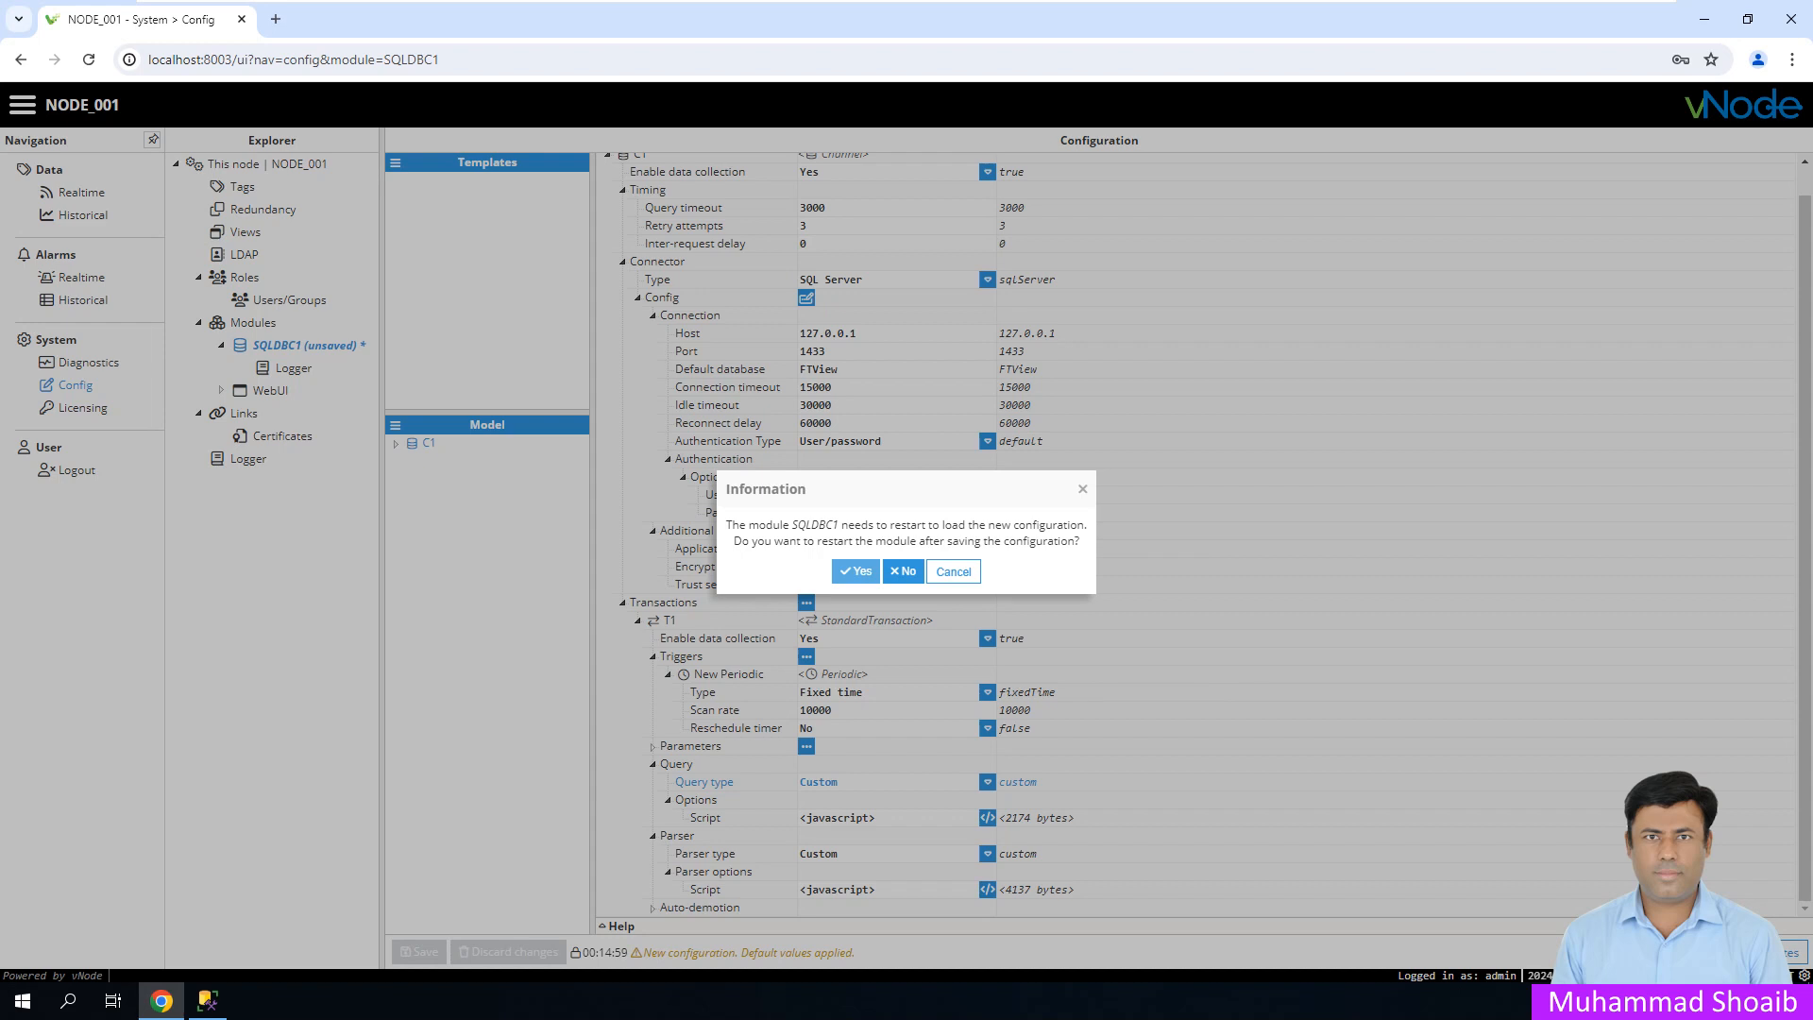
# - Restart SQLDBC1 with the new configuration, open Tags, and dismiss Chrome's password prompts
pyautogui.click(855, 572)
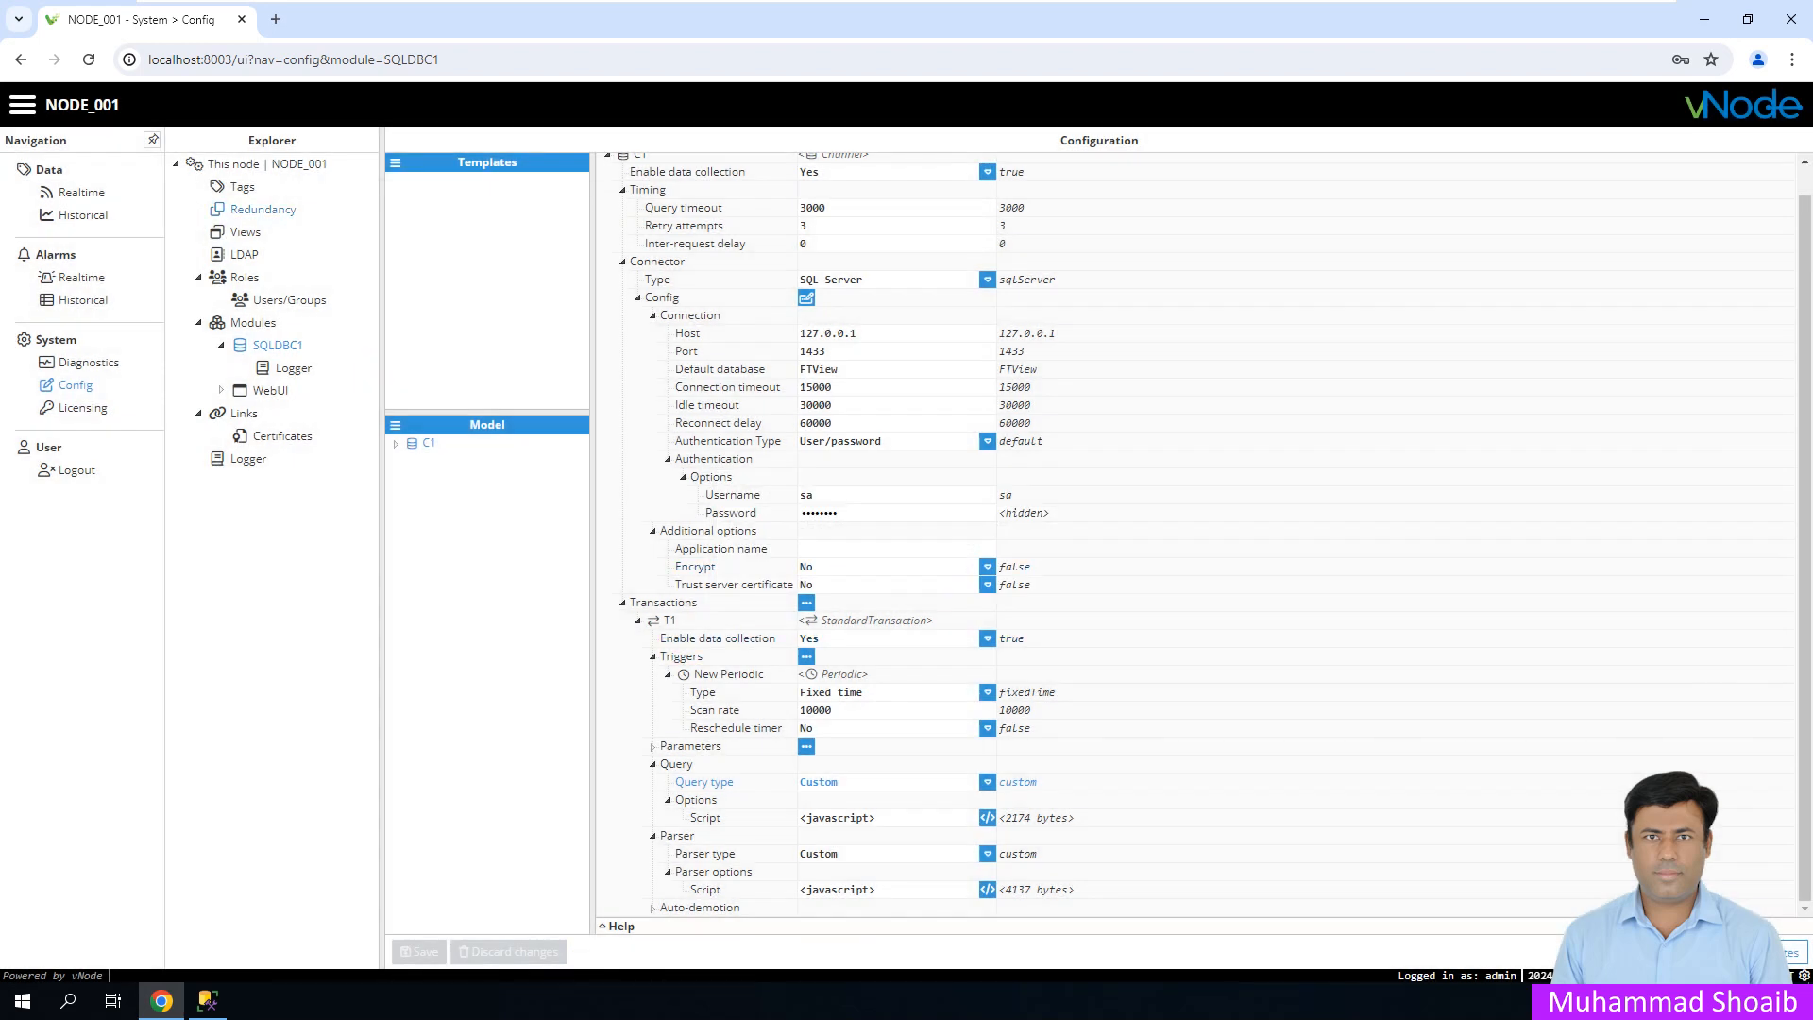
pyautogui.click(243, 187)
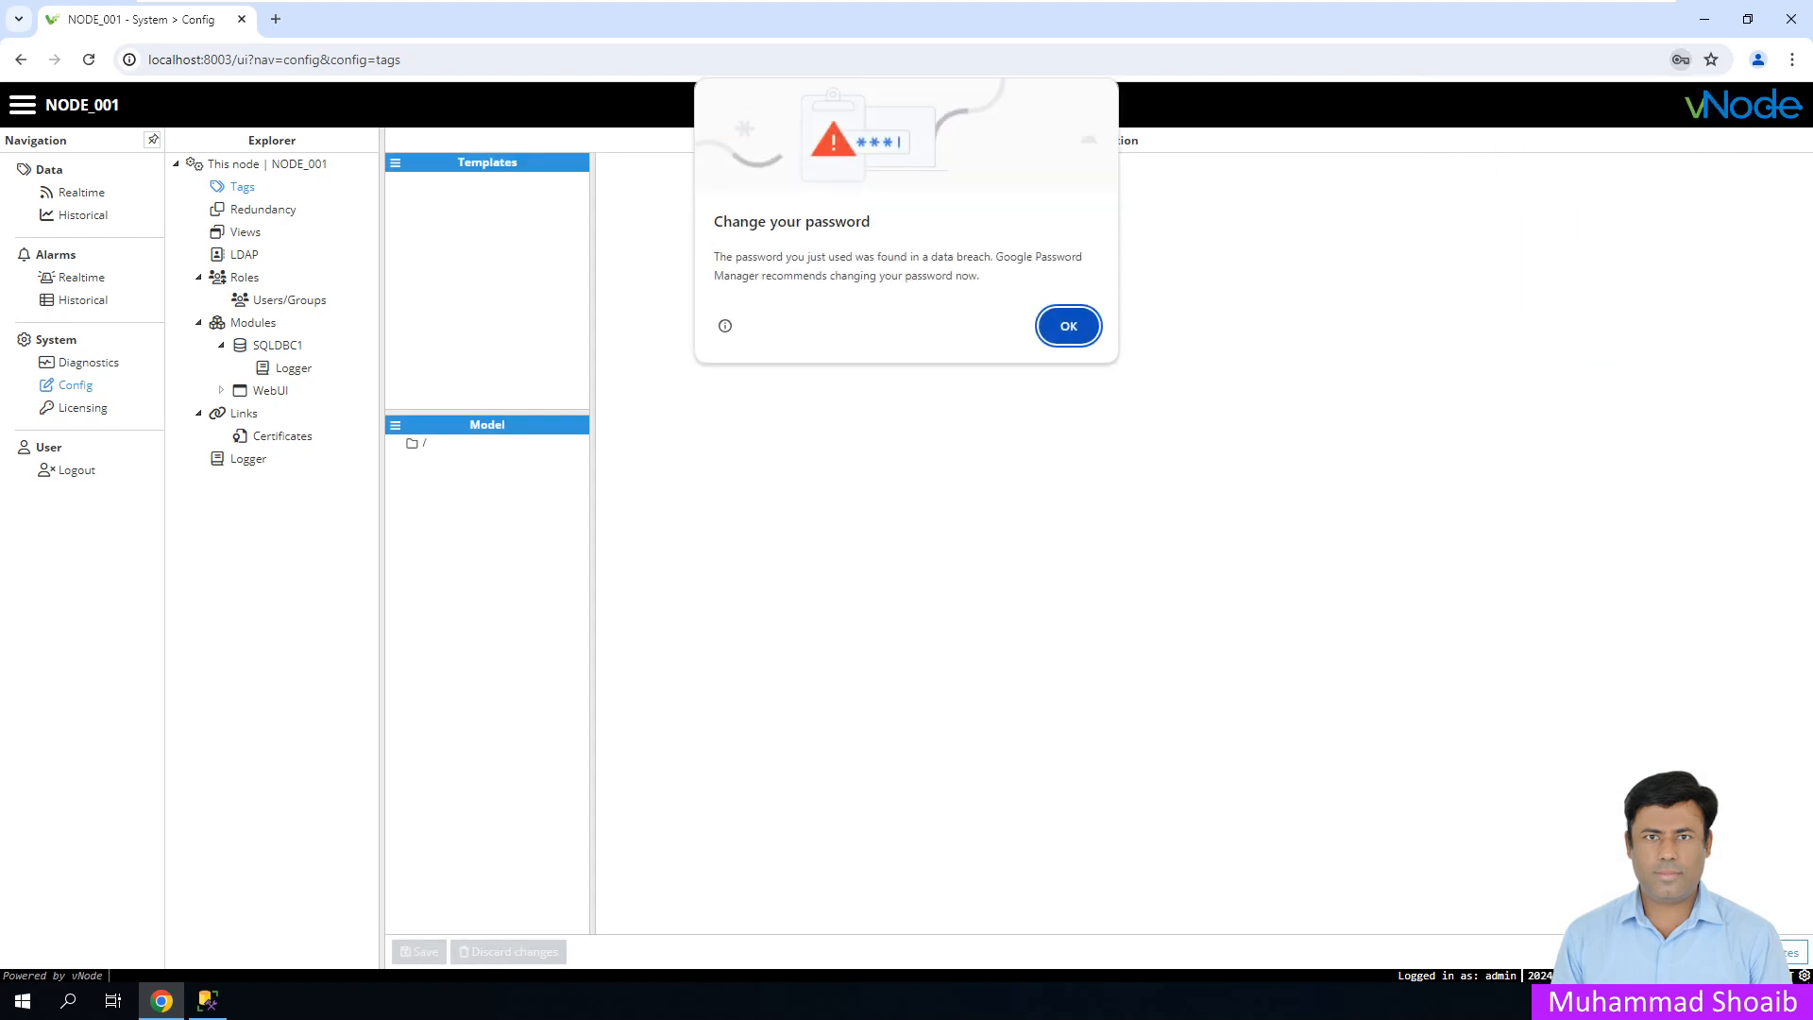
pyautogui.click(1072, 320)
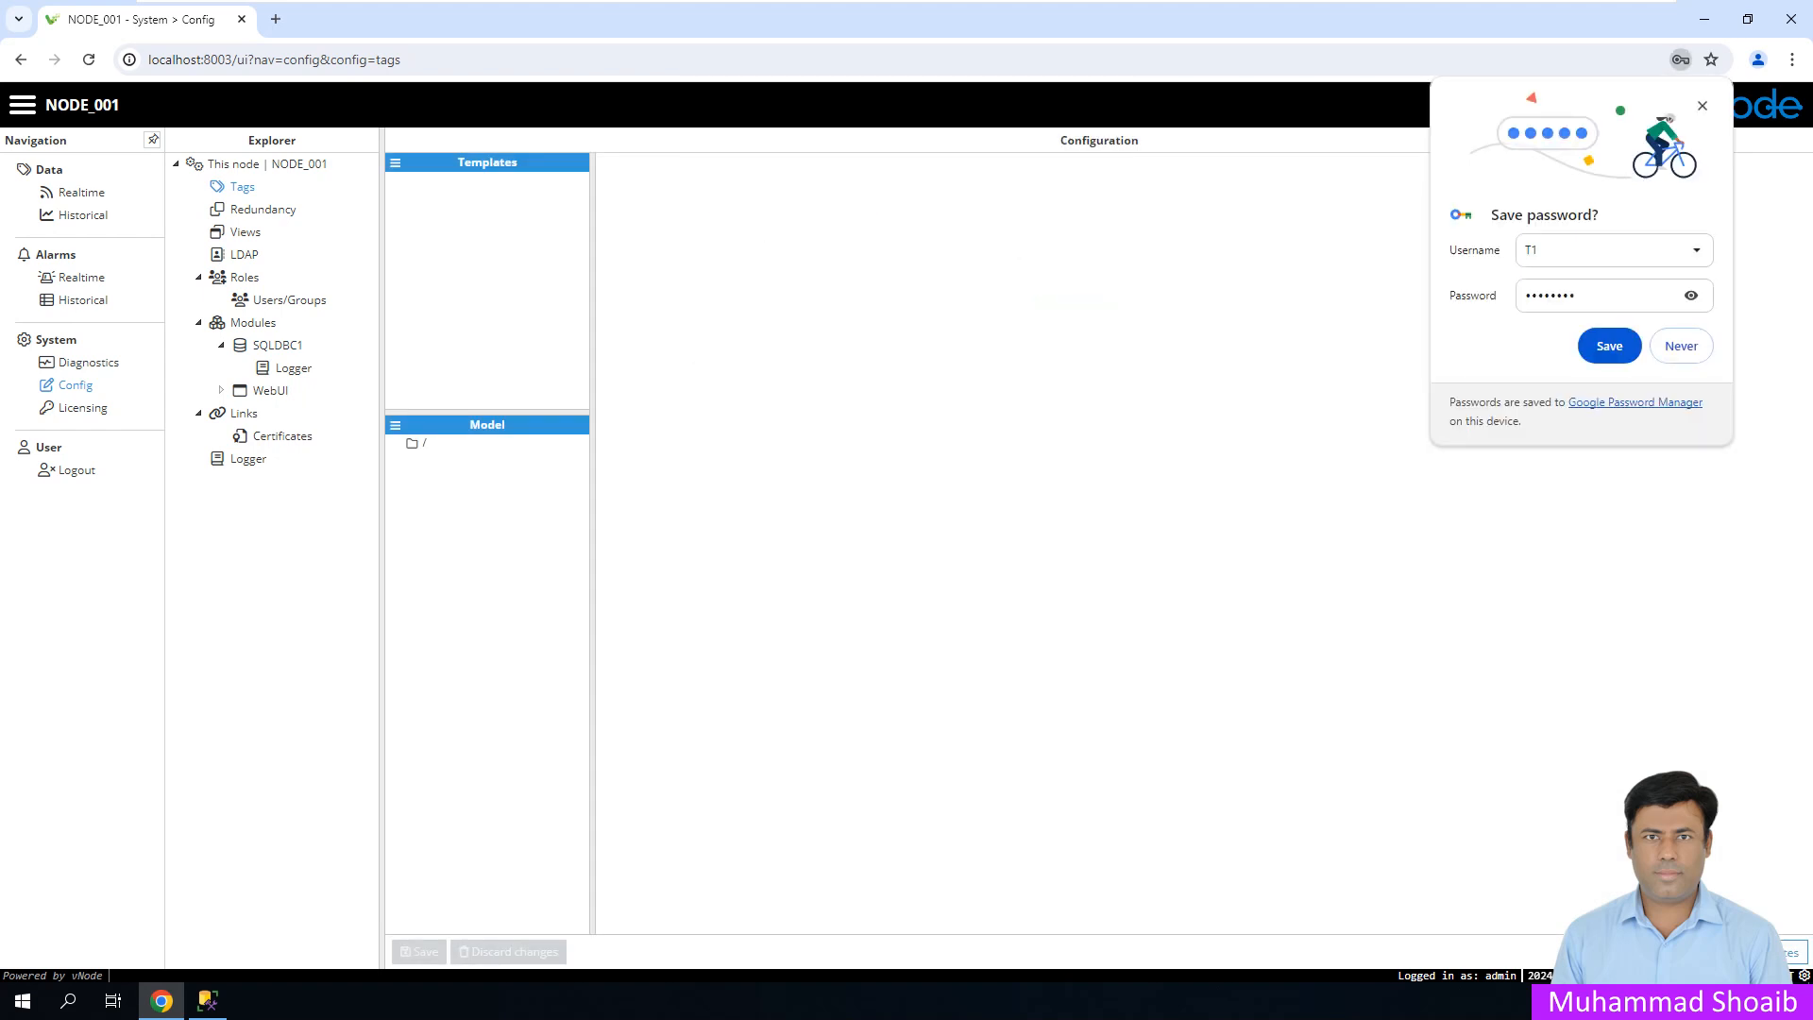
pyautogui.click(1681, 346)
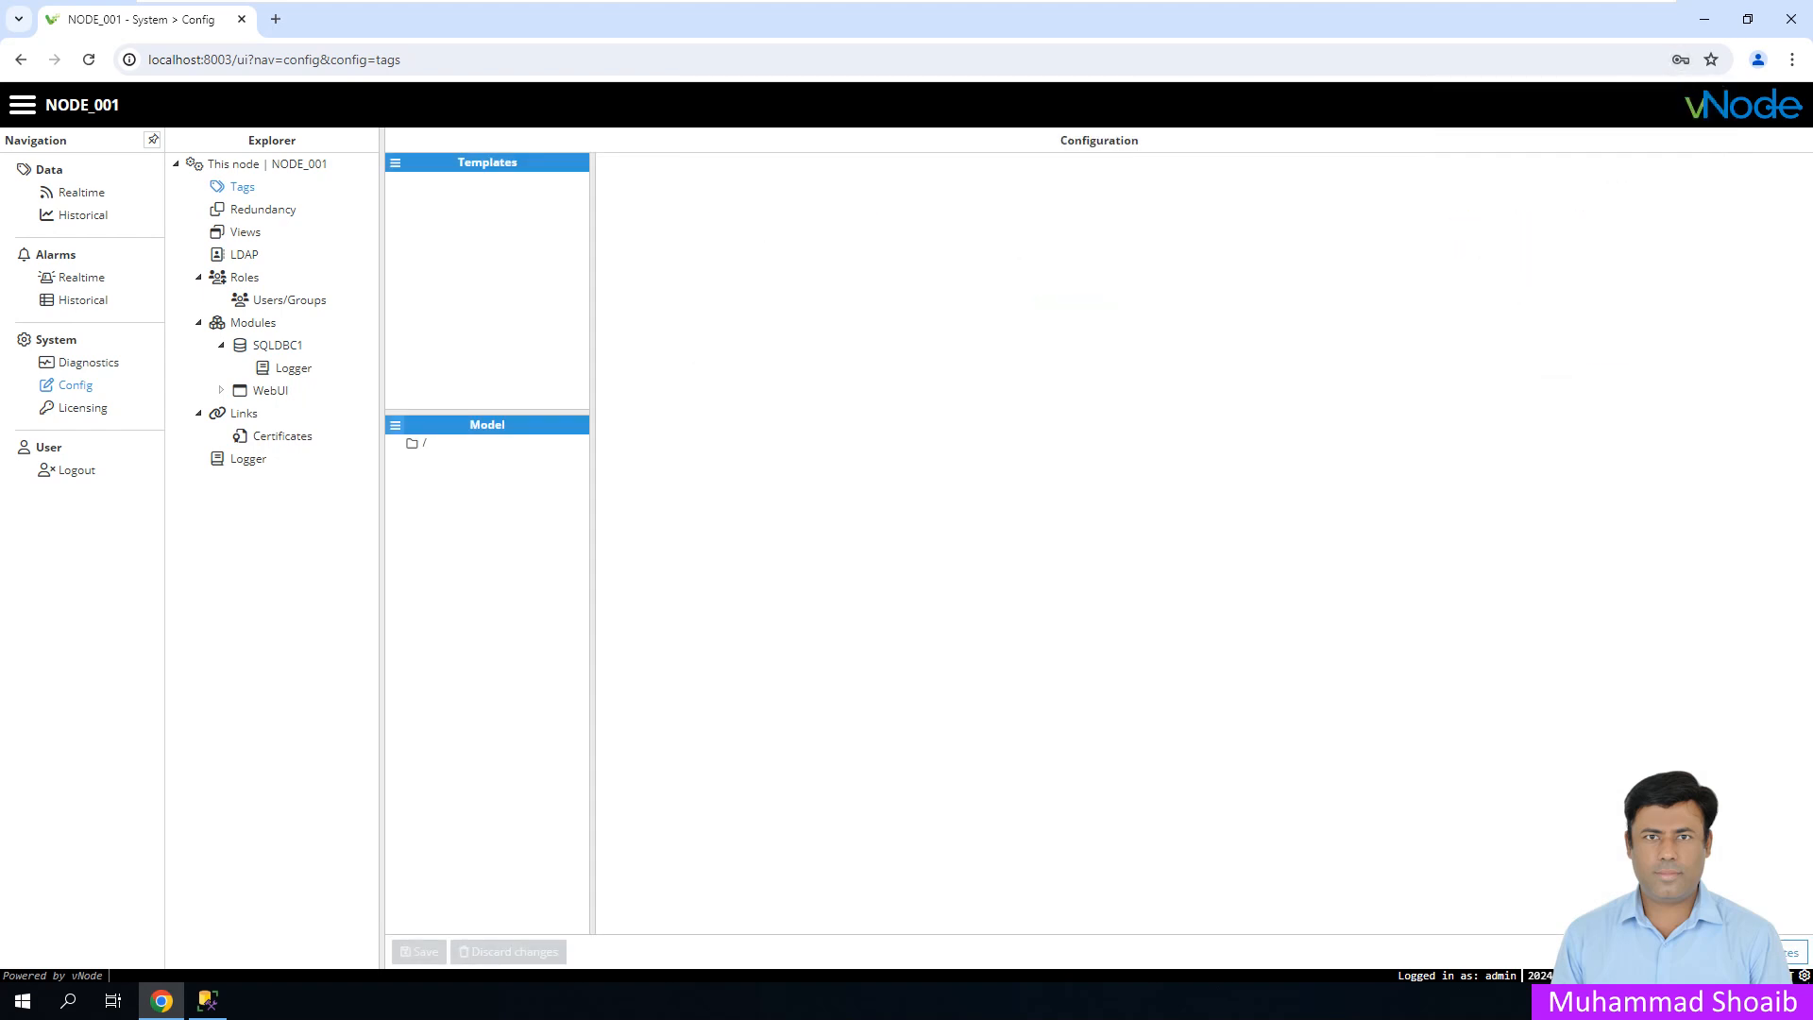
# - Add a new group named SQLRead under the model root
pyautogui.rightClick(416, 443)
pyautogui.click(425, 454)
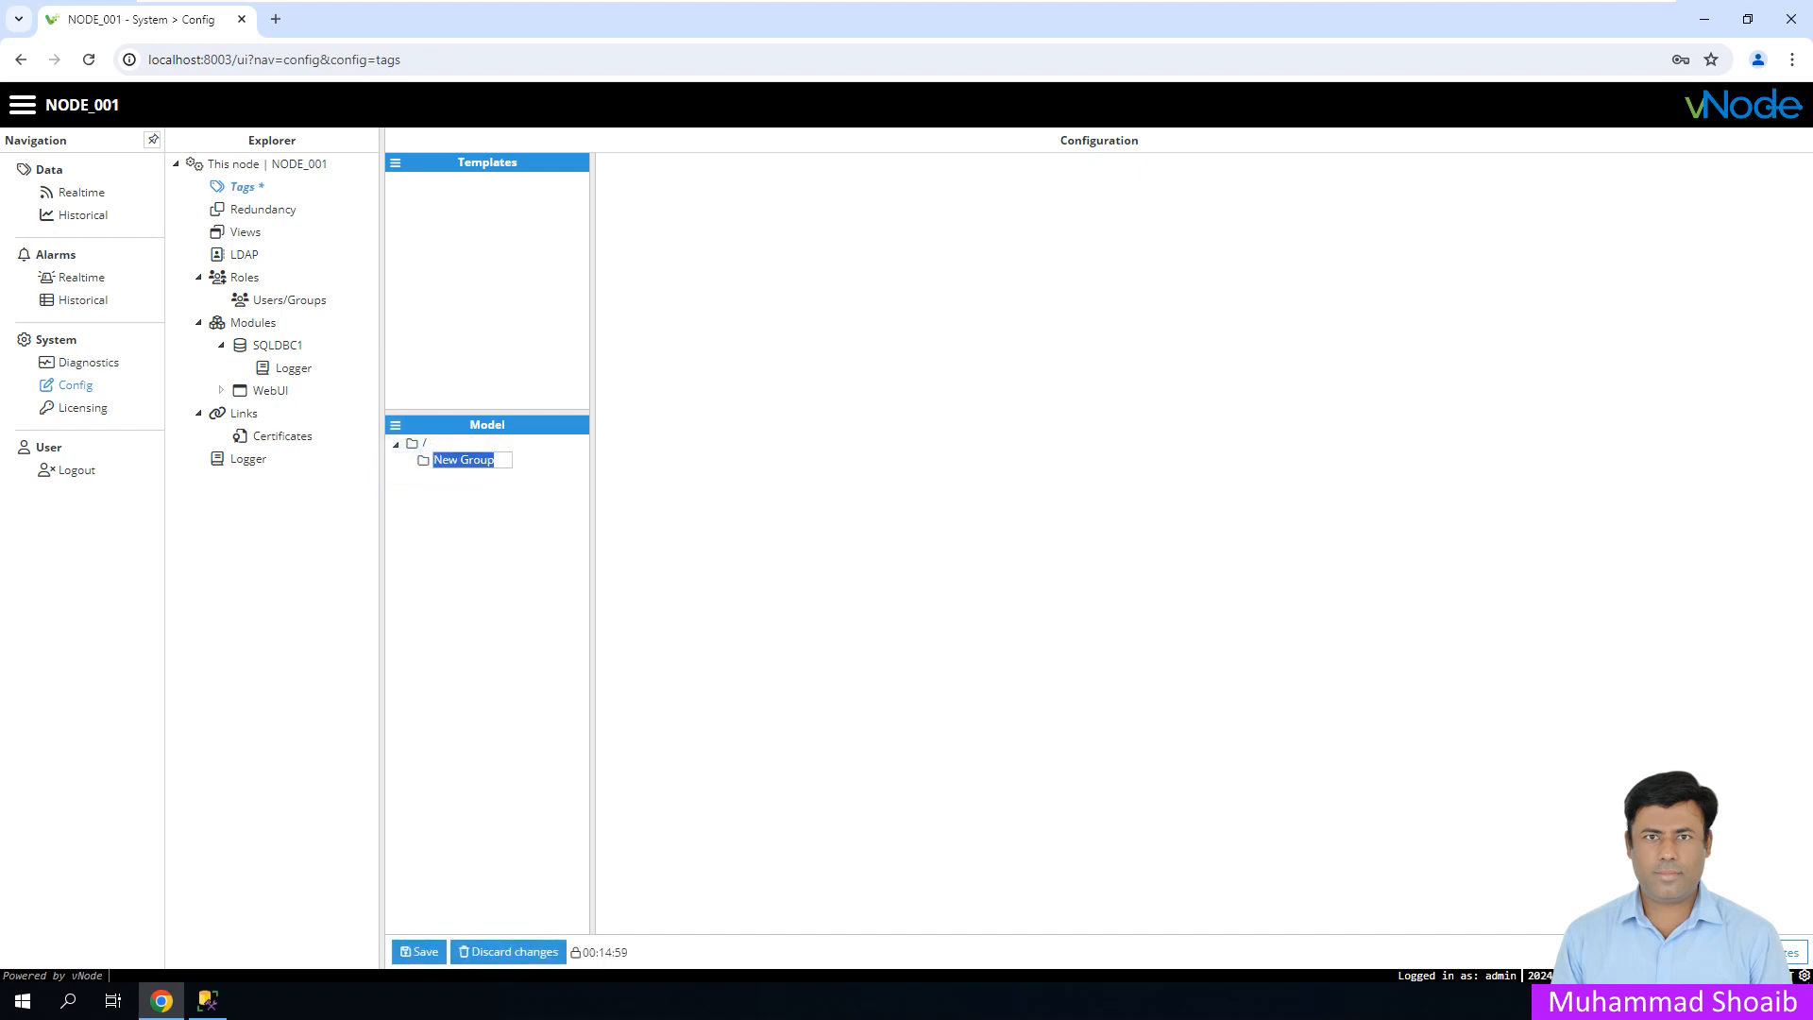
pyautogui.write('SQL')
pyautogui.write('Read')
pyautogui.press('Return')
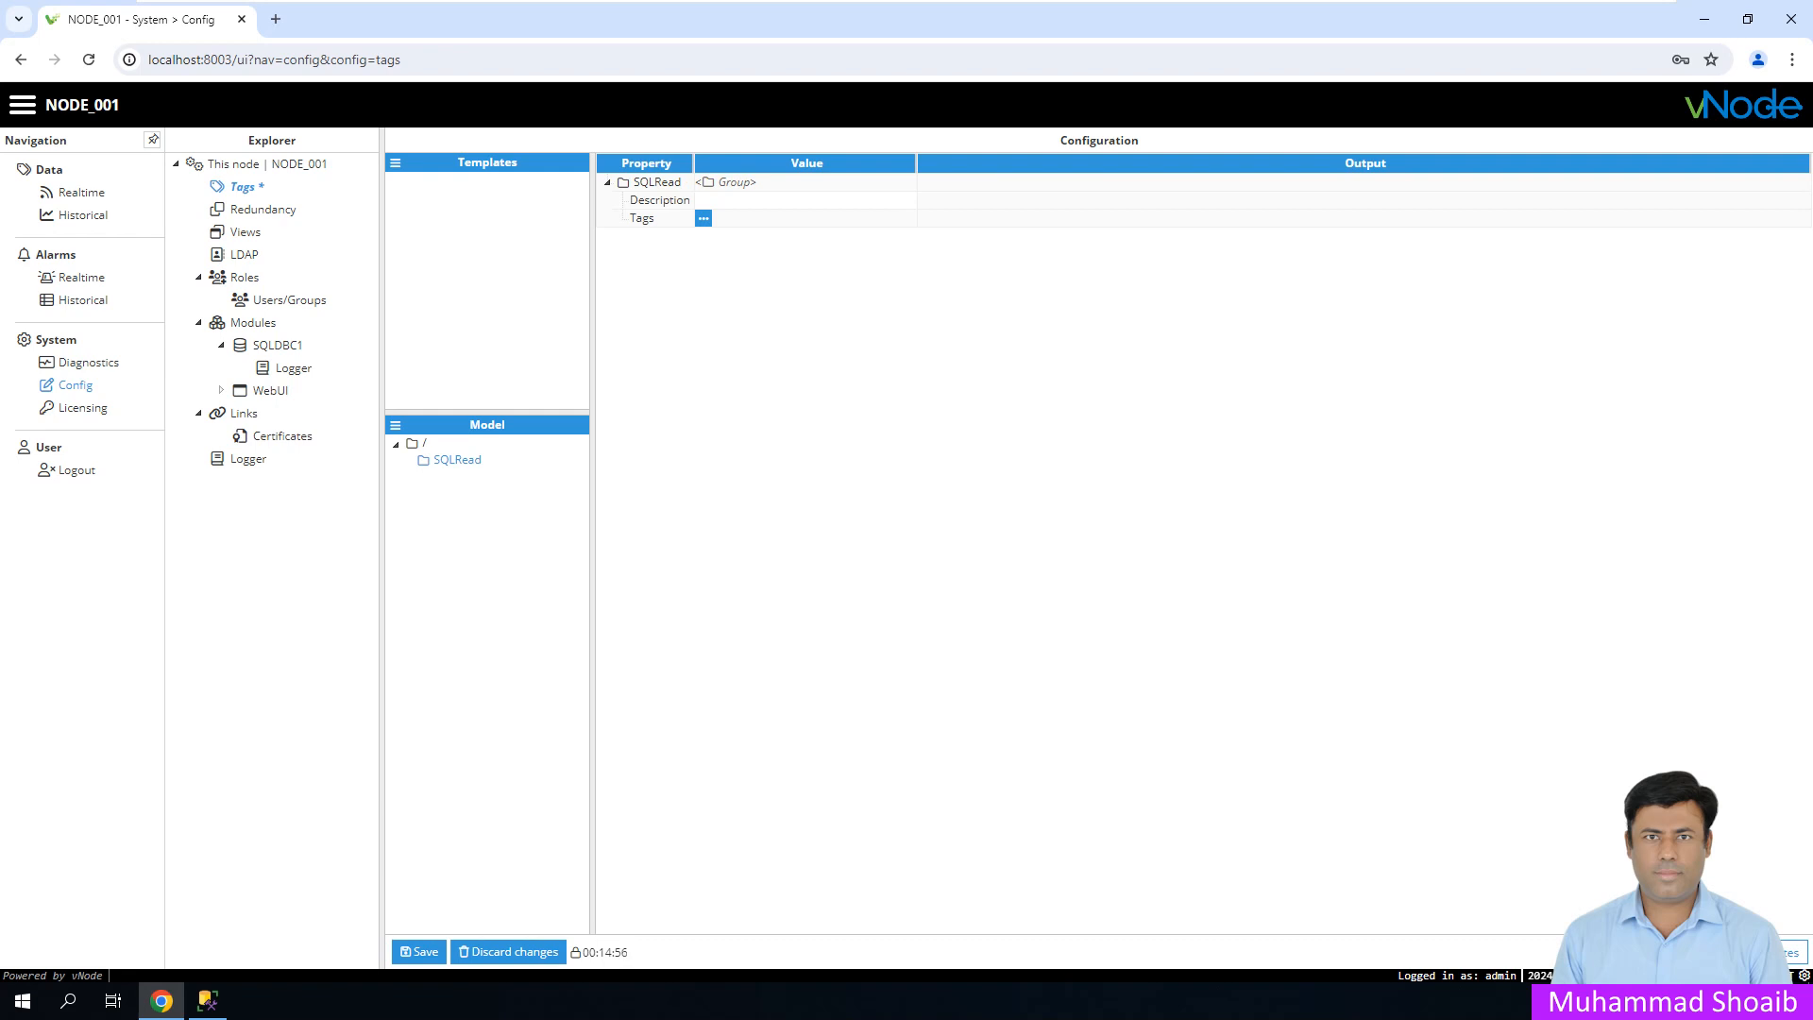
# - Add a tag named kw inside the SQLRead group
pyautogui.rightClick(457, 460)
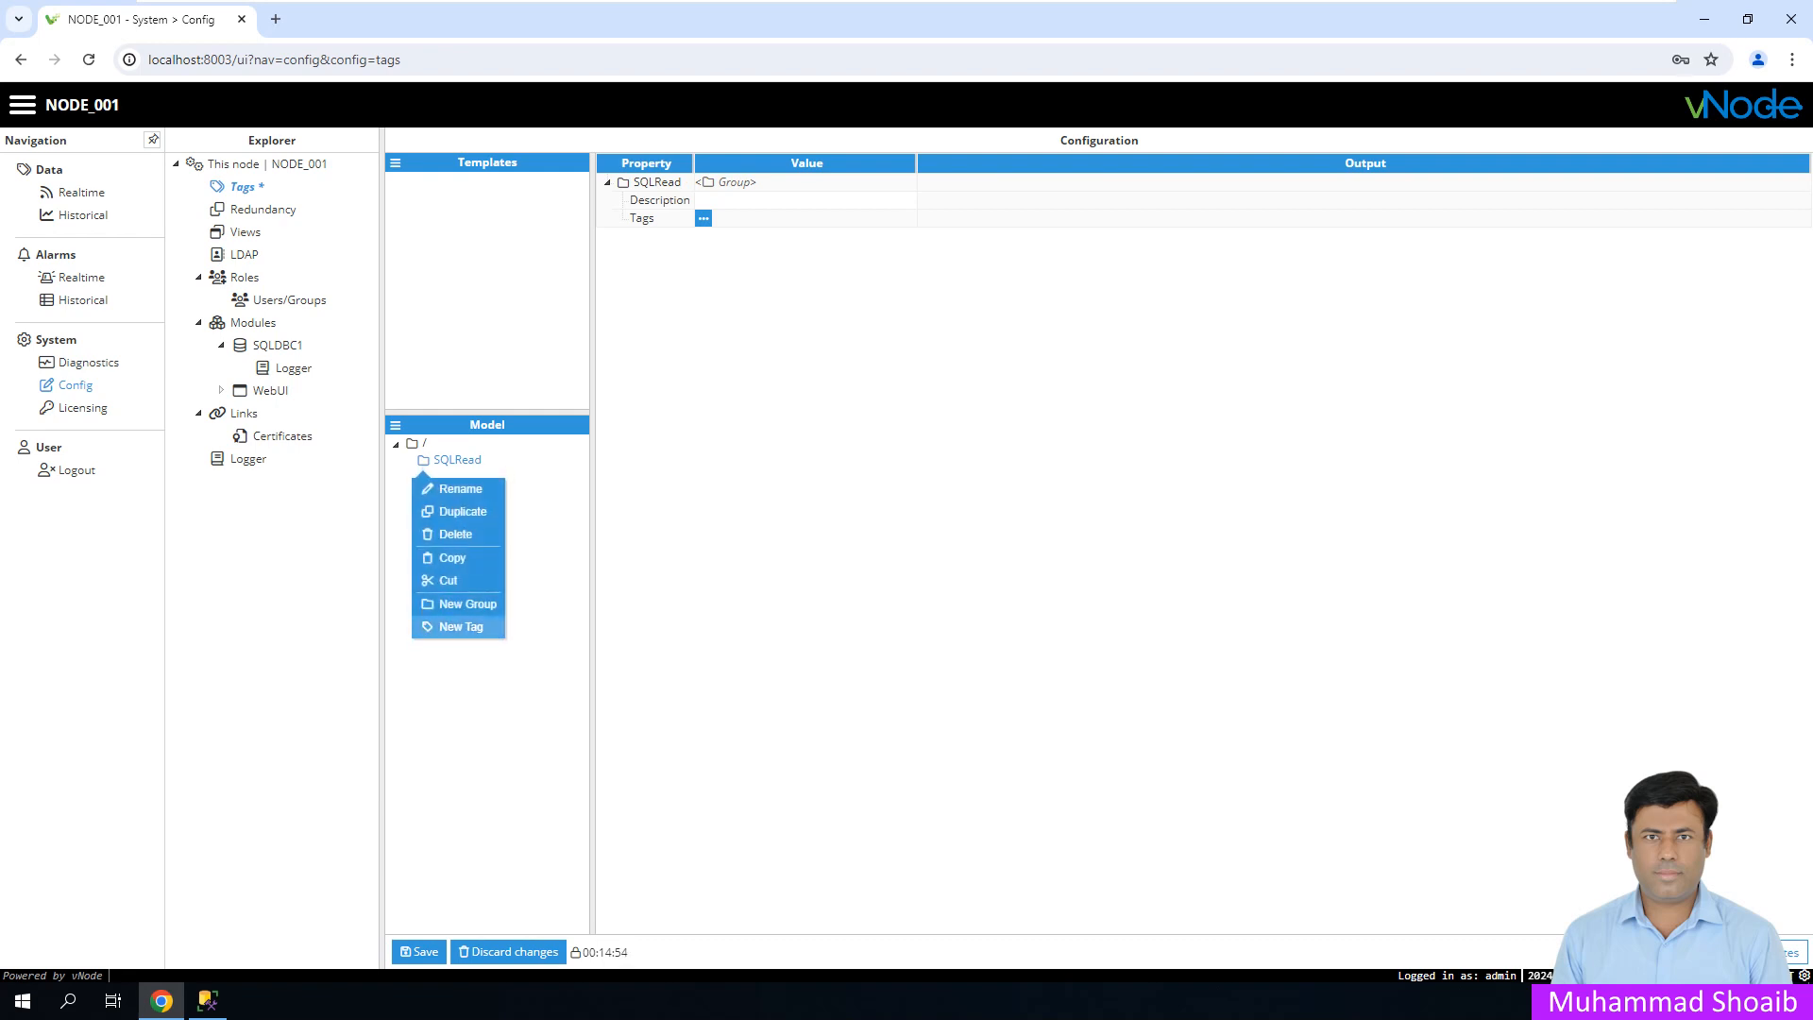
pyautogui.click(461, 627)
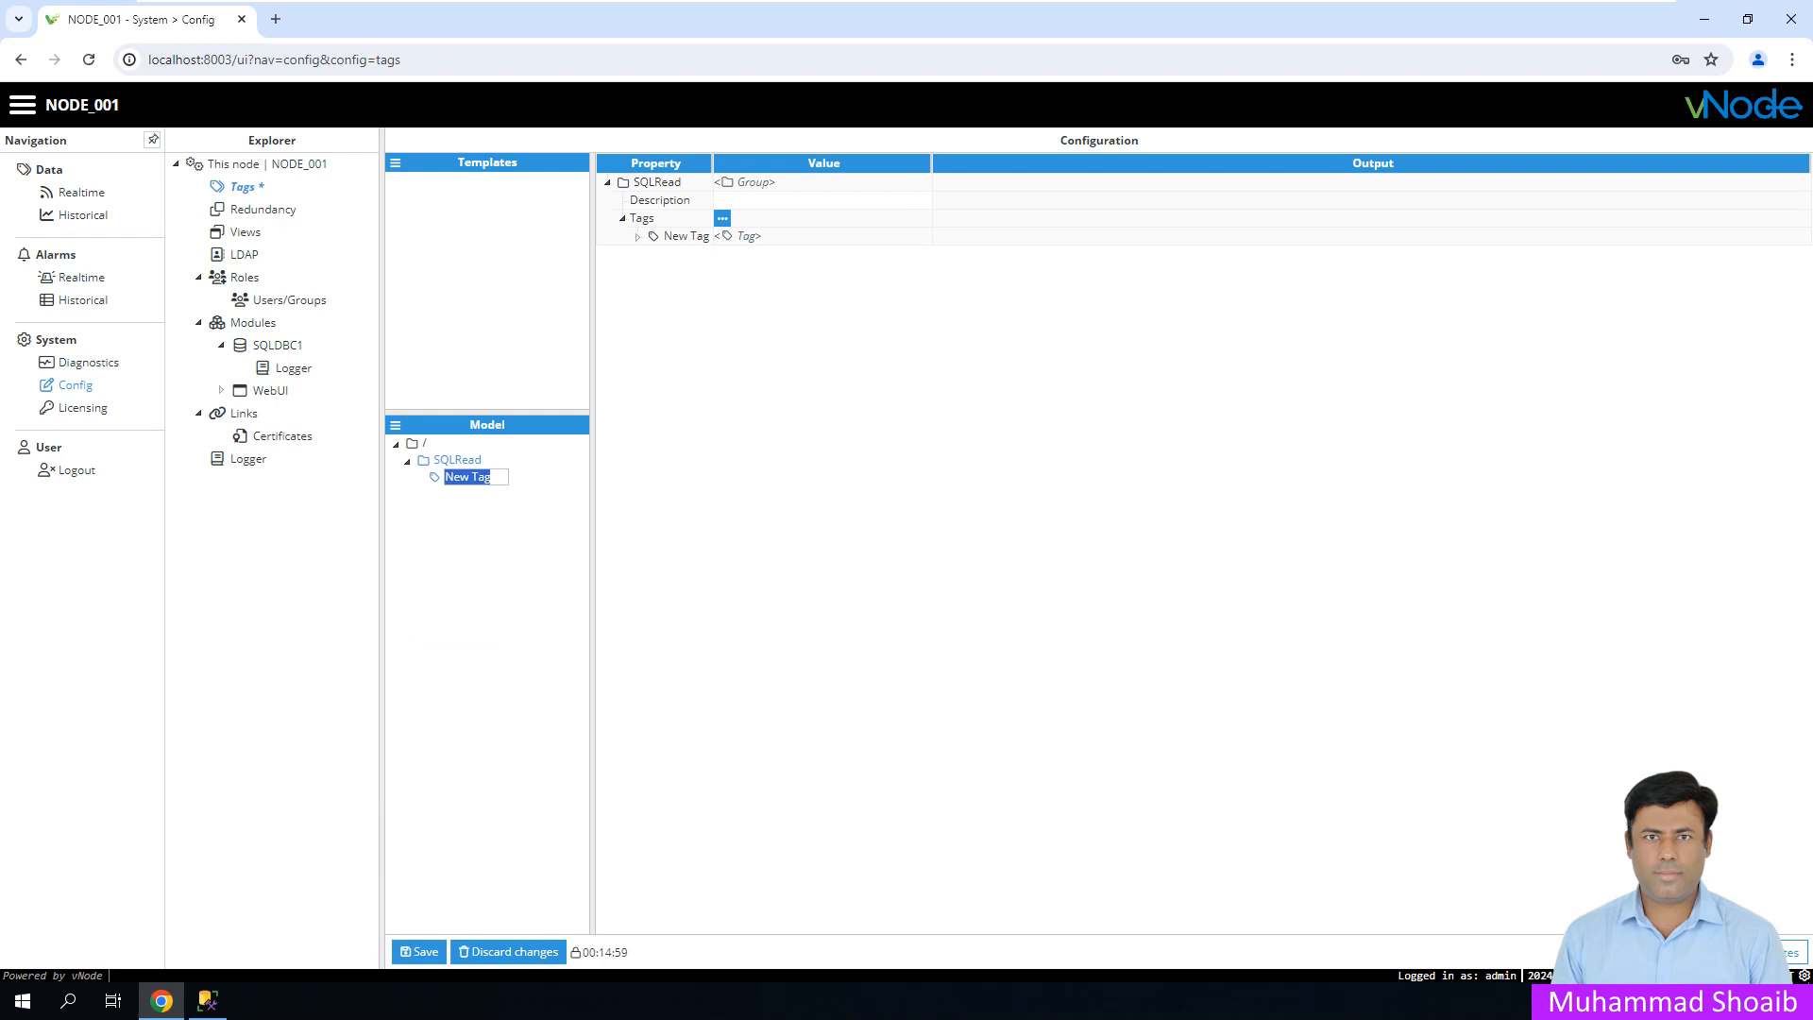
pyautogui.write('kw')
pyautogui.press('Return')
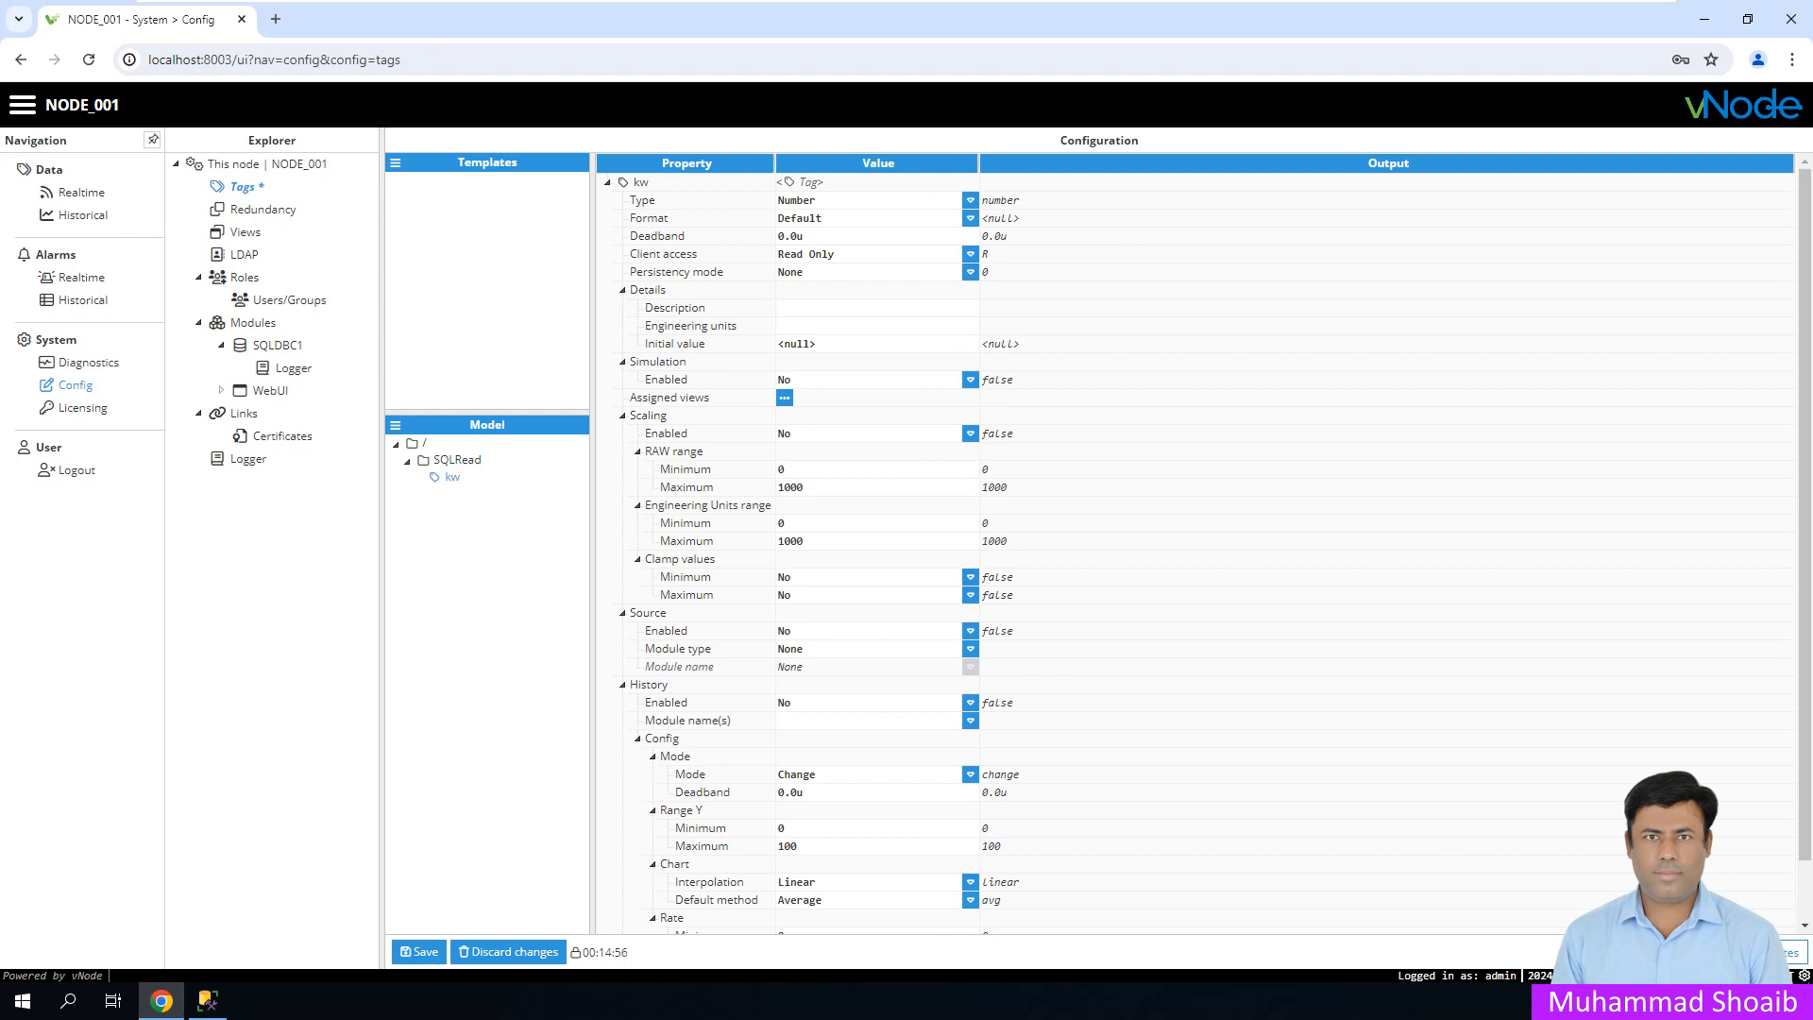
pyautogui.click(207, 1001)
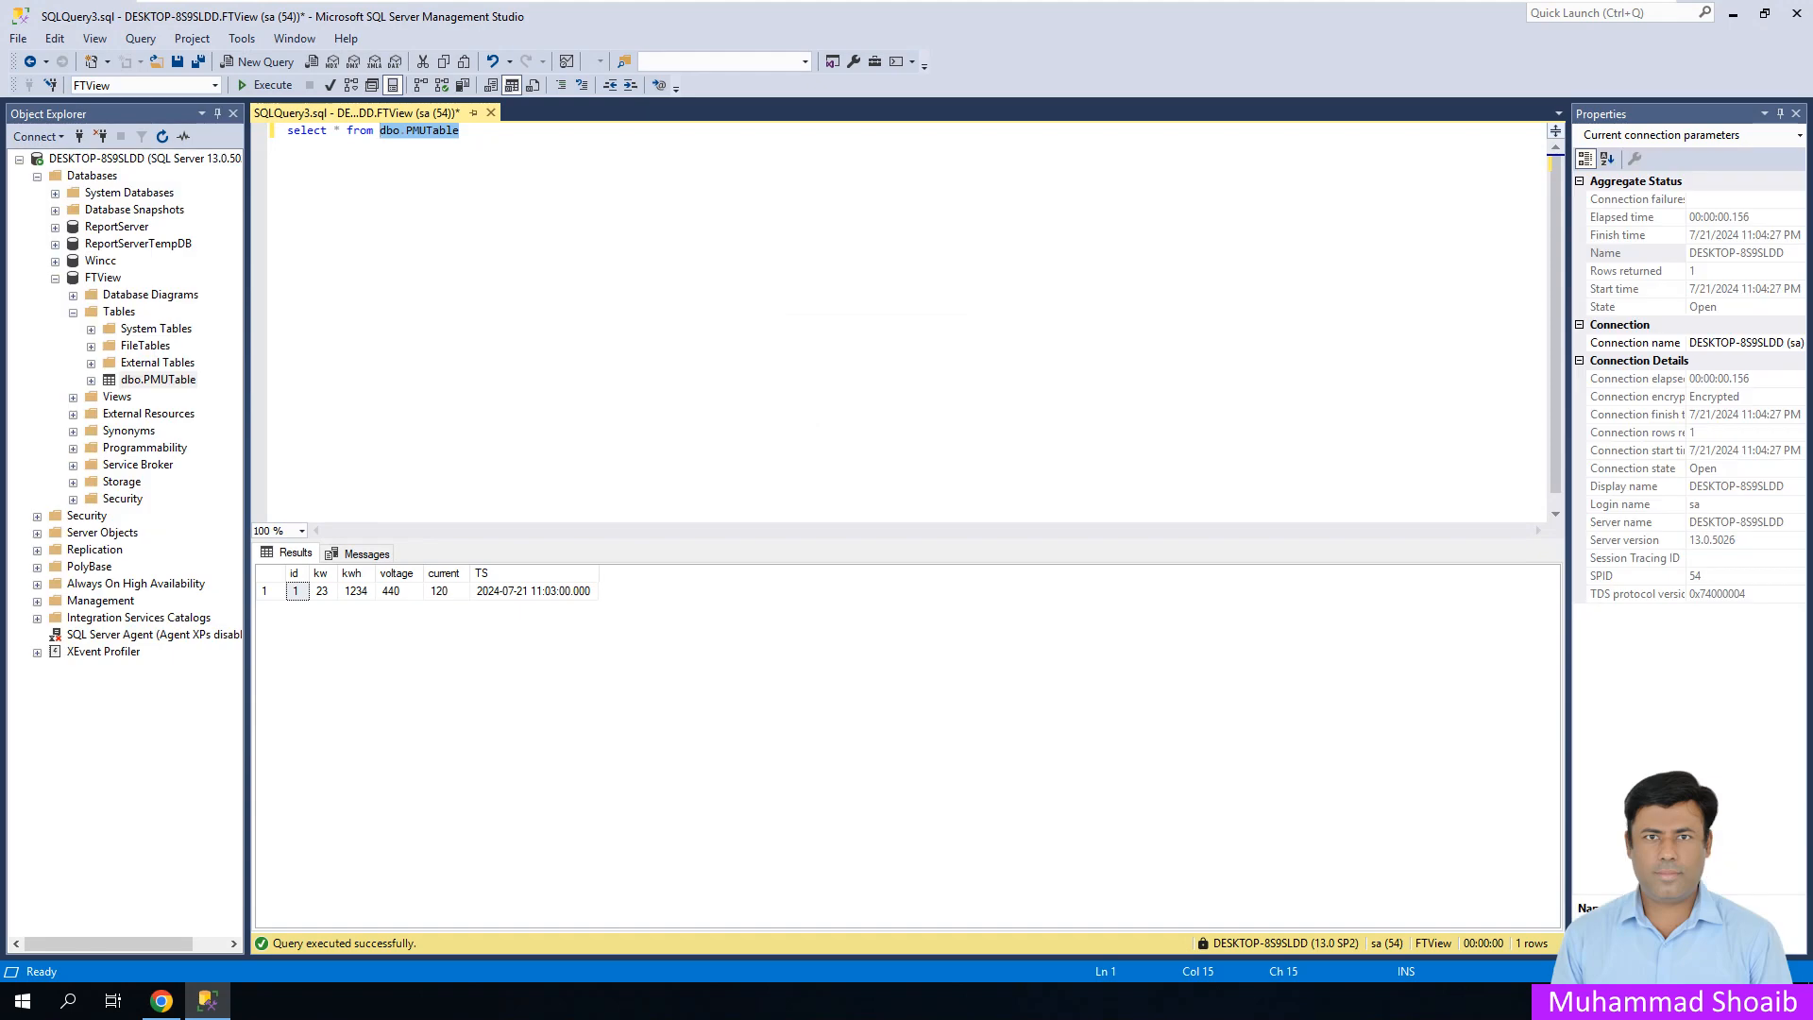
# - After reviewing PMUTable's kw, kwh, voltage and current values, go back to vNode's kw tag settings
pyautogui.click(207, 1001)
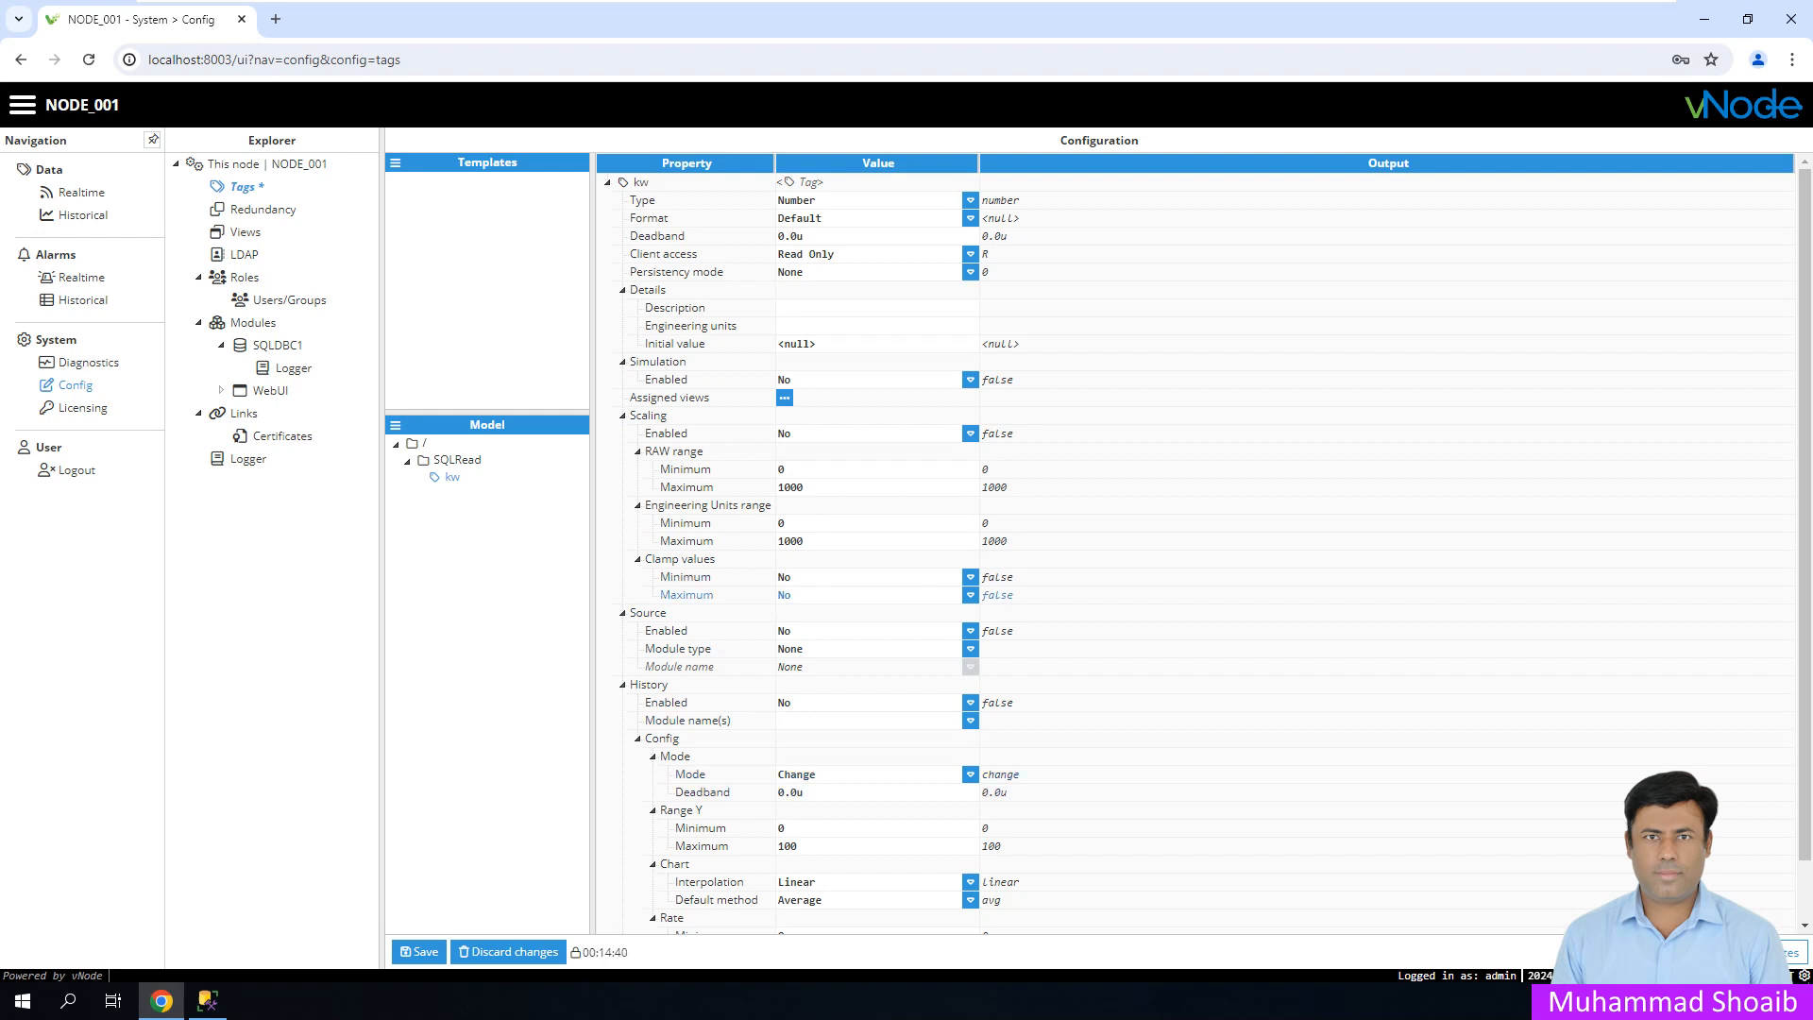
# - Enable the kw tag's source and set its module type to SqlClient
pyautogui.scroll(-1, 689, 595)
pyautogui.scroll(1, 690, 601)
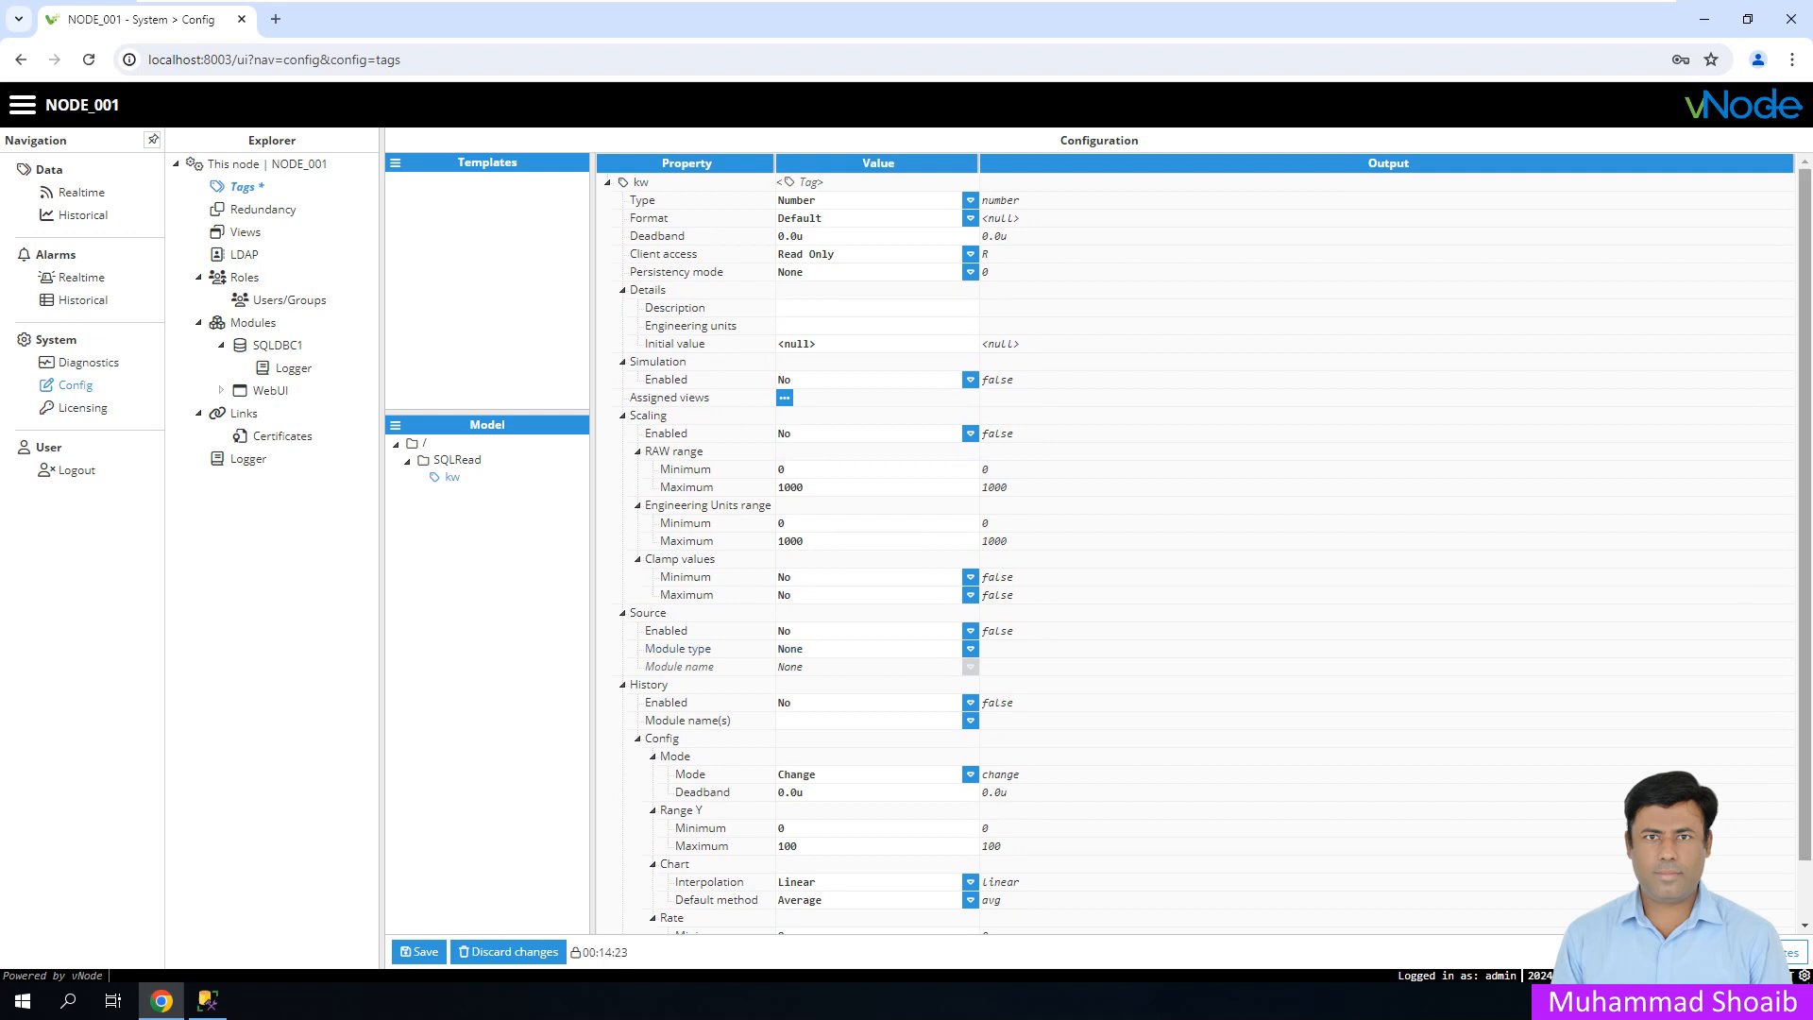
pyautogui.click(970, 631)
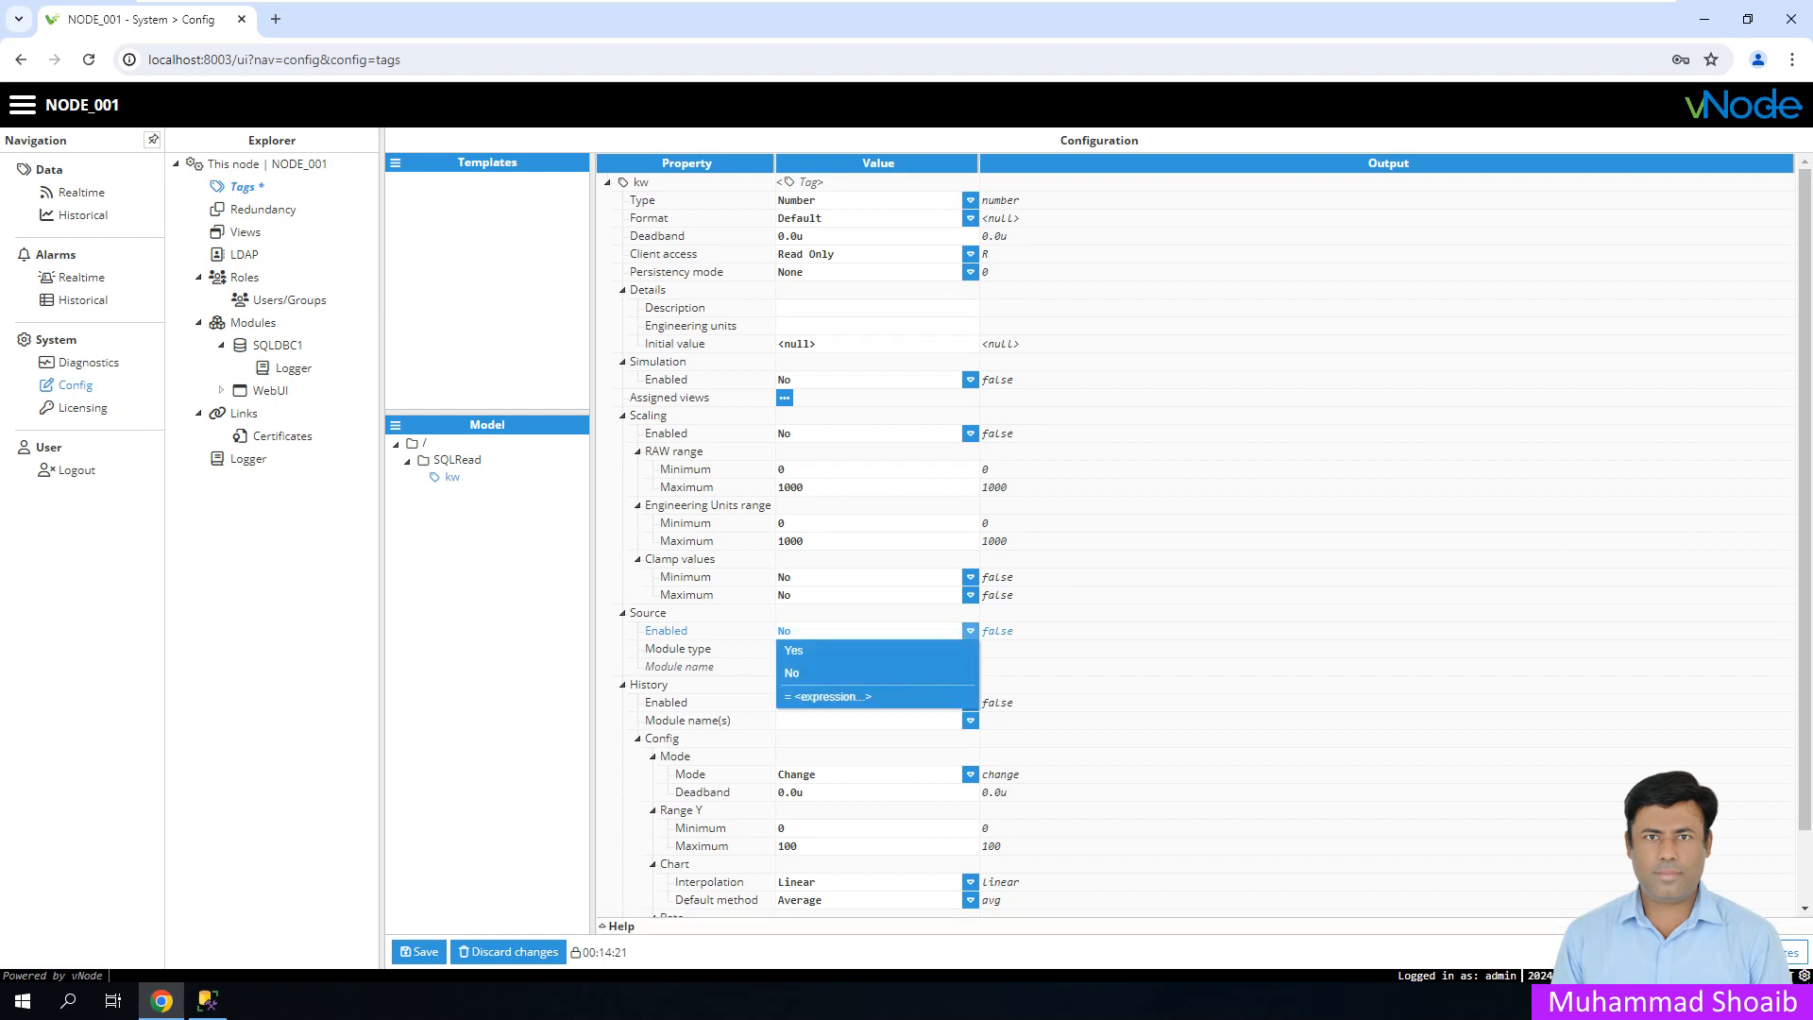
pyautogui.click(794, 650)
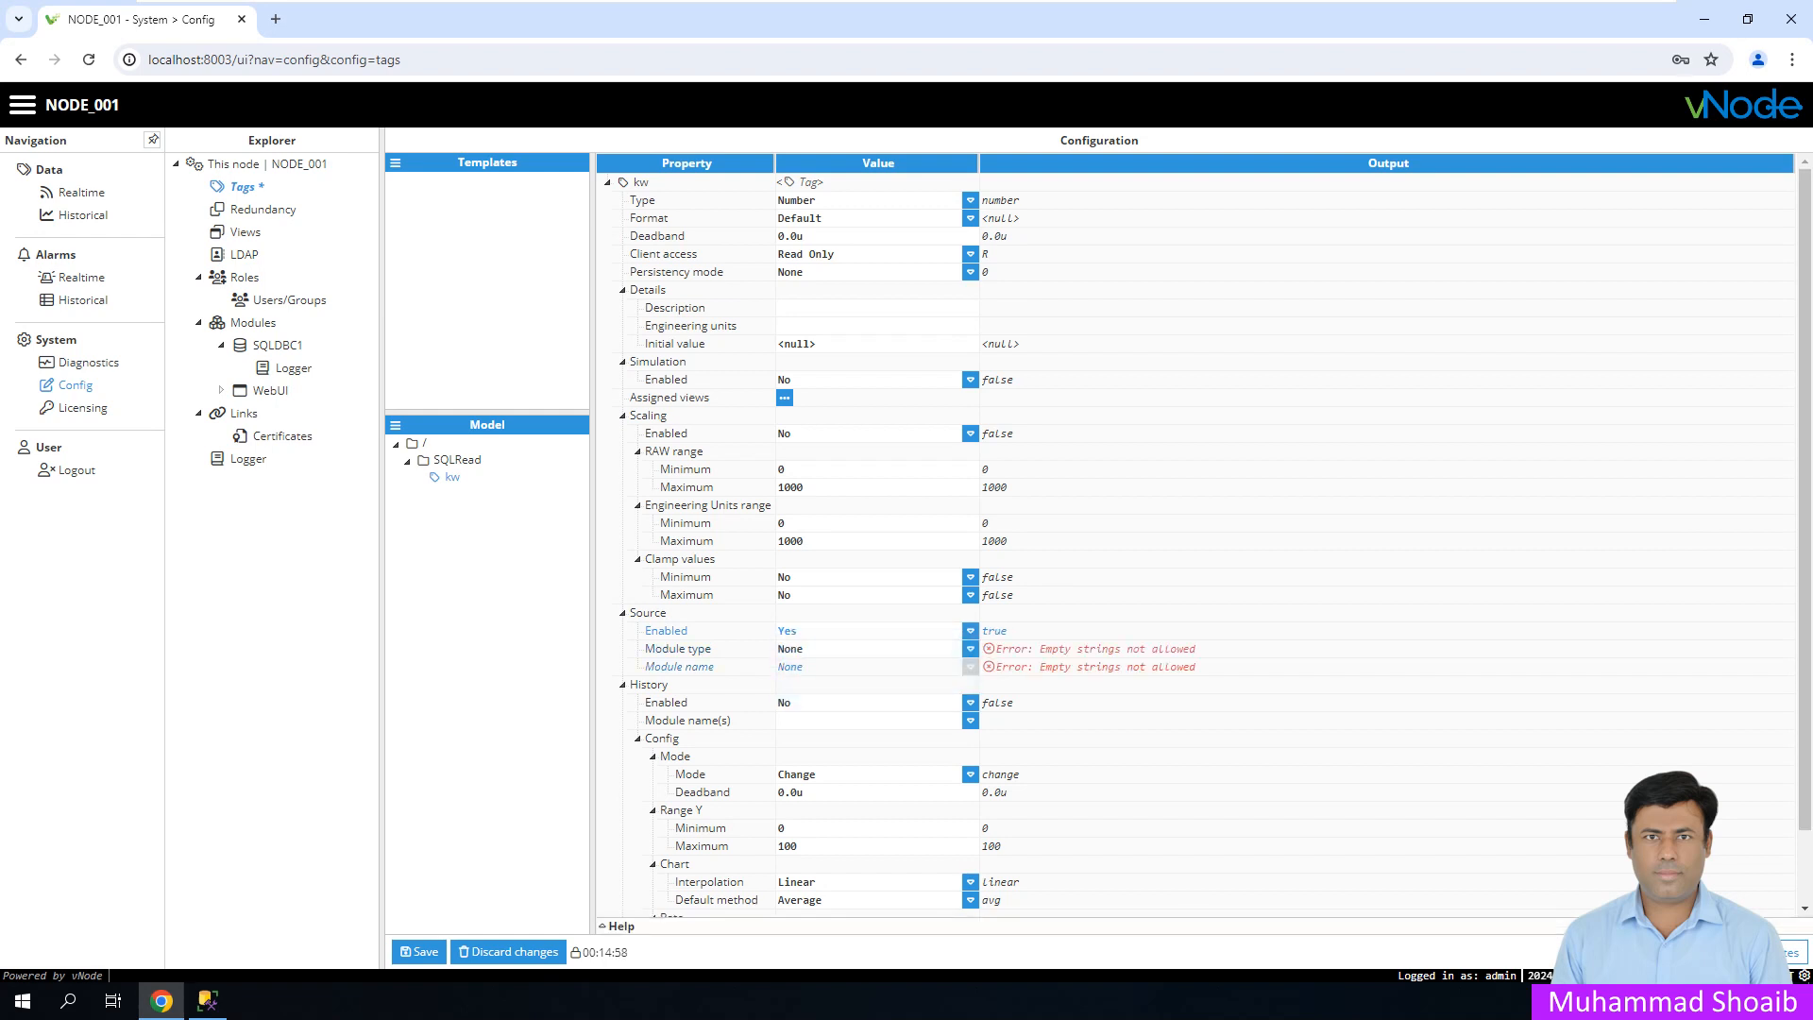
pyautogui.click(970, 649)
pyautogui.scroll(-5, 869, 462)
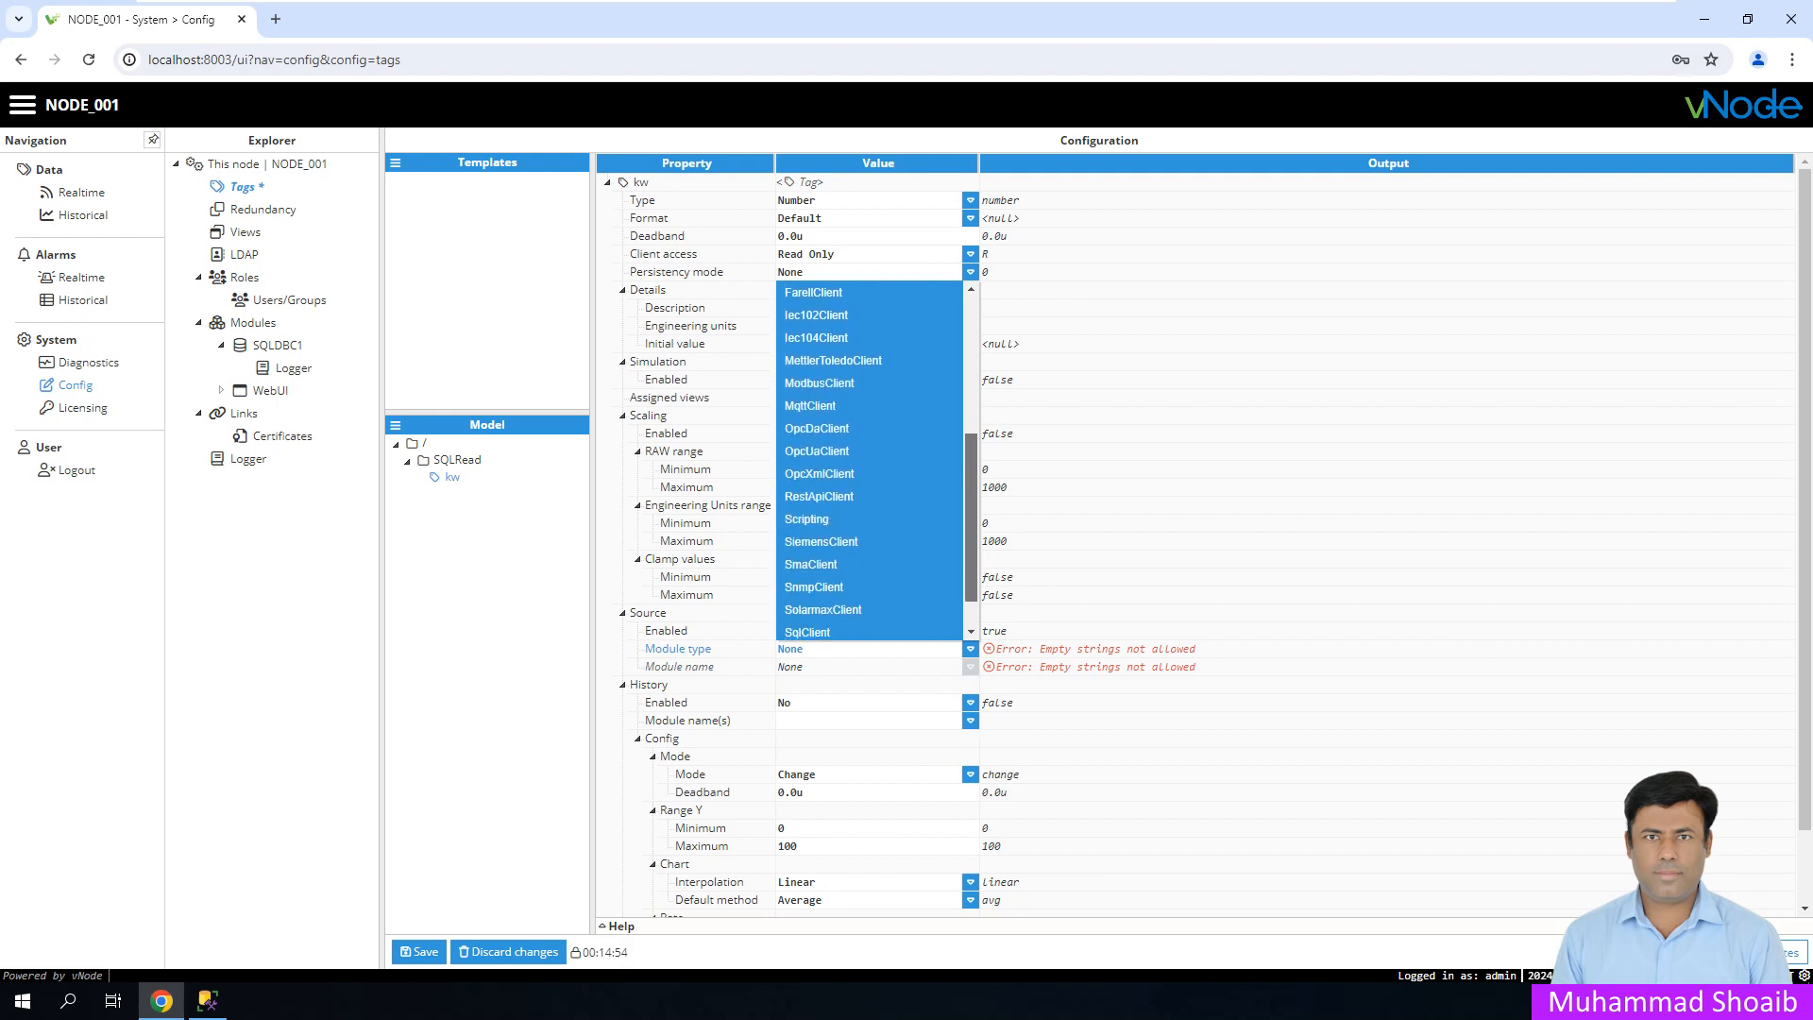
pyautogui.click(812, 584)
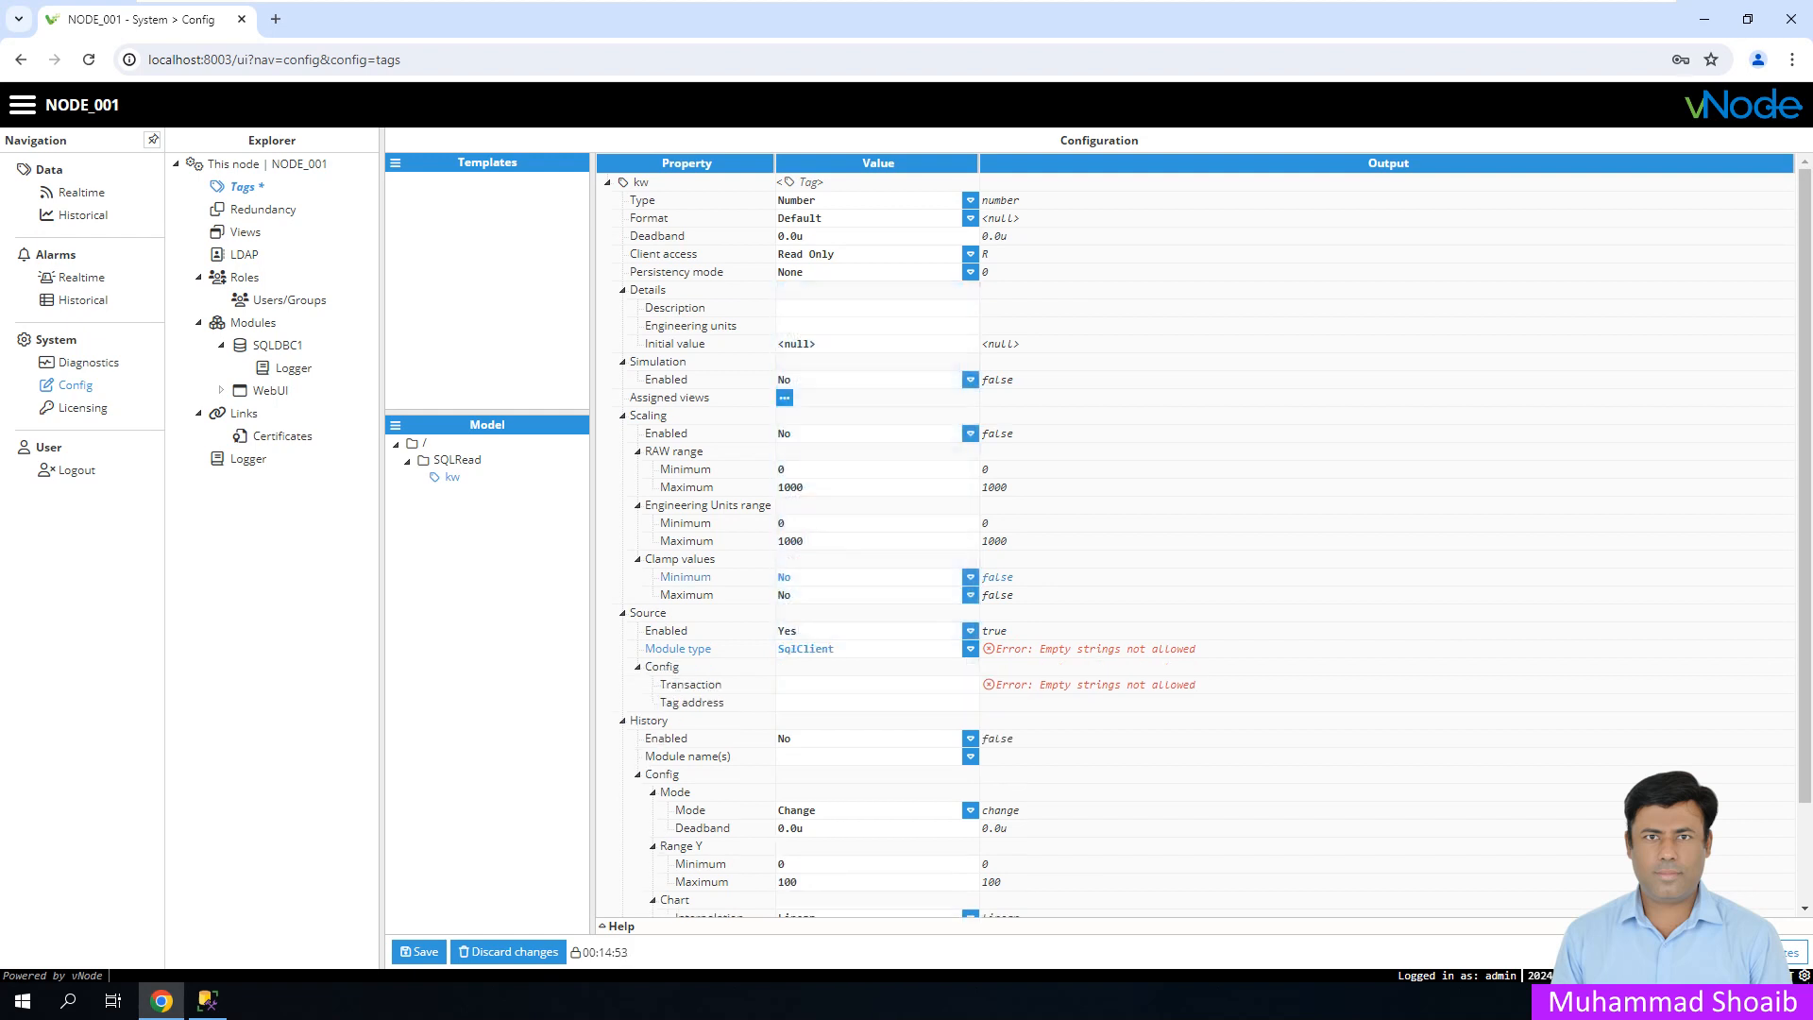
# - Point the kw tag at module SQLDBC1 with transaction C1/T1 and save
pyautogui.click(970, 666)
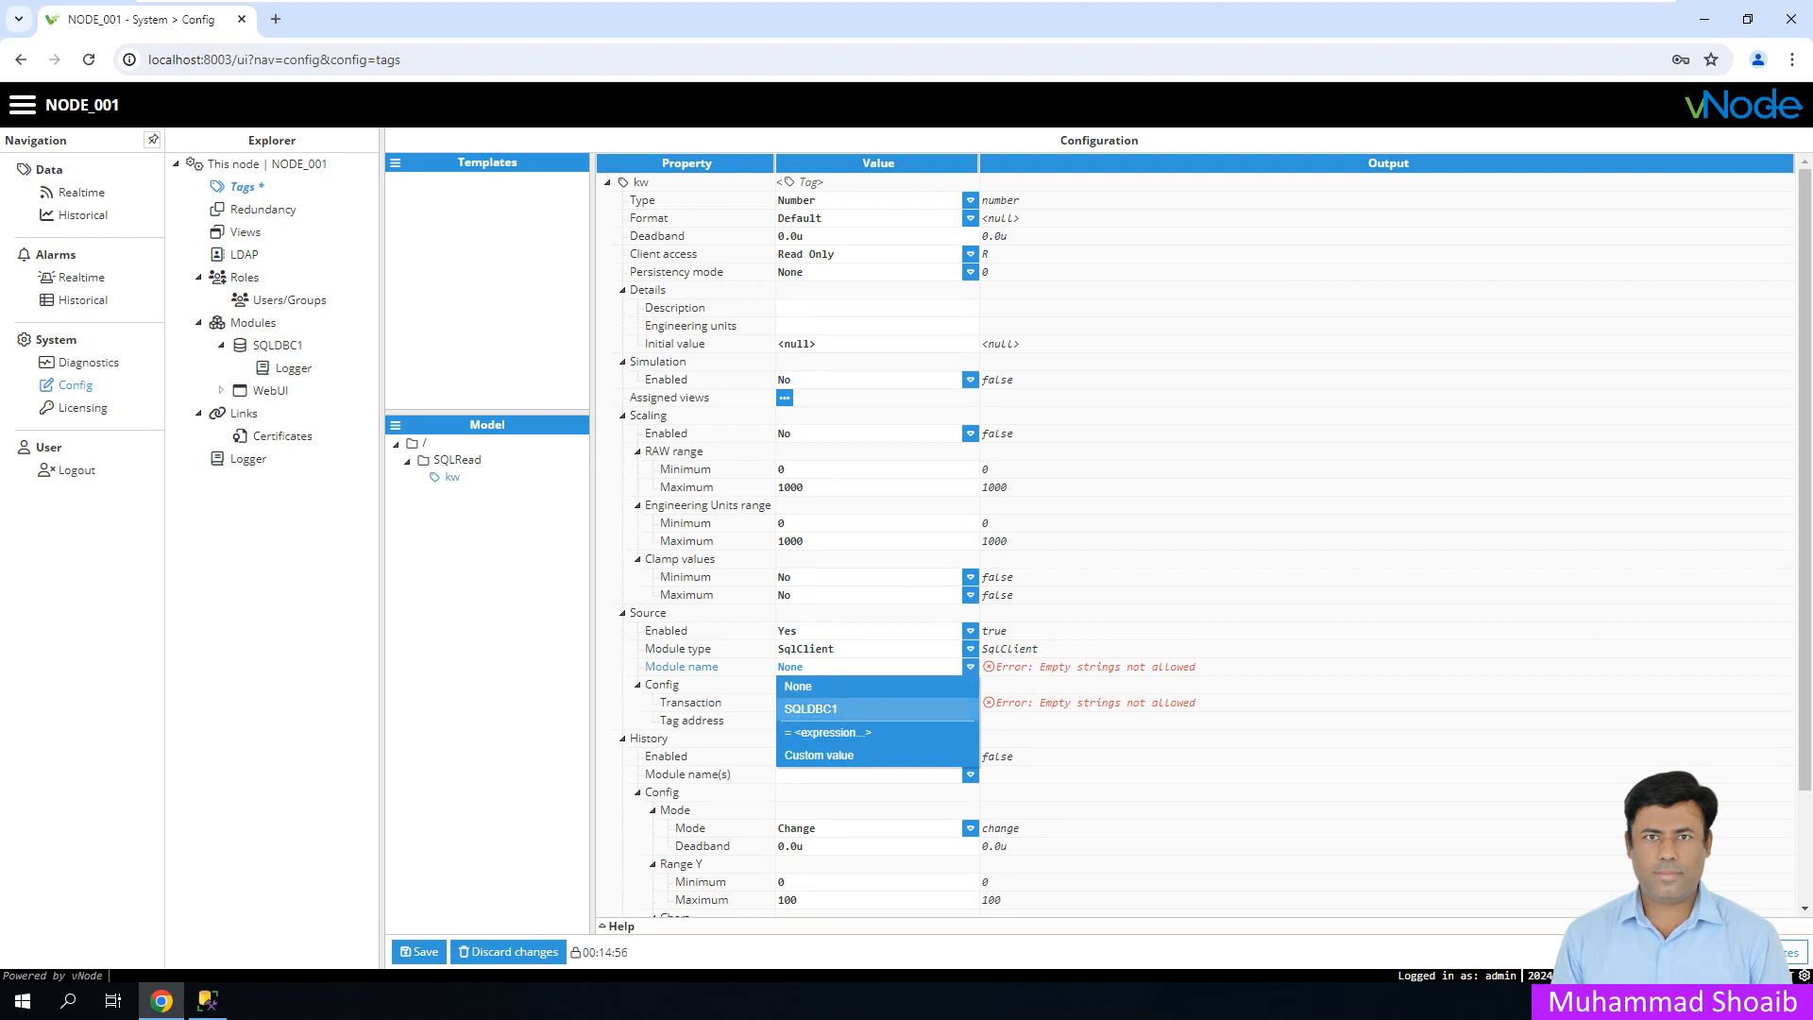
pyautogui.click(810, 708)
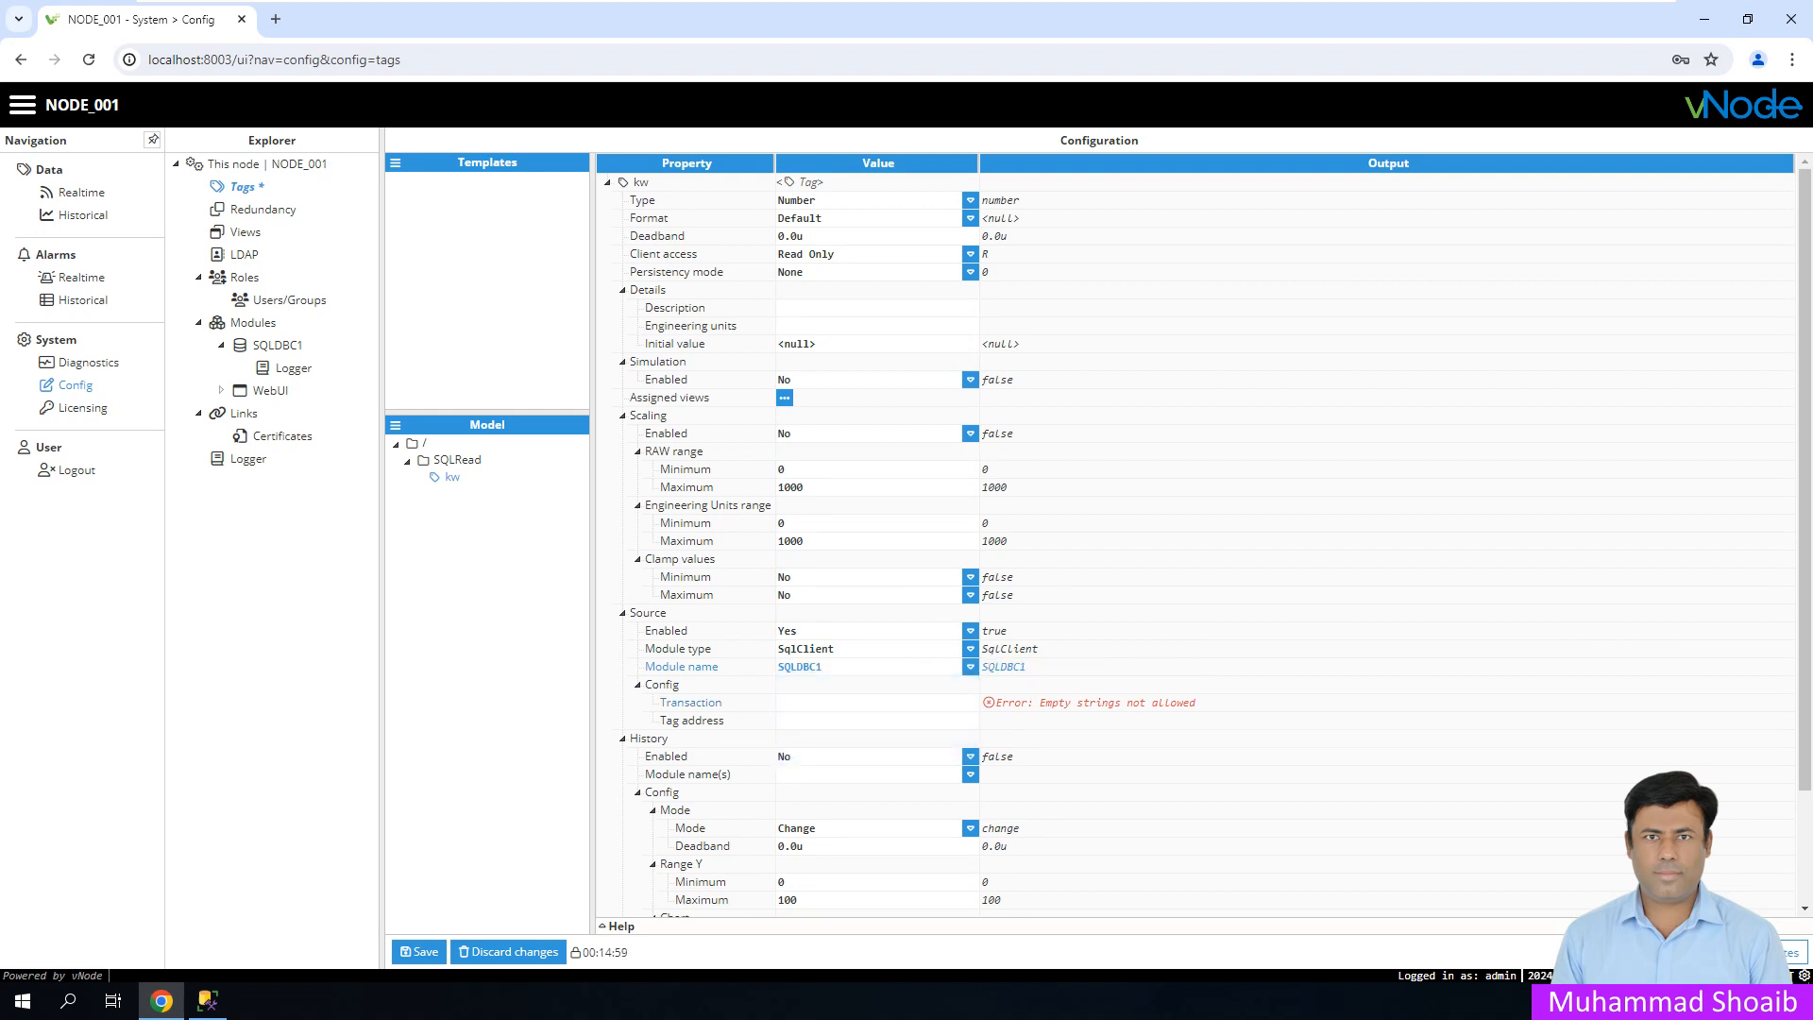
pyautogui.click(818, 703)
pyautogui.write('C1/T1')
pyautogui.click(418, 952)
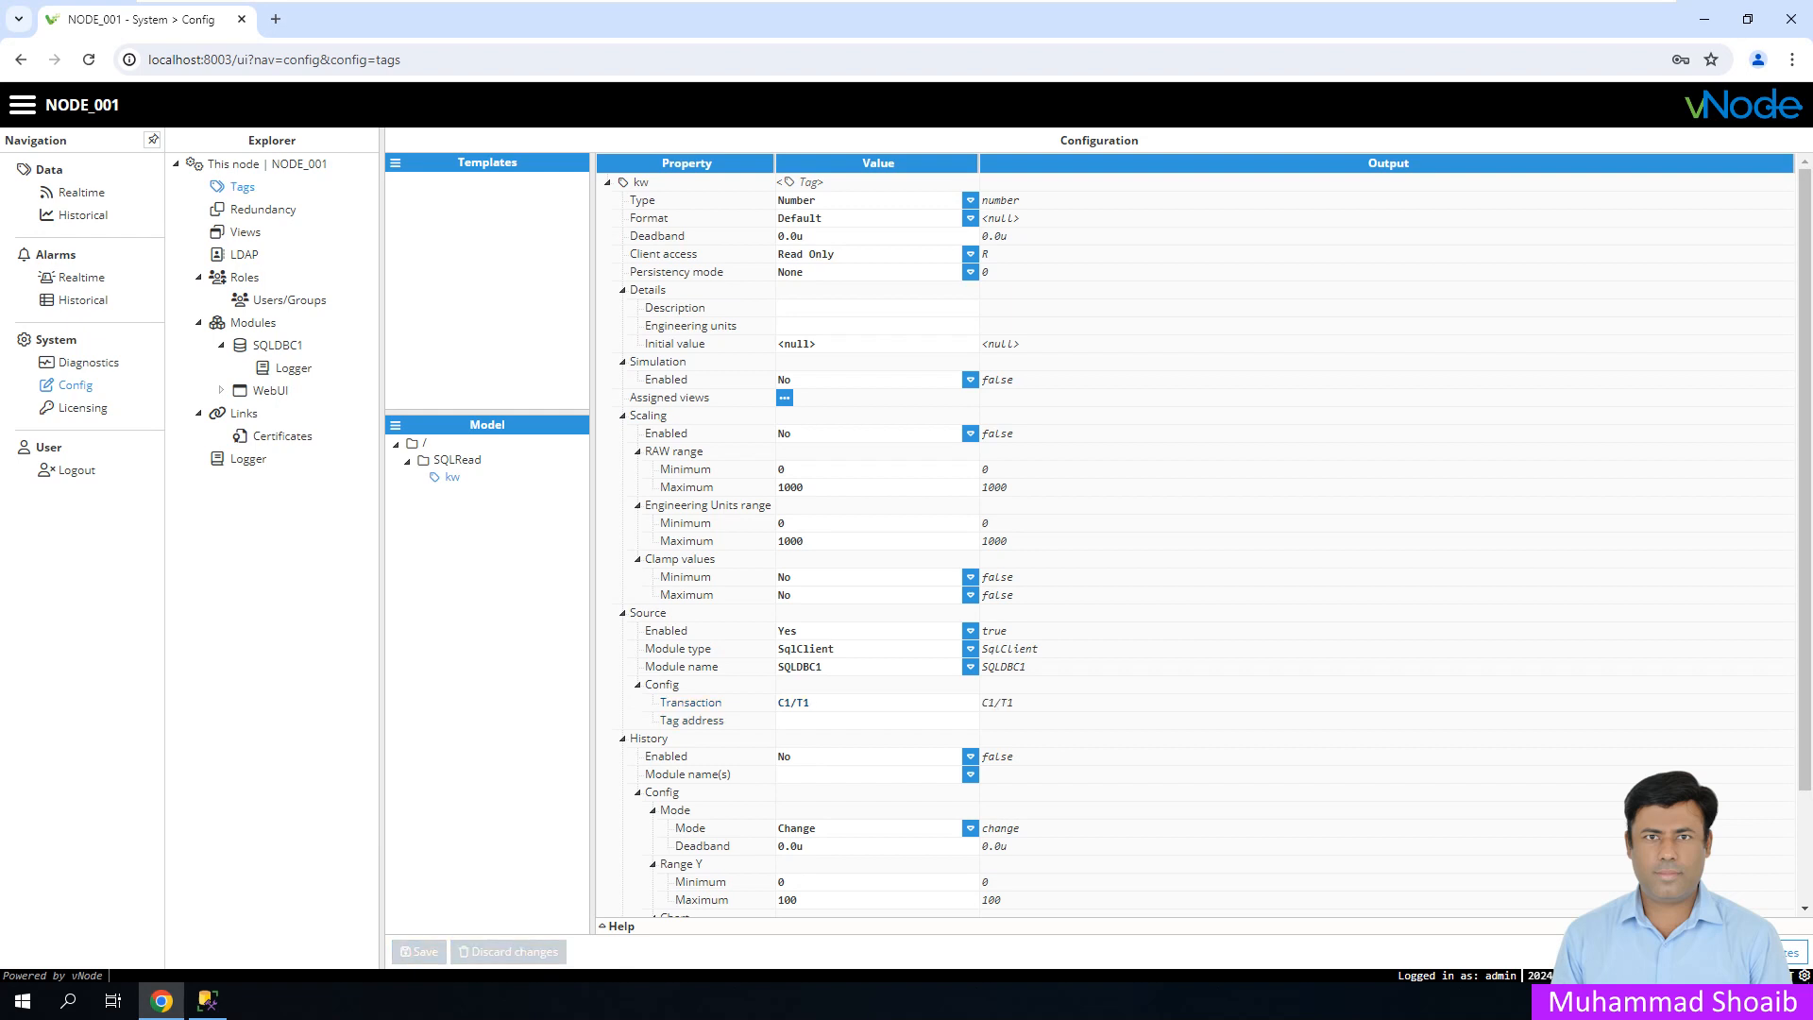
pyautogui.moveTo(811, 703); pyautogui.dragTo(777, 704)
pyautogui.click(277, 345)
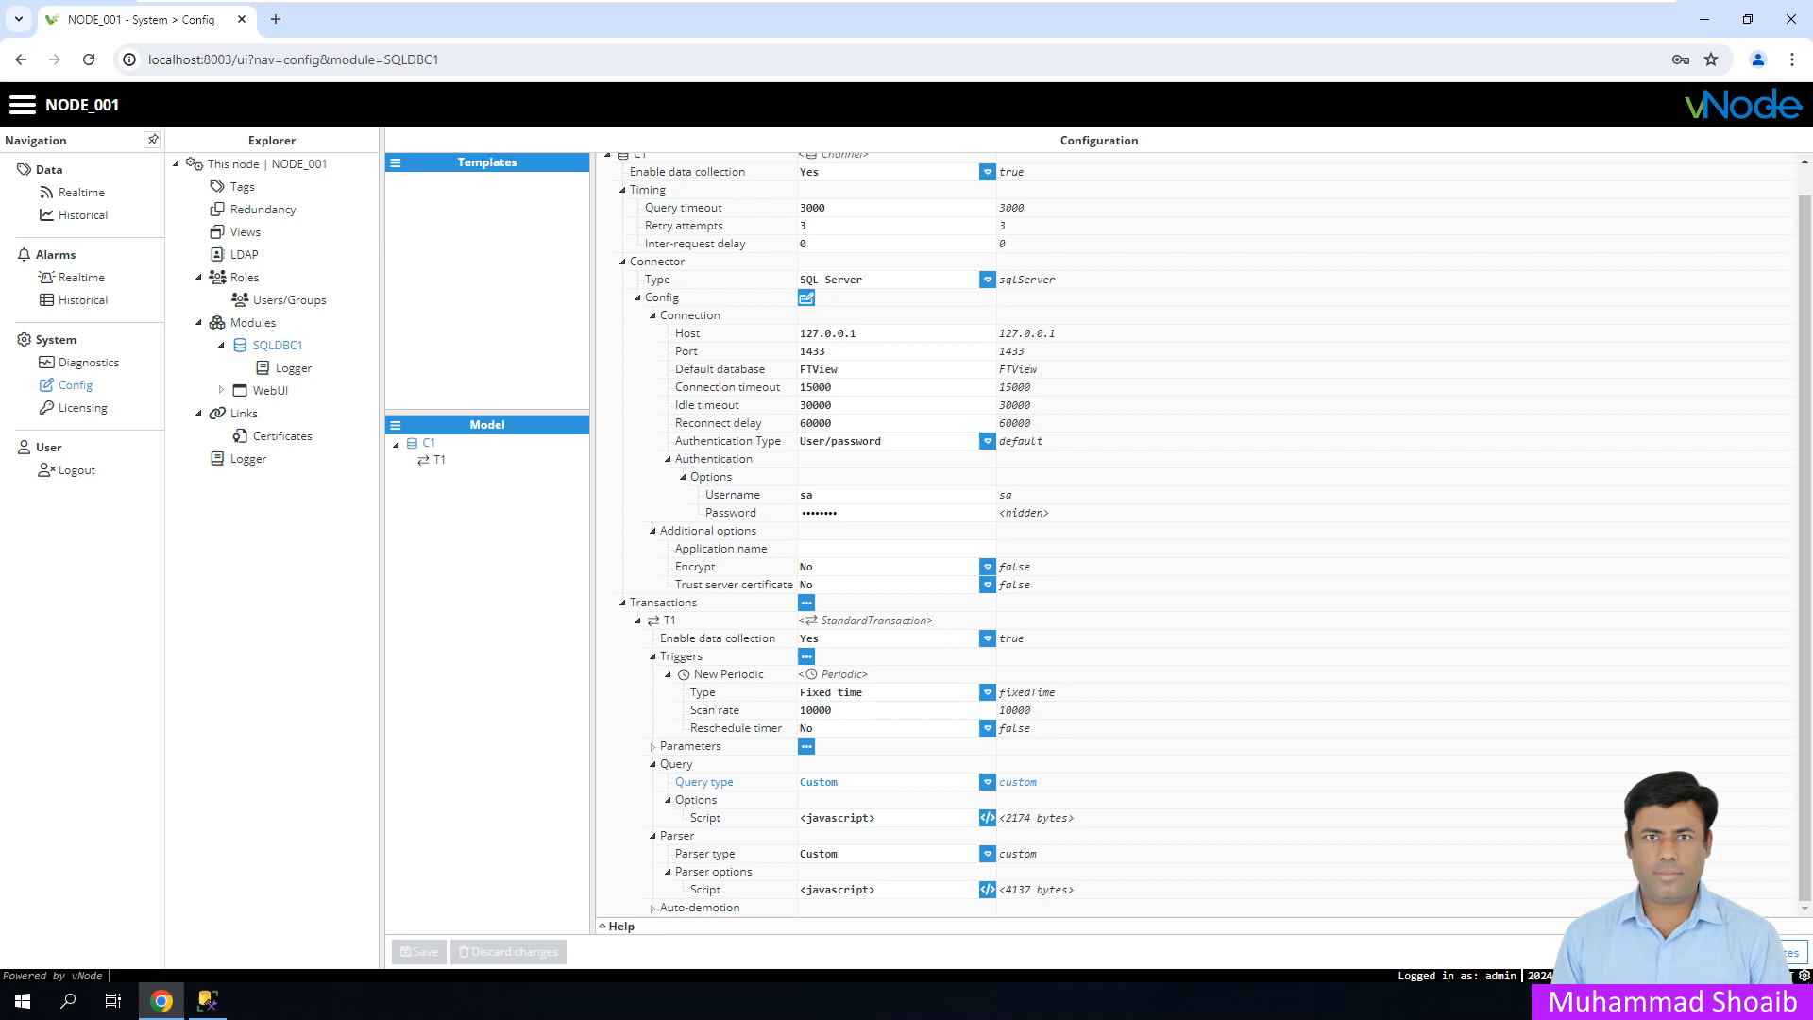
pyautogui.click(242, 187)
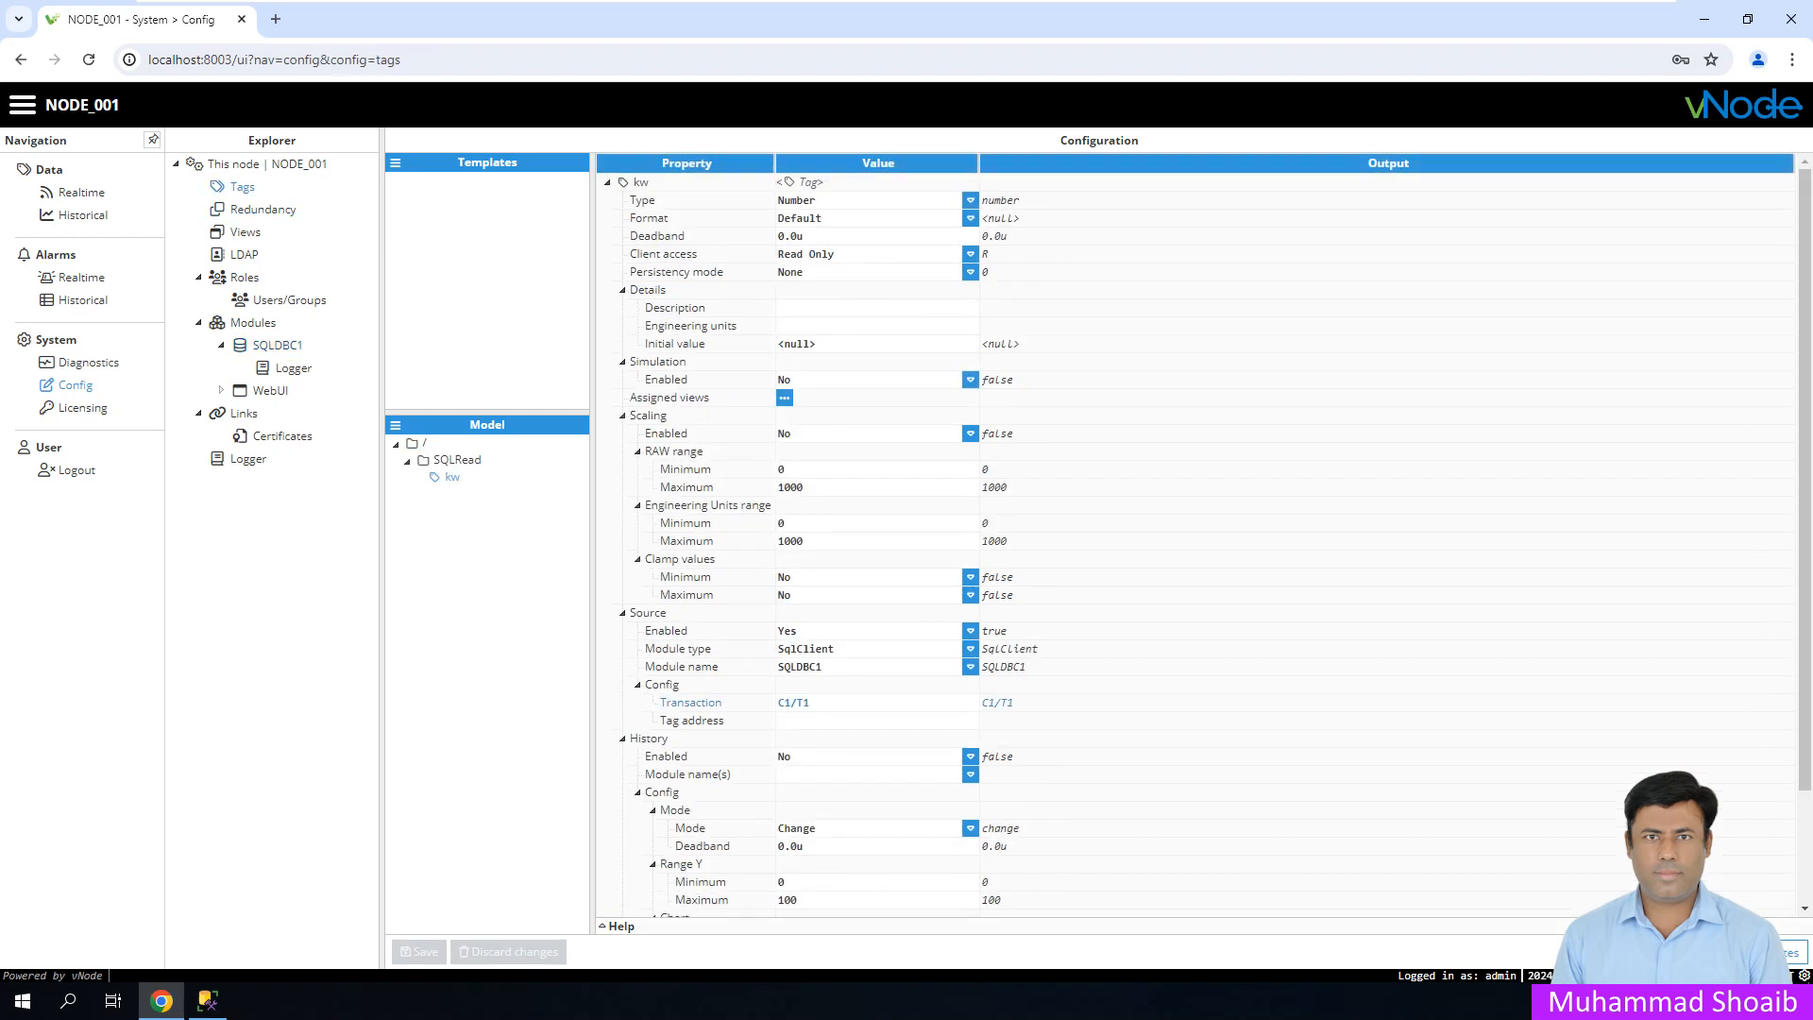
pyautogui.click(620, 926)
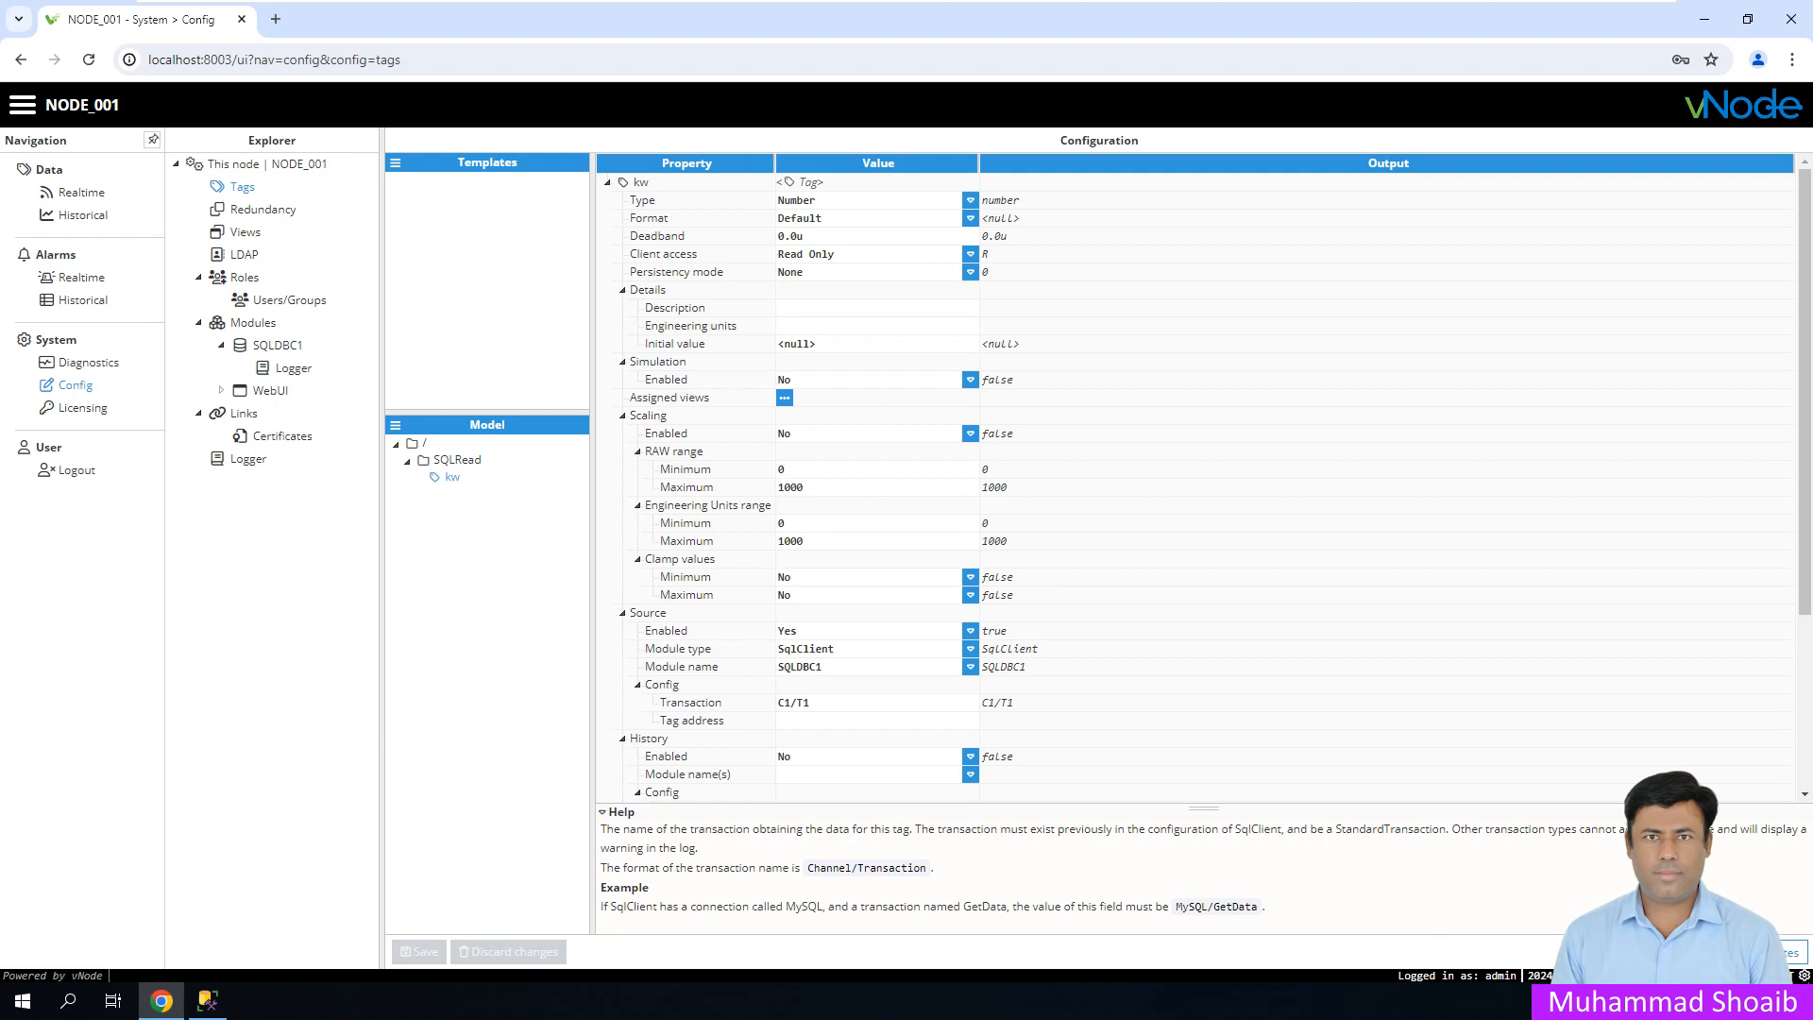
pyautogui.click(620, 813)
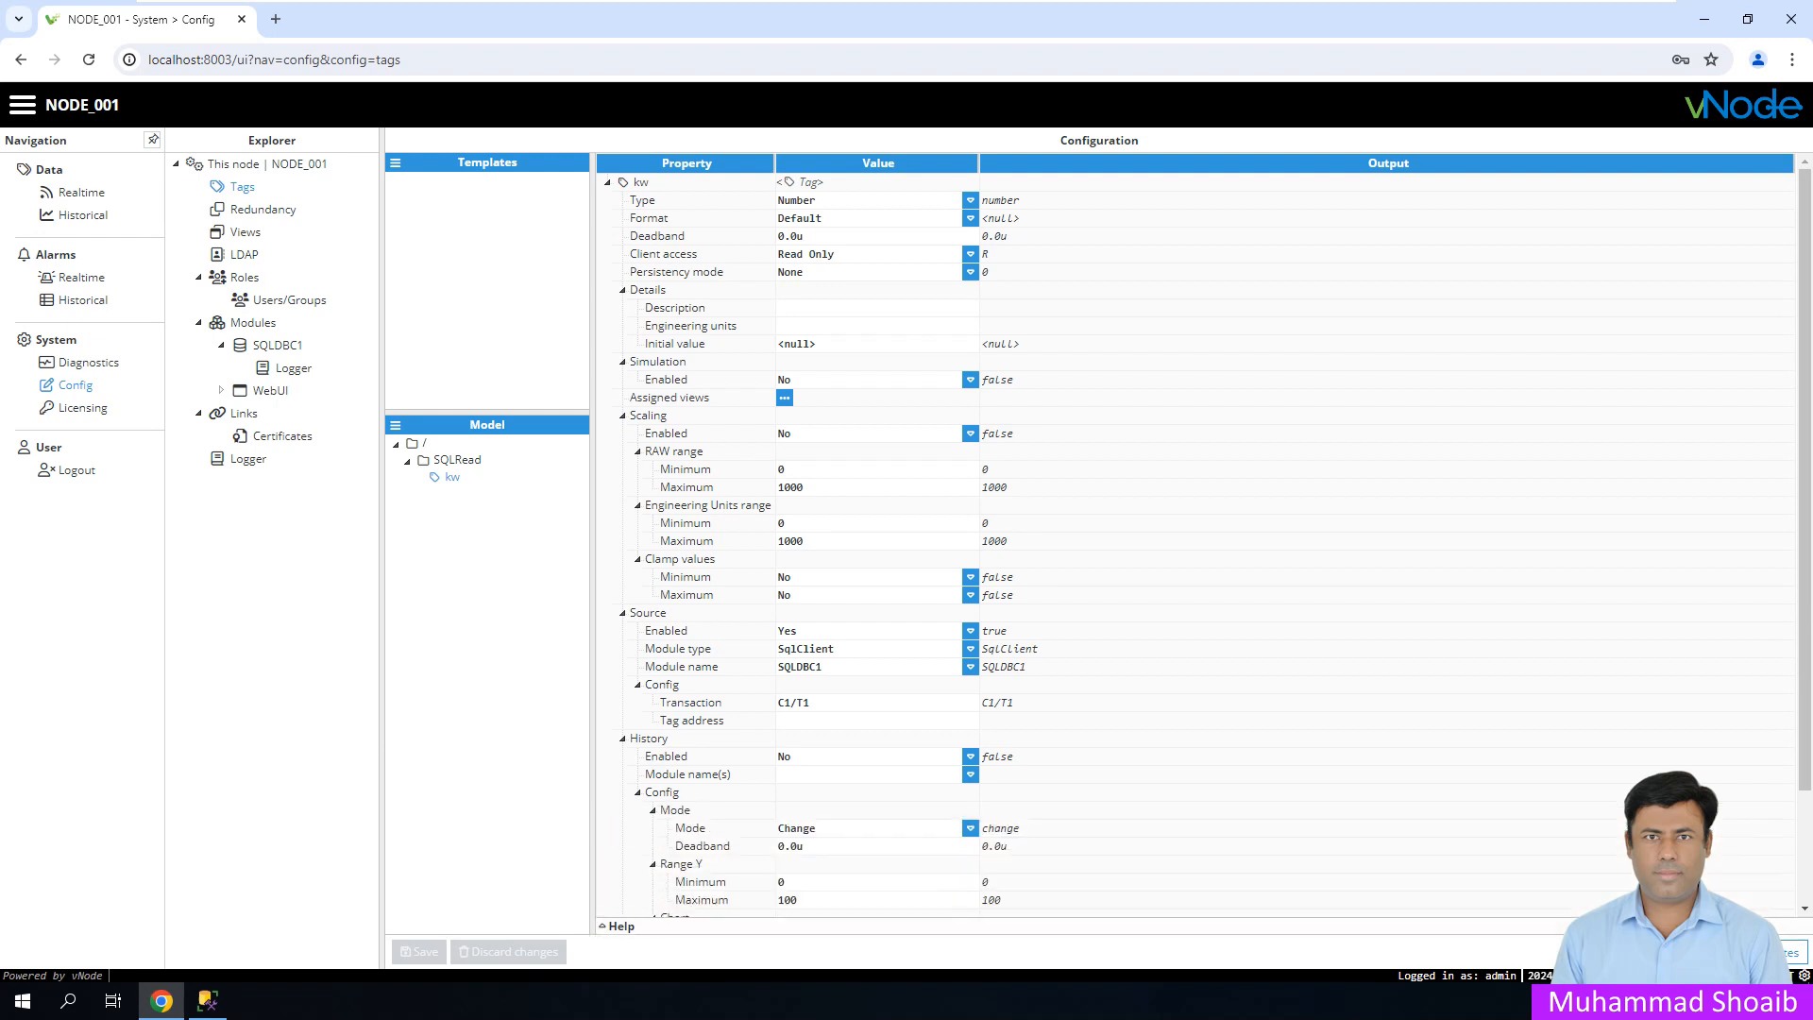
# - Duplicate the kw tag and rename the copy to kwh
pyautogui.rightClick(453, 477)
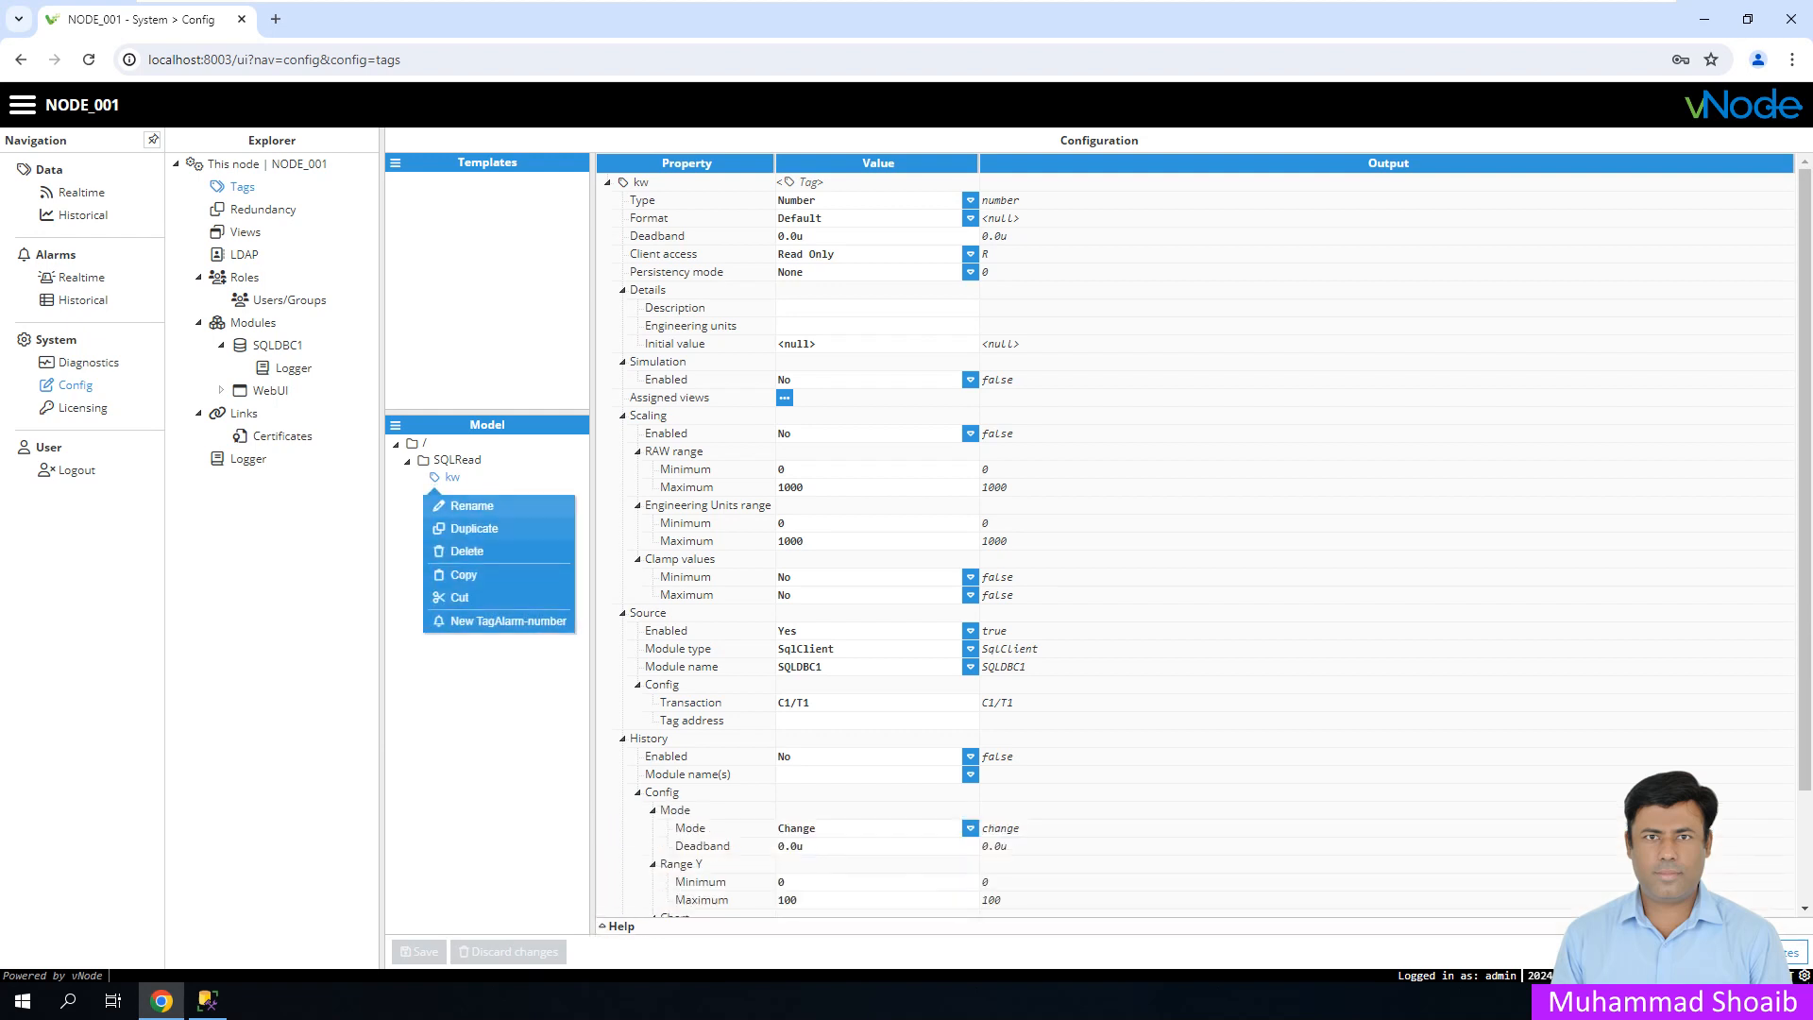
pyautogui.click(474, 528)
pyautogui.click(478, 494)
pyautogui.press('BackSpace')
pyautogui.press('BackSpace')
pyautogui.press('BackSpace')
pyautogui.press('BackSpace')
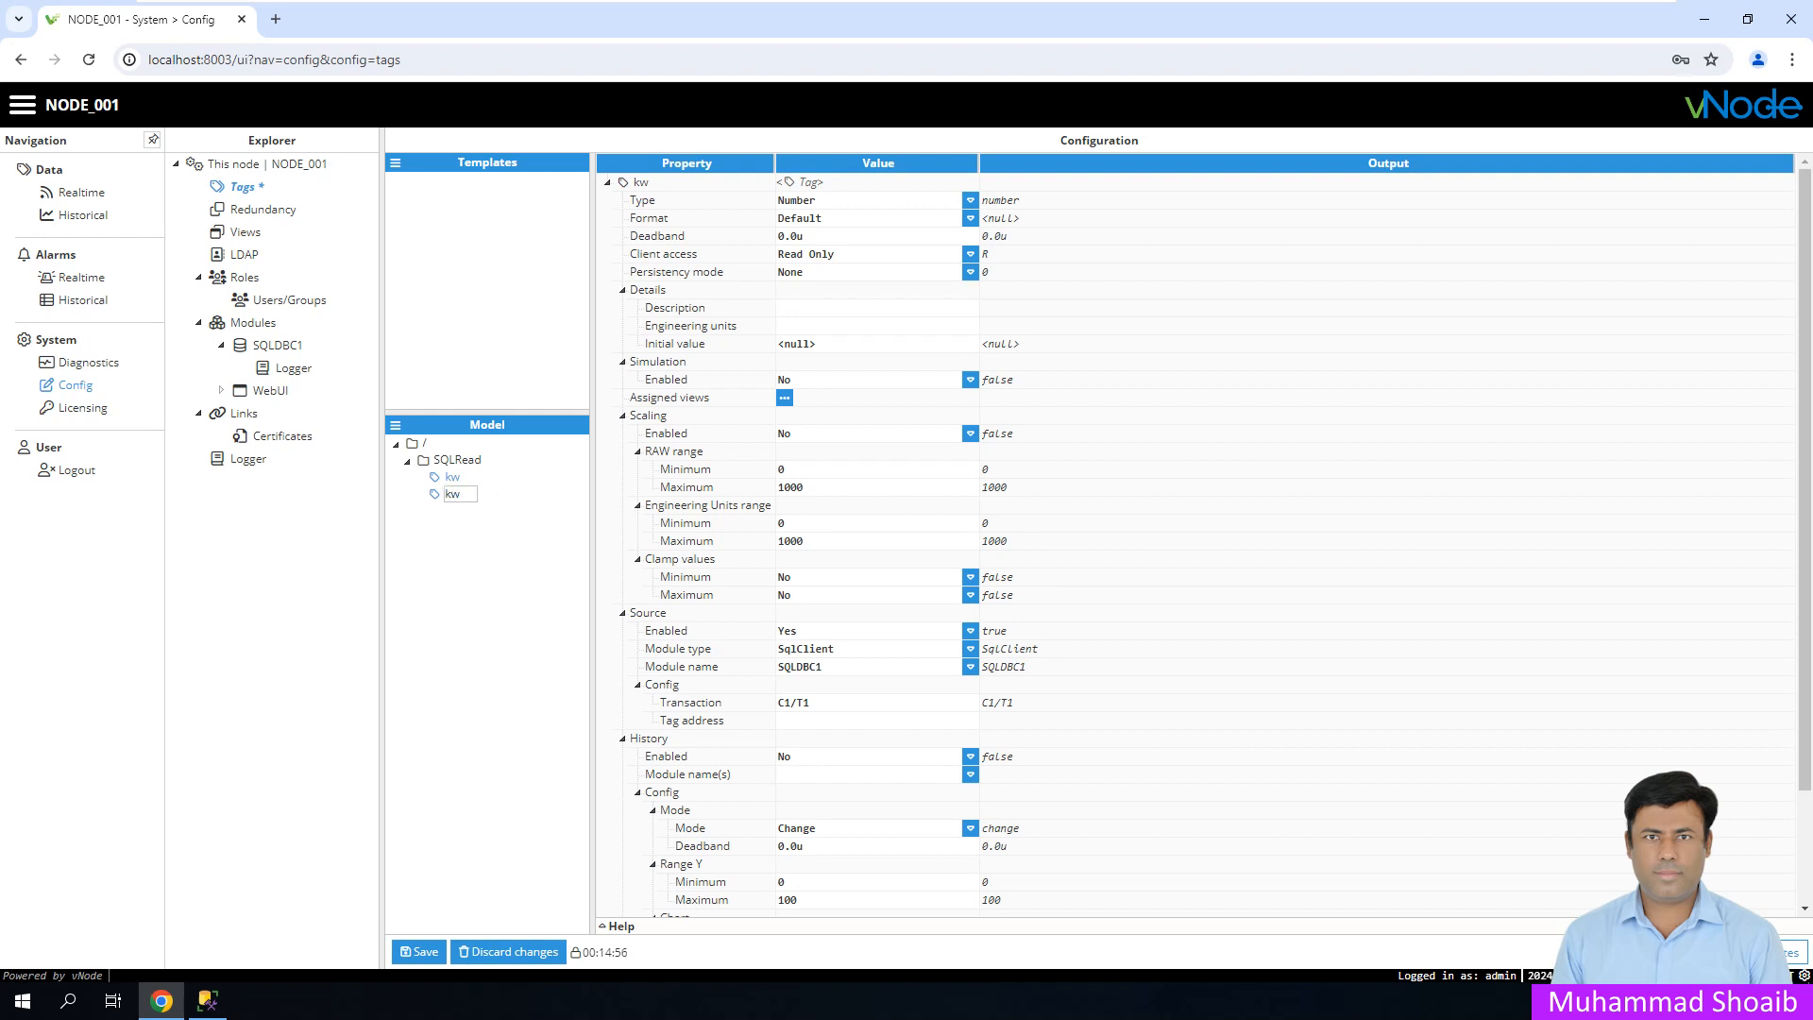
pyautogui.write('h')
pyautogui.press('Return')
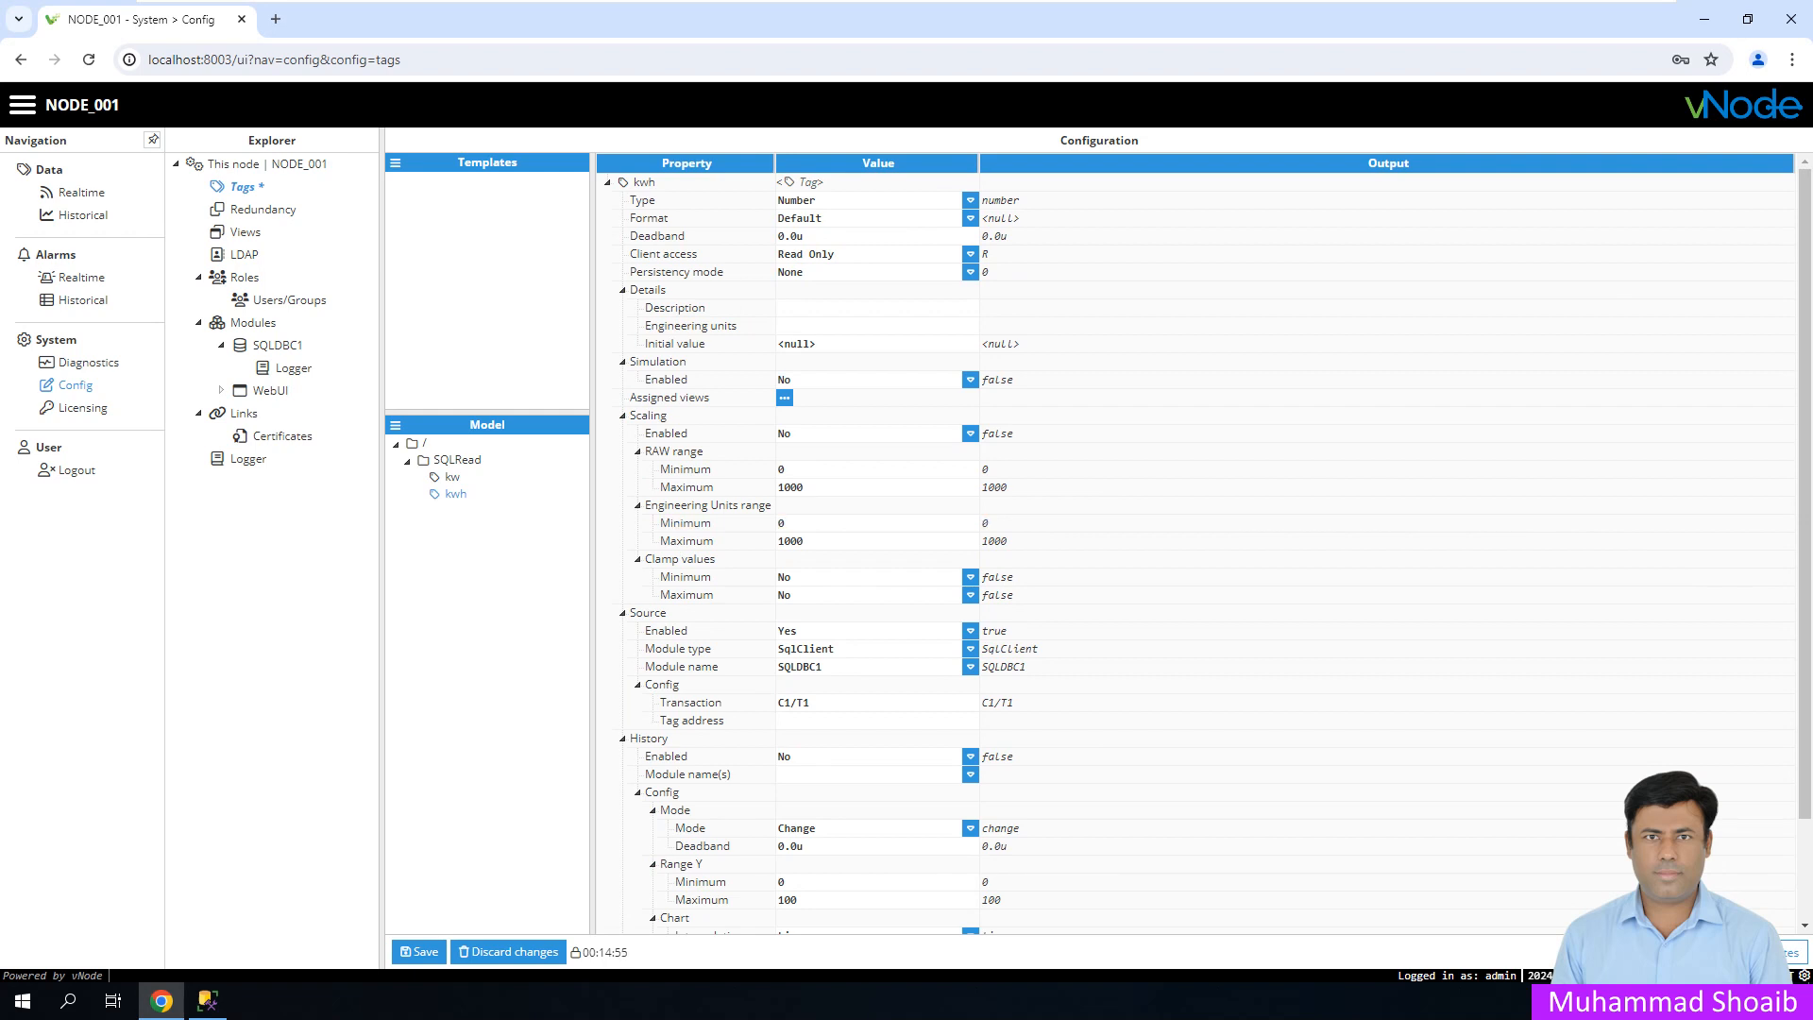
# - Duplicate the kwh tag into a new tag named voltage
pyautogui.click(207, 1001)
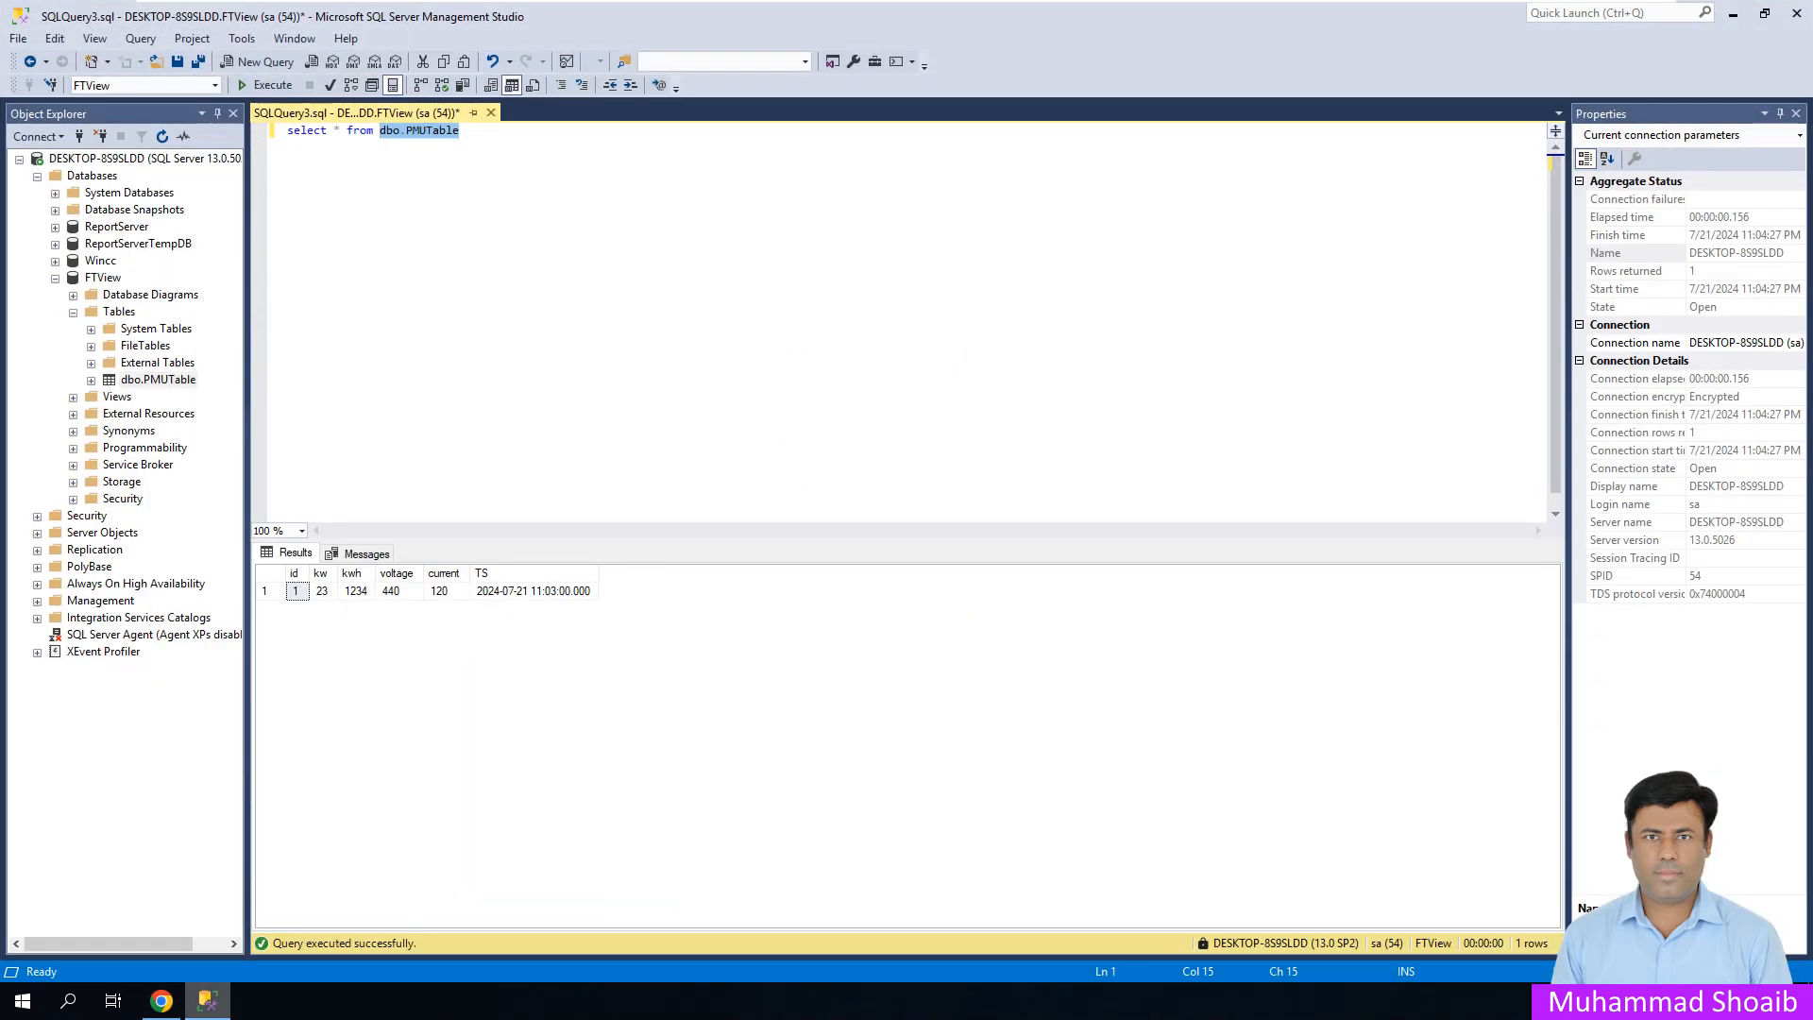
pyautogui.click(161, 1001)
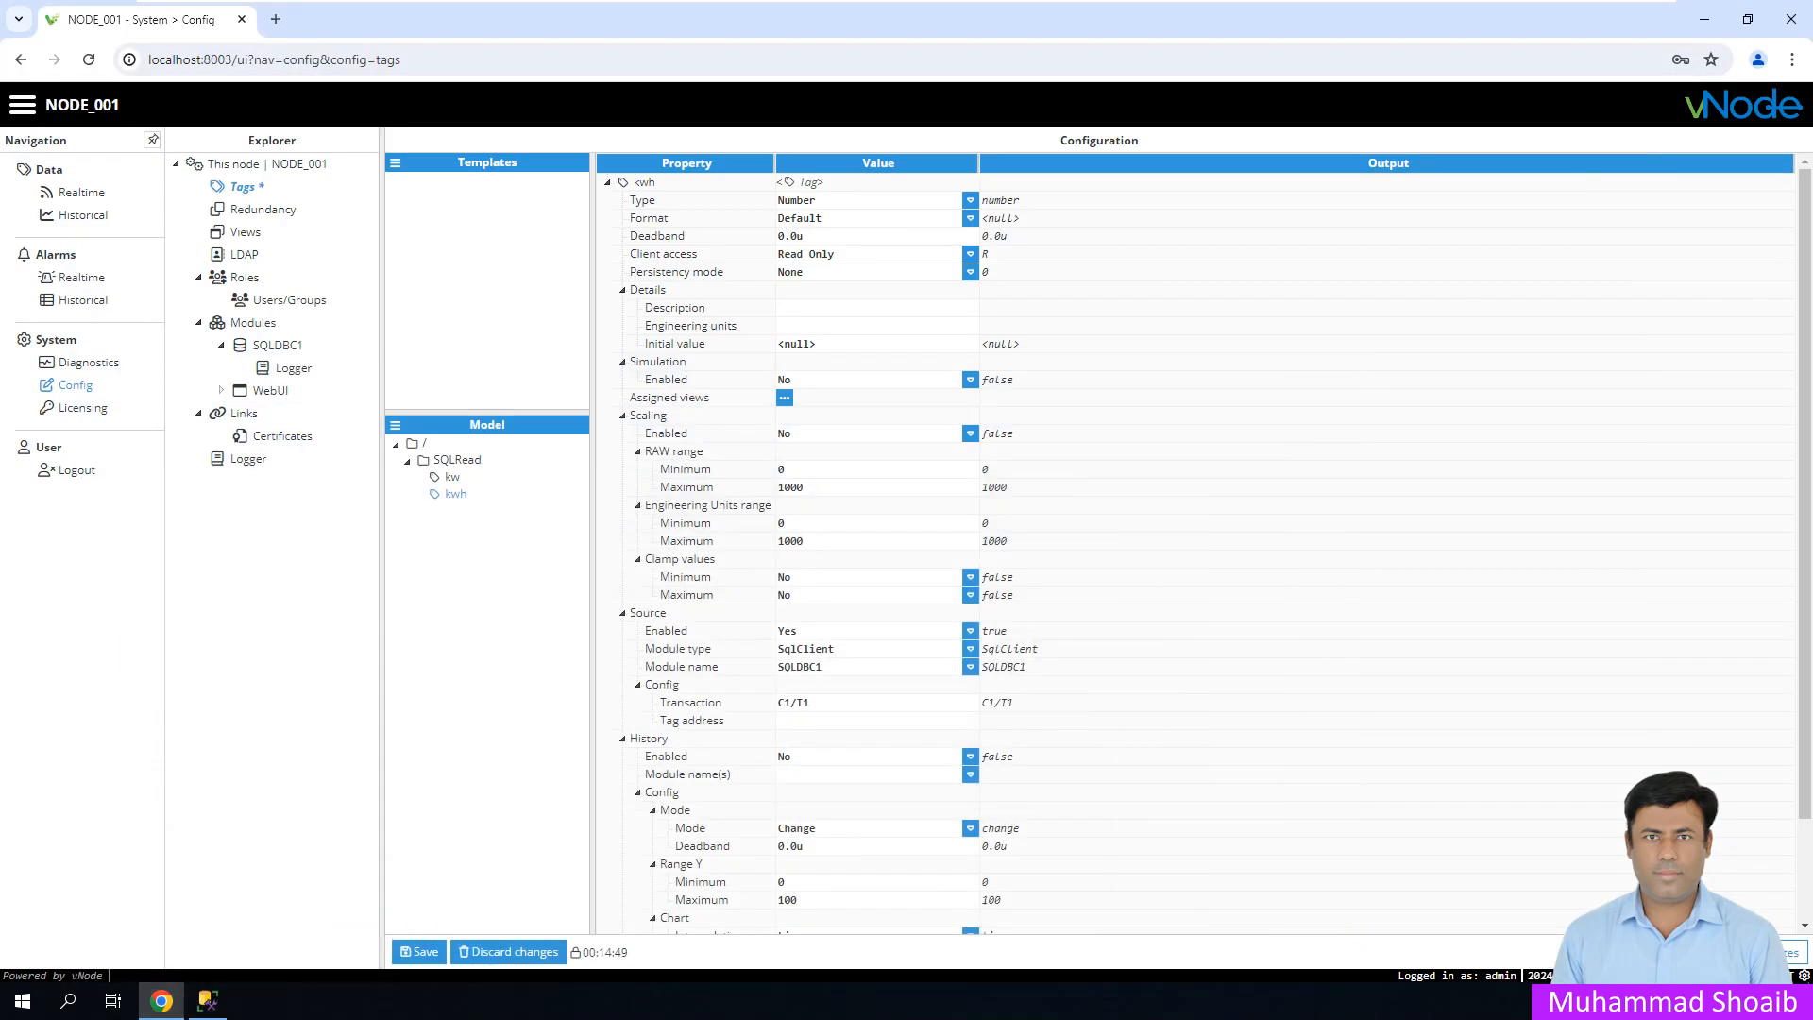
pyautogui.rightClick(436, 495)
pyautogui.click(477, 547)
pyautogui.write('voltage')
pyautogui.press('Return')
# - Duplicate the voltage tag into a tag named current, then save the tag configuration
pyautogui.rightClick(453, 511)
pyautogui.click(477, 563)
pyautogui.write('current')
pyautogui.press('Return')
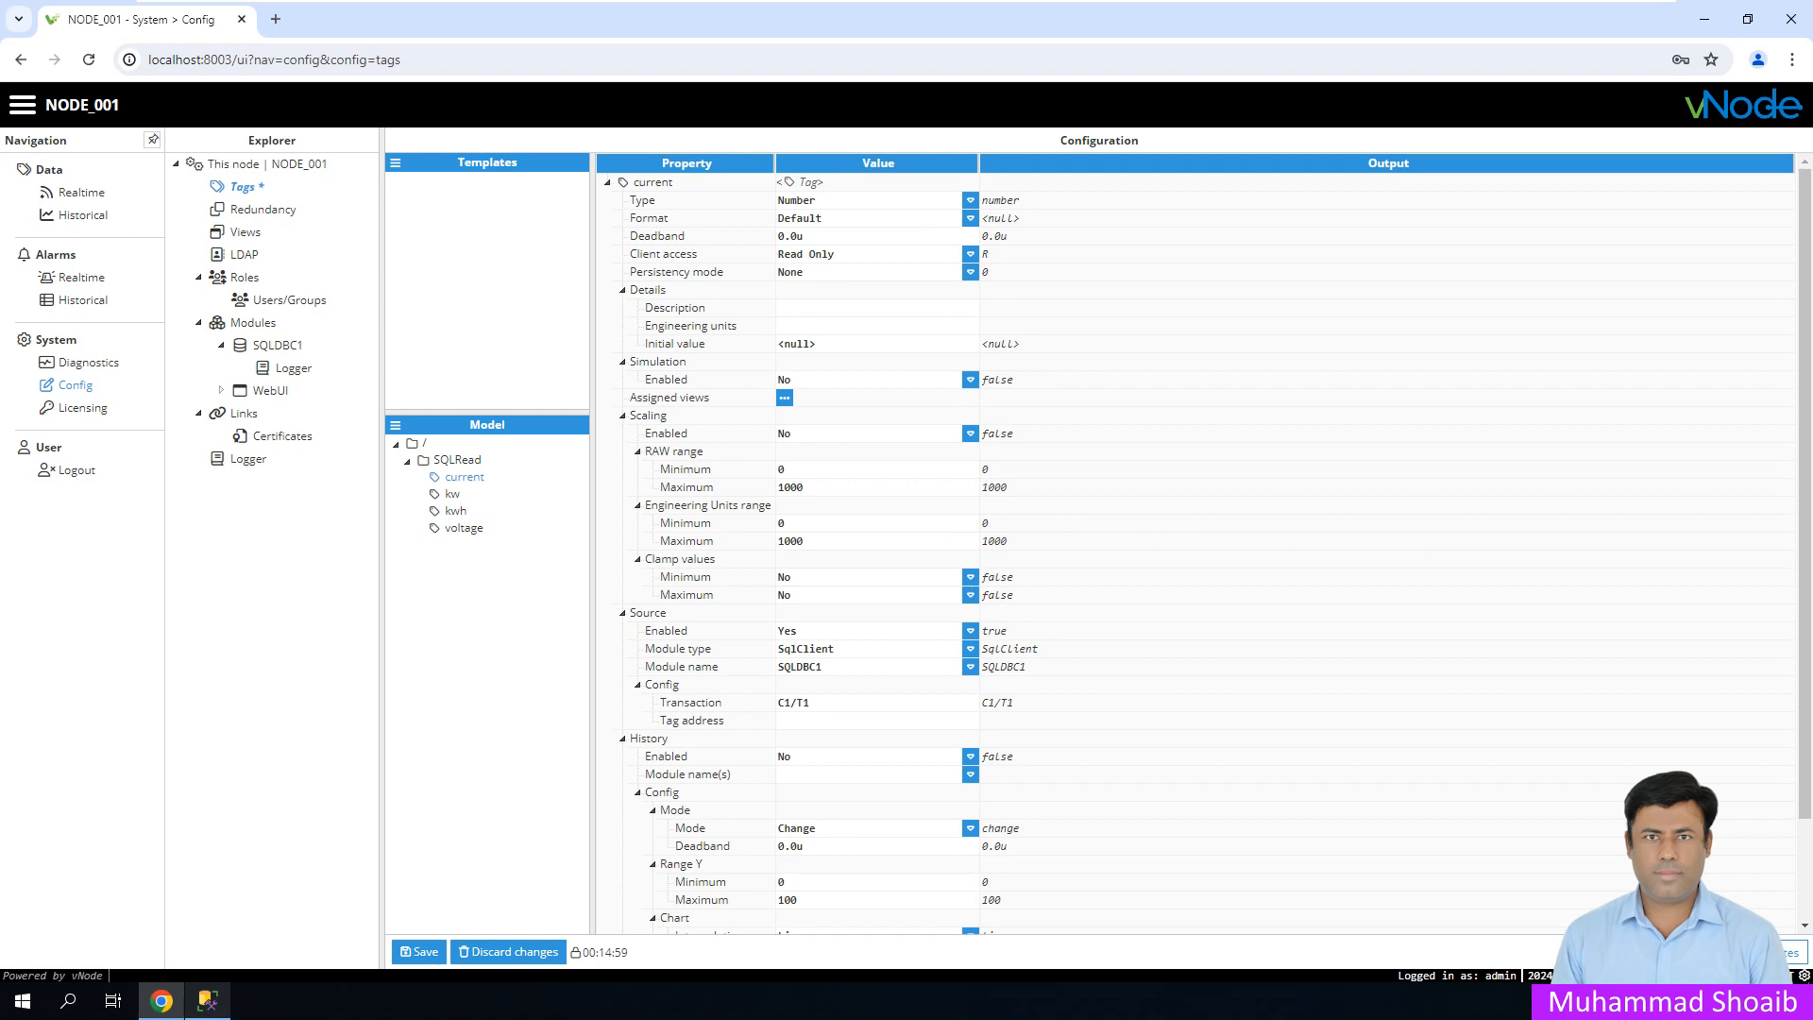
pyautogui.click(207, 1001)
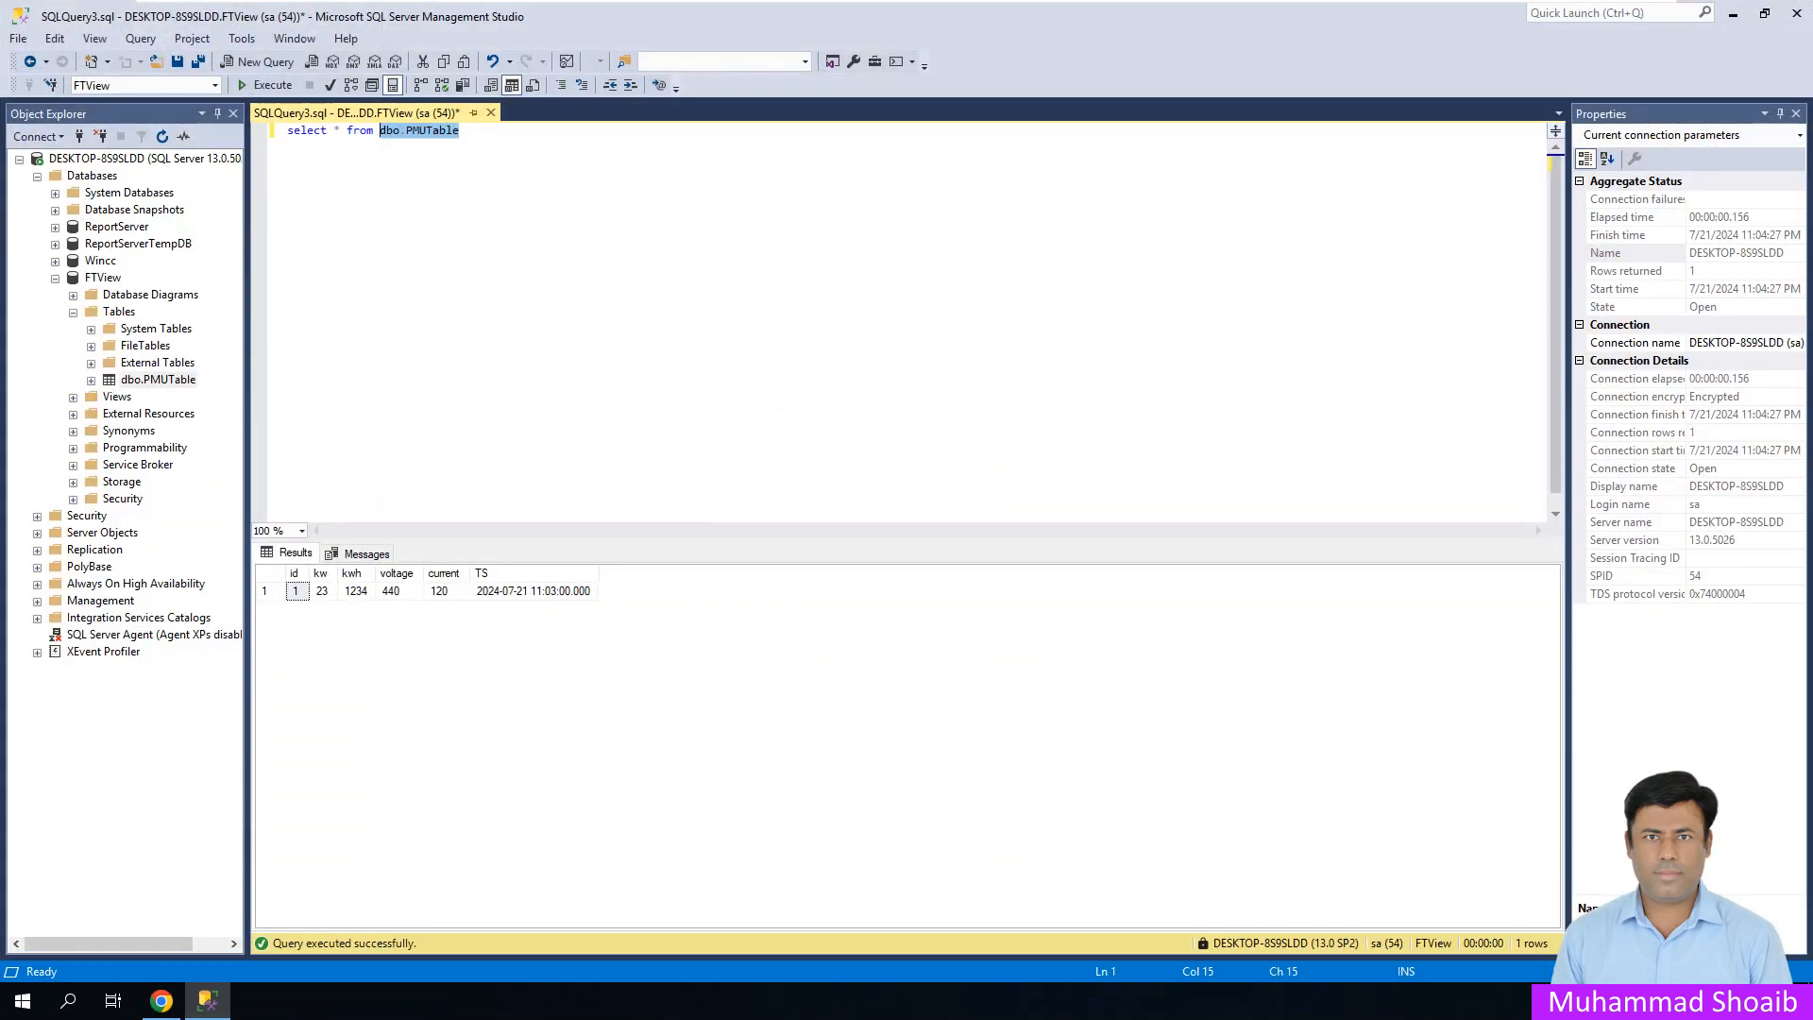
pyautogui.click(208, 1001)
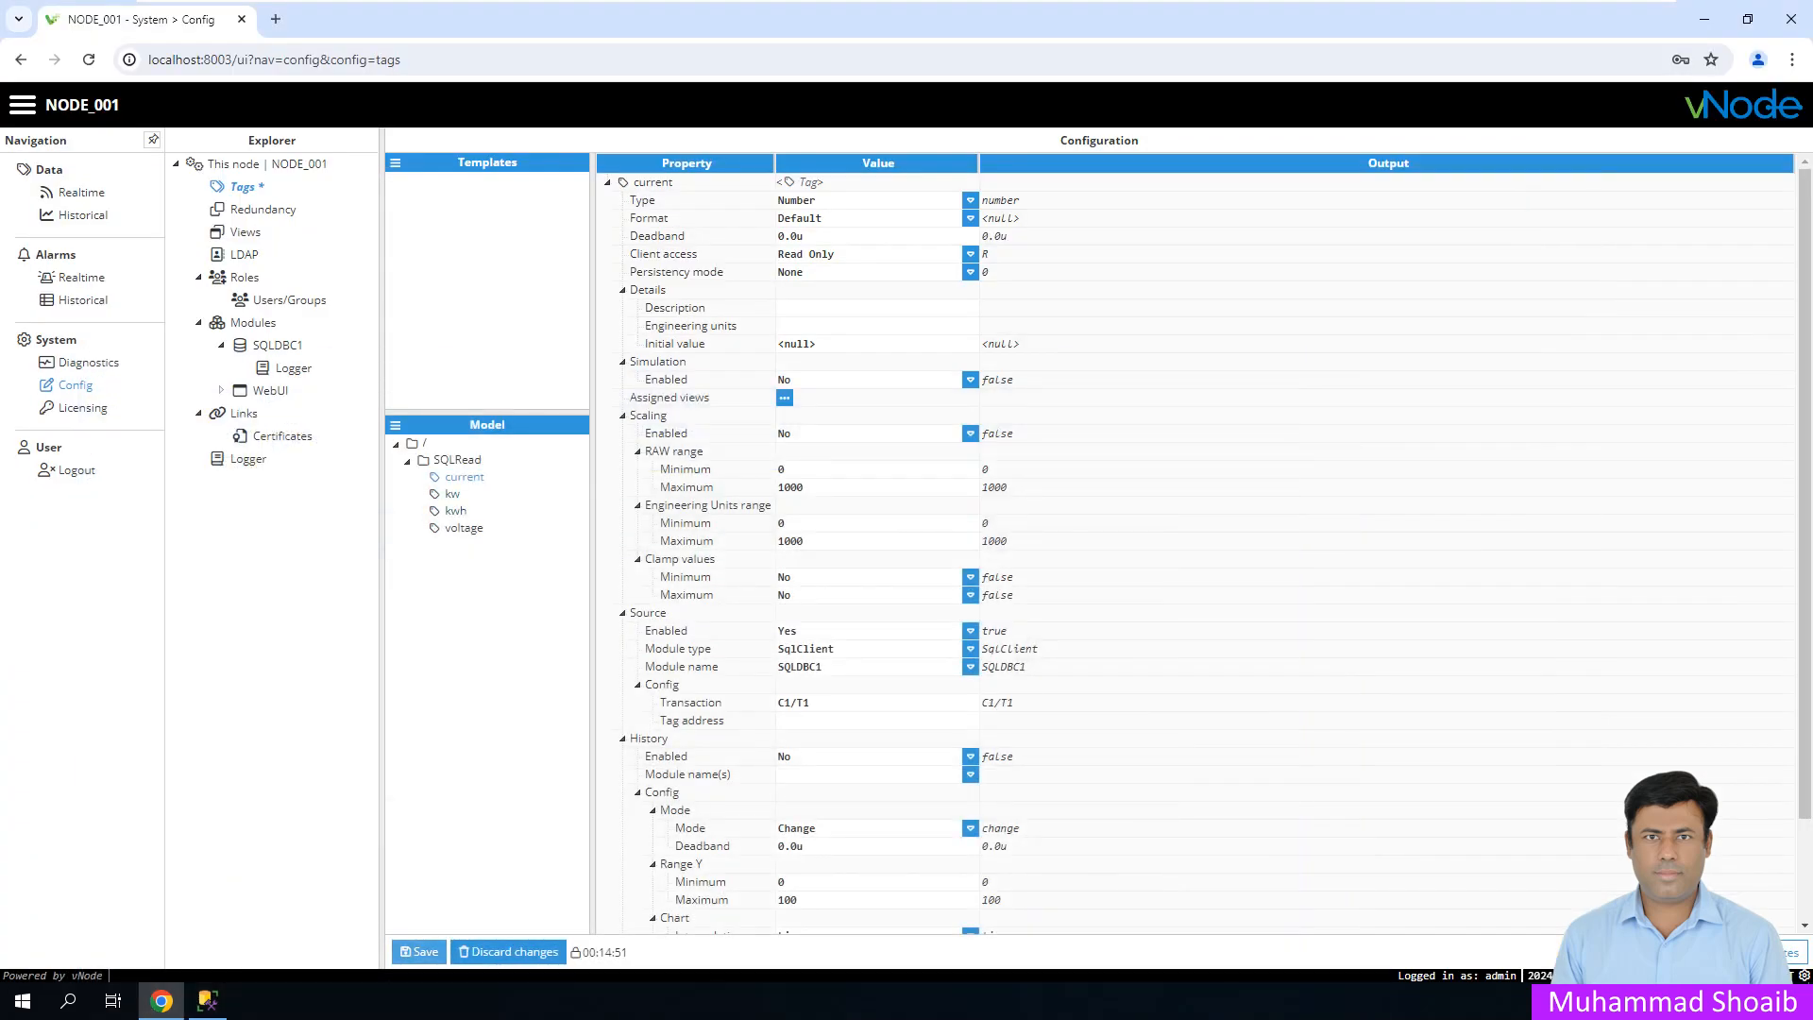
pyautogui.click(420, 952)
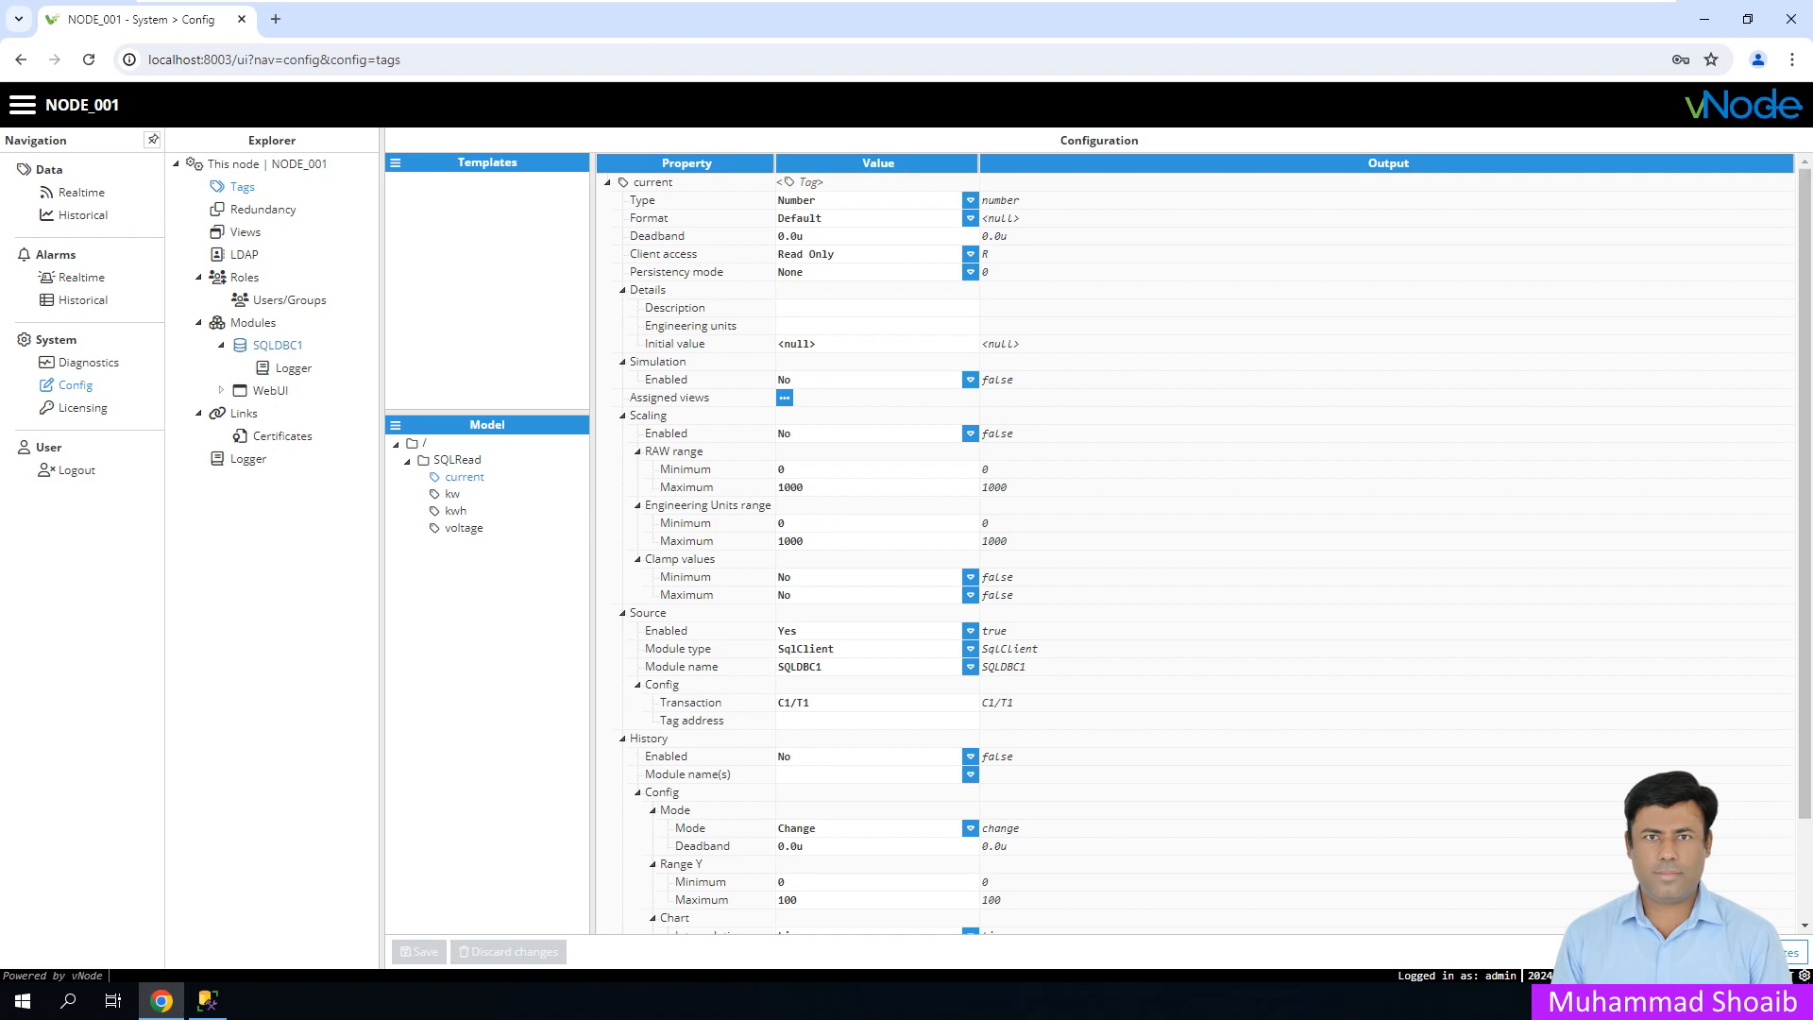
# - Open the SQLDBC1 parser script and copy the event.tag assignment onto line 54
pyautogui.click(277, 345)
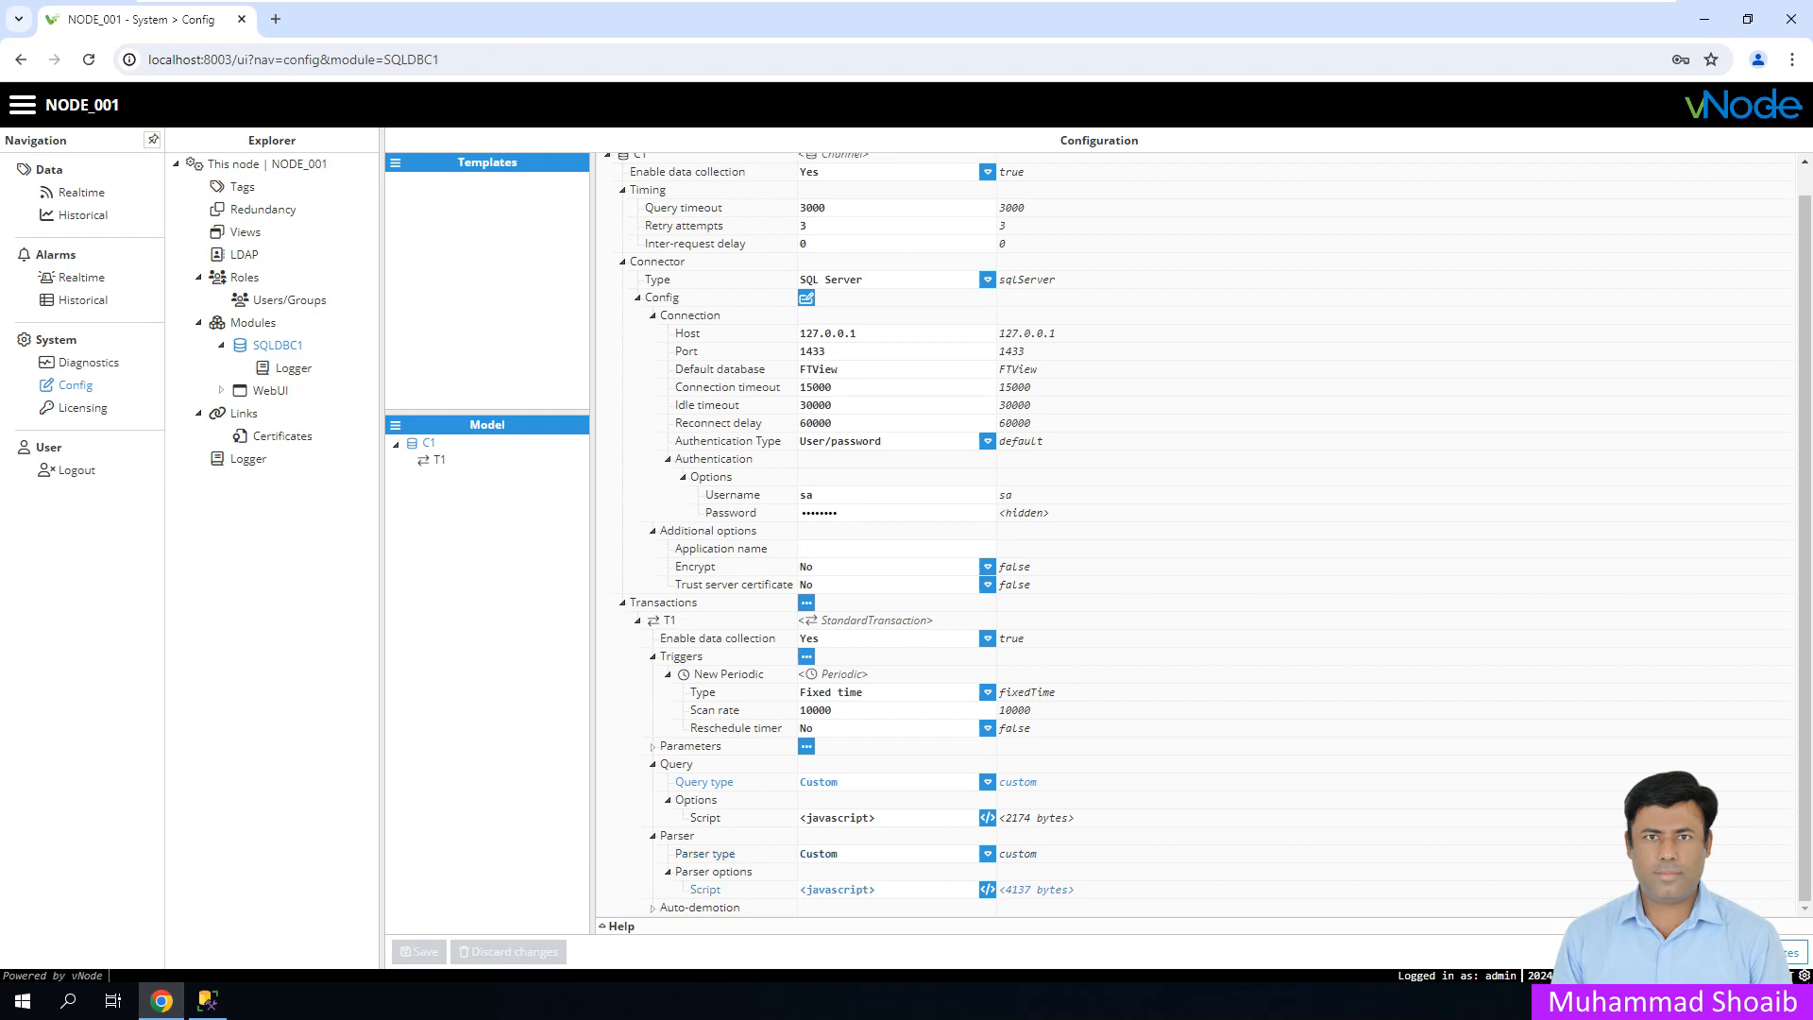
pyautogui.click(986, 890)
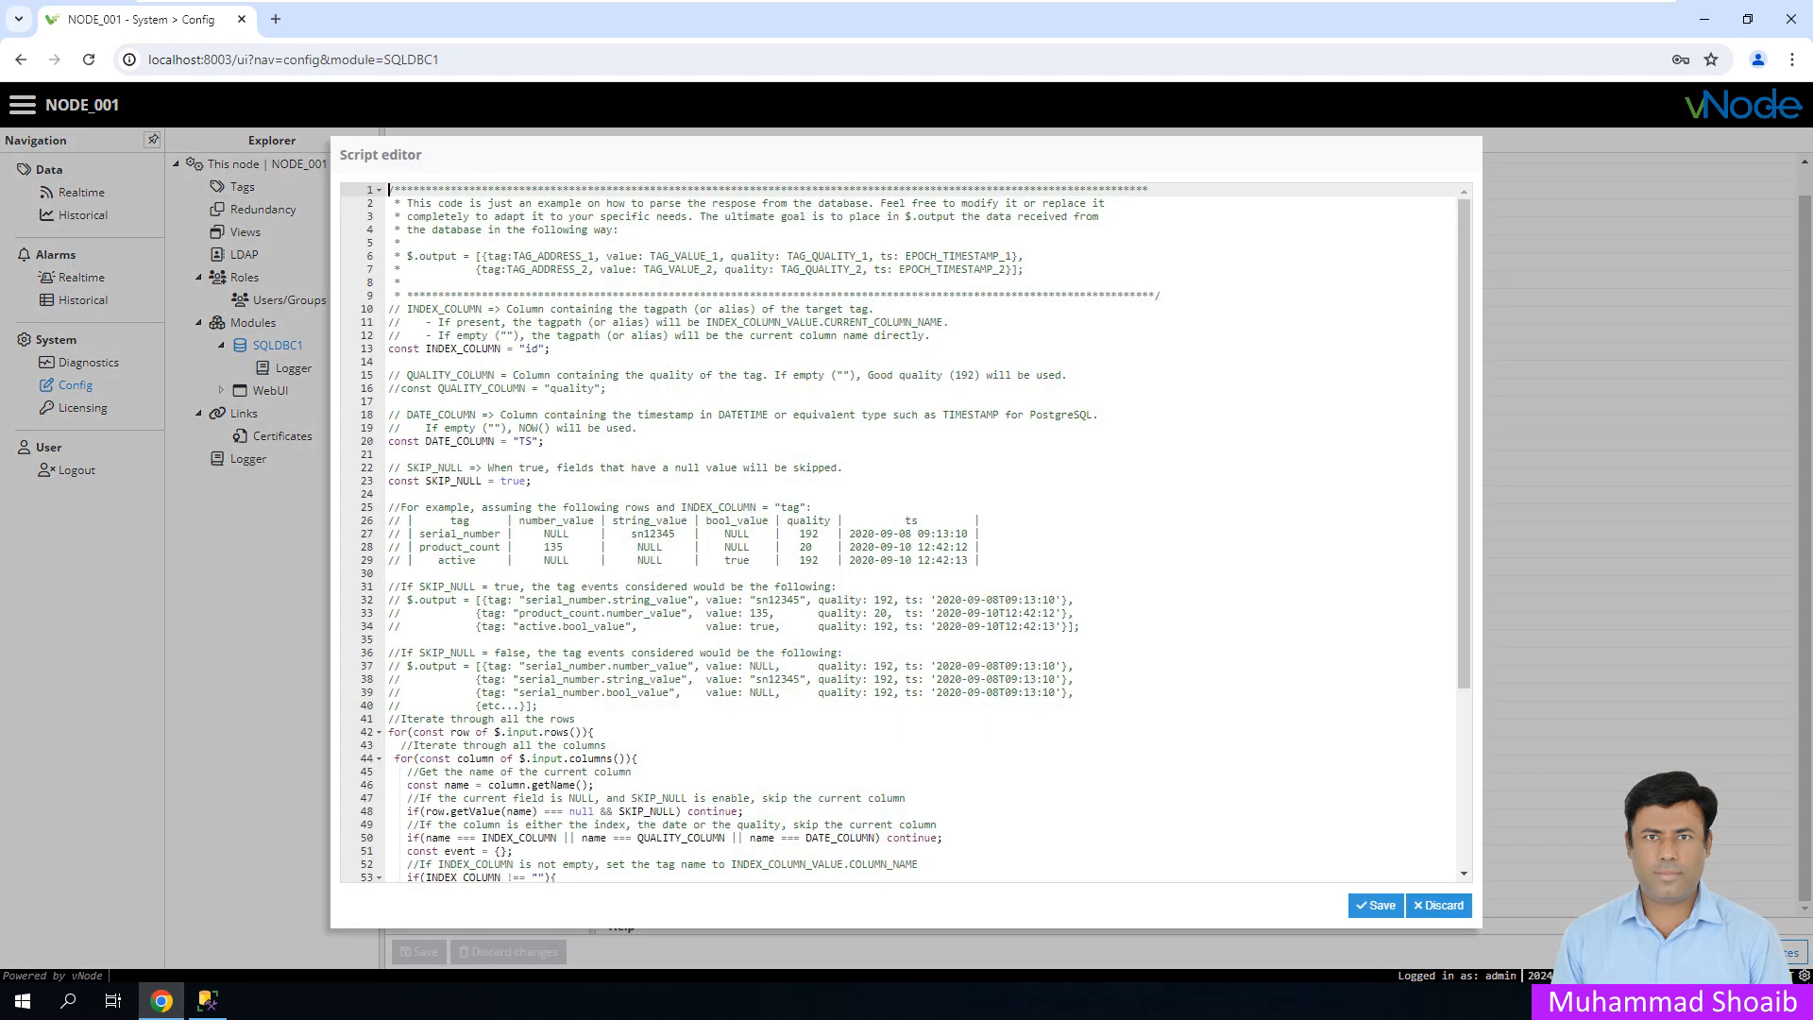
pyautogui.click(632, 771)
pyautogui.scroll(-6, 631, 771)
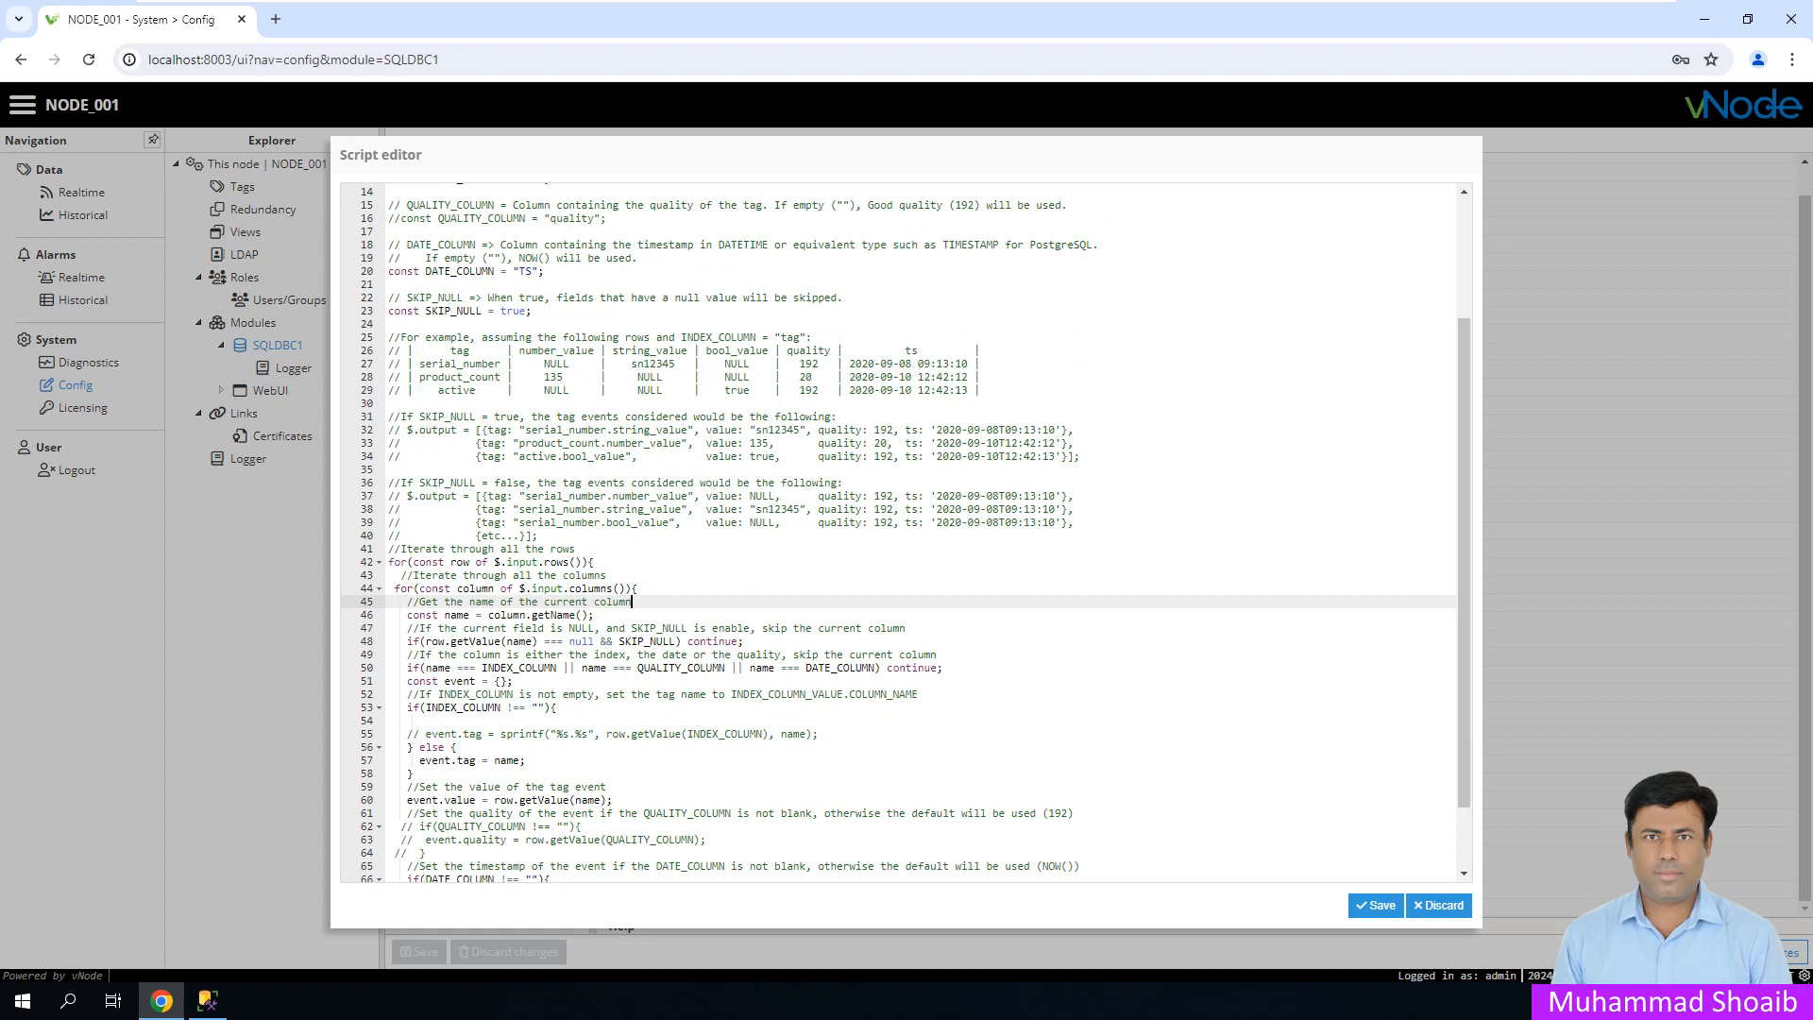
pyautogui.click(420, 720)
pyautogui.moveTo(493, 733); pyautogui.dragTo(426, 734)
pyautogui.hotkey('ctrl', 'c')
pyautogui.click(420, 721)
pyautogui.hotkey('ctrl', 'v')
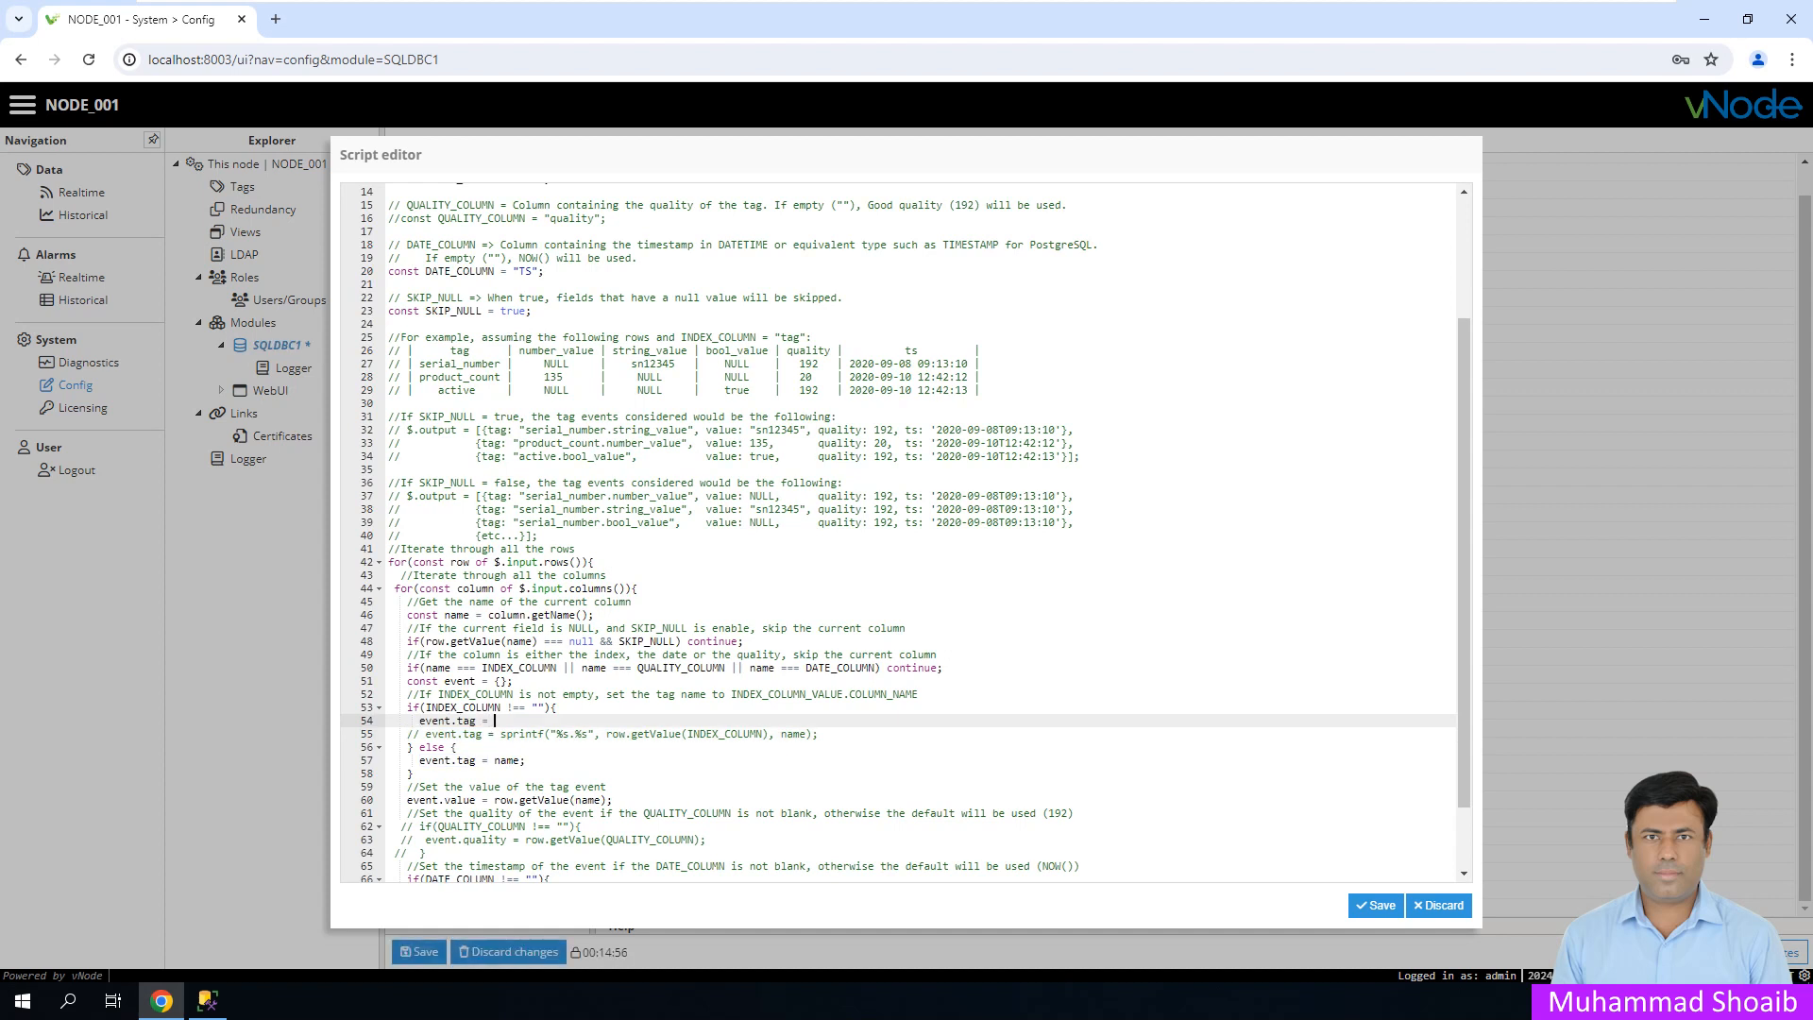
# - Make line 54 read event.tag = "/SQLRead/"+name;
pyautogui.write('"/SQLRead/')
pyautogui.write('+name')
pyautogui.press('BackSpace')
pyautogui.write('e;')
# - Check the name variable and /SQLRead/ prefix, then close the editor keeping the edits
pyautogui.moveTo(489, 615); pyautogui.dragTo(595, 615)
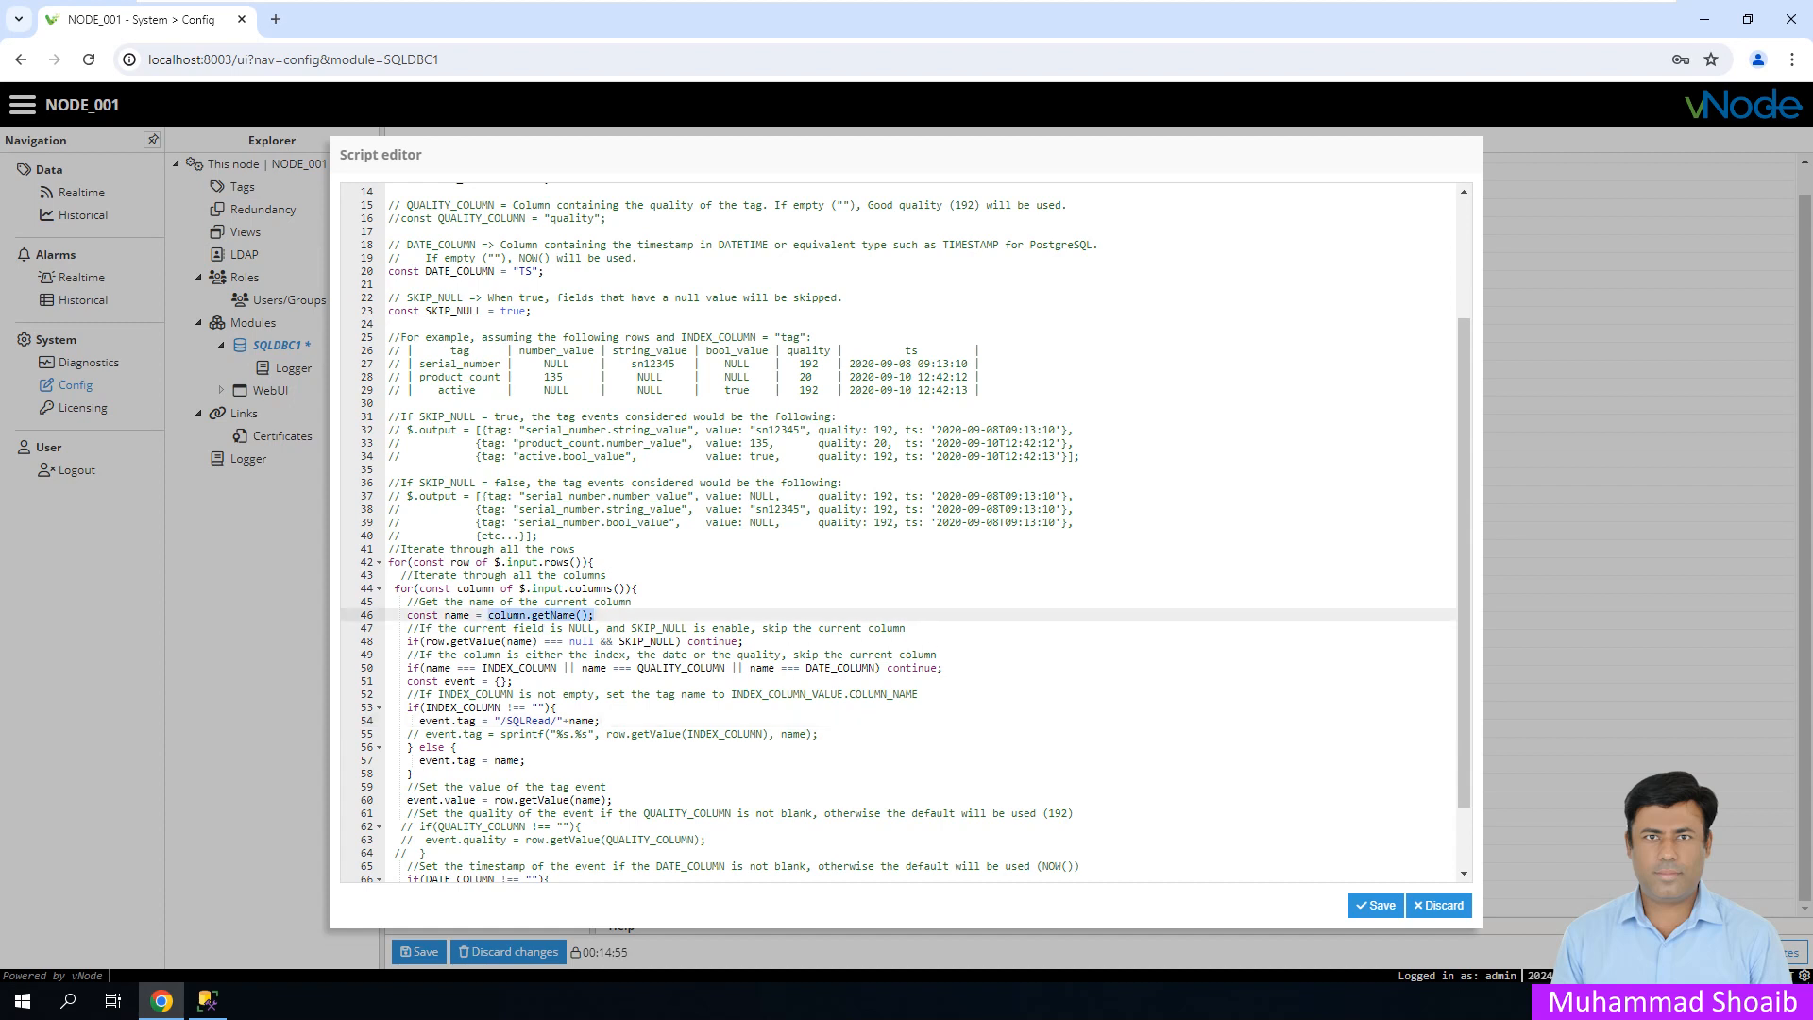
pyautogui.moveTo(471, 615); pyautogui.dragTo(444, 615)
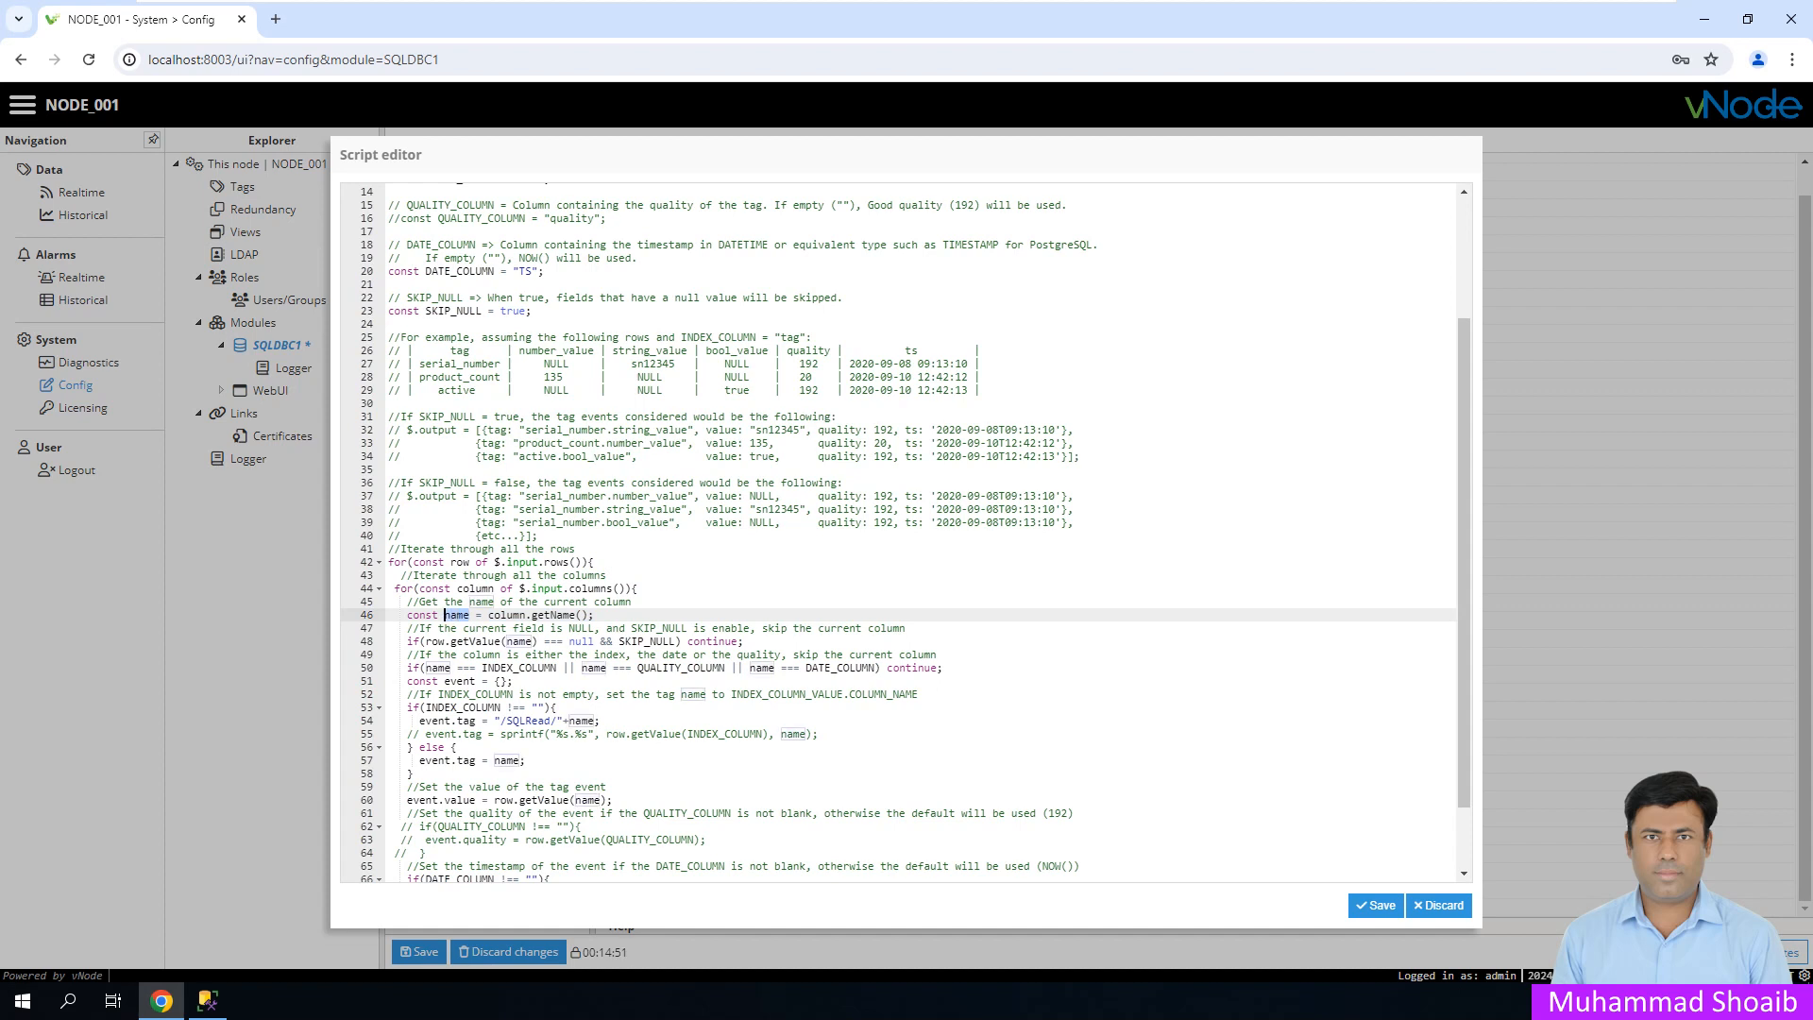
pyautogui.click(601, 721)
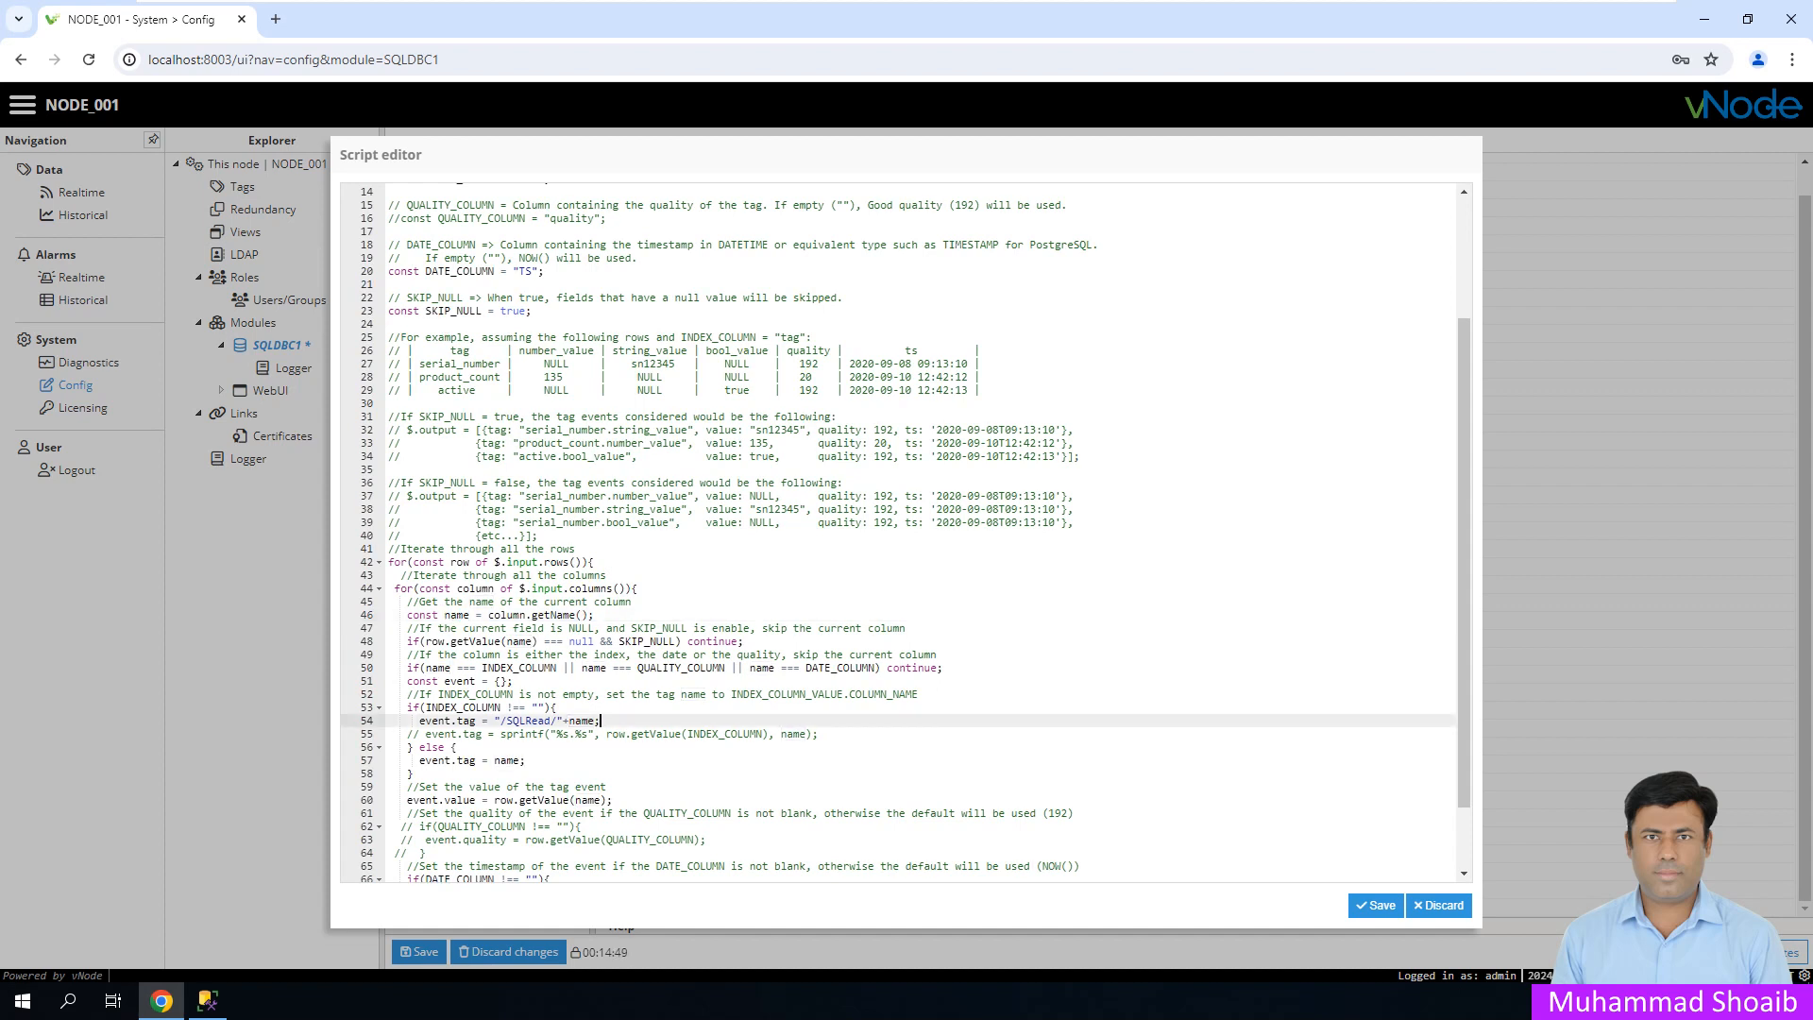
pyautogui.moveTo(494, 721); pyautogui.dragTo(559, 721)
pyautogui.click(601, 720)
pyautogui.click(607, 787)
pyautogui.scroll(-2, 607, 787)
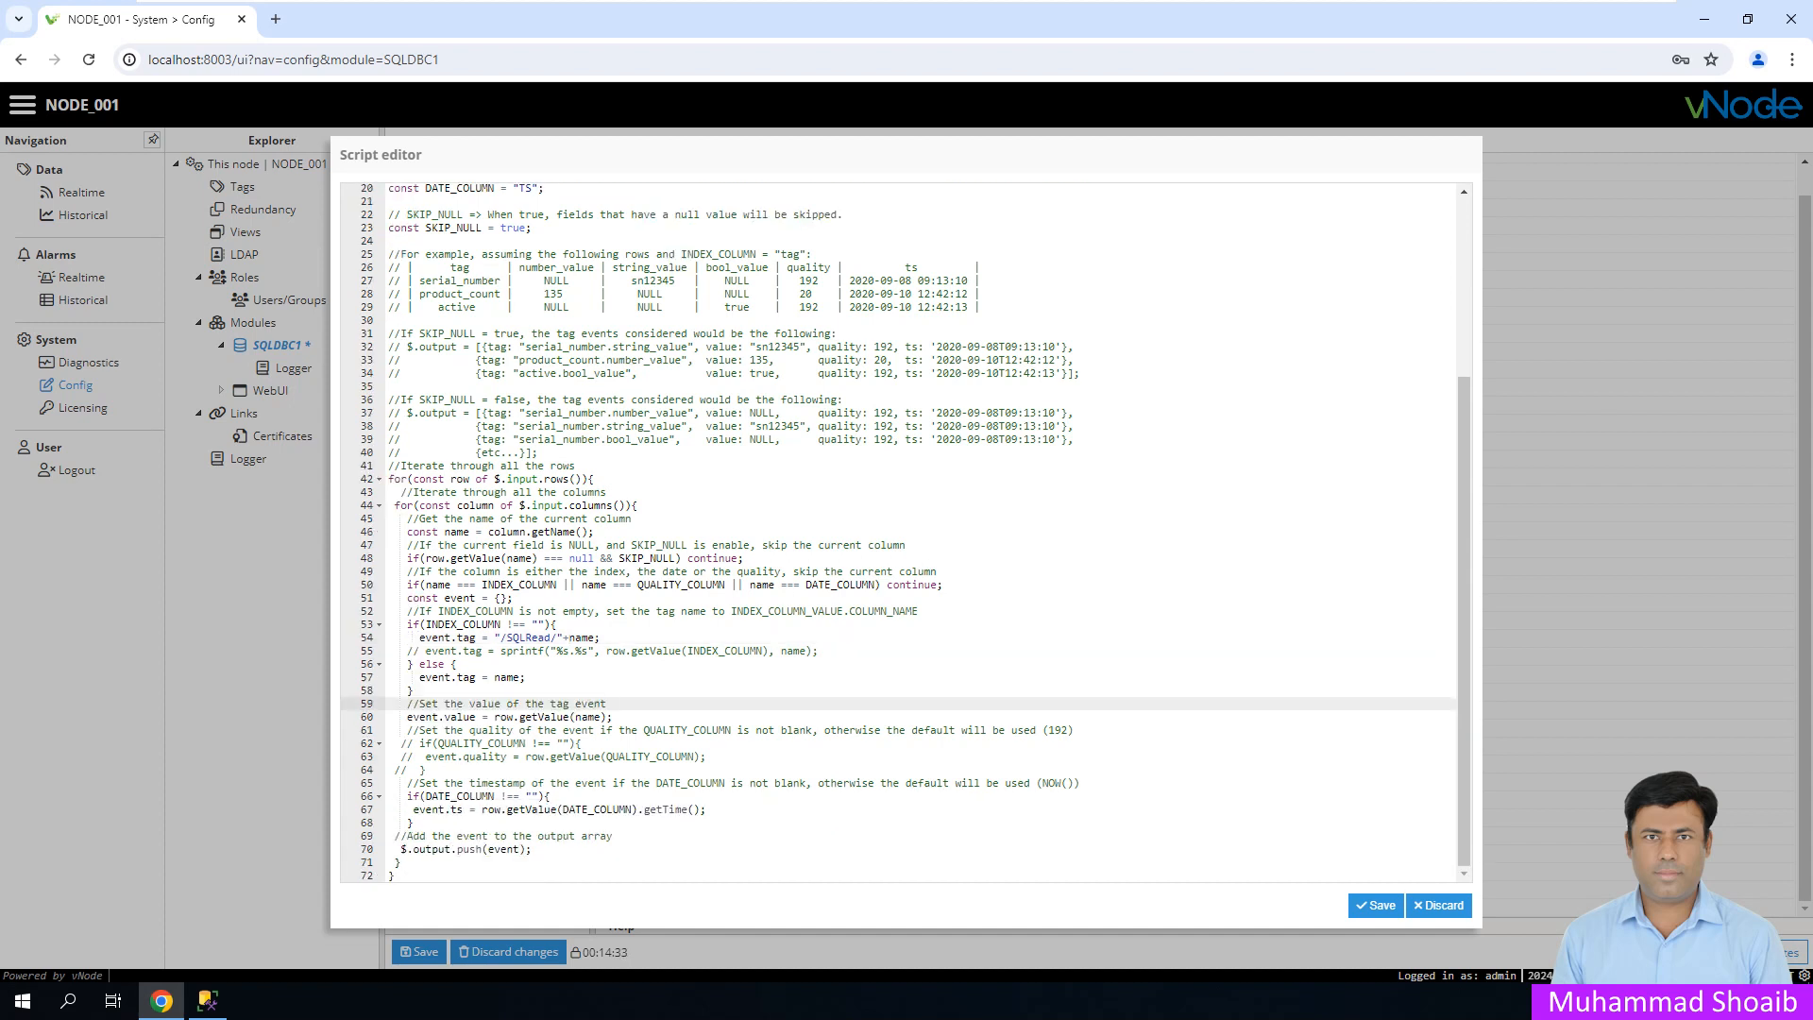
pyautogui.click(1376, 905)
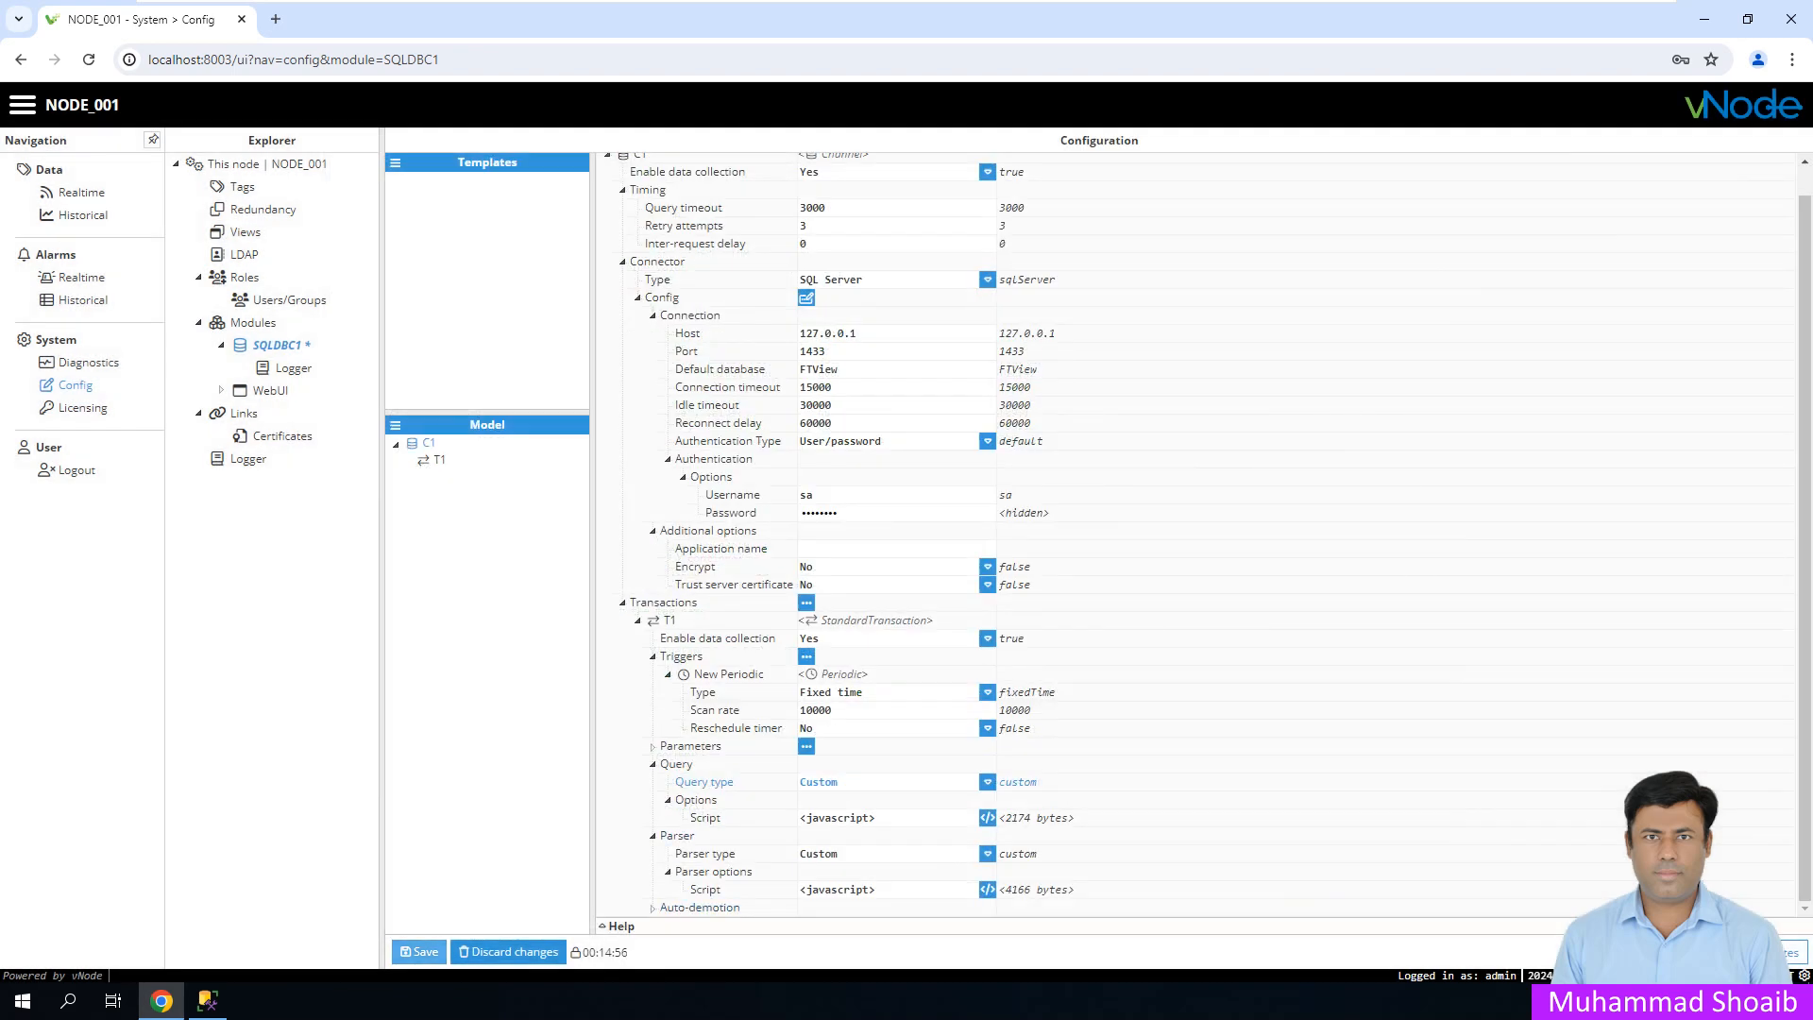
# - Save SQLDBC1, check realtime tags, and open the CustomParser QUALITY_COLUMN warning in file logs
pyautogui.click(419, 952)
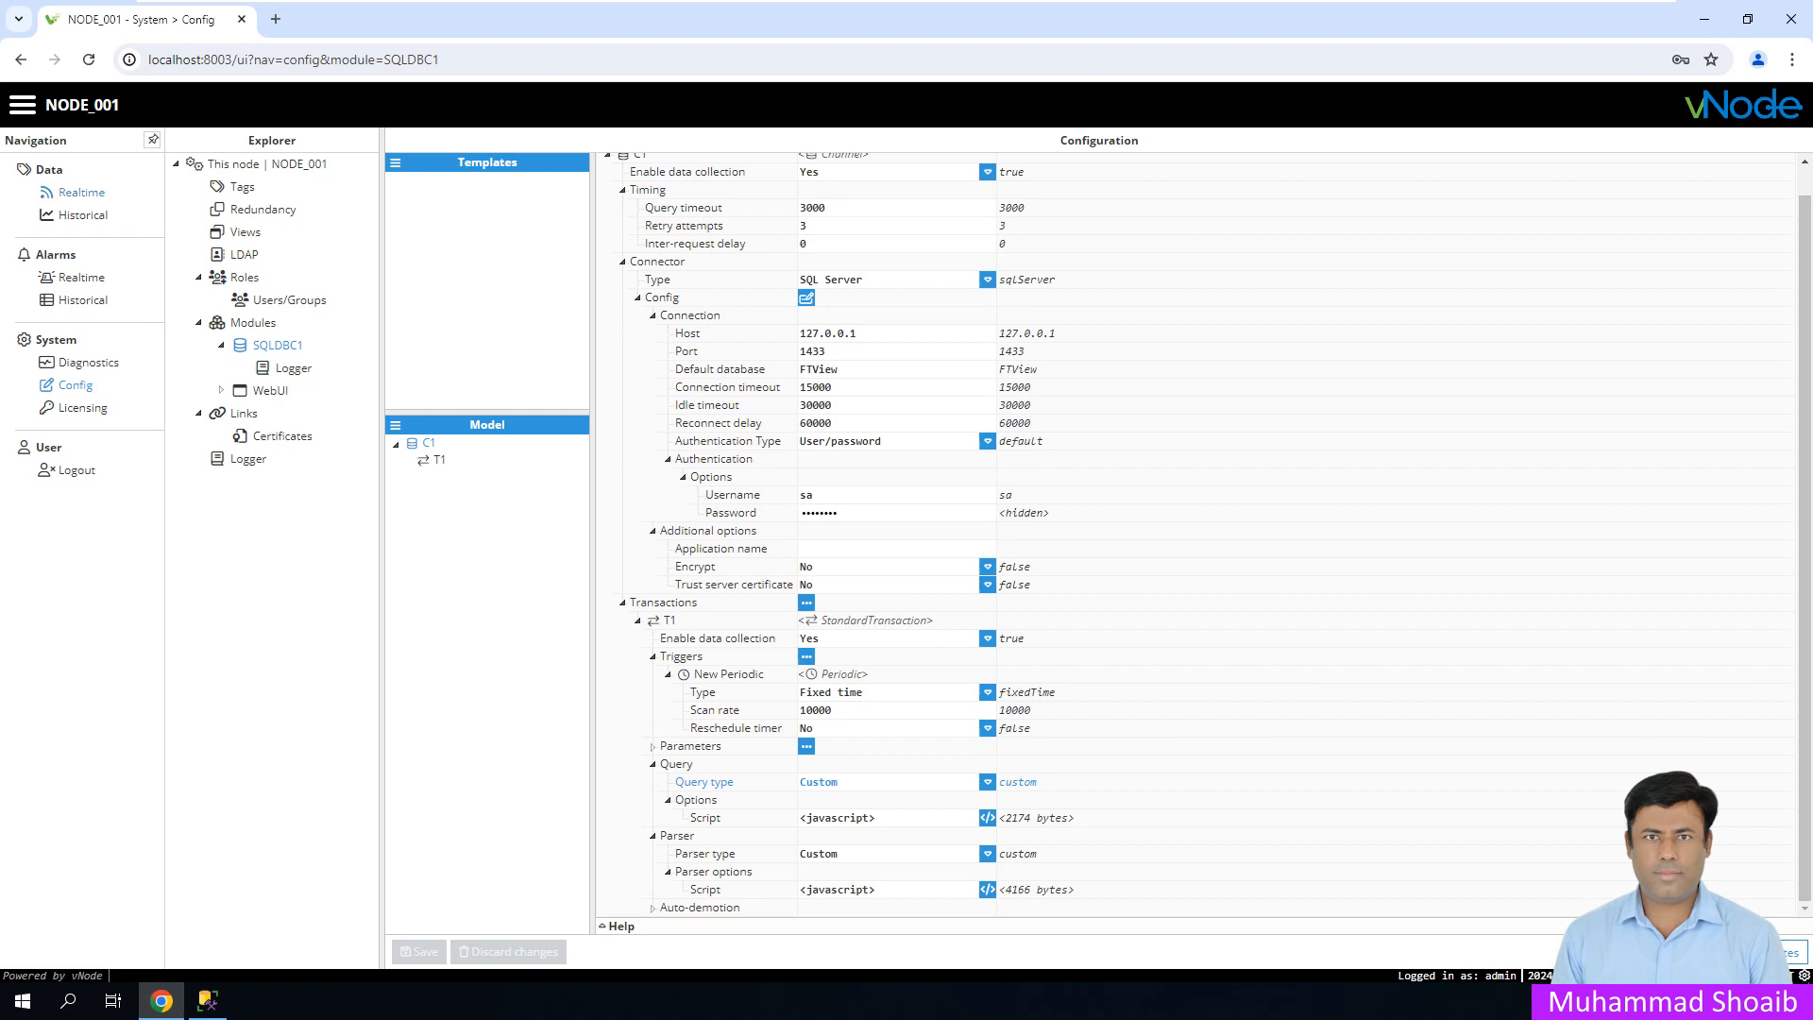
pyautogui.click(82, 193)
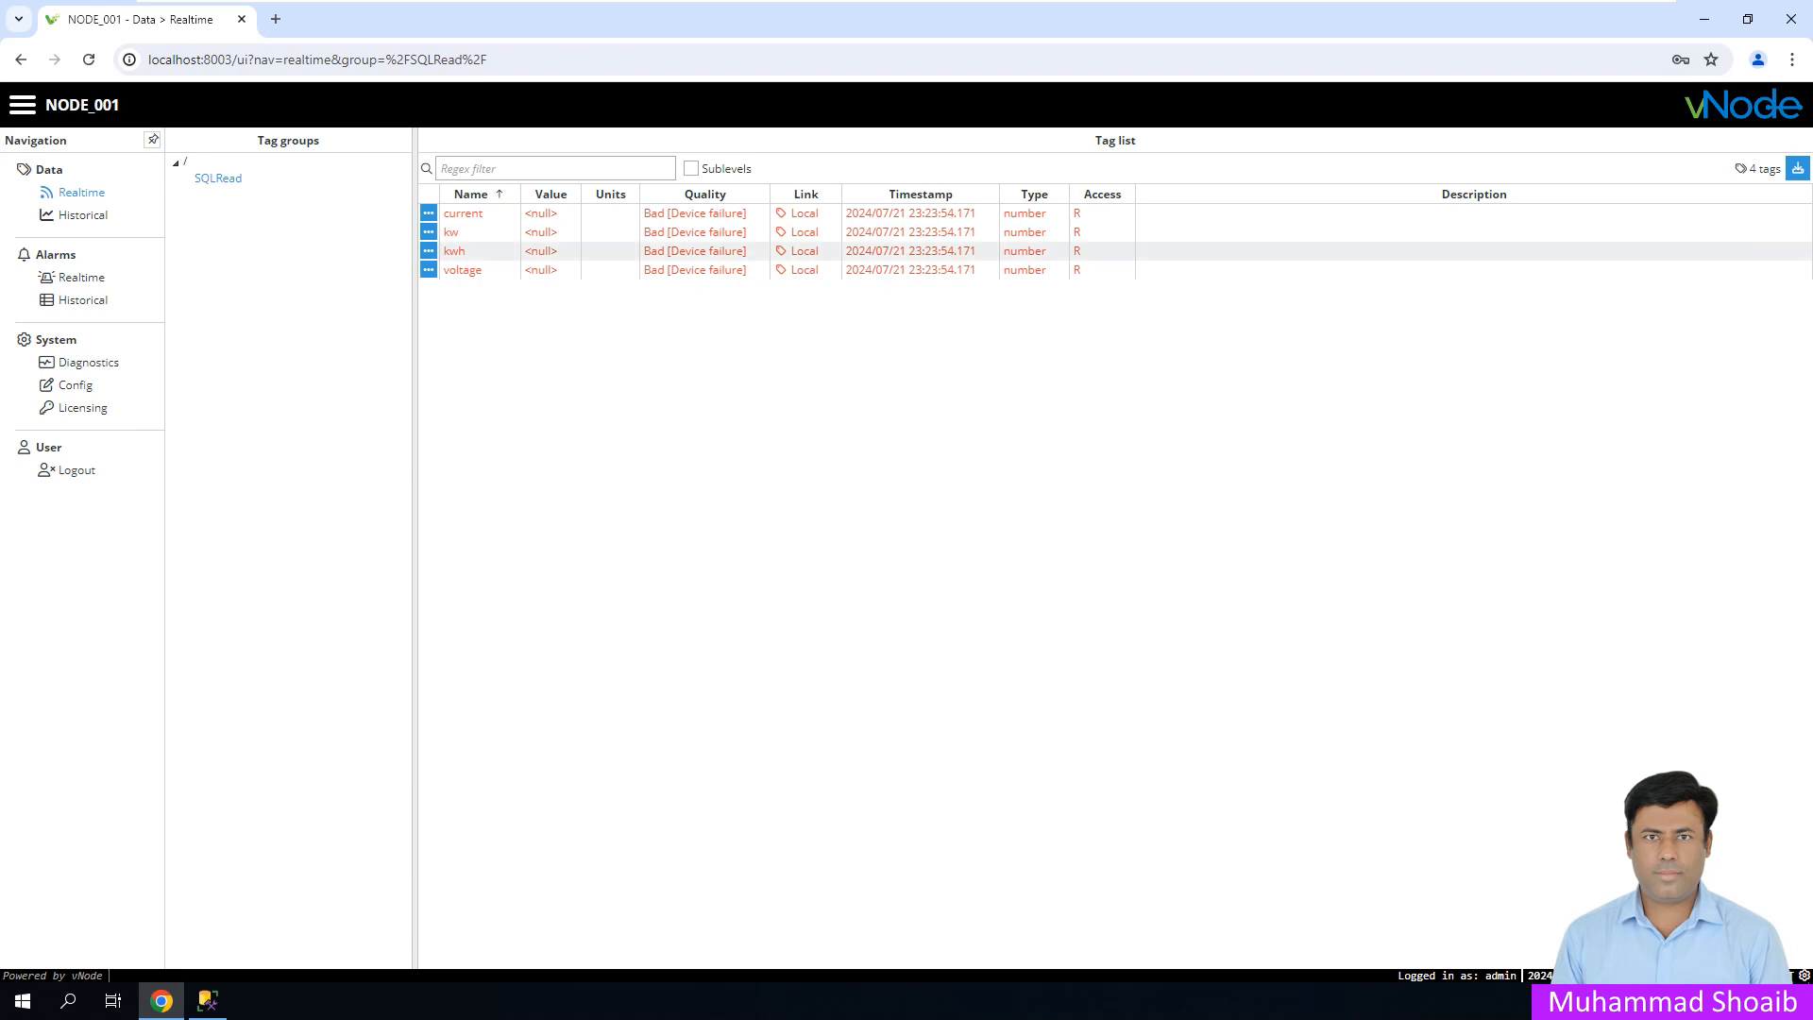
pyautogui.click(88, 362)
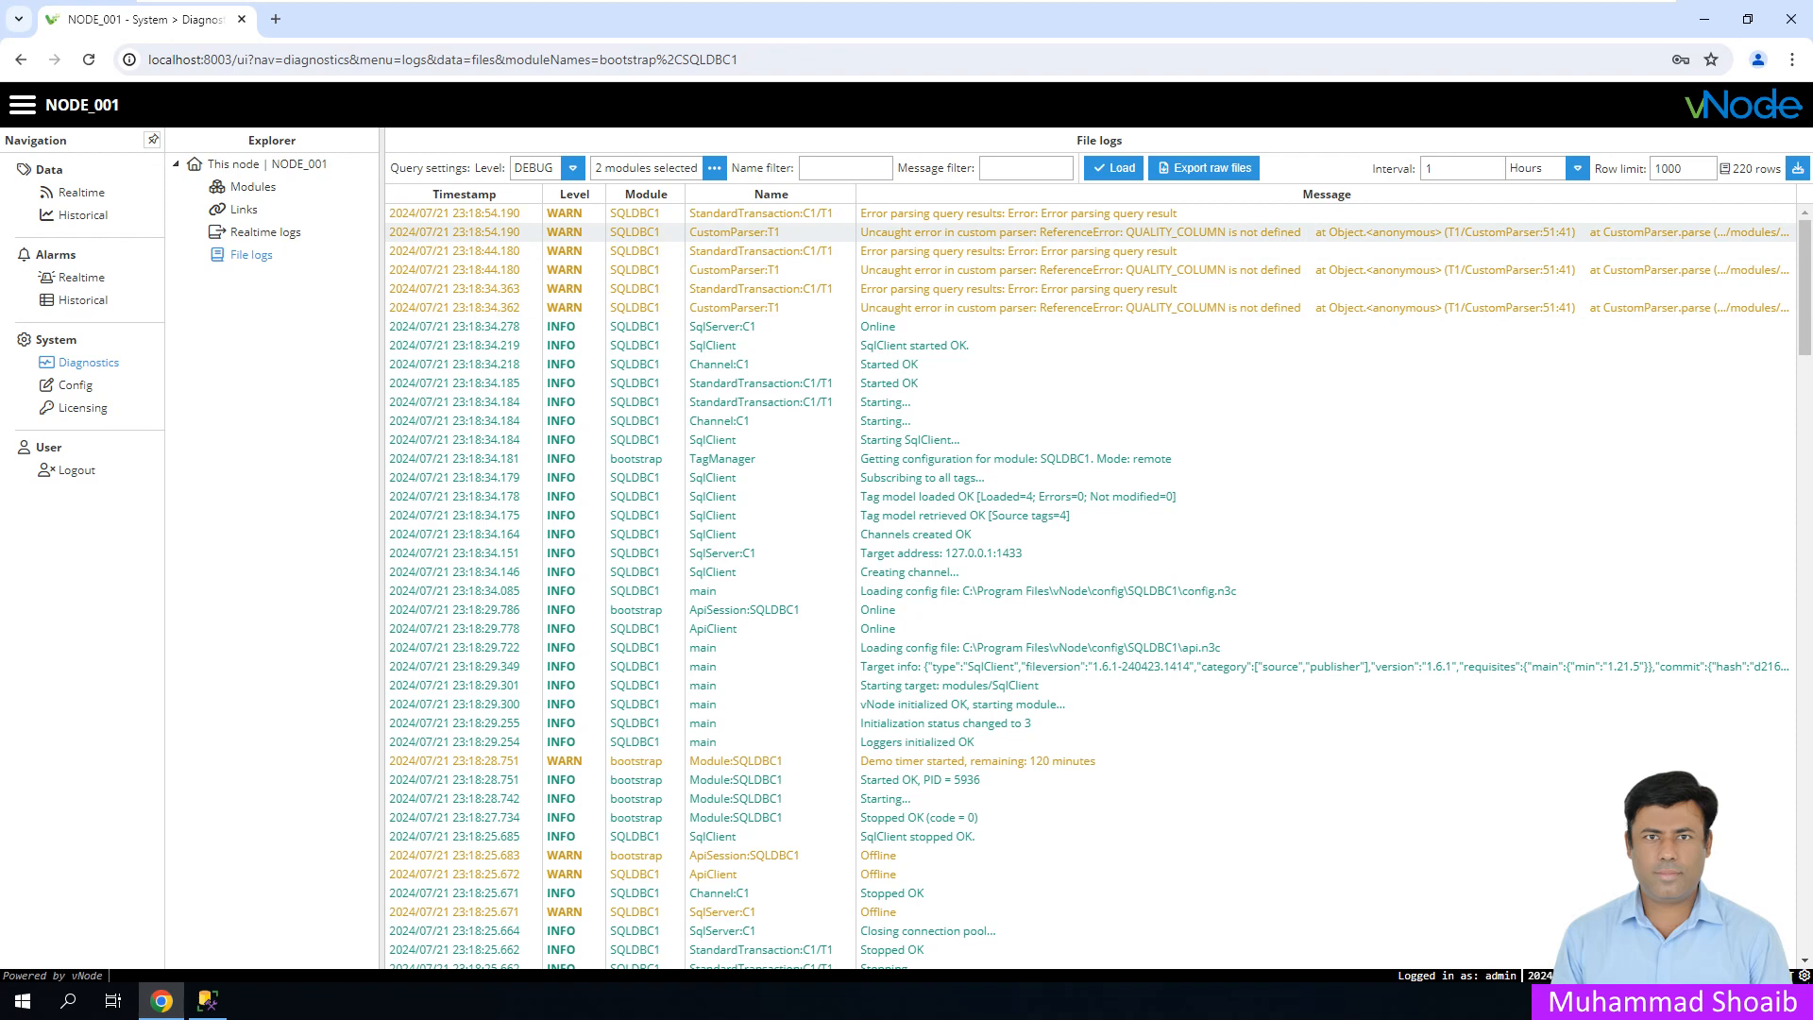
pyautogui.click(1091, 232)
# - Prefix parser line 50 with // to stop skipping quality columns, then save SQLDBC1 and confirm
pyautogui.click(71, 385)
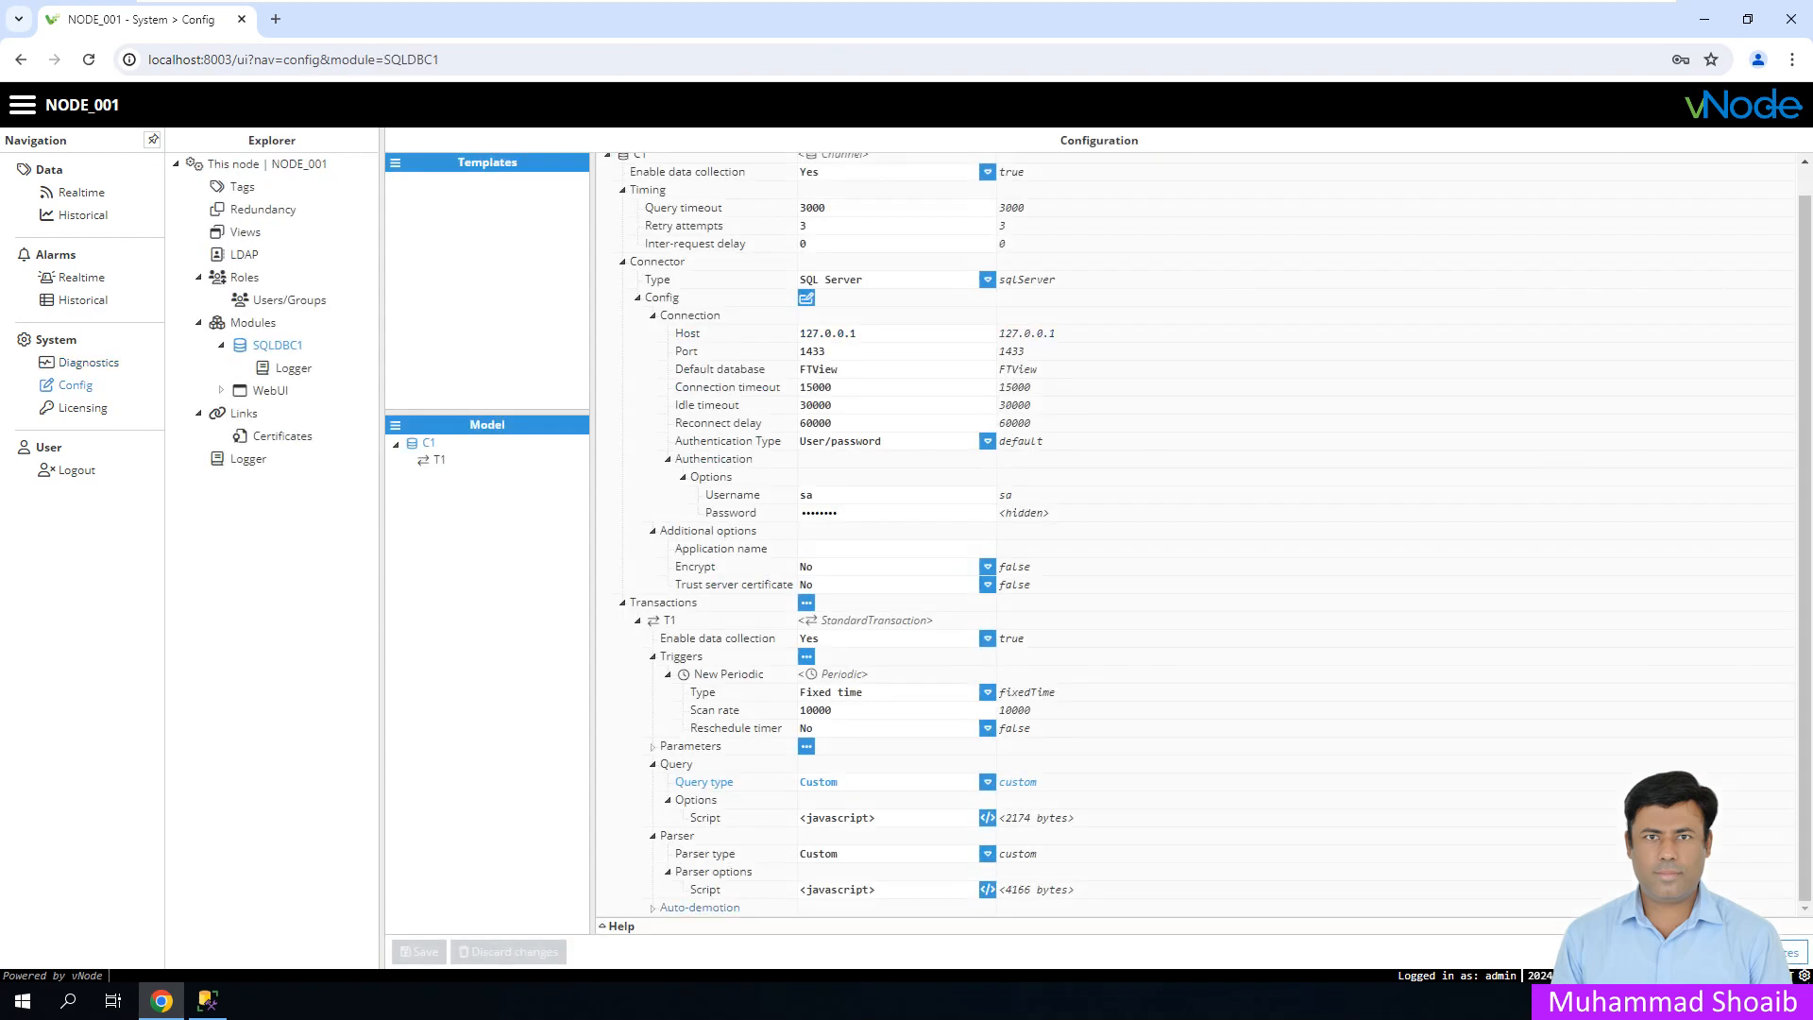
pyautogui.click(987, 889)
pyautogui.scroll(-3, 902, 533)
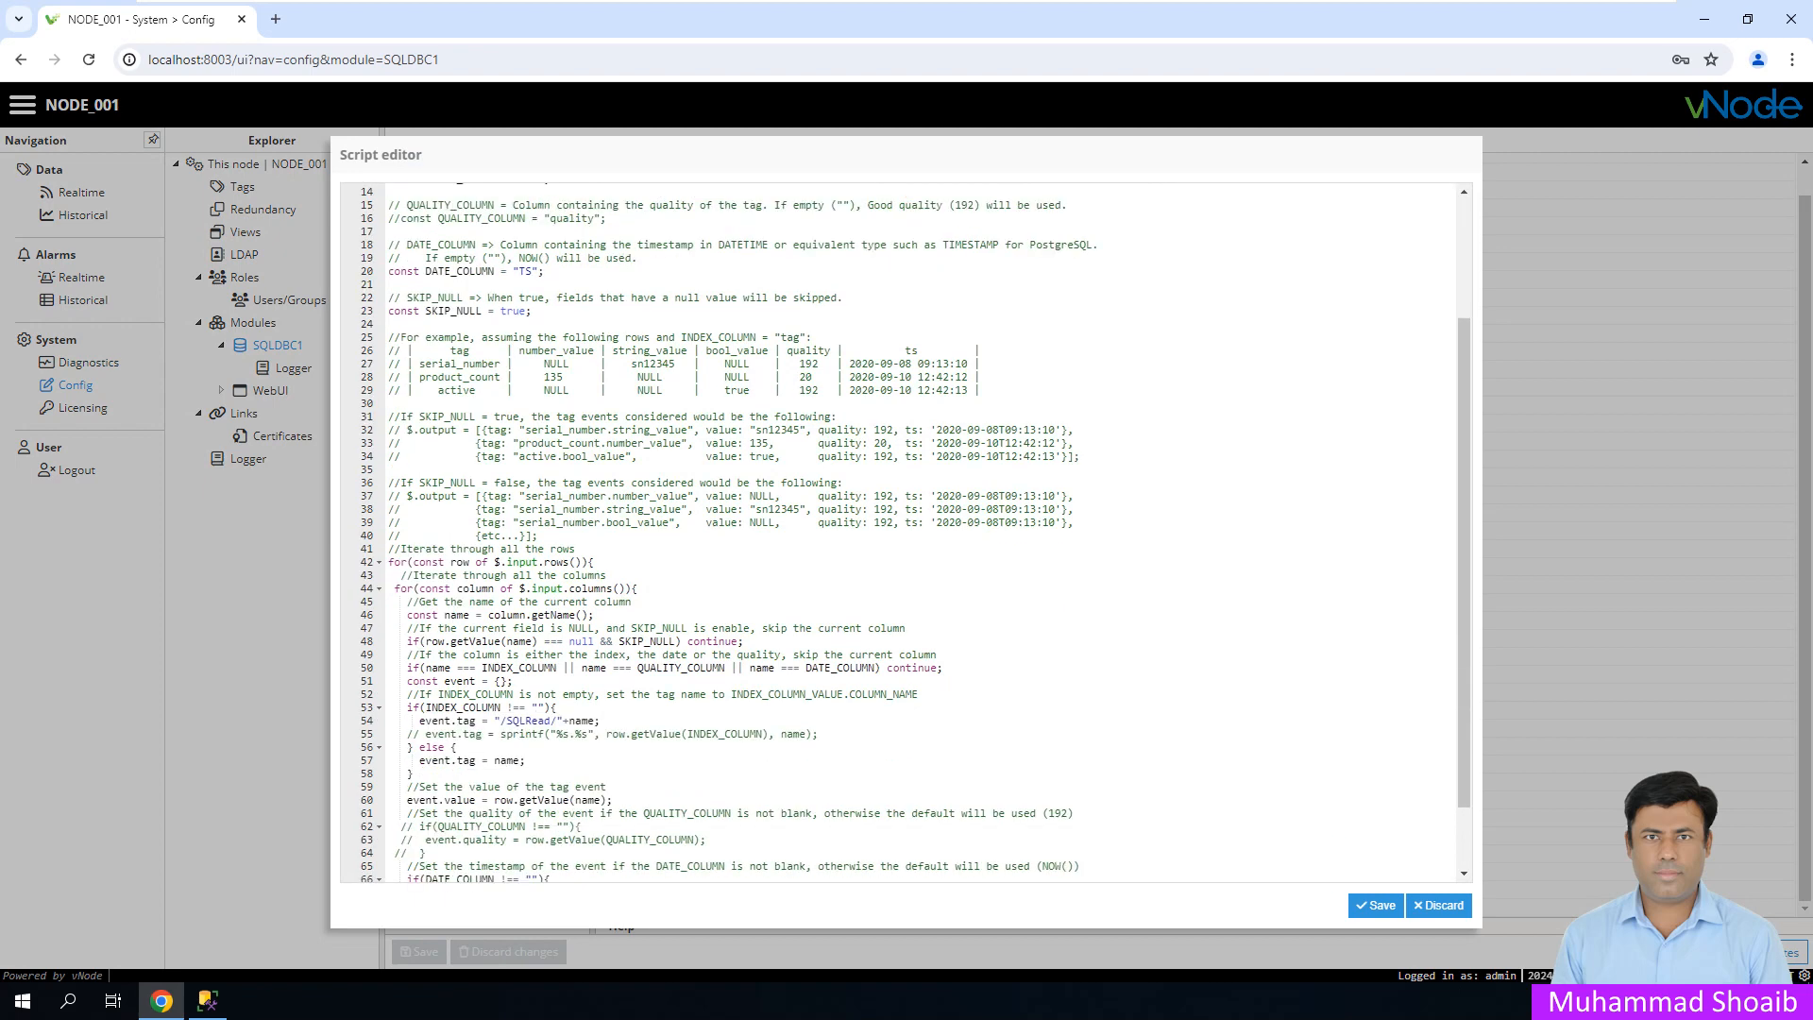
pyautogui.click(401, 681)
pyautogui.moveTo(638, 668); pyautogui.dragTo(725, 668)
pyautogui.click(407, 667)
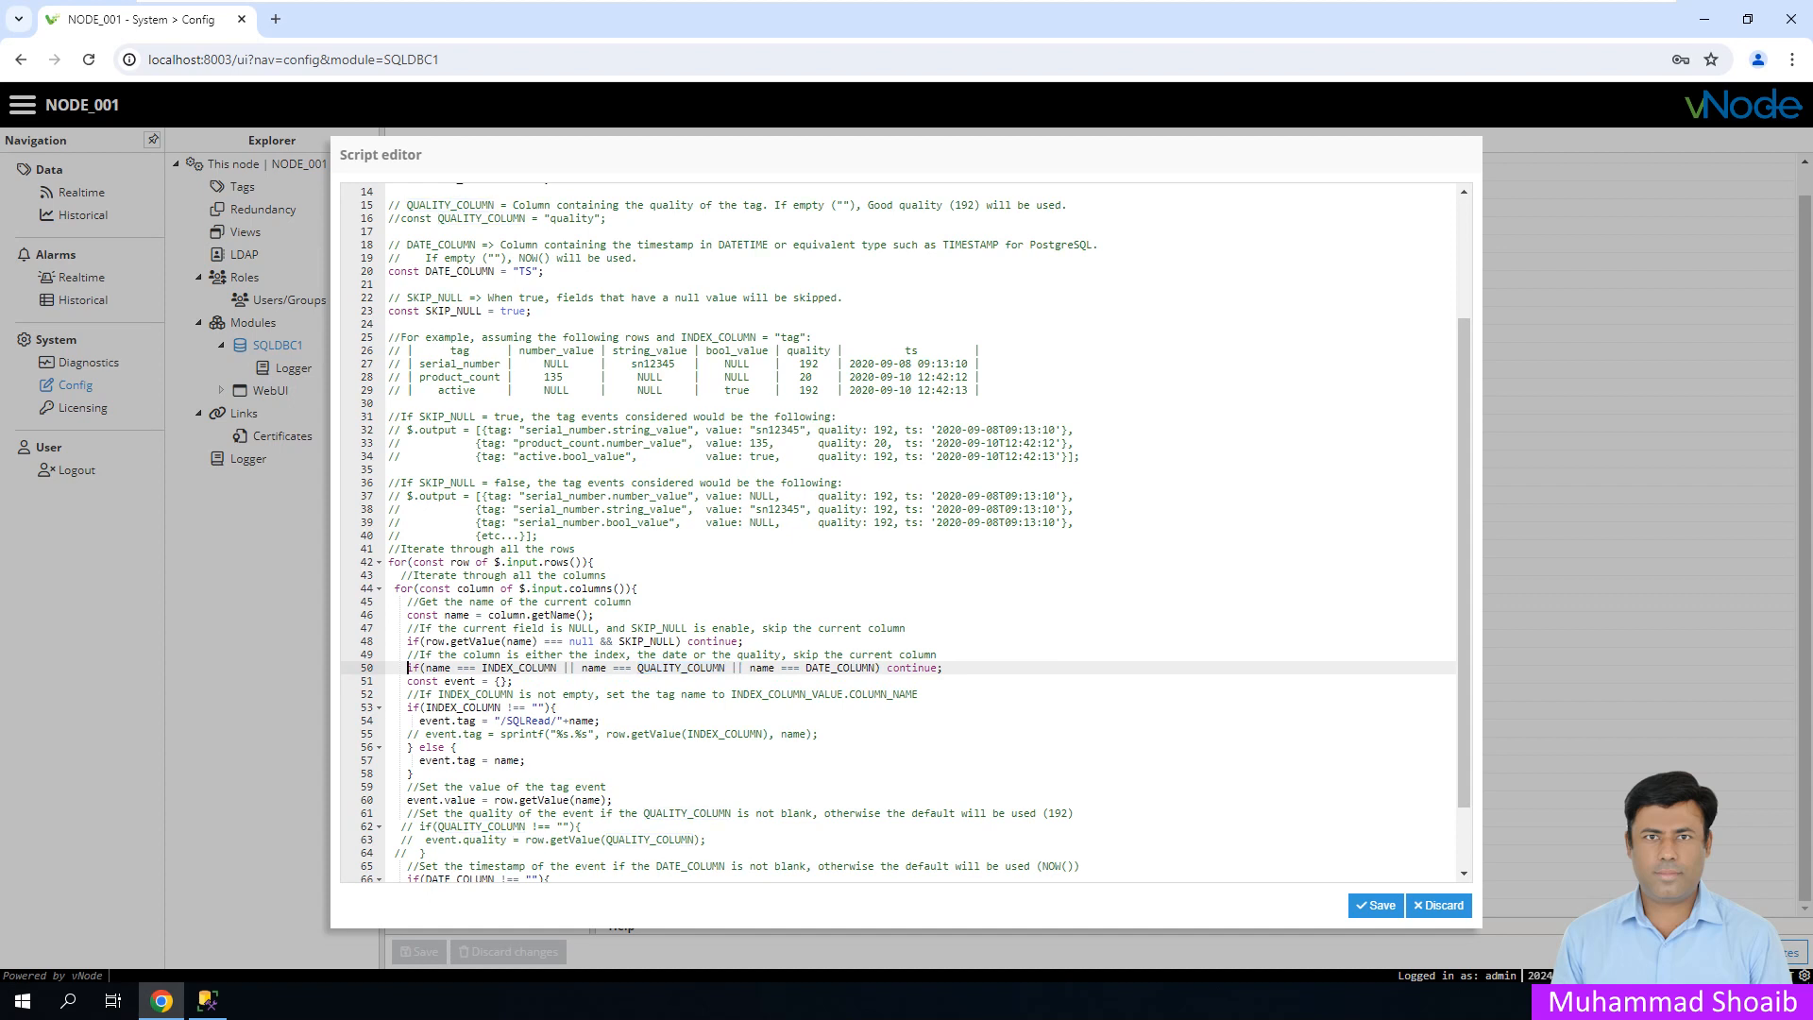
pyautogui.write('//')
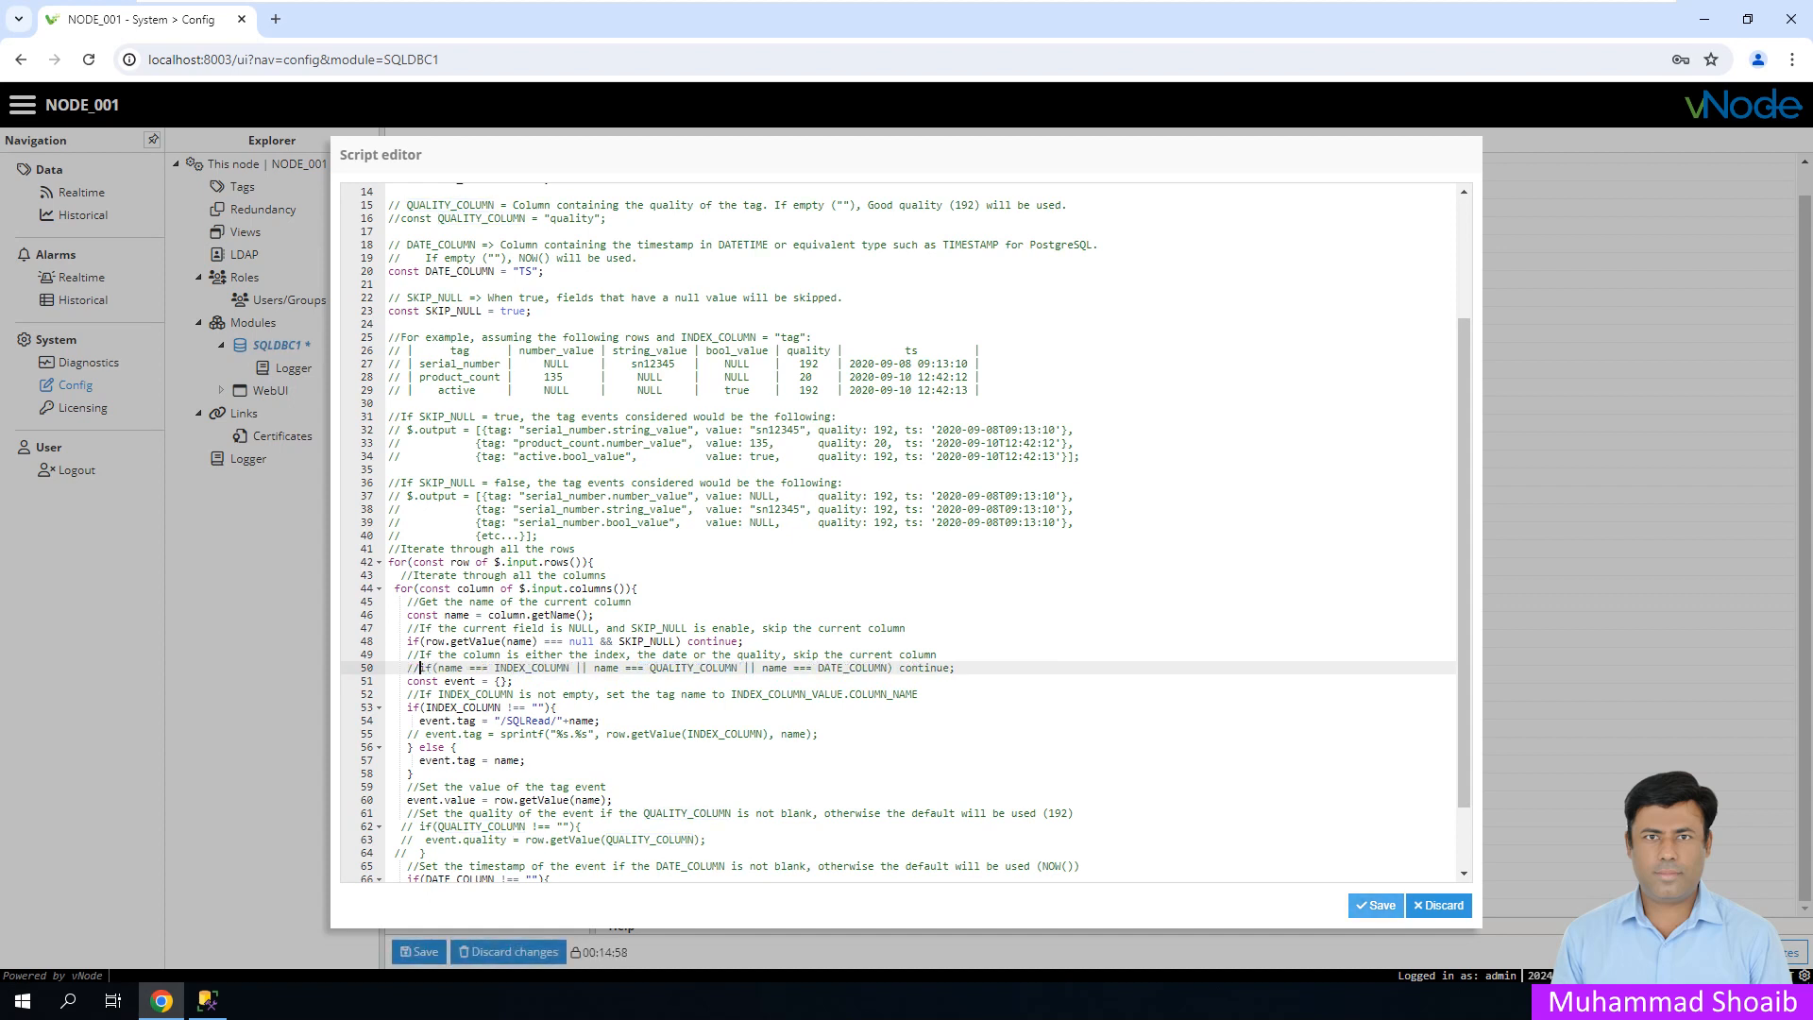
pyautogui.click(1375, 904)
pyautogui.click(419, 951)
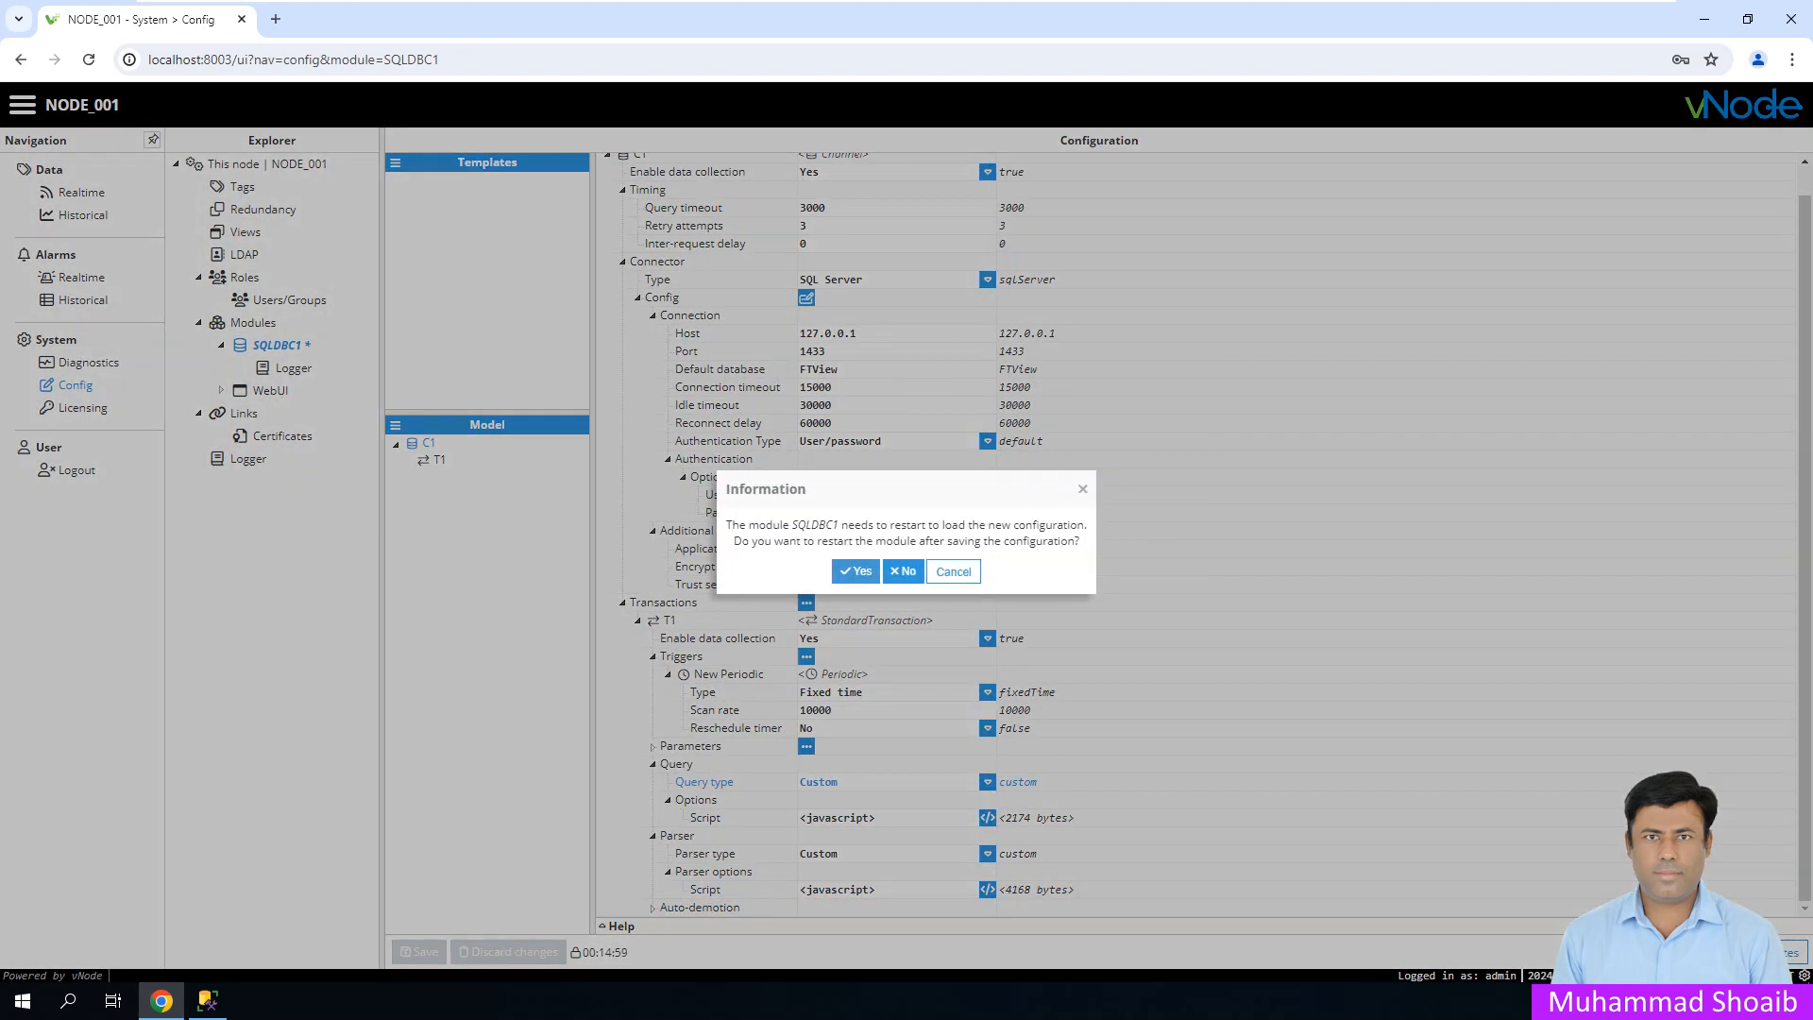
pyautogui.click(855, 571)
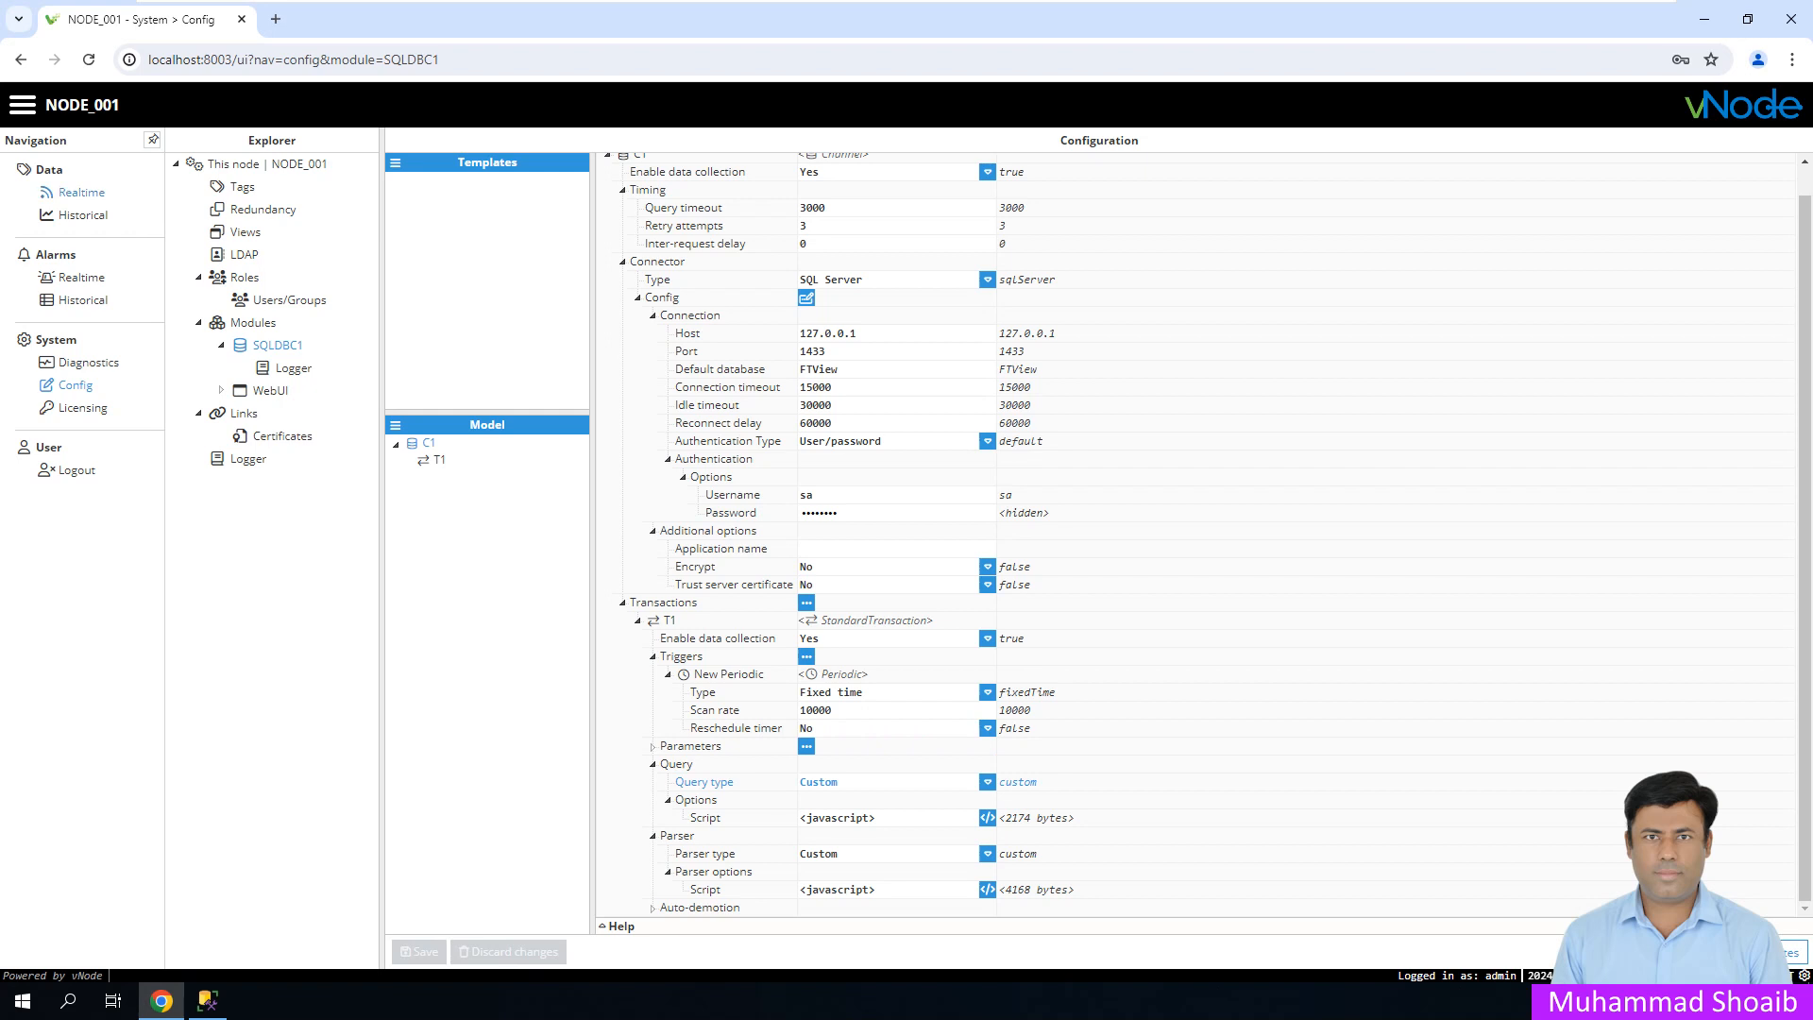
# - View the SQLRead realtime values: current 120, kw 23, kwh 1234, voltage 440, all Good
pyautogui.click(82, 192)
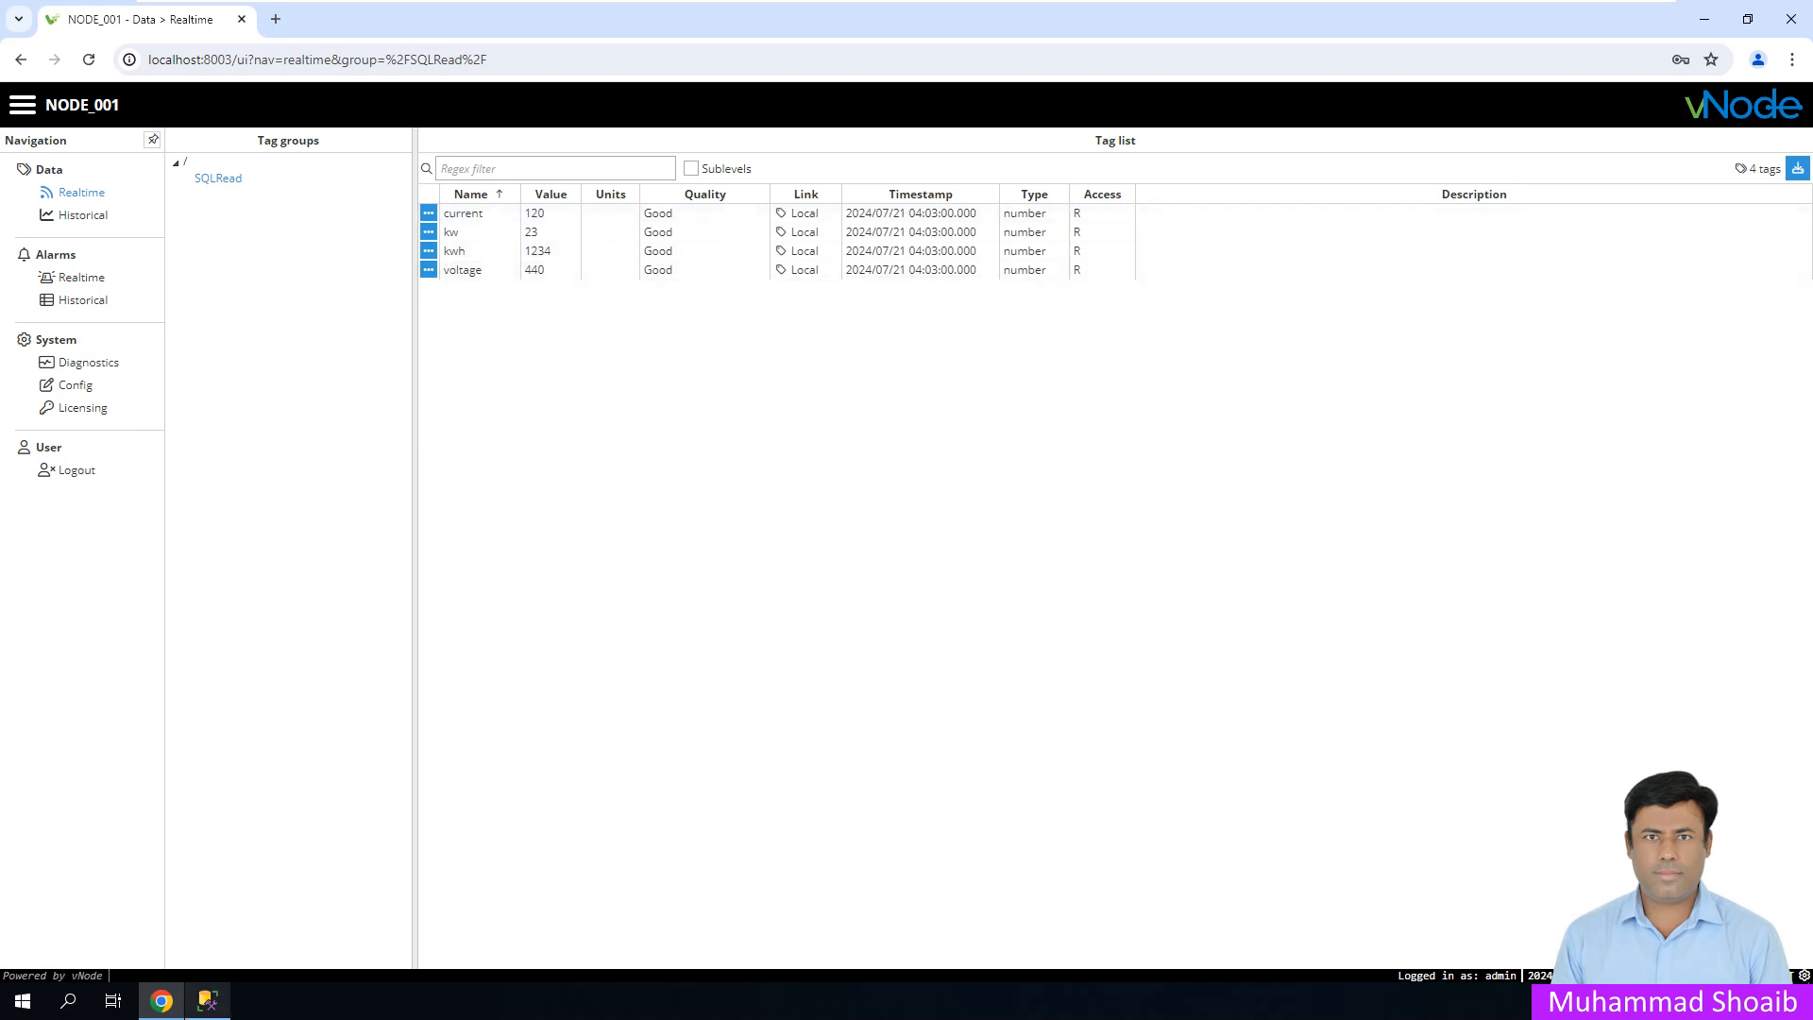
pyautogui.hotkey('alt', 'Tab')
# - Close the query tab and open dbo.PMUTable with Edit Top 200 Rows
pyautogui.moveTo(1407, 16); pyautogui.dragTo(1437, 143)
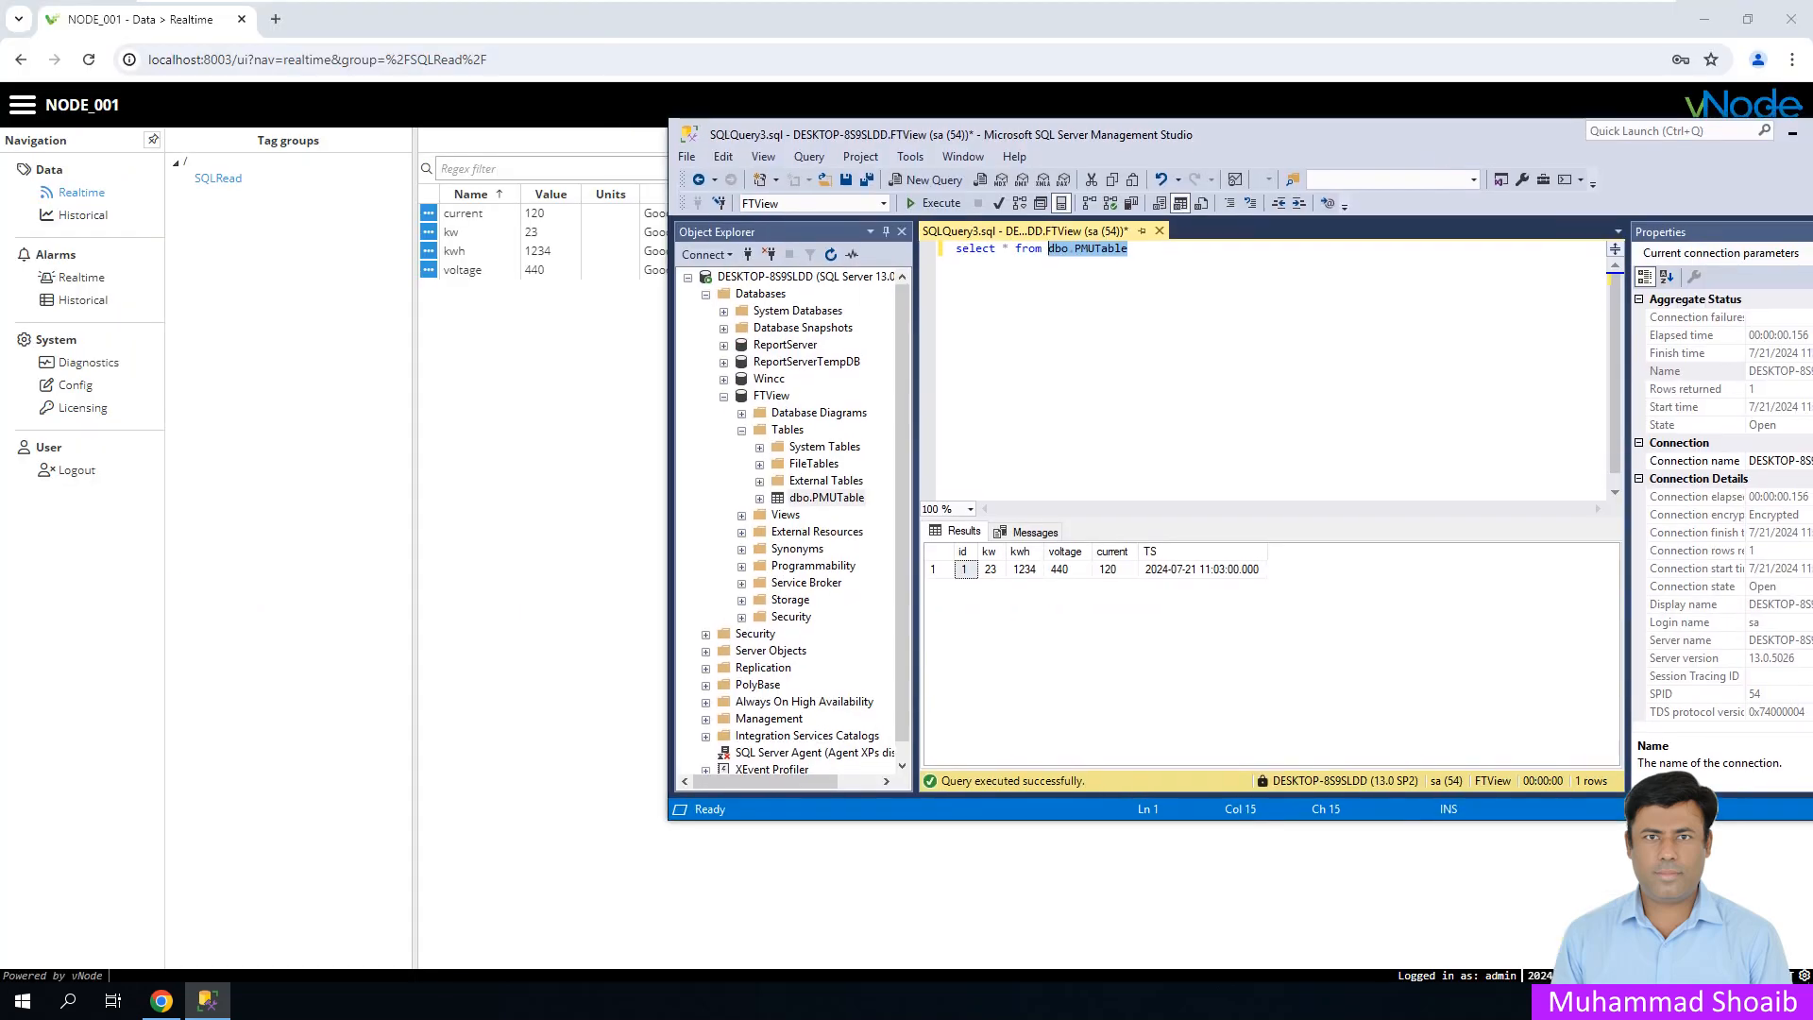
pyautogui.click(991, 570)
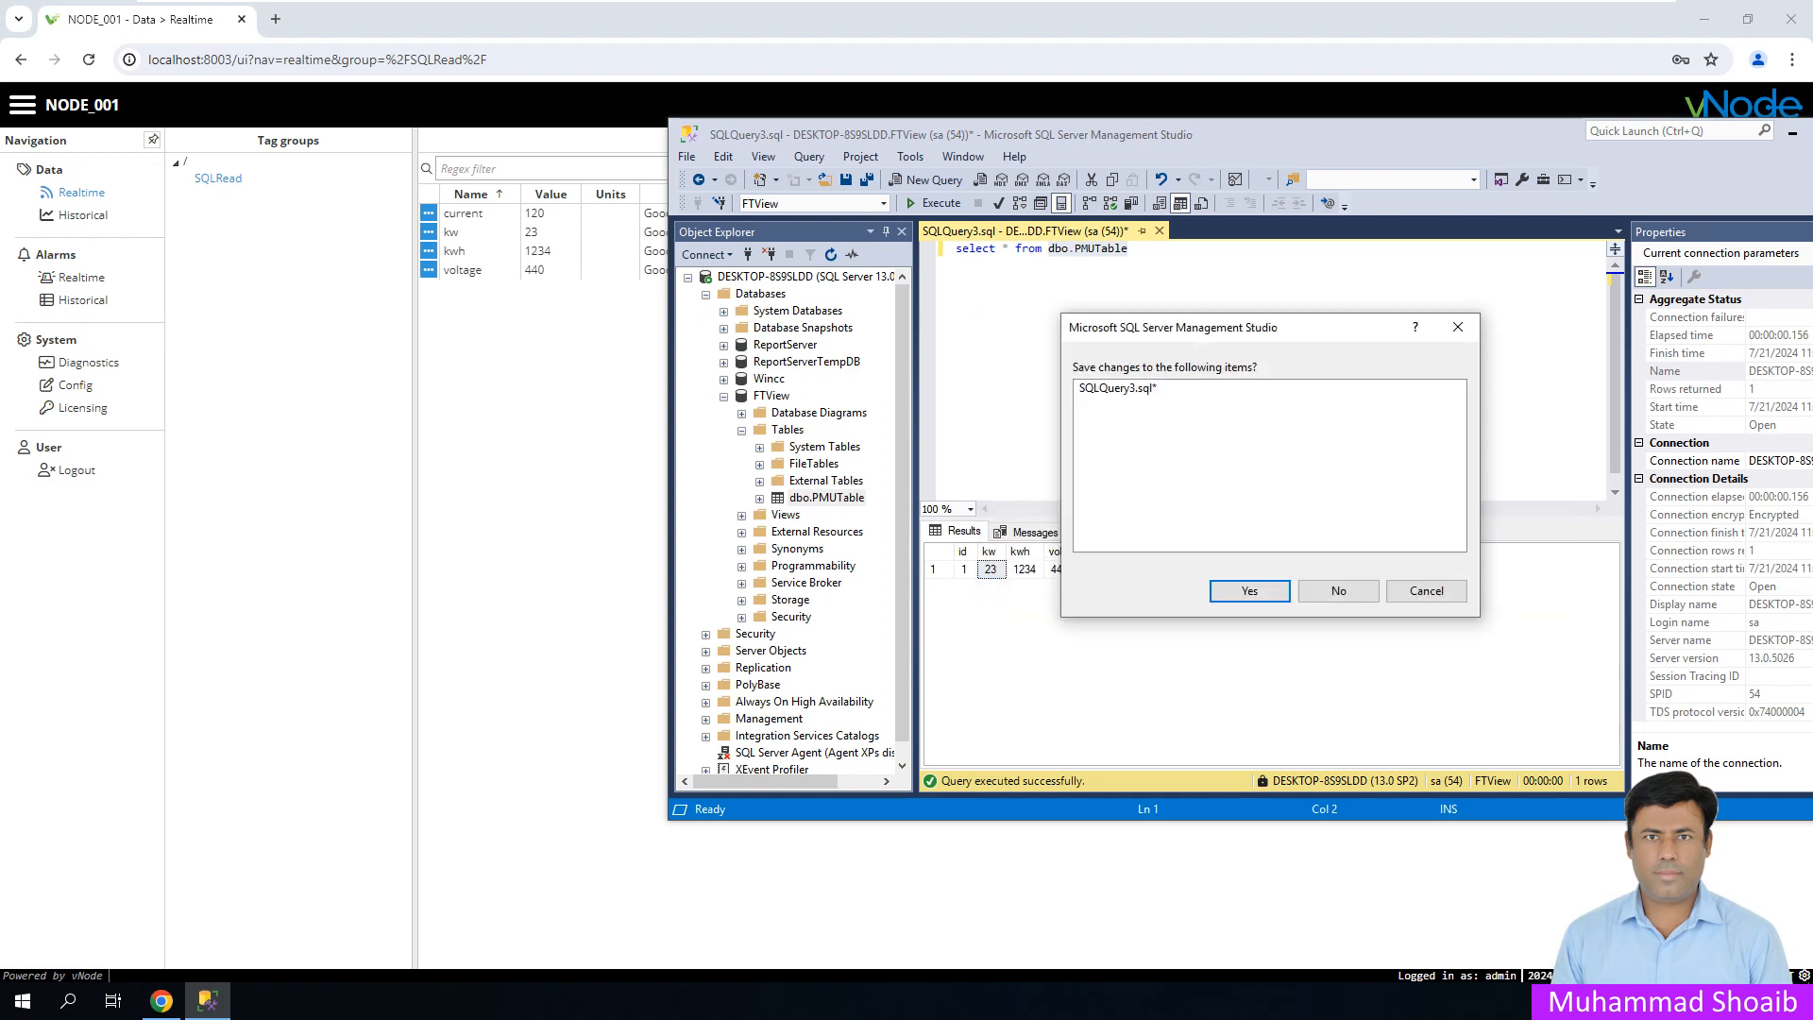
pyautogui.click(1338, 590)
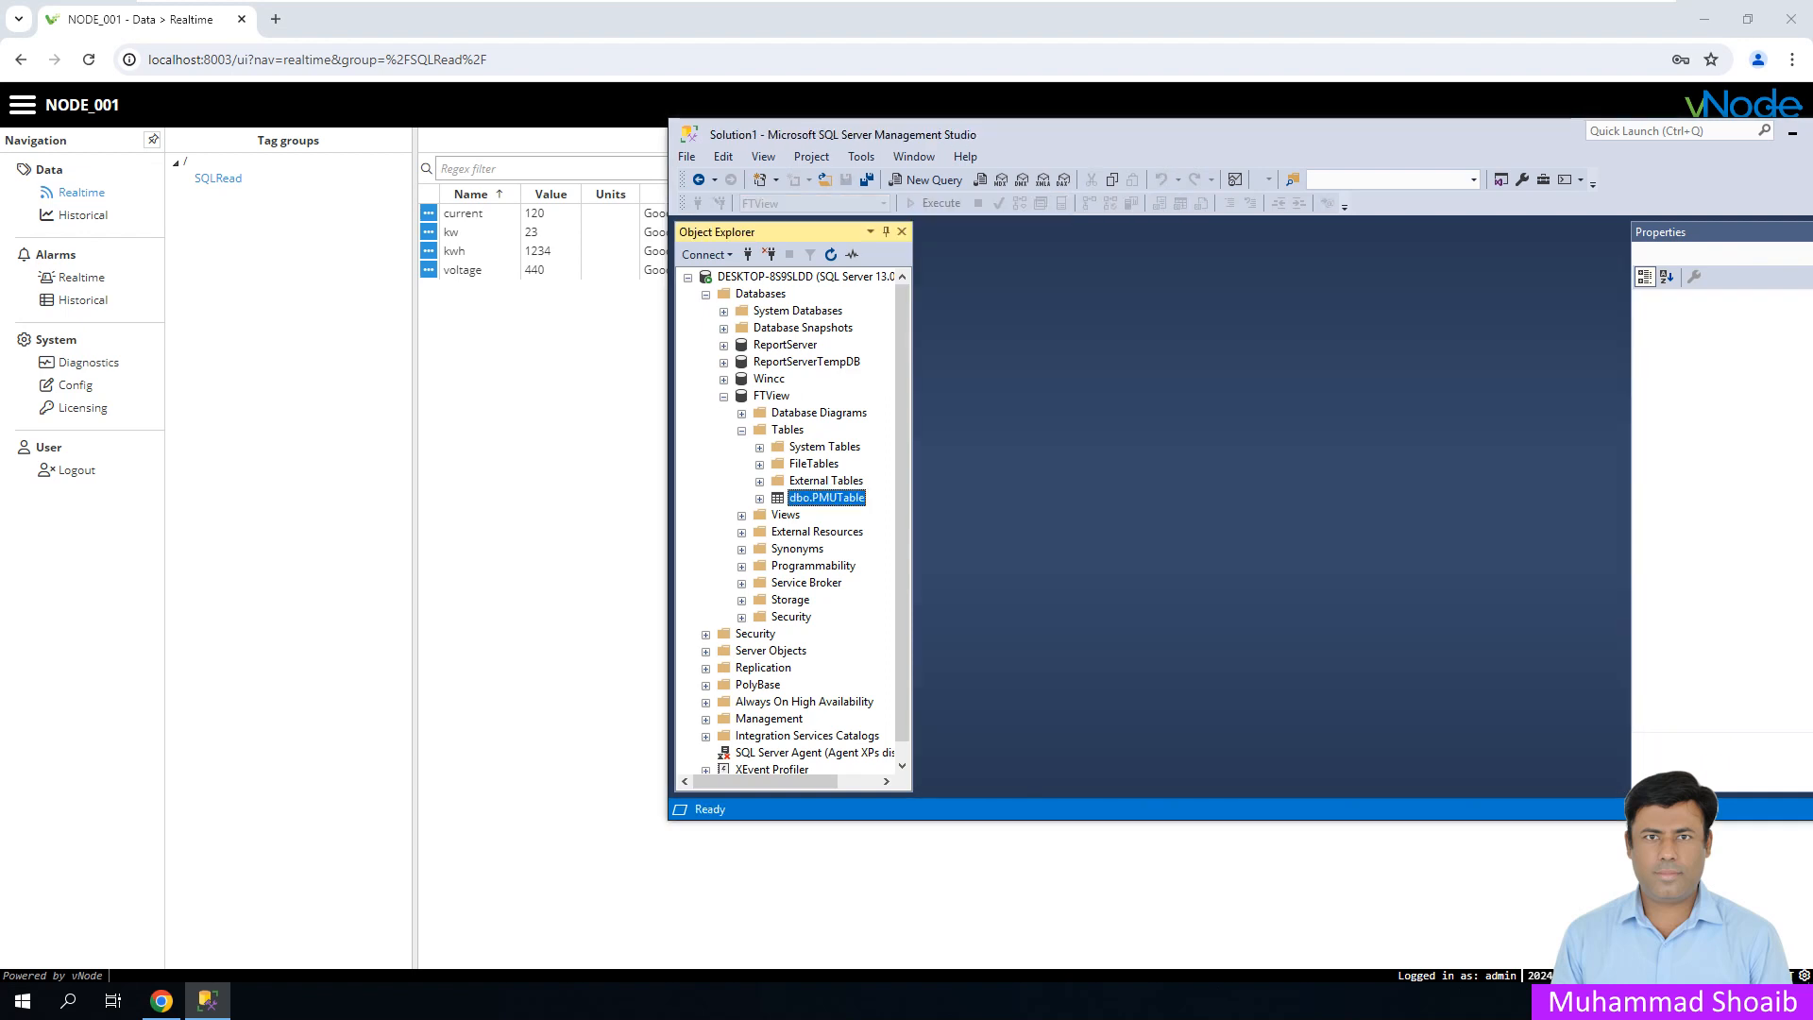
pyautogui.rightClick(827, 497)
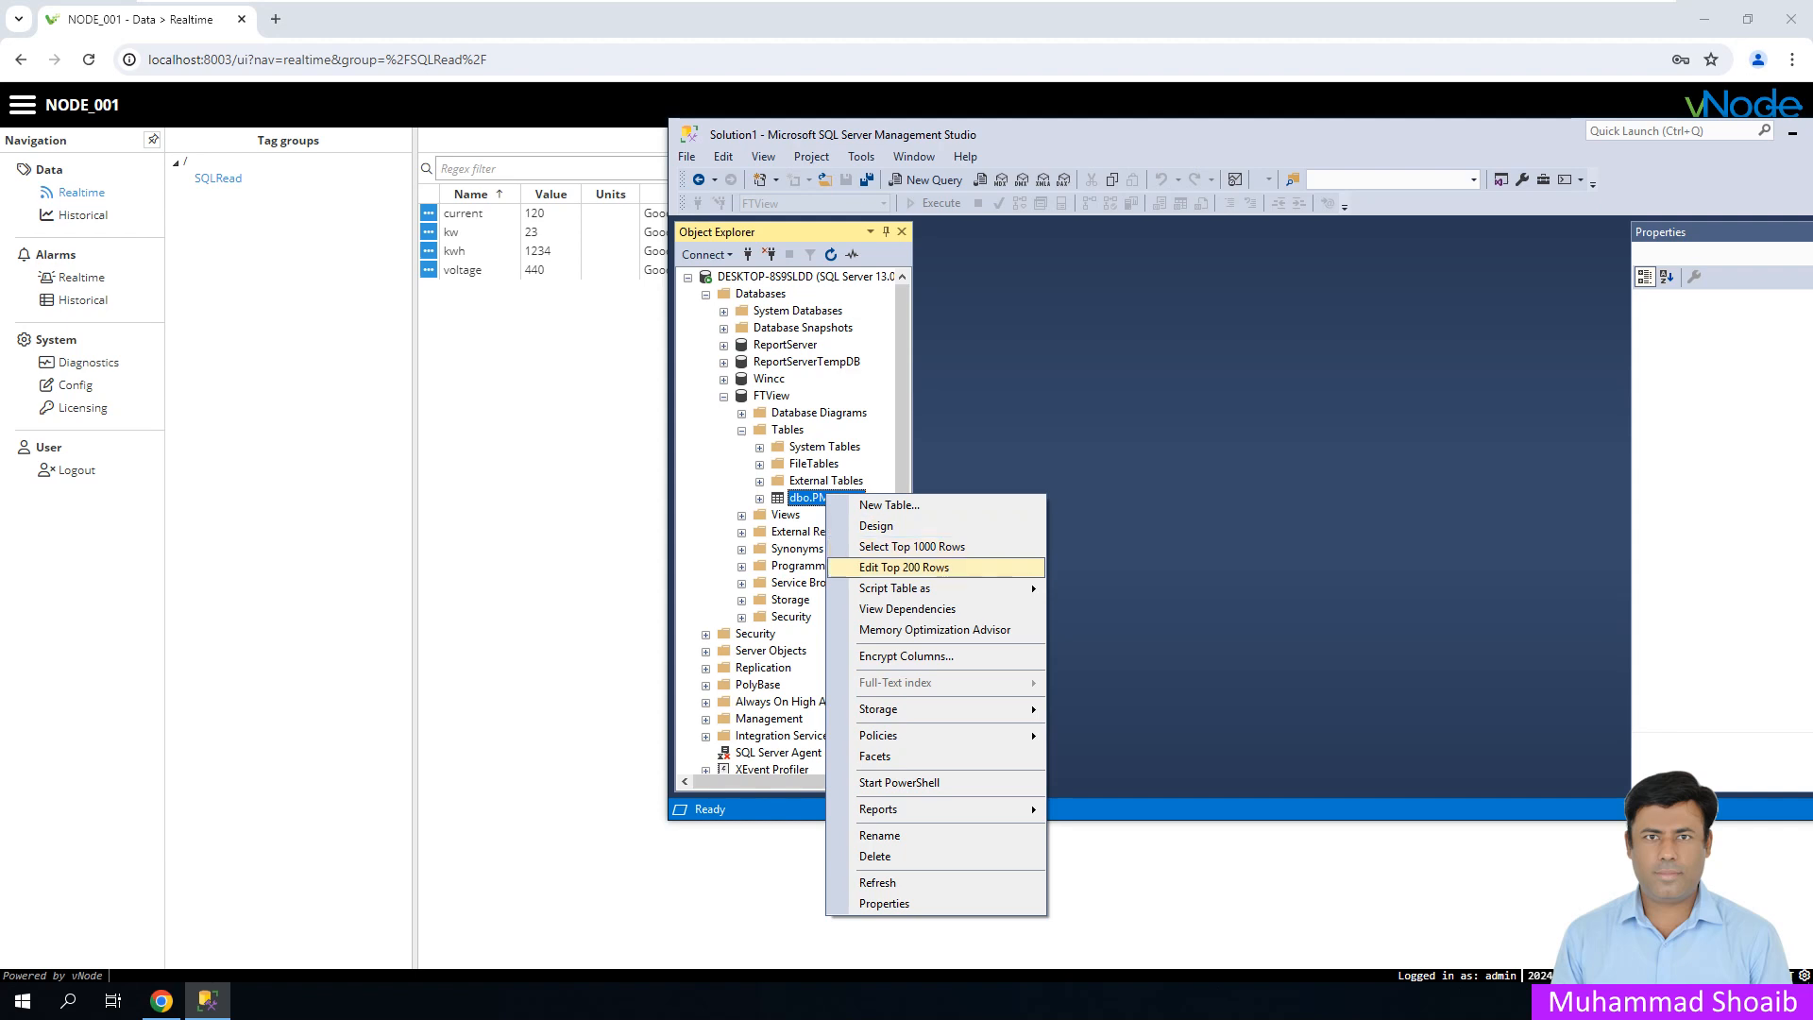
pyautogui.click(904, 567)
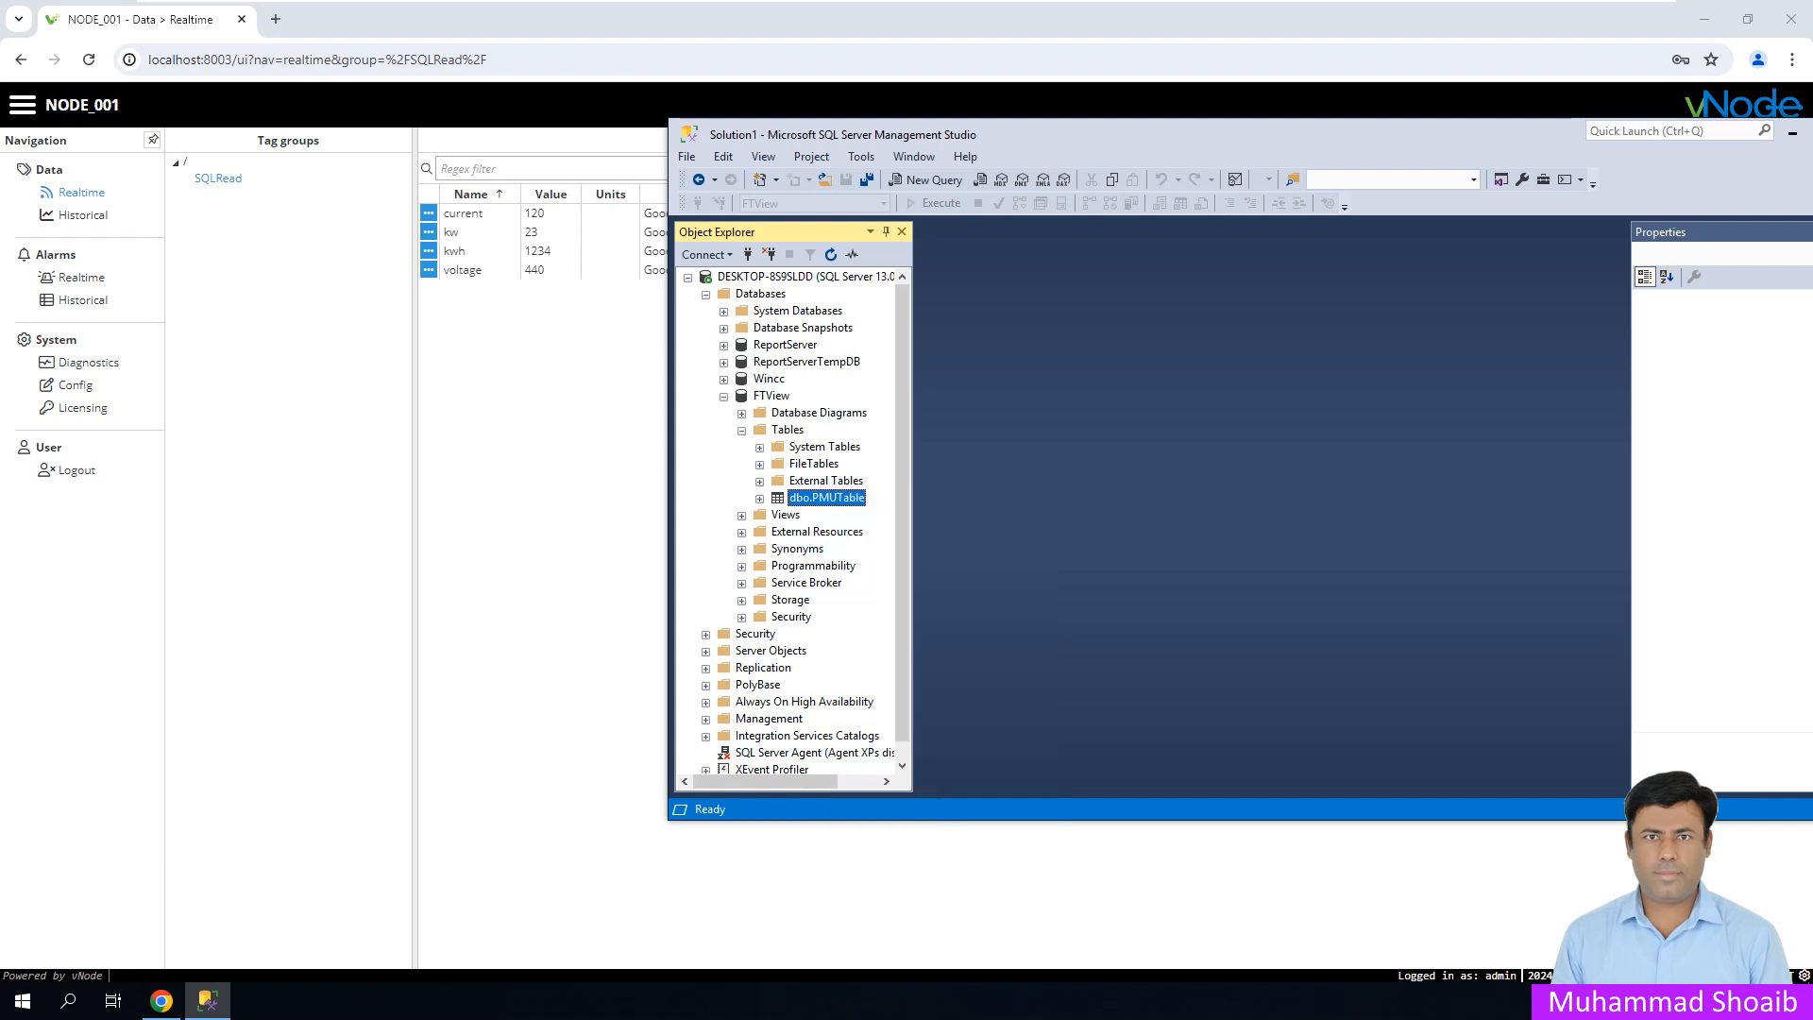
# - Change the row's kw to 25, kwh to 2345 and voltage to 441
pyautogui.click(1073, 272)
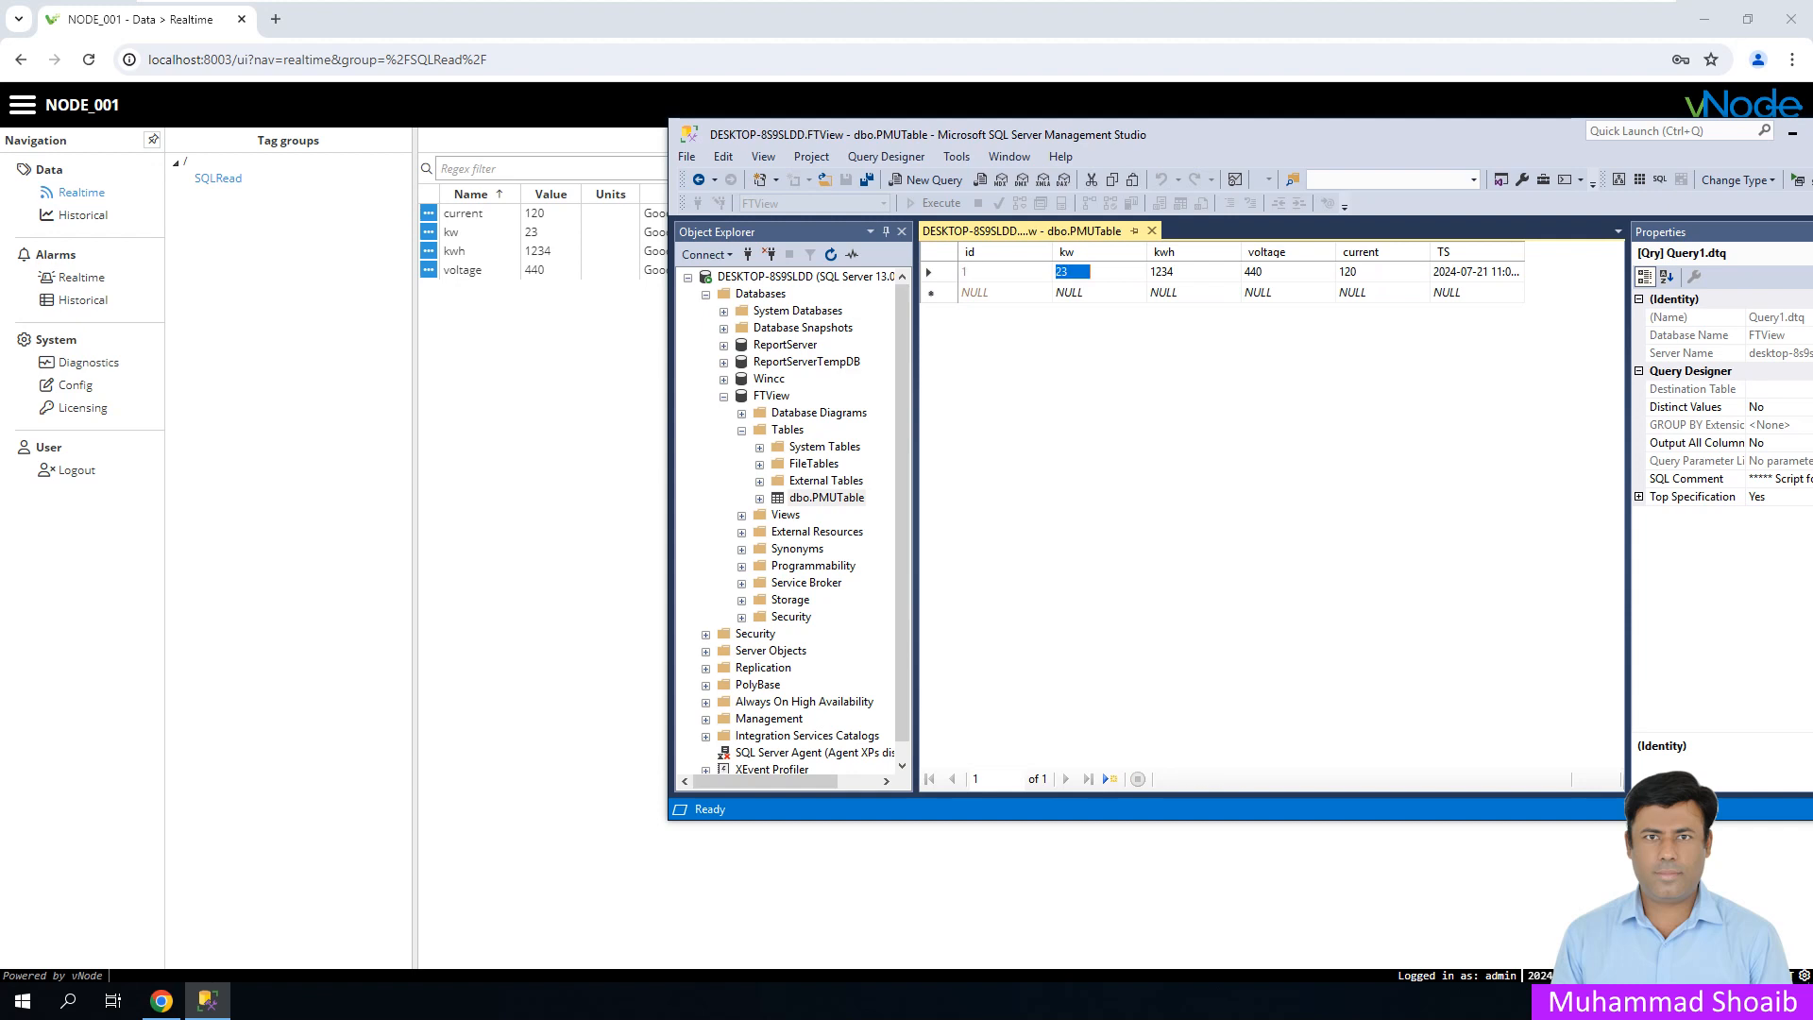
pyautogui.write('25')
pyautogui.press('Tab')
pyautogui.write('234')
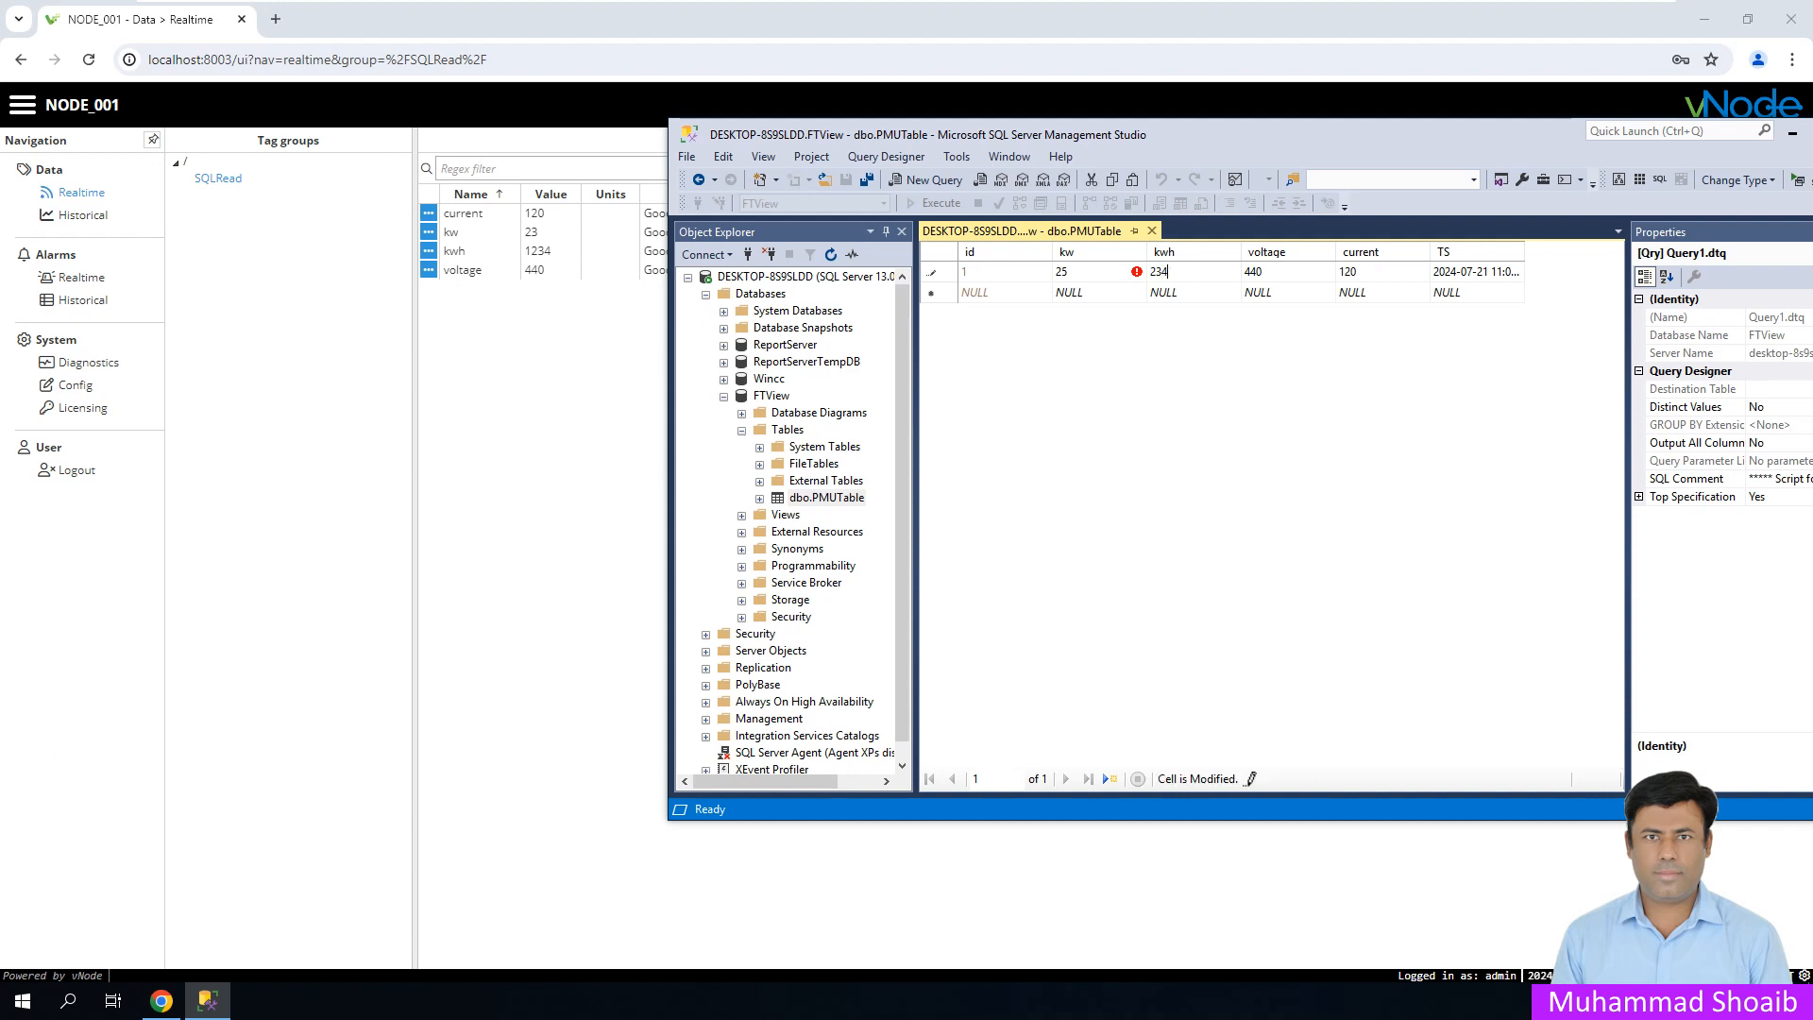
pyautogui.write('5')
pyautogui.press('Tab')
pyautogui.press('End')
pyautogui.press('BackSpace')
pyautogui.press('BackSpace')
pyautogui.press('BackSpace')
pyautogui.press('BackSpace')
pyautogui.press('BackSpace')
pyautogui.press('BackSpace')
pyautogui.write('1')
pyautogui.press('Down')
# - Change current to 122, then minimize SSMS to see vNode's updated tags
pyautogui.click(1356, 272)
pyautogui.click(1357, 272)
pyautogui.moveTo(1358, 272); pyautogui.dragTo(1350, 272)
pyautogui.write('2')
pyautogui.press('Down')
pyautogui.moveTo(1528, 138); pyautogui.dragTo(1192, 221)
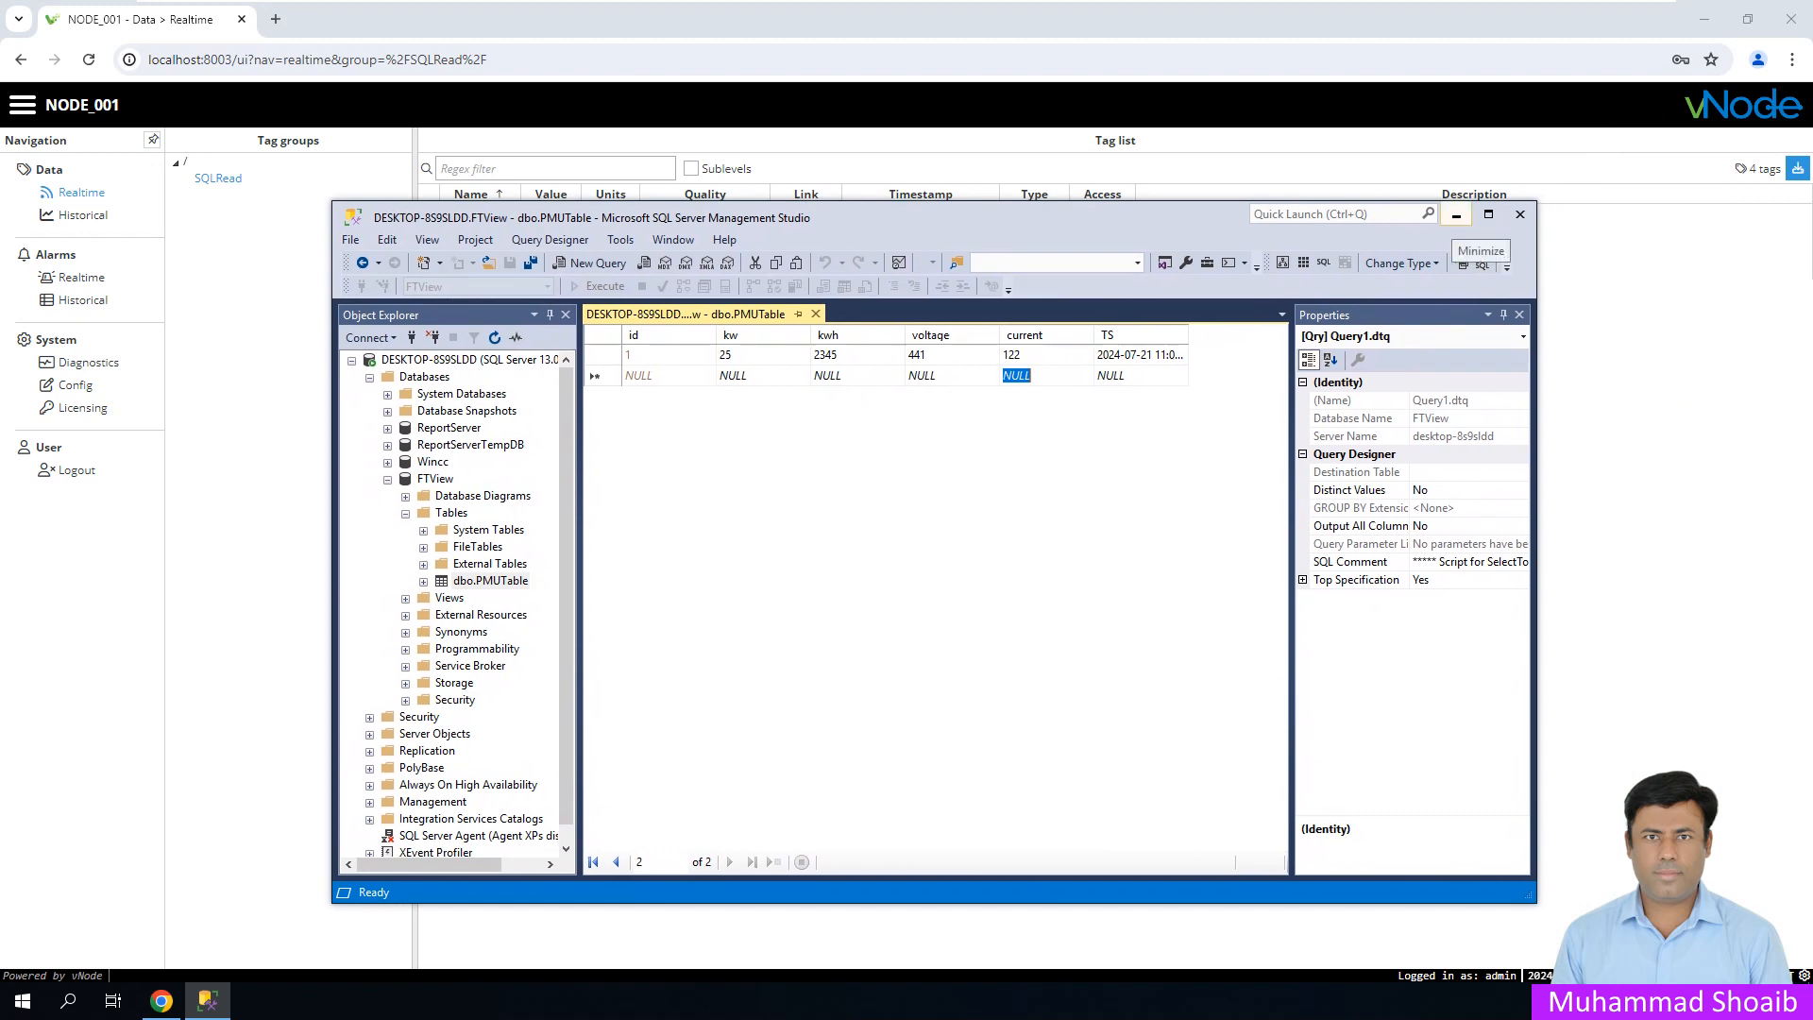
pyautogui.click(1456, 215)
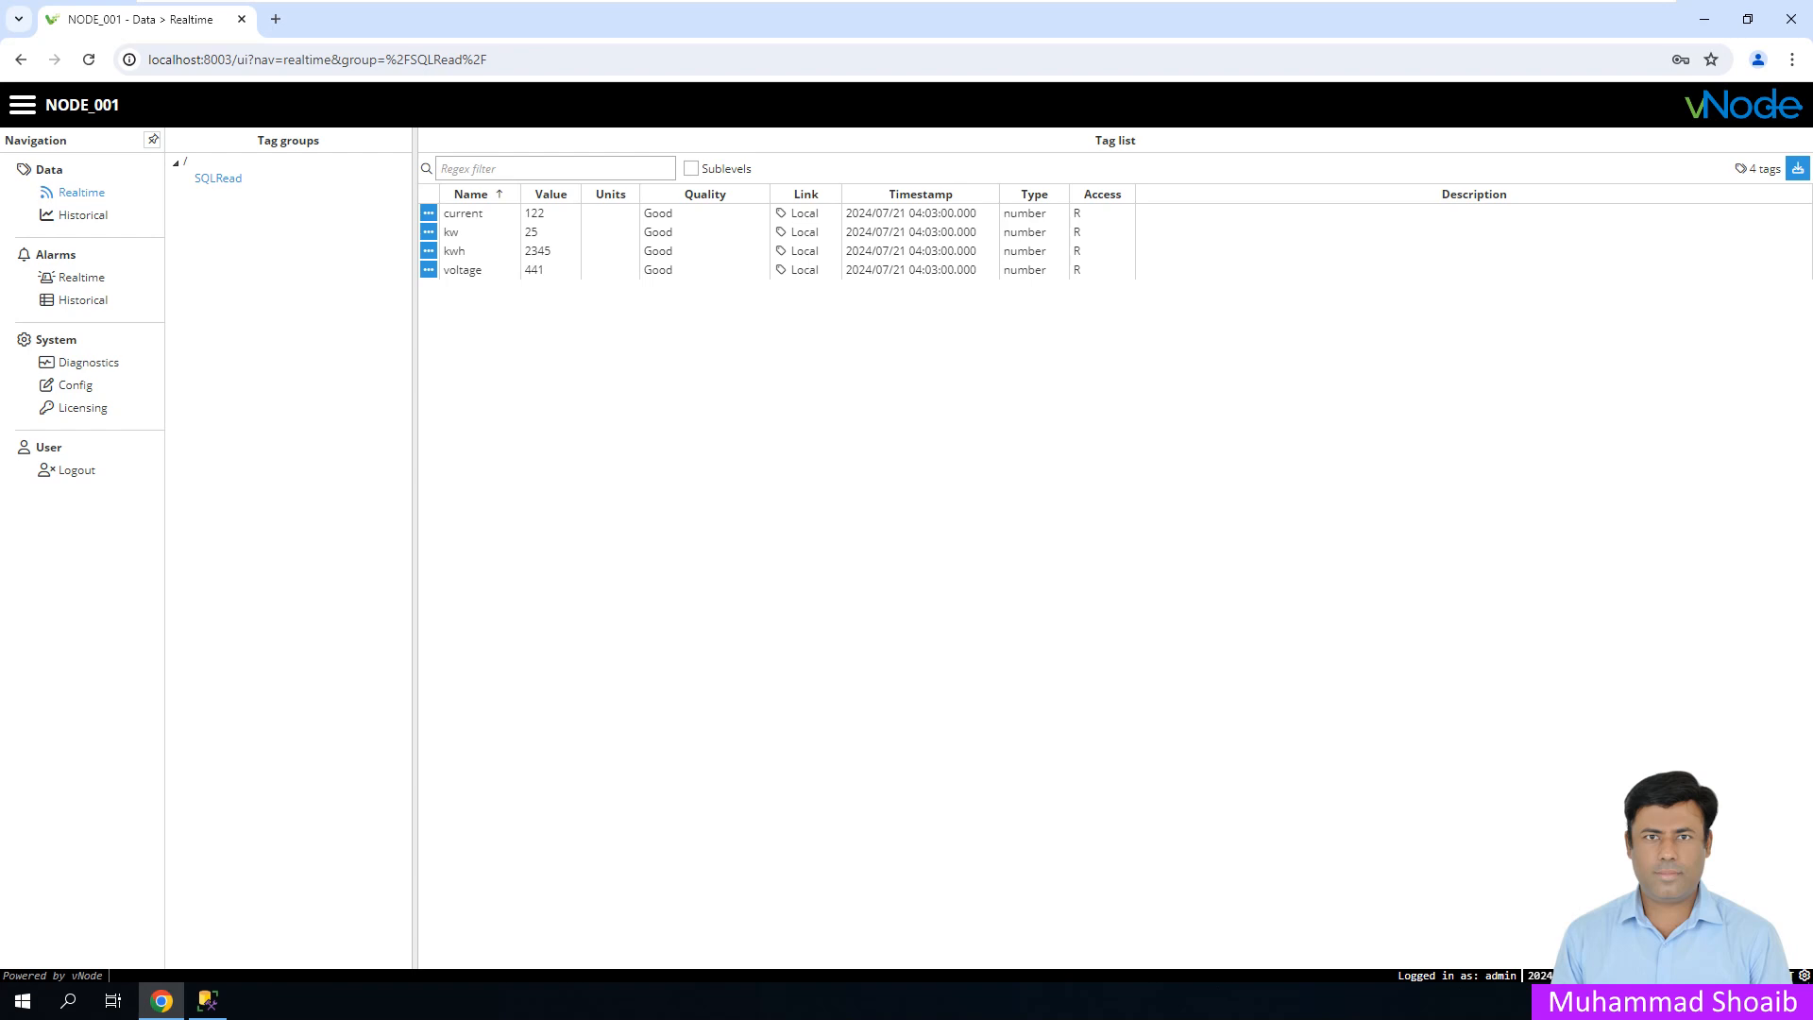
# - Under System Config Modules, add a new module named OPCUAC1
pyautogui.click(74, 385)
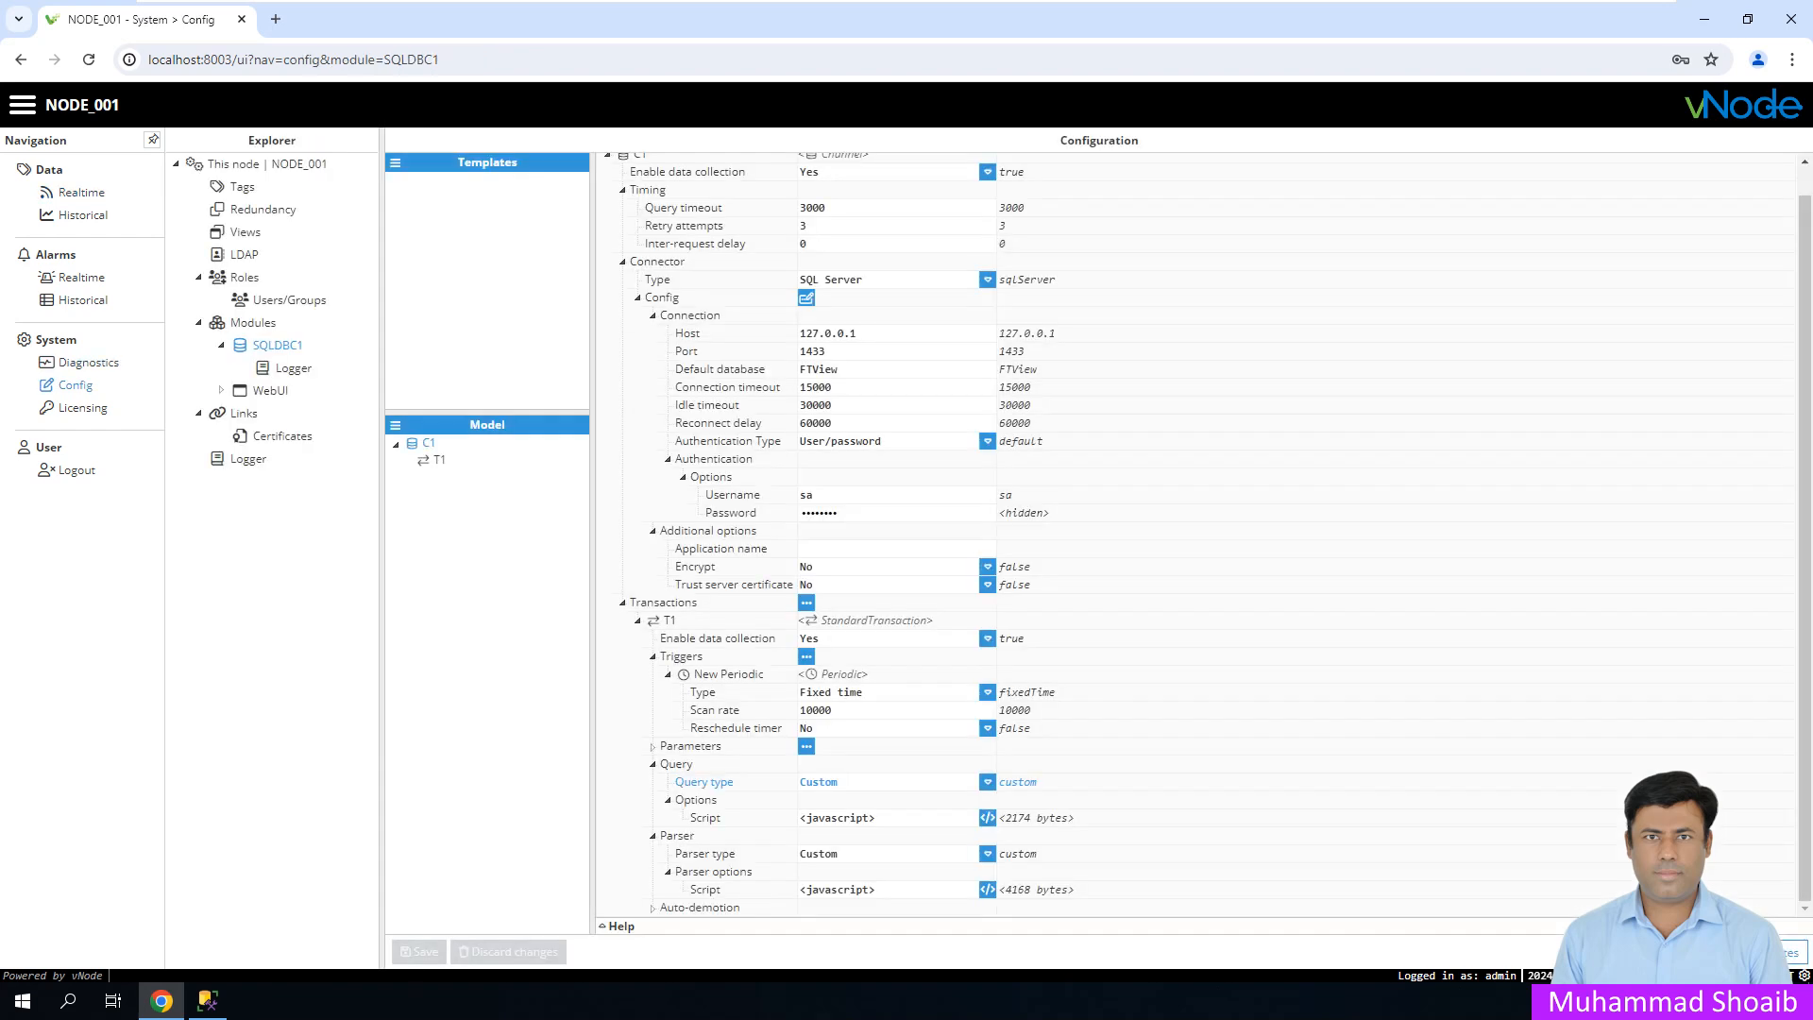
pyautogui.click(252, 323)
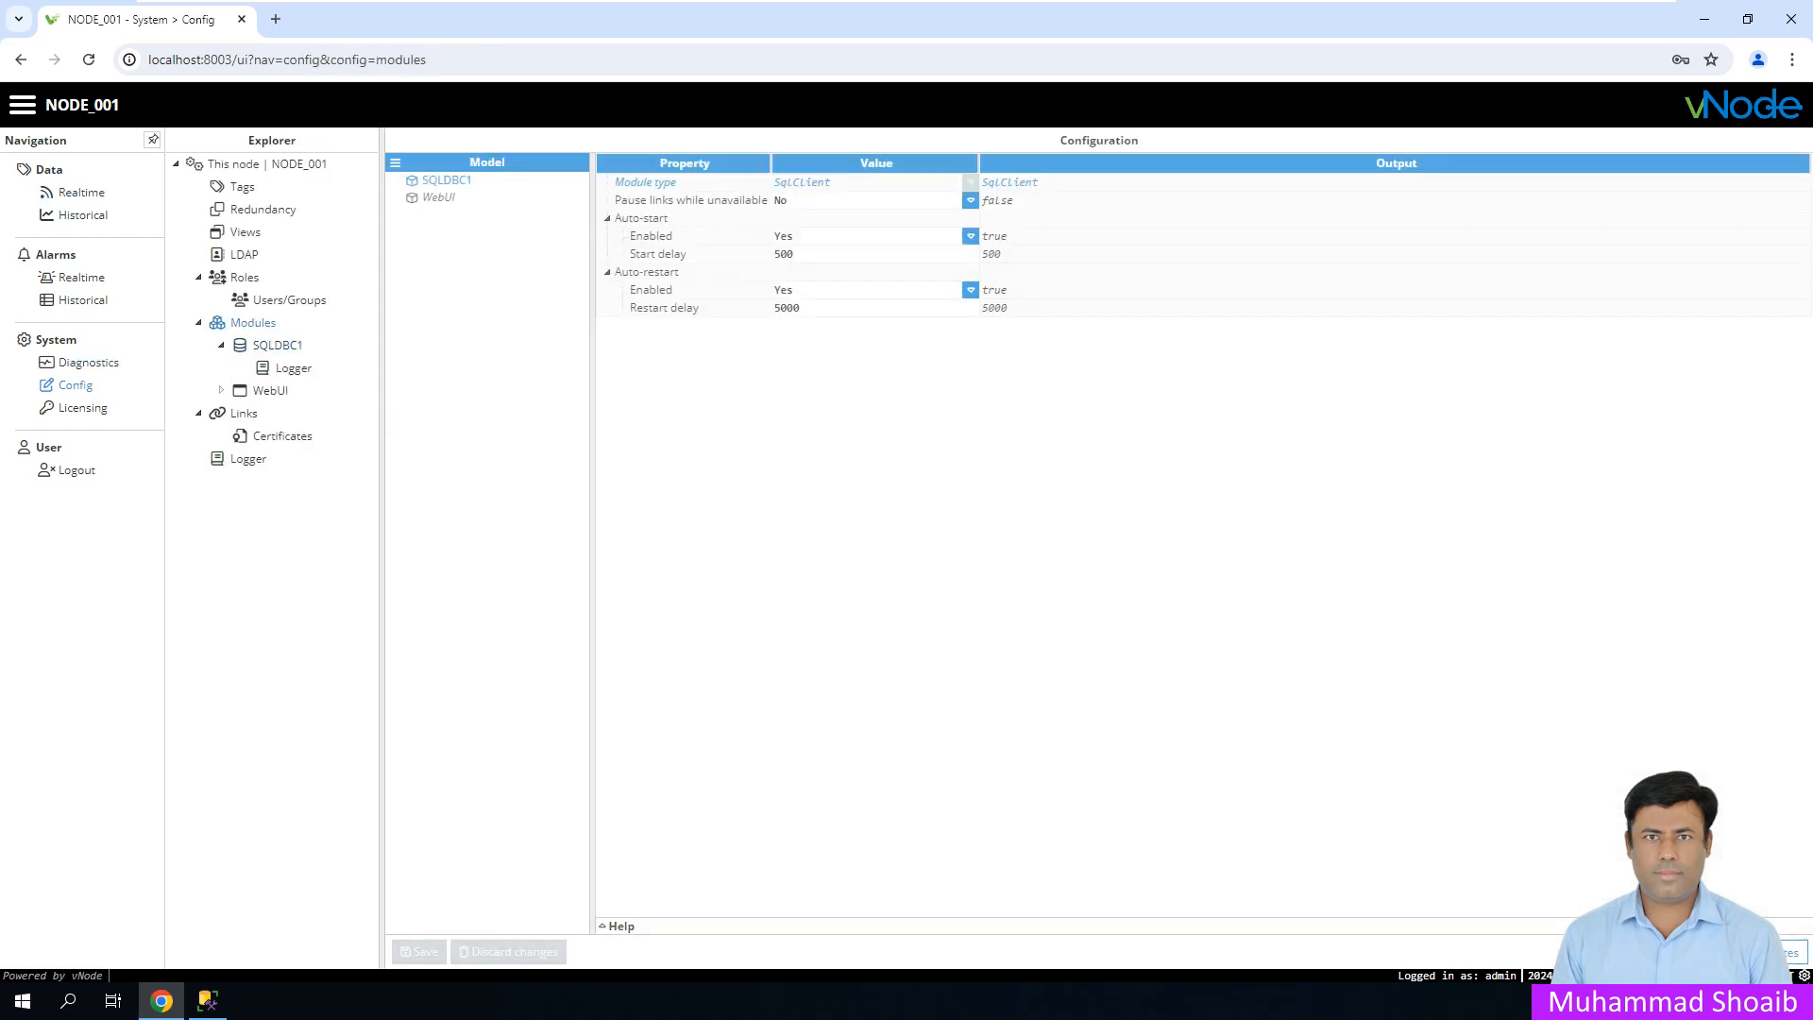
pyautogui.click(396, 162)
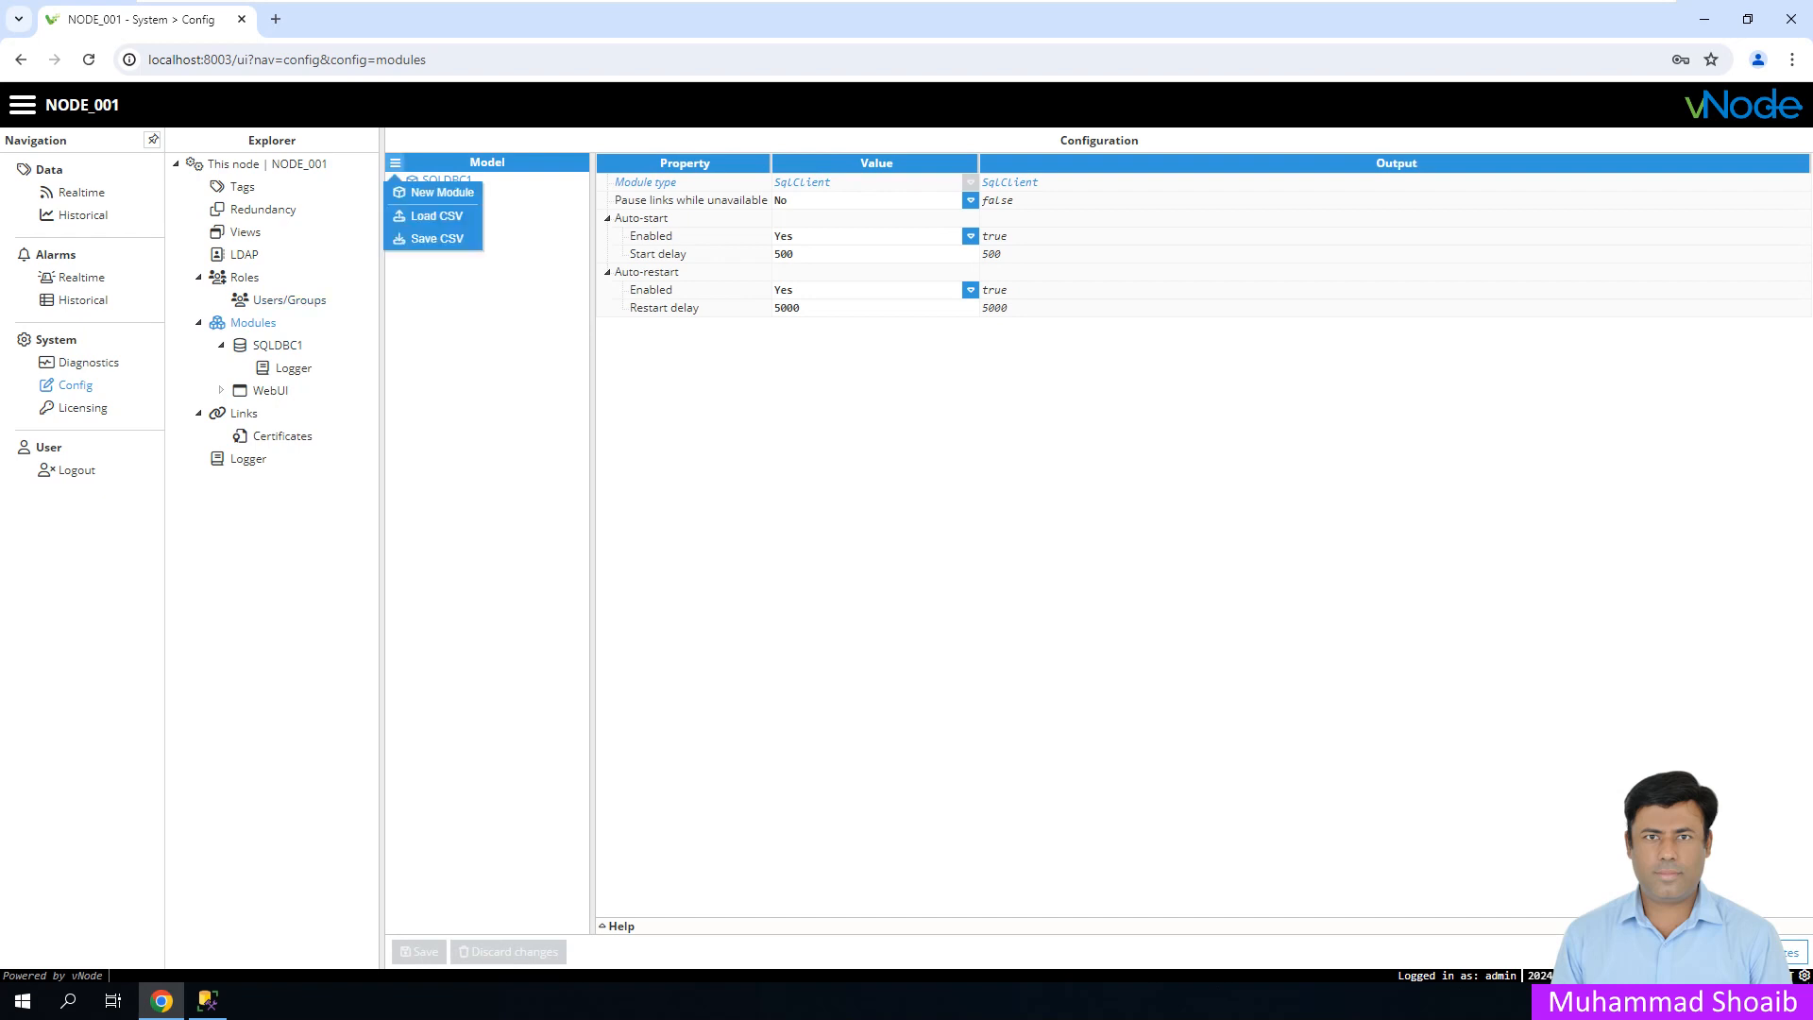
pyautogui.click(442, 192)
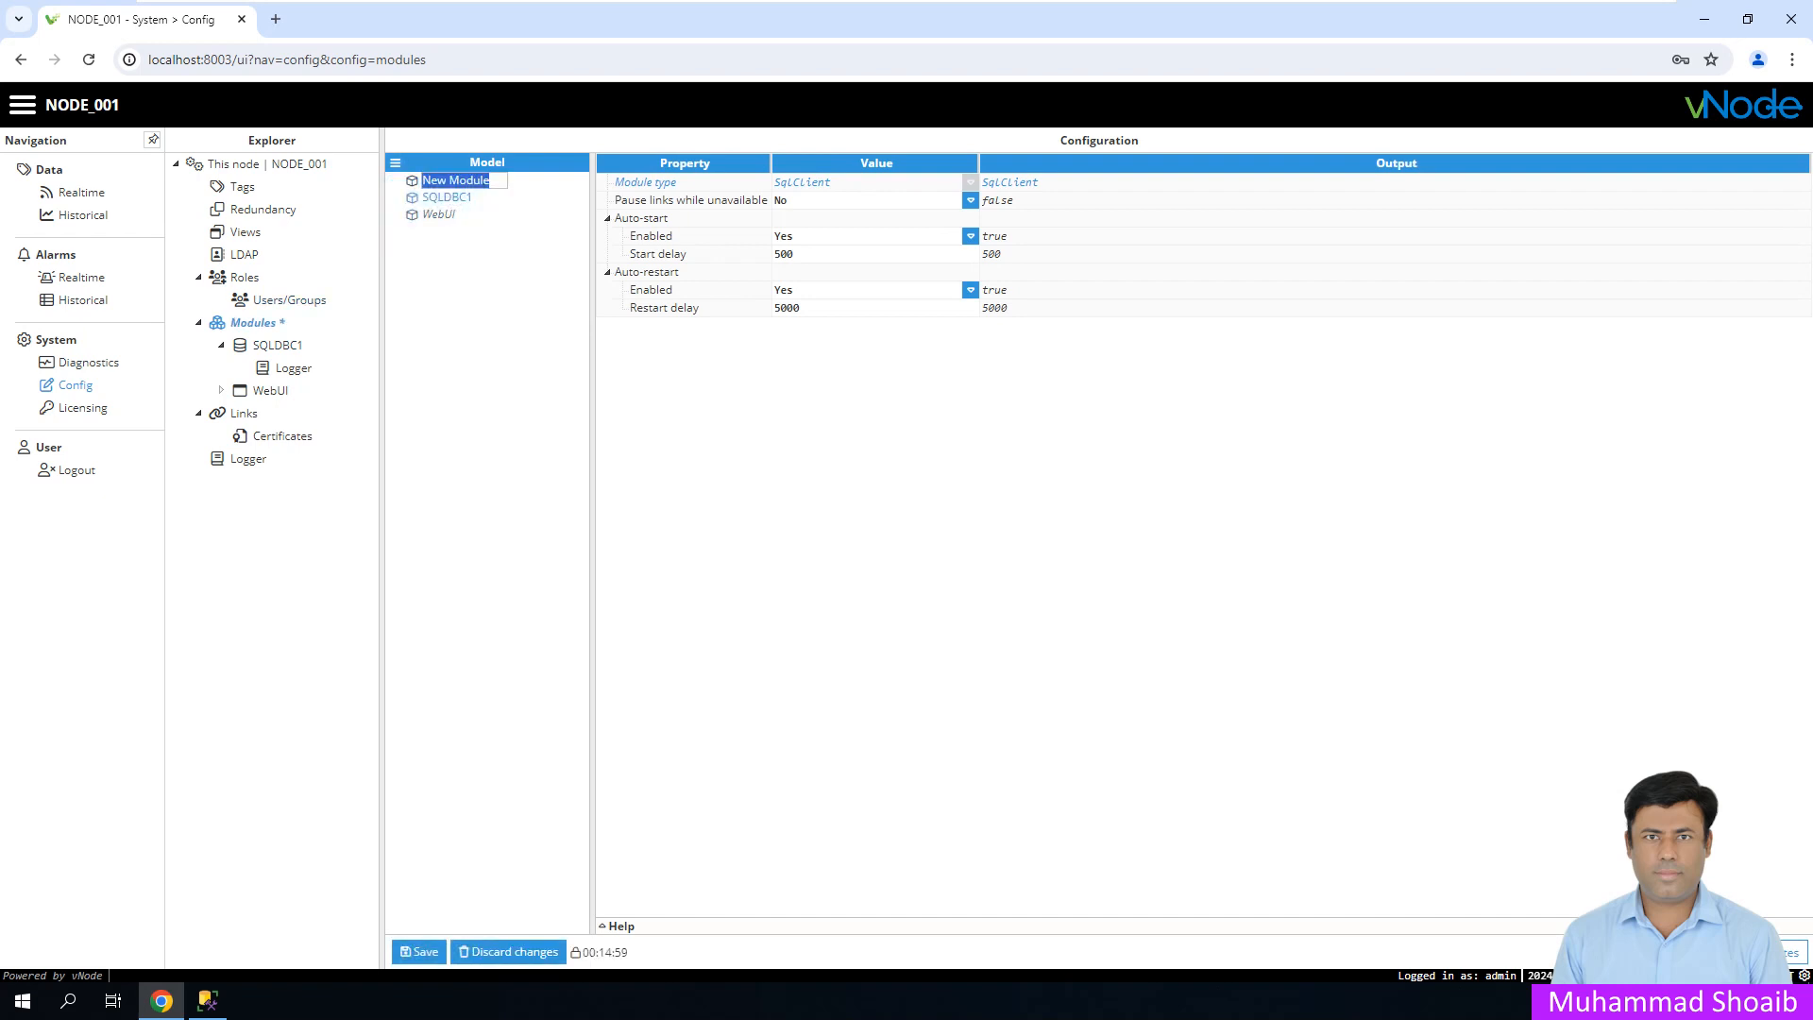
pyautogui.write('OC')
pyautogui.press('BackSpace')
pyautogui.write('PCUAC1')
pyautogui.press('Return')
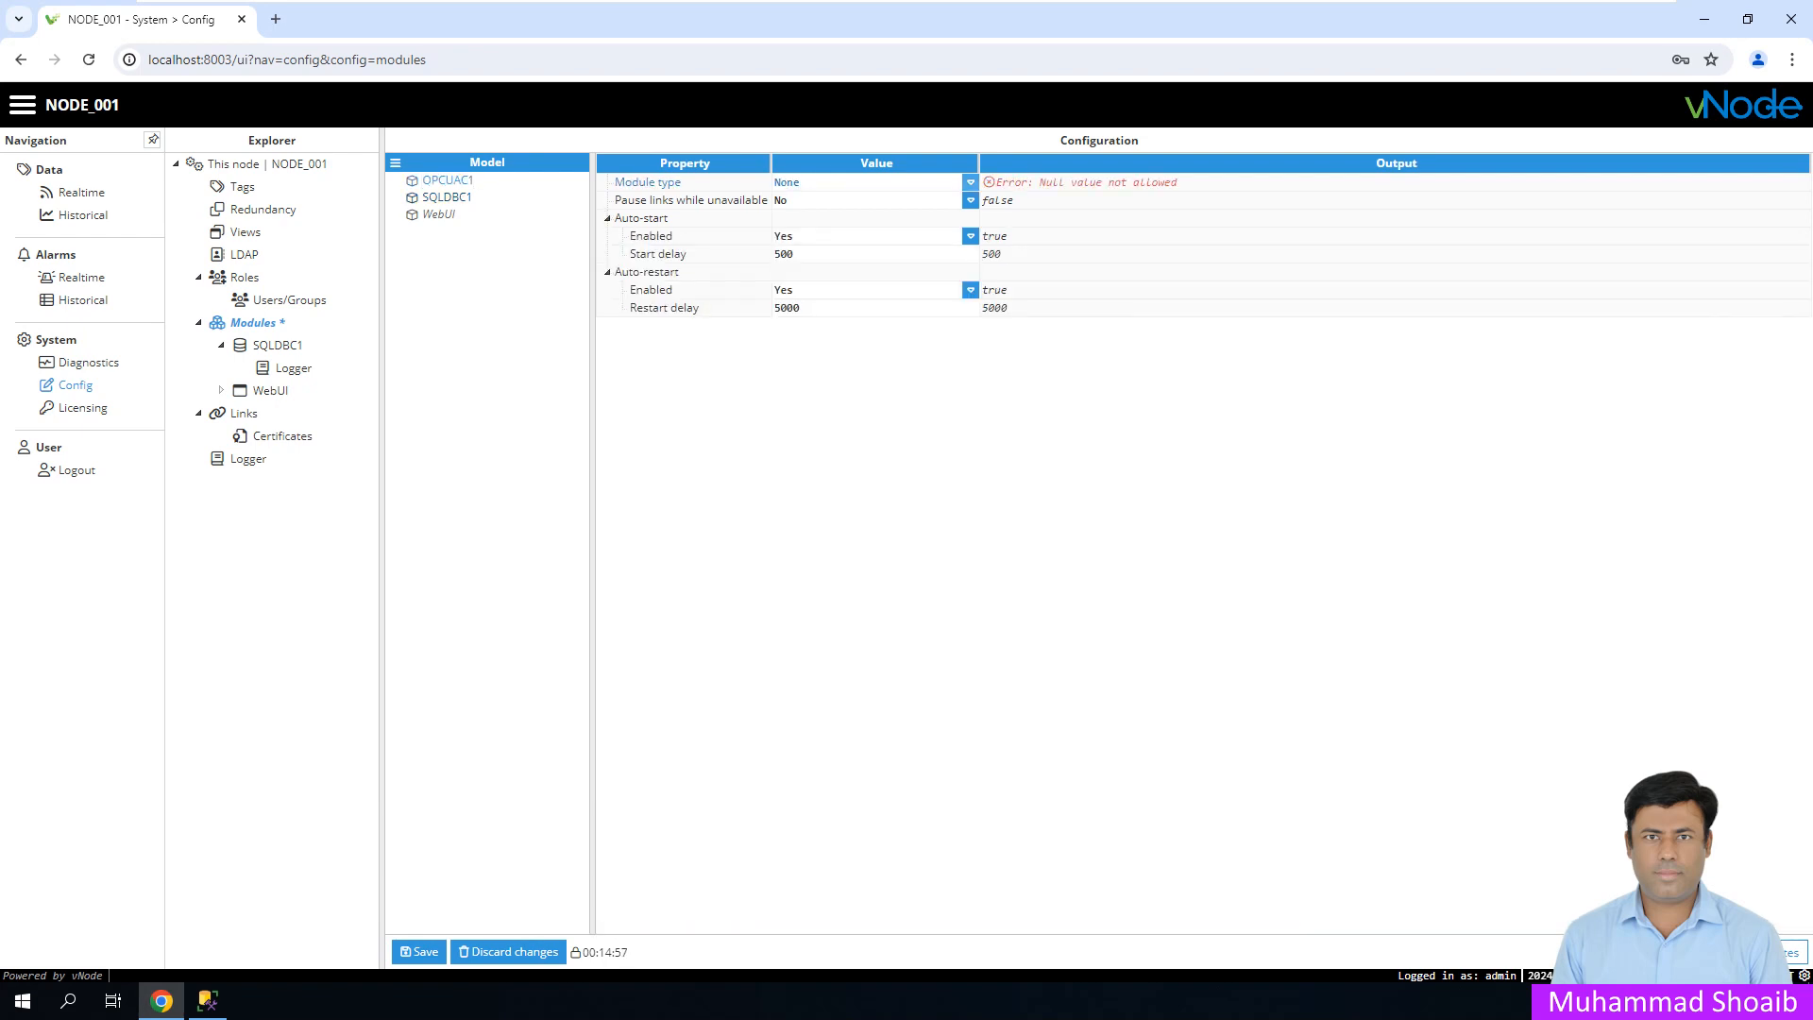
# - Set OPCUAC1's module type to OpcUaServer and save the module configuration
pyautogui.click(970, 181)
pyautogui.scroll(-1, 867, 368)
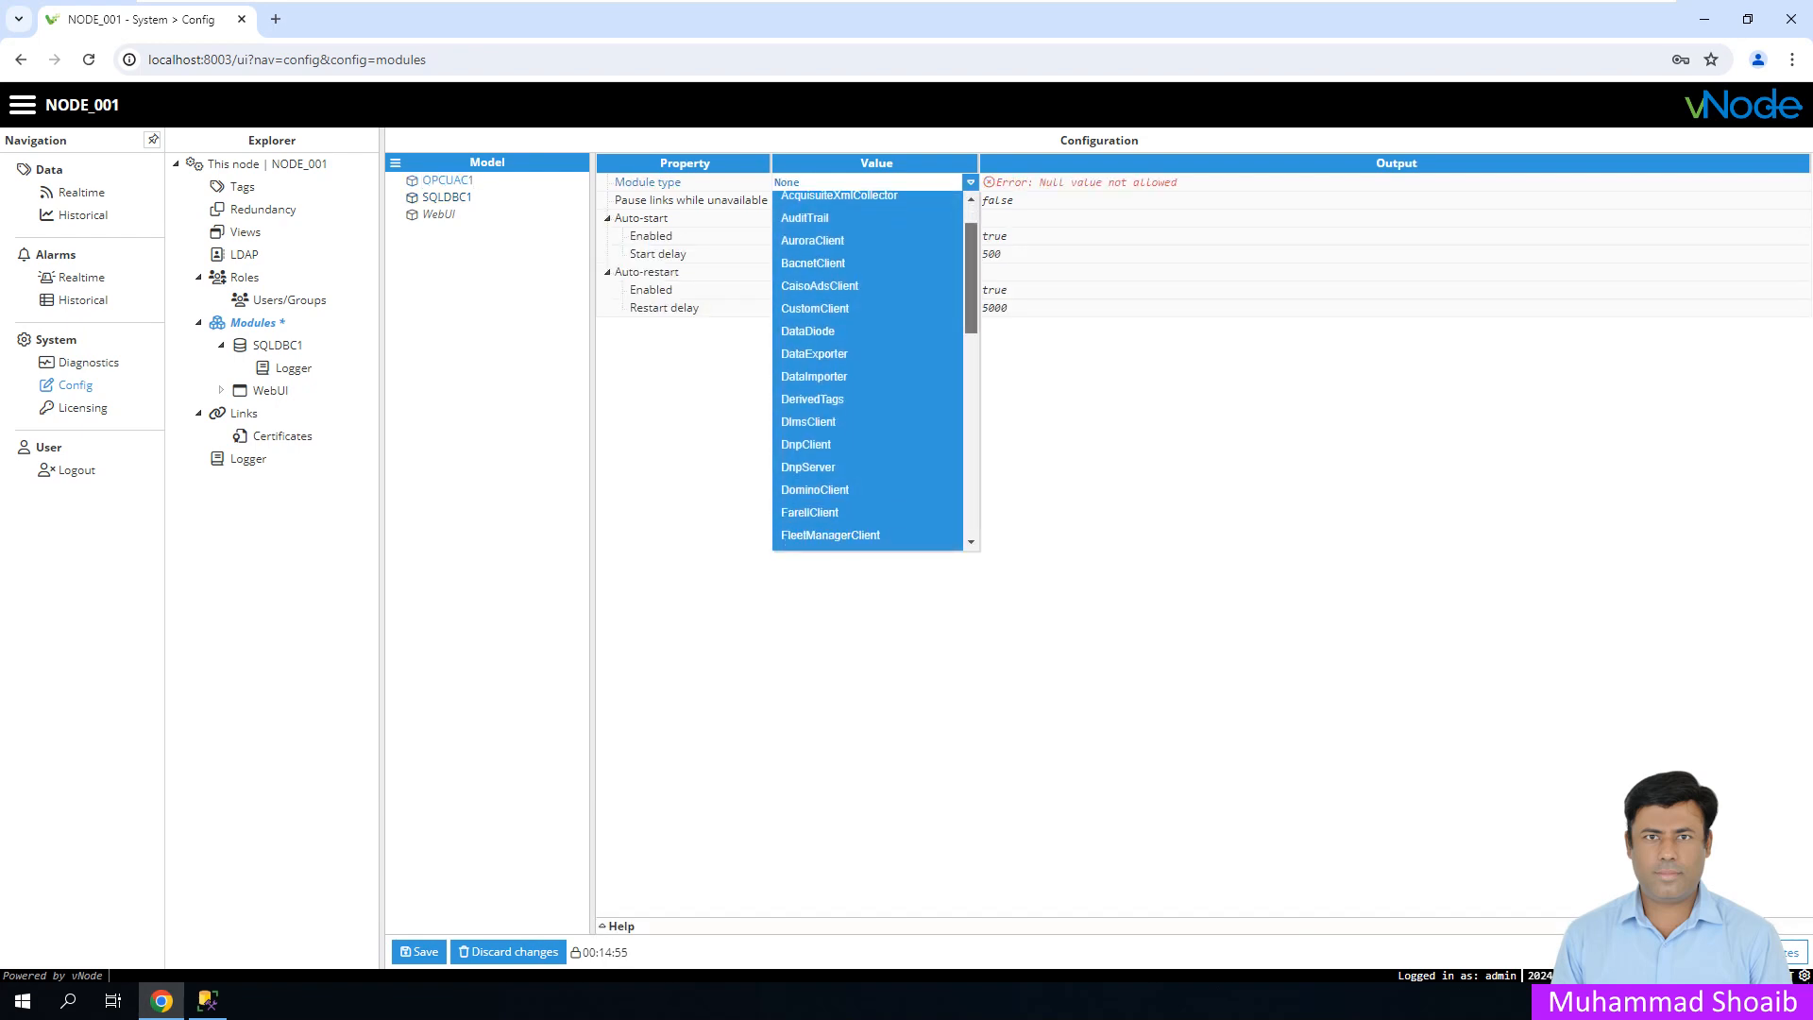
pyautogui.scroll(-3, 867, 368)
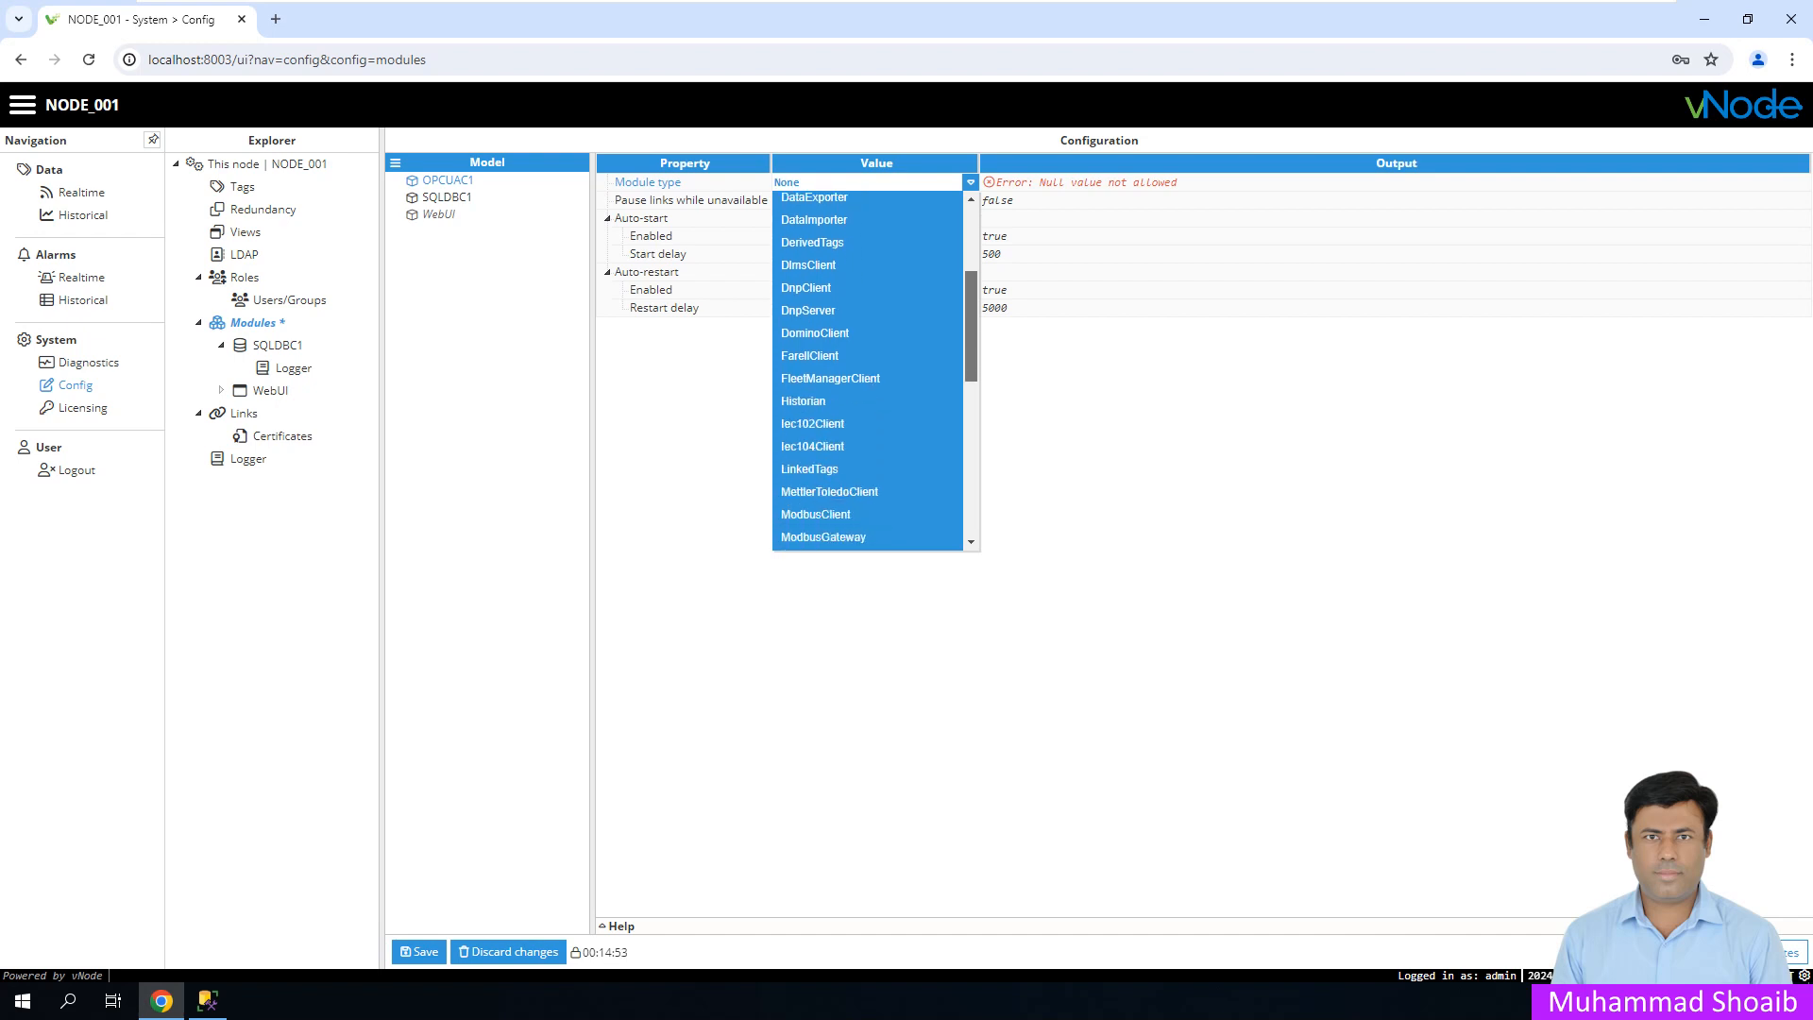
pyautogui.scroll(-3, 867, 368)
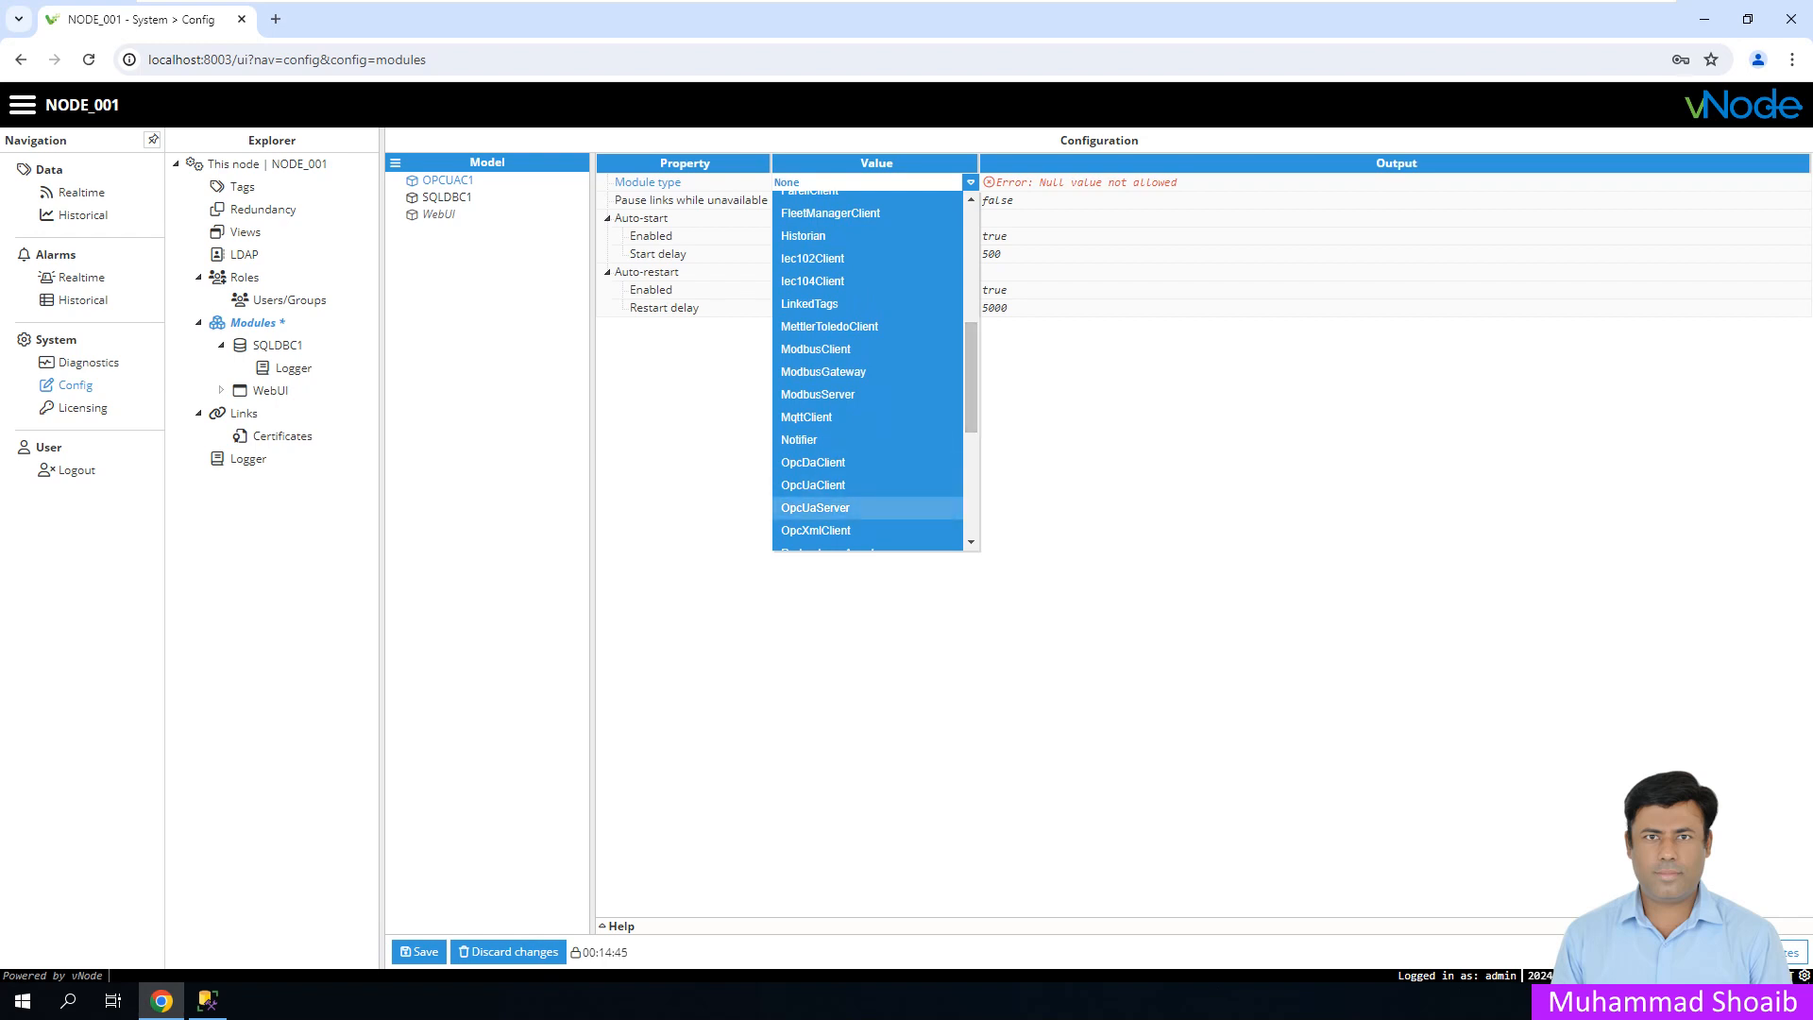
pyautogui.click(815, 507)
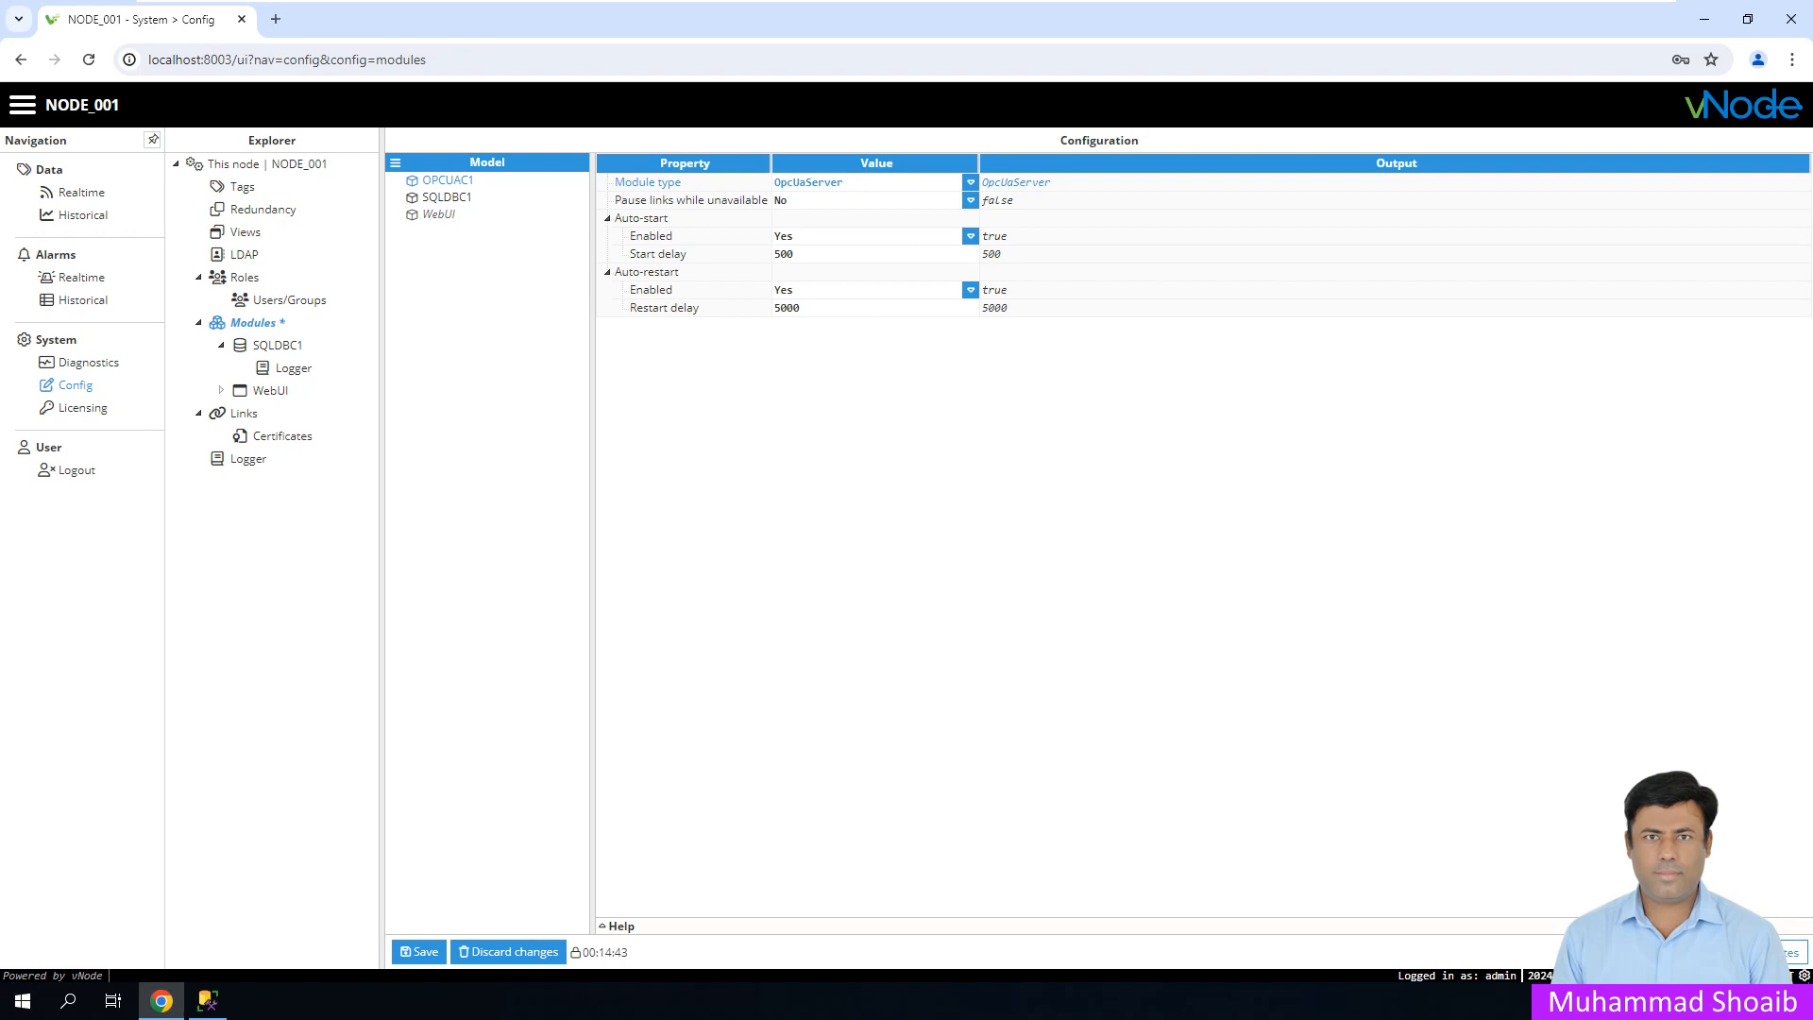
pyautogui.click(418, 951)
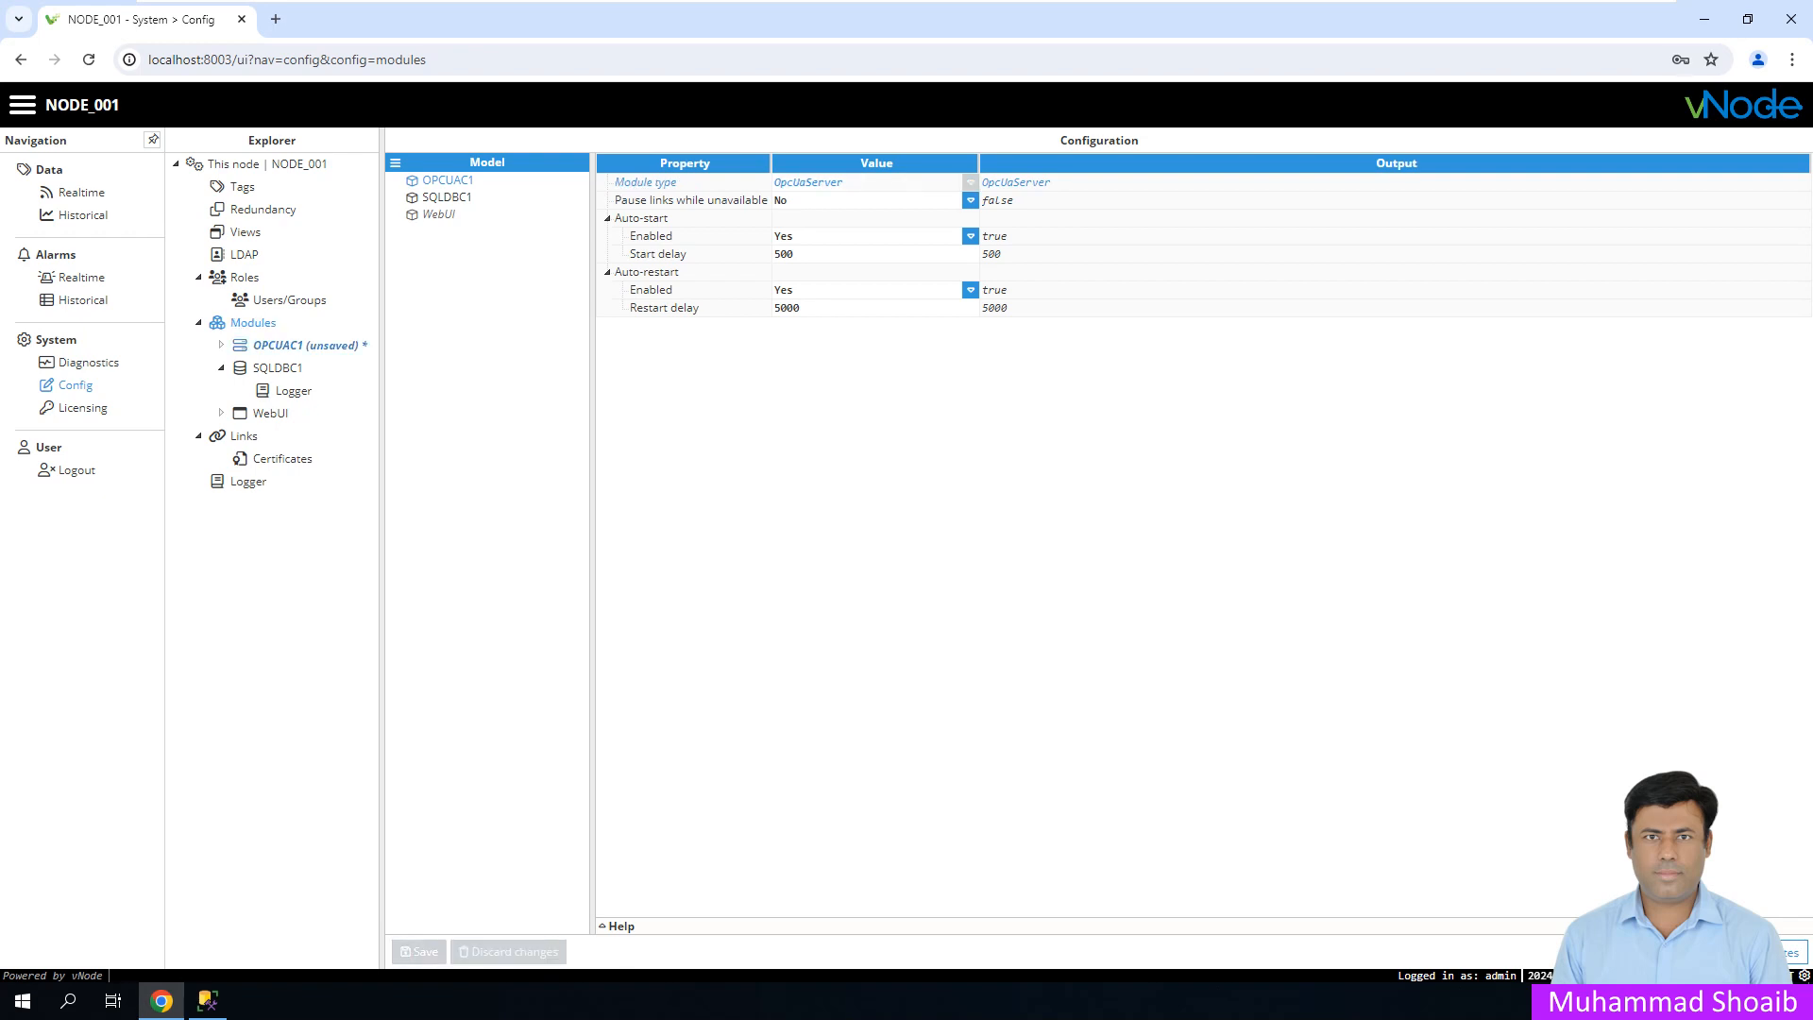
# - In OPCUAC1's server settings, set Allow anonymous user and None (Insecure) to Yes, then save
pyautogui.click(305, 345)
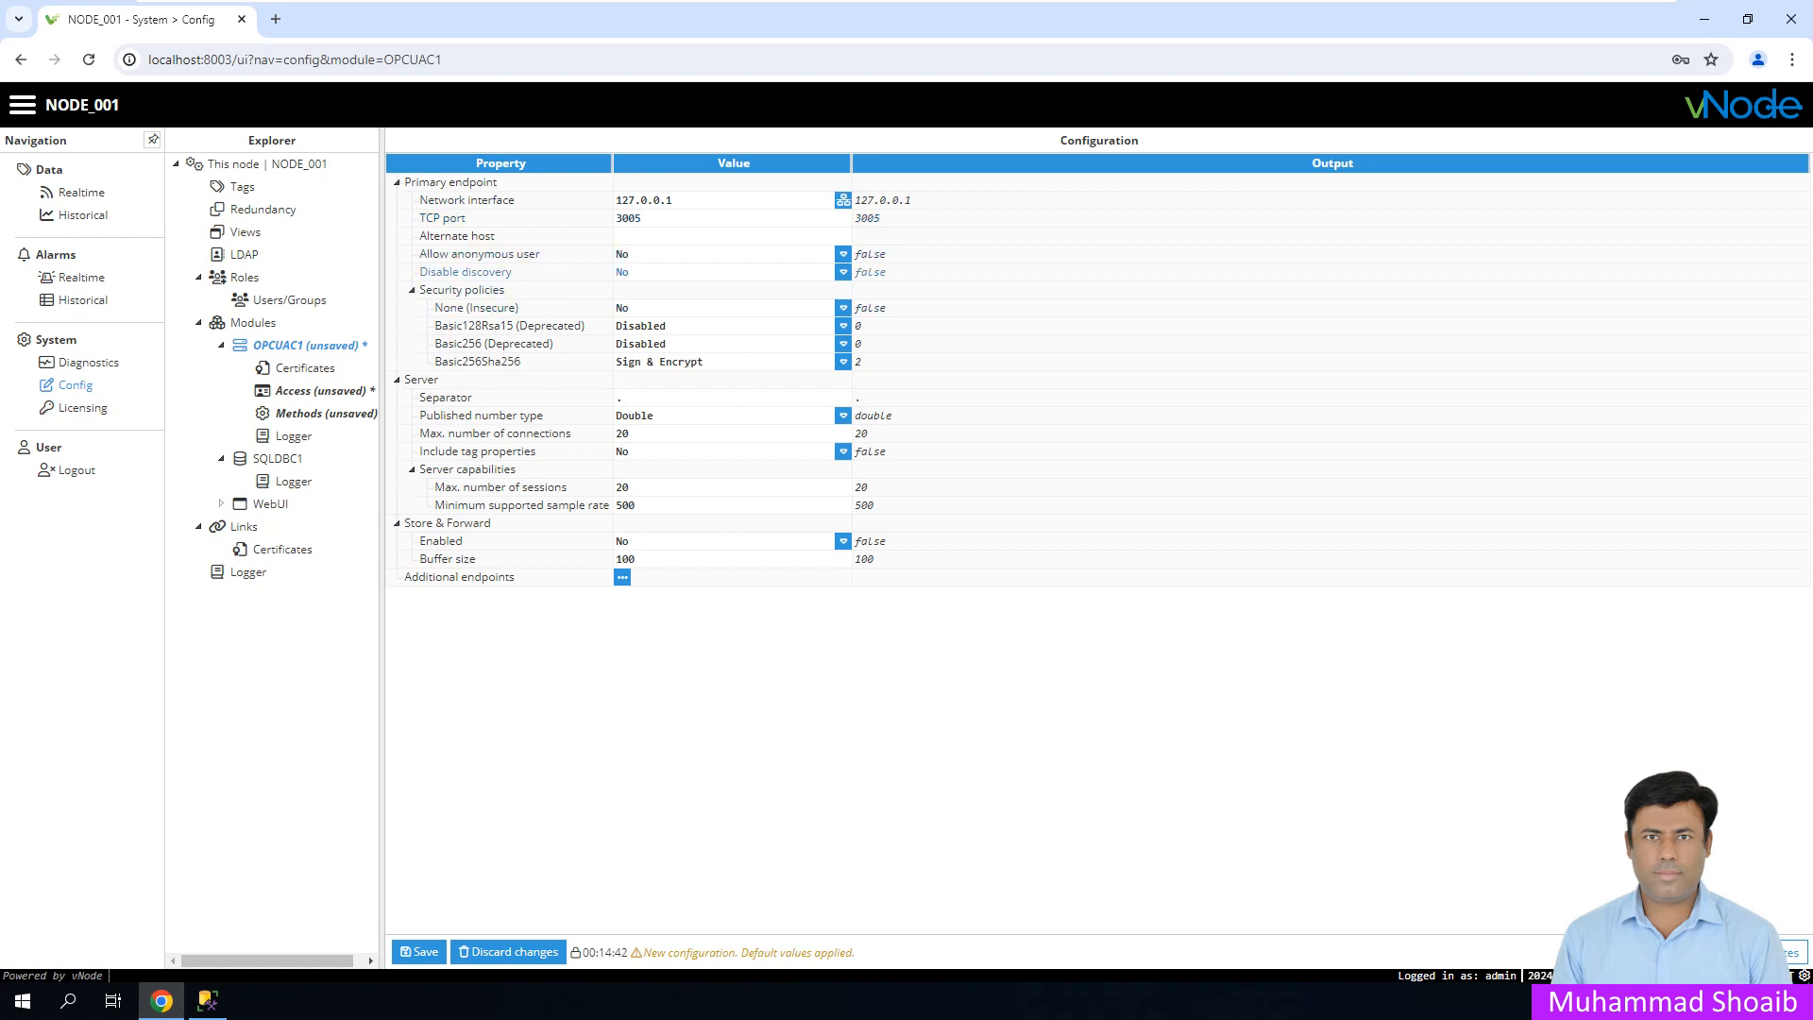
pyautogui.click(843, 253)
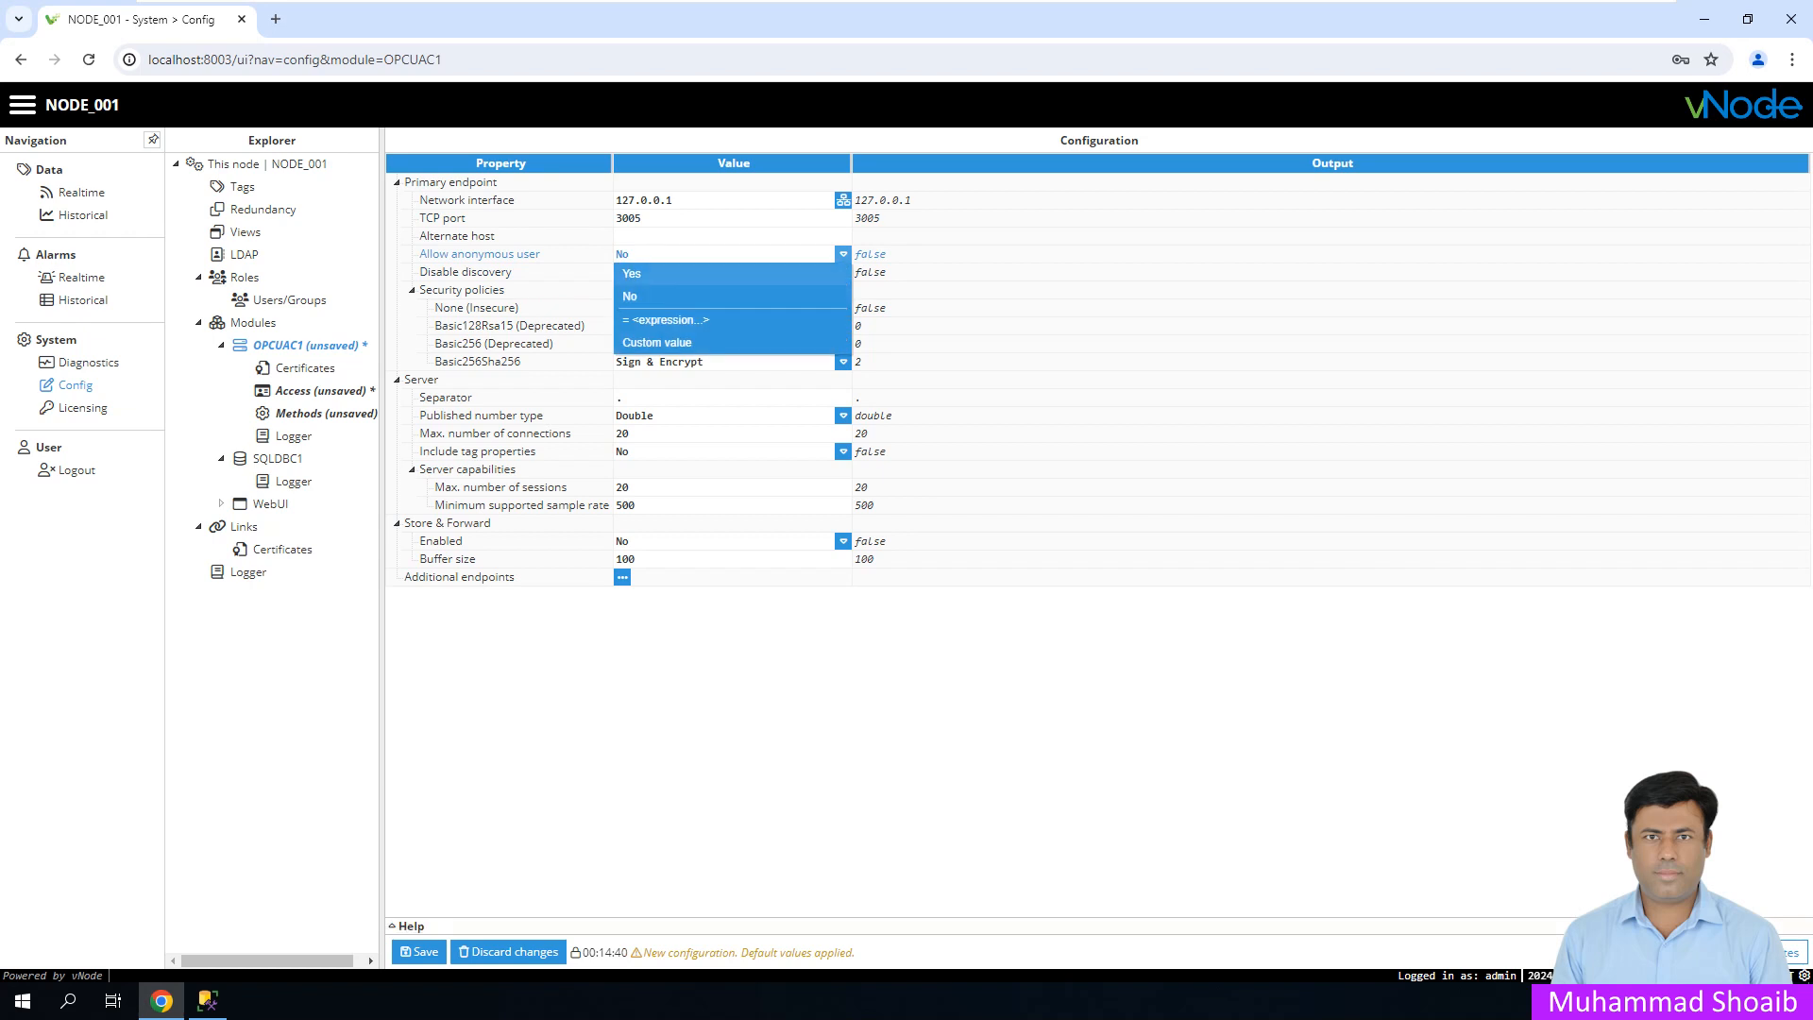
pyautogui.click(661, 267)
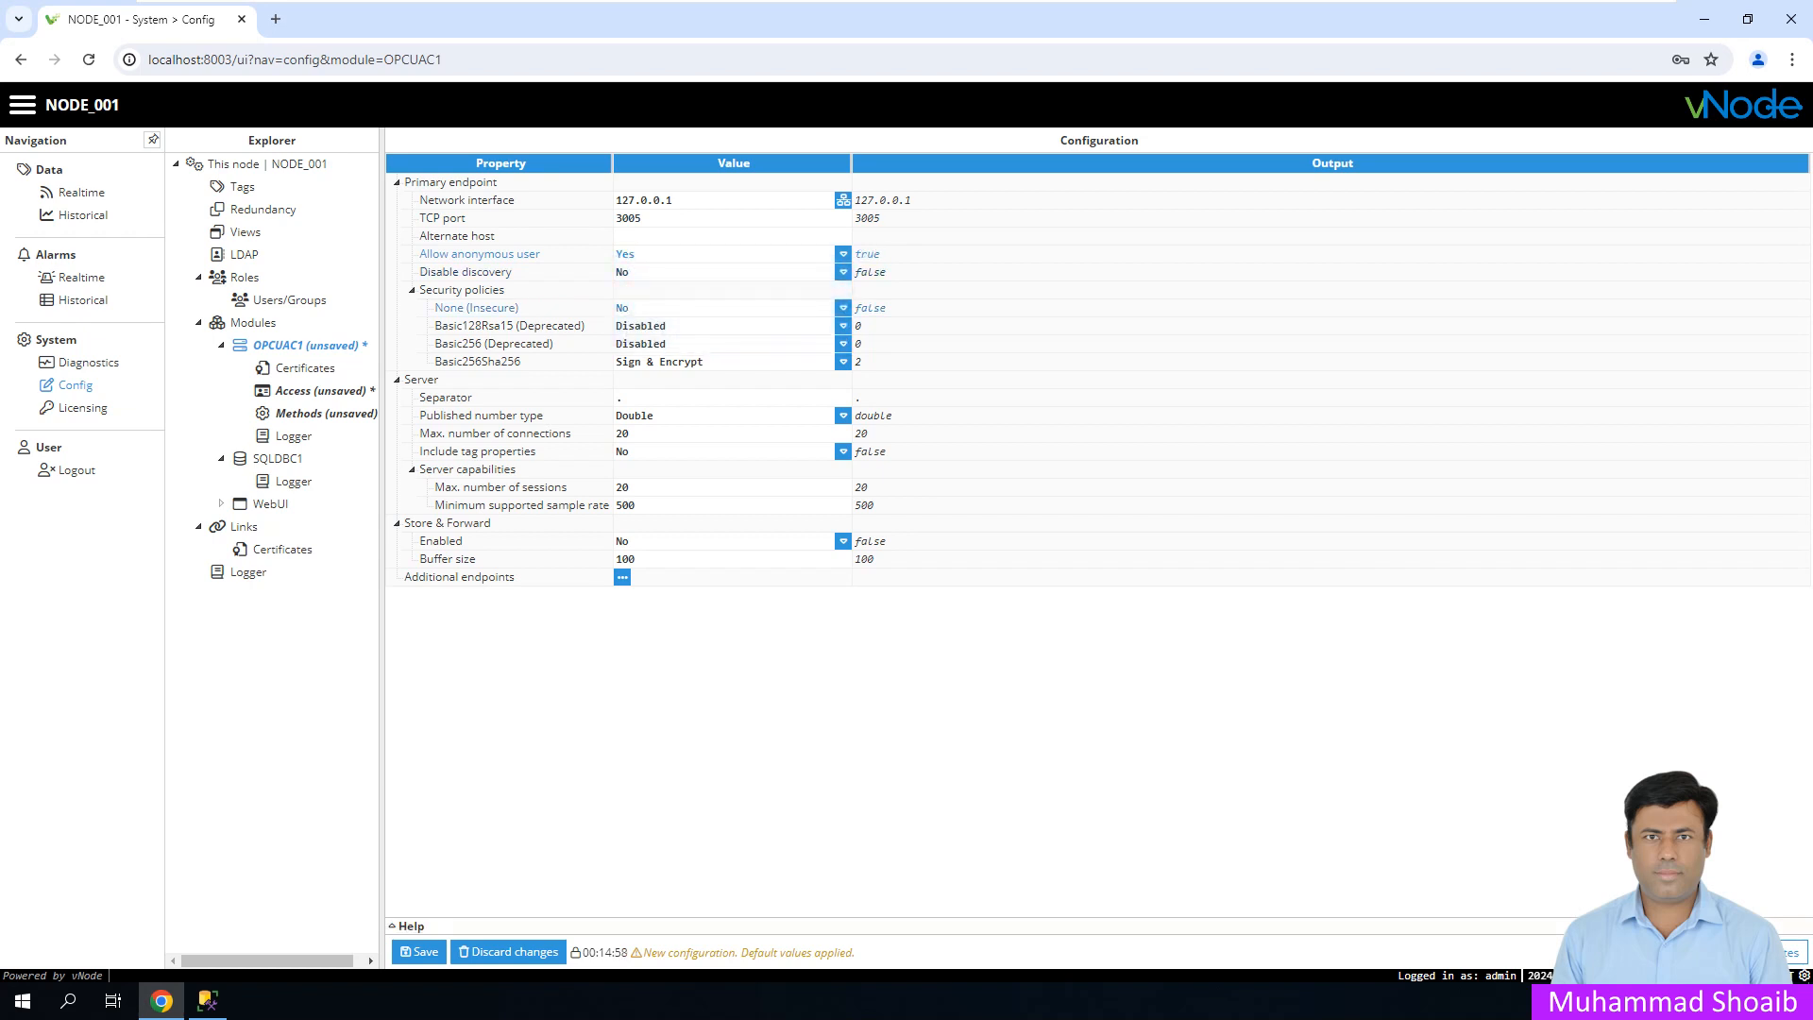
pyautogui.click(843, 308)
pyautogui.click(652, 322)
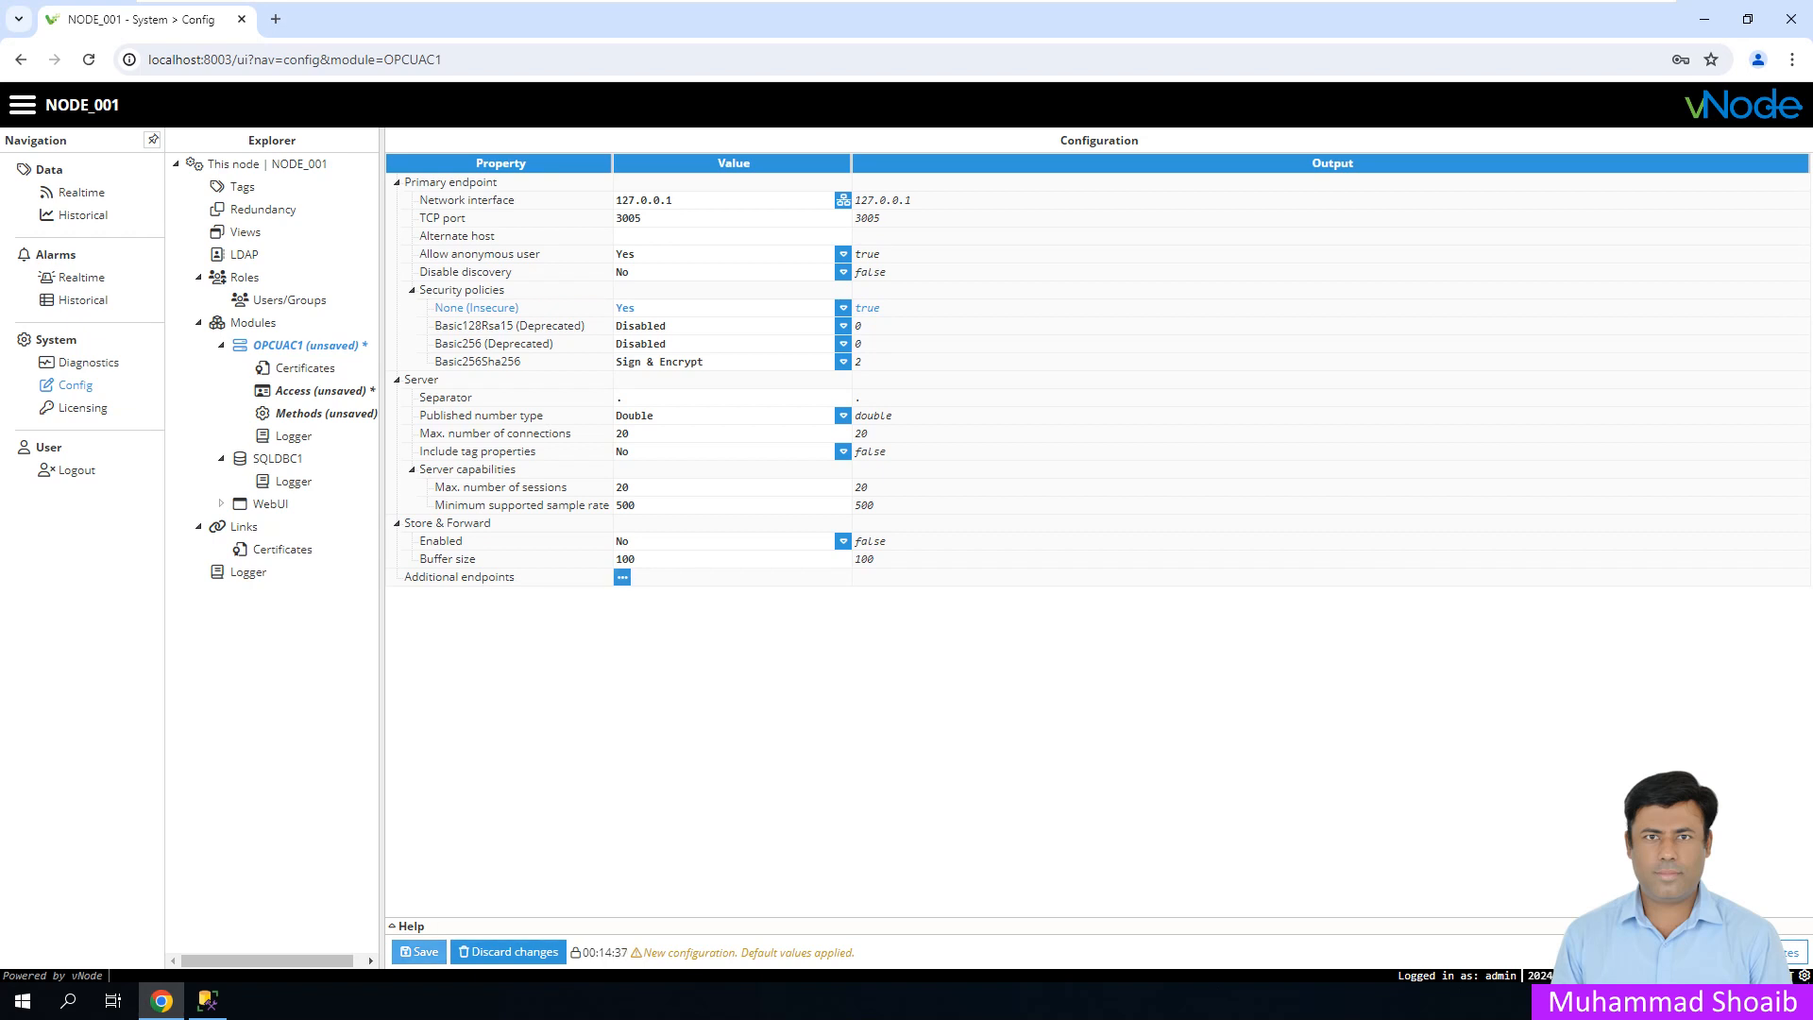
pyautogui.click(419, 952)
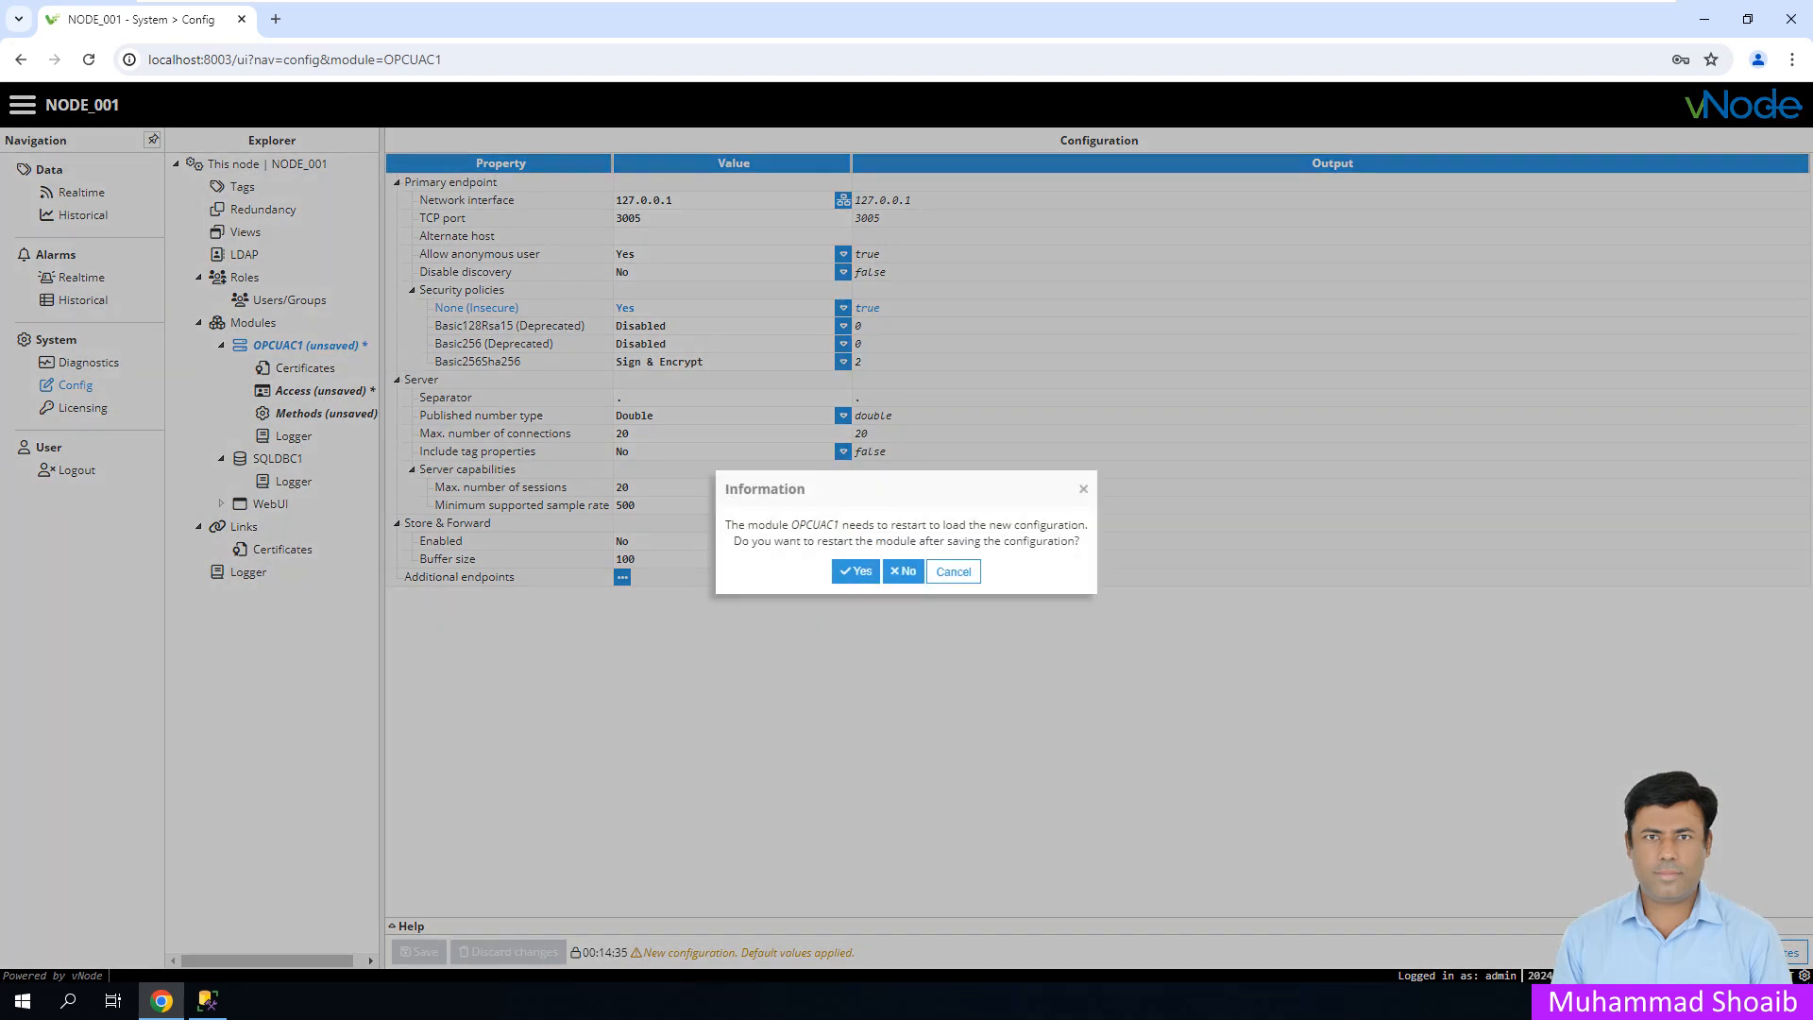
# - Confirm the OPCUAC1 restart, then save its Access settings with another restart
pyautogui.click(855, 571)
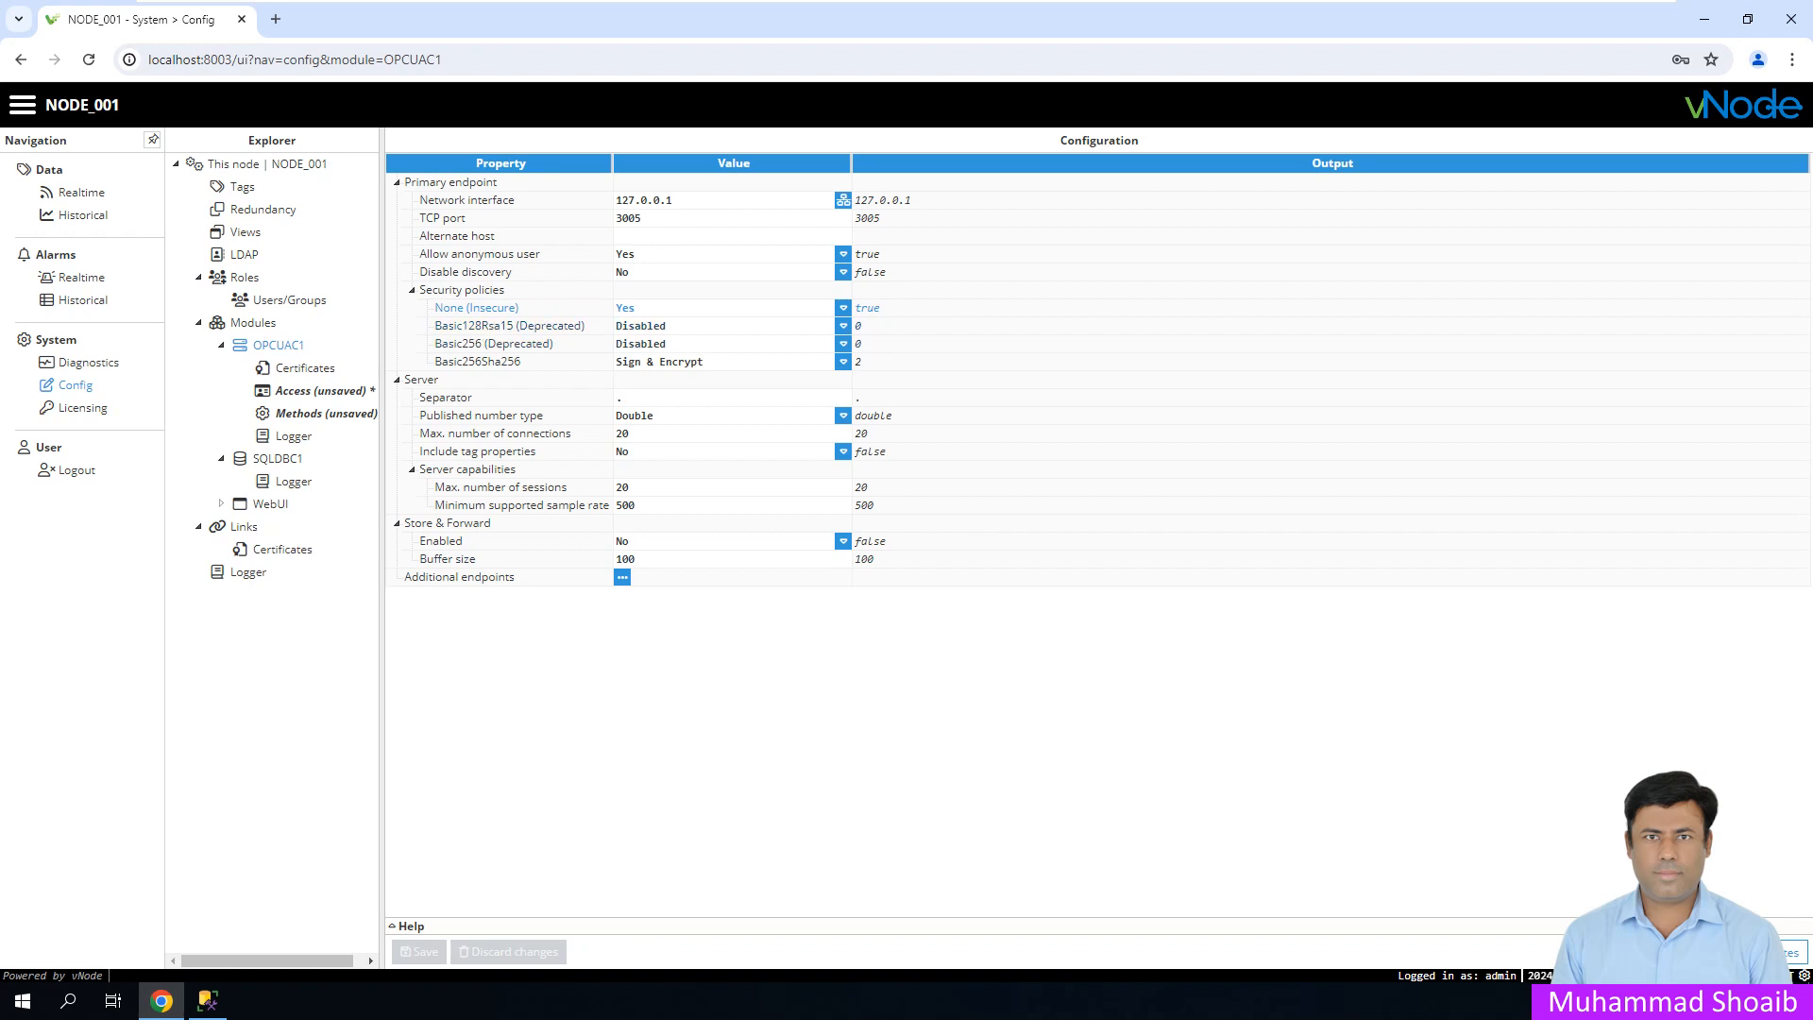
pyautogui.click(321, 391)
pyautogui.click(420, 951)
pyautogui.click(855, 572)
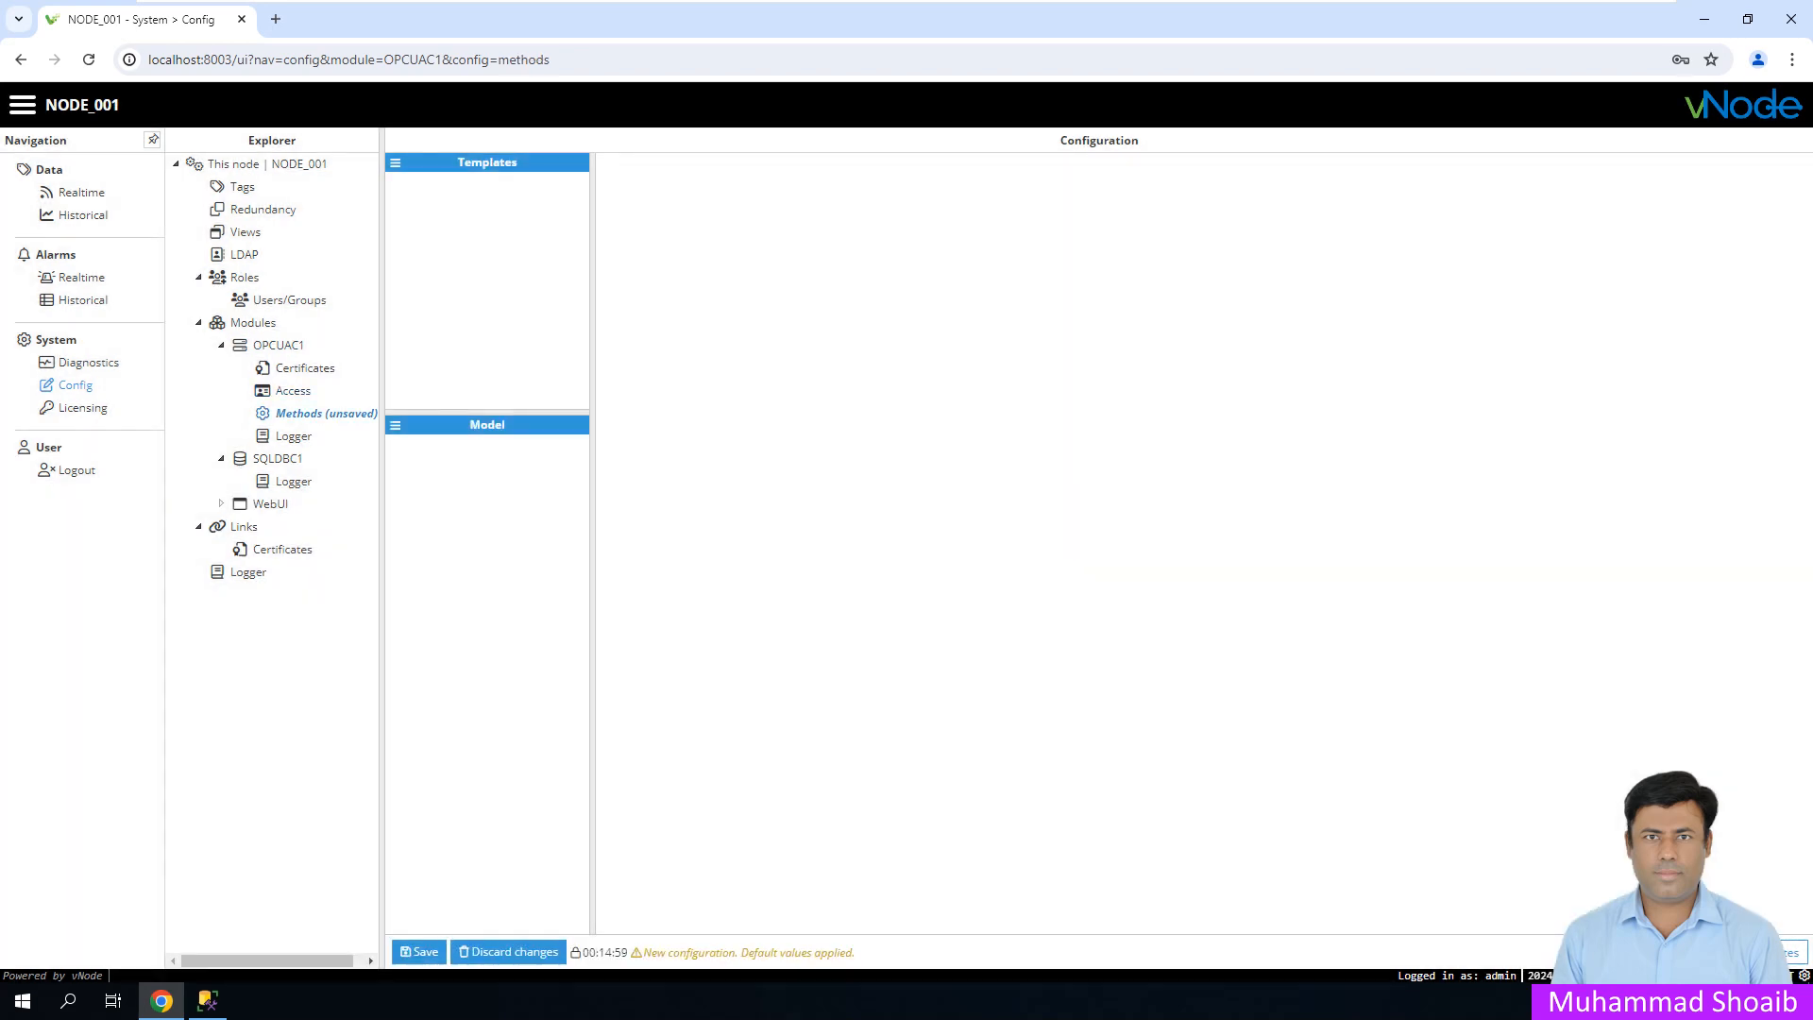
# - Save OPCUAC1's Methods settings with a restart, then view the Diagnostics file logs
pyautogui.click(420, 952)
pyautogui.click(856, 571)
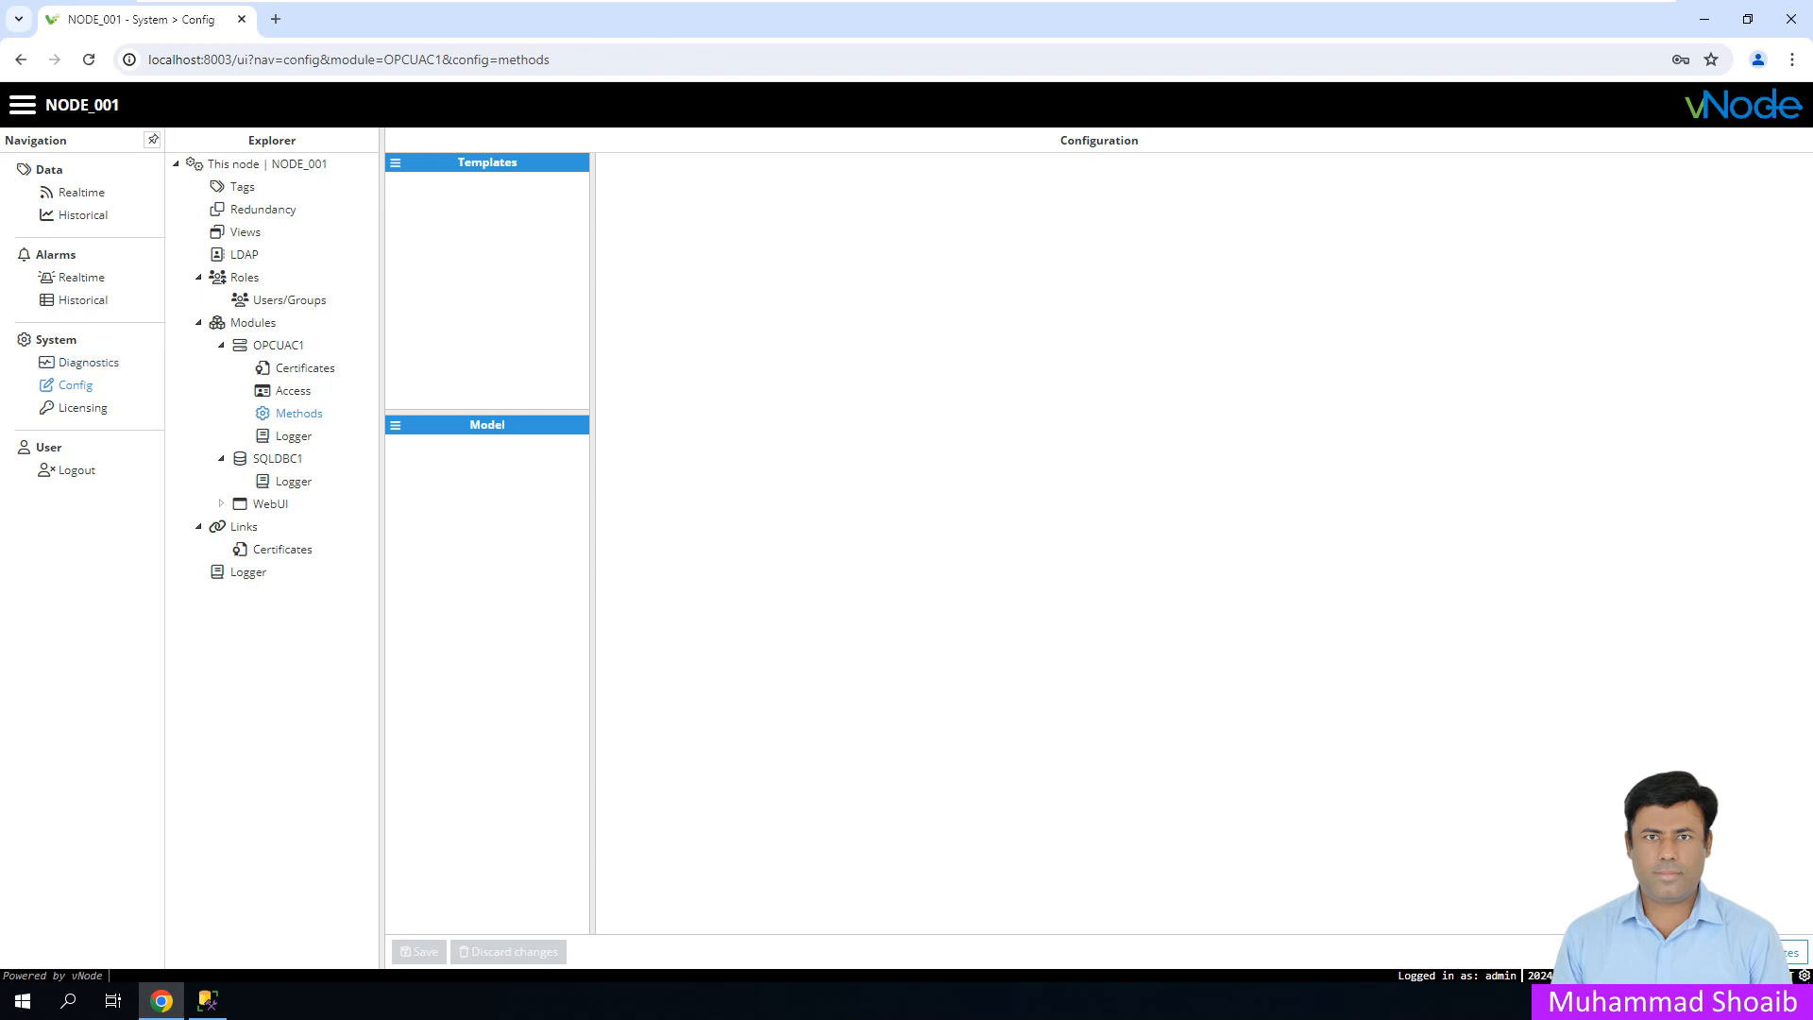
pyautogui.click(89, 362)
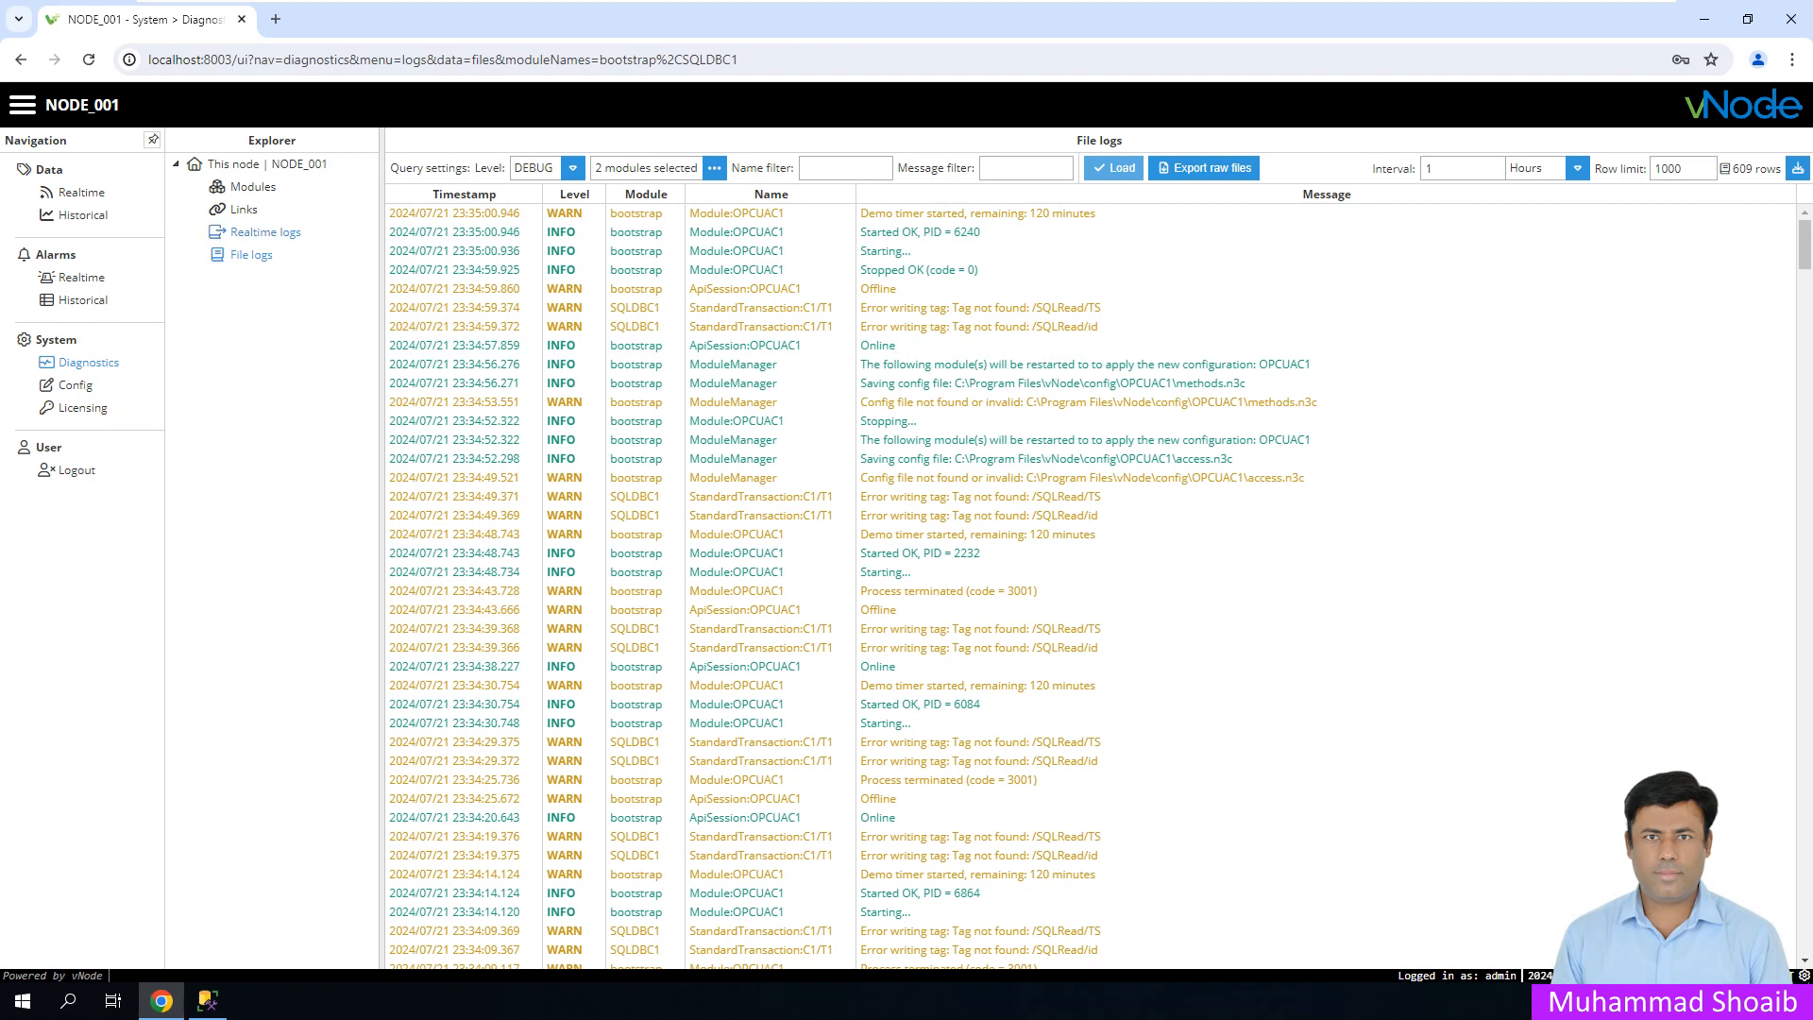
# - Set up realtime logs at DEBUG level including the SQLDBC1 module
pyautogui.click(266, 231)
pyautogui.click(677, 168)
pyautogui.click(677, 168)
pyautogui.click(814, 168)
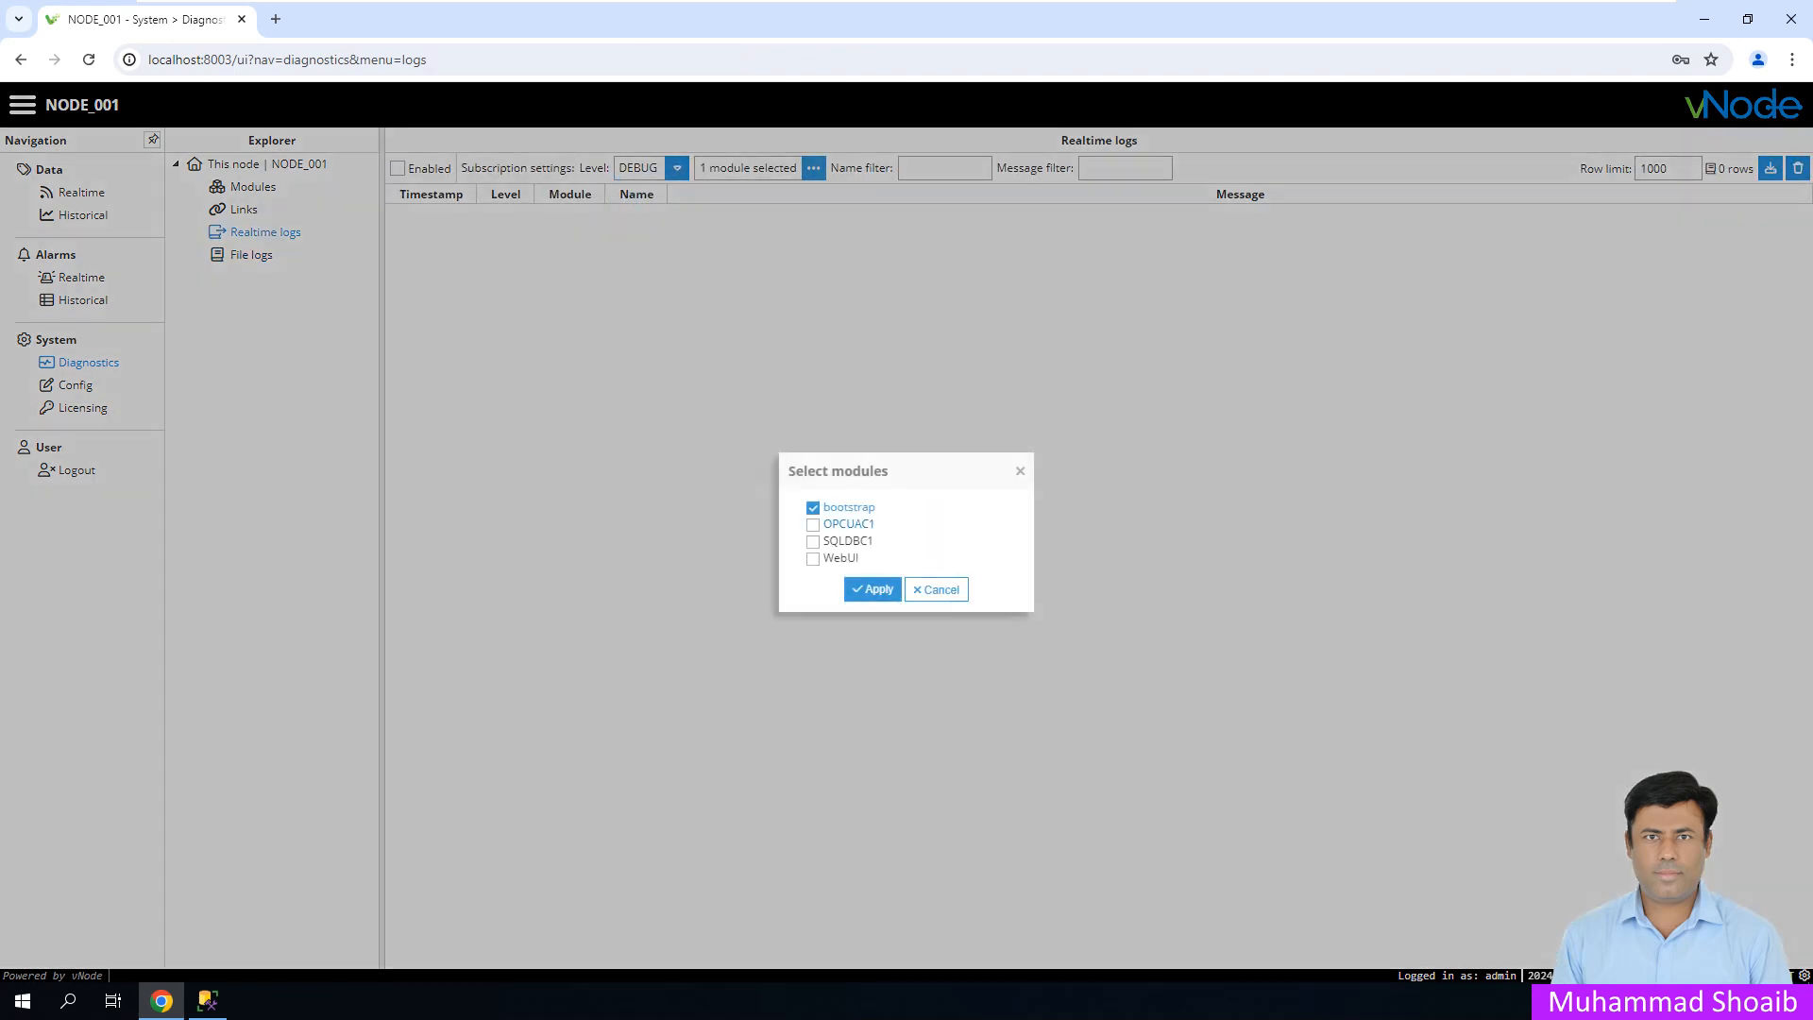
pyautogui.click(813, 541)
pyautogui.click(873, 589)
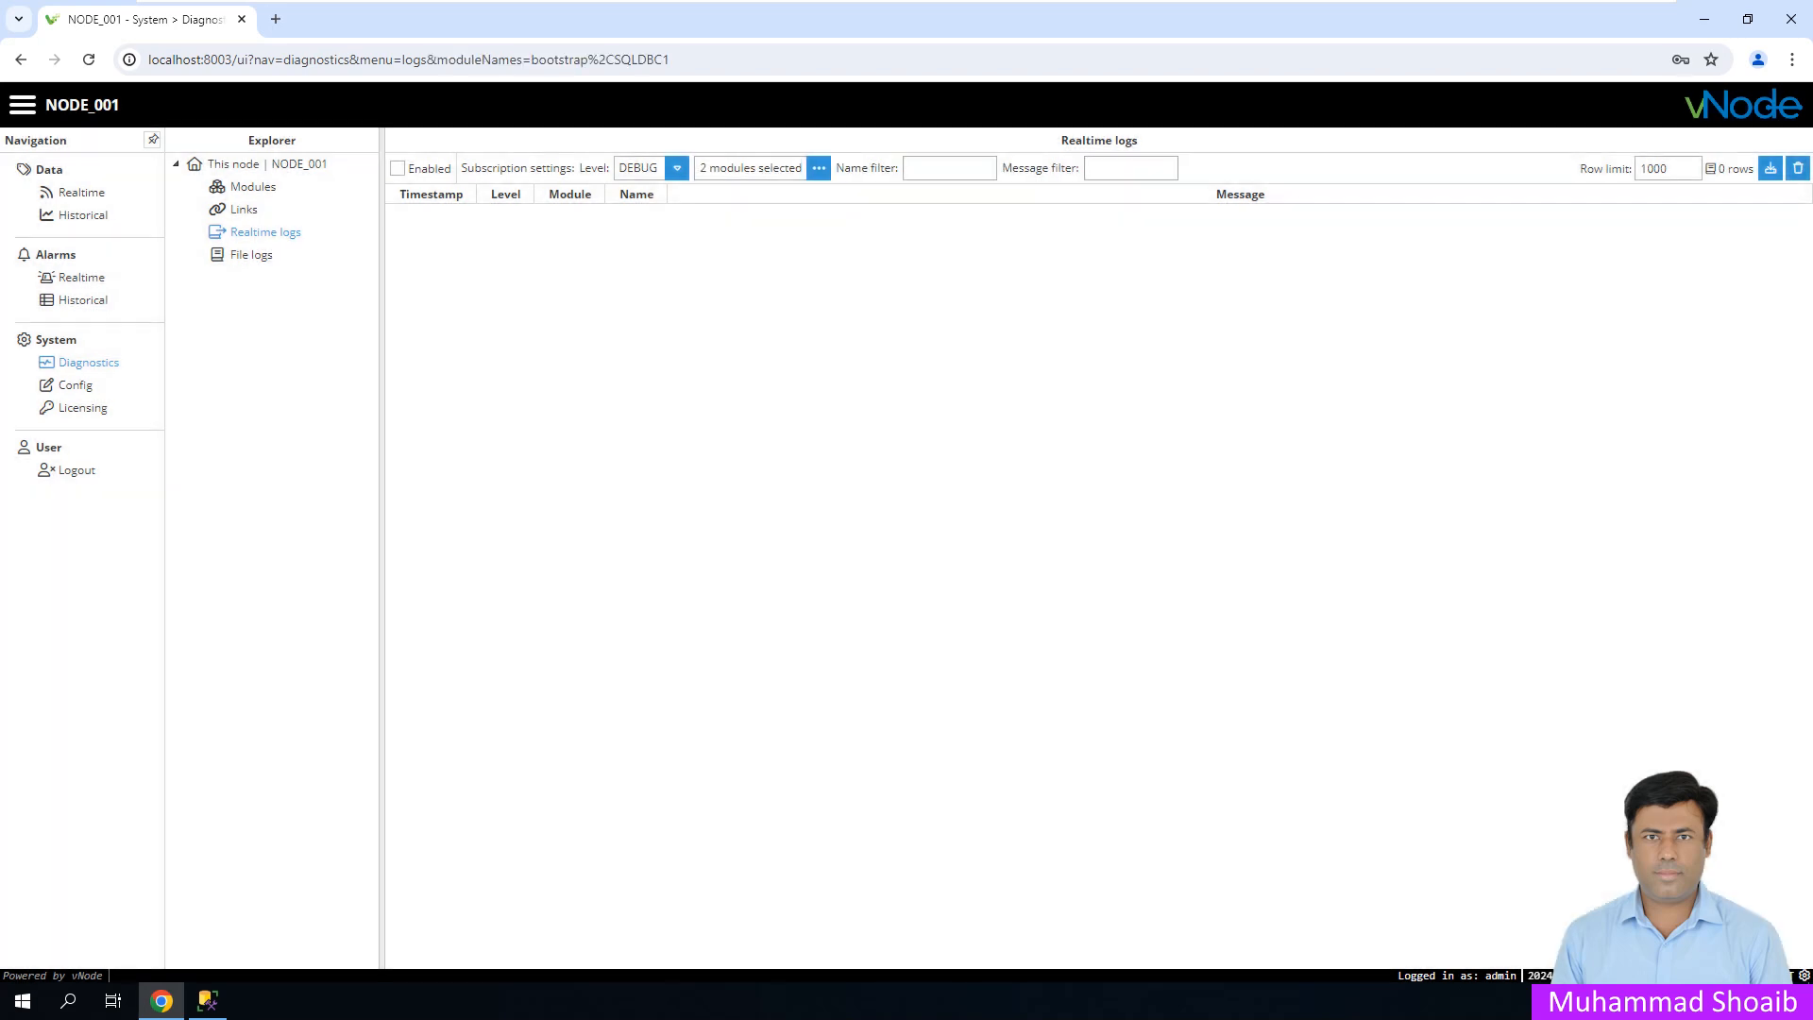
# - Start the live log view, check the file logs, then show the Realtime SQLRead tag values
pyautogui.click(397, 168)
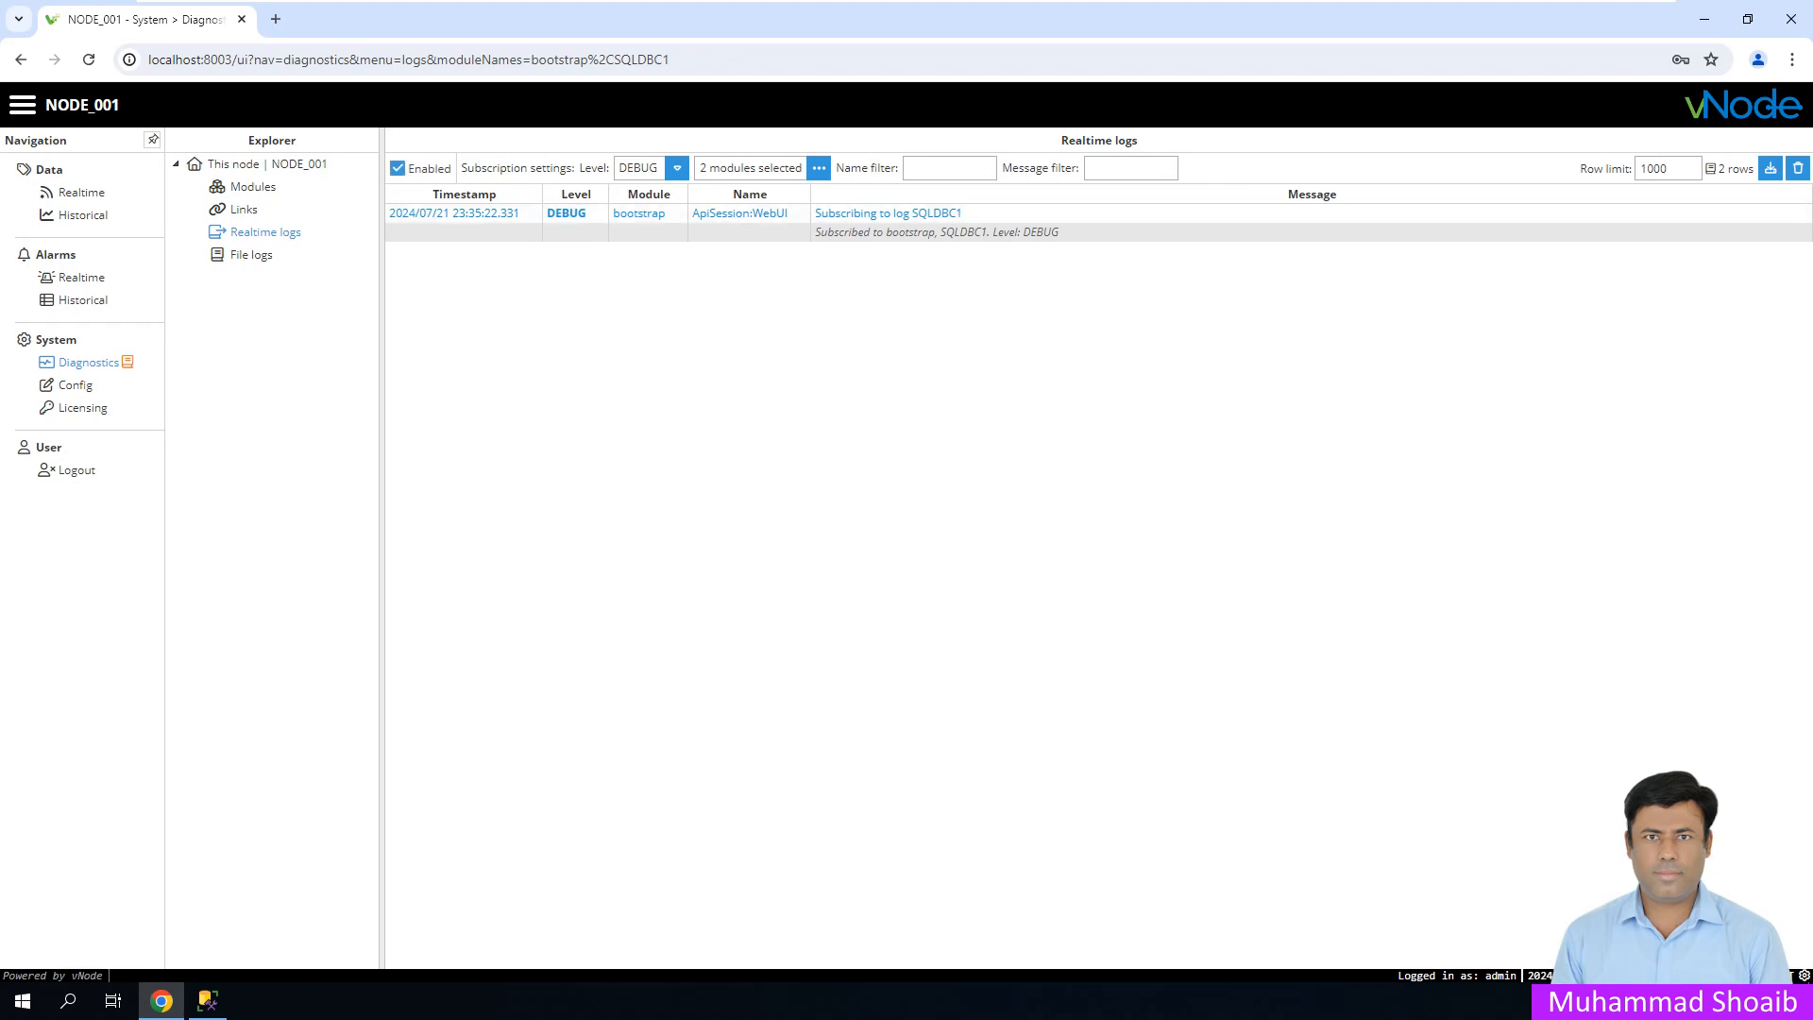
pyautogui.click(252, 254)
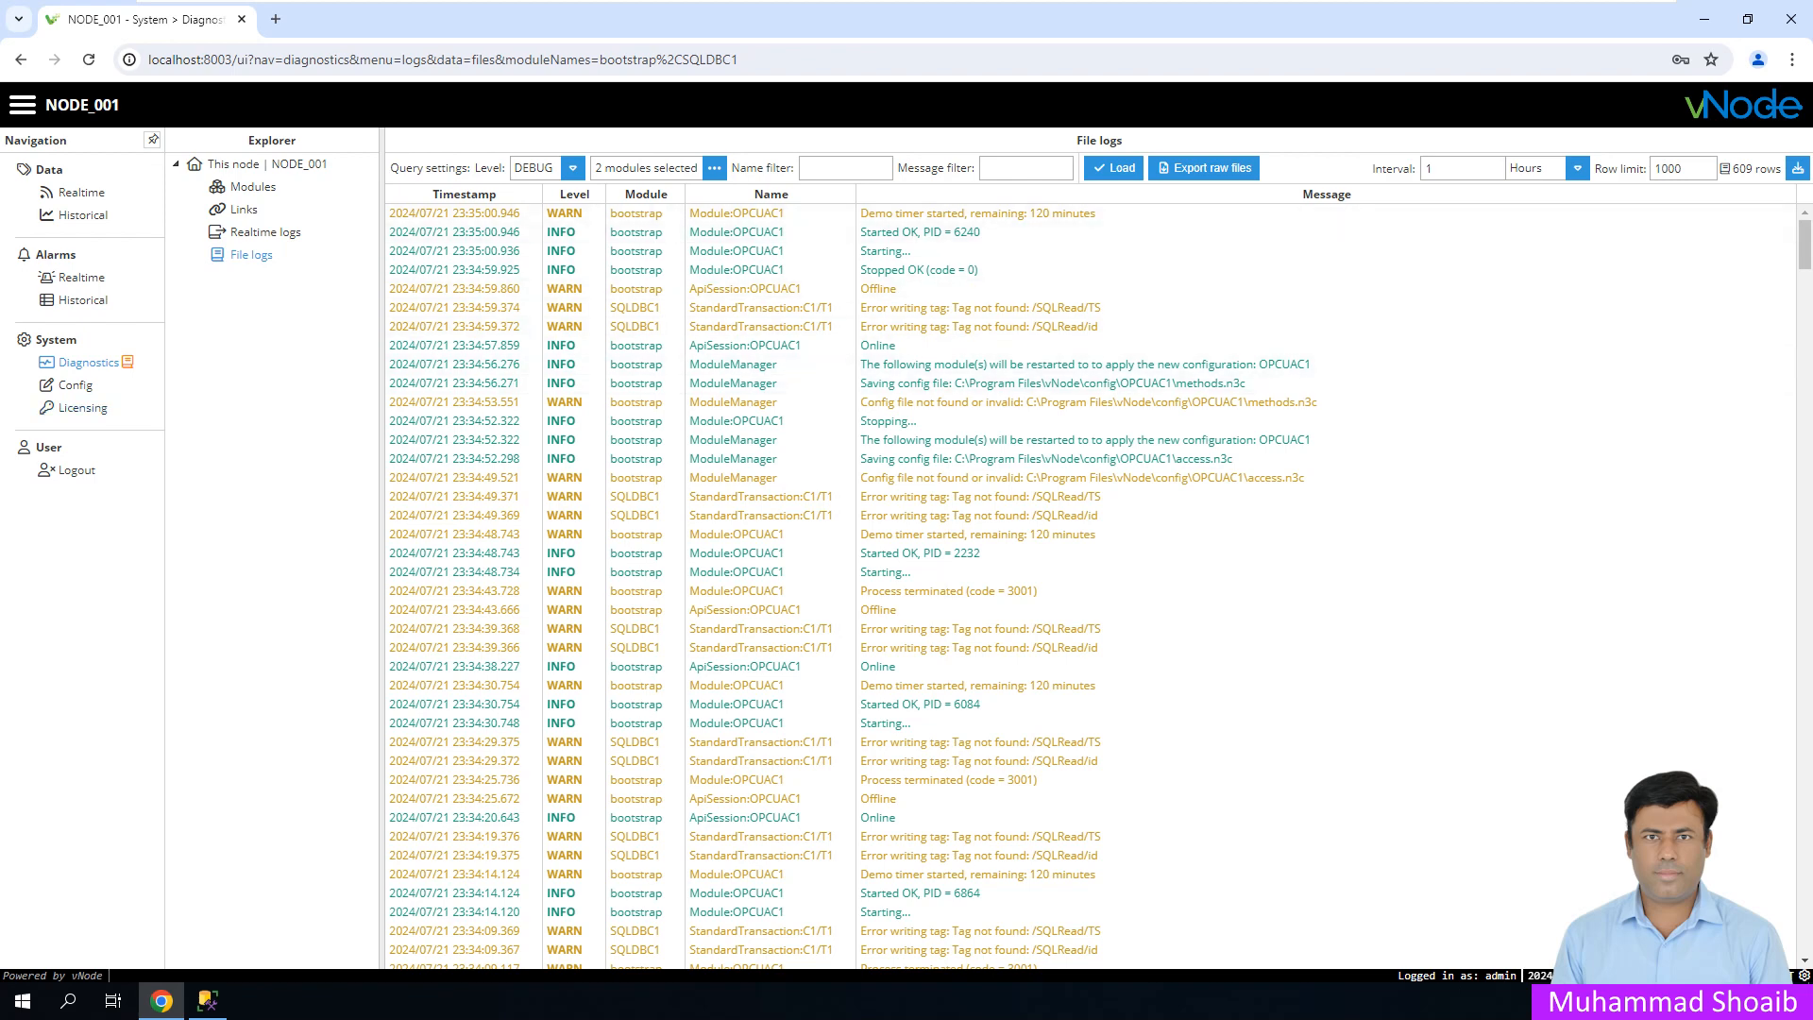
pyautogui.click(81, 192)
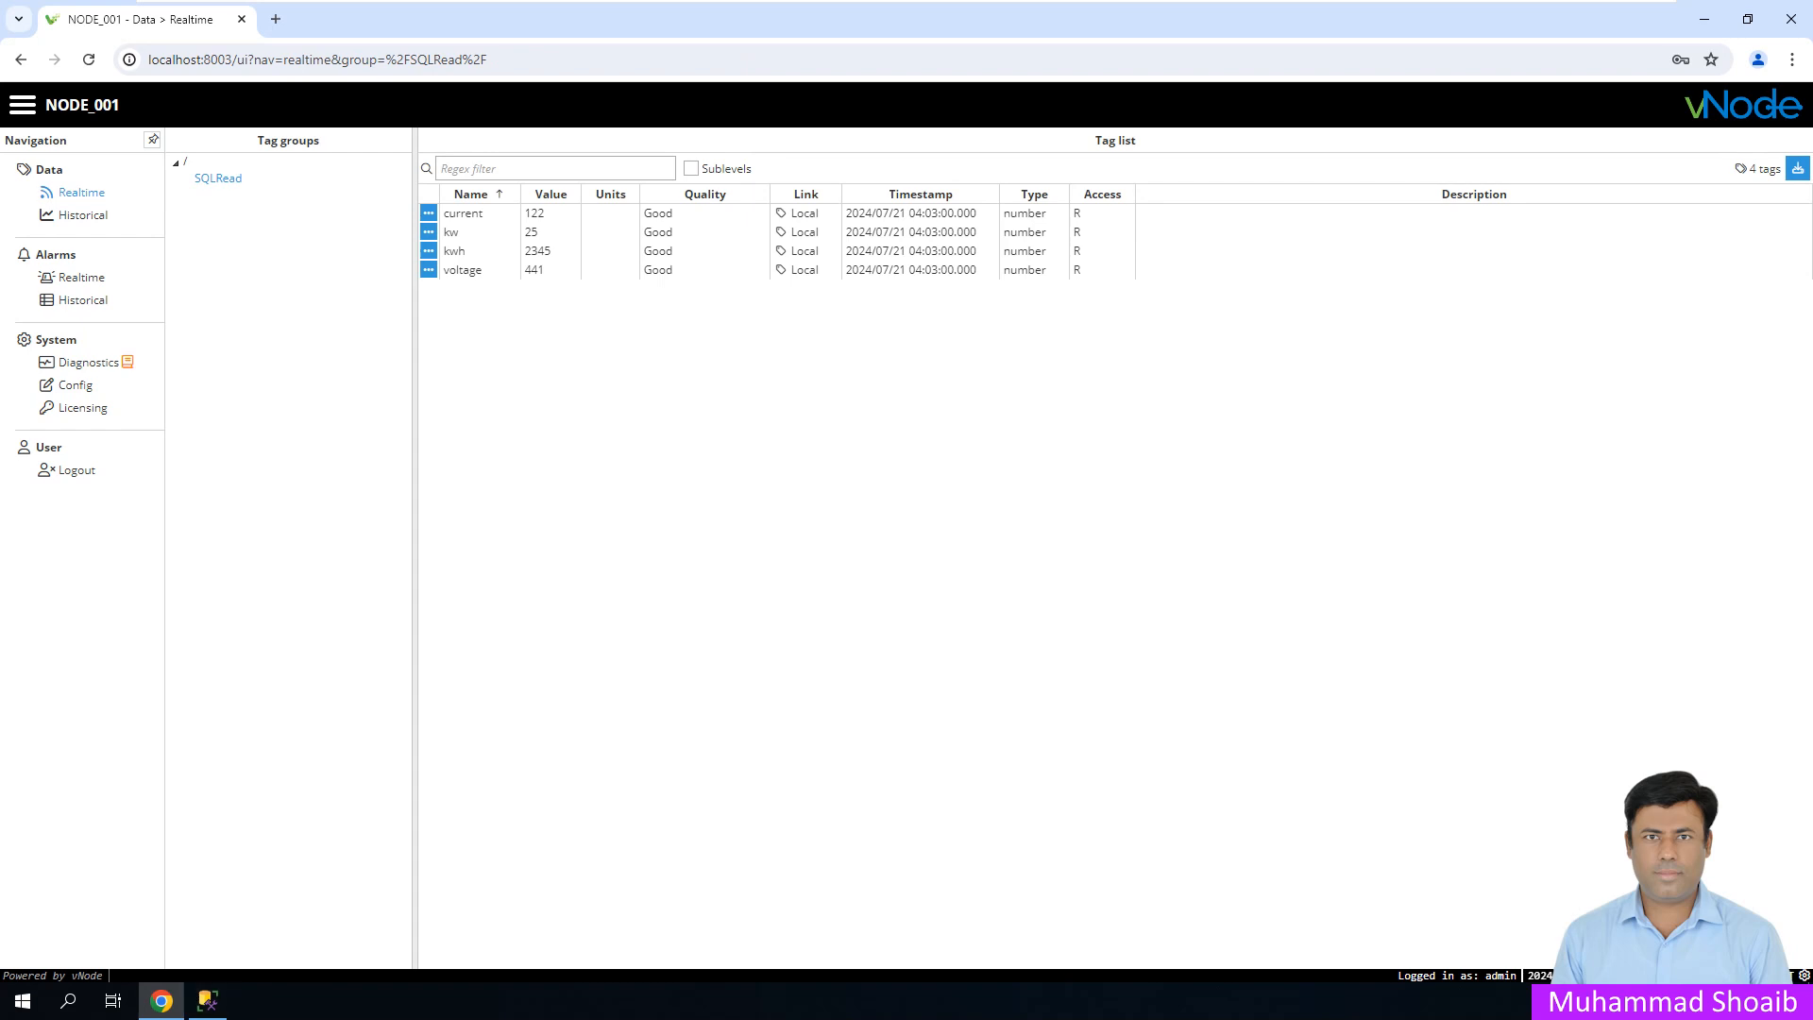
# - Return to OPCUAC1's server settings, then launch UaExpert from the Start menu
pyautogui.click(75, 385)
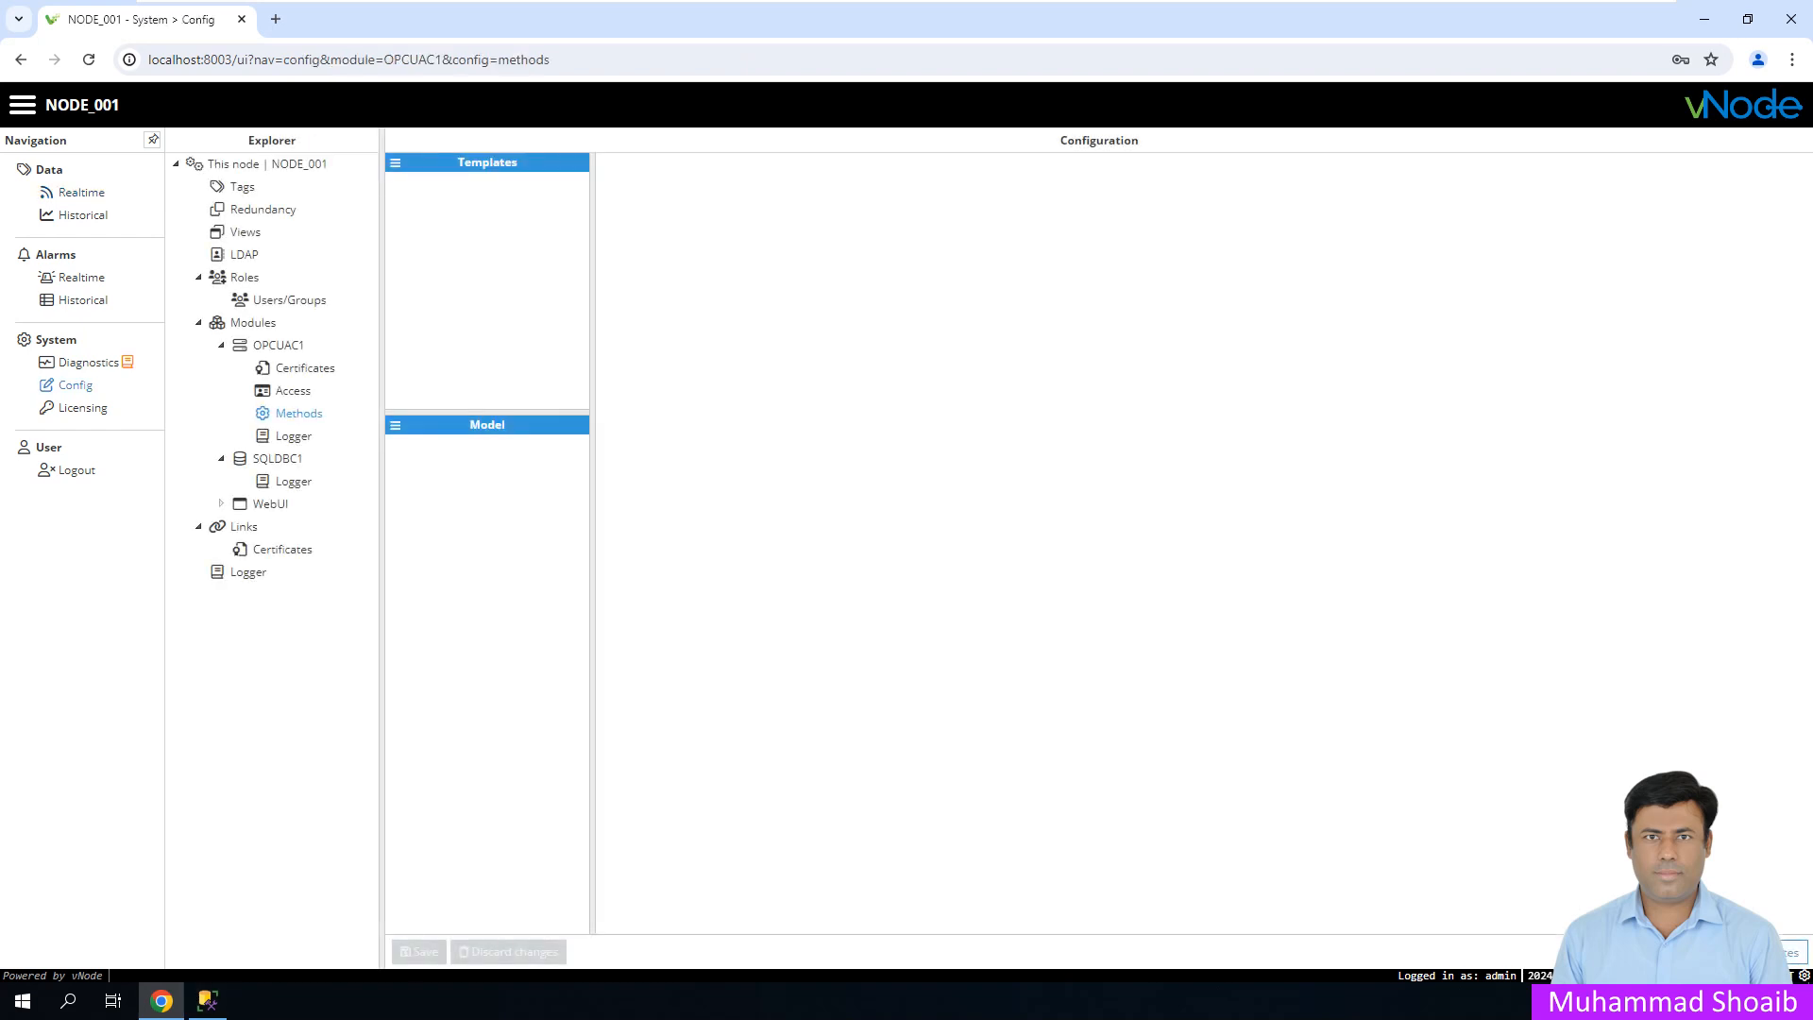
pyautogui.click(277, 345)
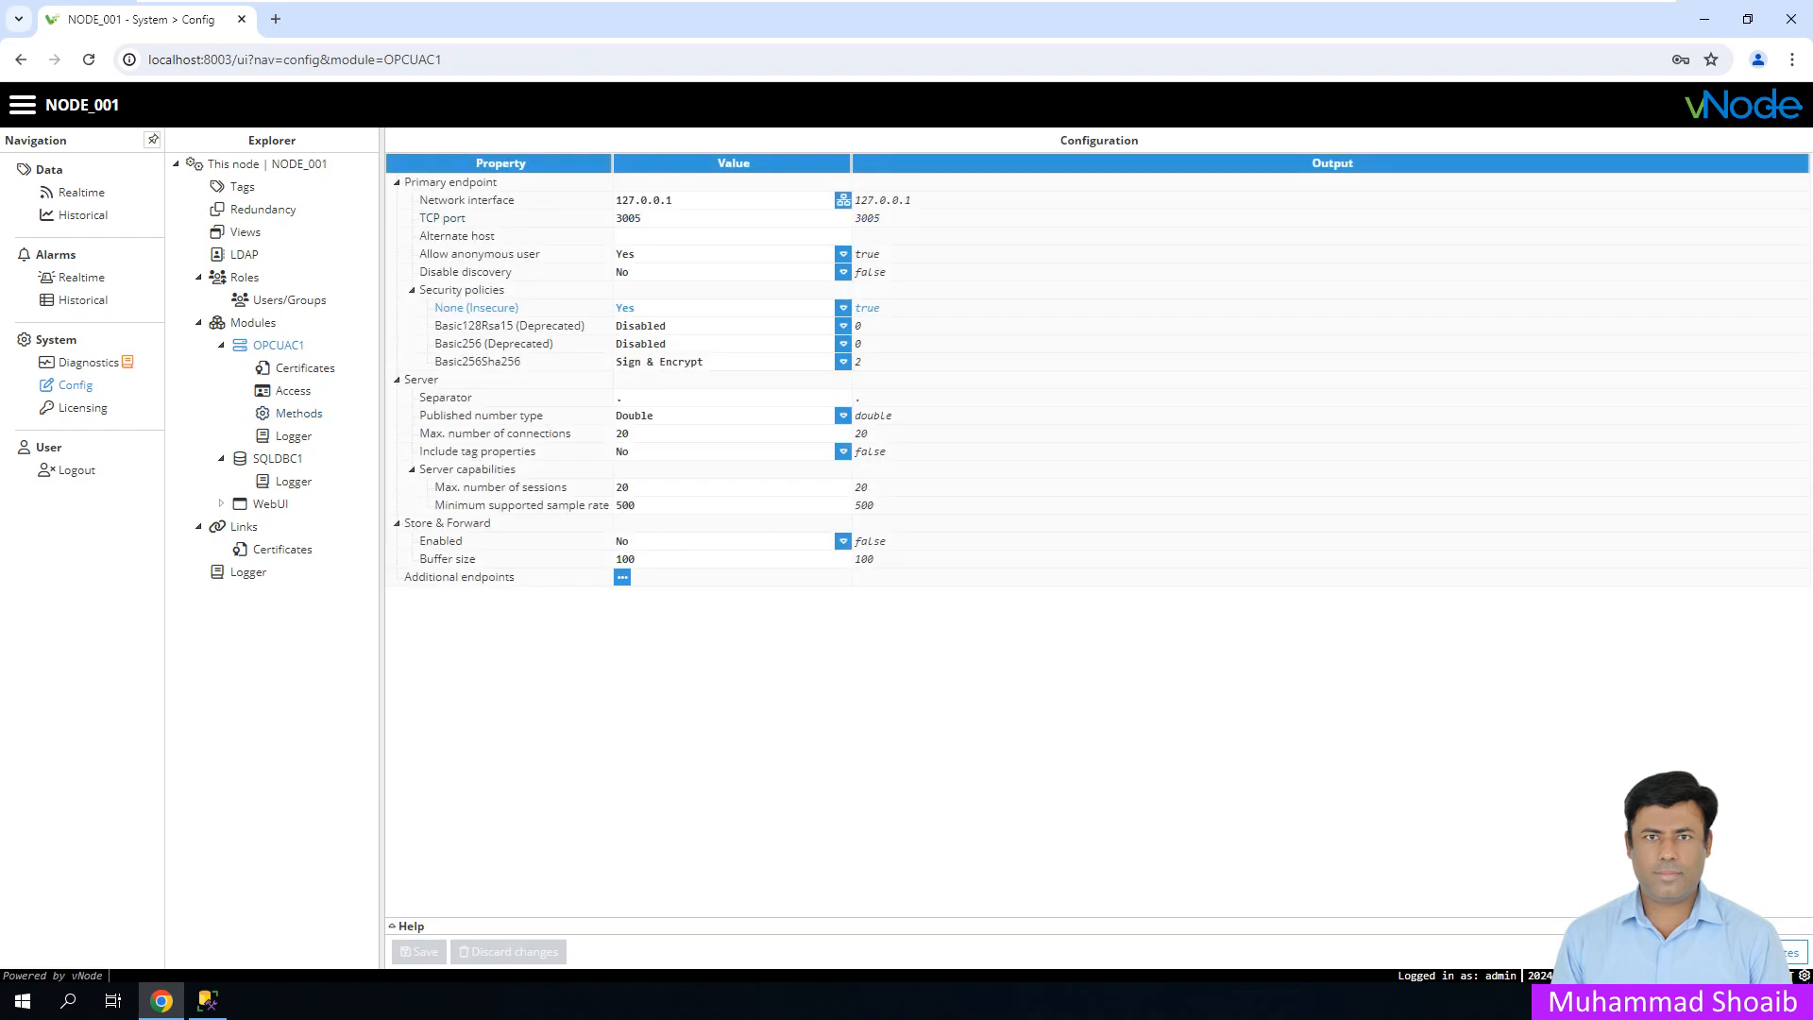
pyautogui.click(23, 1000)
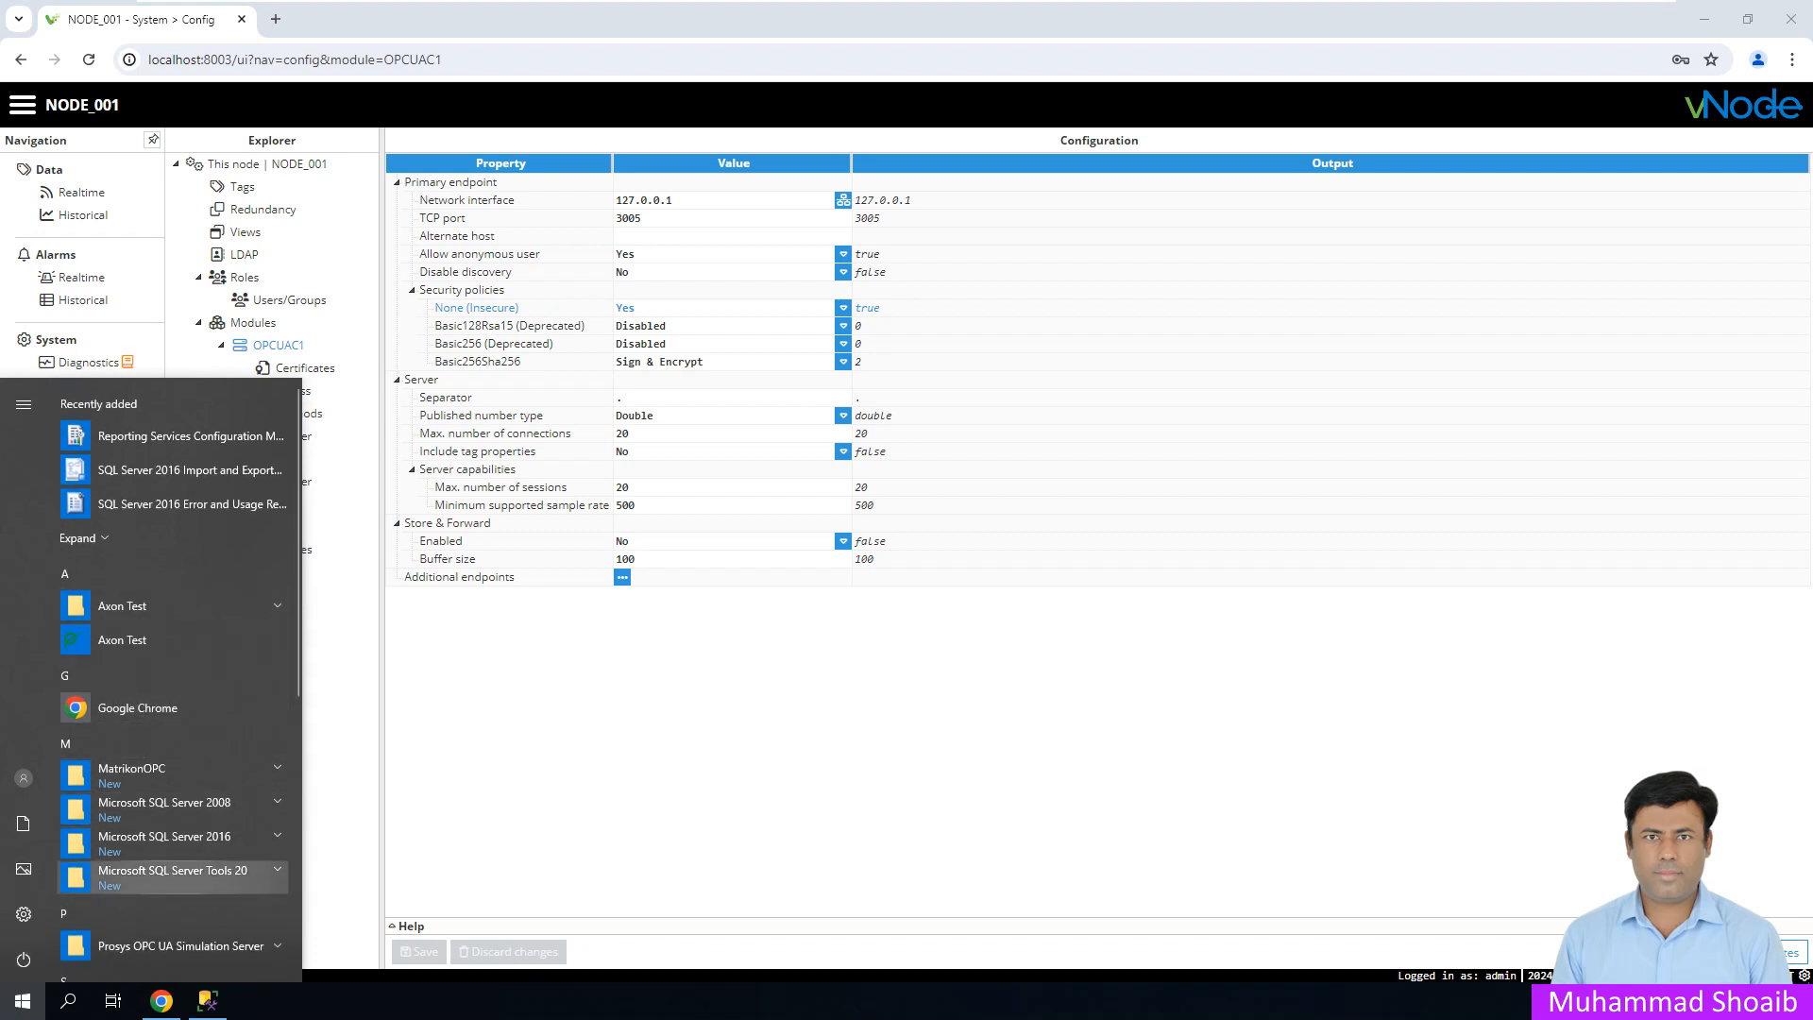
pyautogui.scroll(-3, 170, 842)
pyautogui.click(142, 935)
pyautogui.scroll(-4, 170, 840)
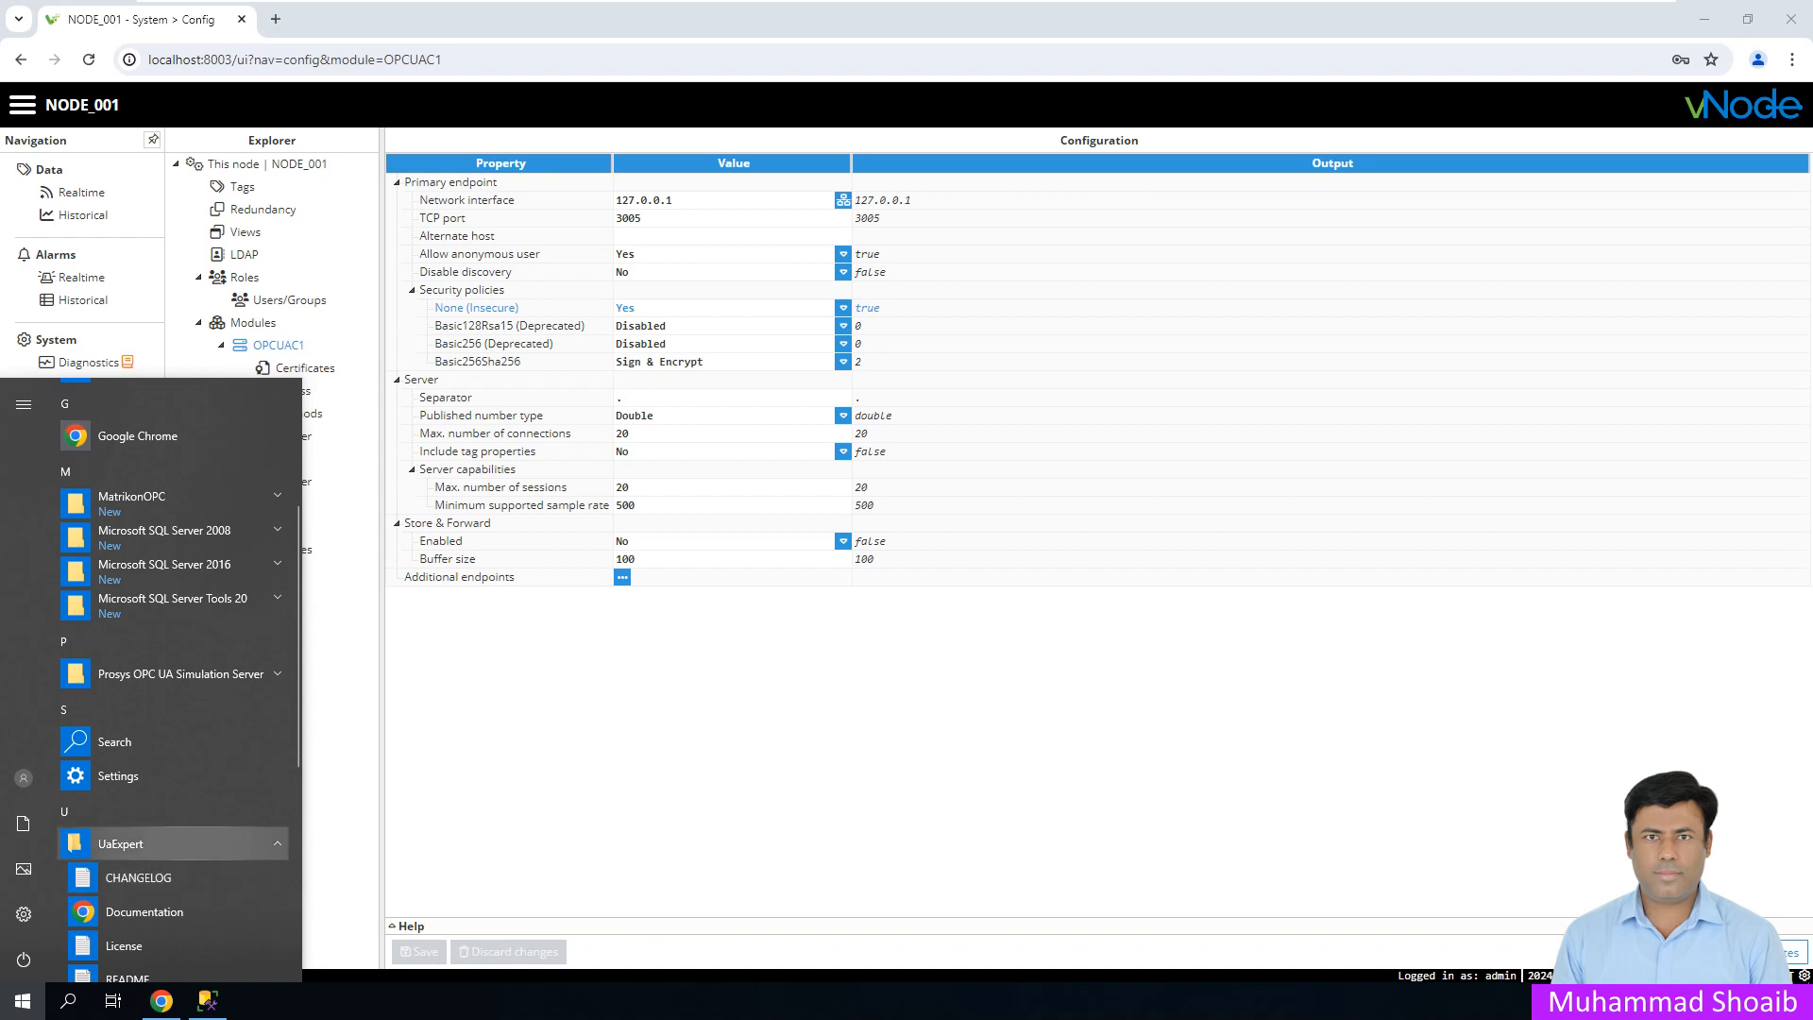
pyautogui.click(127, 832)
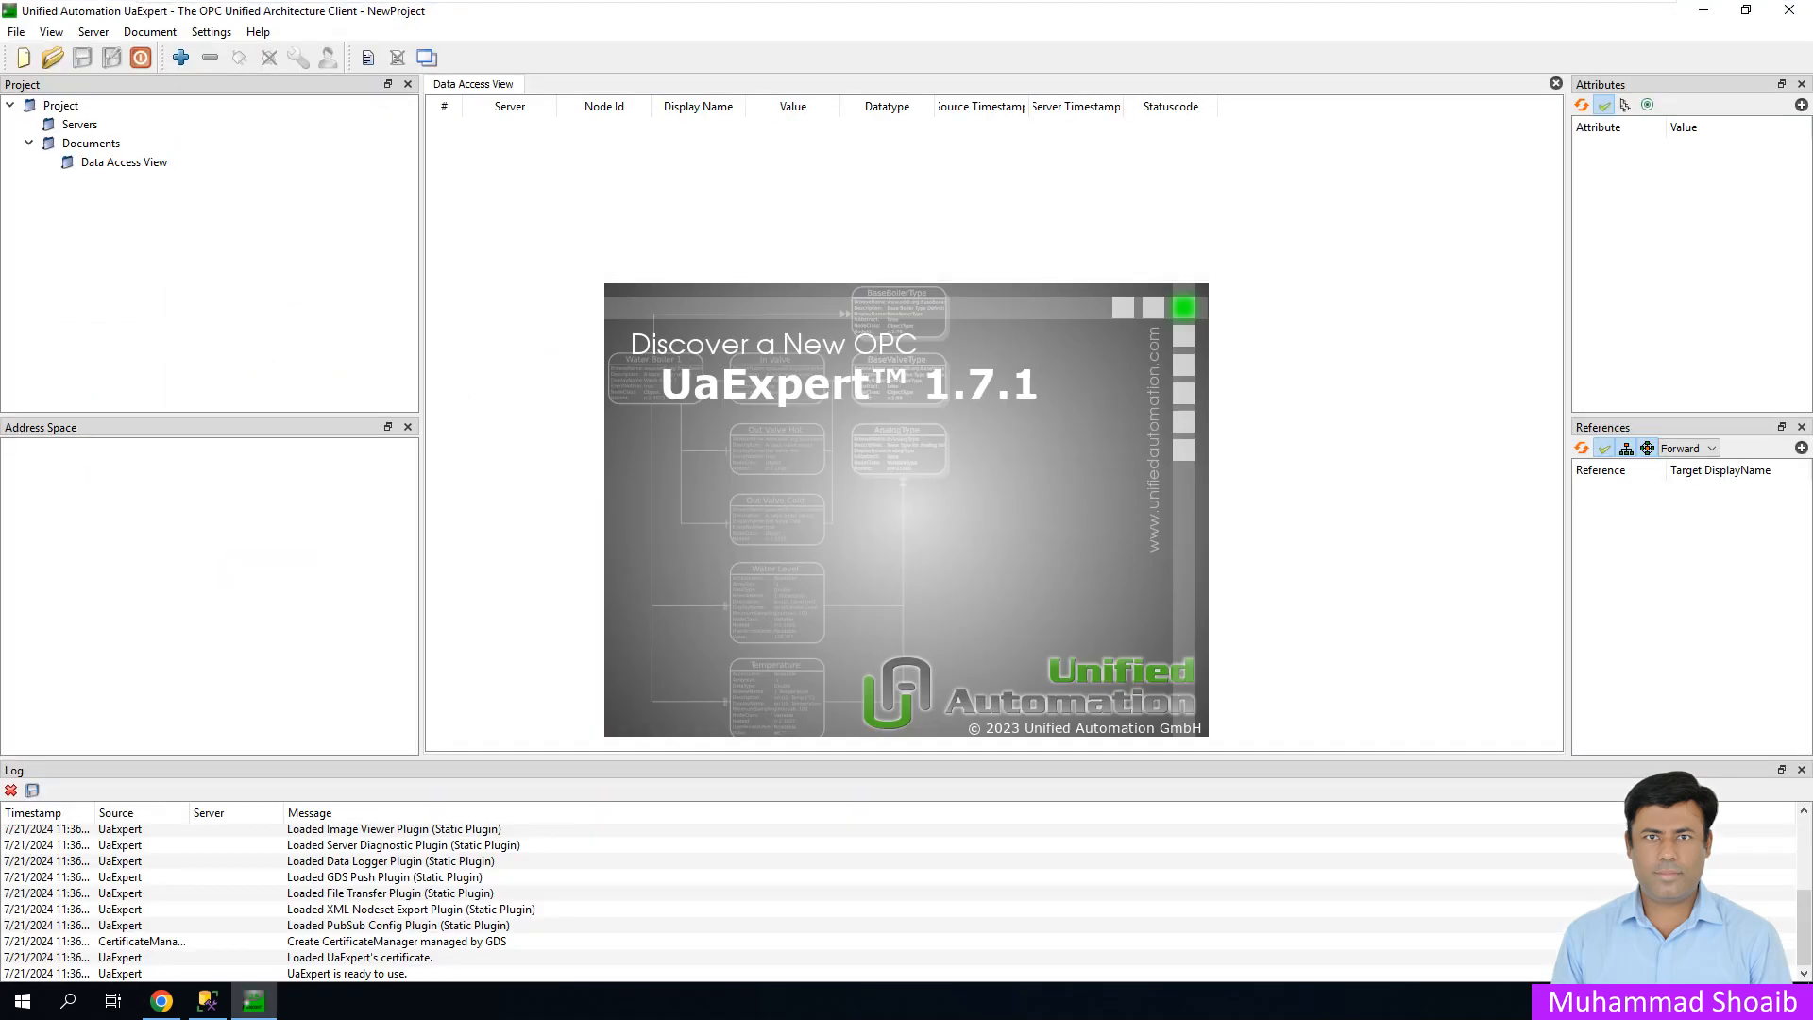
# - Start adding a server and remove the two old Custom Discovery entries
pyautogui.click(180, 58)
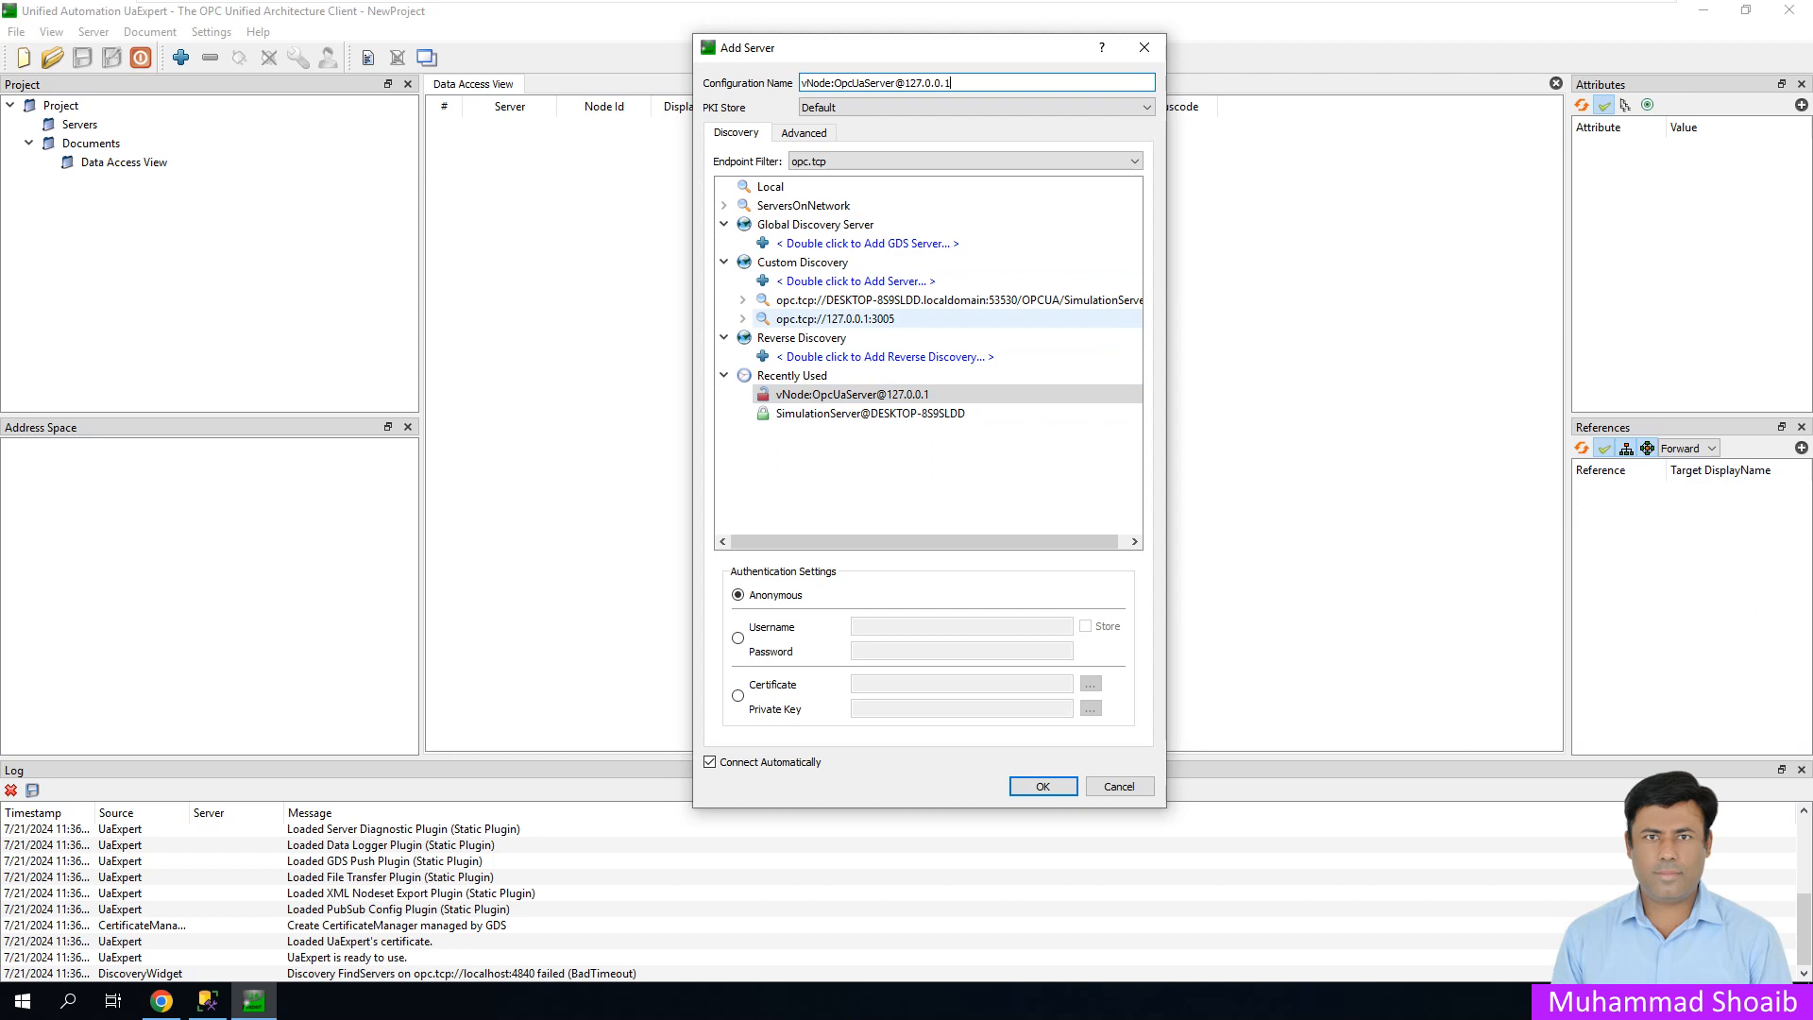
pyautogui.rightClick(814, 319)
pyautogui.click(864, 370)
pyautogui.rightClick(810, 302)
pyautogui.click(861, 356)
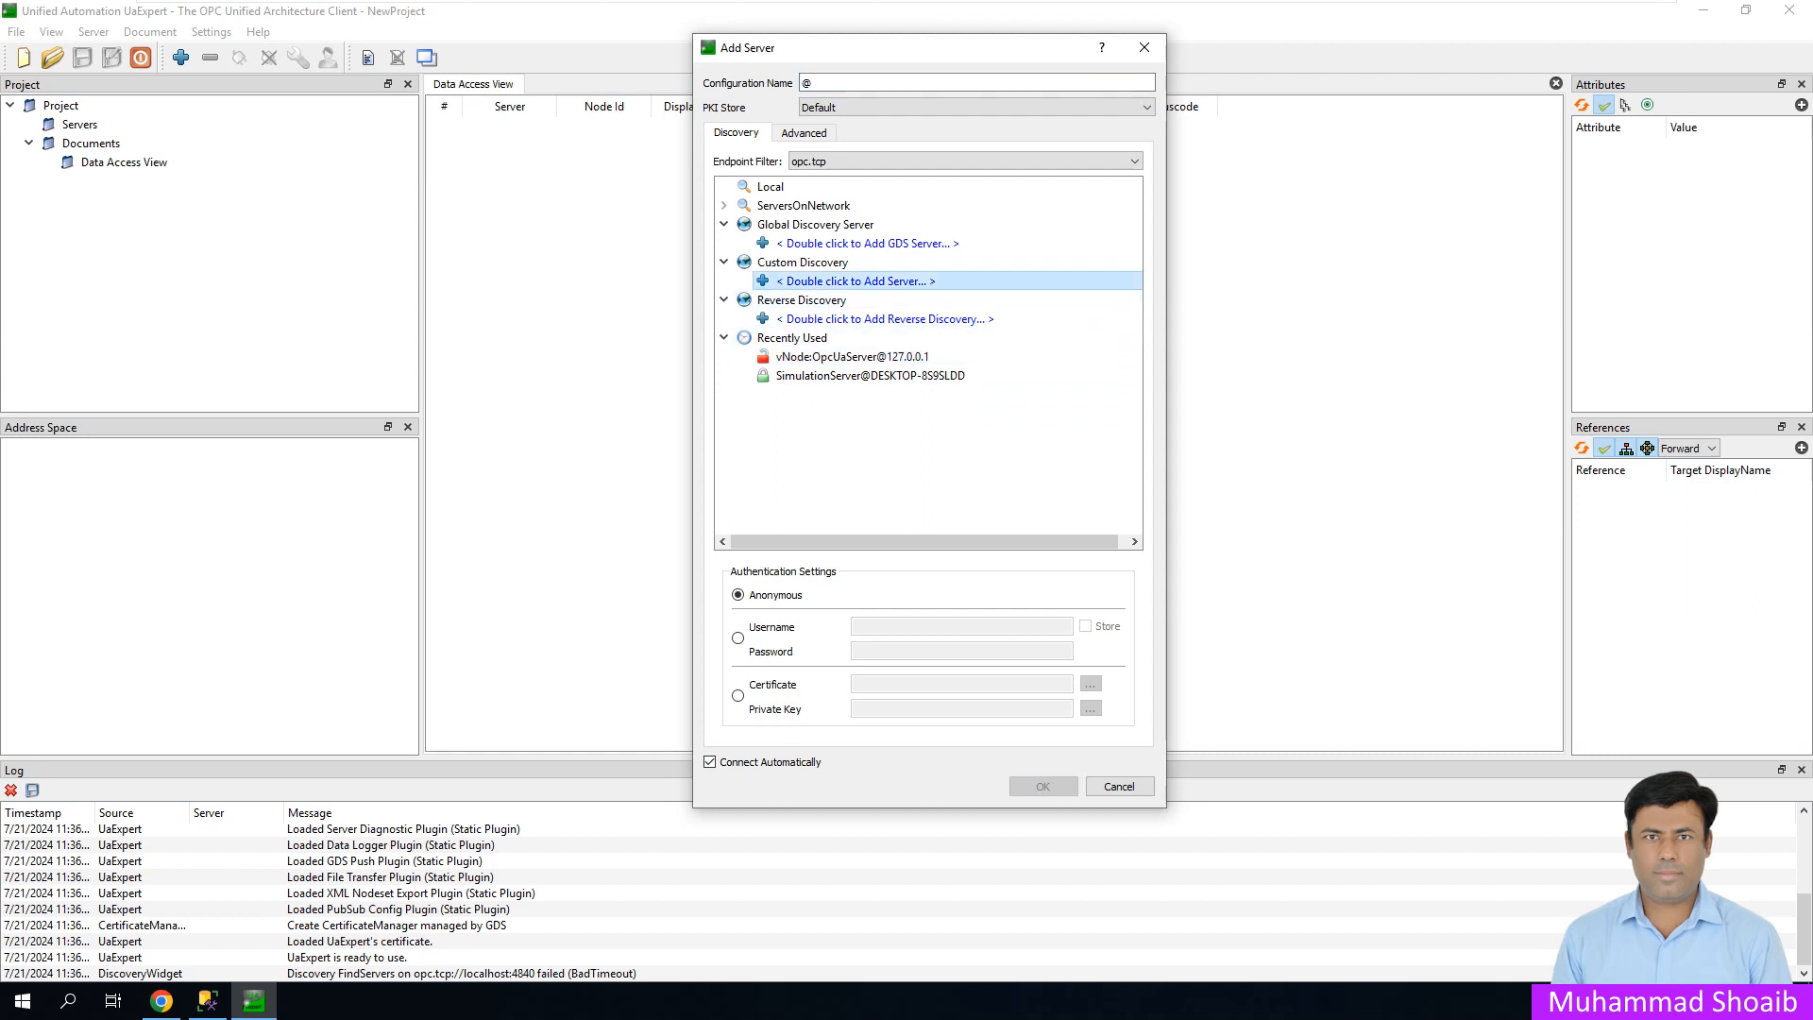
# - Add the discovery address opc.tcp://127.0.0.1:3005, checking port 3005 in vNode
pyautogui.doubleClick(855, 281)
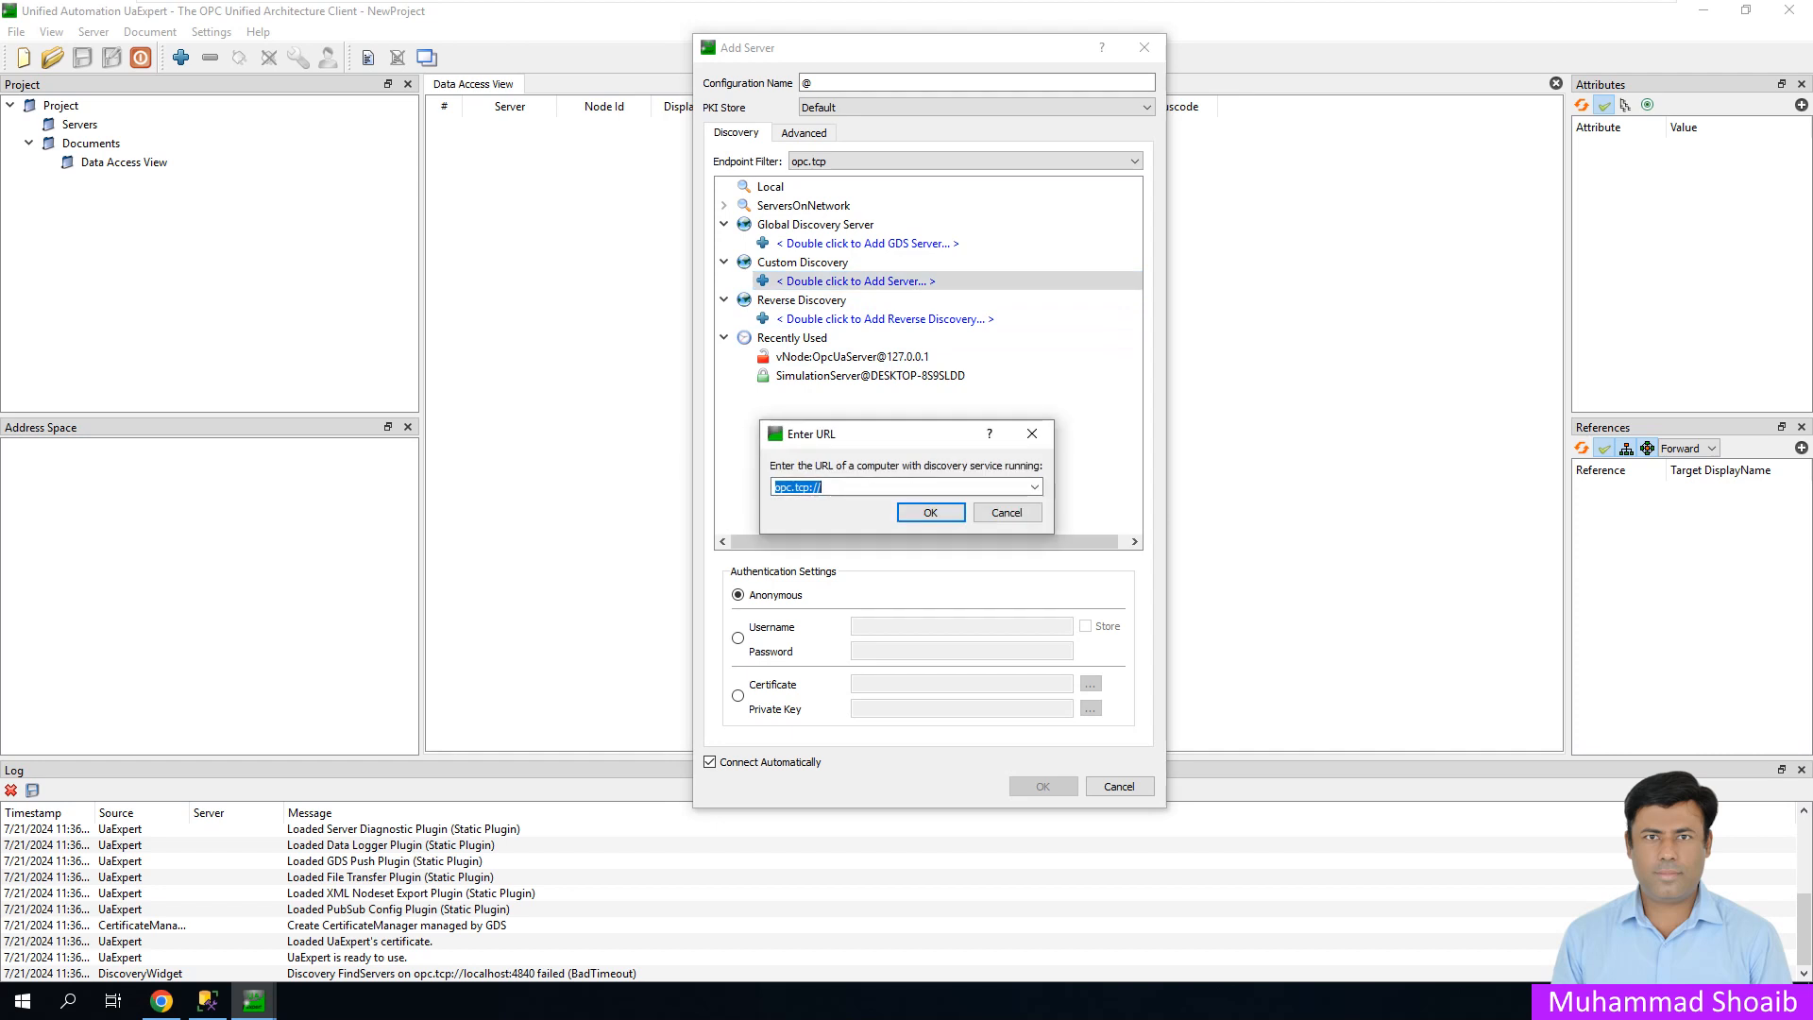
pyautogui.click(820, 486)
pyautogui.write('127.0')
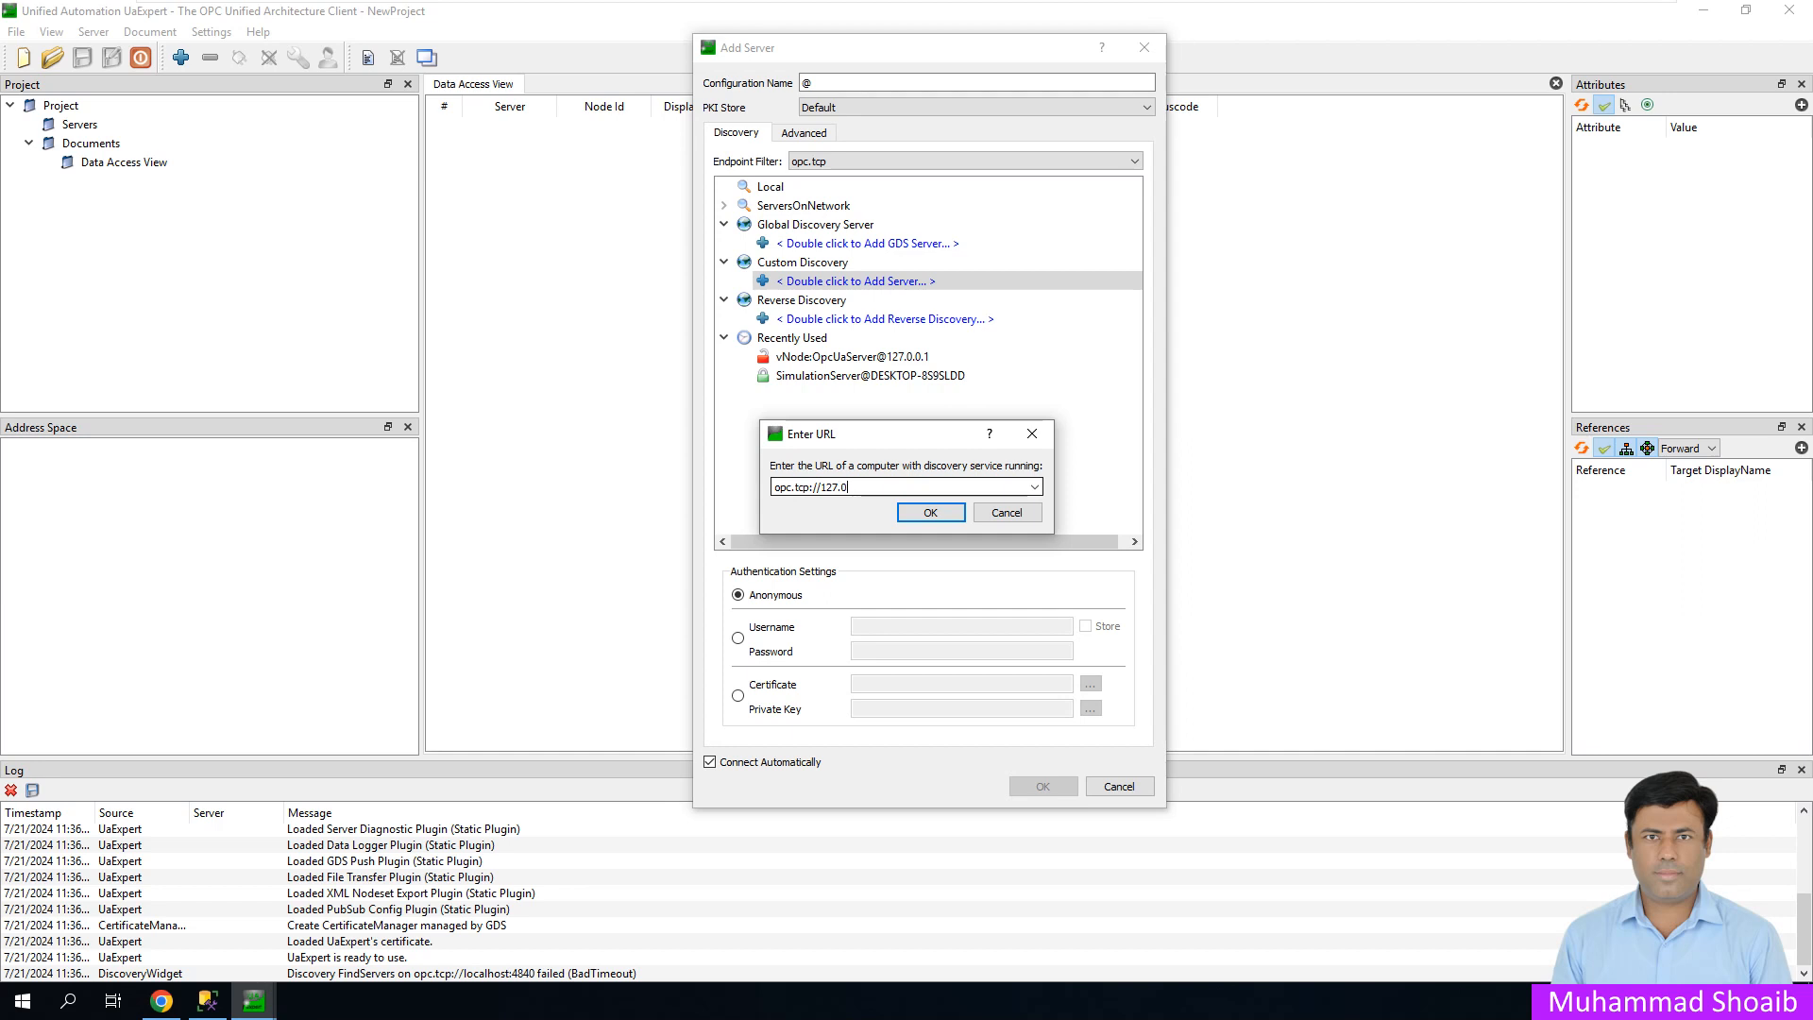
pyautogui.write('.0.1:')
pyautogui.click(161, 1001)
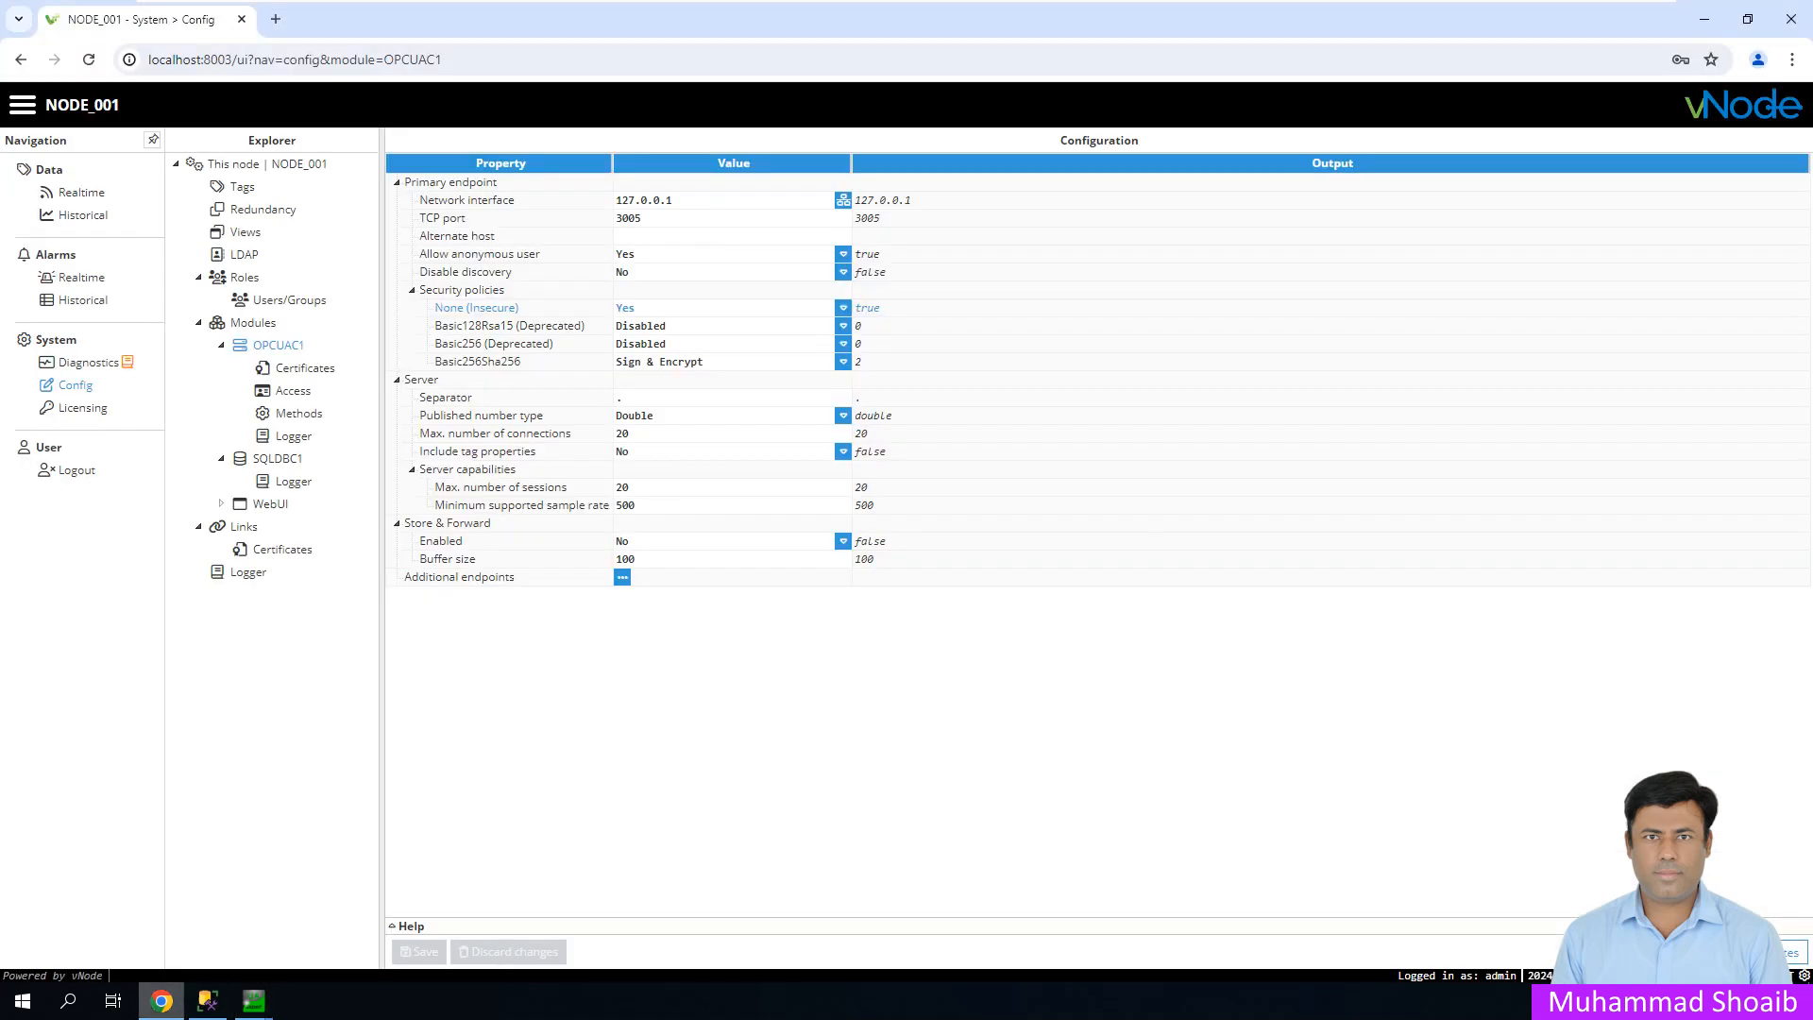
pyautogui.doubleClick(628, 218)
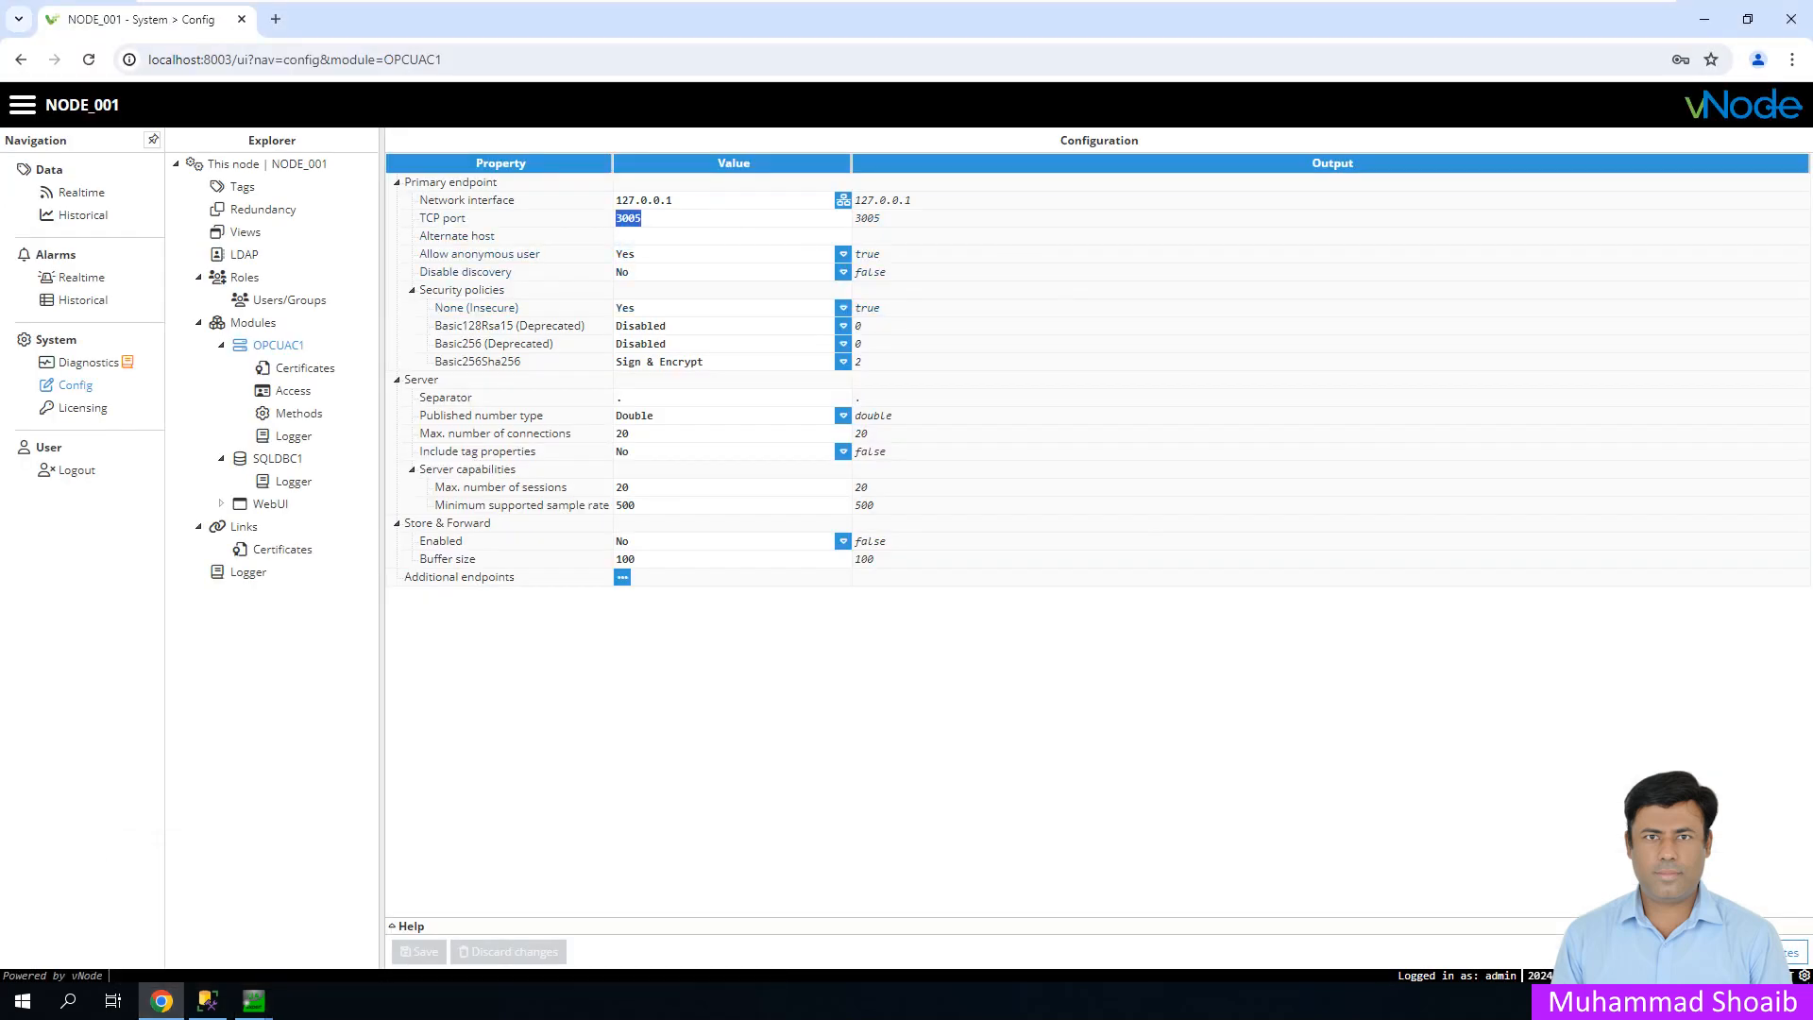
pyautogui.click(1703, 19)
pyautogui.write('3005')
pyautogui.press('Return')
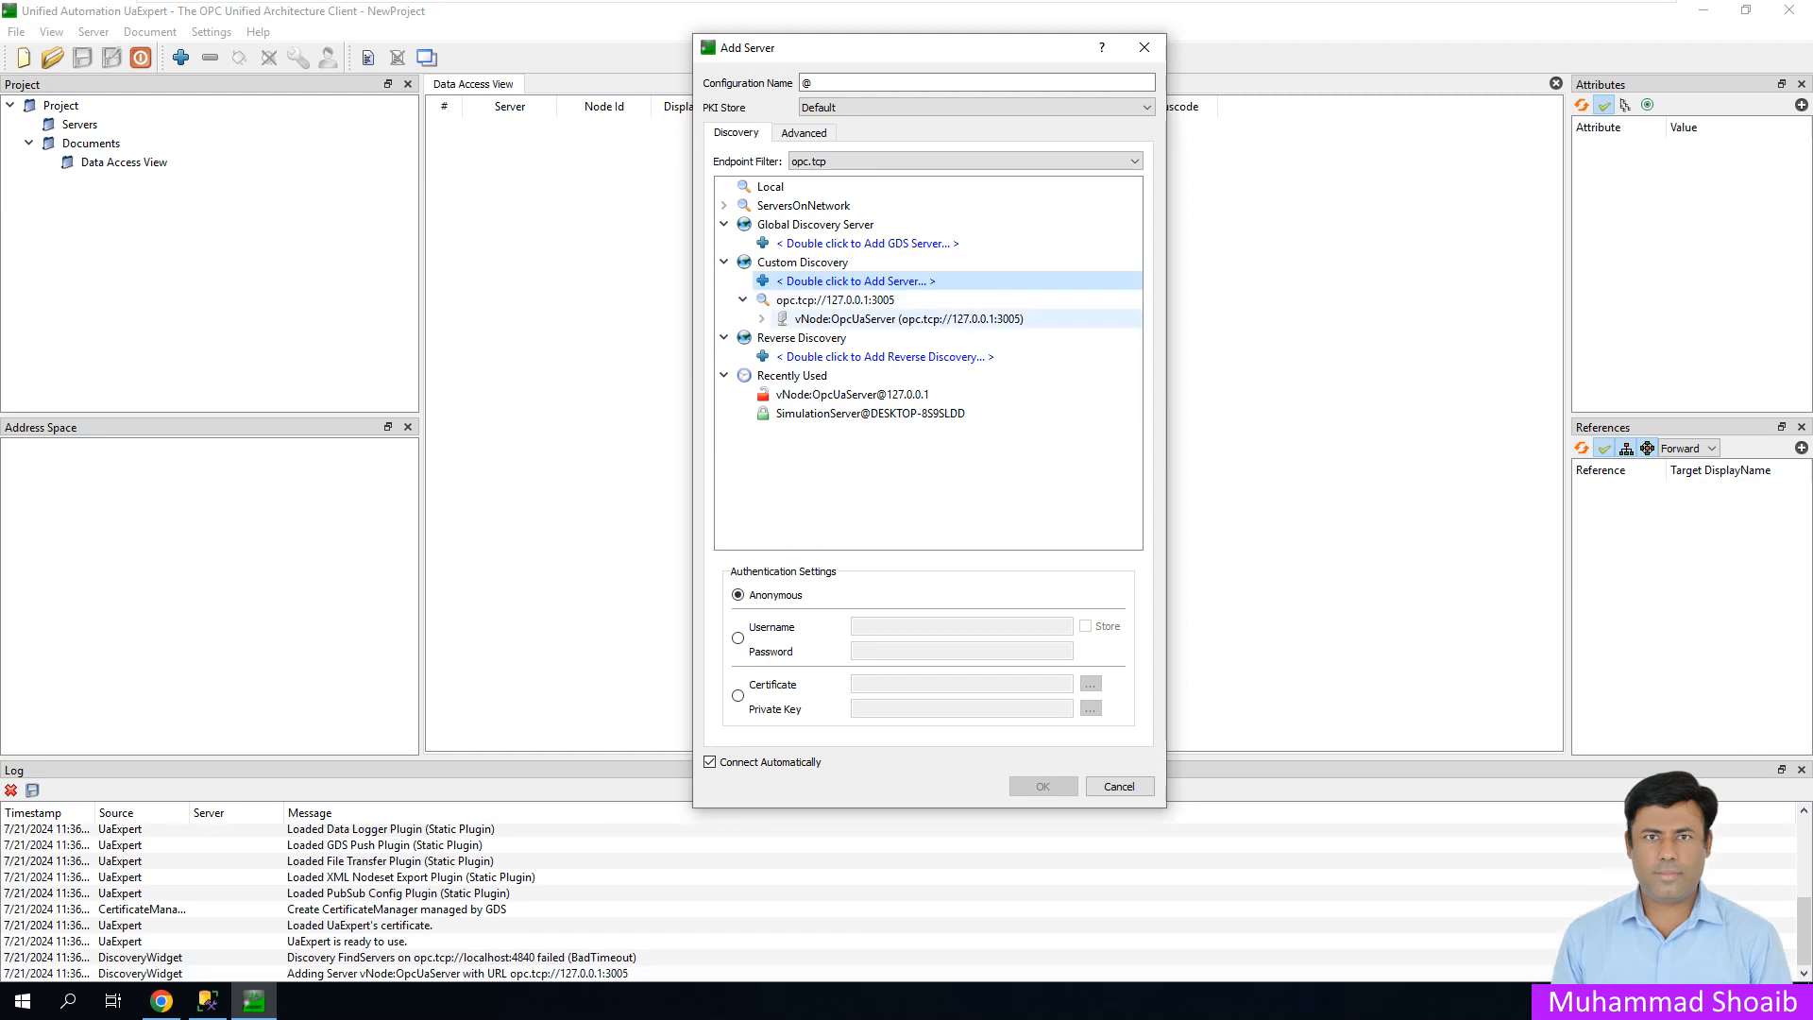
# - Add vNode:OpcUaServer on its None - None endpoint, overwriting the existing configuration
pyautogui.click(762, 319)
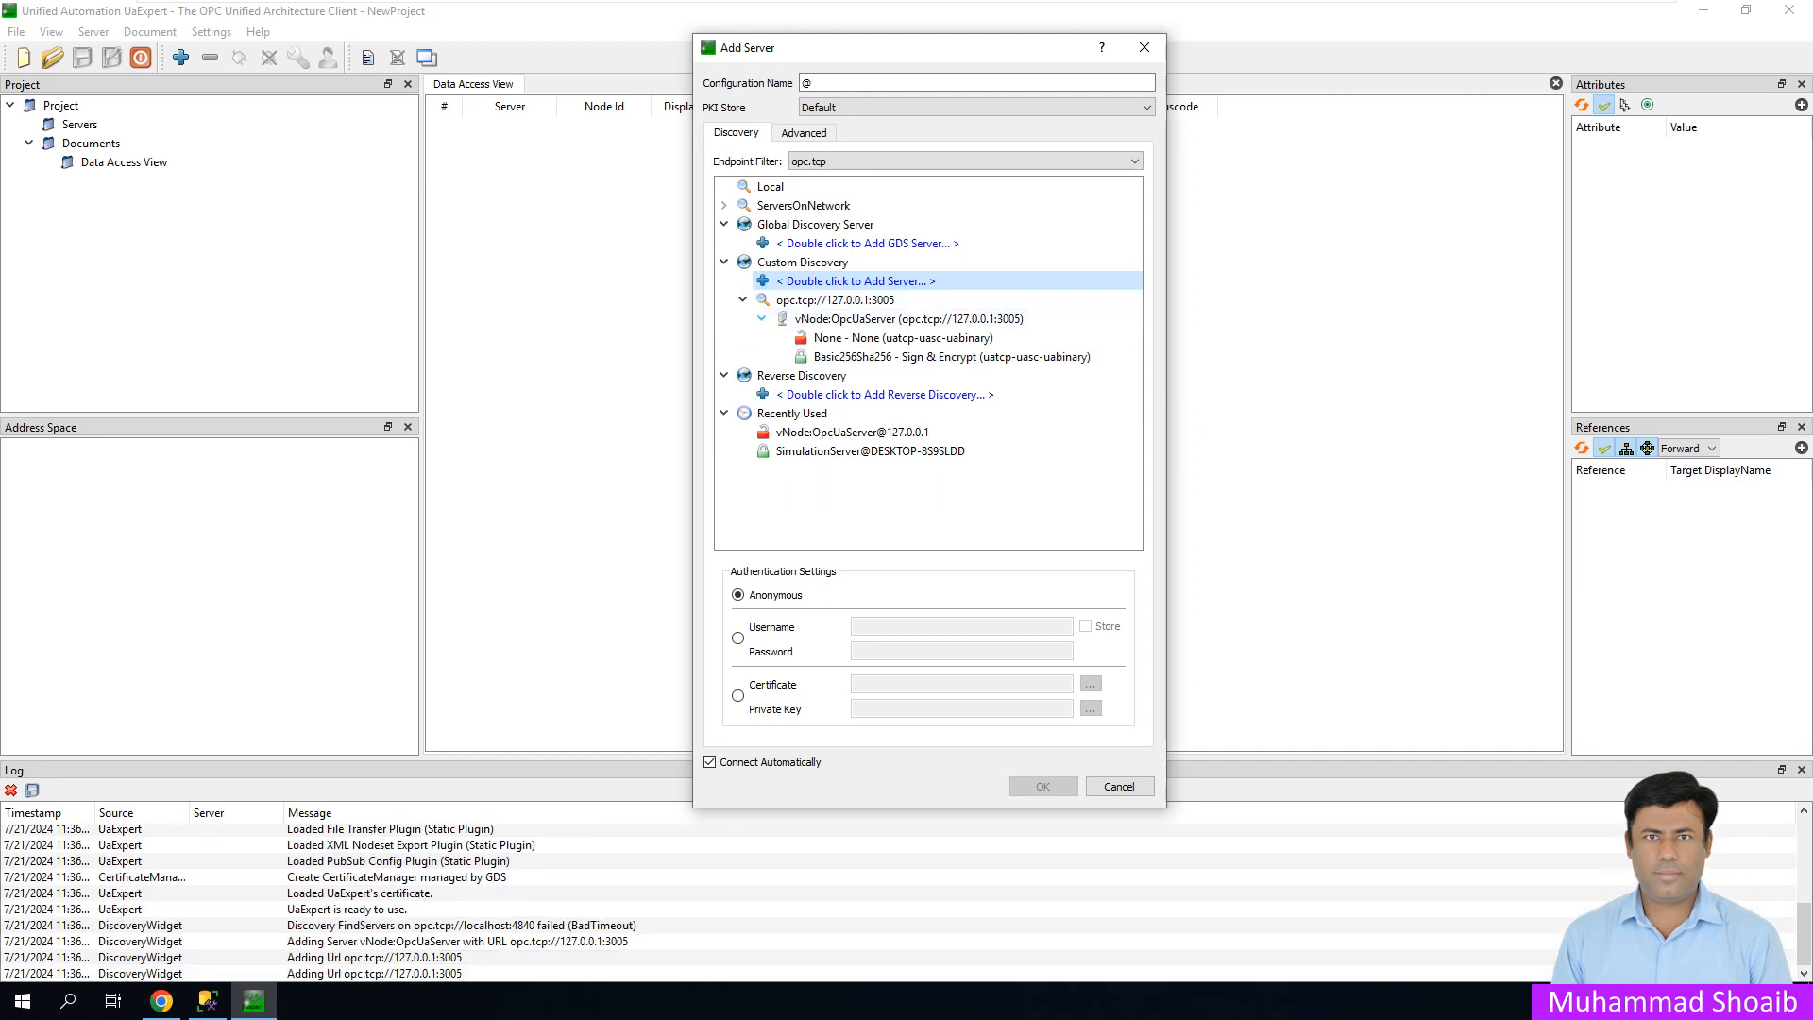
pyautogui.click(902, 338)
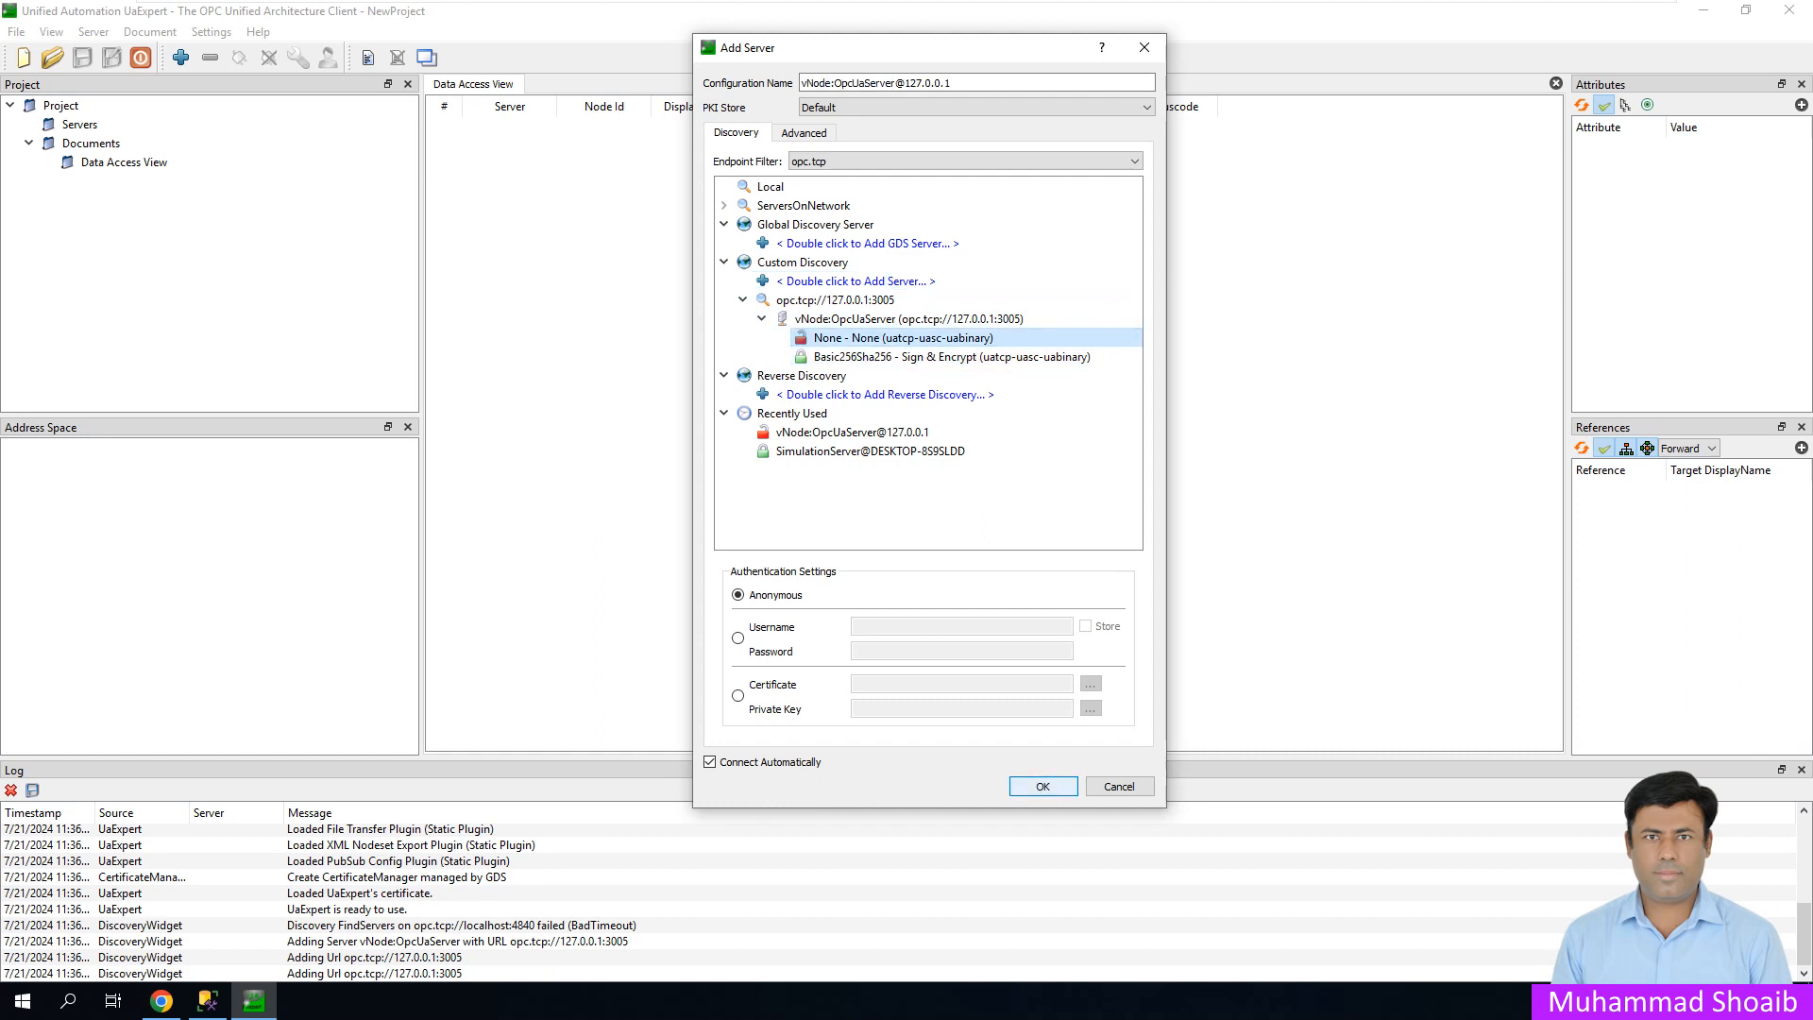
pyautogui.click(1042, 786)
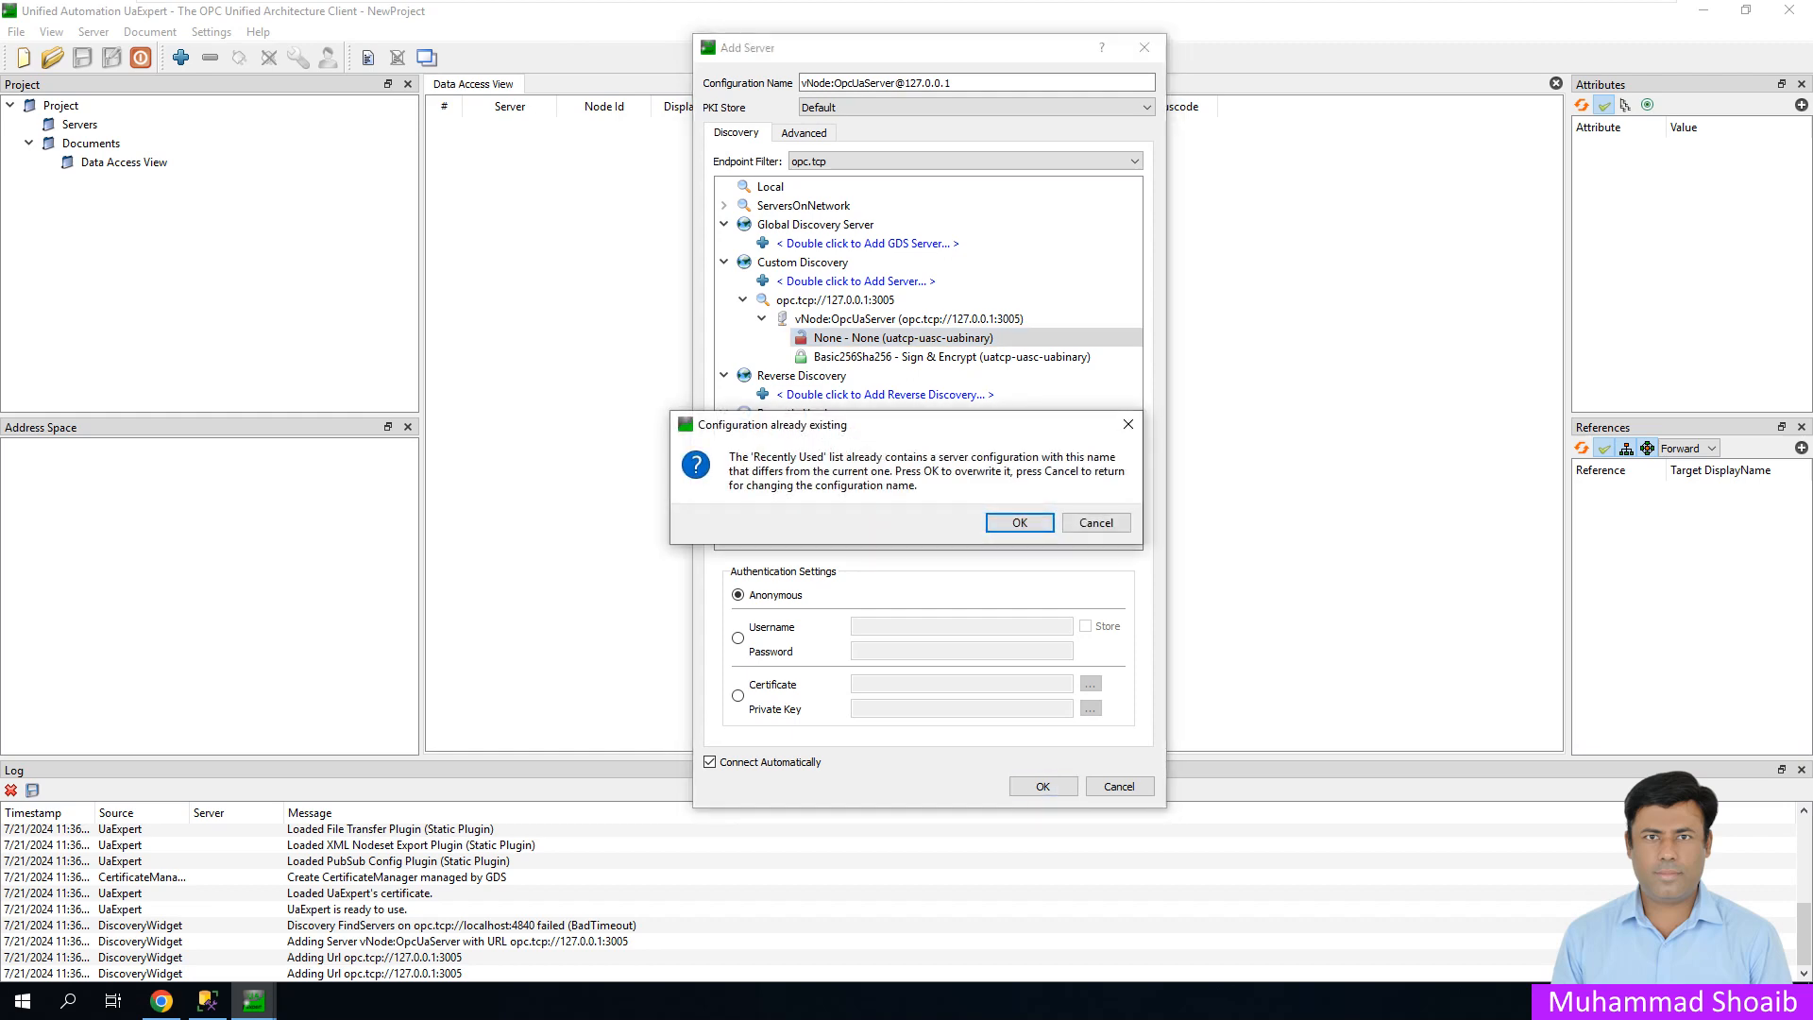
pyautogui.click(1020, 522)
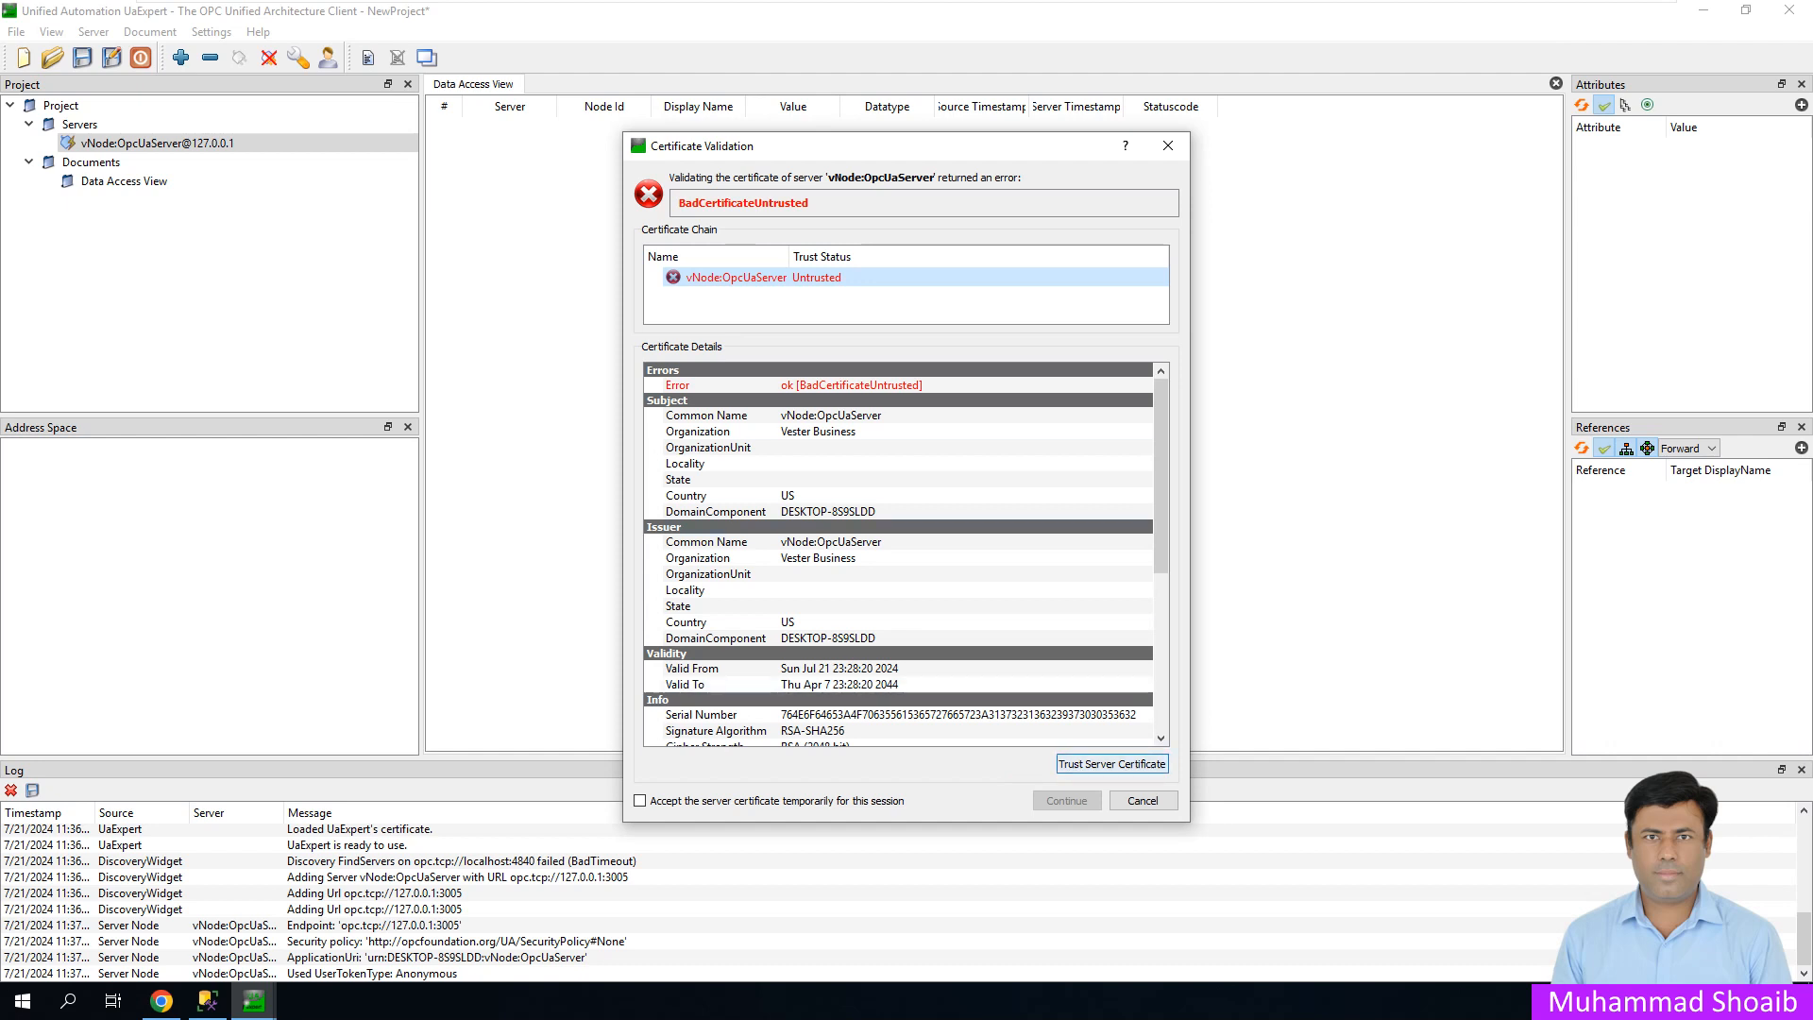
# - Trust the vNode:OpcUaServer certificate and continue connecting
pyautogui.click(1112, 763)
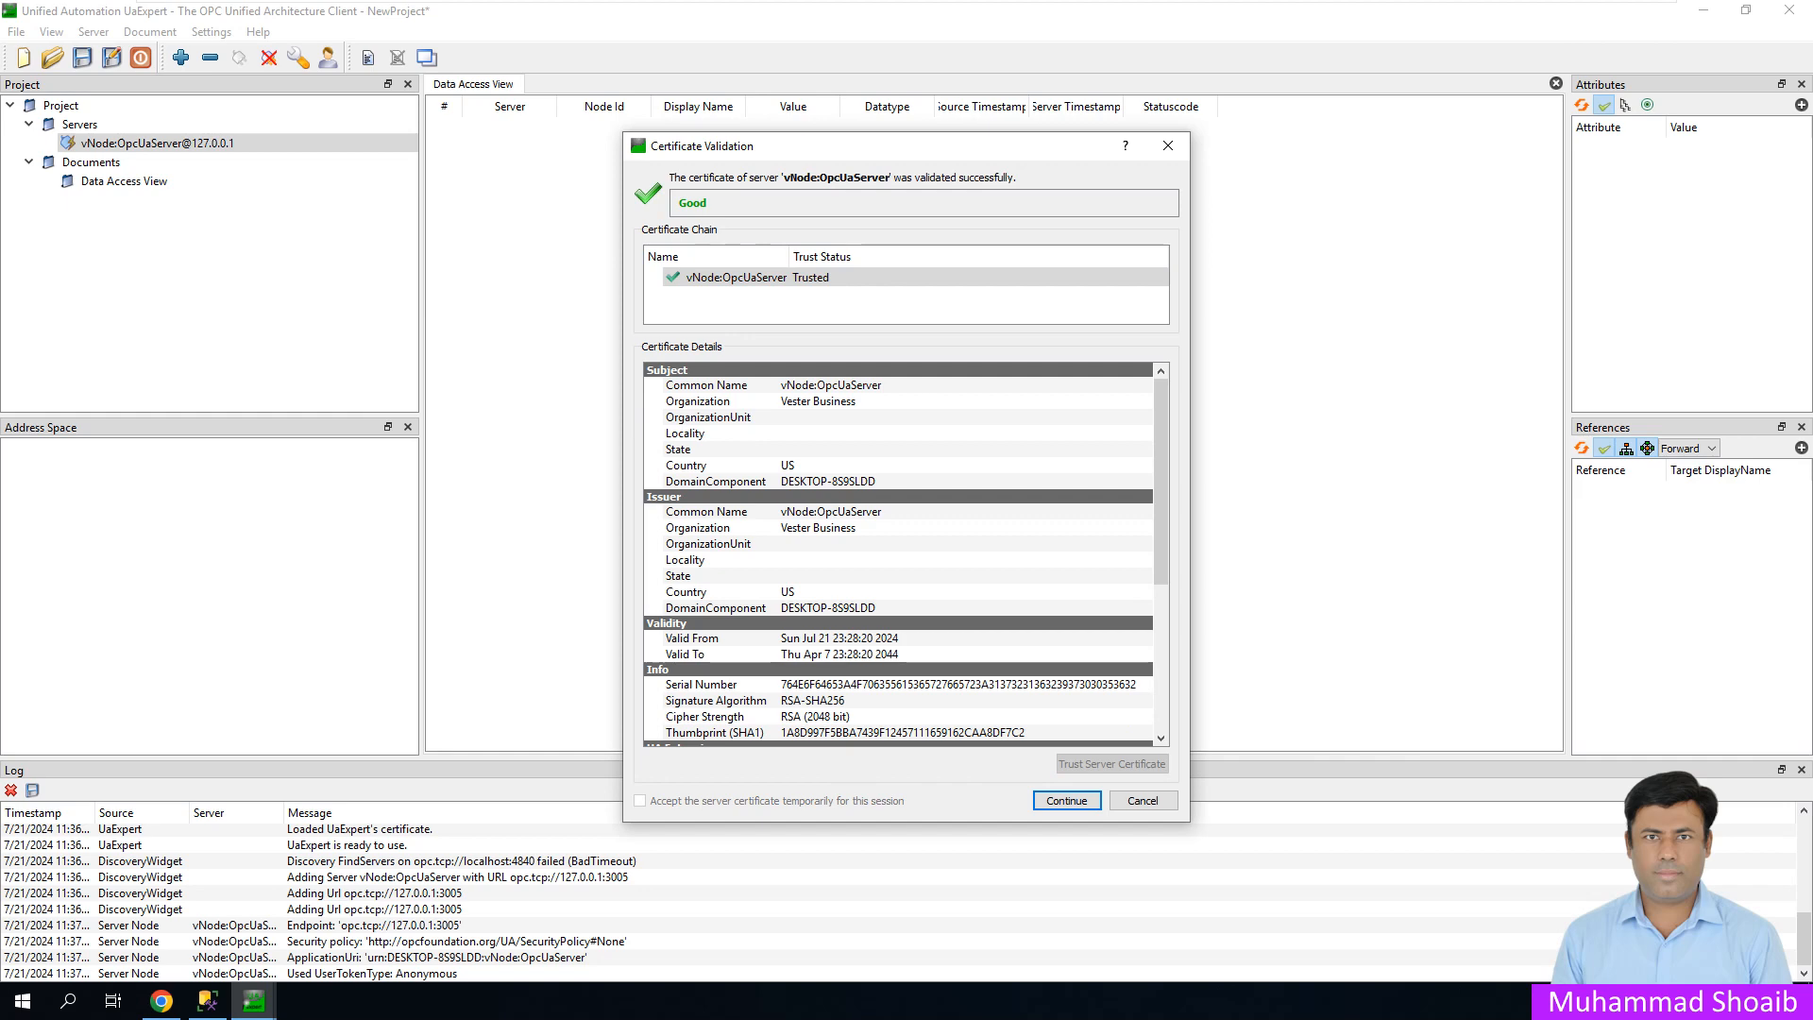
pyautogui.press('Return')
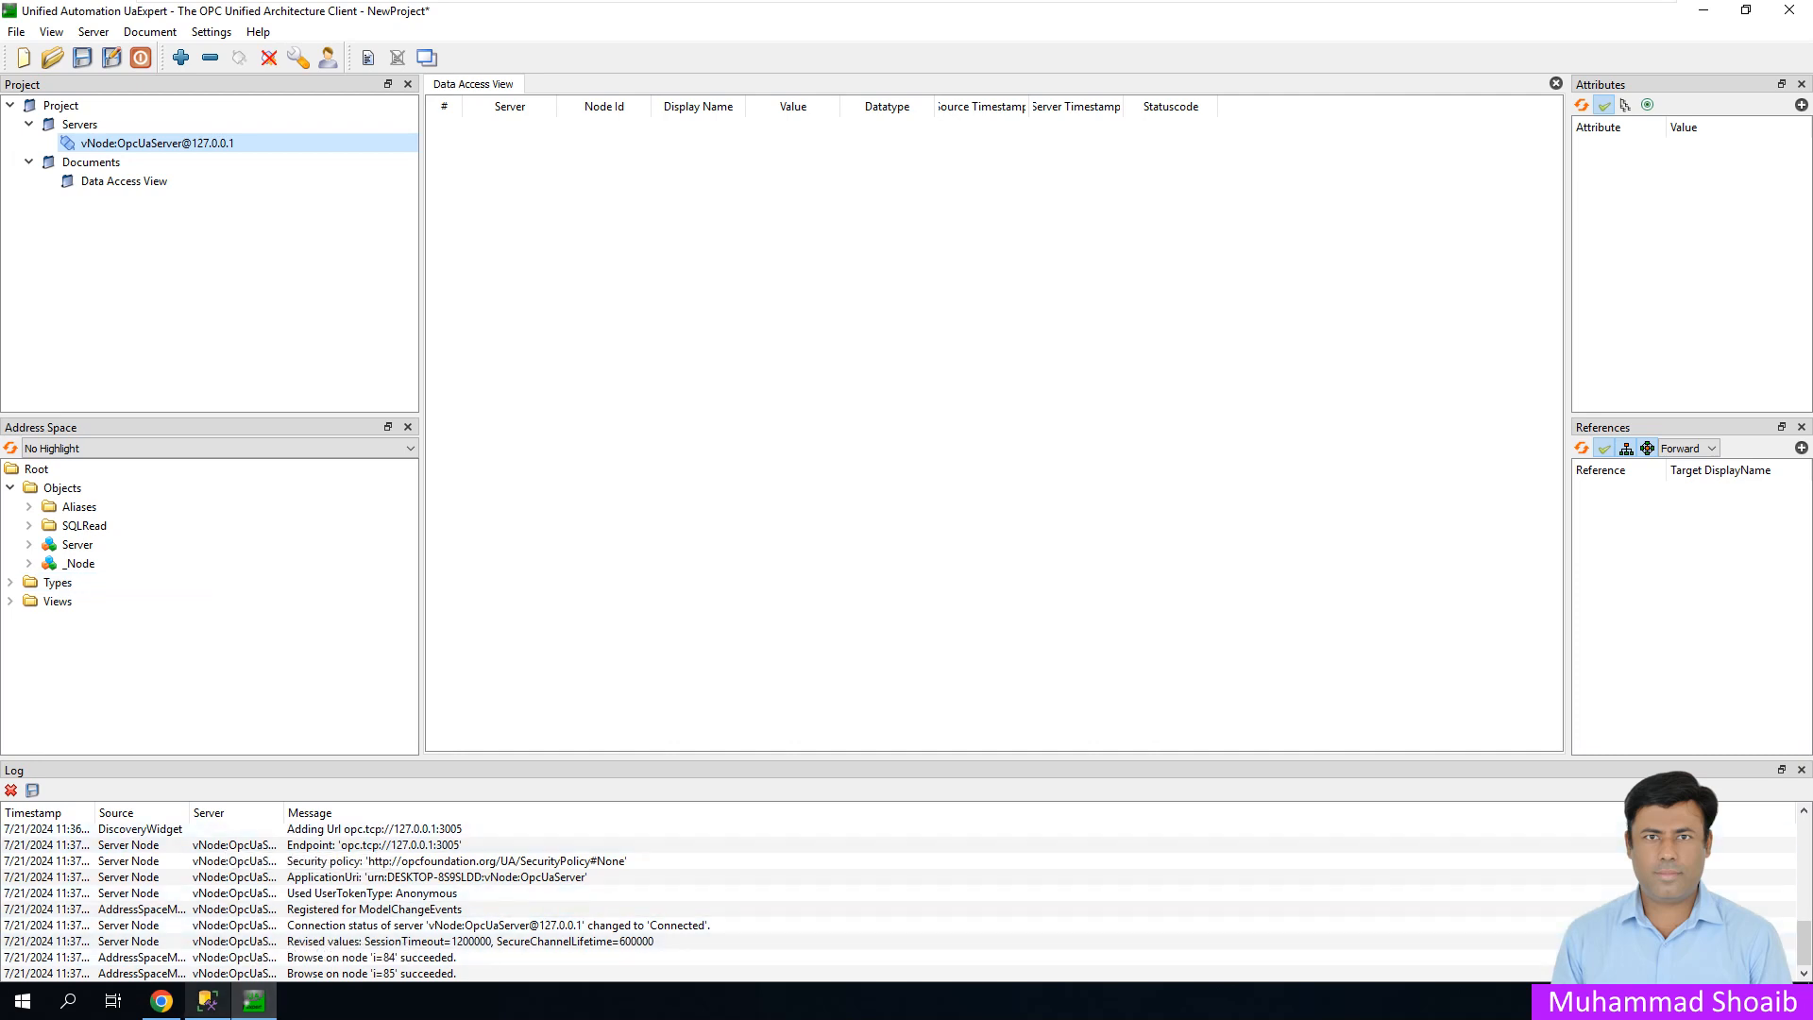
pyautogui.click(161, 1001)
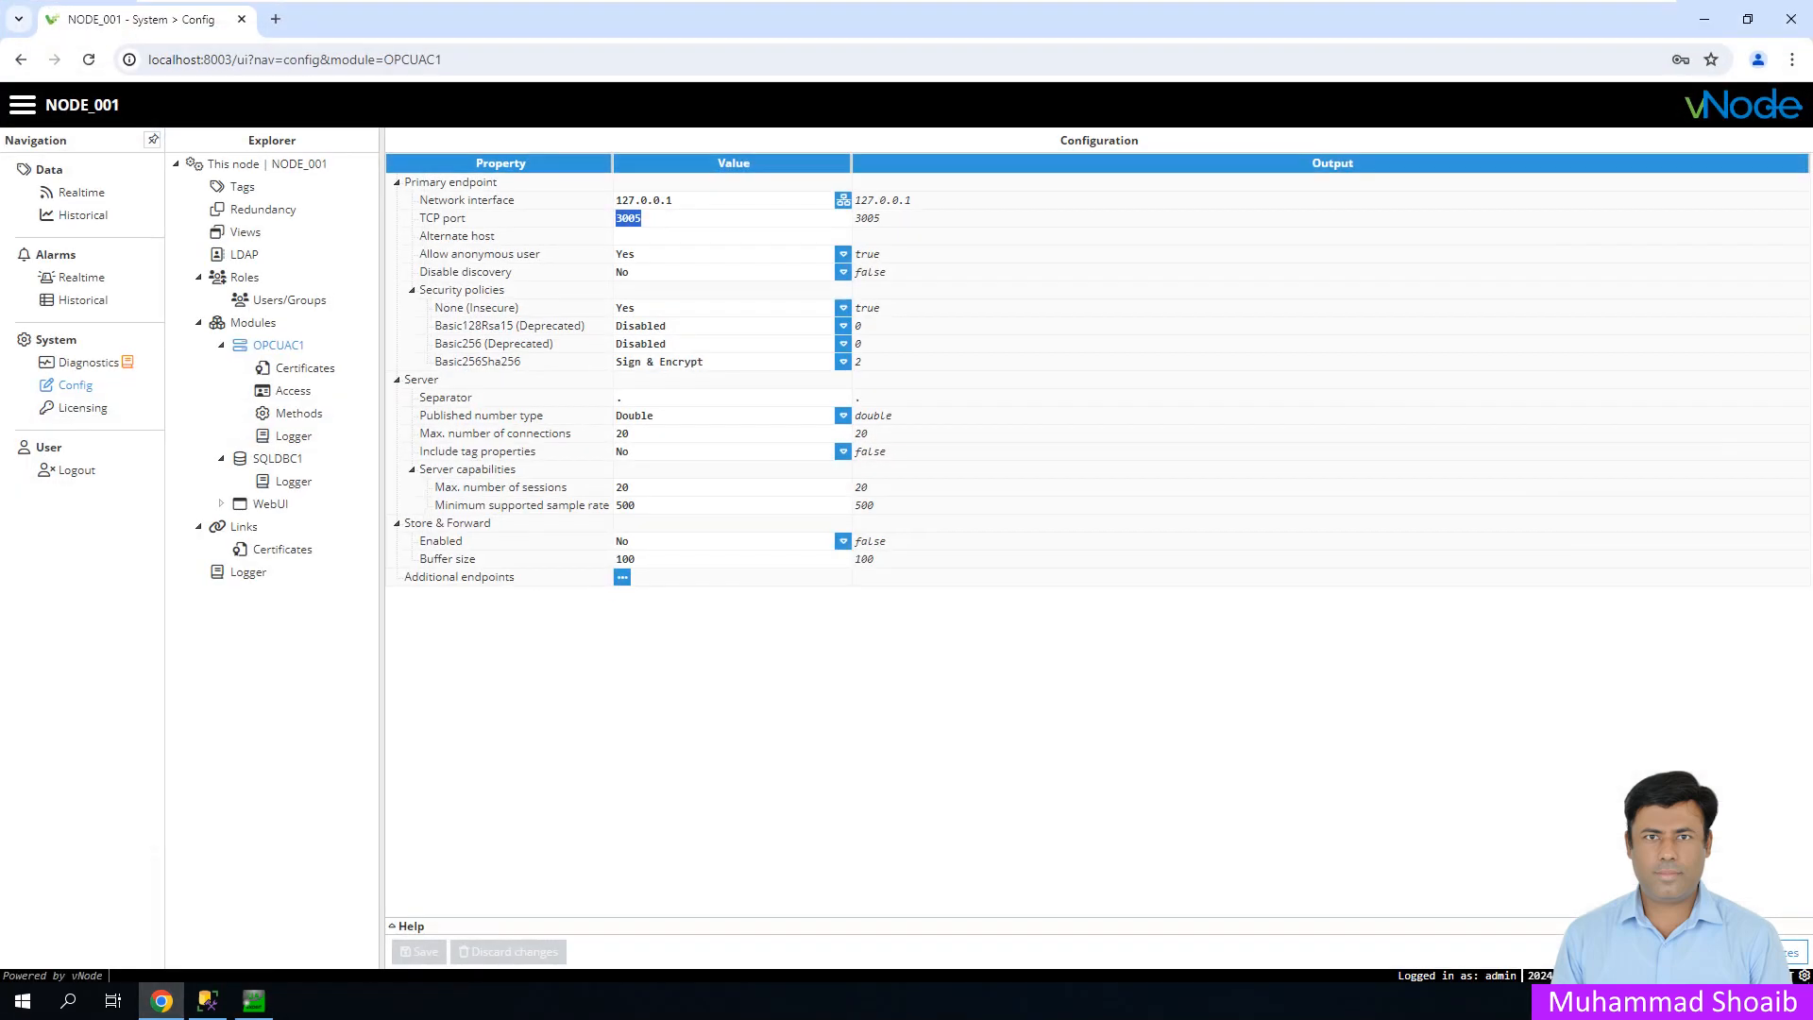
pyautogui.click(301, 367)
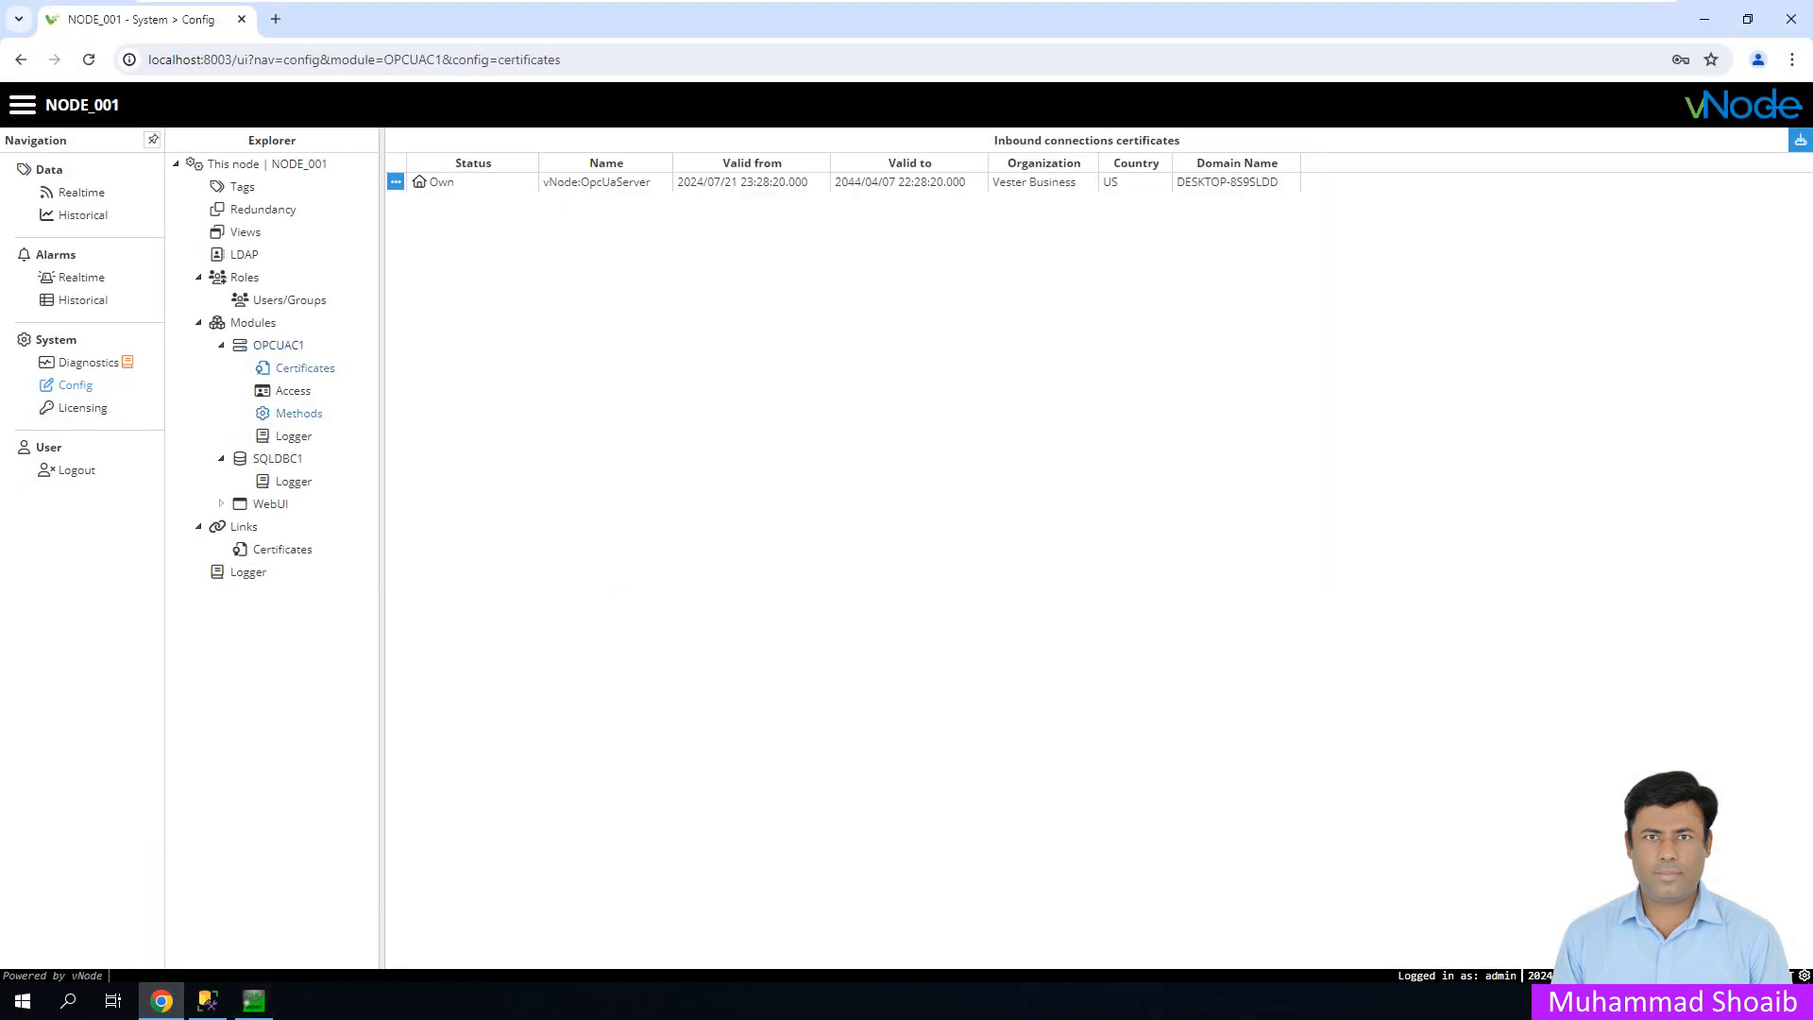
pyautogui.click(253, 1001)
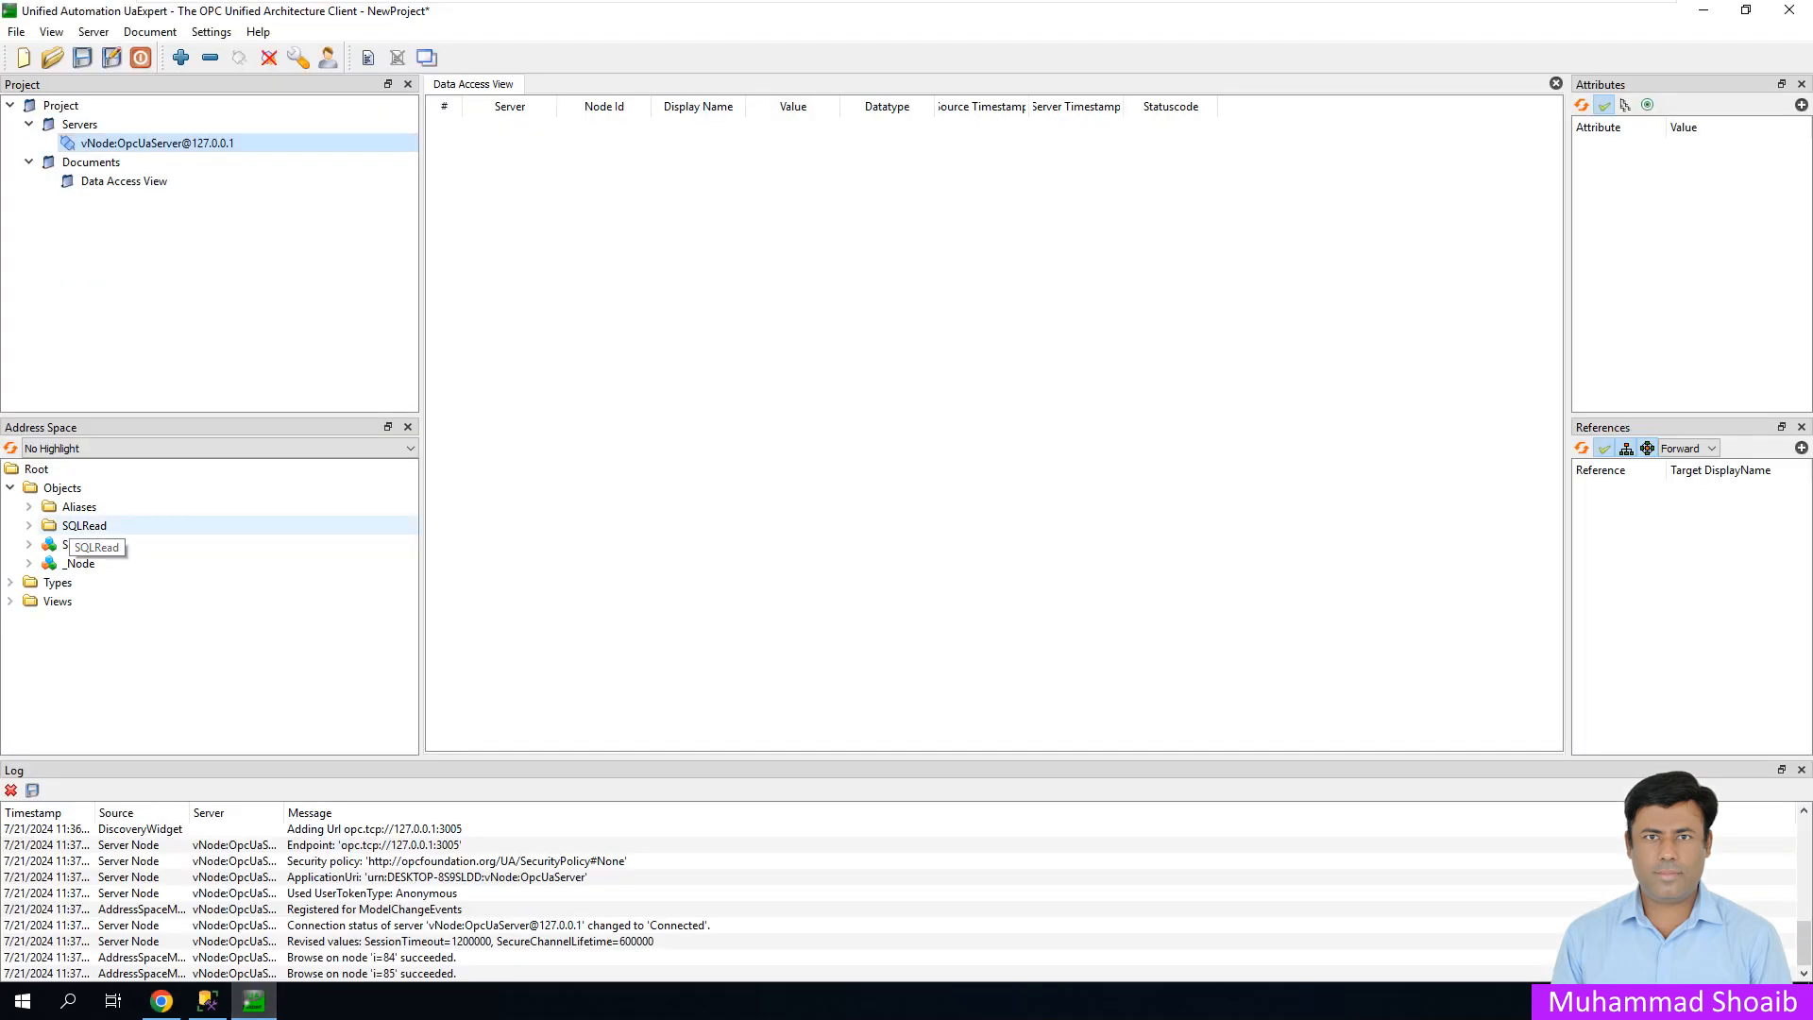
# - Drag SQLRead's current, kw, kwh and voltage tags into Data Access View, then bring SSMS forward
pyautogui.click(83, 526)
pyautogui.click(29, 526)
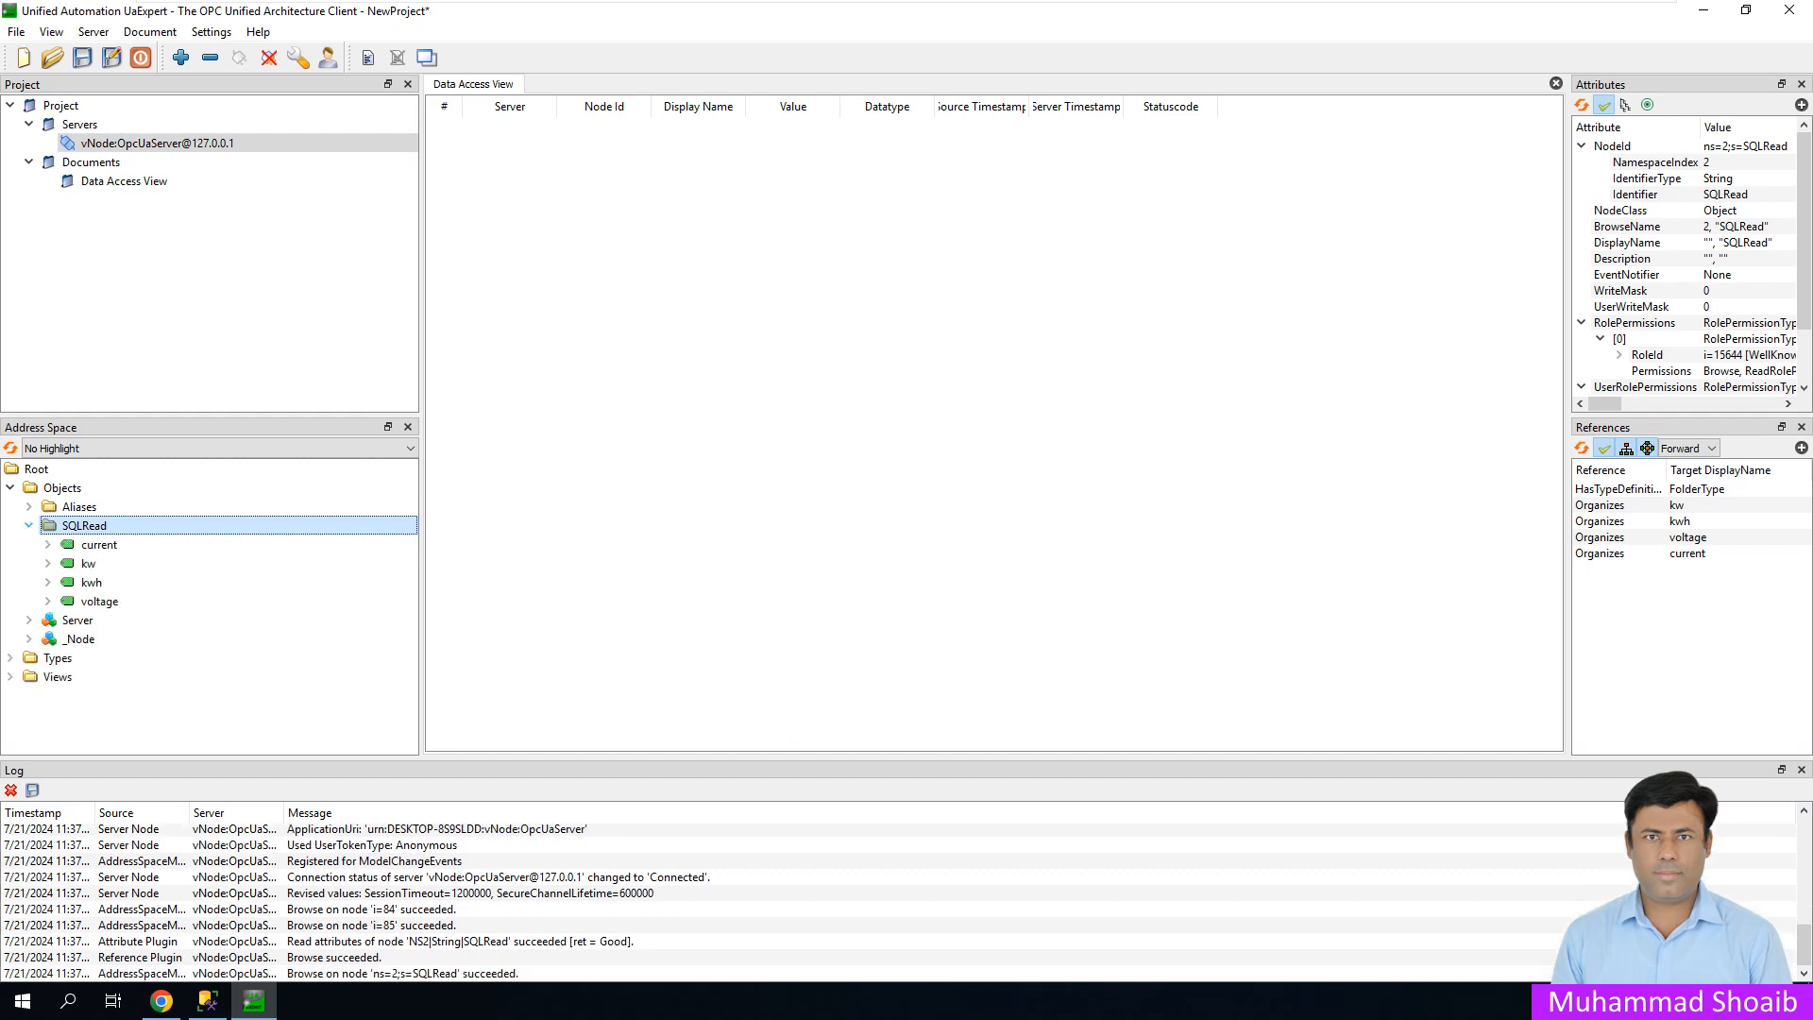
pyautogui.moveTo(99, 545); pyautogui.dragTo(565, 373)
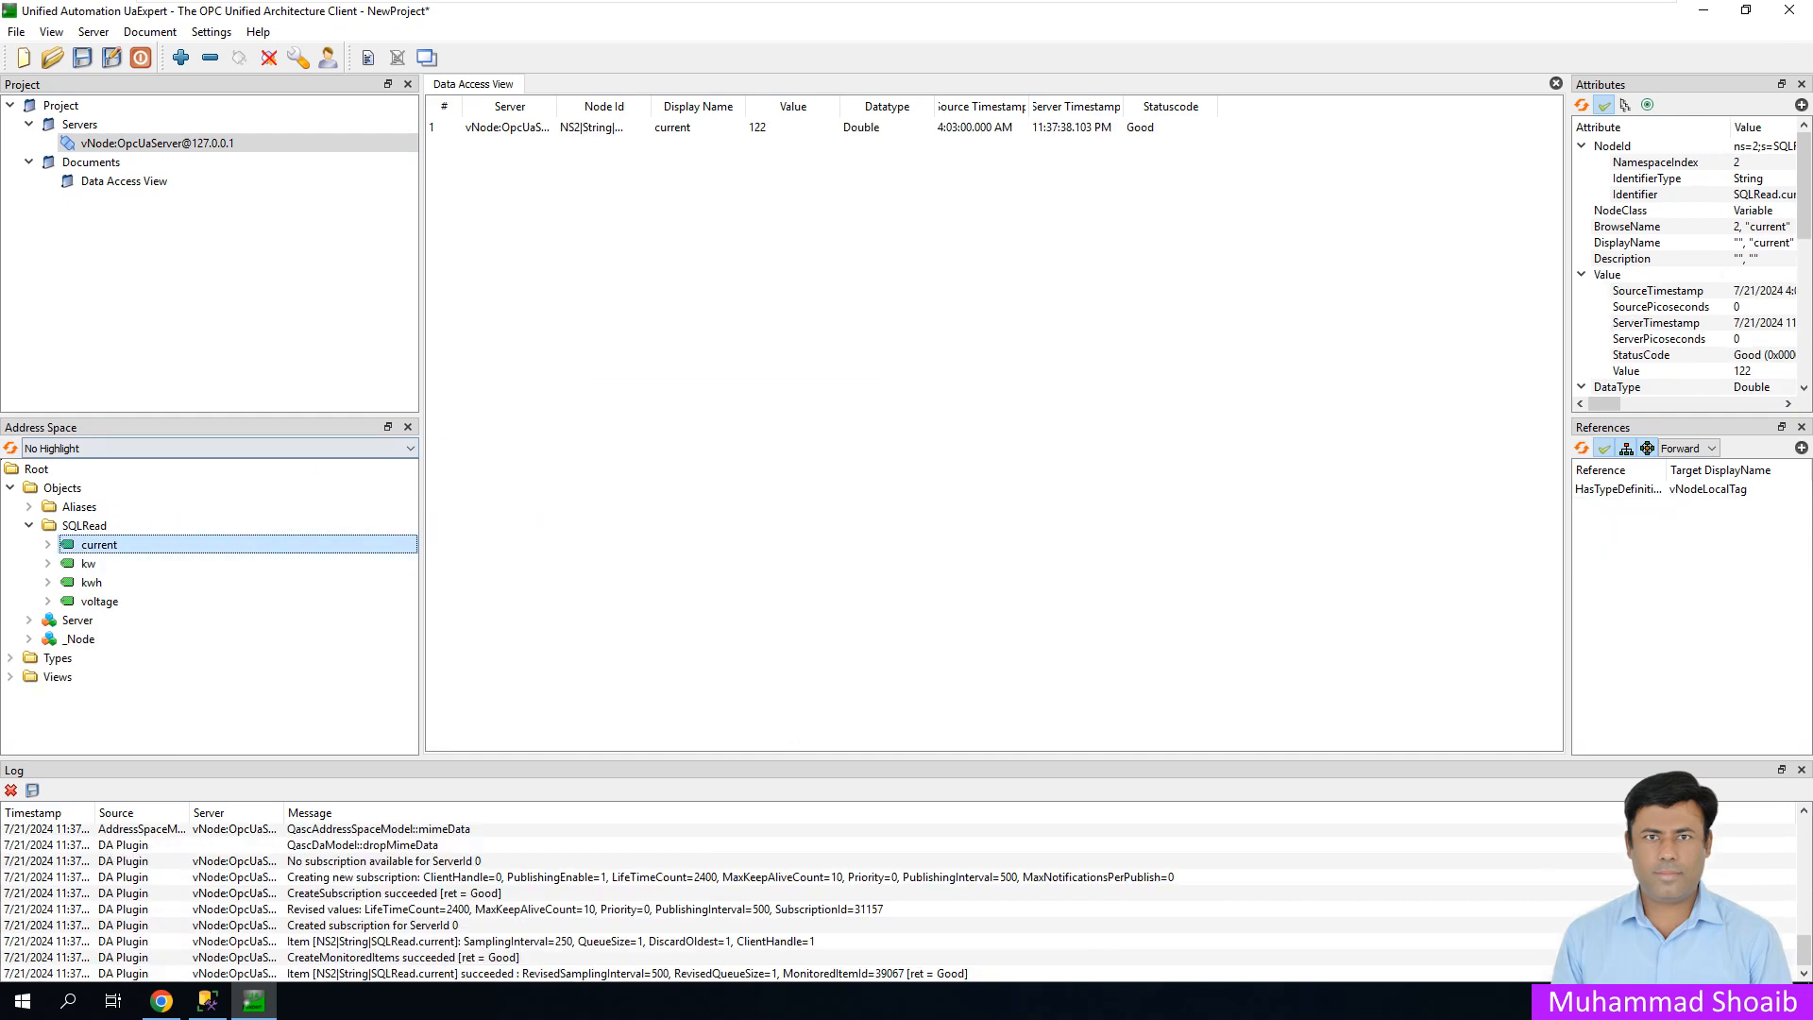
pyautogui.click(88, 564)
pyautogui.moveTo(88, 563); pyautogui.dragTo(567, 283)
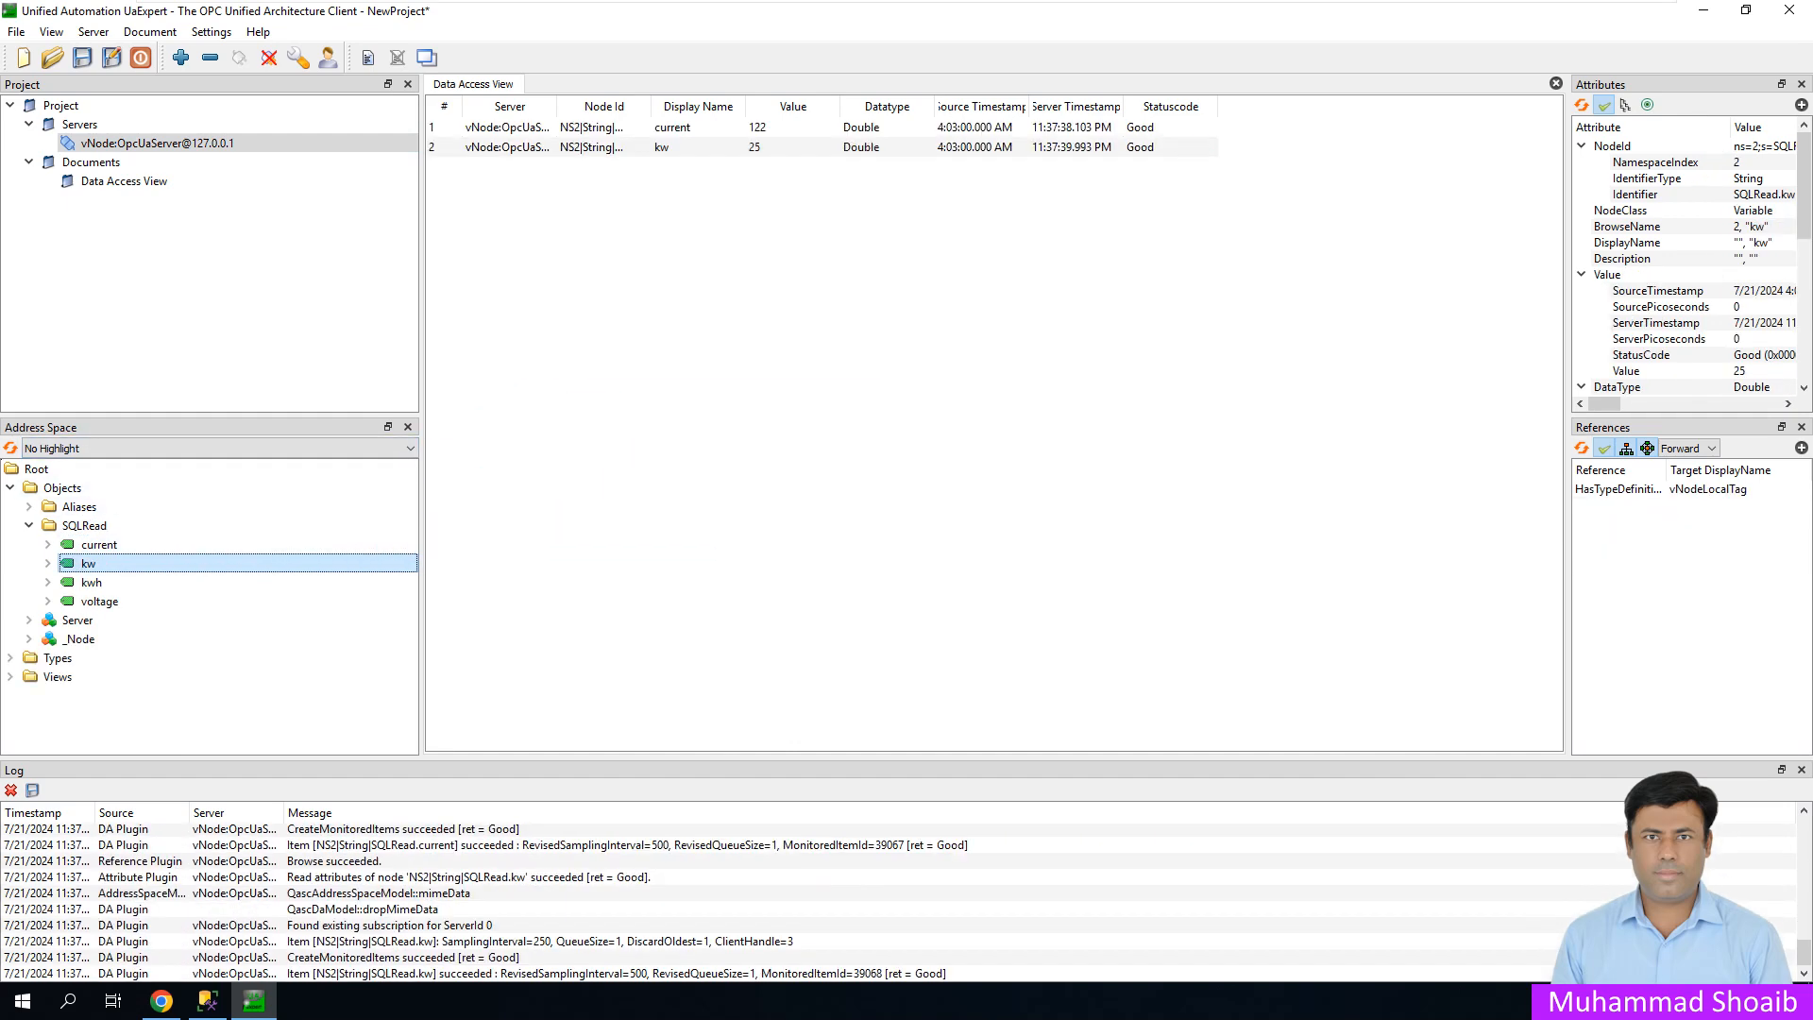
pyautogui.moveTo(91, 582); pyautogui.dragTo(604, 373)
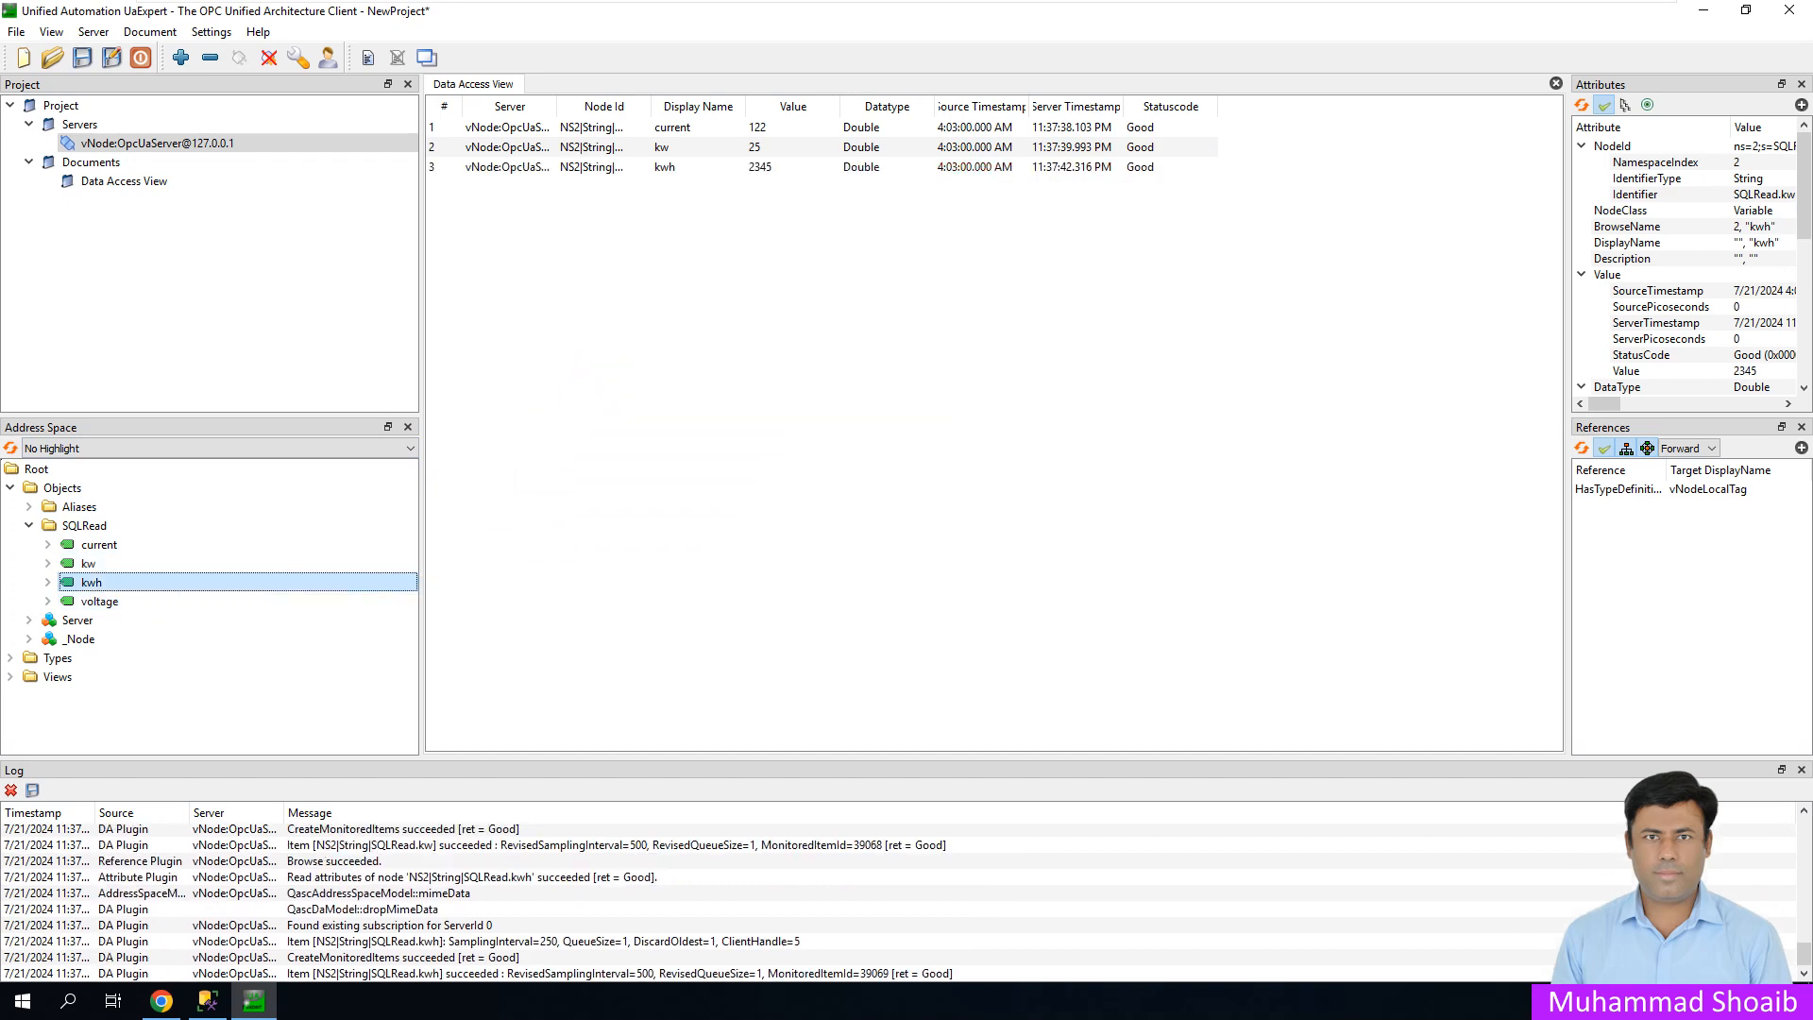
pyautogui.click(99, 602)
pyautogui.moveTo(99, 601); pyautogui.dragTo(604, 377)
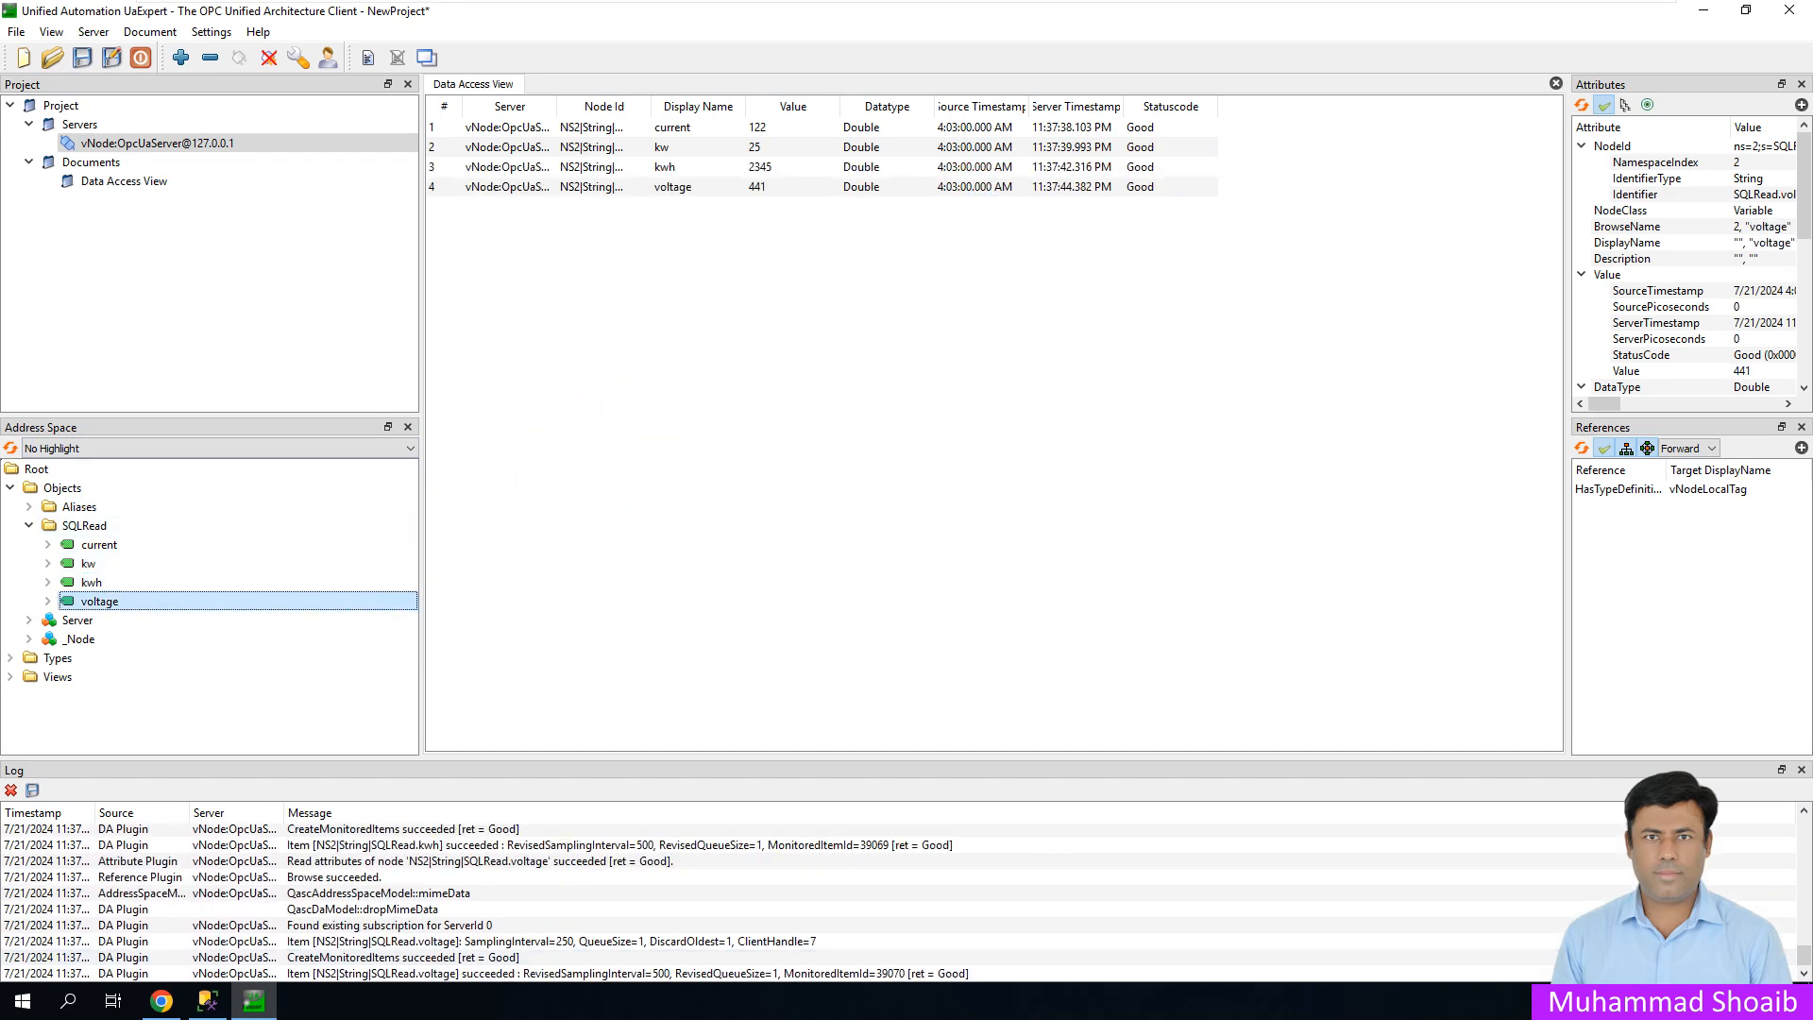
pyautogui.click(207, 1001)
pyautogui.moveTo(1100, 222); pyautogui.dragTo(1092, 271)
# - Change PMUTable row 1 kw to 27 and kwh to 2346 in the SSMS edit grid
pyautogui.click(749, 403)
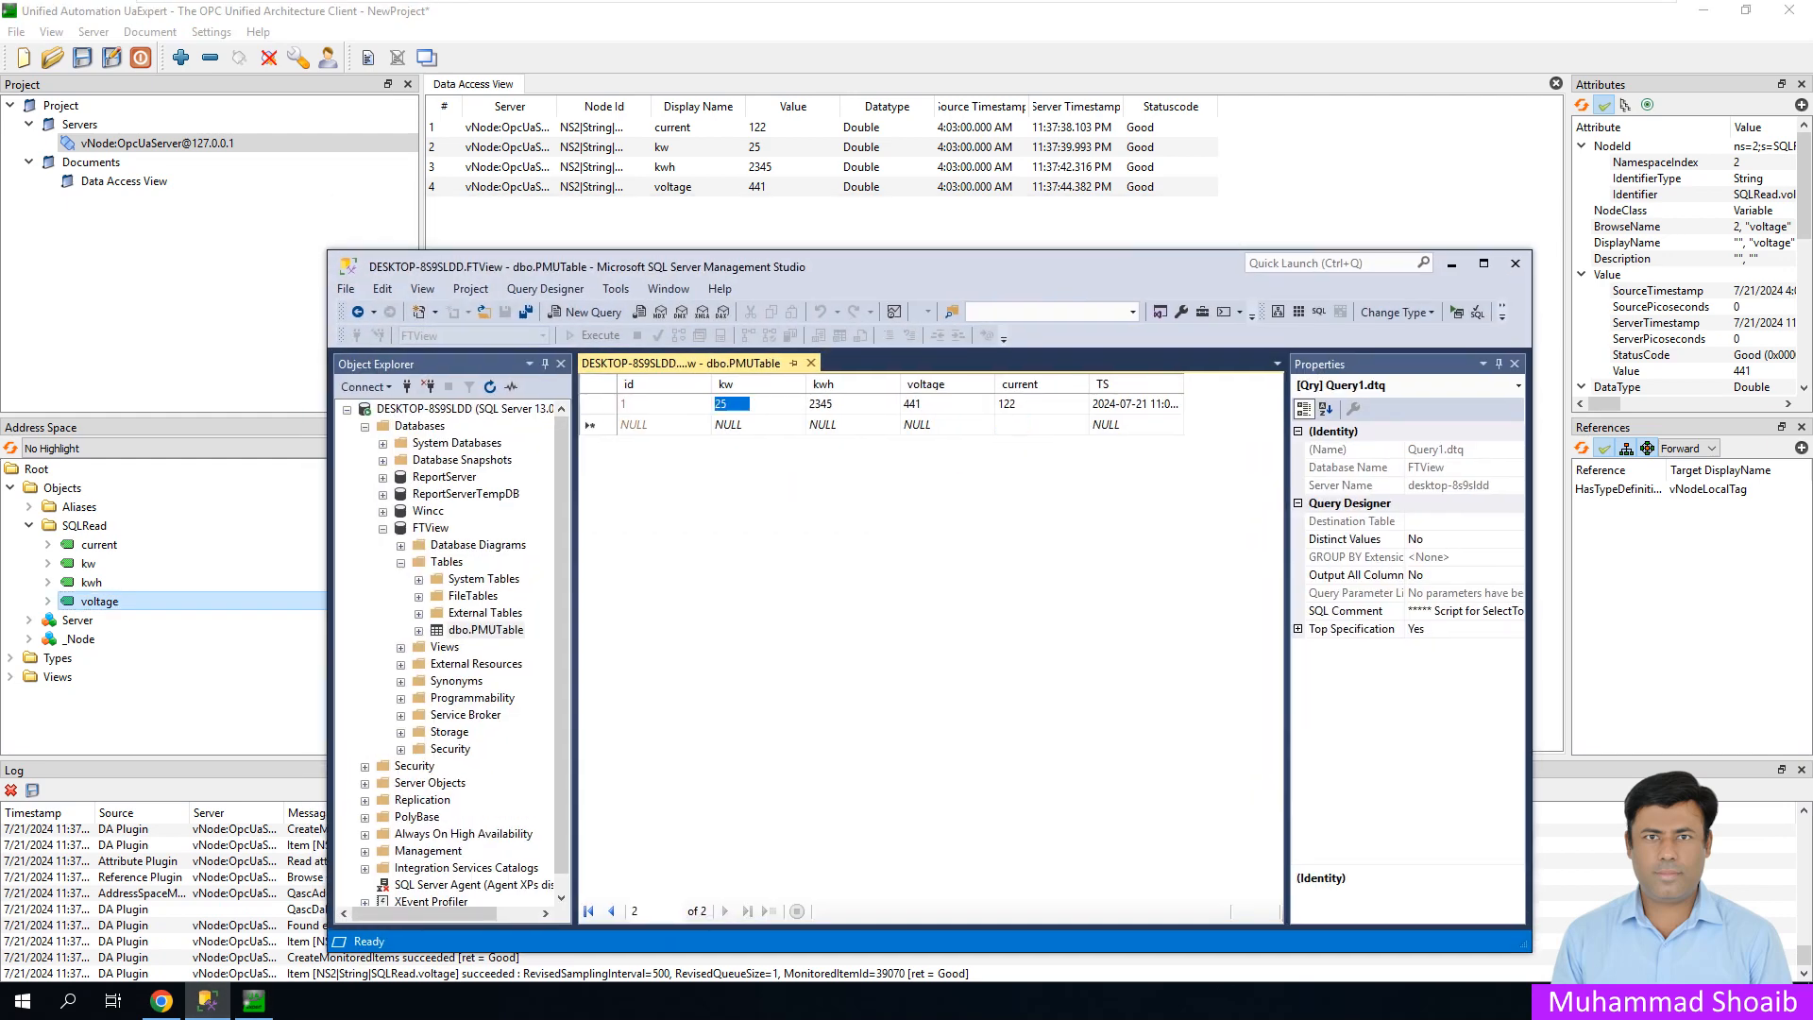
pyautogui.doubleClick(740, 404)
pyautogui.click(738, 404)
pyautogui.write('7')
pyautogui.press('Tab')
pyautogui.click(829, 403)
pyautogui.press('BackSpace')
pyautogui.write('6')
pyautogui.press('Tab')
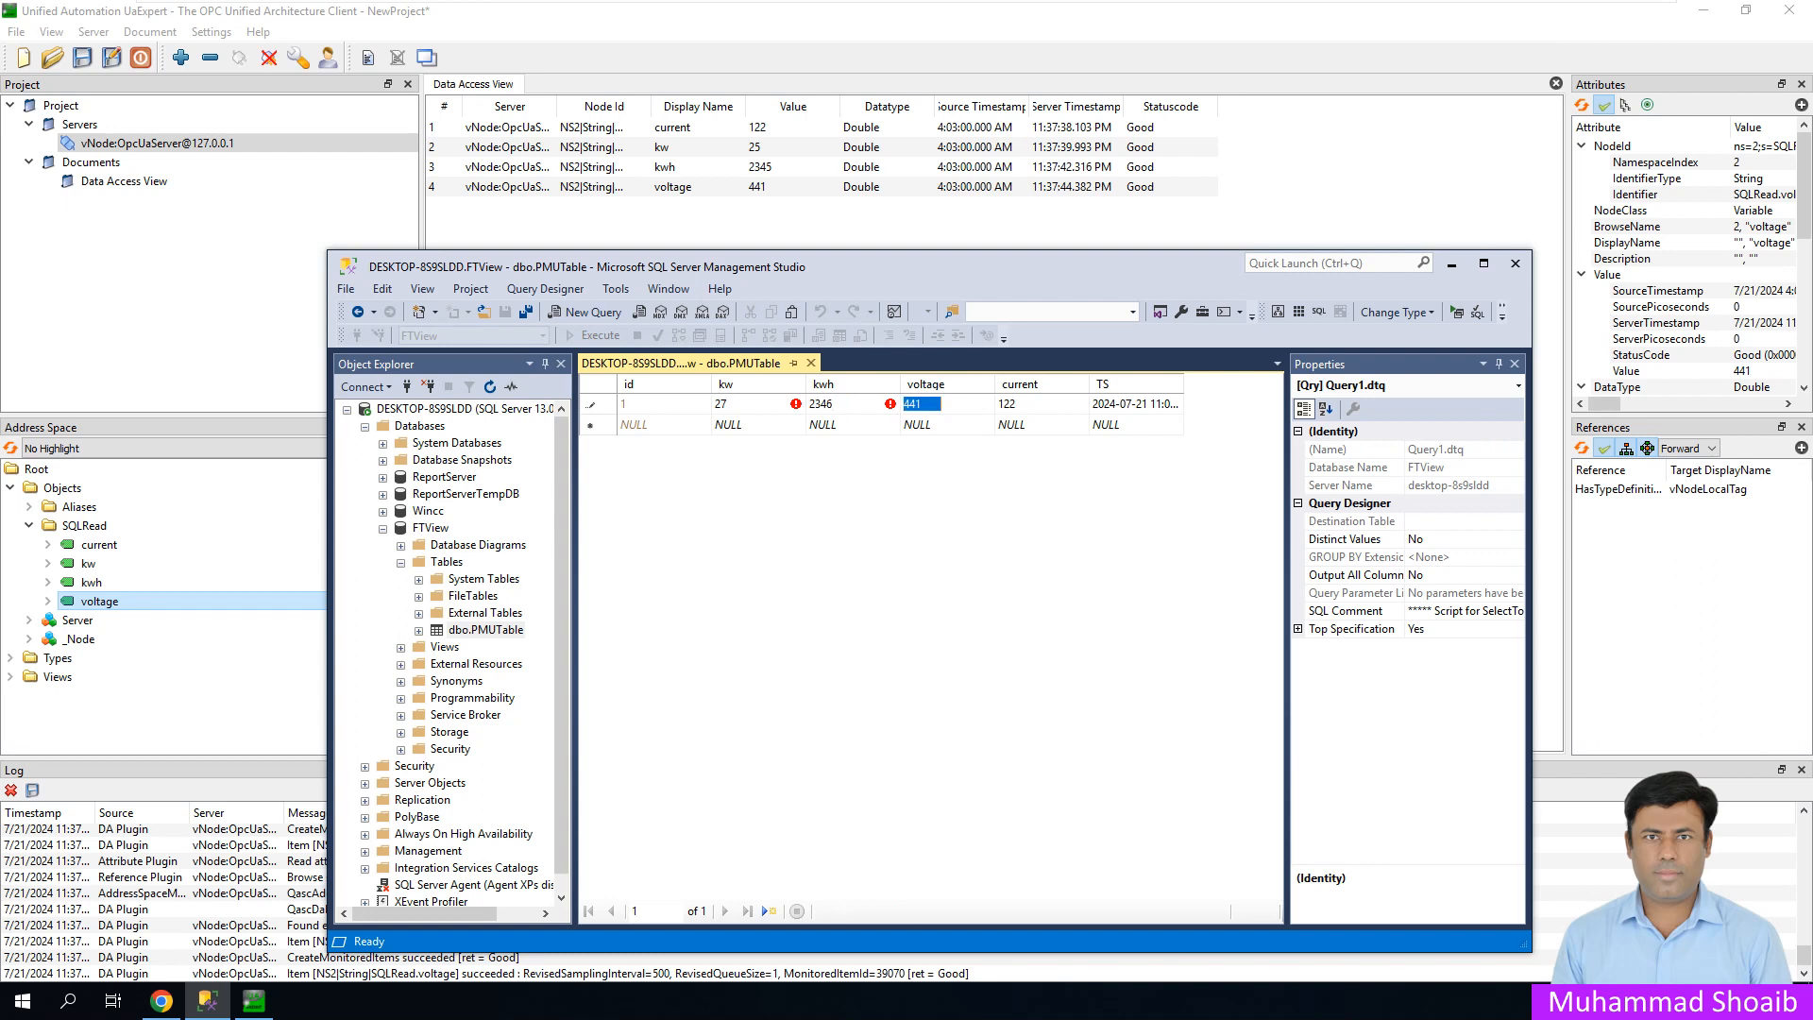
# - Set row 1 voltage to 442 and current to 124, commit the row, then minimize SSMS
pyautogui.press('BackSpace')
pyautogui.click(1010, 404)
pyautogui.click(1010, 404)
pyautogui.press('Delete')
pyautogui.write('4')
pyautogui.press('Down')
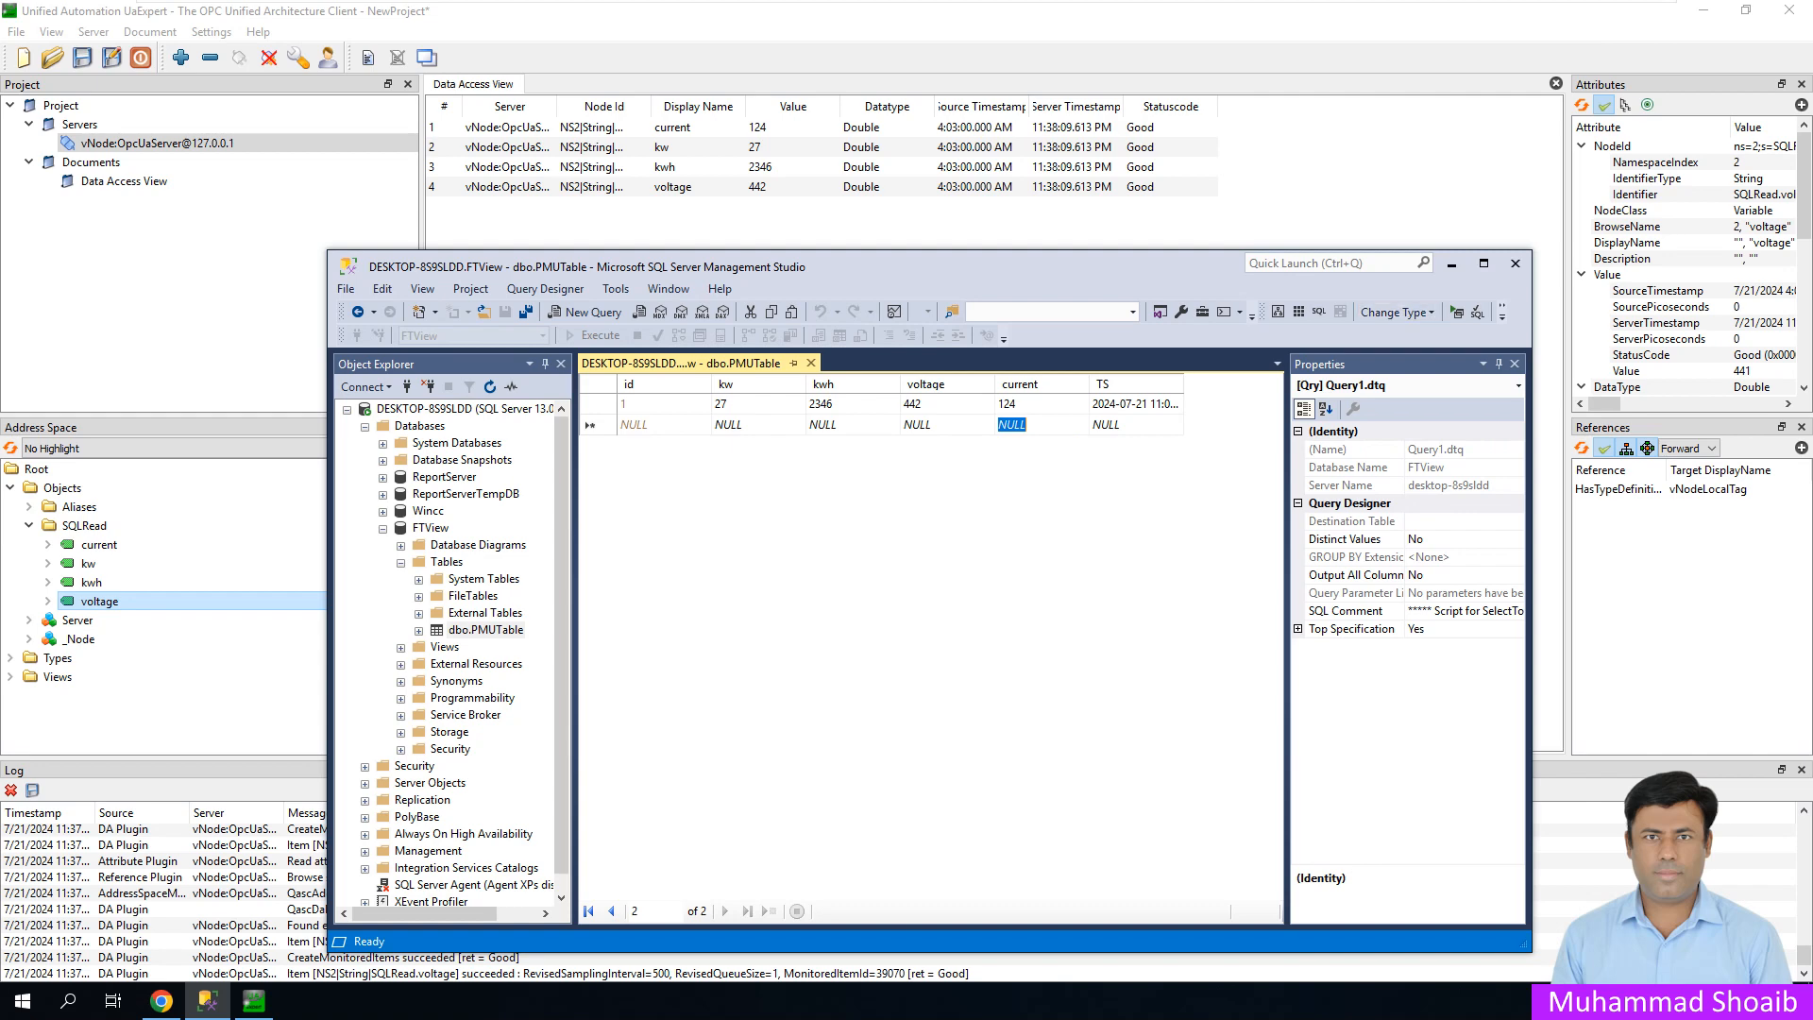
pyautogui.click(1451, 266)
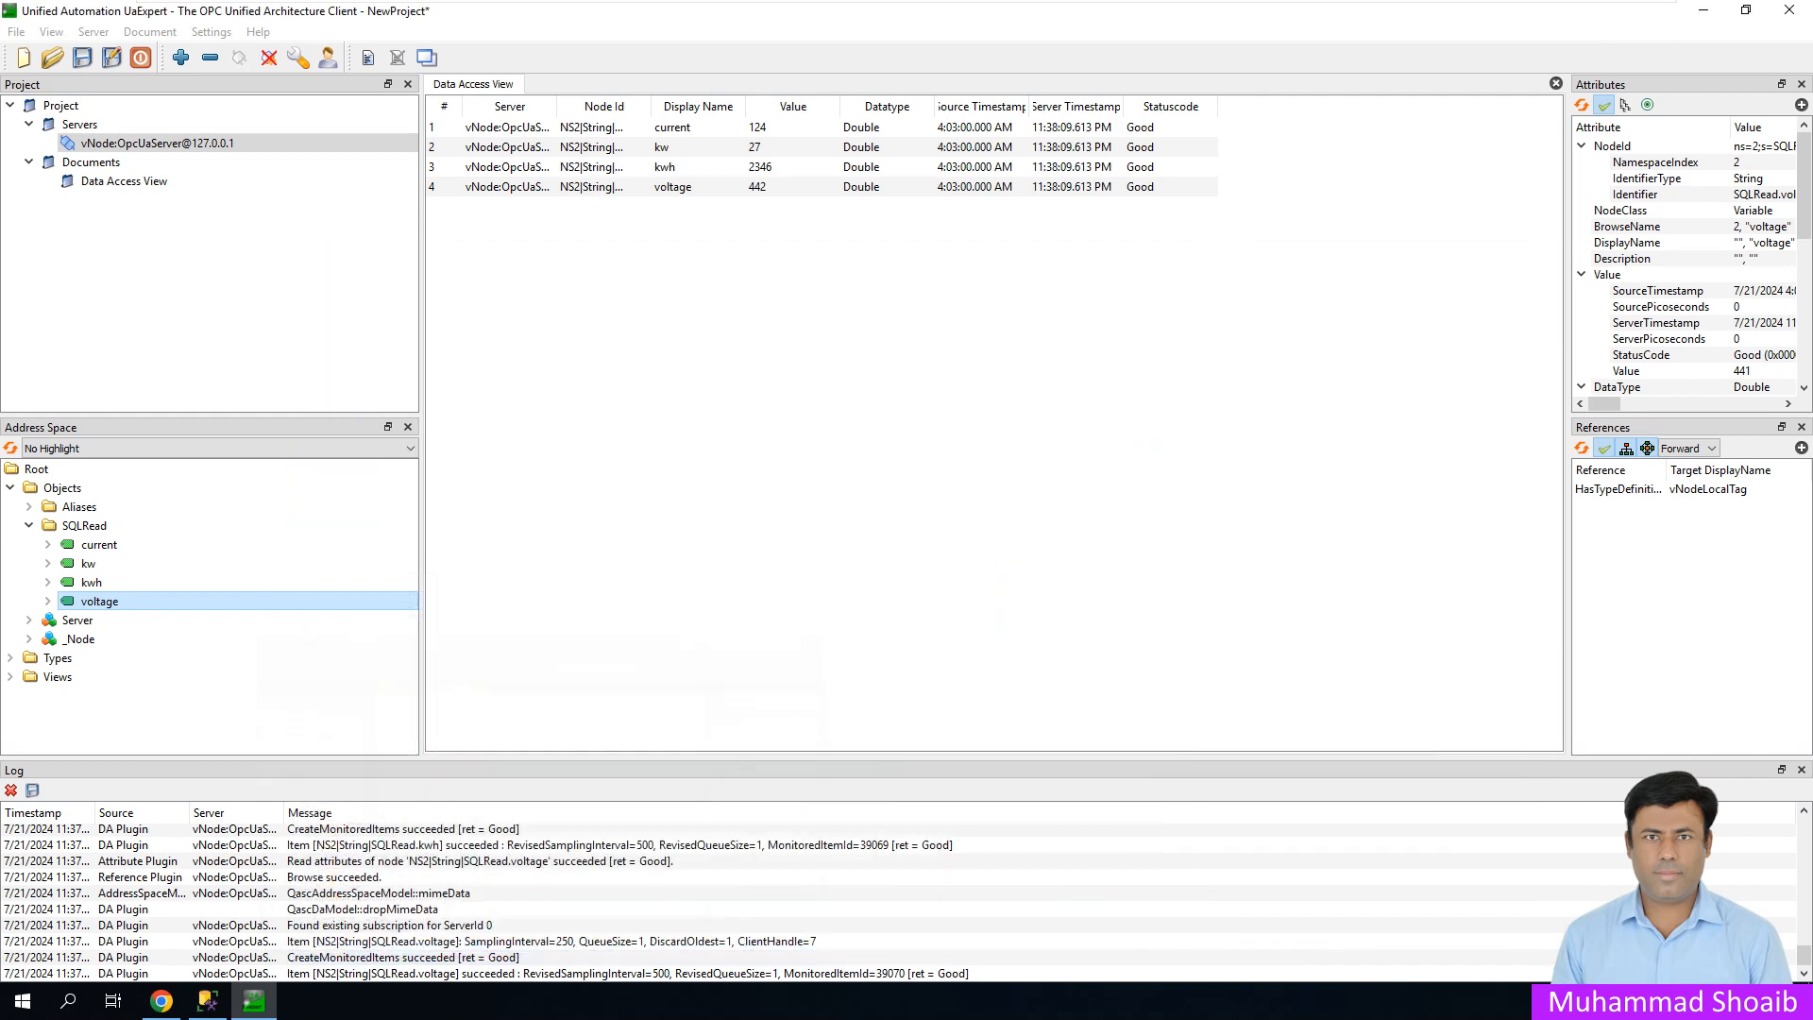